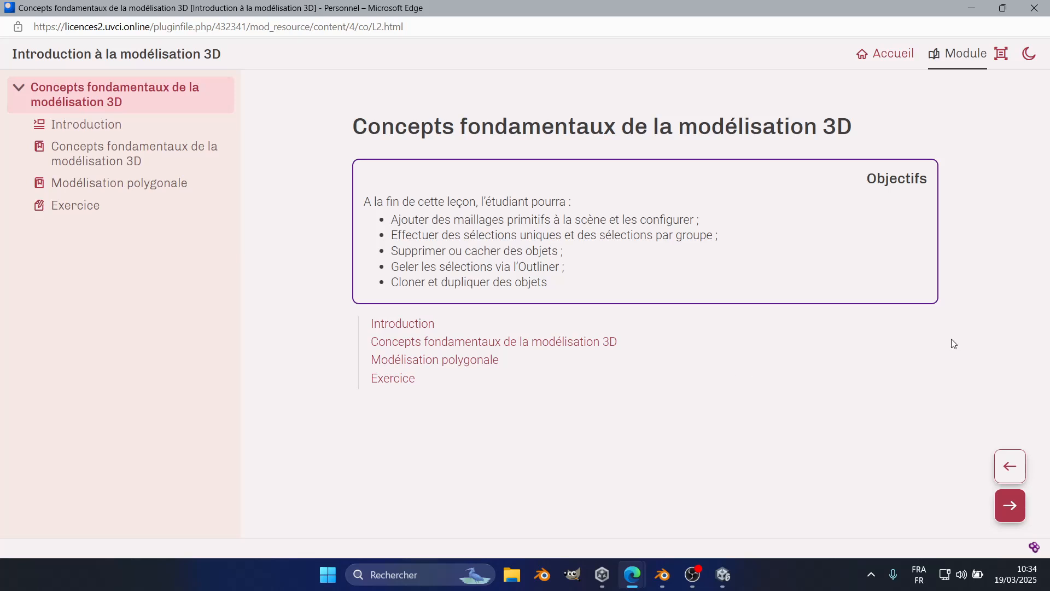
Open the lesson page "Concepts fondamentaux de la modélisation 3D" and examine the axes diagram in the section "La scène 3D"
{"action": "left_click", "coordinate": [1010, 505]}
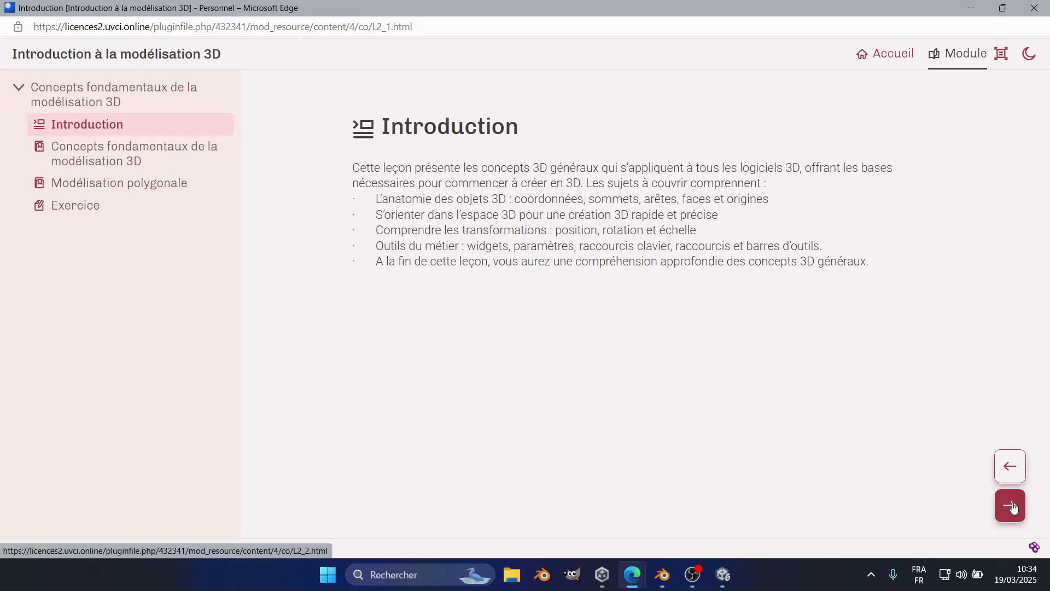
{"action": "left_click", "coordinate": [1010, 505]}
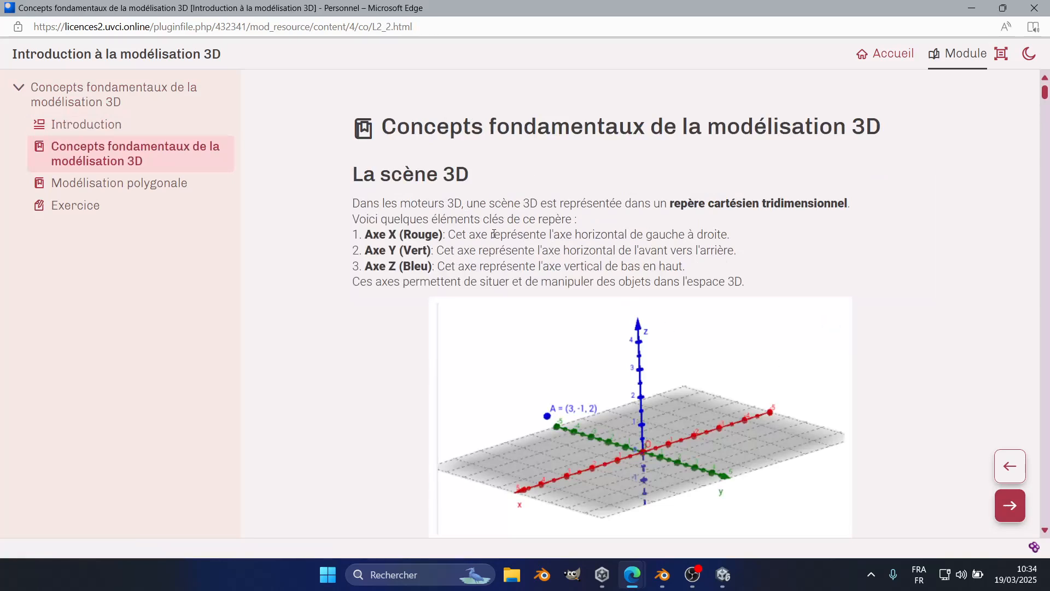
{"action": "scroll", "coordinate": [481, 252], "scroll_direction": "down", "scroll_amount": 3}
{"action": "scroll", "coordinate": [481, 251], "scroll_direction": "up", "scroll_amount": 1}
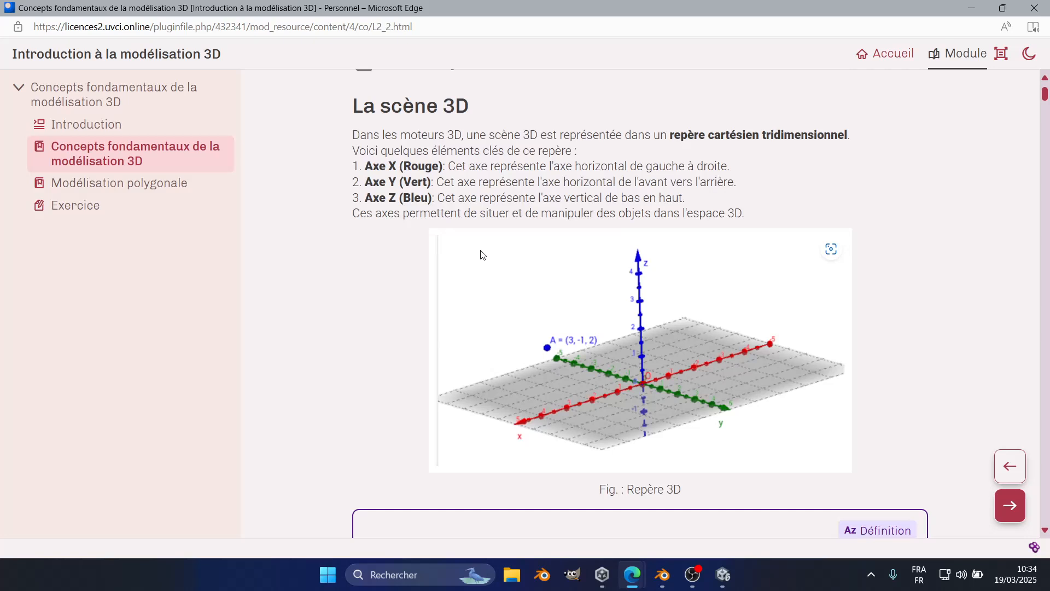
{"action": "scroll", "coordinate": [481, 254], "scroll_direction": "up", "scroll_amount": 1}
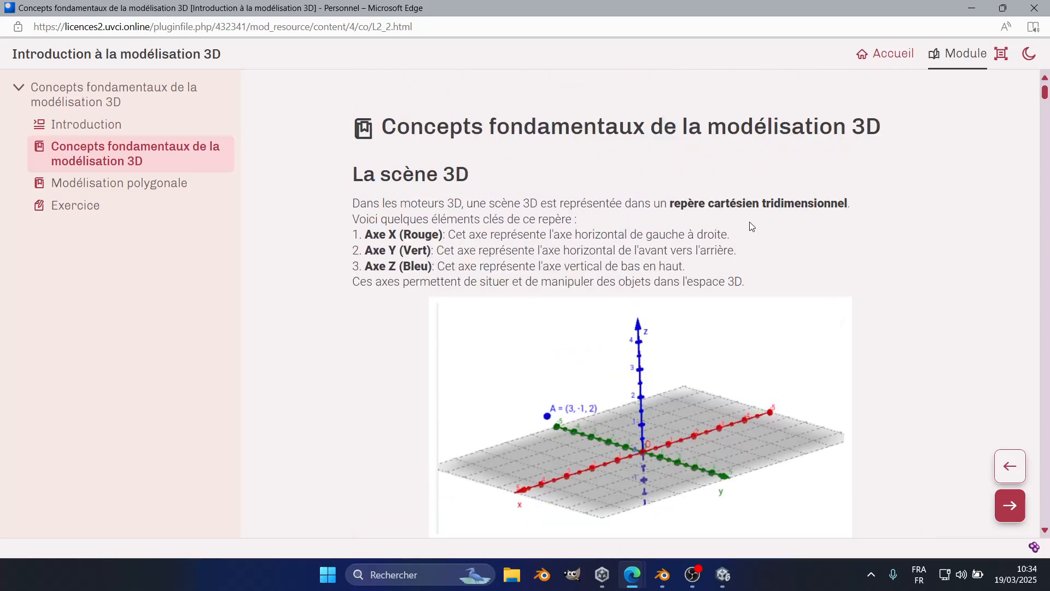
{"action": "scroll", "coordinate": [711, 344], "scroll_direction": "down", "scroll_amount": 2}
{"action": "scroll", "coordinate": [637, 241], "scroll_direction": "up", "scroll_amount": 1}
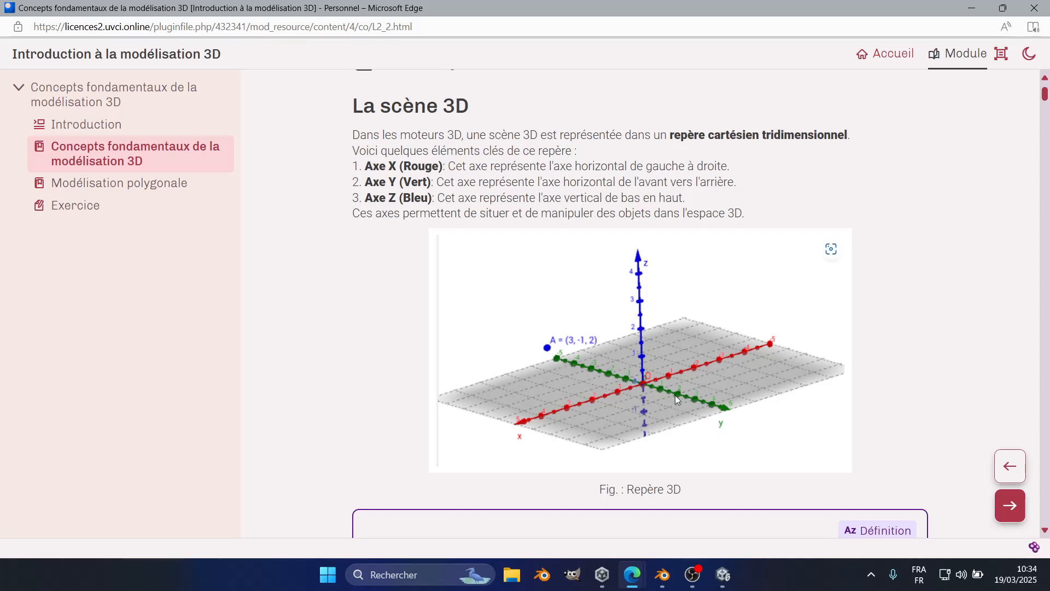
{"action": "scroll", "coordinate": [721, 380], "scroll_direction": "down", "scroll_amount": 3}
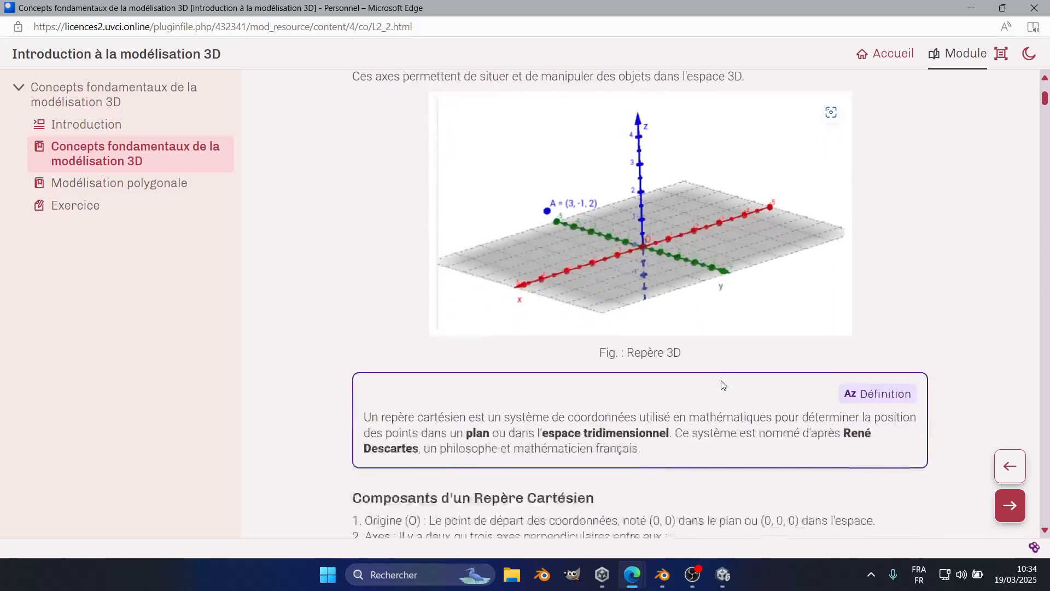
{"action": "scroll", "coordinate": [613, 261], "scroll_direction": "down", "scroll_amount": 1}
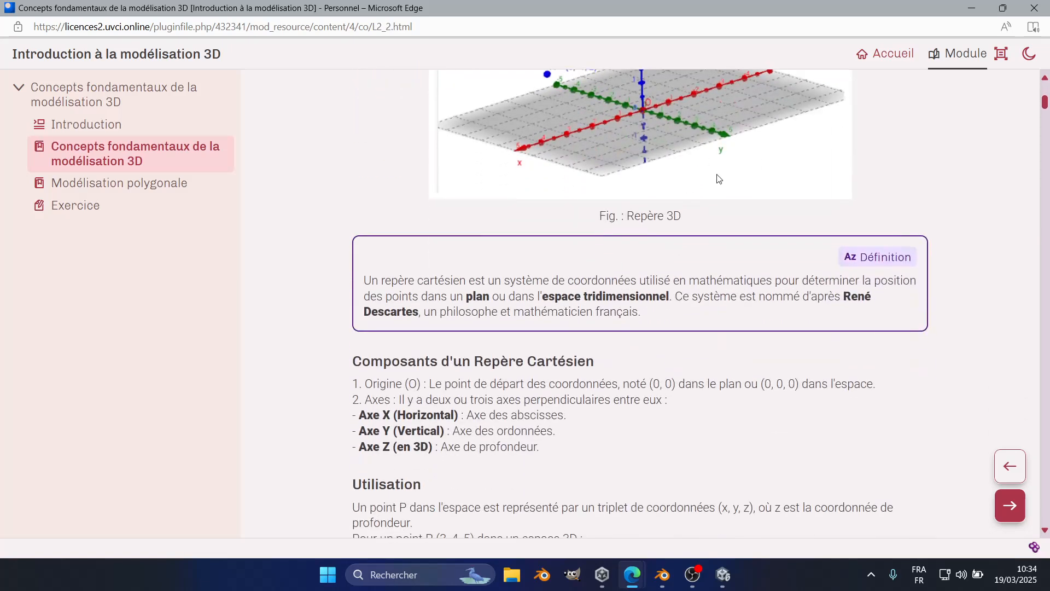
{"action": "scroll", "coordinate": [689, 187], "scroll_direction": "up", "scroll_amount": 1}
{"action": "scroll", "coordinate": [701, 170], "scroll_direction": "up", "scroll_amount": 2}
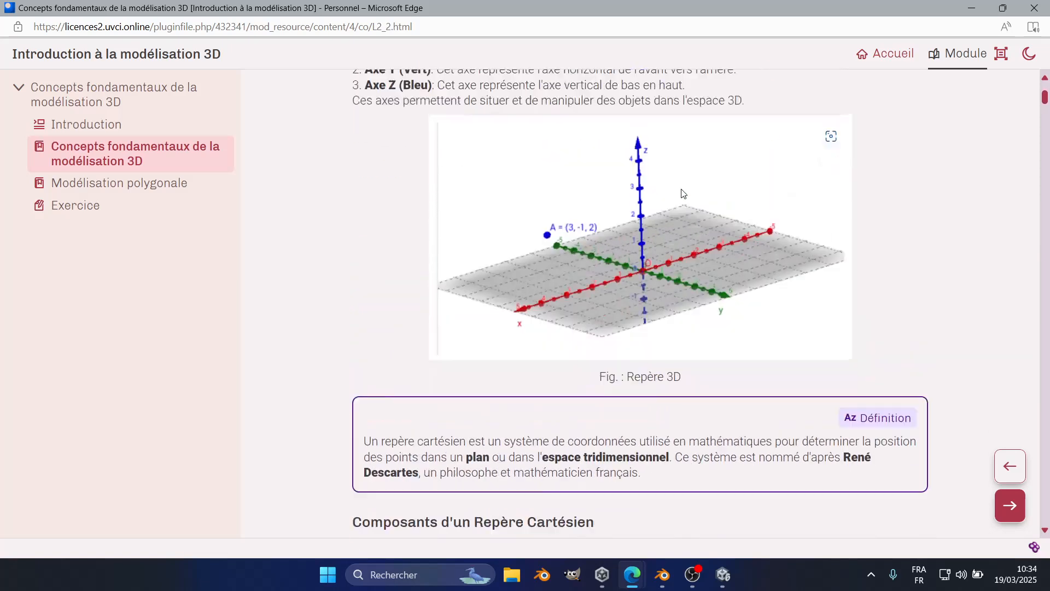
{"action": "scroll", "coordinate": [642, 323], "scroll_direction": "down", "scroll_amount": 1}
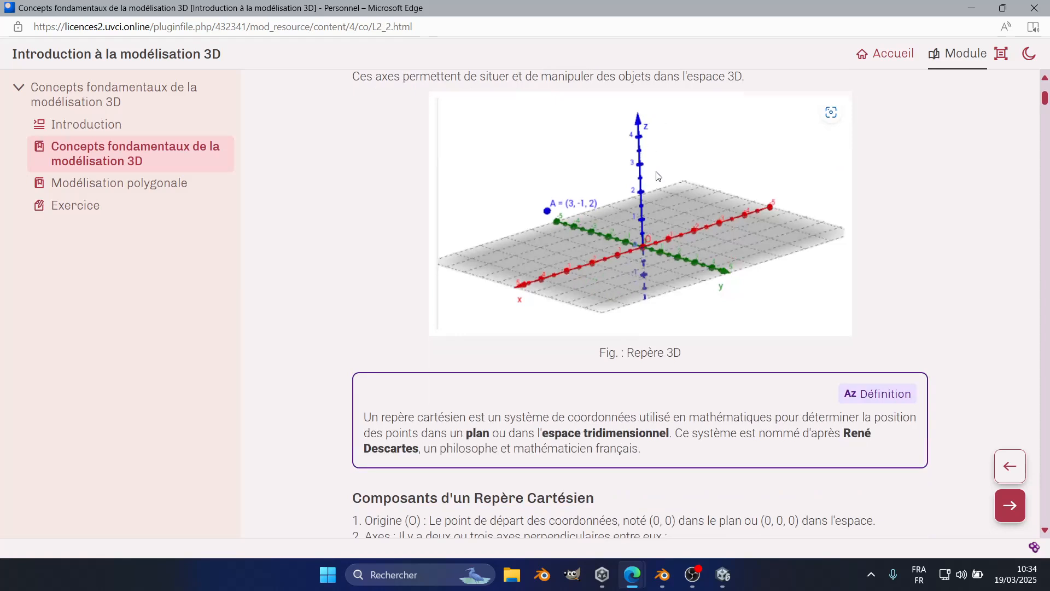
{"action": "scroll", "coordinate": [656, 174], "scroll_direction": "up", "scroll_amount": 2}
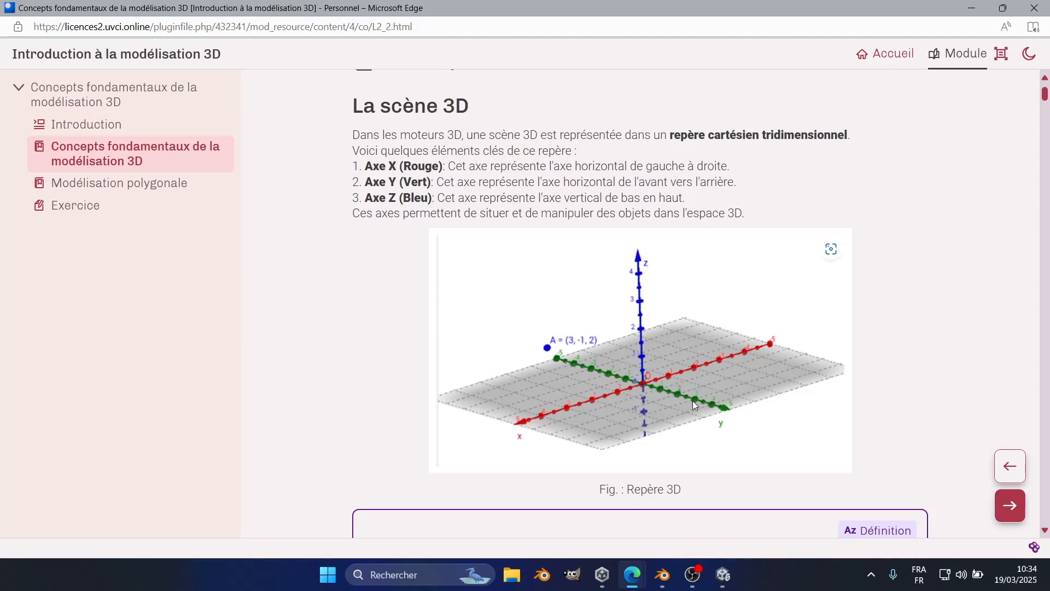
Switch to Unity, add a 3D cube to the Boot scene, and select it to view its axis gizmo from several angles
{"action": "left_click", "coordinate": [724, 575]}
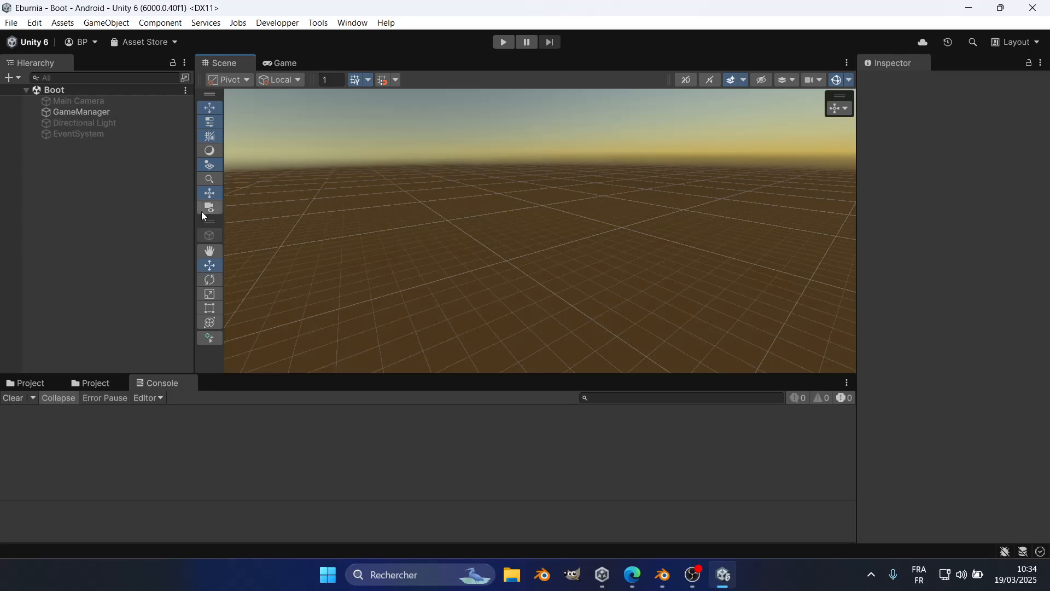
{"action": "right_click", "coordinate": [128, 239]}
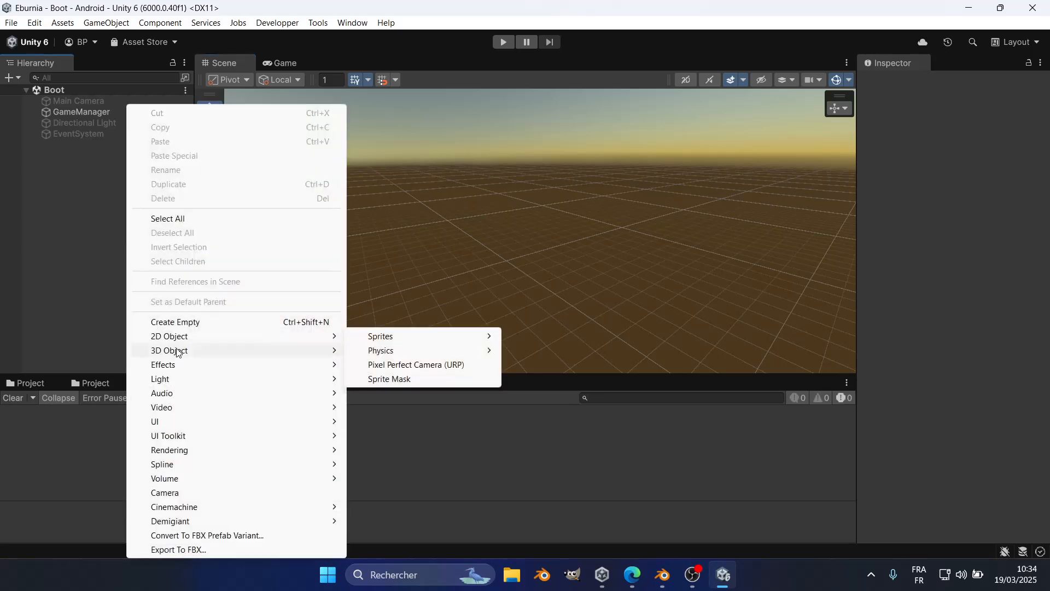
{"action": "mouse_move", "coordinate": [171, 350]}
{"action": "left_click", "coordinate": [393, 351]}
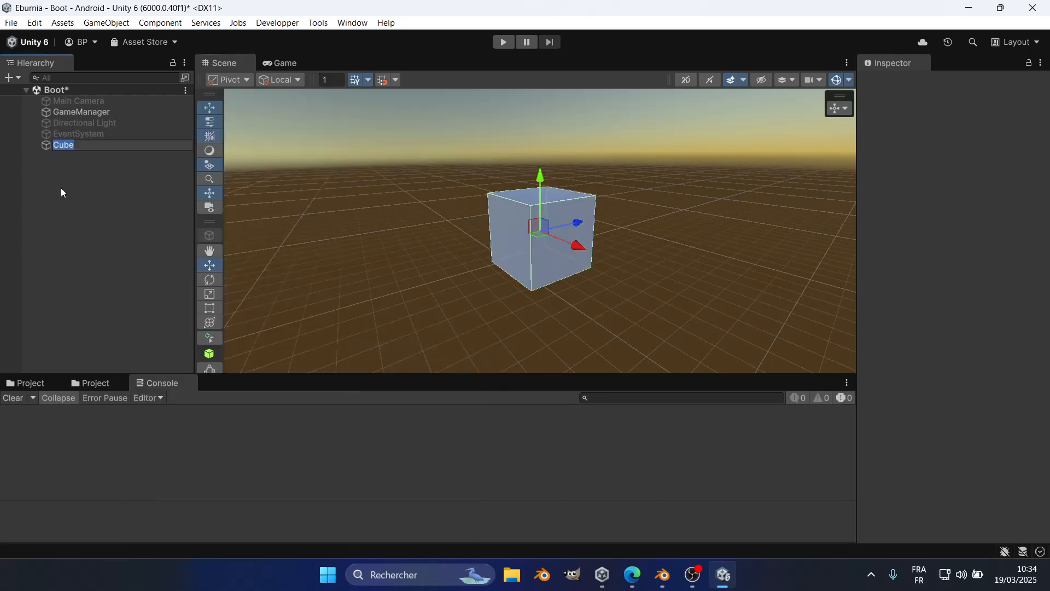
{"action": "left_click", "coordinate": [513, 334]}
{"action": "left_click", "coordinate": [74, 146]}
{"action": "left_click_drag", "start_coordinate": [644, 293], "coordinate": [487, 310], "text": "alt"}
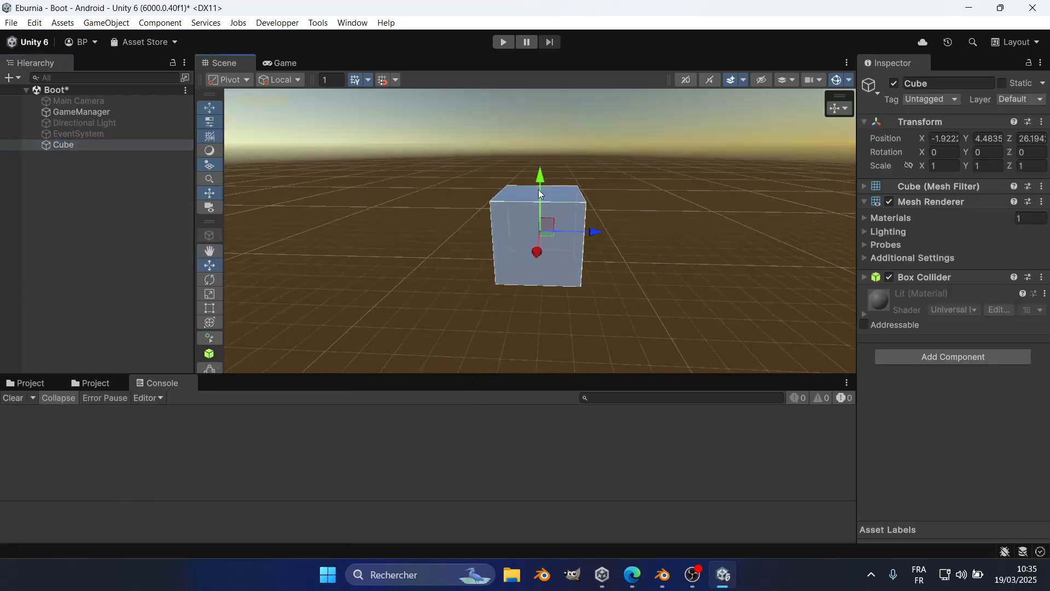
{"action": "mouse_move", "coordinate": [545, 264]}
{"action": "left_mouse_down", "text": "alt"}
{"action": "mouse_move", "coordinate": [687, 296]}
{"action": "mouse_move", "coordinate": [552, 268]}
{"action": "left_mouse_up", "text": "alt"}
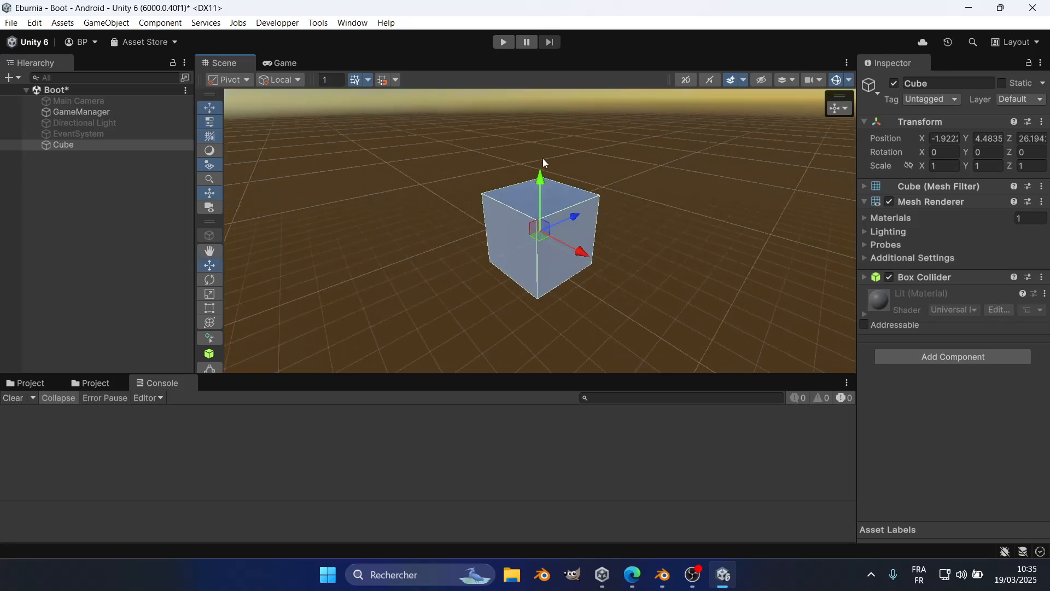
{"action": "middle_click_drag", "start_coordinate": [650, 238], "coordinate": [663, 252]}
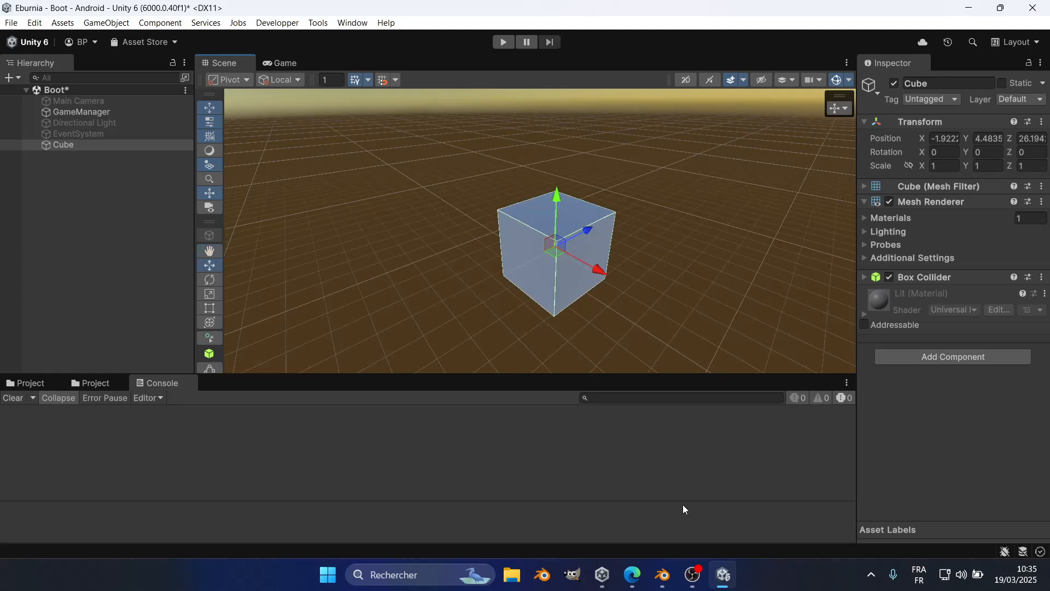
Switch back to the lesson in Edge and examine the left-hand and right-hand figures in the section "Système de coordonnées"
{"action": "mouse_move", "coordinate": [638, 583]}
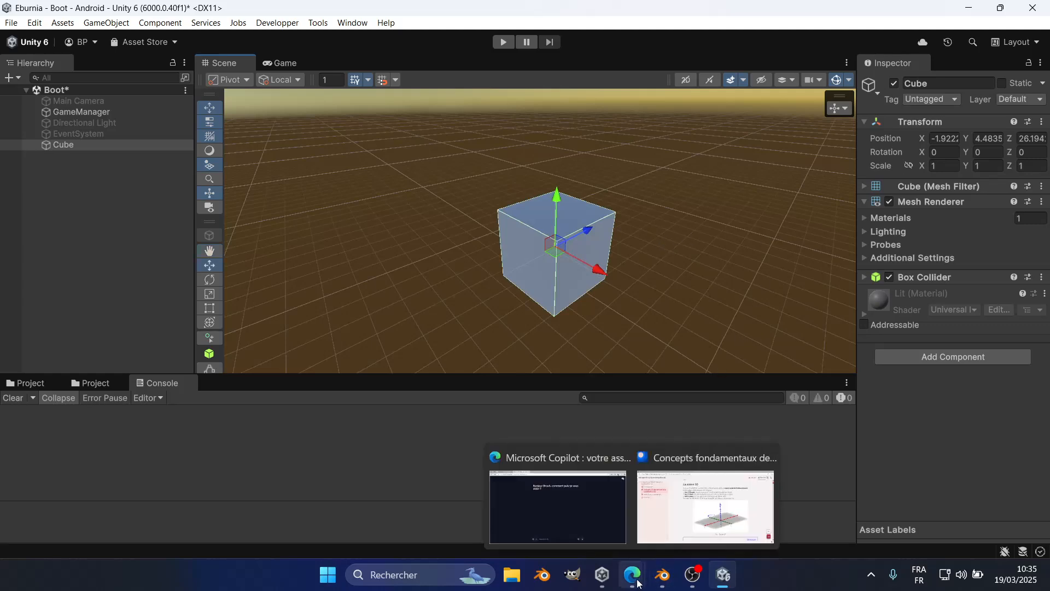
{"action": "left_click", "coordinate": [690, 504]}
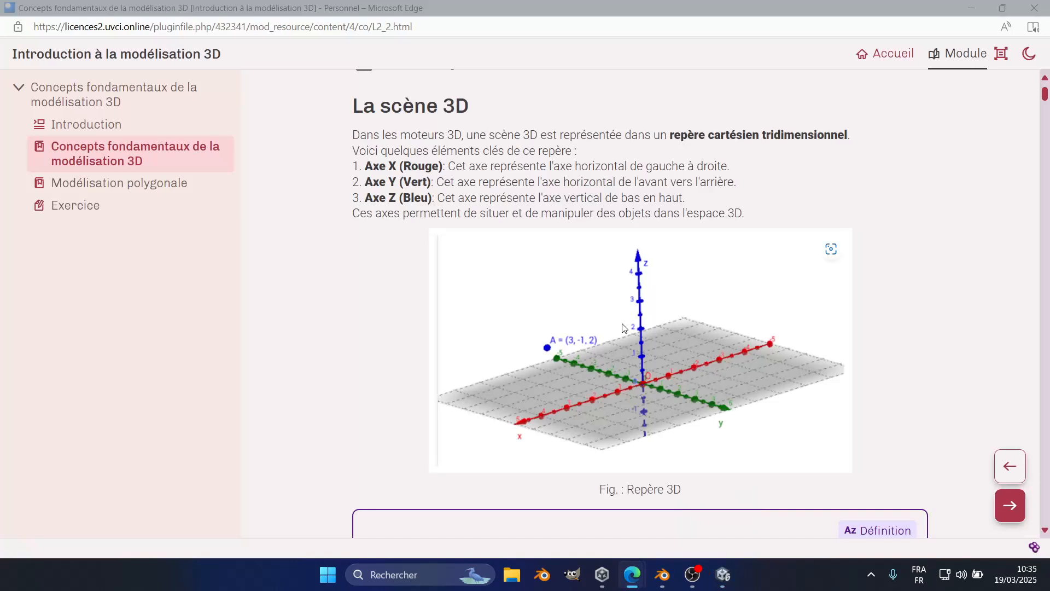
{"action": "scroll", "coordinate": [625, 329], "scroll_direction": "down", "scroll_amount": 9}
{"action": "scroll", "coordinate": [622, 329], "scroll_direction": "down", "scroll_amount": 6}
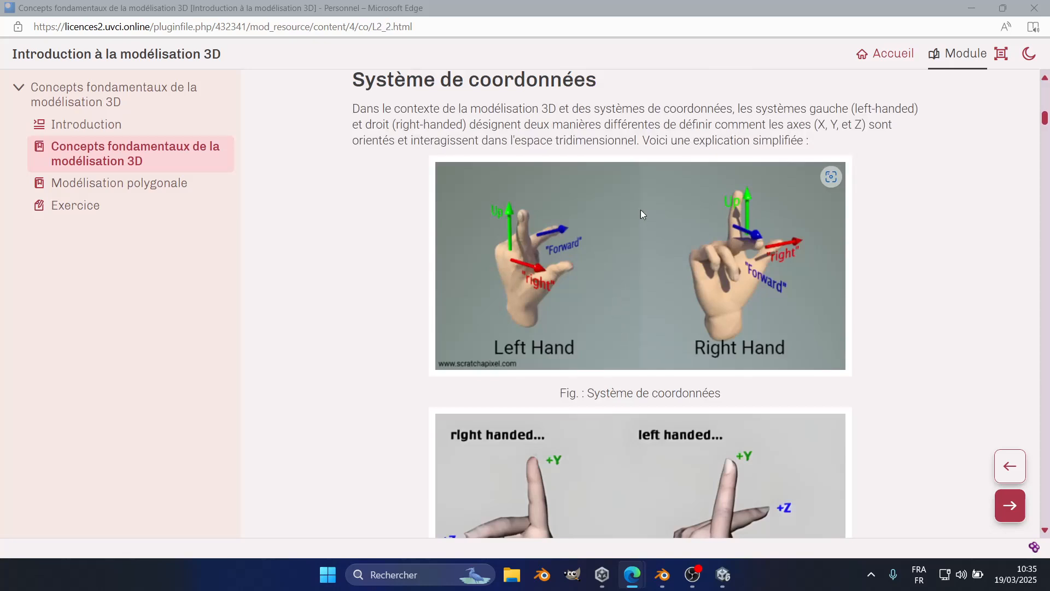
{"action": "scroll", "coordinate": [487, 248], "scroll_direction": "up", "scroll_amount": 1}
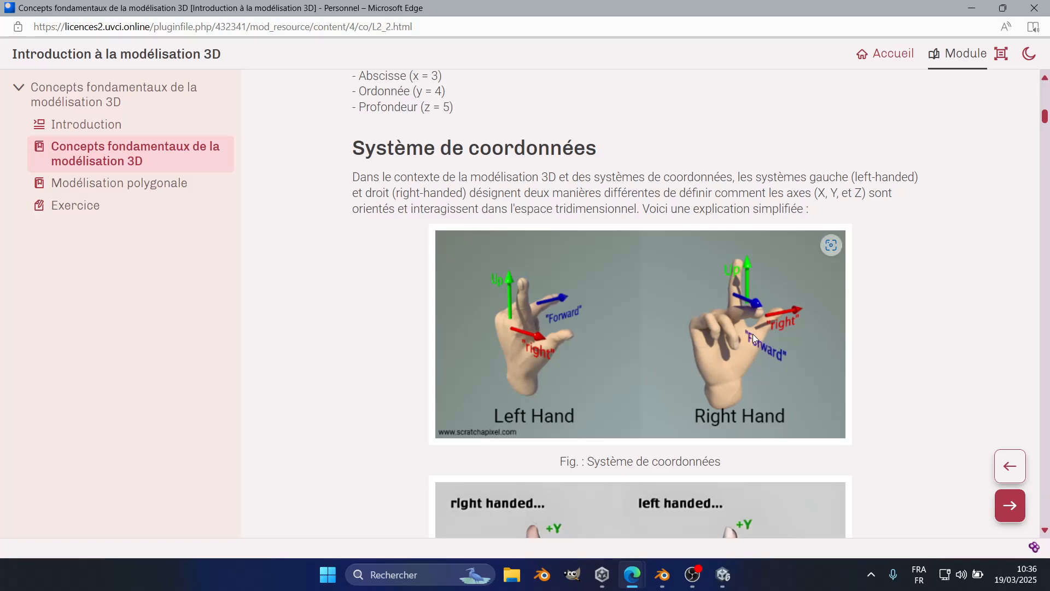
{"action": "scroll", "coordinate": [754, 335], "scroll_direction": "down", "scroll_amount": 2}
{"action": "scroll", "coordinate": [753, 336], "scroll_direction": "down", "scroll_amount": 5}
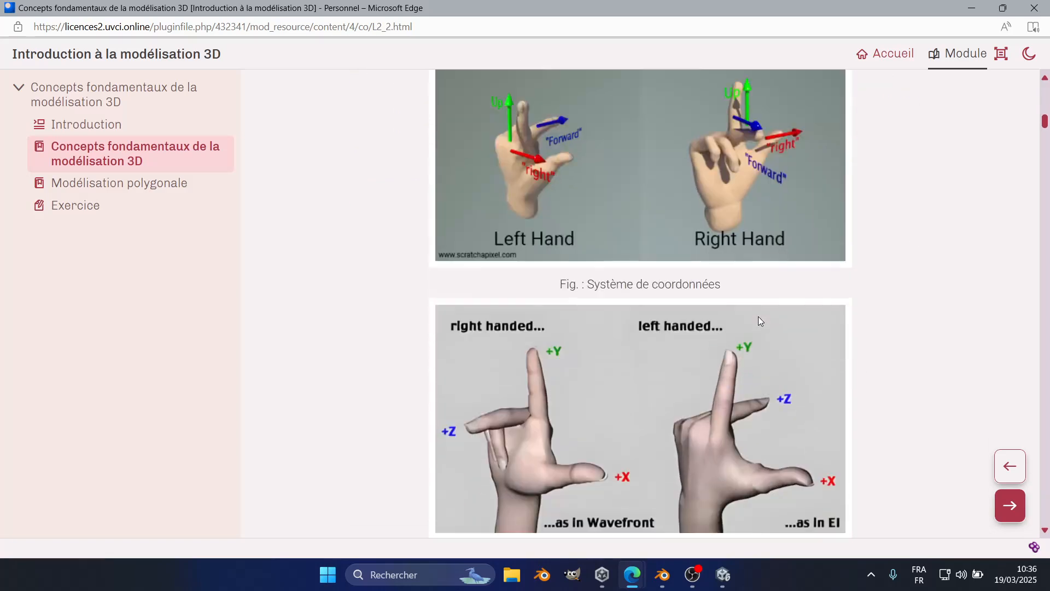
{"action": "scroll", "coordinate": [717, 313], "scroll_direction": "up", "scroll_amount": 5}
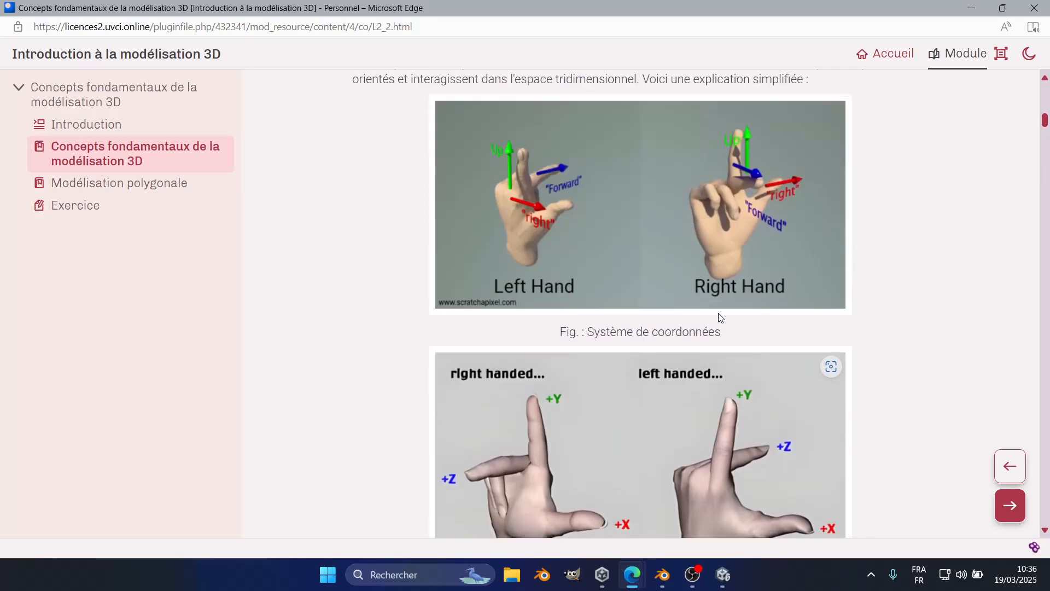
{"action": "scroll", "coordinate": [695, 252], "scroll_direction": "down", "scroll_amount": 1}
{"action": "scroll", "coordinate": [692, 241], "scroll_direction": "down", "scroll_amount": 3}
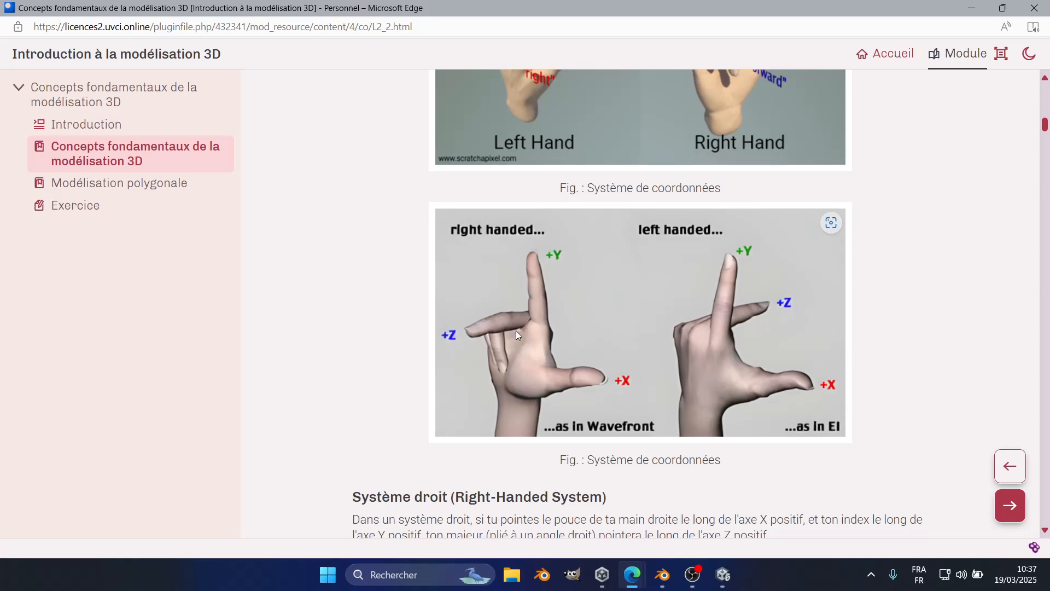
Read the right-handed and left-handed system definitions, and examine the Y-Up and Z-Up software chart under "Les différences d'orientation"
{"action": "scroll", "coordinate": [516, 330], "scroll_direction": "down", "scroll_amount": 3}
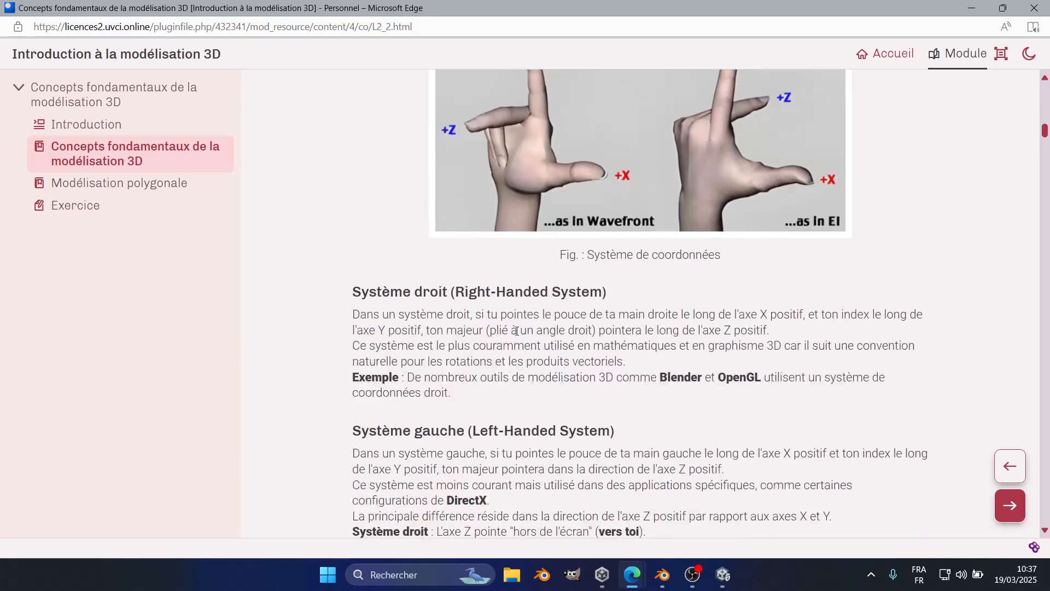
{"action": "scroll", "coordinate": [517, 330], "scroll_direction": "up", "scroll_amount": 2}
{"action": "scroll", "coordinate": [517, 330], "scroll_direction": "down", "scroll_amount": 3}
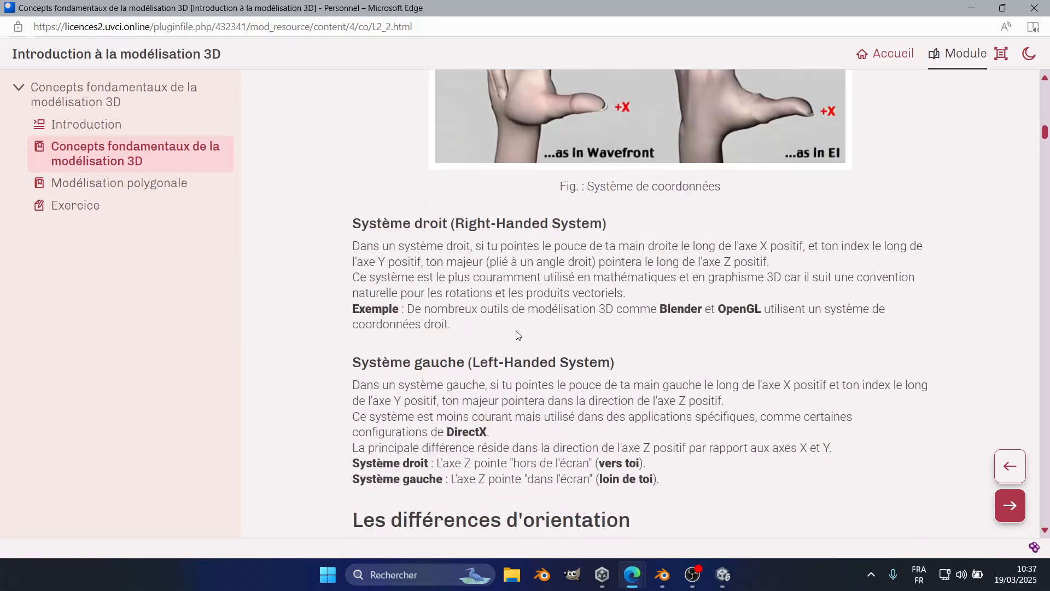
{"action": "scroll", "coordinate": [518, 334], "scroll_direction": "down", "scroll_amount": 5}
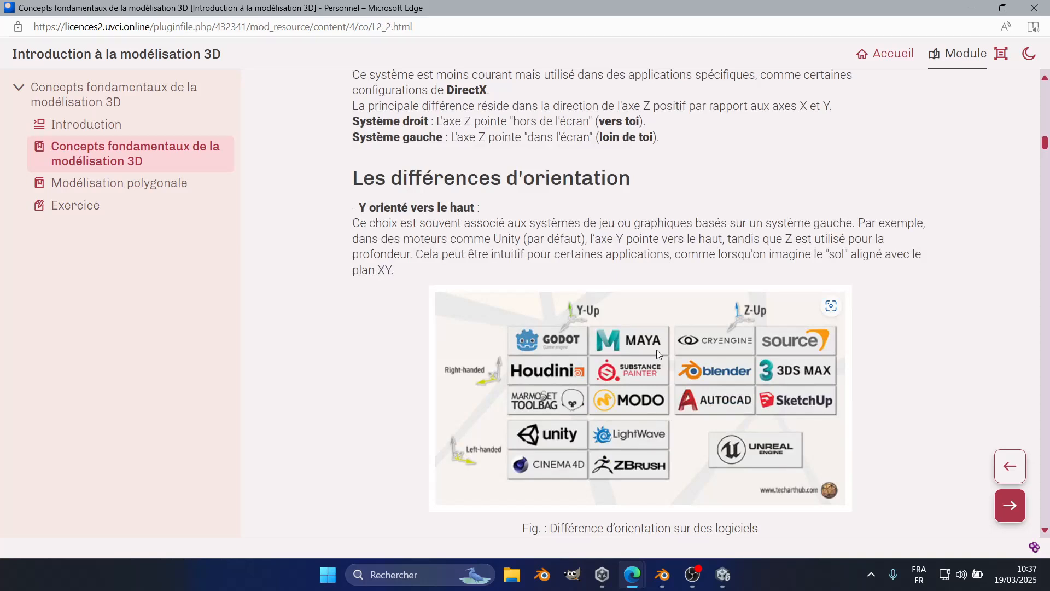
{"action": "scroll", "coordinate": [658, 351], "scroll_direction": "down", "scroll_amount": 1}
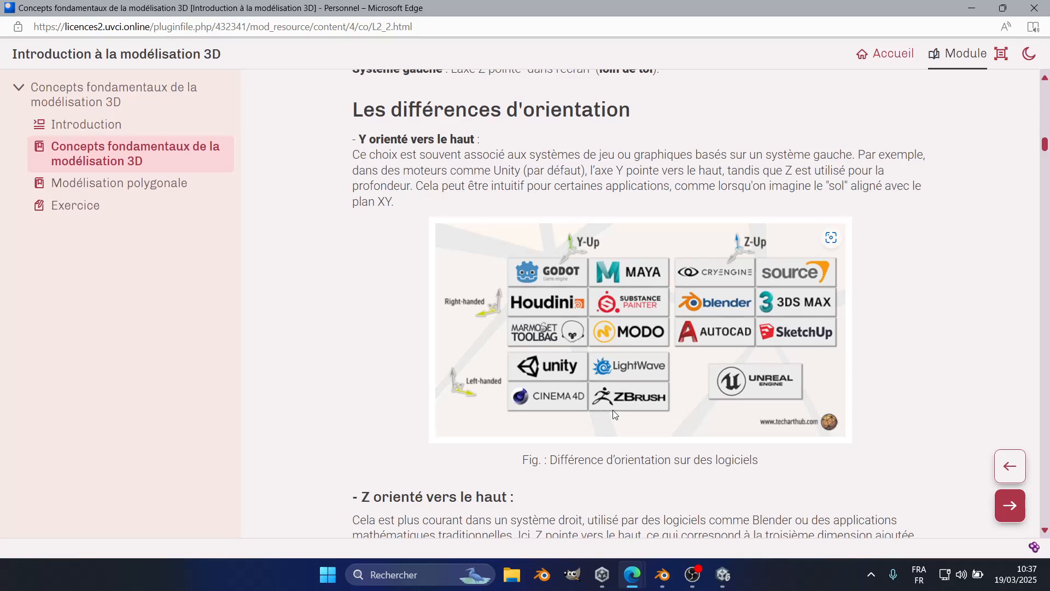
{"action": "scroll", "coordinate": [615, 415], "scroll_direction": "down", "scroll_amount": 1}
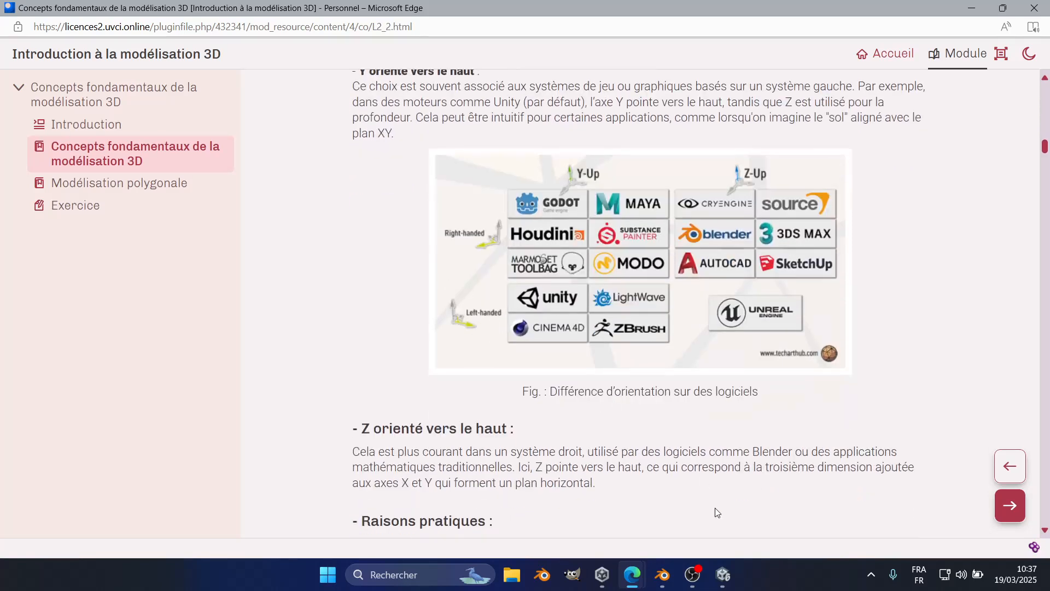
Switch to Unity, enlarge the Scene view, and inspect the orientation of the cube's axes
{"action": "left_click", "coordinate": [724, 574]}
{"action": "middle_click_drag", "start_coordinate": [658, 294], "coordinate": [633, 291]}
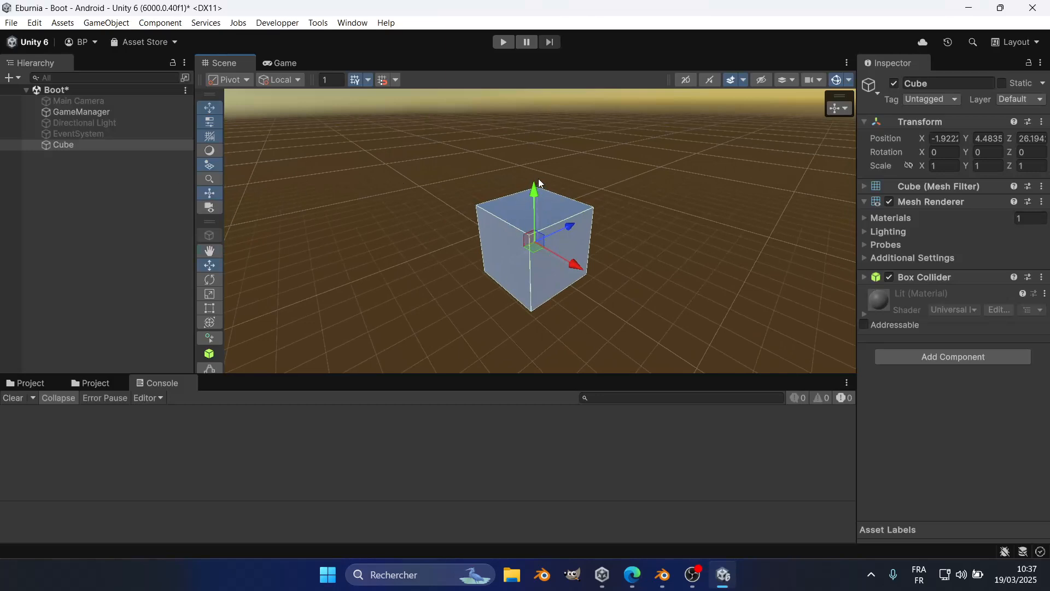
{"action": "middle_click_drag", "start_coordinate": [638, 210], "coordinate": [647, 250]}
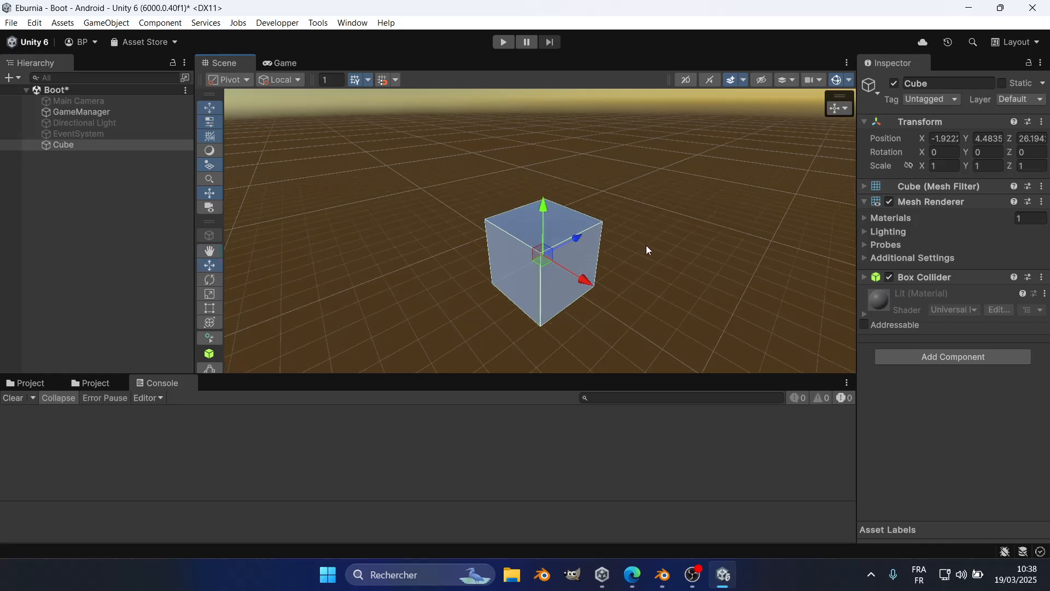
{"action": "left_click_drag", "start_coordinate": [642, 377], "coordinate": [645, 452]}
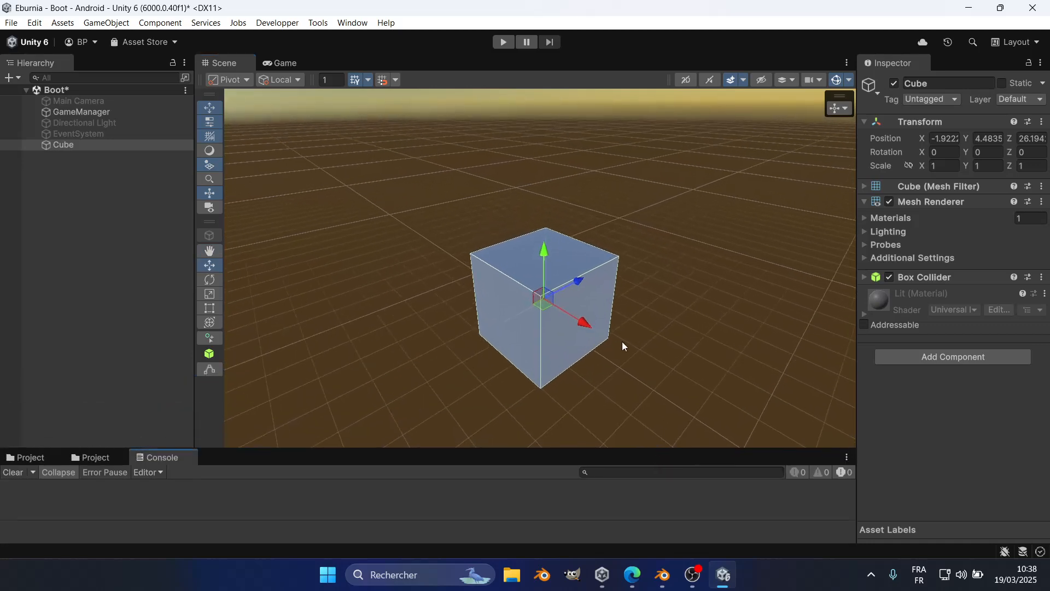
{"action": "left_click_drag", "start_coordinate": [621, 351], "coordinate": [549, 237], "text": "alt"}
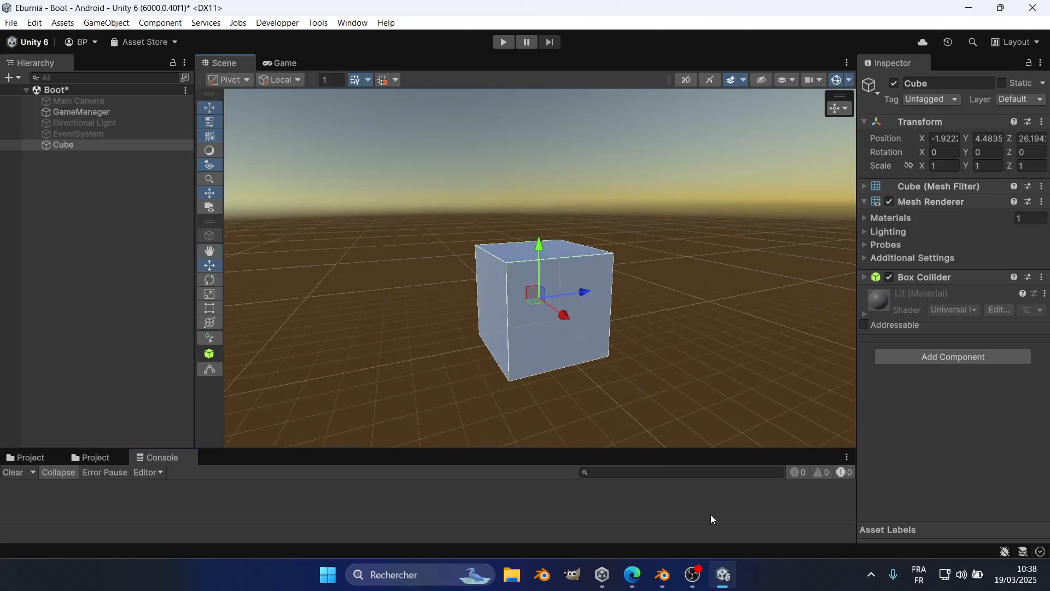
Switch to Blender, open the FBX export options for the selected cube, restrict object types to Mesh, examine the Forward and Up axes, and cancel
{"action": "left_click", "coordinate": [662, 574]}
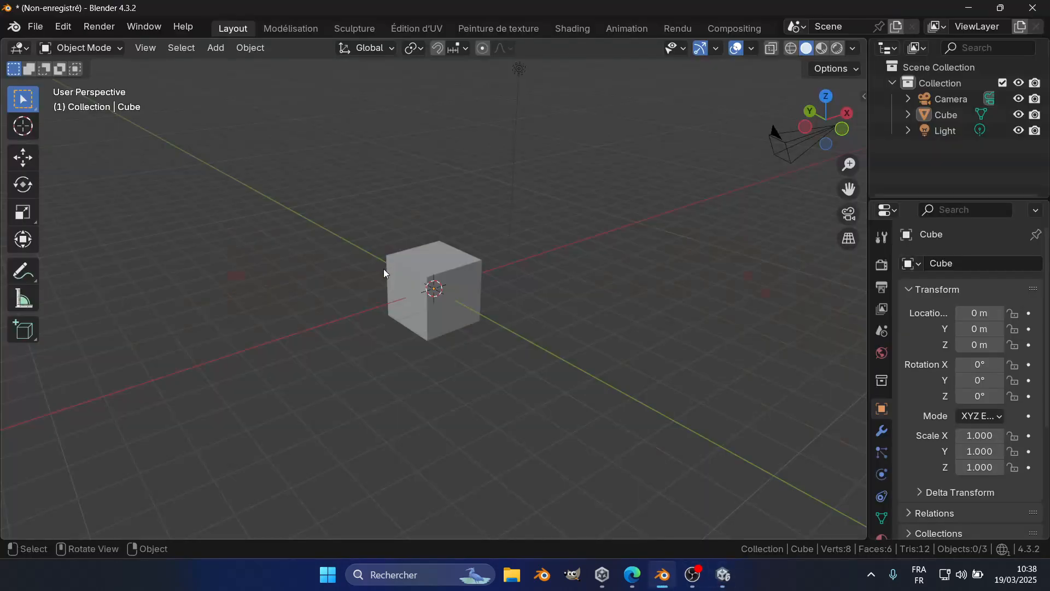
{"action": "left_click", "coordinate": [416, 280]}
{"action": "left_click", "coordinate": [37, 26]}
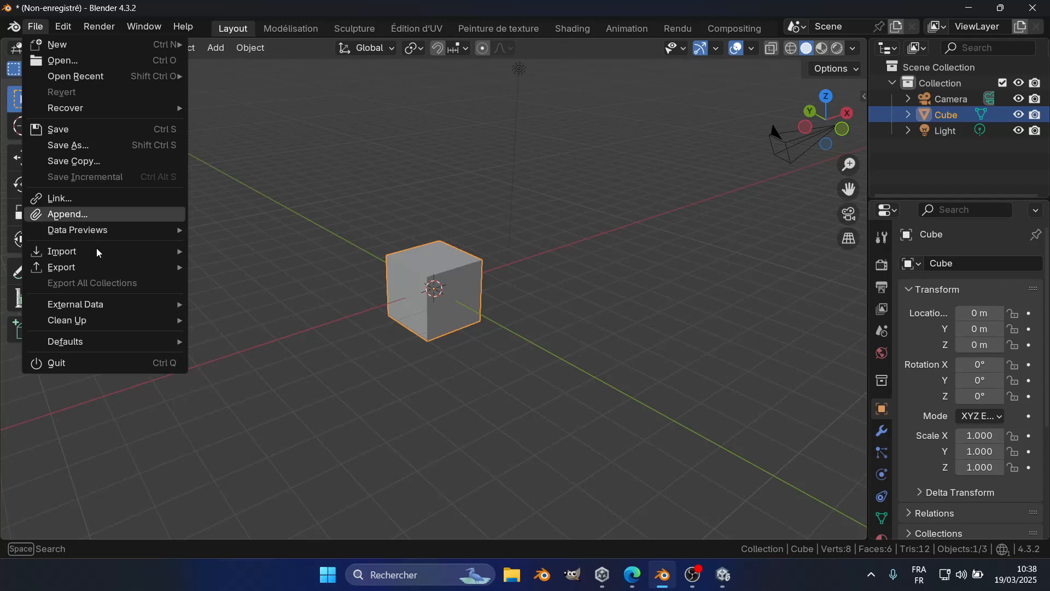
{"action": "mouse_move", "coordinate": [77, 263]}
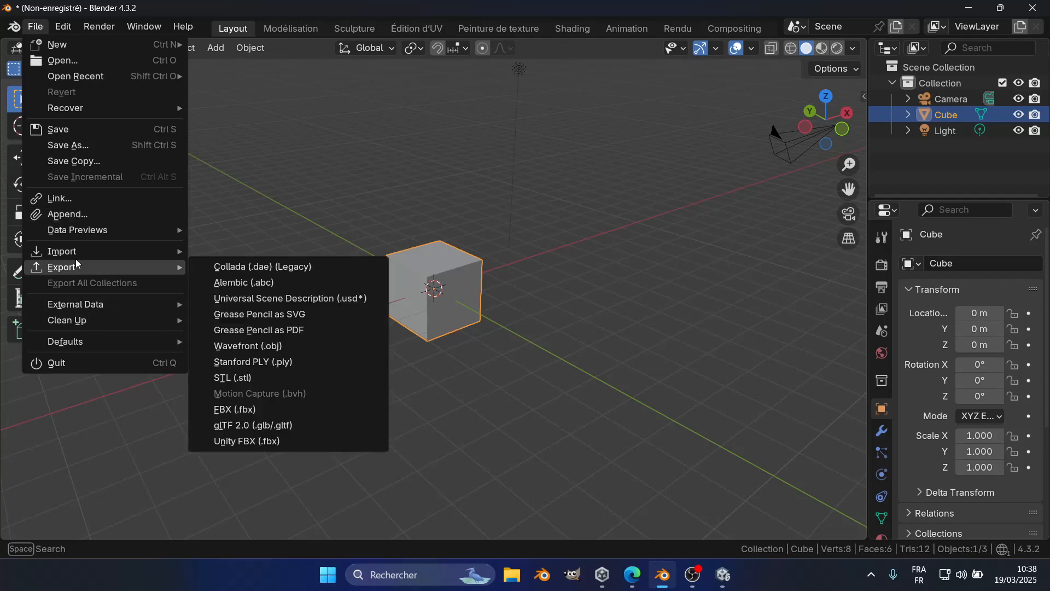
{"action": "left_click", "coordinate": [242, 409]}
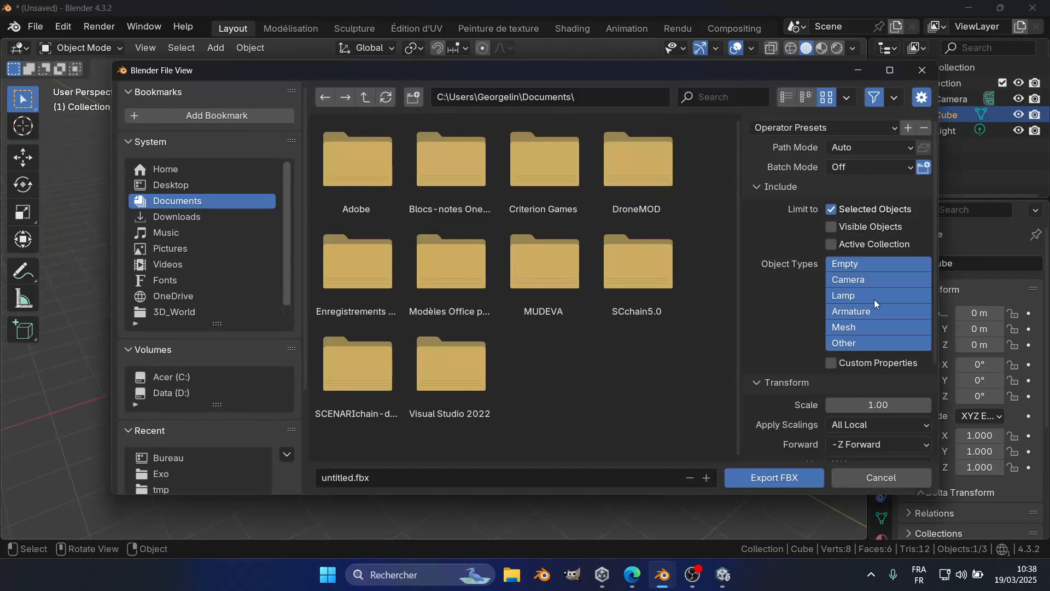
{"action": "left_click", "coordinate": [855, 326]}
{"action": "scroll", "coordinate": [831, 416], "scroll_direction": "down", "scroll_amount": 4}
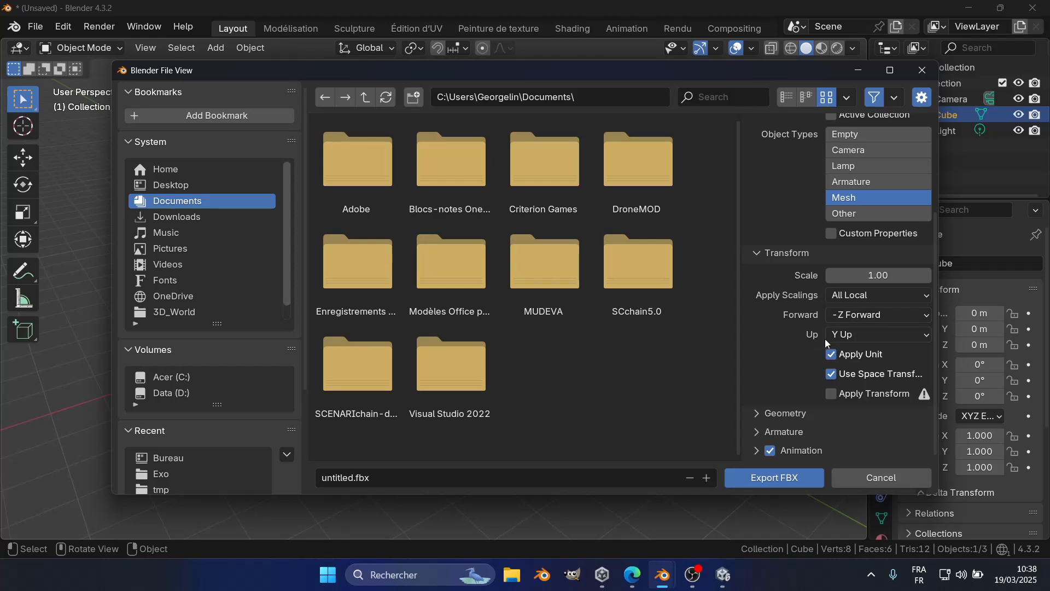
{"action": "left_click", "coordinate": [851, 315]}
{"action": "left_click", "coordinate": [861, 484]}
Check the cube's axis gizmo in Unity again, and return to Blender to view its cube up close
{"action": "left_click", "coordinate": [723, 576]}
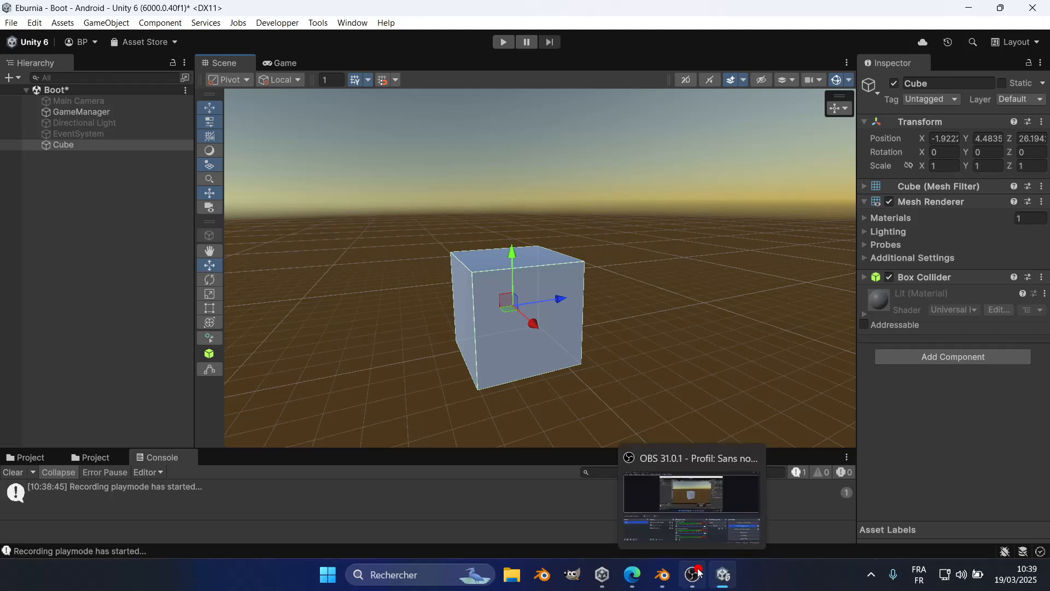
{"action": "left_click", "coordinate": [662, 575]}
{"action": "middle_click_drag", "start_coordinate": [484, 354], "coordinate": [510, 375]}
{"action": "scroll", "coordinate": [510, 376], "scroll_direction": "up", "scroll_amount": 3}
{"action": "middle_click_drag", "start_coordinate": [522, 328], "coordinate": [503, 302], "text": "shift"}
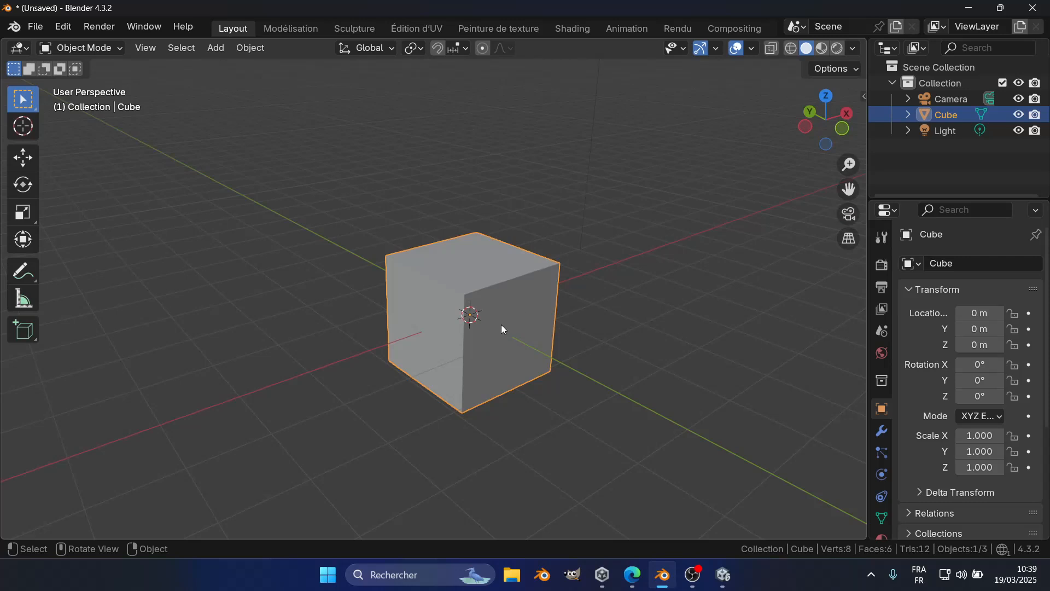
Enter Edit Mode on the Blender cube and select one of its upper corner vertices
{"action": "key", "text": "Tab"}
{"action": "middle_click_drag", "start_coordinate": [498, 361], "coordinate": [583, 372]}
{"action": "scroll", "coordinate": [602, 332], "scroll_direction": "up", "scroll_amount": 2}
{"action": "middle_click_drag", "start_coordinate": [602, 333], "coordinate": [541, 206]}
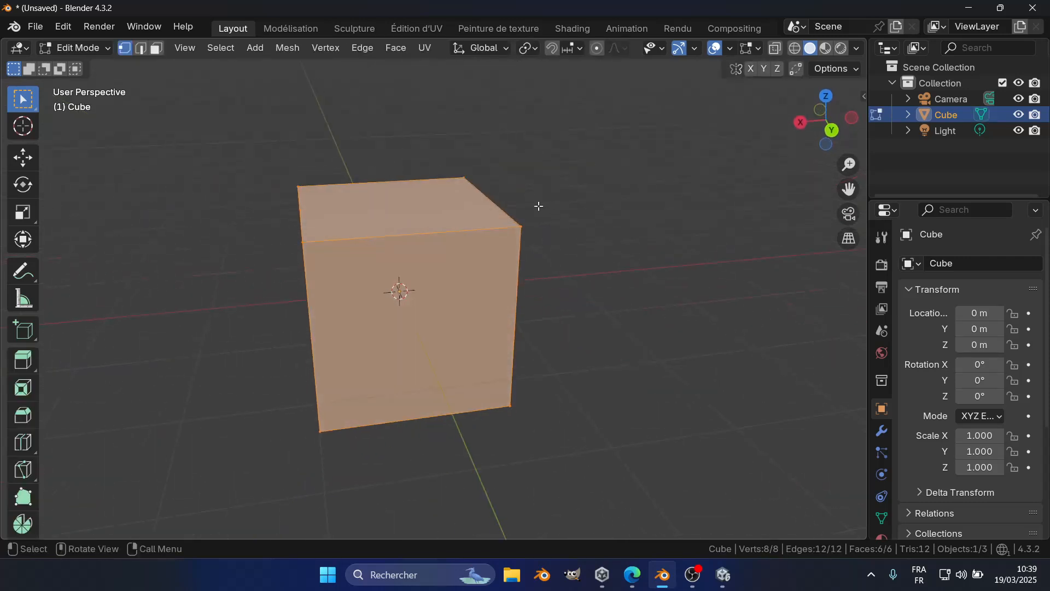
{"action": "left_click", "coordinate": [519, 231]}
{"action": "scroll", "coordinate": [557, 253], "scroll_direction": "up", "scroll_amount": 3}
{"action": "middle_click_drag", "start_coordinate": [573, 254], "coordinate": [556, 272]}
{"action": "scroll", "coordinate": [584, 214], "scroll_direction": "down", "scroll_amount": 2}
Go through edge selection mode to face selection mode and select the cube's front face
{"action": "key", "text": "2"}
{"action": "middle_click_drag", "start_coordinate": [572, 349], "coordinate": [603, 317]}
{"action": "key", "text": "3"}
{"action": "left_click", "coordinate": [440, 314]}
{"action": "middle_click_drag", "start_coordinate": [440, 313], "coordinate": [517, 368]}
Return to vertex selection mode, select the cube's upper corner vertex, and inspect it from several angles
{"action": "key", "text": "1"}
{"action": "left_click", "coordinate": [537, 206]}
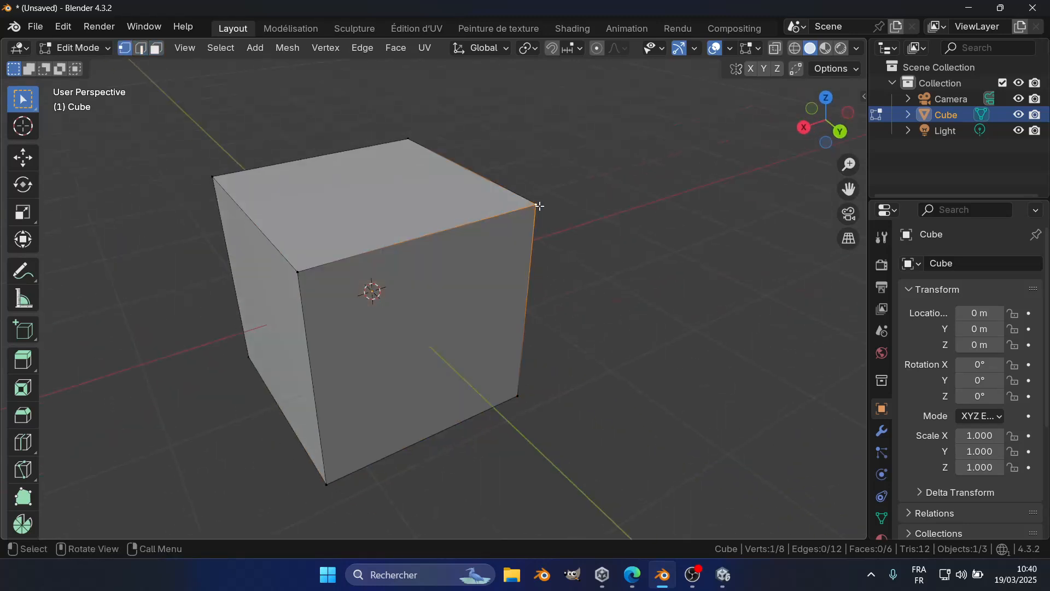
{"action": "middle_click_drag", "start_coordinate": [582, 330], "coordinate": [520, 326]}
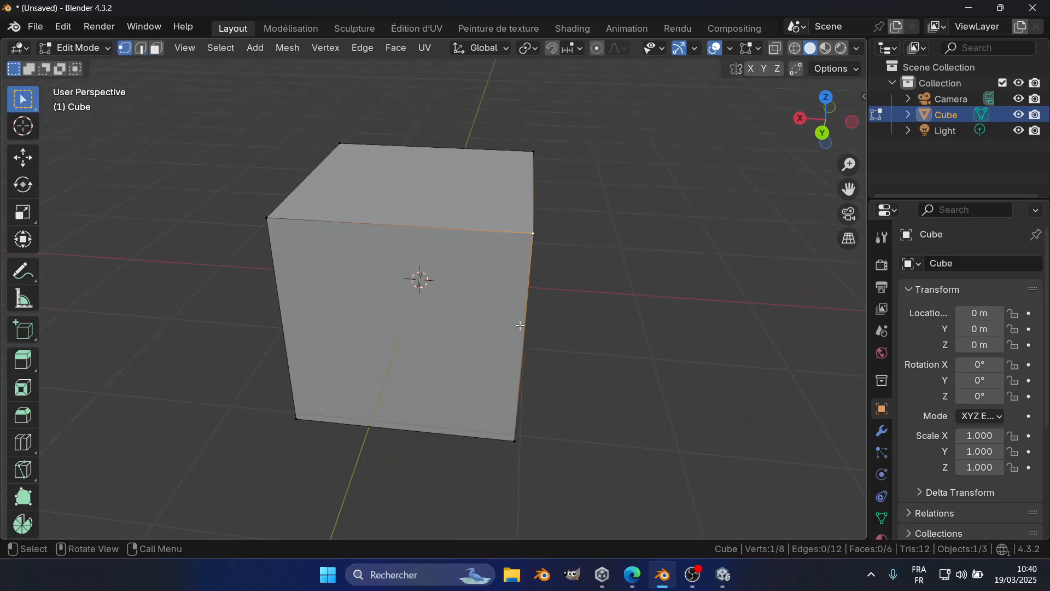
{"action": "middle_click_drag", "start_coordinate": [450, 293], "coordinate": [543, 275]}
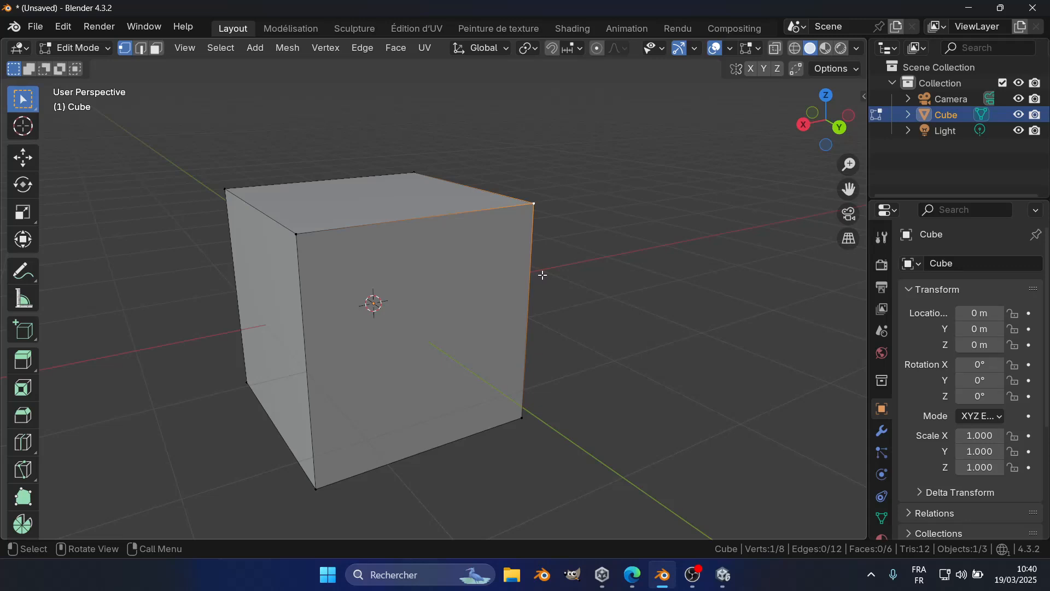
{"action": "scroll", "coordinate": [575, 279], "scroll_direction": "up", "scroll_amount": 2}
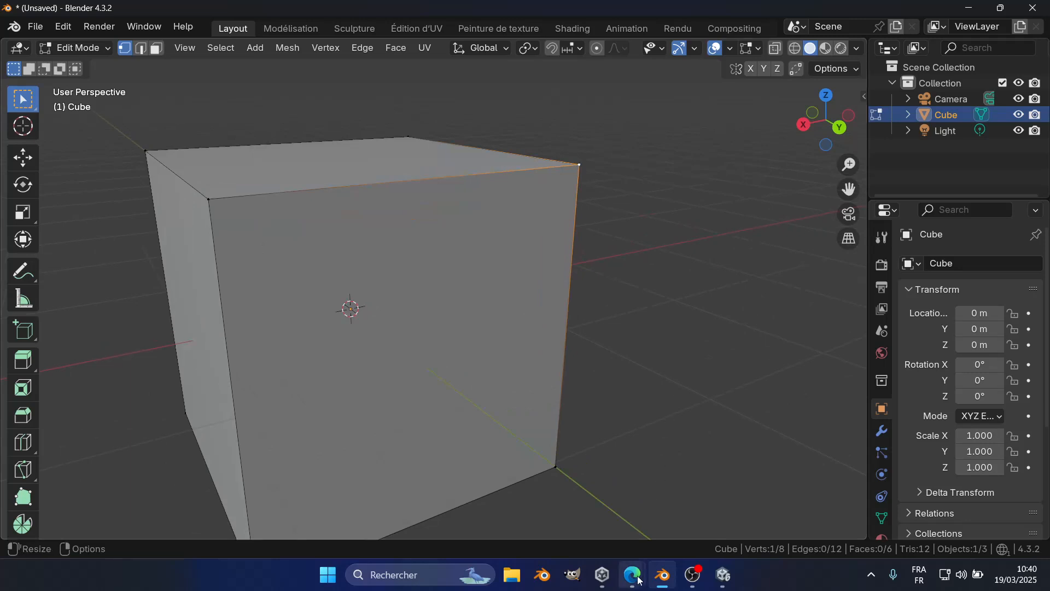
Switch to the lesson in Edge and find the enlarged paragraph on sommets, arêtes and faces under "Anatomie des objets 3D"
{"action": "mouse_move", "coordinate": [638, 583]}
{"action": "left_click", "coordinate": [706, 506]}
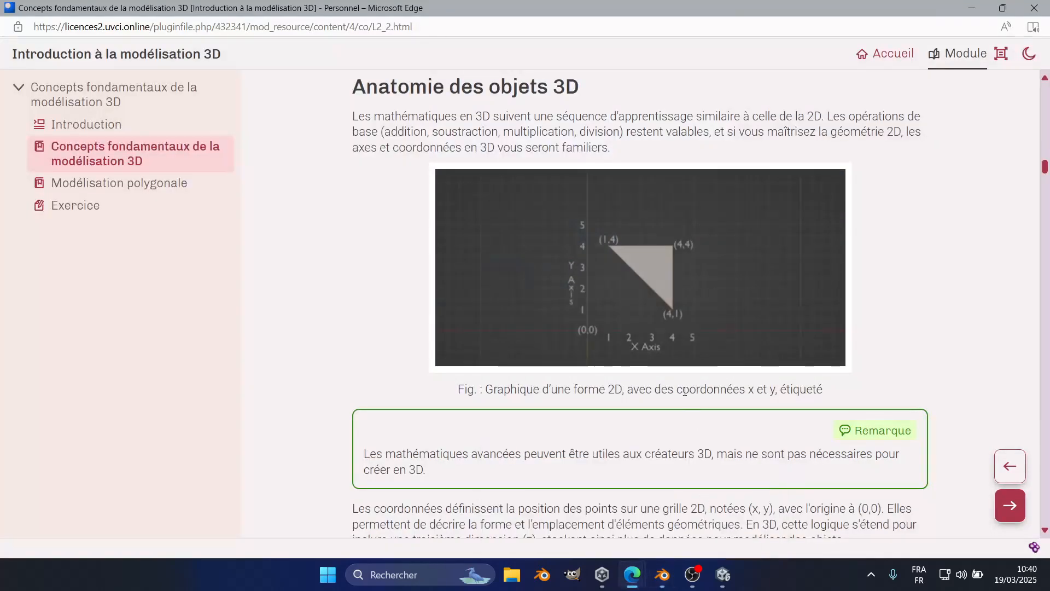
{"action": "scroll", "coordinate": [685, 391], "scroll_direction": "down", "scroll_amount": 4}
{"action": "scroll", "coordinate": [685, 391], "scroll_direction": "down", "scroll_amount": 9}
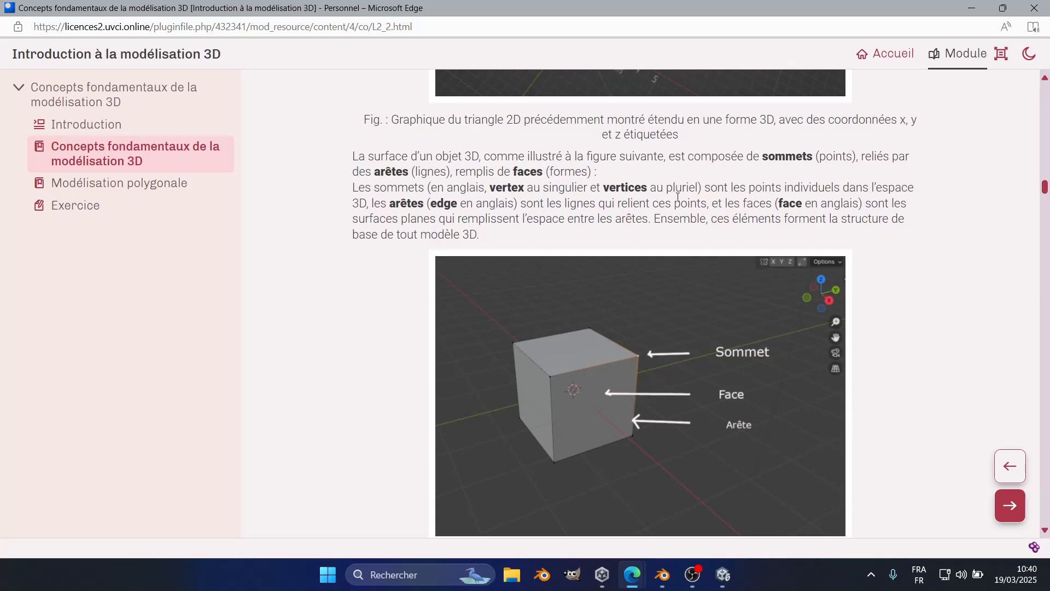
{"action": "scroll", "coordinate": [495, 202], "scroll_direction": "up", "scroll_amount": 1}
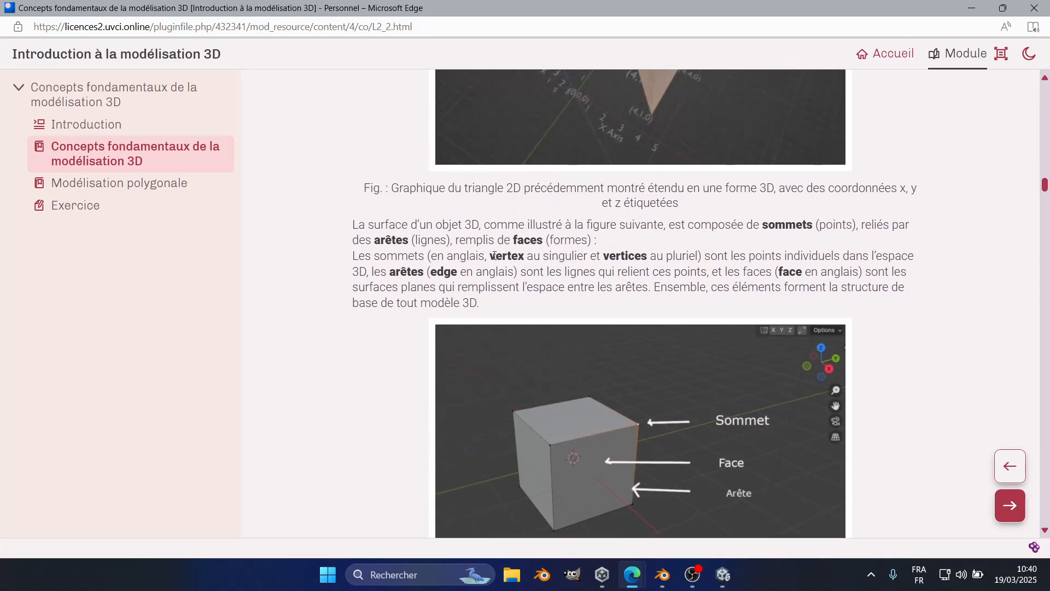
{"action": "scroll", "coordinate": [493, 256], "scroll_direction": "up", "scroll_amount": 1, "text": "ctrl"}
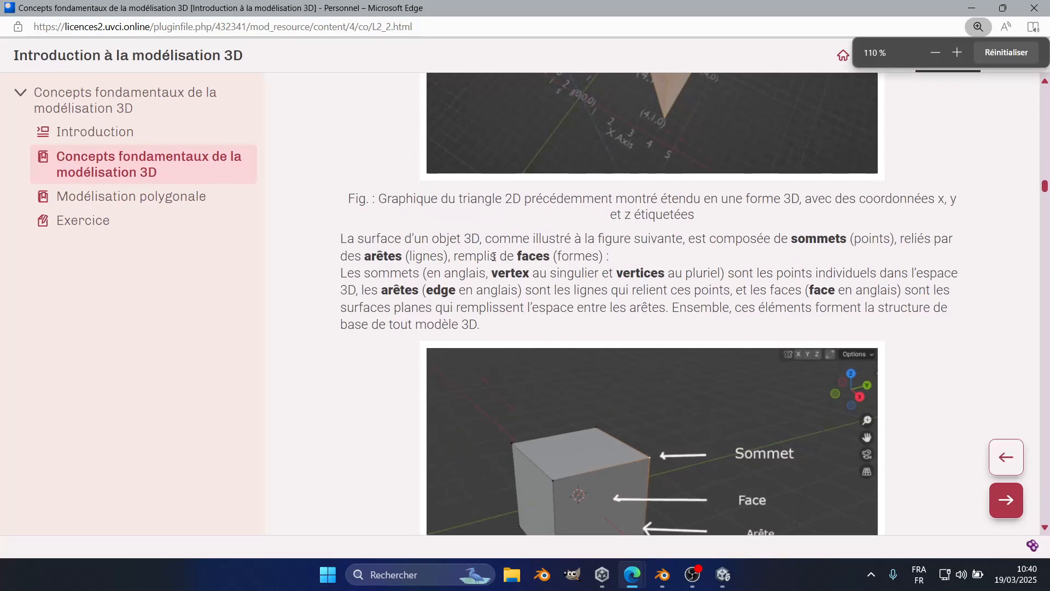
{"action": "scroll", "coordinate": [493, 256], "scroll_direction": "up", "scroll_amount": 1, "text": "ctrl"}
Highlight the terms "vertex" and "vertices" while reading the definitions, and examine the cube figure labelled Sommet, Face and Arête
{"action": "left_click_drag", "start_coordinate": [495, 310], "coordinate": [539, 310]}
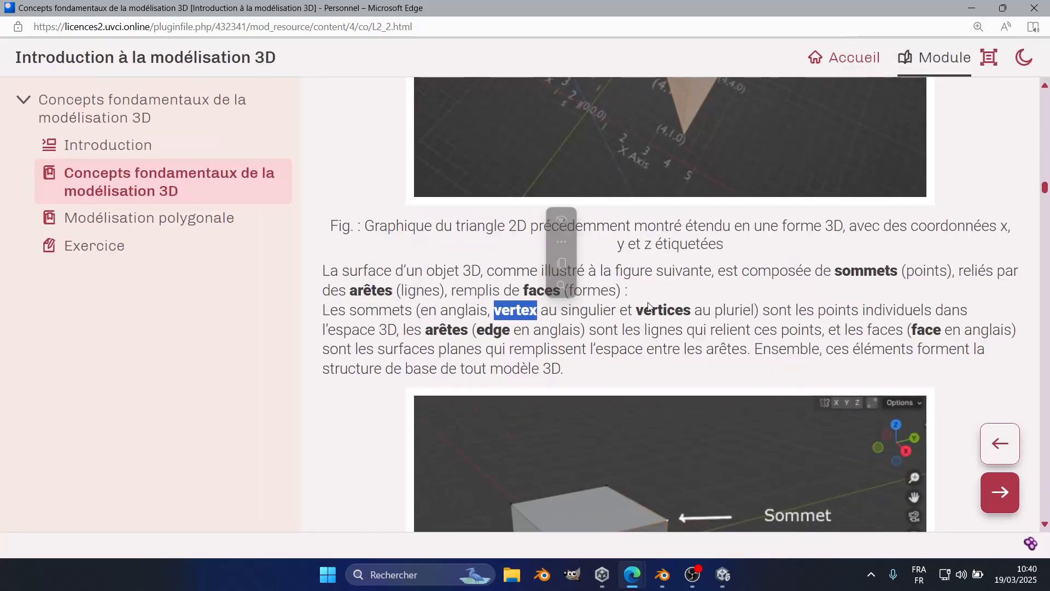
{"action": "left_click_drag", "start_coordinate": [637, 311], "coordinate": [692, 311]}
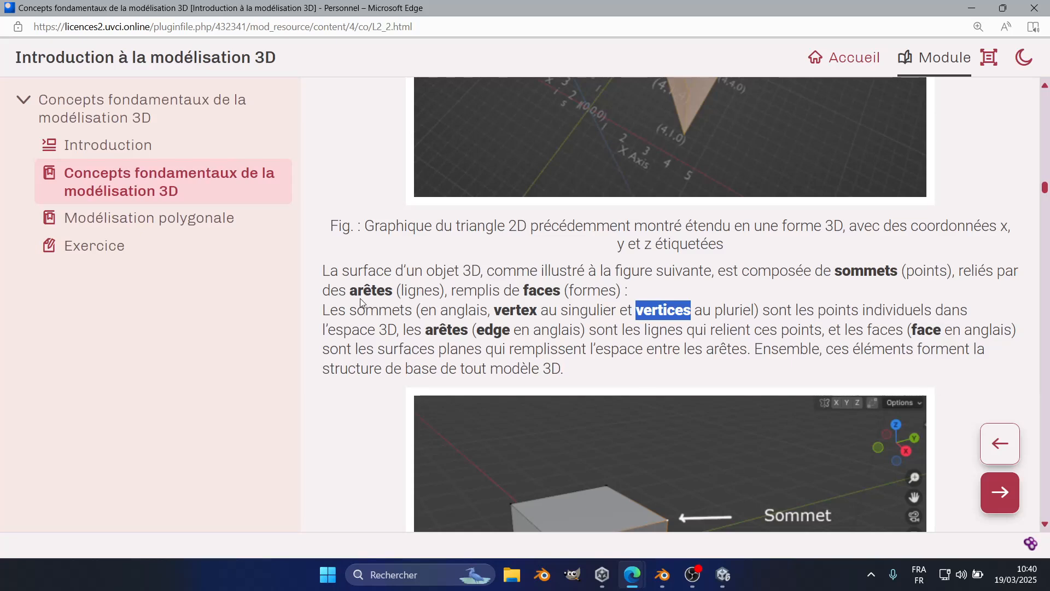
{"action": "scroll", "coordinate": [353, 292], "scroll_direction": "up", "scroll_amount": 1}
{"action": "left_click_drag", "start_coordinate": [353, 292], "coordinate": [426, 276]}
{"action": "left_click", "coordinate": [791, 398]}
{"action": "scroll", "coordinate": [792, 405], "scroll_direction": "down", "scroll_amount": 1}
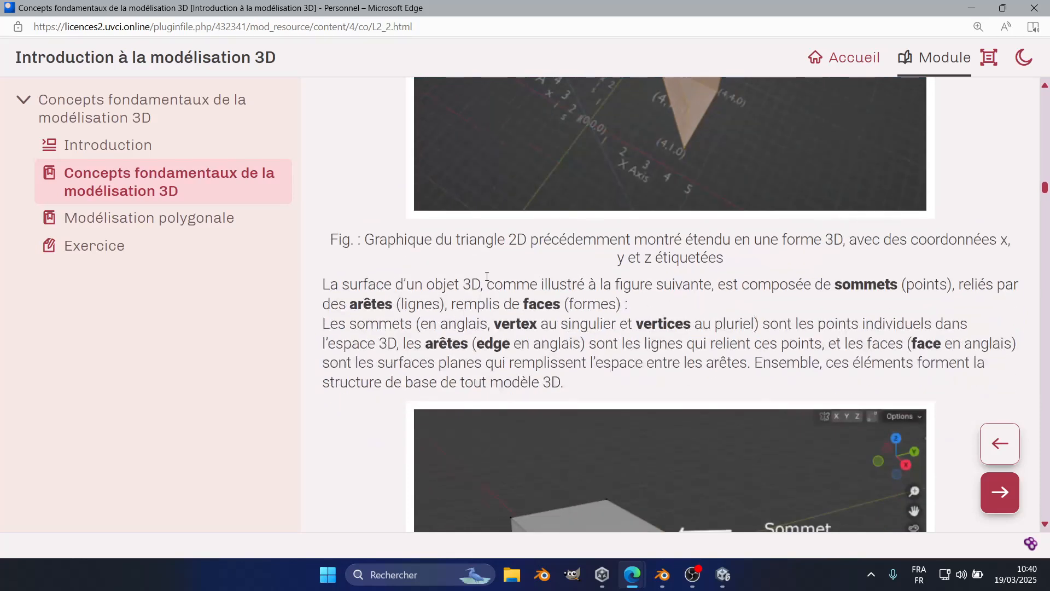
{"action": "scroll", "coordinate": [696, 320], "scroll_direction": "down", "scroll_amount": 1}
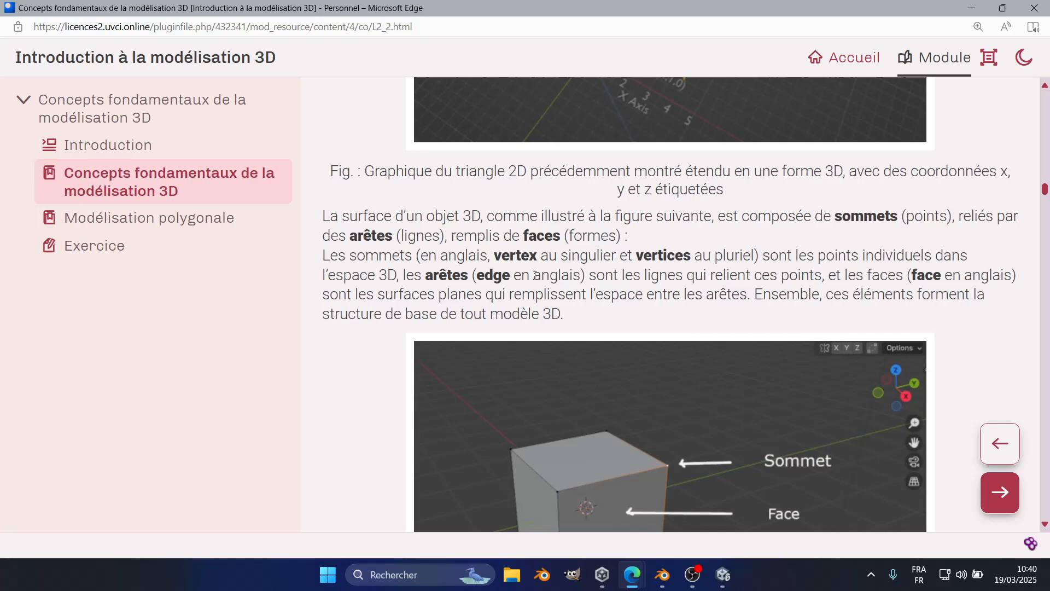
{"action": "scroll", "coordinate": [690, 268], "scroll_direction": "down", "scroll_amount": 3}
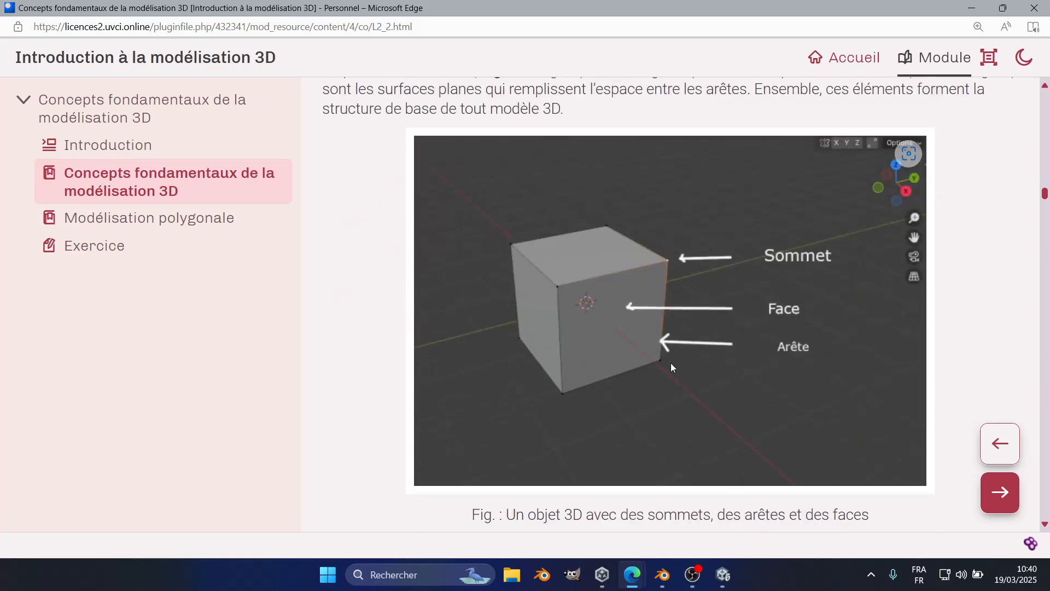
Switch to Blender and select the cube's vertical edge in edge selection mode
{"action": "left_click", "coordinate": [663, 575]}
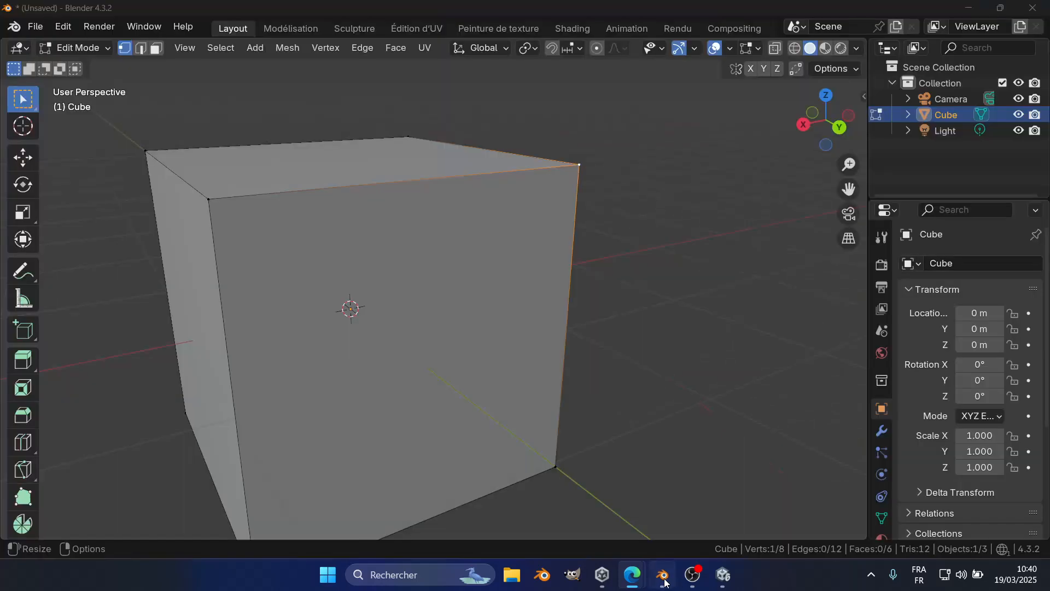
{"action": "key", "text": "2"}
{"action": "left_click", "coordinate": [573, 268]}
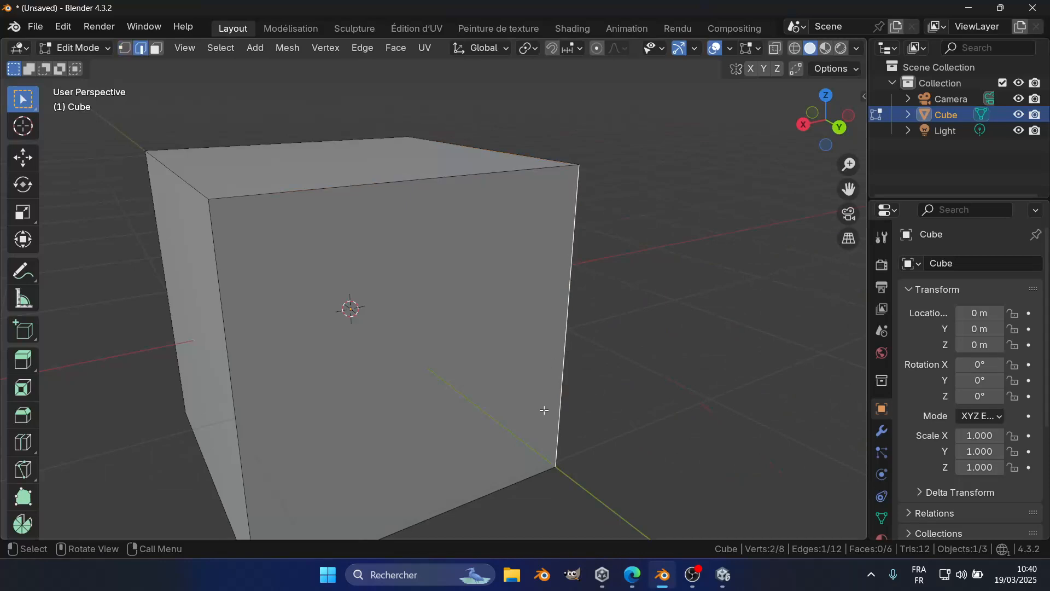
{"action": "middle_click_drag", "start_coordinate": [500, 490], "coordinate": [521, 459]}
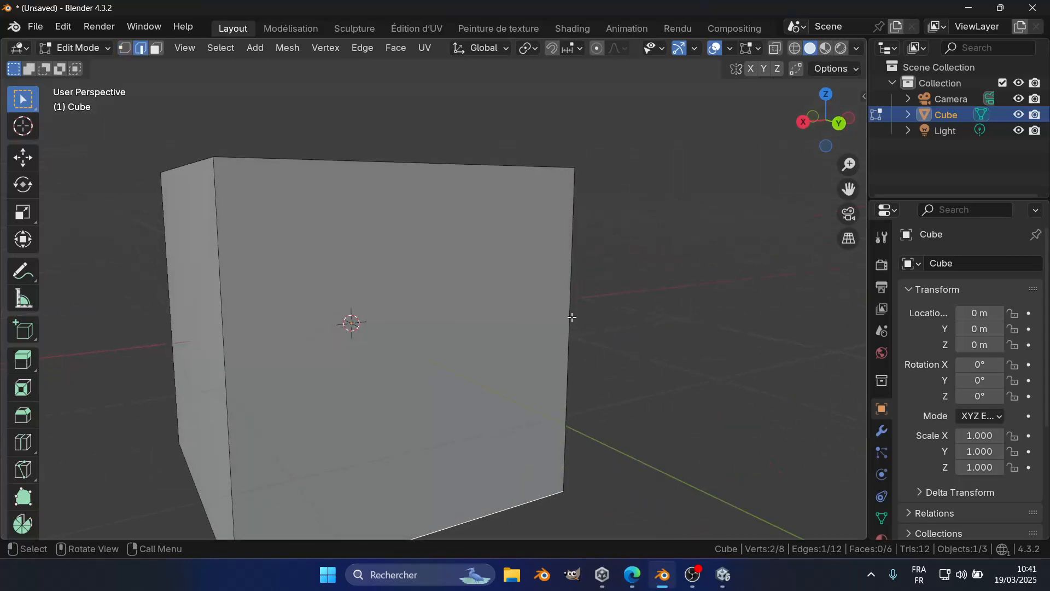
{"action": "left_click", "coordinate": [363, 48]}
{"action": "left_click", "coordinate": [358, 49]}
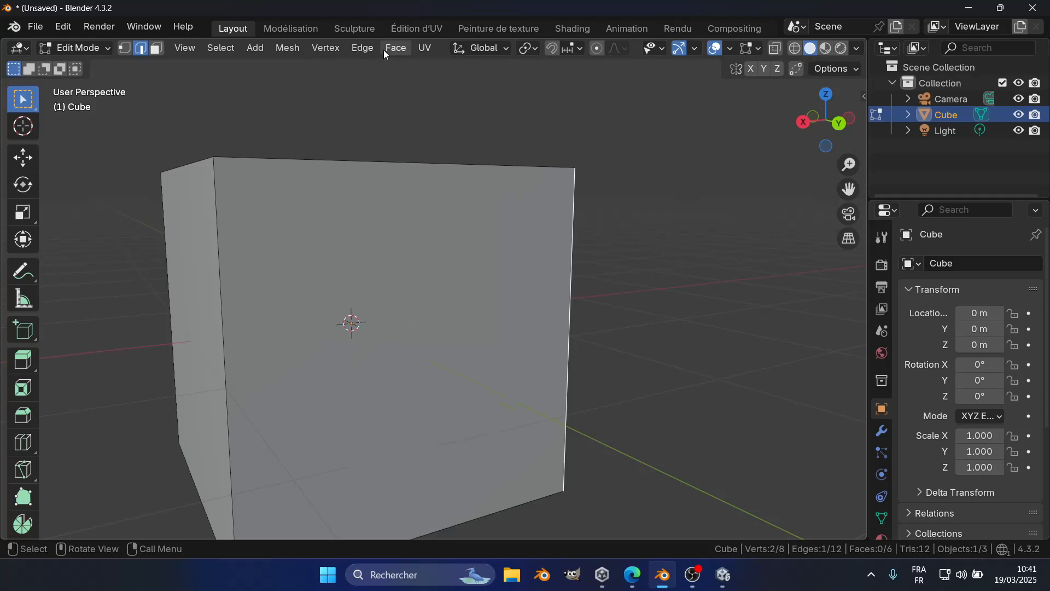
Change back to vertex selection mode and select the upper corner vertex at the end of that edge
{"action": "middle_click_drag", "start_coordinate": [476, 251], "coordinate": [448, 302]}
{"action": "scroll", "coordinate": [448, 302], "scroll_direction": "down", "scroll_amount": 3}
{"action": "middle_click_drag", "start_coordinate": [580, 330], "coordinate": [595, 301]}
{"action": "mouse_move", "coordinate": [529, 279]}
{"action": "middle_mouse_down"}
{"action": "mouse_move", "coordinate": [566, 268]}
{"action": "mouse_move", "coordinate": [546, 287]}
{"action": "middle_mouse_up"}
{"action": "scroll", "coordinate": [567, 268], "scroll_direction": "up", "scroll_amount": 1}
{"action": "key", "text": "1"}
{"action": "left_click", "coordinate": [529, 202]}
{"action": "middle_click_drag", "start_coordinate": [587, 242], "coordinate": [554, 260]}
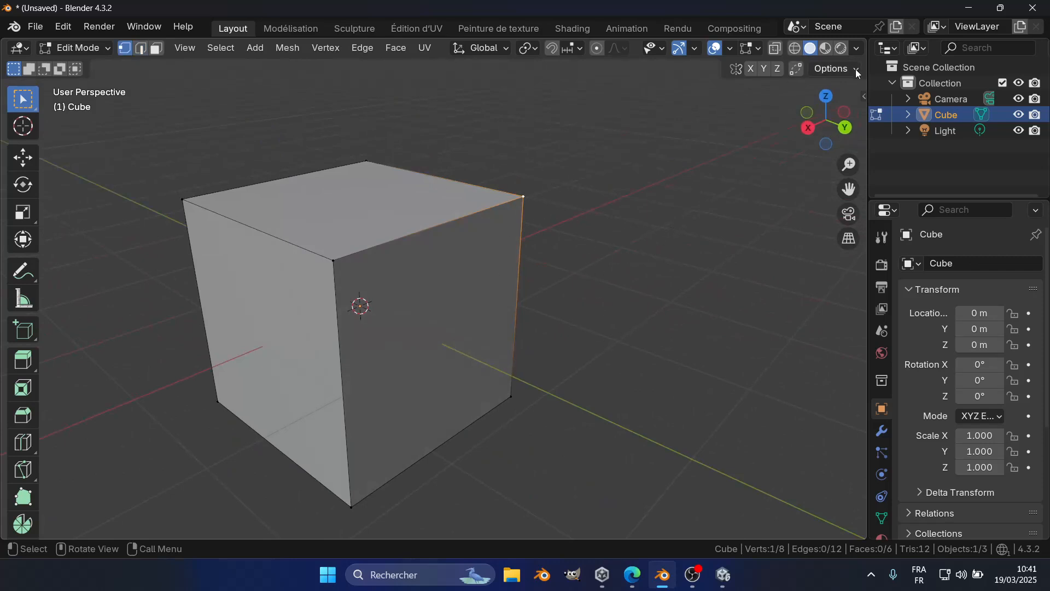
Show the selected vertex's Transform values and examine its local X, Y and Z coordinates against the axes
{"action": "key", "text": "n"}
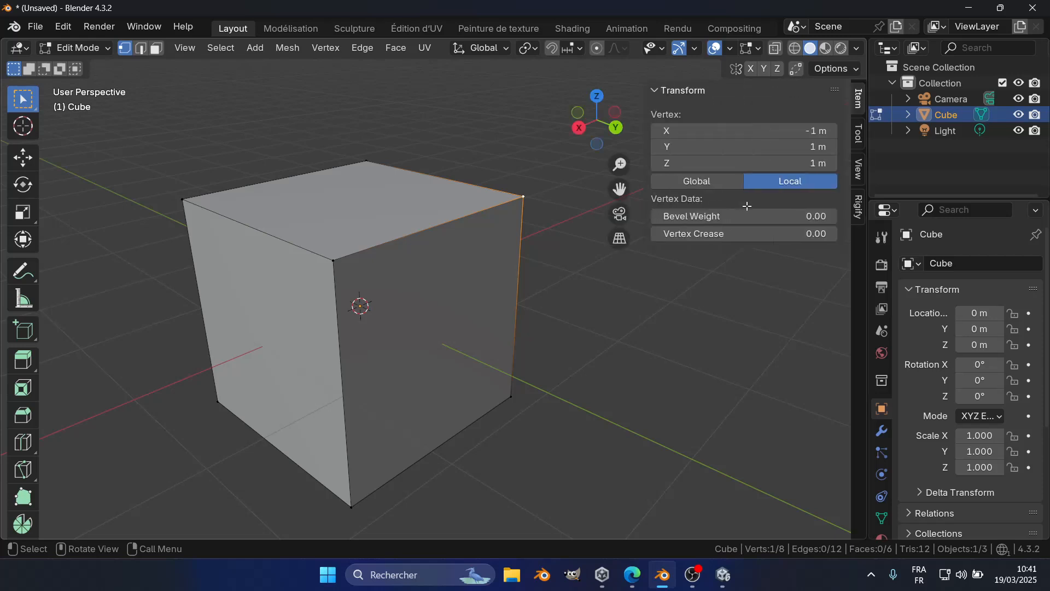
{"action": "middle_click_drag", "start_coordinate": [555, 333], "coordinate": [542, 302]}
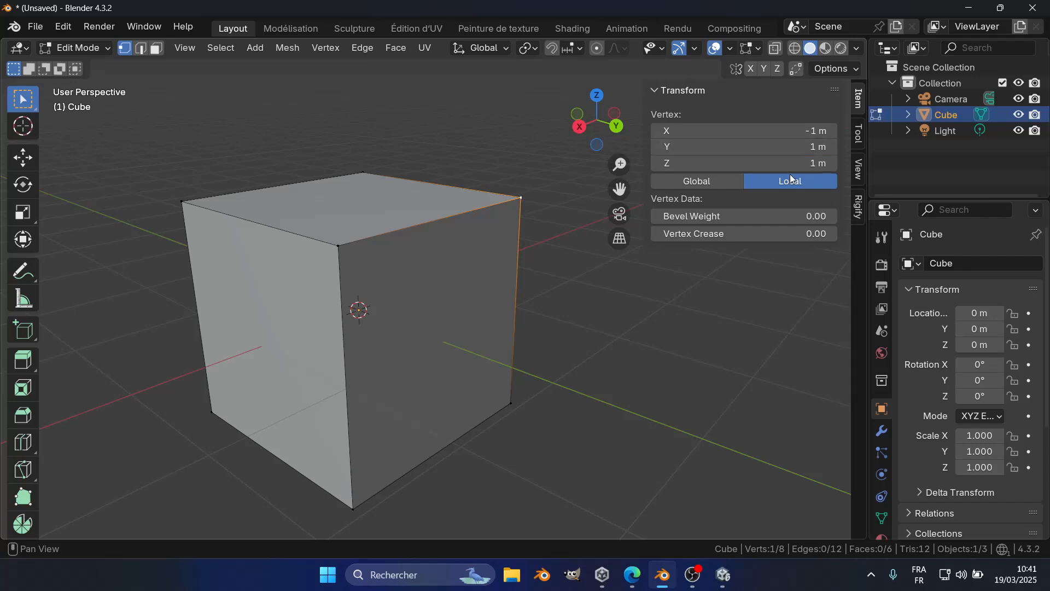
{"action": "middle_click_drag", "start_coordinate": [585, 180], "coordinate": [494, 337]}
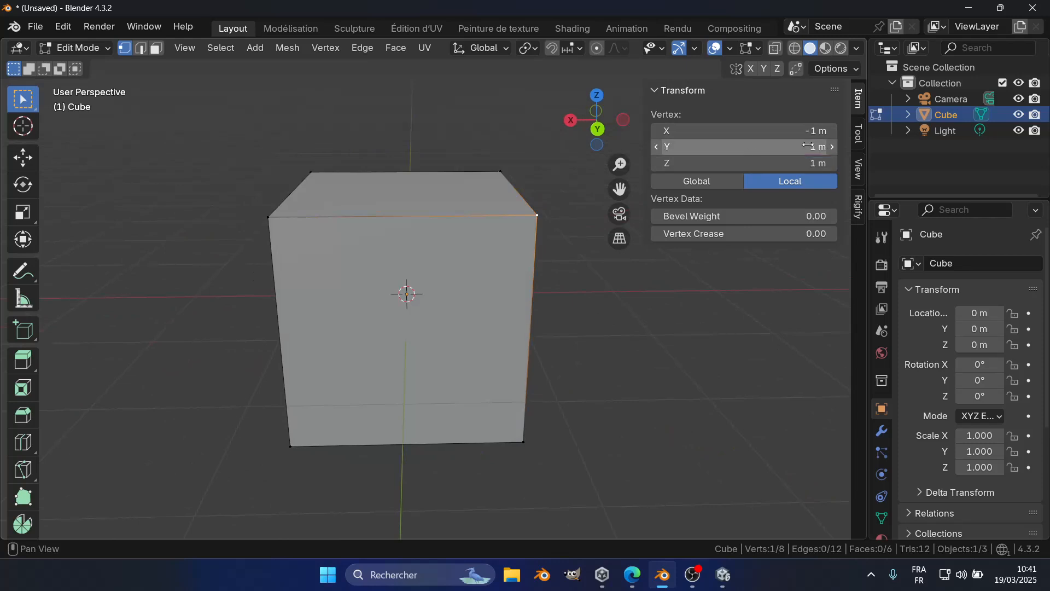
{"action": "middle_click_drag", "start_coordinate": [470, 334], "coordinate": [515, 365]}
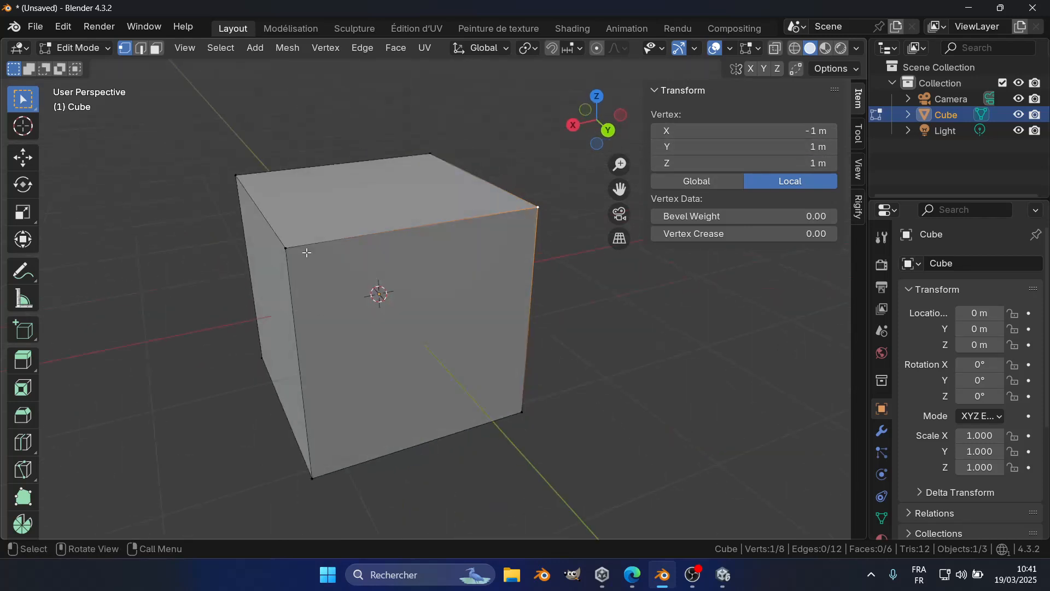
Select other corner vertices of the cube one after another to compare their local coordinates
{"action": "left_click", "coordinate": [286, 248]}
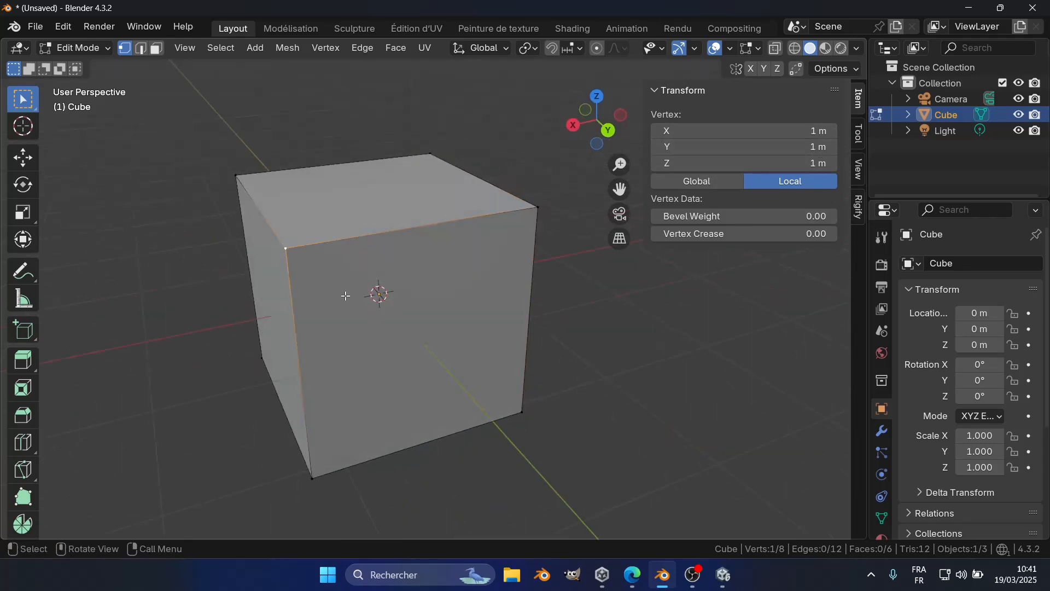
{"action": "middle_click_drag", "start_coordinate": [347, 294], "coordinate": [292, 224]}
{"action": "left_click", "coordinate": [534, 438]}
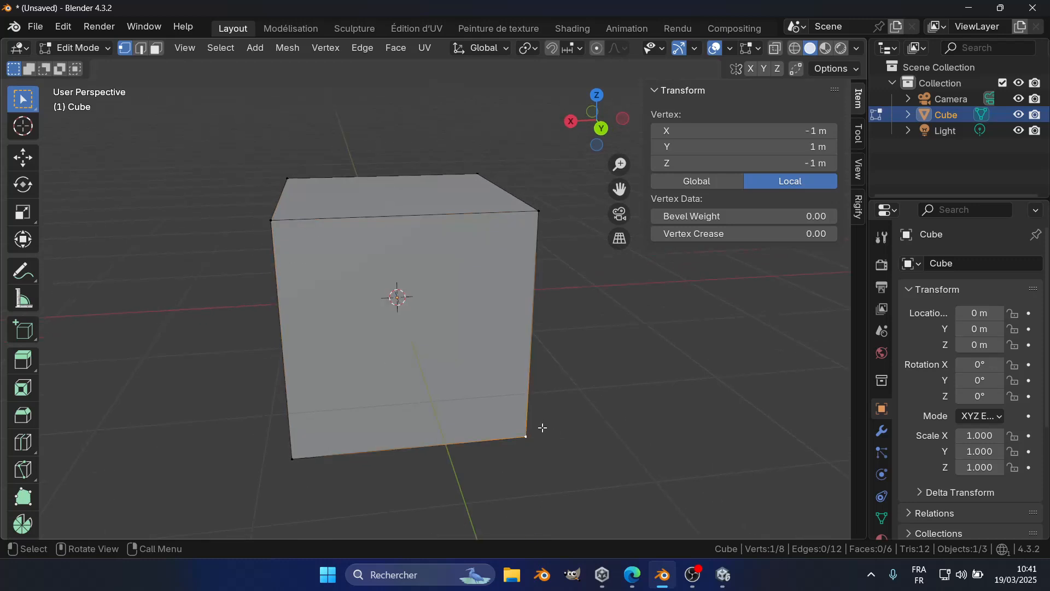
{"action": "left_click", "coordinate": [292, 460]}
{"action": "middle_click_drag", "start_coordinate": [300, 415], "coordinate": [330, 425]}
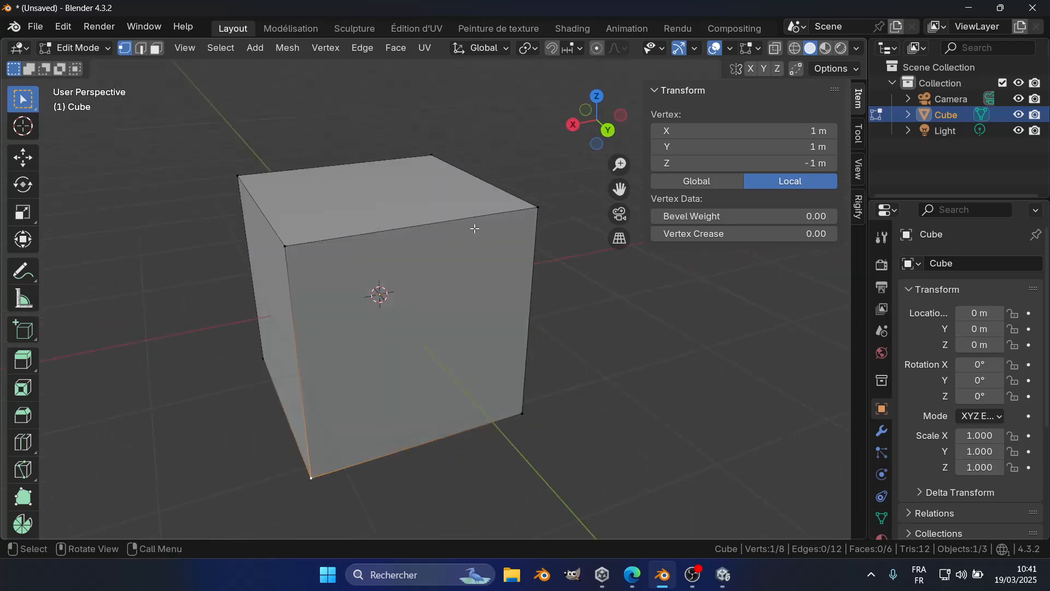
{"action": "left_click", "coordinate": [536, 208]}
{"action": "left_click", "coordinate": [432, 151]}
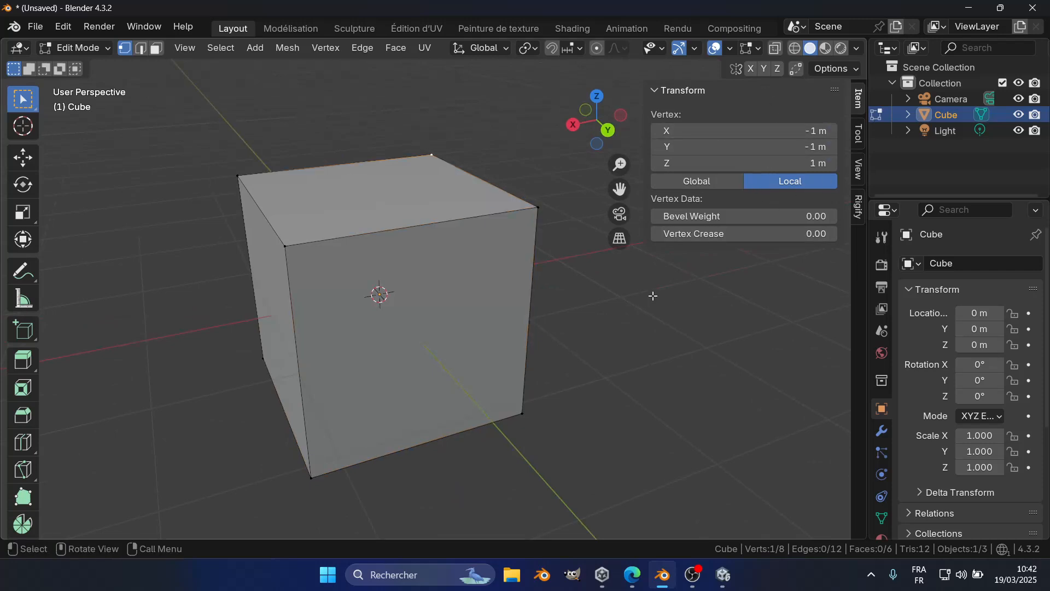
Switch to the lesson page and read the section on perspective ("La perspective")
{"action": "key", "text": "alt+Tab"}
{"action": "scroll", "coordinate": [743, 467], "scroll_direction": "down", "scroll_amount": 8}
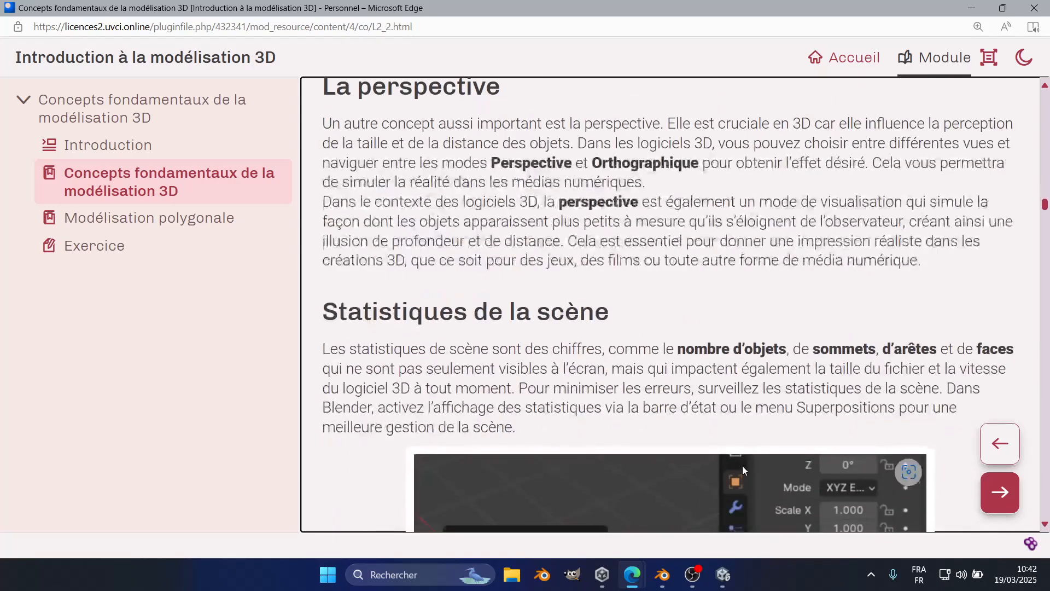
{"action": "scroll", "coordinate": [743, 465], "scroll_direction": "up", "scroll_amount": 1}
Return to Blender, hide the Transform sidebar, leave Edit Mode and view the whole cube in perspective from several angles
{"action": "left_click", "coordinate": [662, 576]}
{"action": "middle_click_drag", "start_coordinate": [606, 387], "coordinate": [573, 368]}
{"action": "key", "text": "n"}
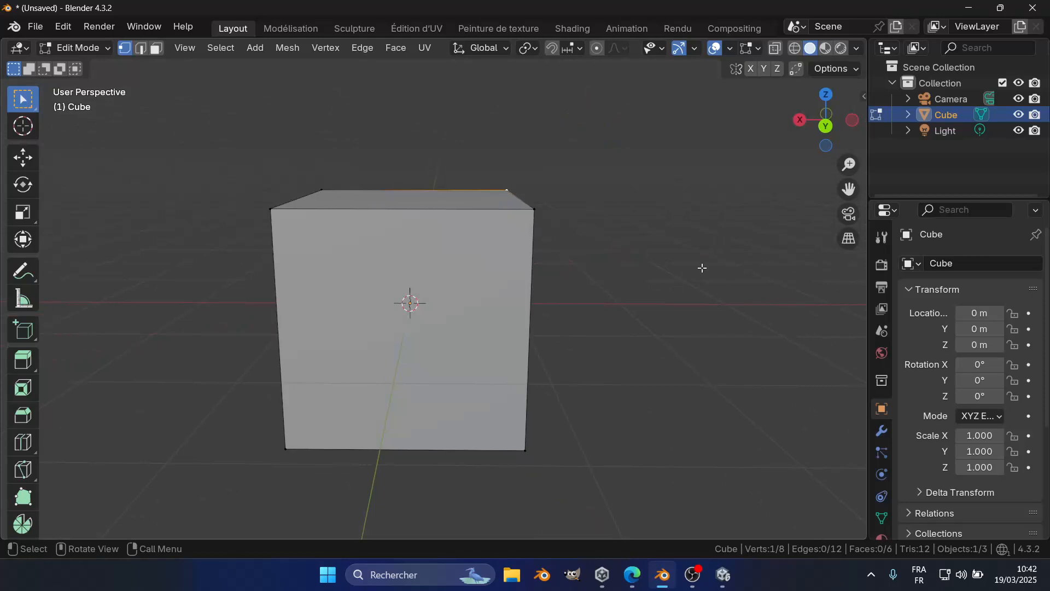
{"action": "key", "text": "Tab"}
{"action": "middle_click_drag", "start_coordinate": [498, 303], "coordinate": [80, 119]}
{"action": "middle_click_drag", "start_coordinate": [667, 417], "coordinate": [386, 181]}
{"action": "scroll", "coordinate": [570, 402], "scroll_direction": "down", "scroll_amount": 3}
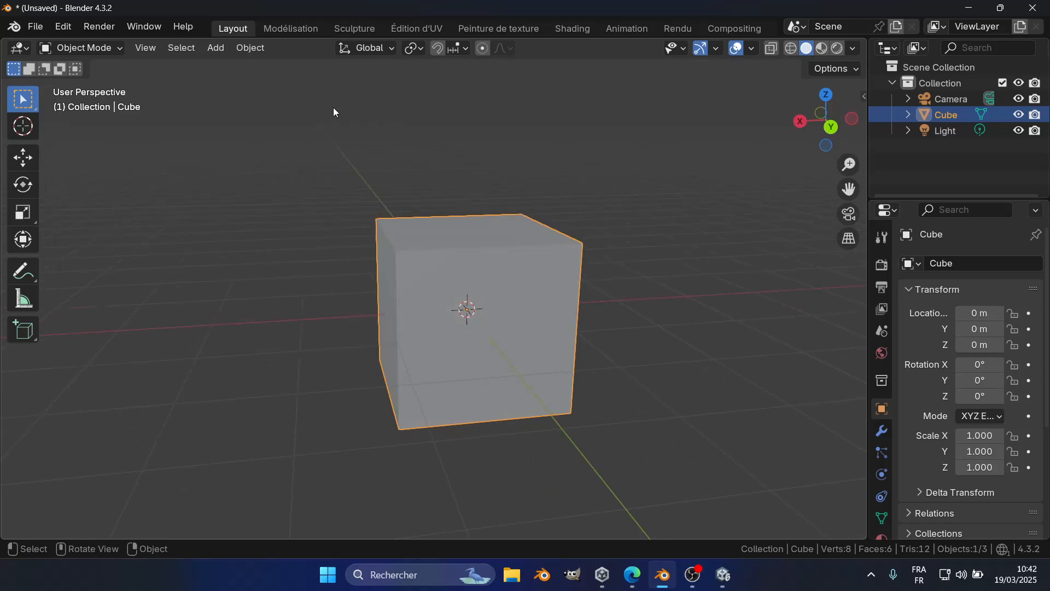
{"action": "middle_click_drag", "start_coordinate": [436, 202], "coordinate": [416, 208]}
{"action": "middle_click_drag", "start_coordinate": [646, 302], "coordinate": [743, 274]}
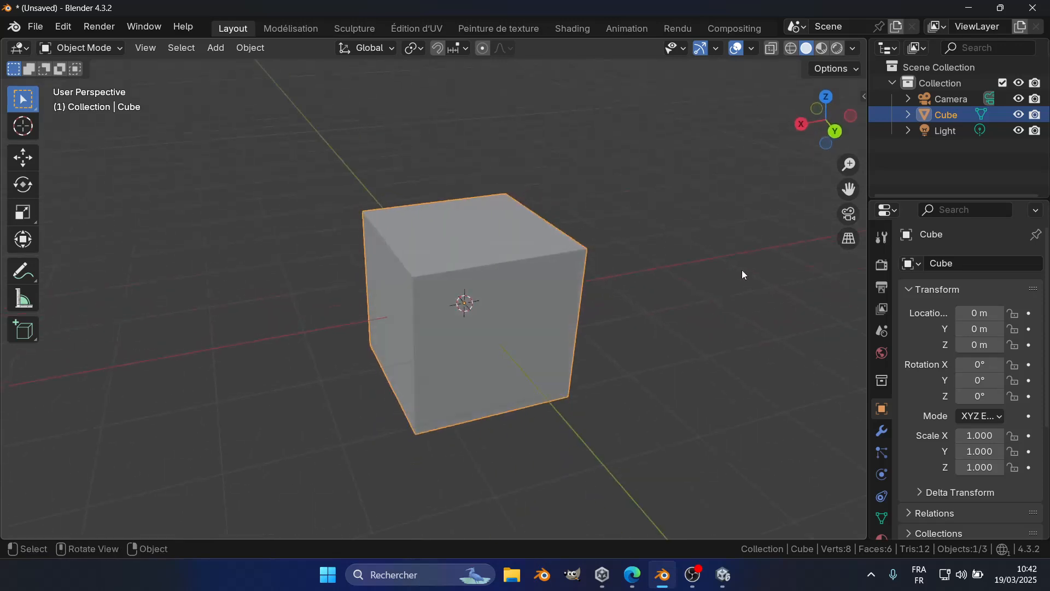
Switch the viewport to orthographic projection, examine the cube and reread the lesson's perspective section
{"action": "left_click", "coordinate": [850, 239]}
{"action": "middle_click_drag", "start_coordinate": [571, 306], "coordinate": [550, 297]}
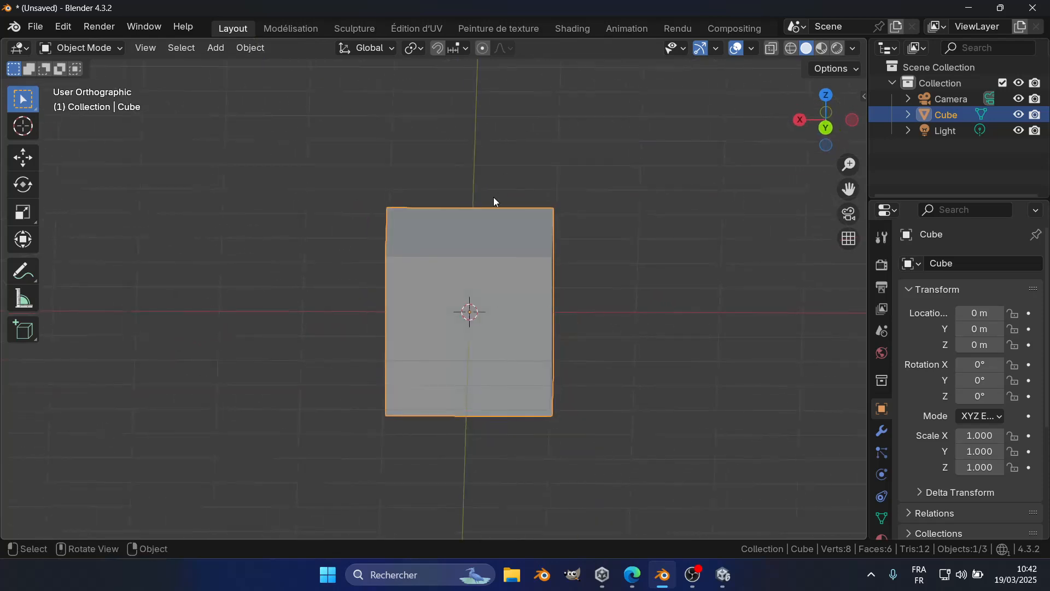
{"action": "mouse_move", "coordinate": [632, 572]}
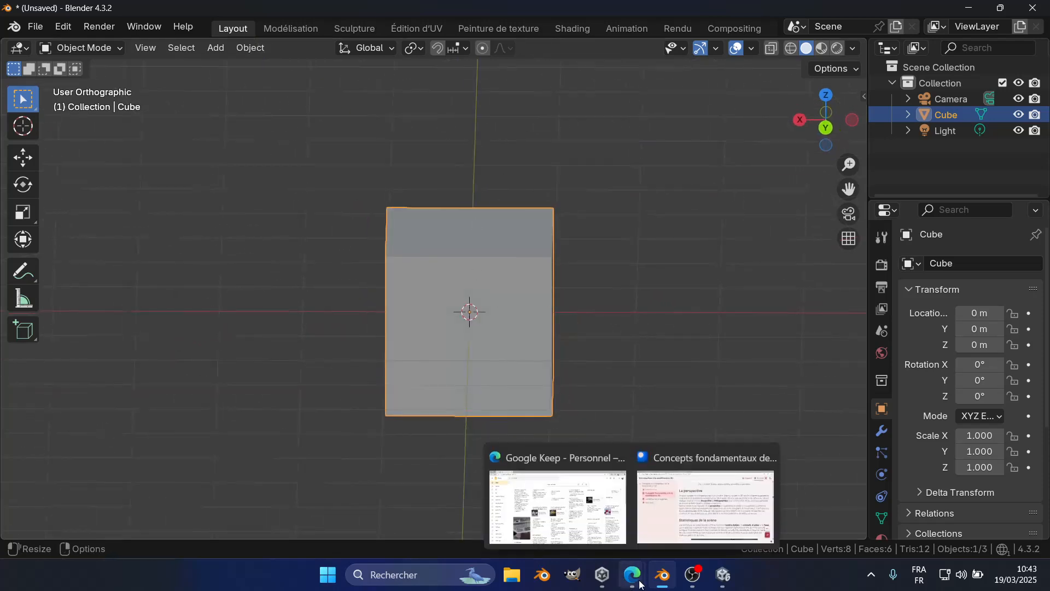
{"action": "left_click", "coordinate": [703, 509]}
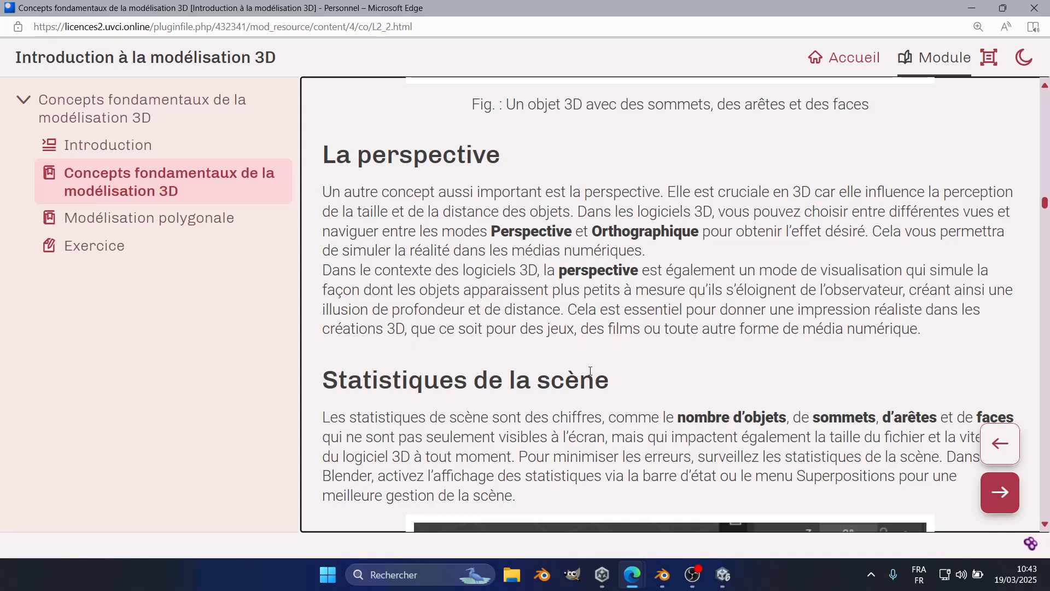
Return to Blender, duplicate the cube and move the copy well clear of the original
{"action": "left_click", "coordinate": [662, 574]}
{"action": "middle_click_drag", "start_coordinate": [494, 315], "coordinate": [502, 335]}
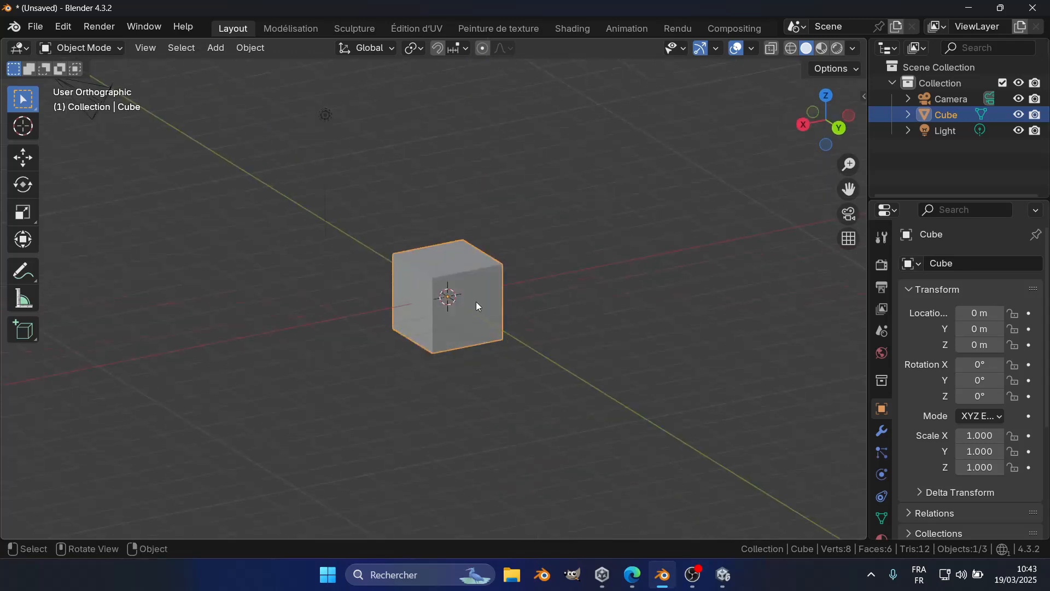
{"action": "key", "text": "shift+d"}
{"action": "left_click", "coordinate": [336, 233]}
{"action": "middle_click_drag", "start_coordinate": [370, 271], "coordinate": [530, 313], "text": "shift"}
{"action": "key", "text": "g"}
{"action": "left_click", "coordinate": [390, 300]}
{"action": "scroll", "coordinate": [389, 323], "scroll_direction": "down", "scroll_amount": 4}
In the right view, lower the copied cube towards the Y axis and duplicate it again to about Y -18.1 m
{"action": "middle_click_drag", "start_coordinate": [390, 323], "coordinate": [476, 360]}
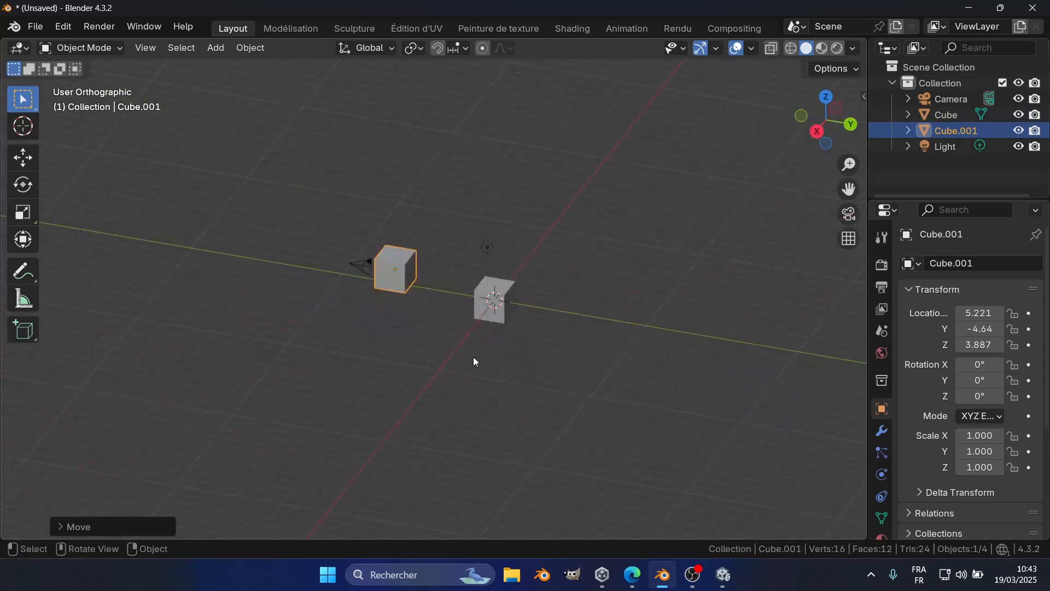
{"action": "key", "text": "KP_3"}
{"action": "key", "text": "g"}
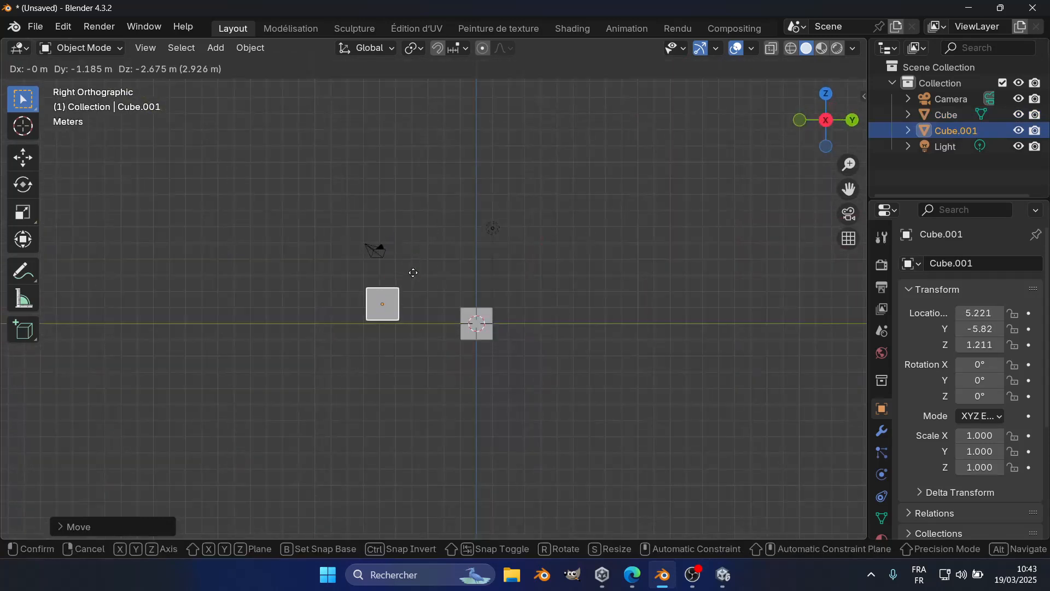
{"action": "left_click", "coordinate": [421, 330]}
{"action": "key", "text": "shift+d"}
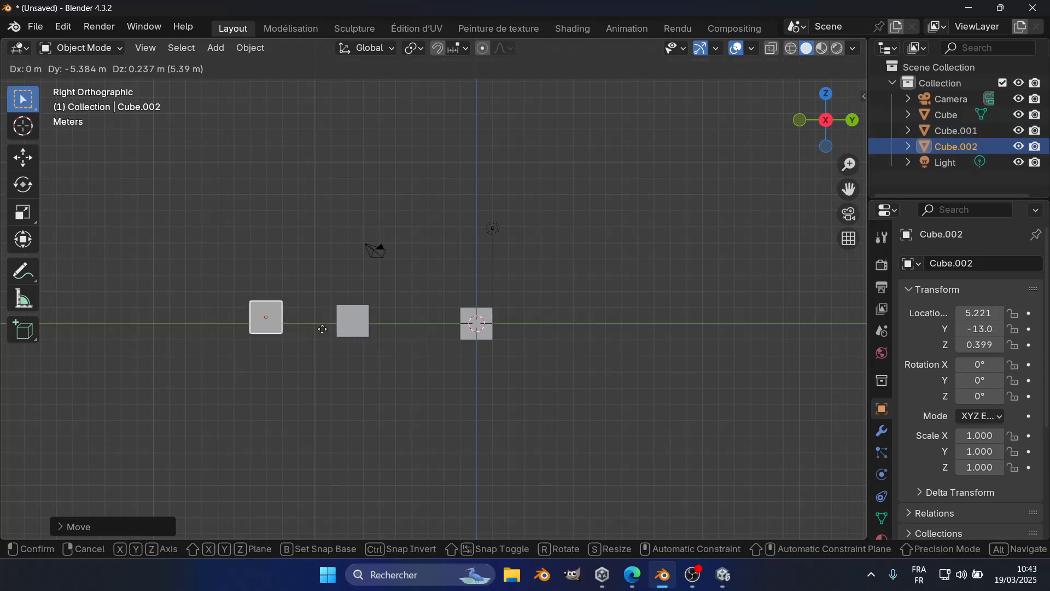
{"action": "left_click", "coordinate": [252, 338]}
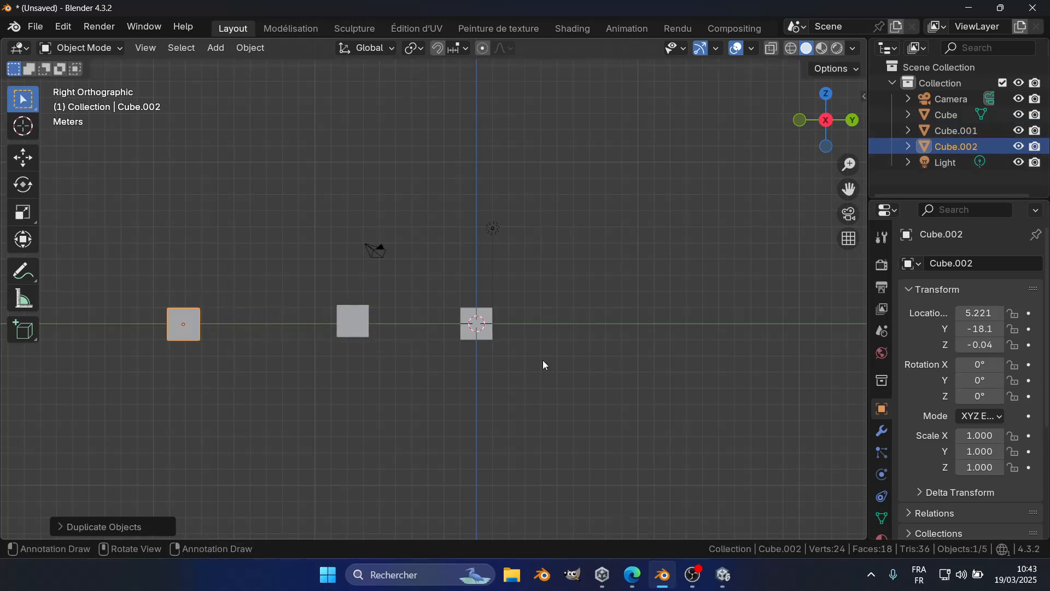
In the front view, separate the light and camera from the cubes and move both up and away from them
{"action": "key", "text": "KP_1"}
{"action": "key", "text": "b"}
{"action": "left_click_drag", "start_coordinate": [417, 245], "coordinate": [525, 429]}
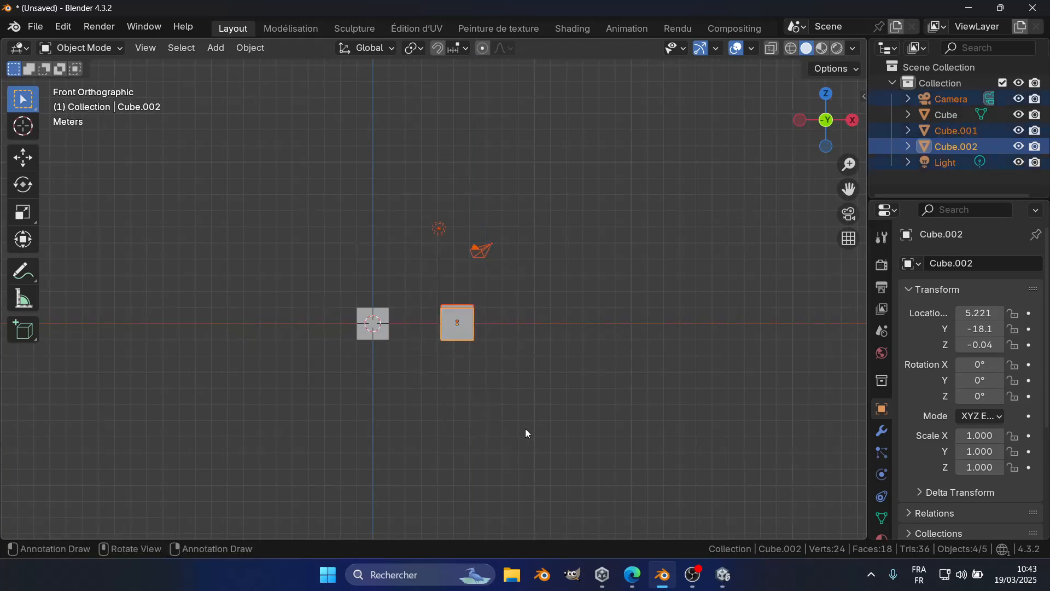
{"action": "left_click", "coordinate": [526, 429]}
{"action": "mouse_move", "coordinate": [428, 283]}
{"action": "left_mouse_down"}
{"action": "mouse_move", "coordinate": [507, 393]}
{"action": "mouse_move", "coordinate": [422, 295]}
{"action": "left_mouse_up"}
{"action": "left_click", "coordinate": [506, 393]}
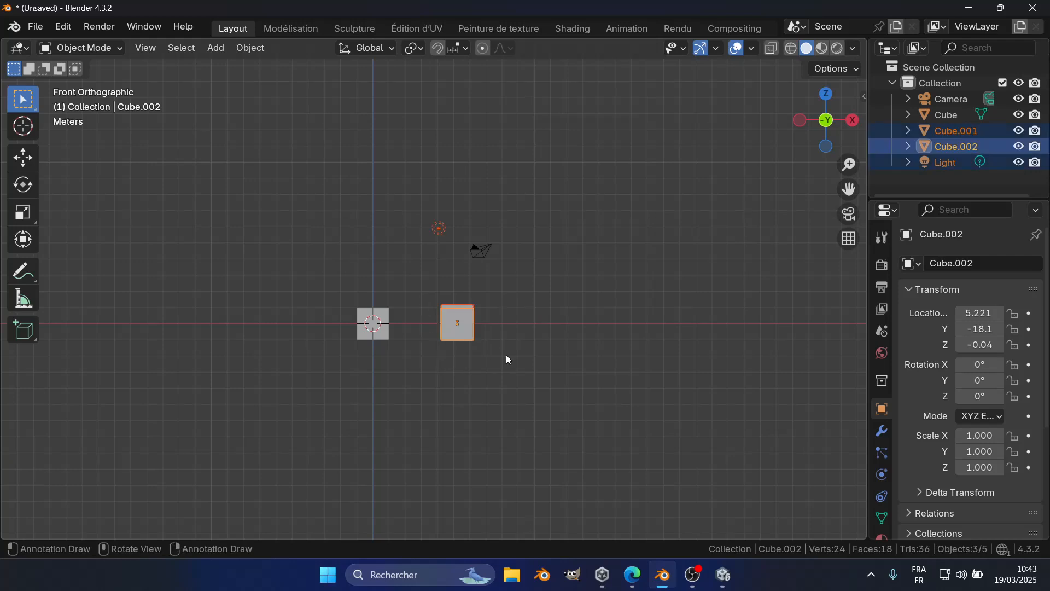
{"action": "left_click", "coordinate": [479, 221]}
{"action": "left_click_drag", "start_coordinate": [424, 186], "coordinate": [427, 406]}
{"action": "key", "text": "g"}
{"action": "left_click", "coordinate": [602, 140]}
Move the two copied cubes in line with the original, placing the farthest copy at about X -0.06 m, Z -0.14 m
{"action": "key", "text": "g"}
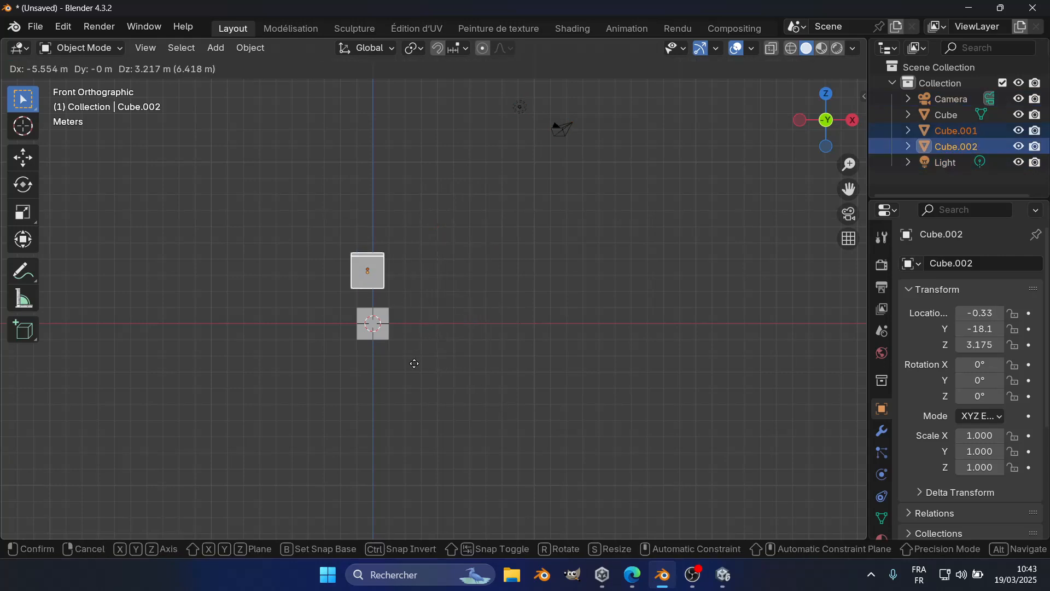
{"action": "left_click", "coordinate": [419, 410]}
{"action": "middle_click_drag", "start_coordinate": [418, 412], "coordinate": [580, 473]}
{"action": "scroll", "coordinate": [589, 414], "scroll_direction": "down", "scroll_amount": 3}
{"action": "middle_click_drag", "start_coordinate": [653, 330], "coordinate": [628, 321]}
Select only the light and move it higher above the cubes, to about X 11.04, Y 1.925, Z 19.93 m
{"action": "left_click_drag", "start_coordinate": [334, 277], "coordinate": [556, 395]}
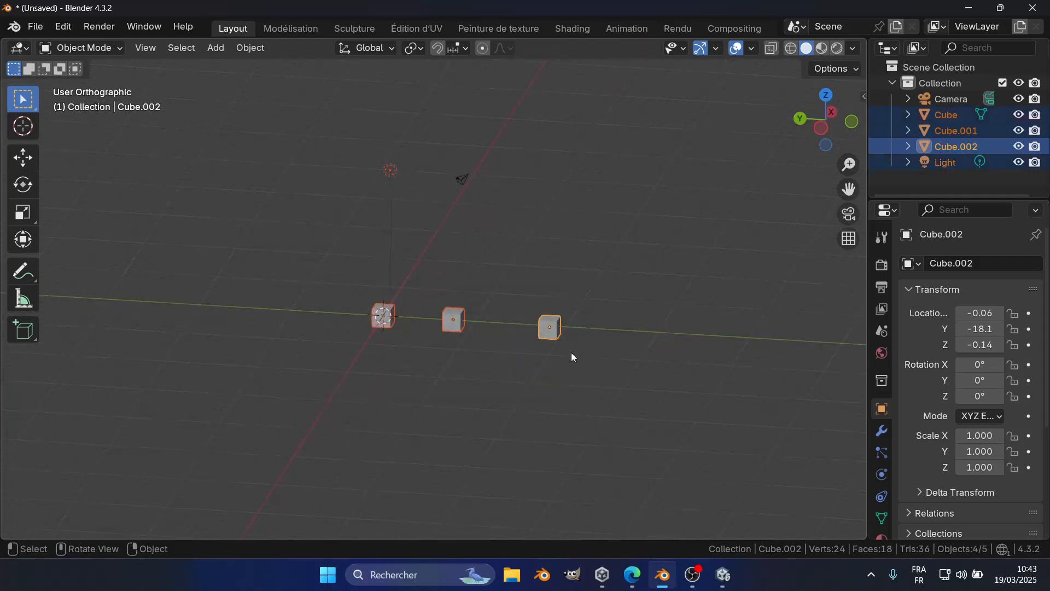
{"action": "left_click", "coordinate": [499, 289]}
{"action": "left_click", "coordinate": [391, 169]}
{"action": "key", "text": "g"}
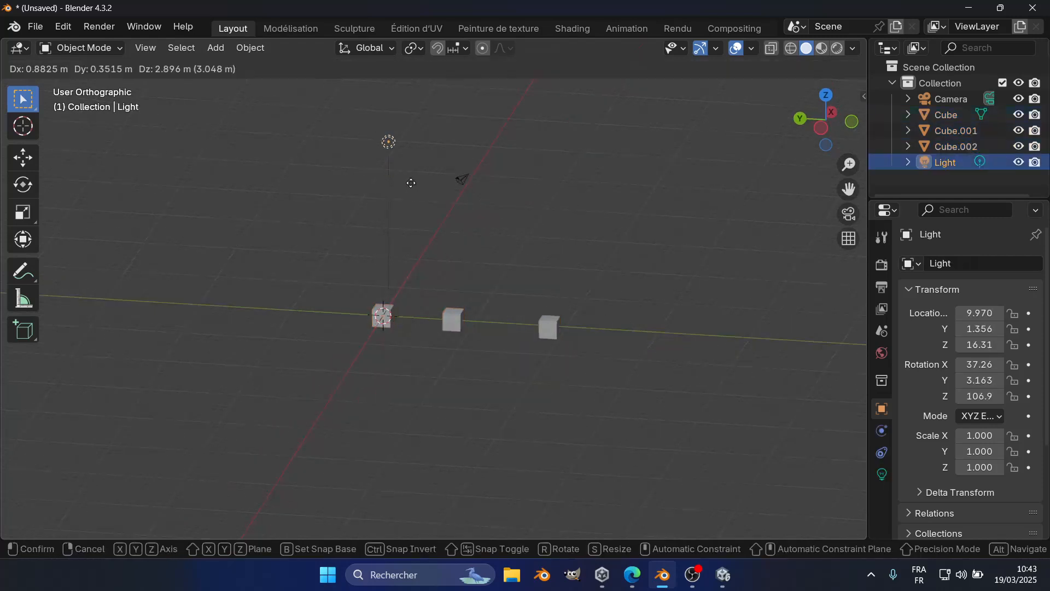
{"action": "left_click", "coordinate": [406, 151]}
Select all three cubes, shift them about 20 m along the Y axis with the Move tool and deselect them
{"action": "left_click_drag", "start_coordinate": [634, 398], "coordinate": [319, 297]}
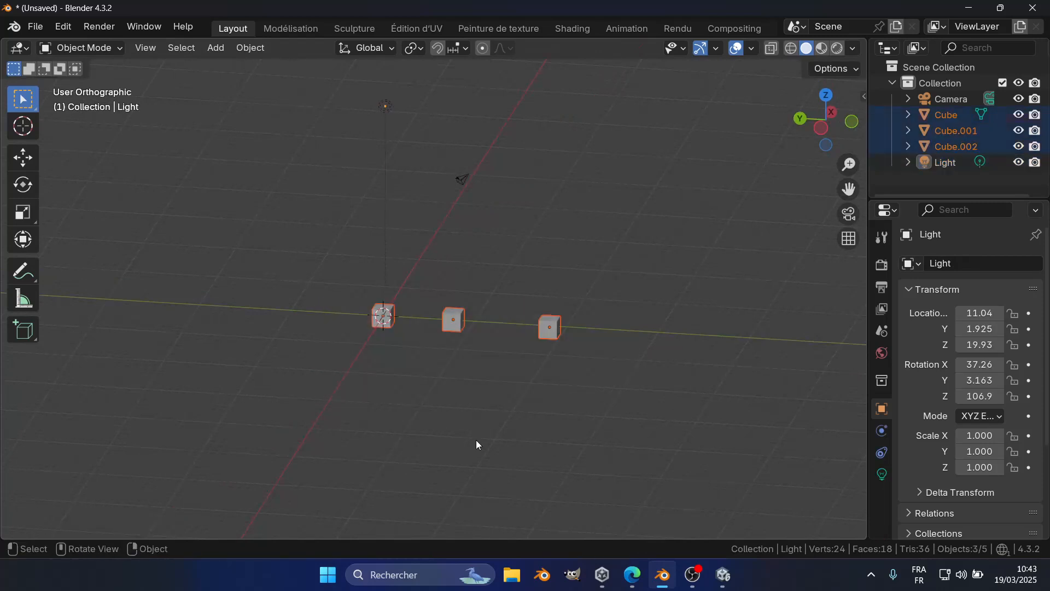
{"action": "left_click", "coordinate": [23, 158]}
{"action": "left_click_drag", "start_coordinate": [398, 318], "coordinate": [215, 306]}
{"action": "left_click", "coordinate": [467, 349]}
View the row of cubes closely from the front and switch the viewport to perspective projection
{"action": "key", "text": "KP_1"}
{"action": "scroll", "coordinate": [439, 330], "scroll_direction": "up", "scroll_amount": 5}
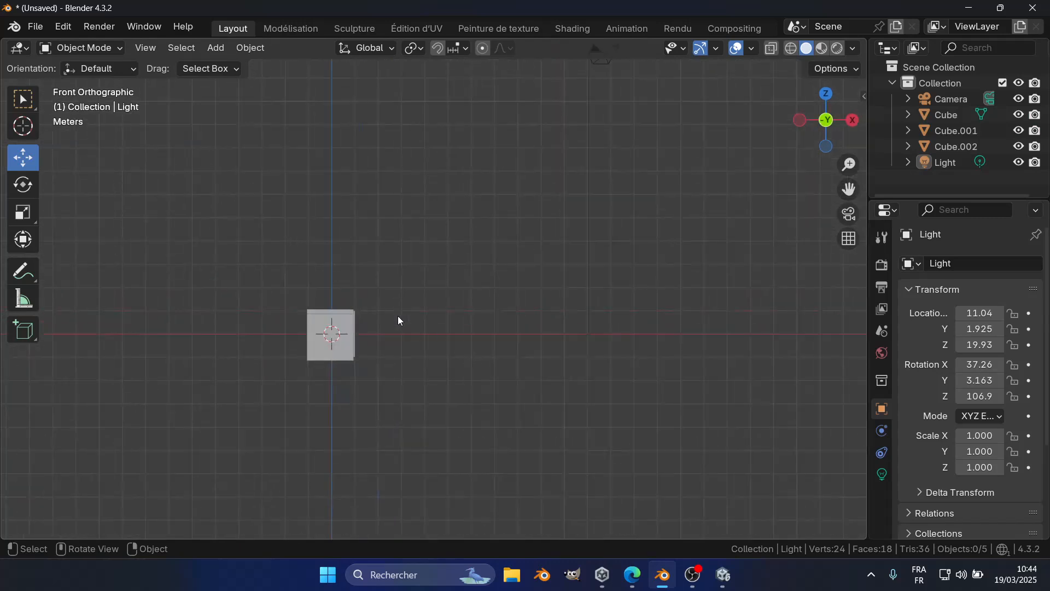
{"action": "middle_click_drag", "start_coordinate": [438, 330], "coordinate": [563, 299], "text": "shift"}
{"action": "scroll", "coordinate": [566, 303], "scroll_direction": "up", "scroll_amount": 3}
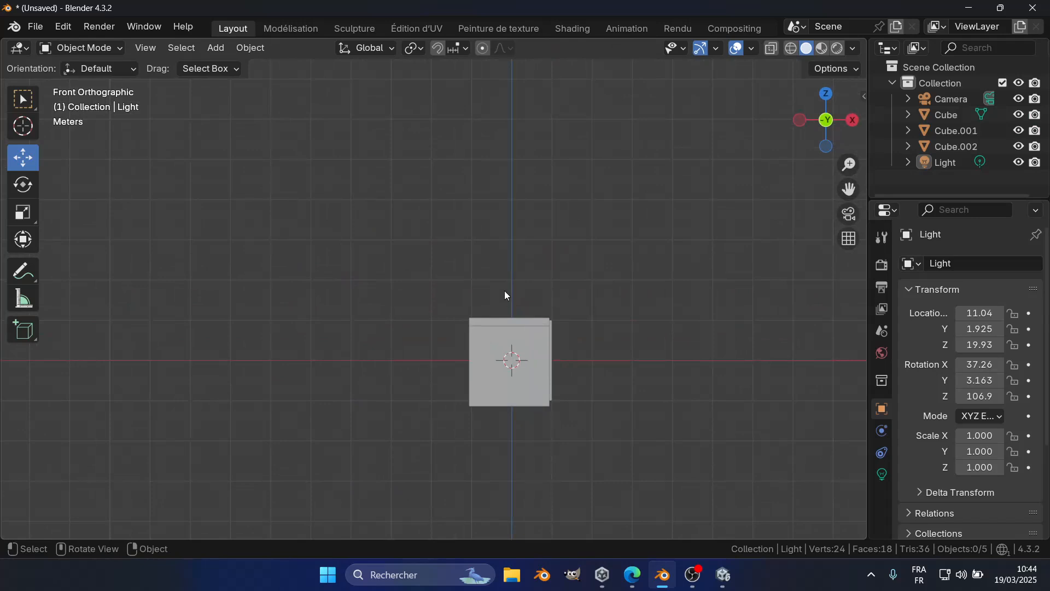
{"action": "left_click", "coordinate": [850, 239]}
{"action": "middle_click_drag", "start_coordinate": [607, 297], "coordinate": [557, 328]}
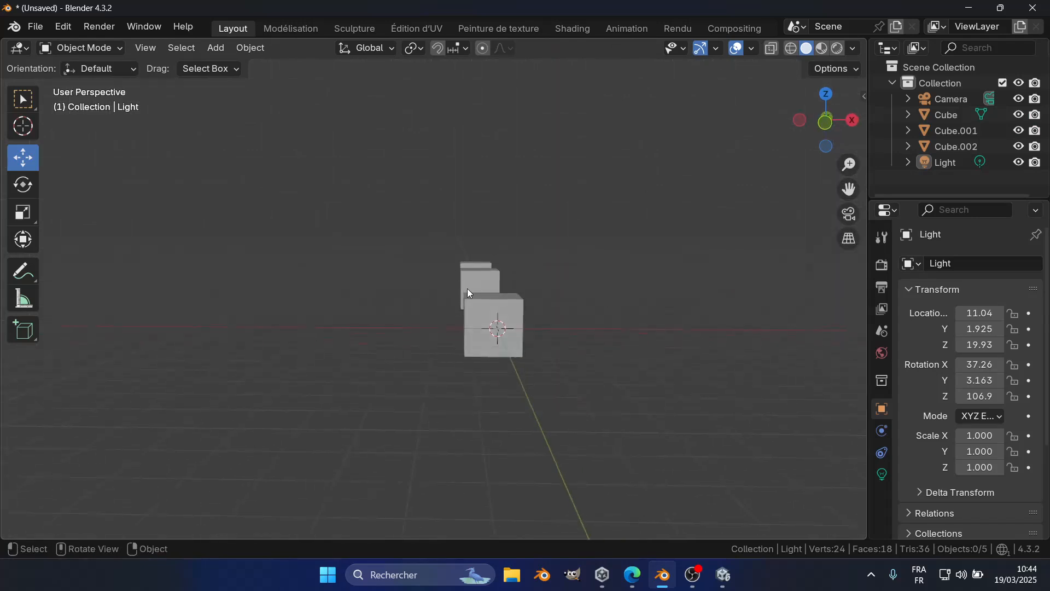
Select the farthest cube and move it further back along the Y axis, to about Y 42.52 m
{"action": "left_click", "coordinate": [477, 271]}
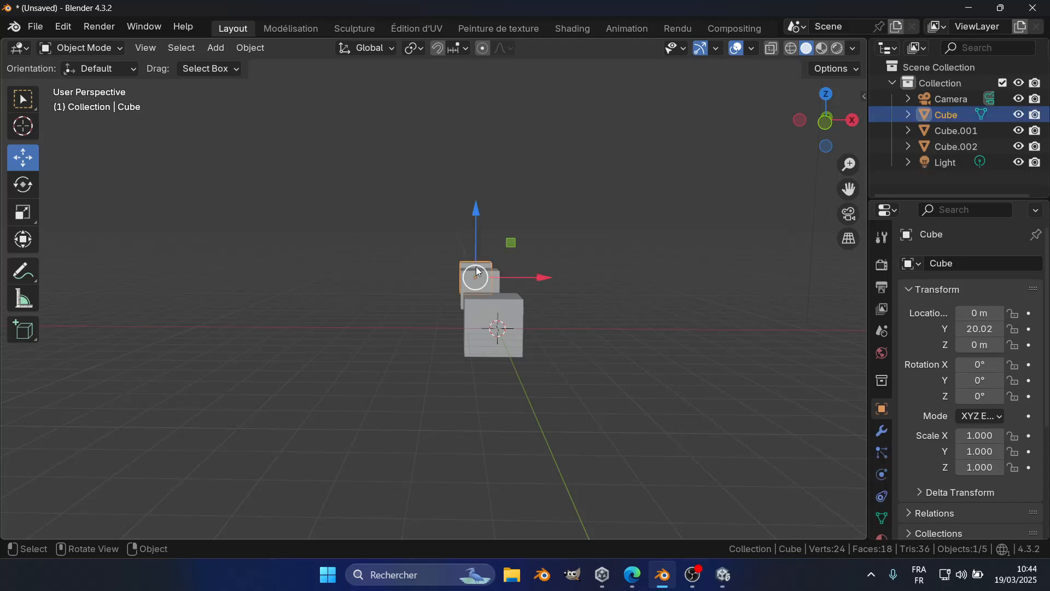
{"action": "middle_click_drag", "start_coordinate": [389, 334], "coordinate": [386, 267]}
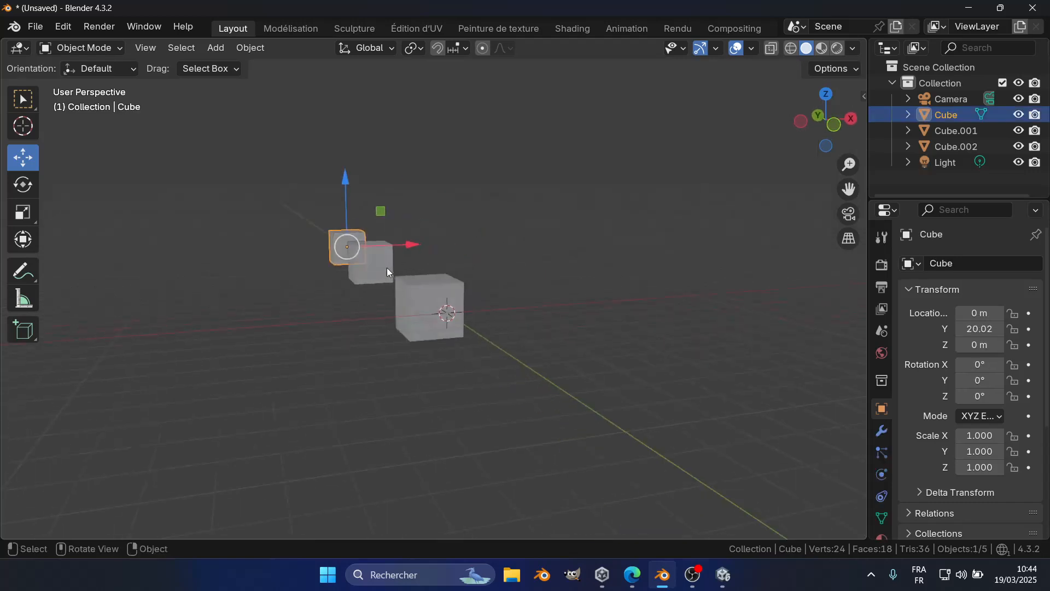
{"action": "middle_click_drag", "start_coordinate": [322, 245], "coordinate": [167, 215]}
{"action": "left_click_drag", "start_coordinate": [180, 221], "coordinate": [164, 235]}
{"action": "middle_click_drag", "start_coordinate": [343, 264], "coordinate": [535, 288]}
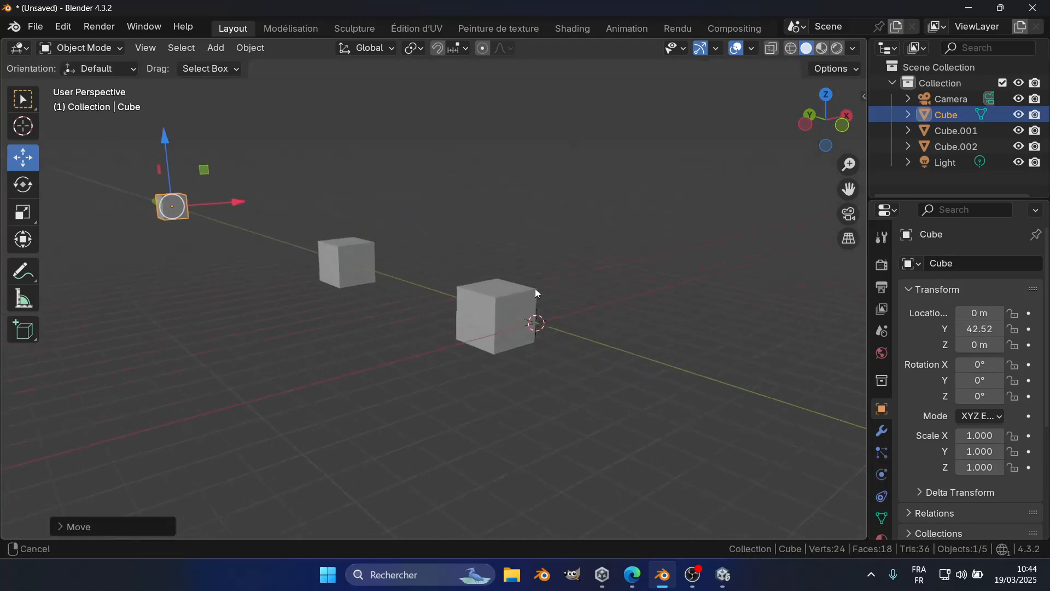
Select the nearest cube and examine the apparent sizes of the three cubes in the perspective view
{"action": "middle_click_drag", "start_coordinate": [409, 214], "coordinate": [569, 294]}
{"action": "left_click", "coordinate": [542, 393]}
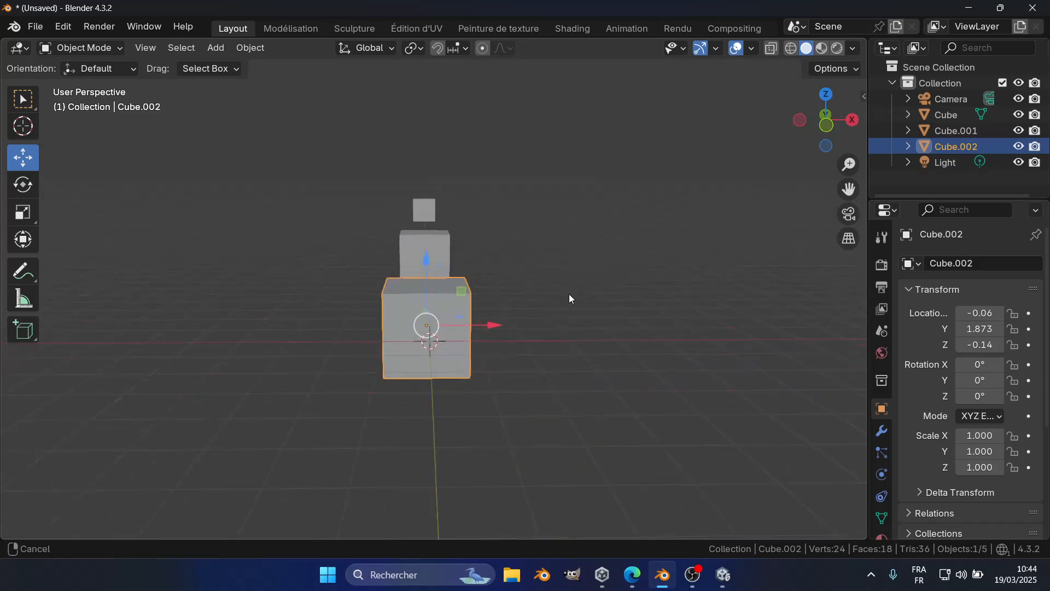
{"action": "middle_click_drag", "start_coordinate": [415, 350], "coordinate": [542, 317]}
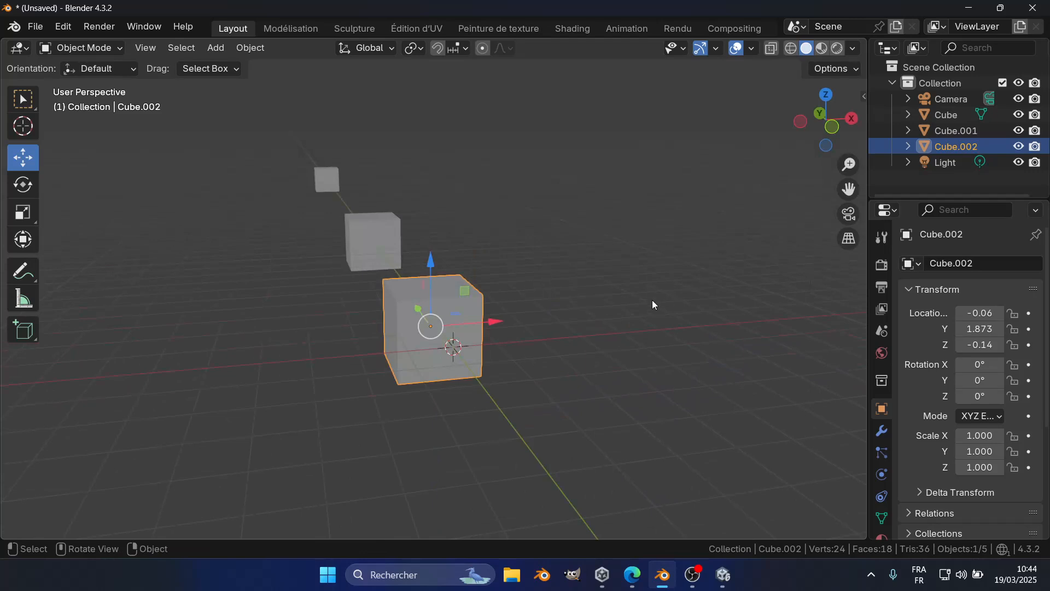
Alternate the viewport repeatedly between orthographic and perspective projection to compare how the cubes' sizes and distances appear
{"action": "key", "text": "KP_5"}
{"action": "key", "text": "KP_5"}
{"action": "key", "text": "KP_5"}
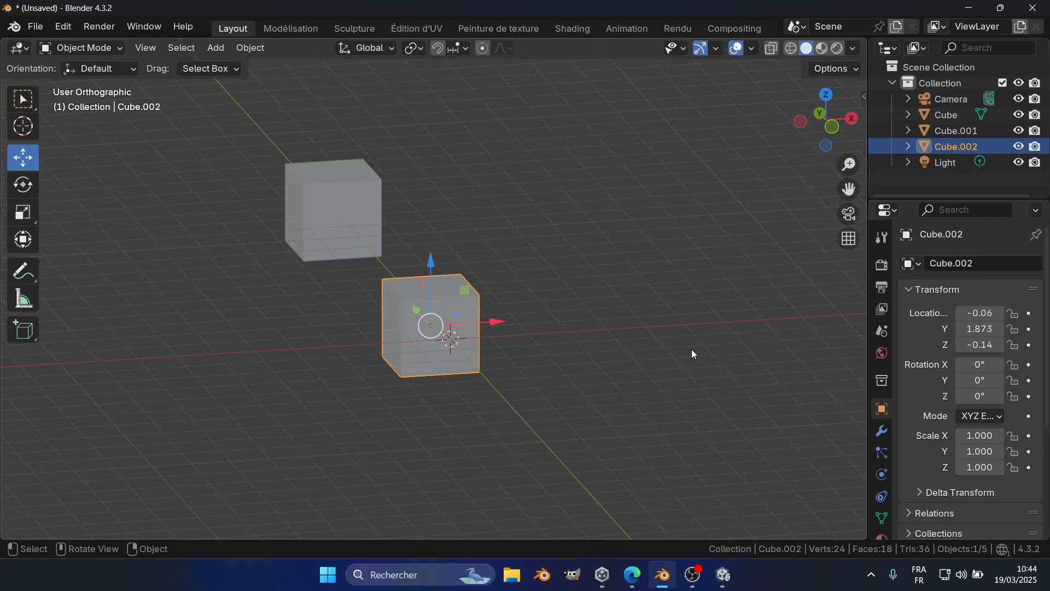
{"action": "key", "text": "KP_5"}
{"action": "key", "text": "KP_5"}
{"action": "key", "text": "KP_5"}
{"action": "key", "text": "KP_5"}
{"action": "key", "text": "KP_5"}
{"action": "key", "text": "KP_5"}
{"action": "key", "text": "KP_5"}
{"action": "key", "text": "KP_5"}
{"action": "key", "text": "KP_5"}
{"action": "key", "text": "KP_5"}
{"action": "key", "text": "KP_5"}
{"action": "key", "text": "KP_5"}
{"action": "key", "text": "KP_5"}
{"action": "key", "text": "KP_5"}
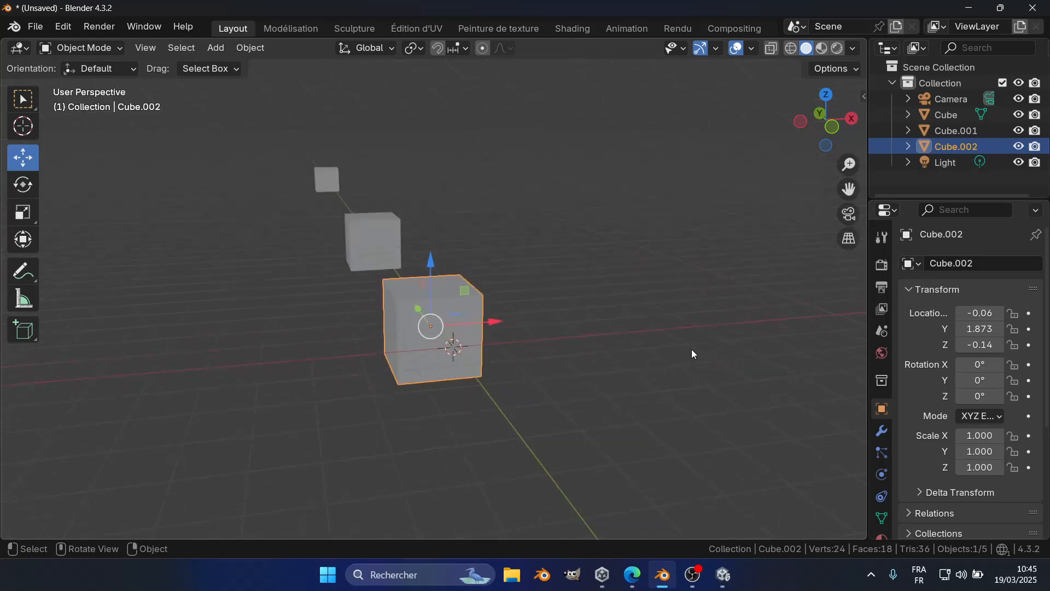
{"action": "key", "text": "KP_5"}
Switch to the lesson page and read the section on scene statistics ("Statistiques de la scène")
{"action": "key", "text": "alt+Tab"}
{"action": "scroll", "coordinate": [652, 384], "scroll_direction": "down", "scroll_amount": 7}
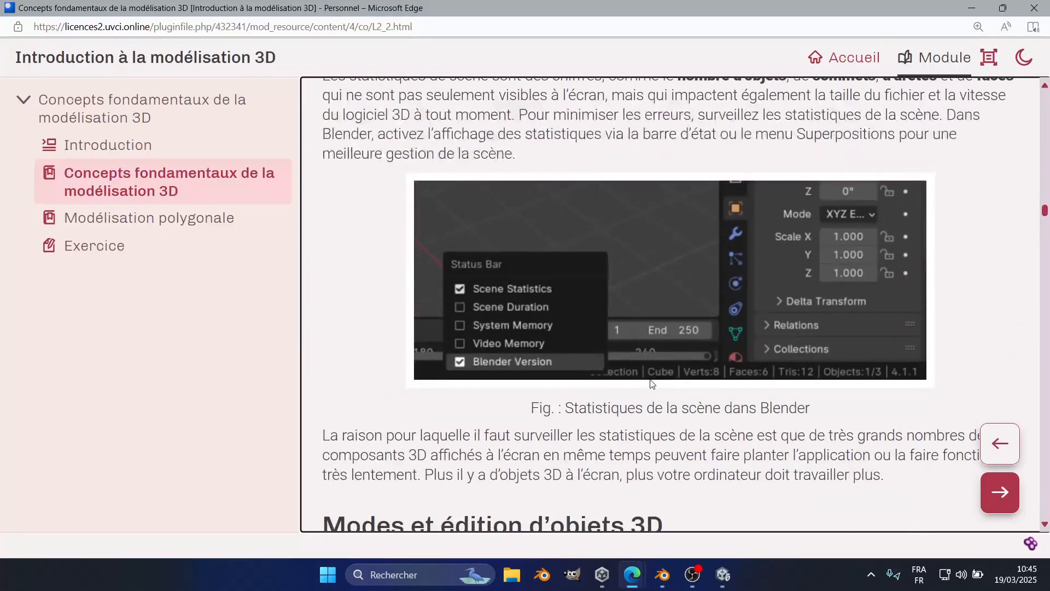
{"action": "scroll", "coordinate": [563, 298], "scroll_direction": "up", "scroll_amount": 1}
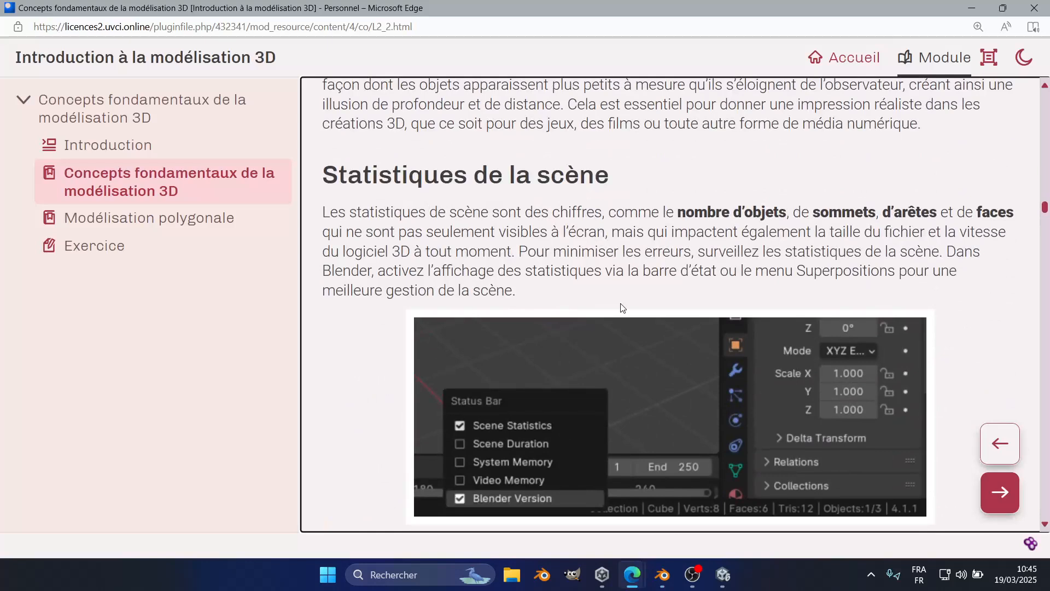
{"action": "scroll", "coordinate": [631, 340], "scroll_direction": "down", "scroll_amount": 1}
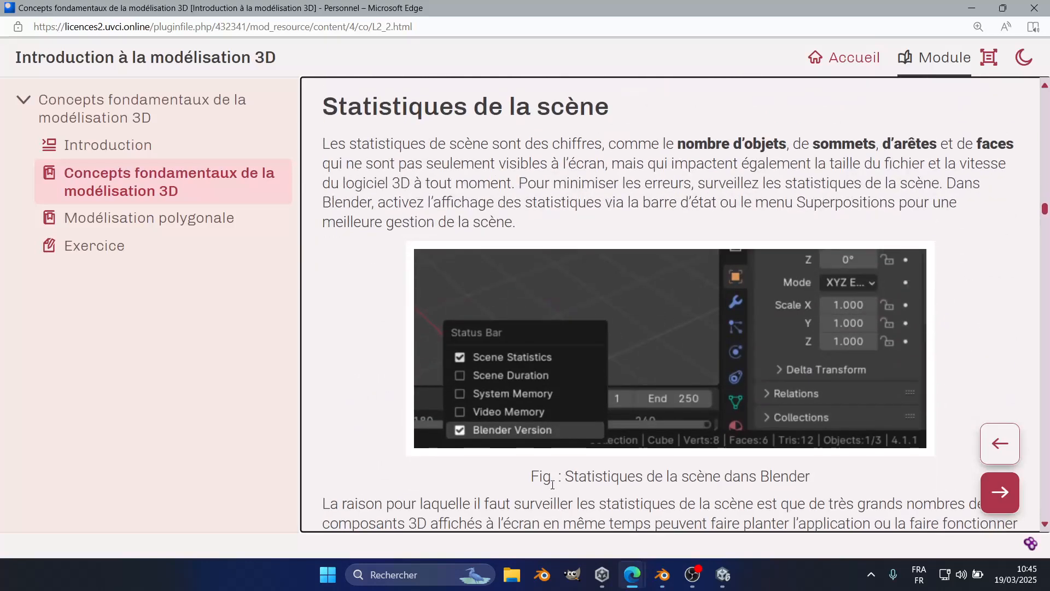
Return to Blender and enable the Statistics overlay in the 3D viewport
{"action": "left_click", "coordinate": [664, 585]}
{"action": "middle_click_drag", "start_coordinate": [376, 317], "coordinate": [512, 340]}
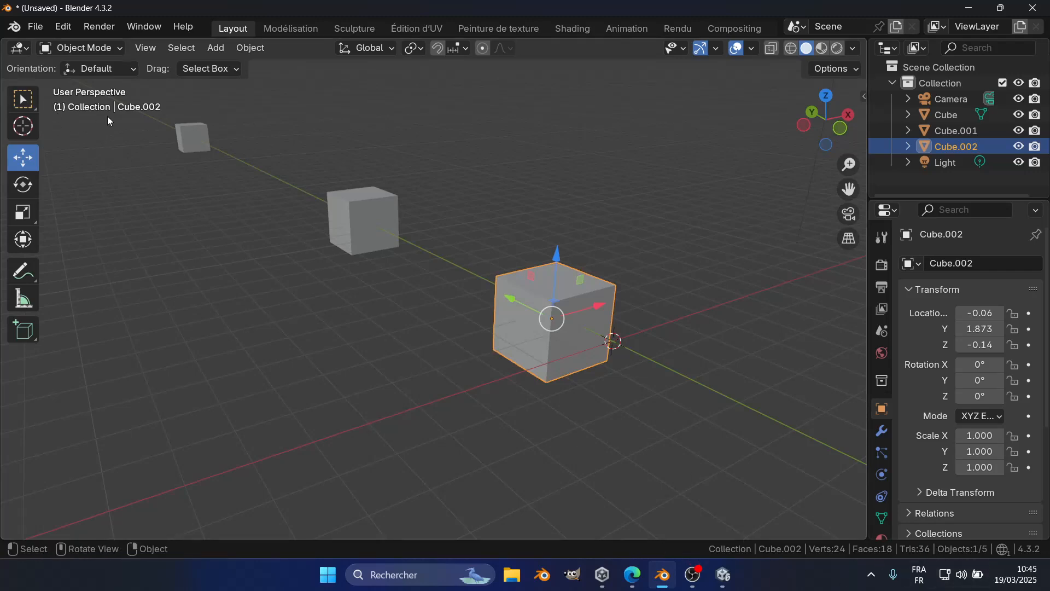
{"action": "left_click", "coordinate": [752, 48]}
{"action": "left_click", "coordinate": [753, 49]}
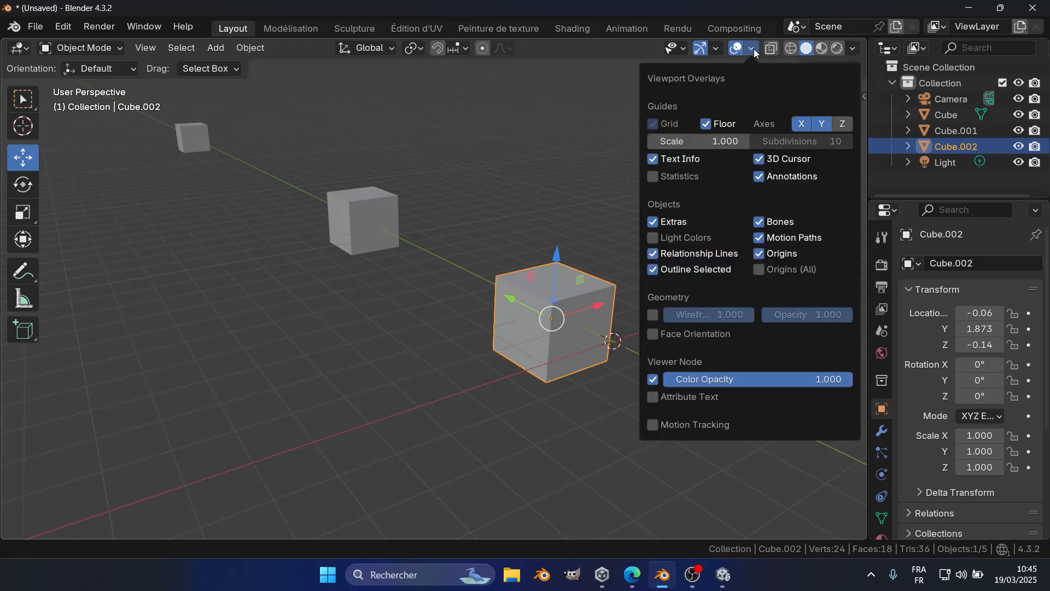
{"action": "left_click", "coordinate": [653, 178]}
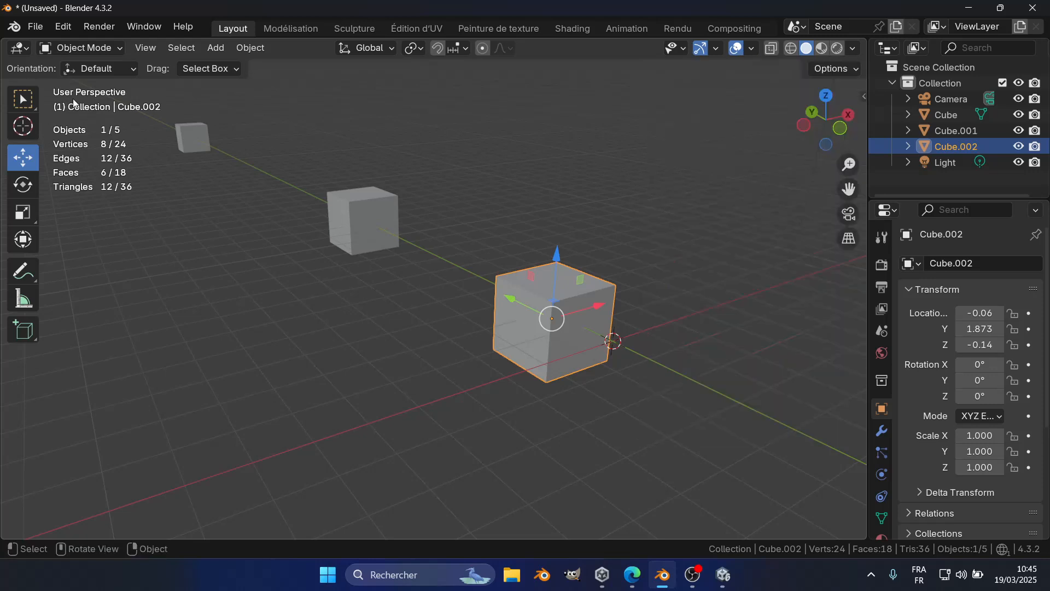
Disable the Statistics overlay in the 3D viewport
{"action": "left_click", "coordinate": [751, 48]}
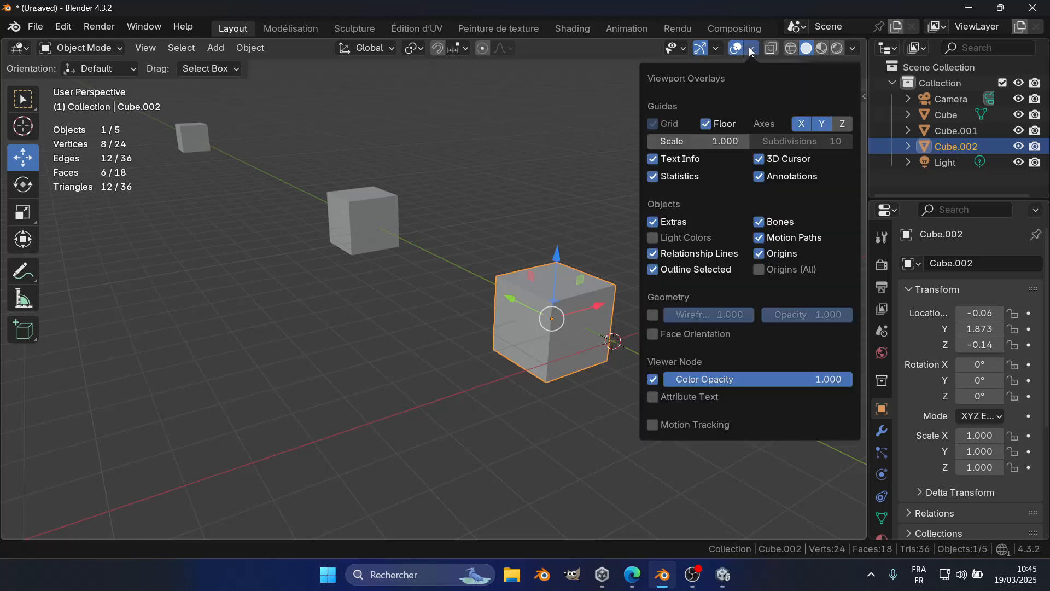
{"action": "left_click", "coordinate": [654, 177]}
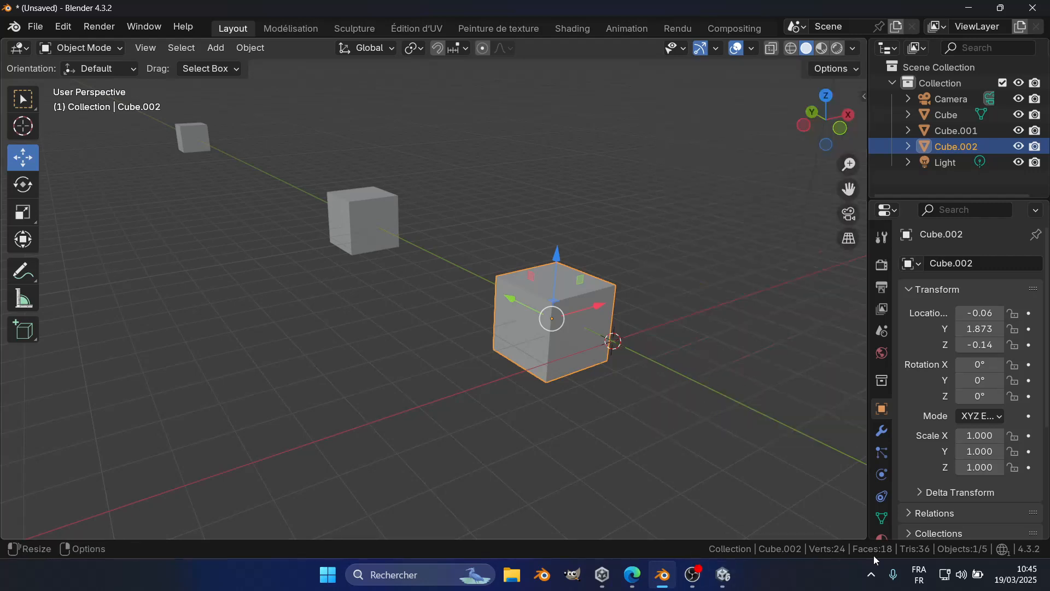
Hide the scene statistics and the Blender version in the status bar, and show both again
{"action": "right_click", "coordinate": [652, 549]}
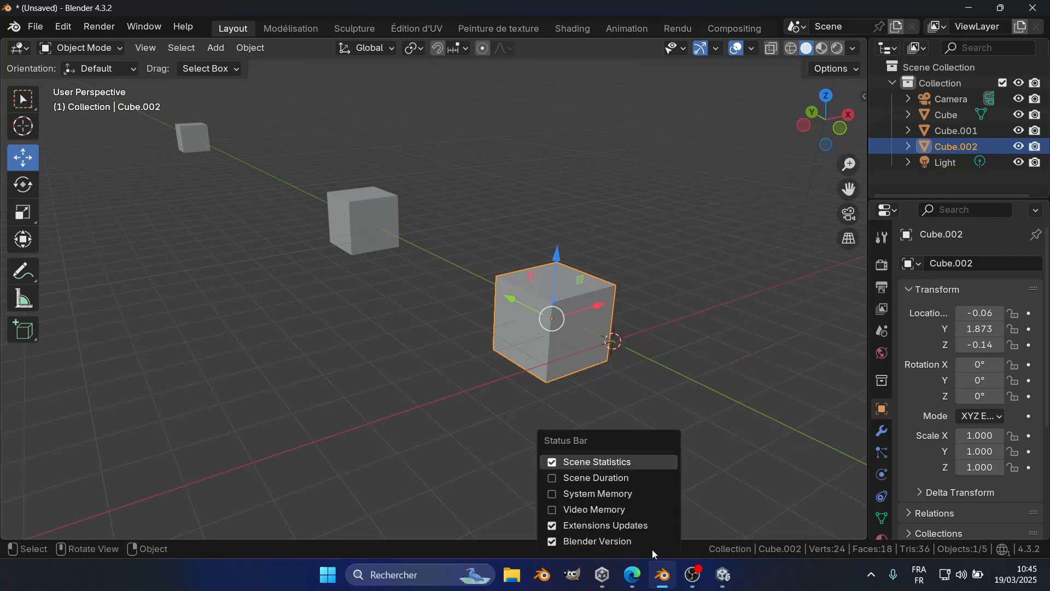
{"action": "left_click", "coordinate": [556, 464]}
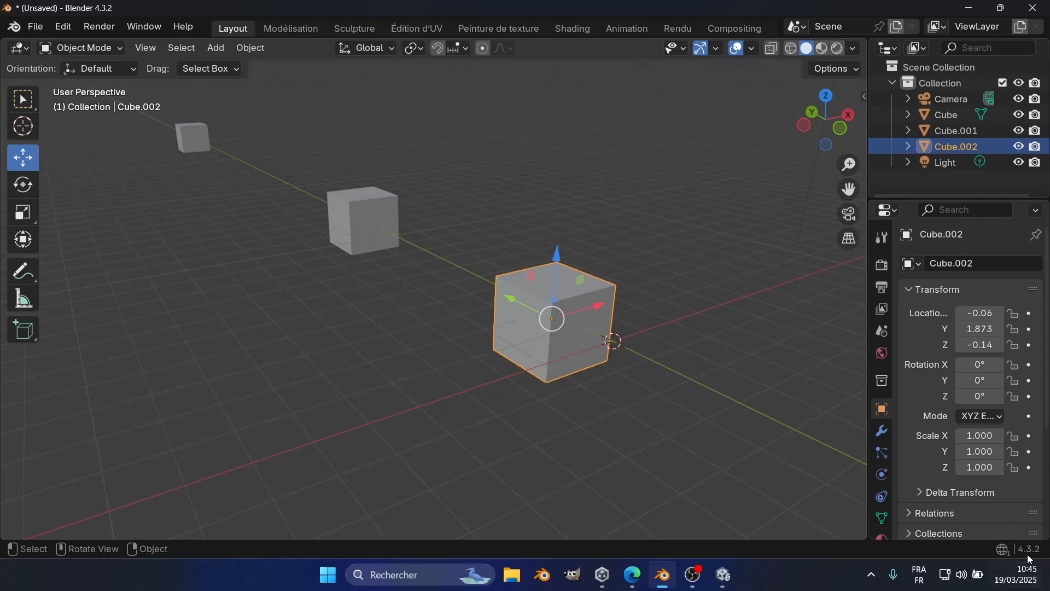
{"action": "right_click", "coordinate": [810, 549]}
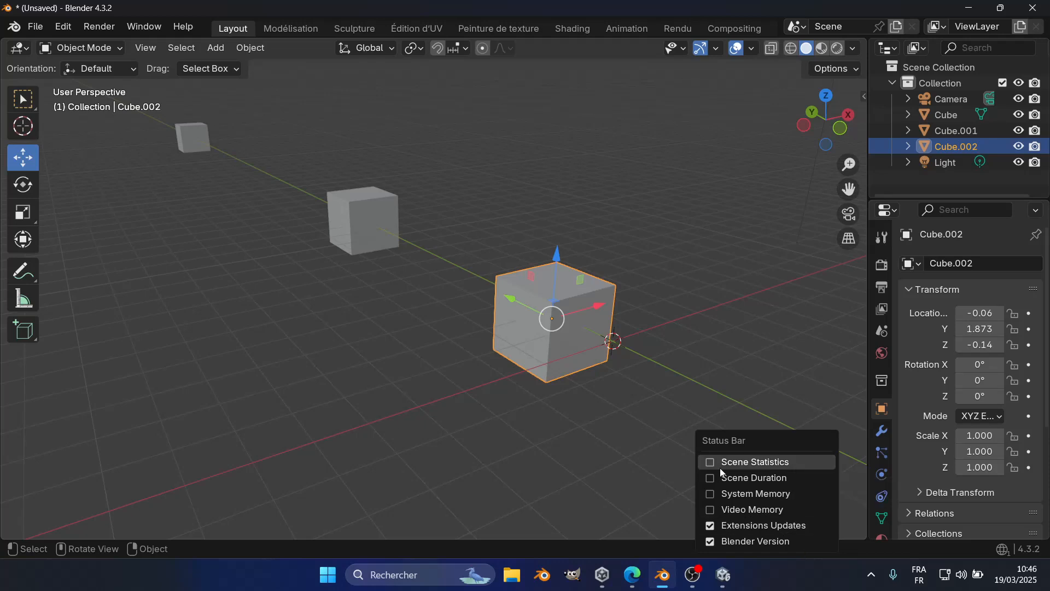
{"action": "left_click", "coordinate": [713, 542]}
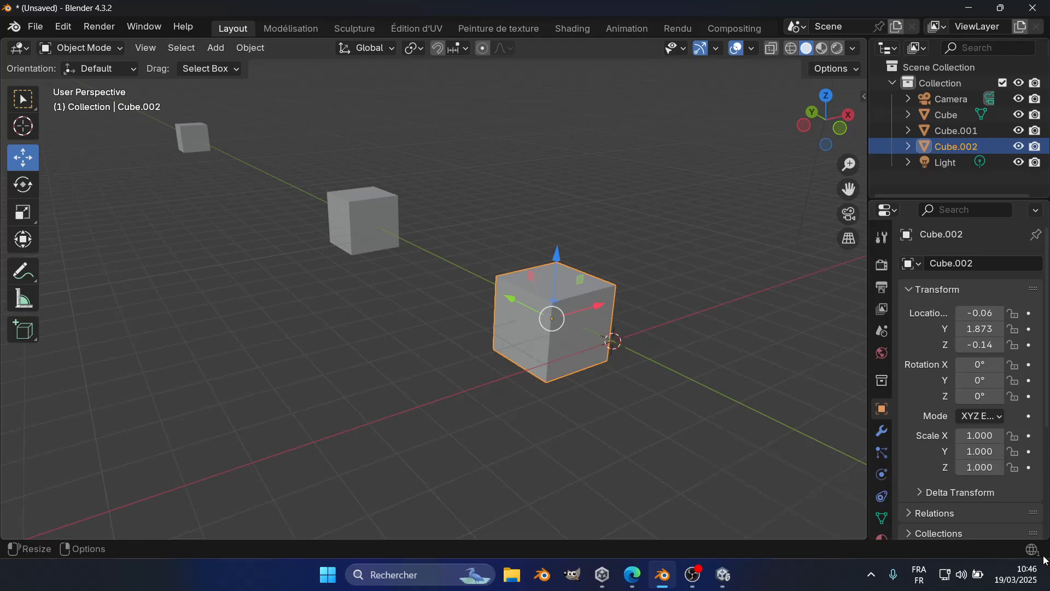
{"action": "right_click", "coordinate": [795, 553]}
{"action": "left_click", "coordinate": [743, 543]}
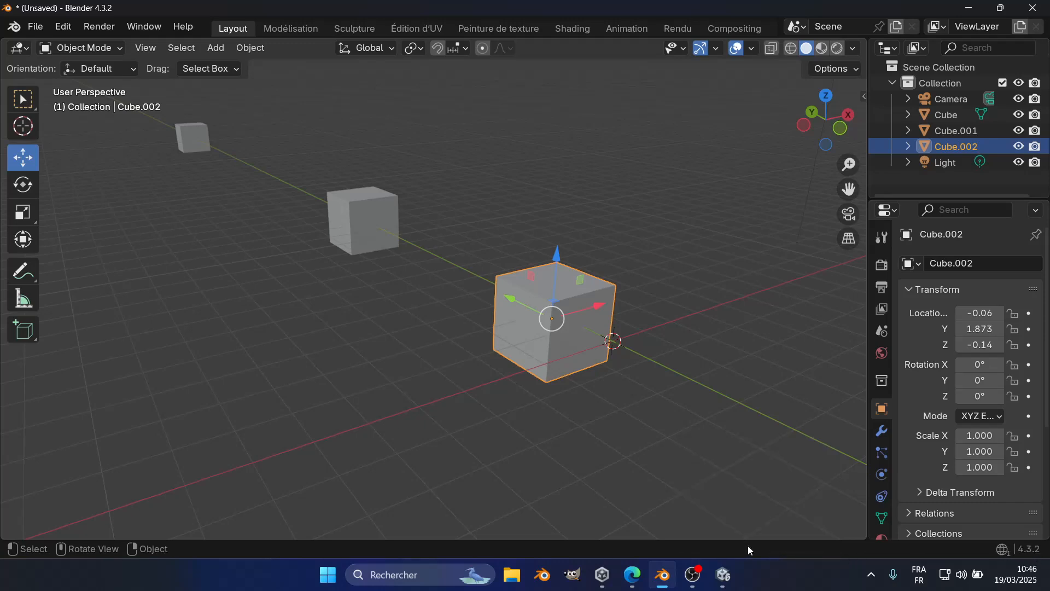
{"action": "right_click", "coordinate": [742, 546]}
{"action": "left_click", "coordinate": [698, 461]}
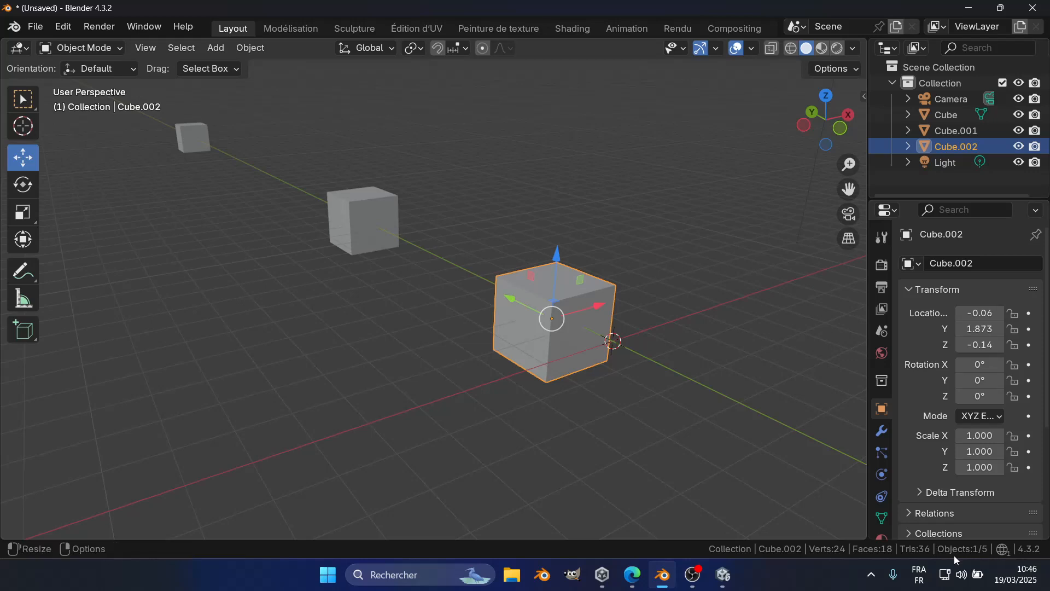
Box-select the two nearer cubes, and add the farthest cube and the light to the selection while checking the object statistics
{"action": "scroll", "coordinate": [457, 329], "scroll_direction": "down", "scroll_amount": 3}
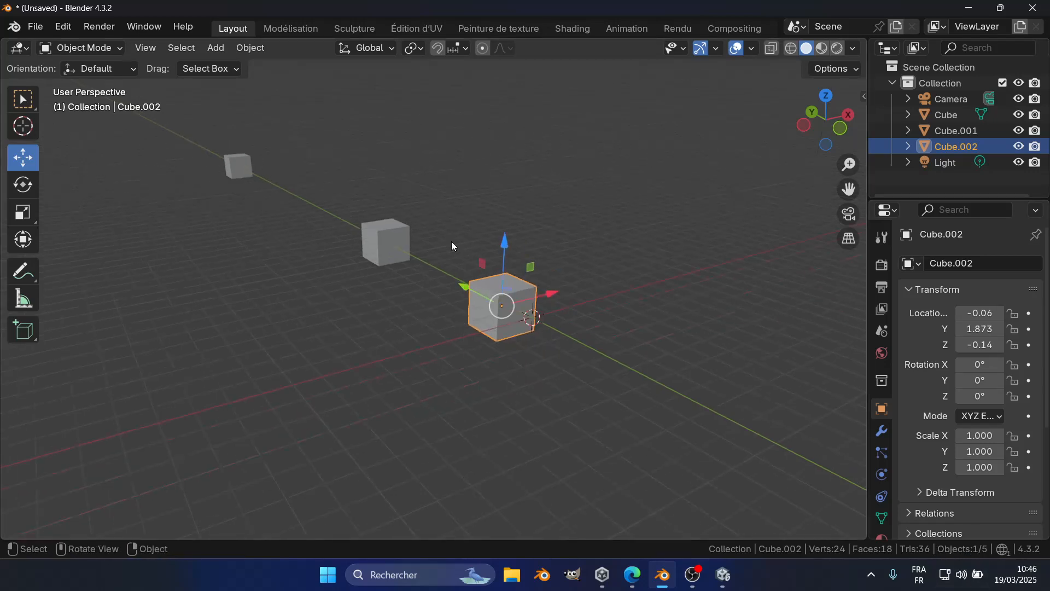
{"action": "middle_click_drag", "start_coordinate": [538, 328], "coordinate": [552, 334], "text": "shift"}
{"action": "left_click_drag", "start_coordinate": [326, 202], "coordinate": [584, 376]}
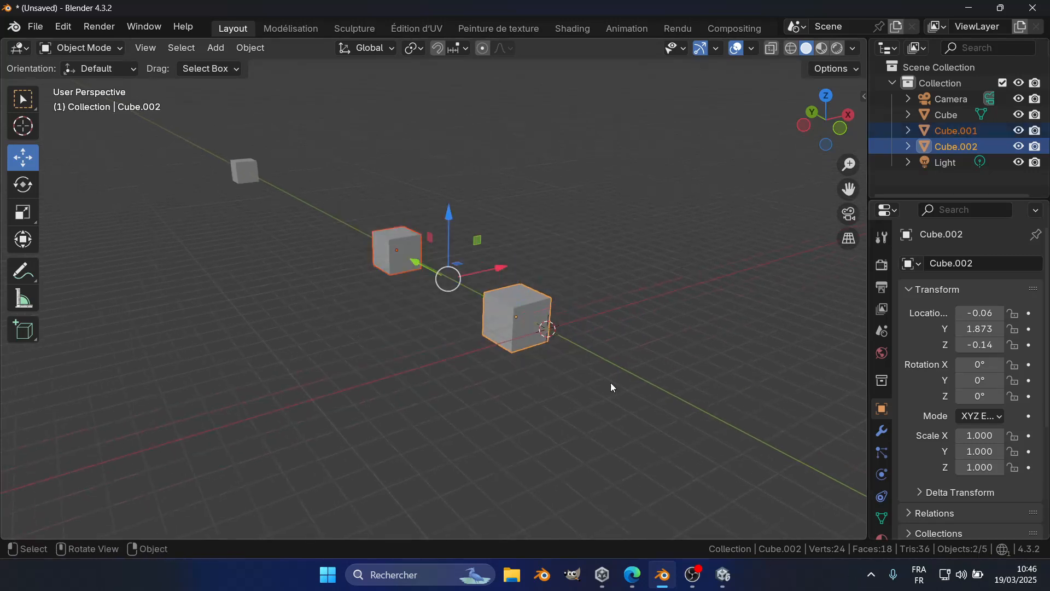
{"action": "left_click_drag", "start_coordinate": [223, 174], "coordinate": [387, 244]}
{"action": "scroll", "coordinate": [589, 406], "scroll_direction": "down", "scroll_amount": 3}
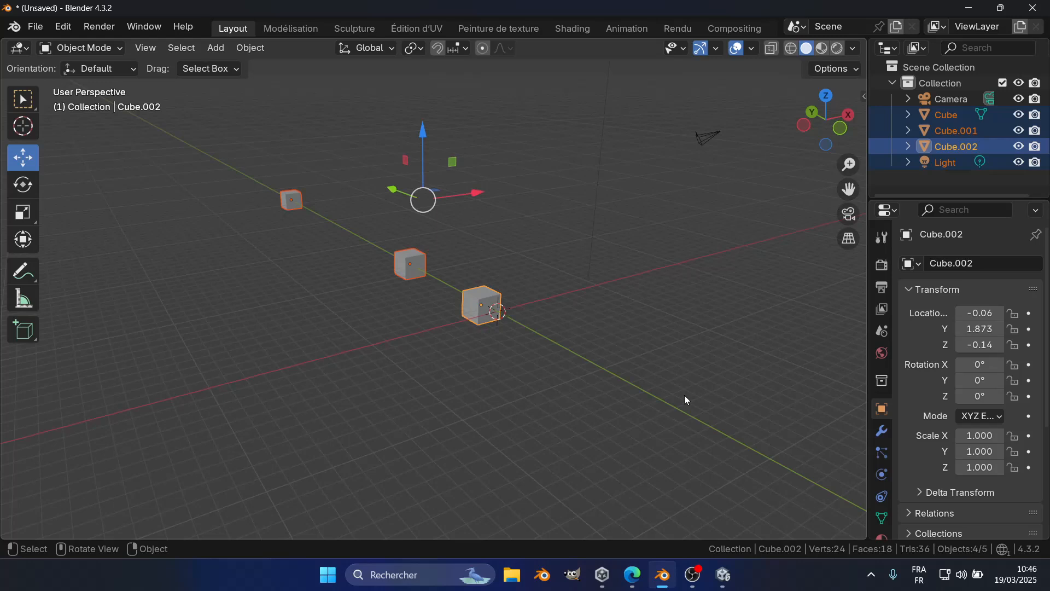
Select the light and the camera one after the other to show that they also count as scene objects
{"action": "scroll", "coordinate": [684, 396], "scroll_direction": "down", "scroll_amount": 6}
{"action": "middle_click_drag", "start_coordinate": [598, 287], "coordinate": [613, 338], "text": "shift"}
{"action": "scroll", "coordinate": [602, 323], "scroll_direction": "up", "scroll_amount": 6}
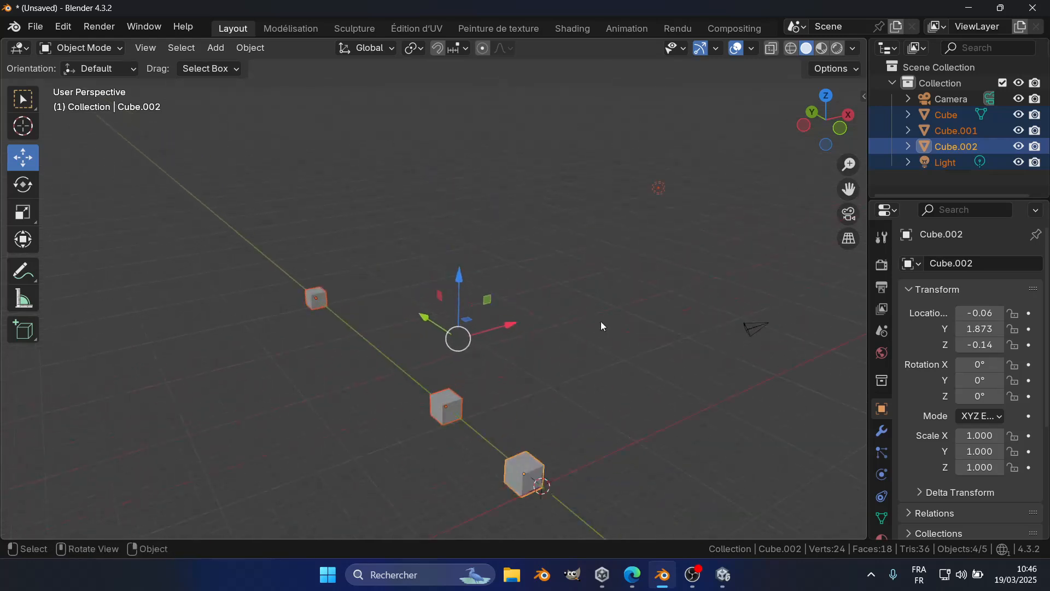
{"action": "left_click", "coordinate": [655, 193]}
{"action": "left_click", "coordinate": [756, 344]}
{"action": "middle_click_drag", "start_coordinate": [764, 359], "coordinate": [647, 320], "text": "shift"}
{"action": "middle_click_drag", "start_coordinate": [675, 388], "coordinate": [773, 413]}
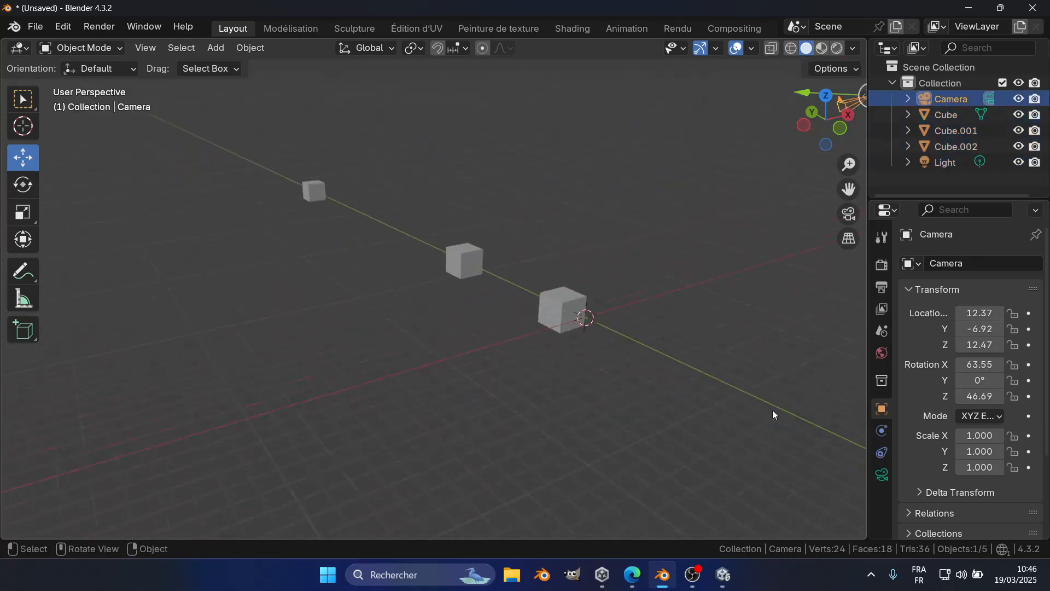
{"action": "scroll", "coordinate": [712, 482], "scroll_direction": "up", "scroll_amount": 1}
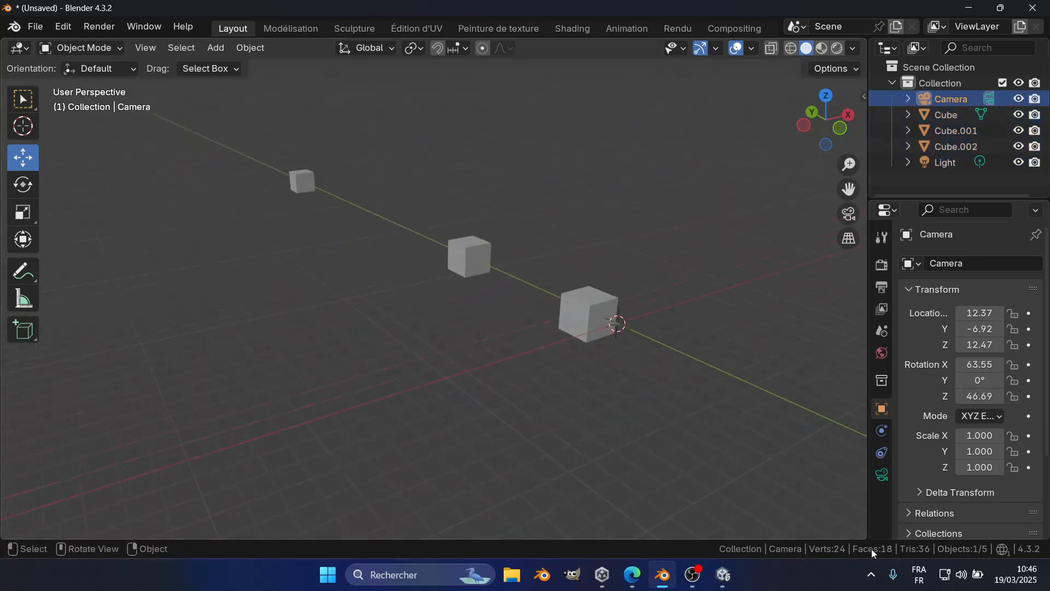
Select the nearest cube and enter Edit Mode to examine its vertex, edge and face statistics
{"action": "middle_click_drag", "start_coordinate": [612, 278], "coordinate": [467, 211]}
{"action": "left_click", "coordinate": [468, 211]}
{"action": "scroll", "coordinate": [499, 264], "scroll_direction": "up", "scroll_amount": 4}
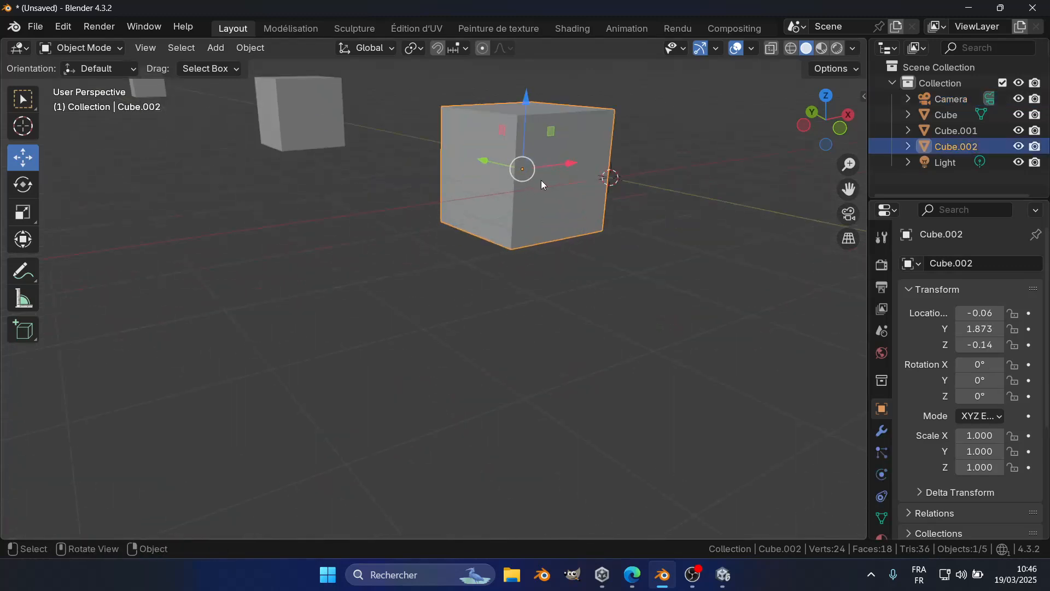
{"action": "key", "text": "Tab"}
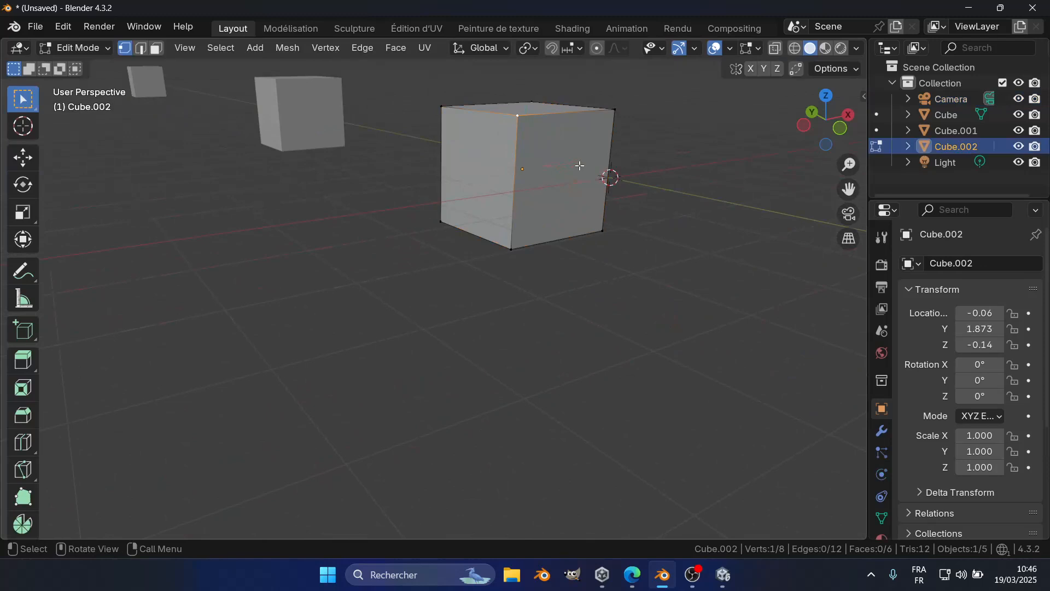
{"action": "middle_click_drag", "start_coordinate": [624, 234], "coordinate": [618, 234]}
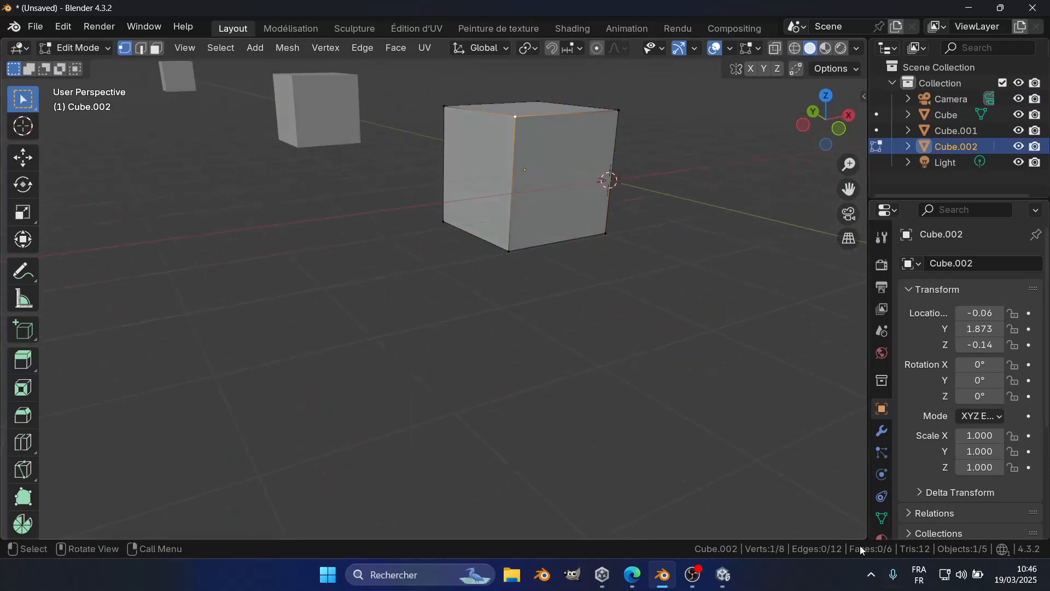
Switch to face selection and add the cube's two visible side faces and its top face to the selection one by one
{"action": "key", "text": "3"}
{"action": "left_click", "coordinate": [529, 209]}
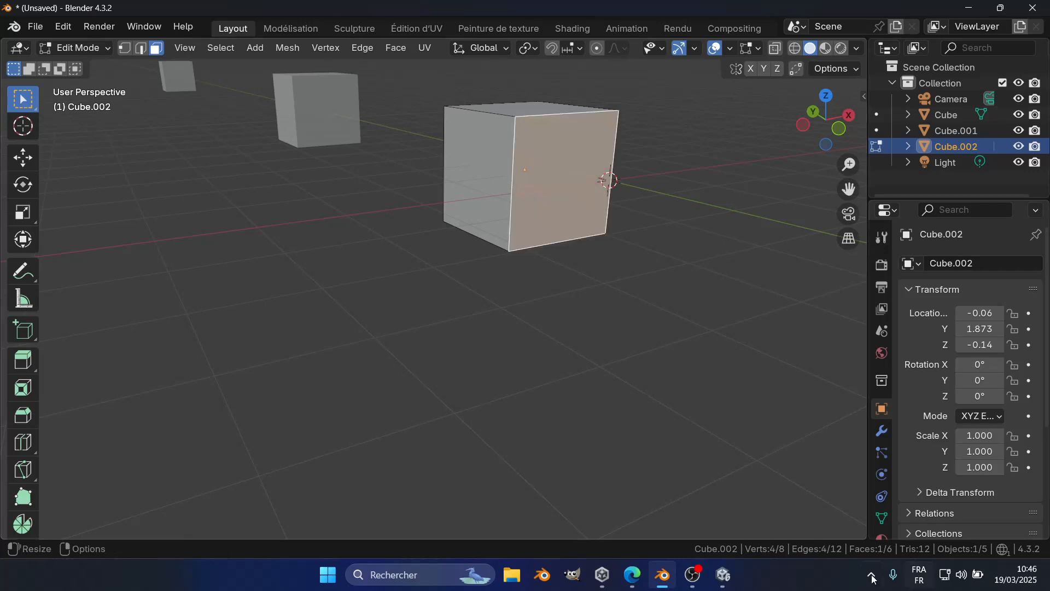
{"action": "left_click", "coordinate": [496, 195], "text": "shift"}
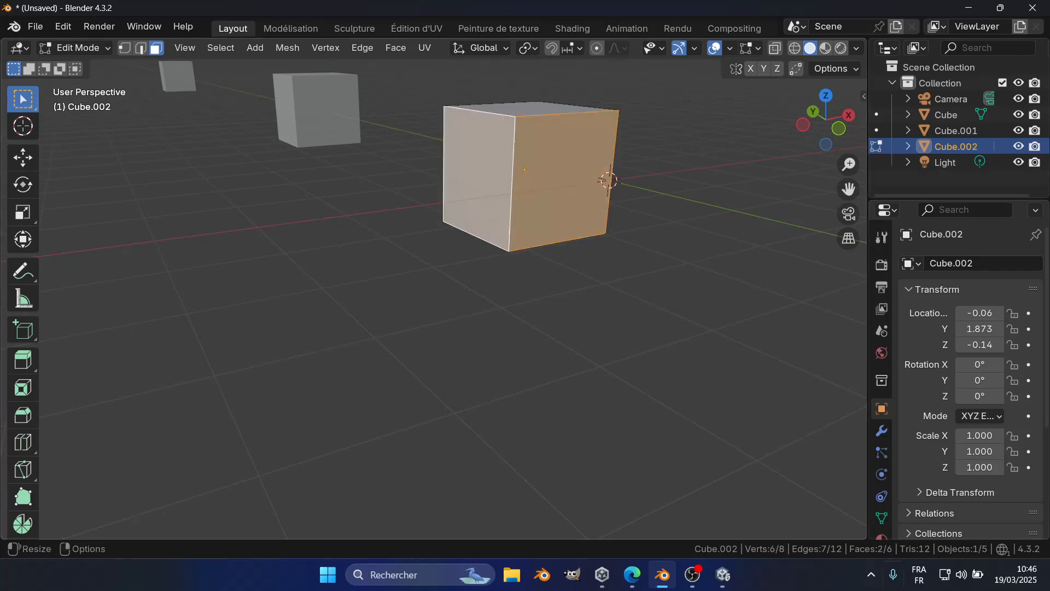
{"action": "left_click", "coordinate": [533, 110], "text": "shift"}
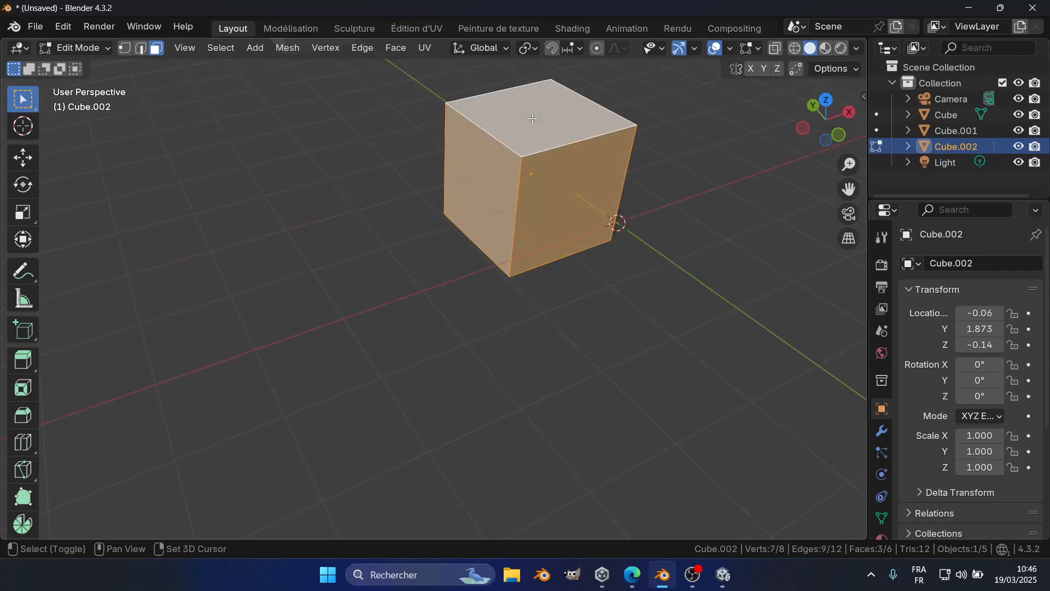
{"action": "scroll", "coordinate": [592, 174], "scroll_direction": "down", "scroll_amount": 3}
{"action": "middle_click_drag", "start_coordinate": [592, 176], "coordinate": [536, 339]}
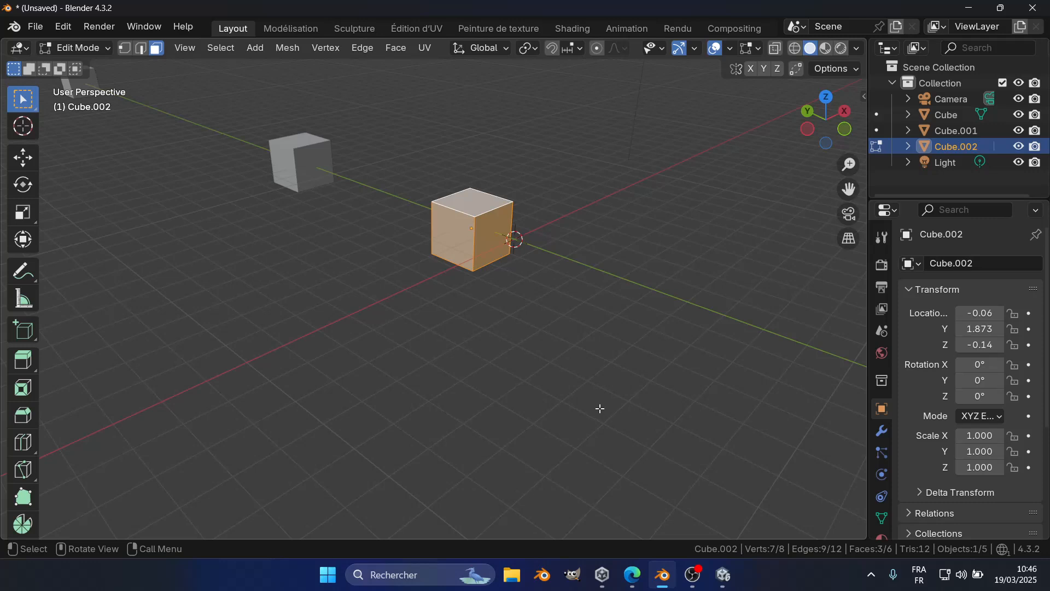
{"action": "middle_click_drag", "start_coordinate": [504, 320], "coordinate": [579, 378], "text": "shift"}
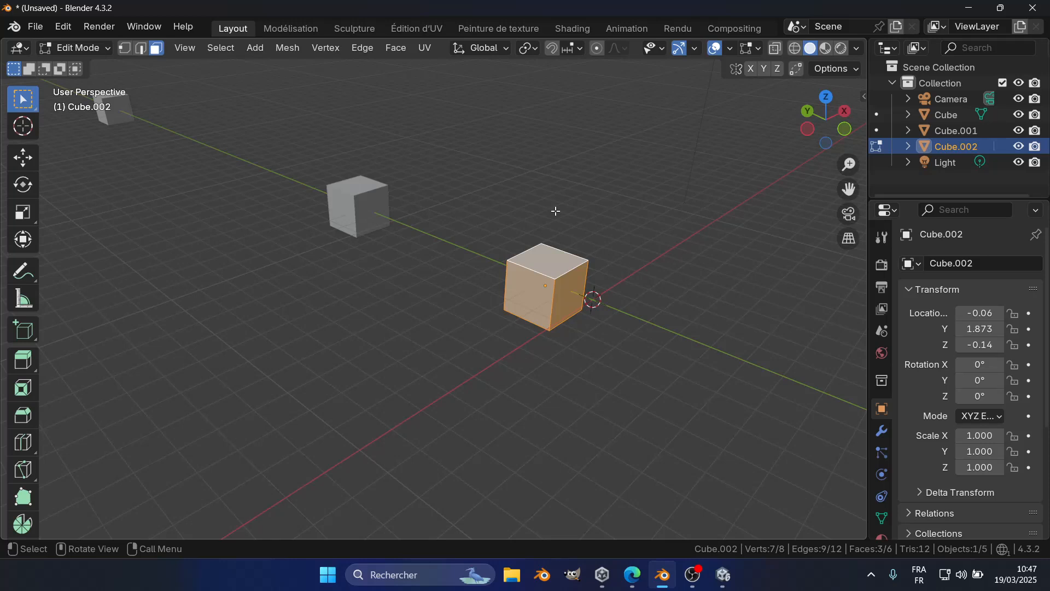
{"action": "middle_click_drag", "start_coordinate": [556, 211], "coordinate": [602, 130]}
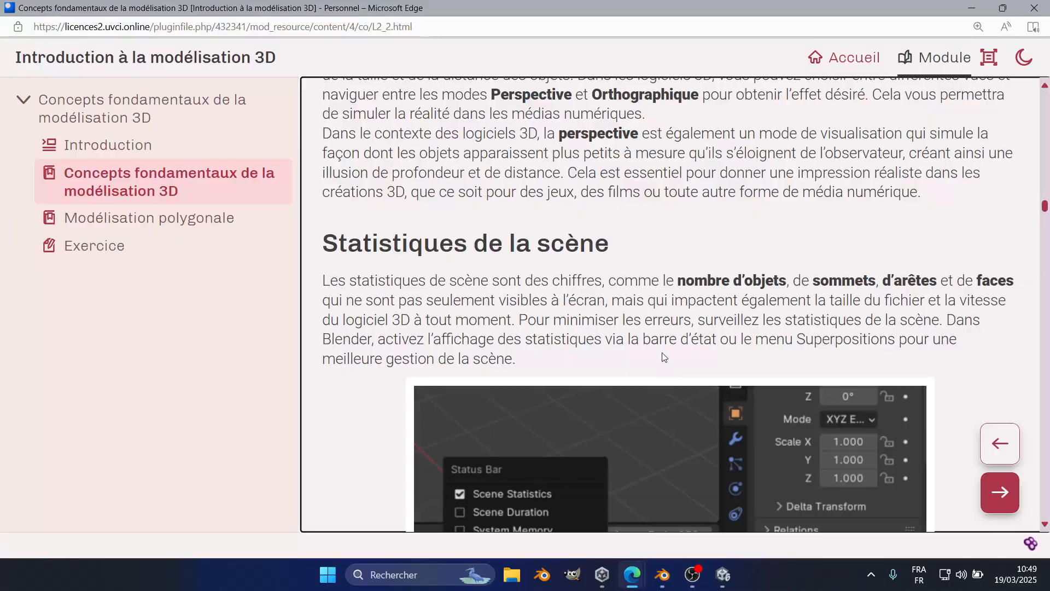
Switch to the lesson page and go to the section "Modes et édition d'objets 3D"
{"action": "scroll", "coordinate": [663, 350], "scroll_direction": "down", "scroll_amount": 9}
{"action": "scroll", "coordinate": [663, 348], "scroll_direction": "down", "scroll_amount": 3}
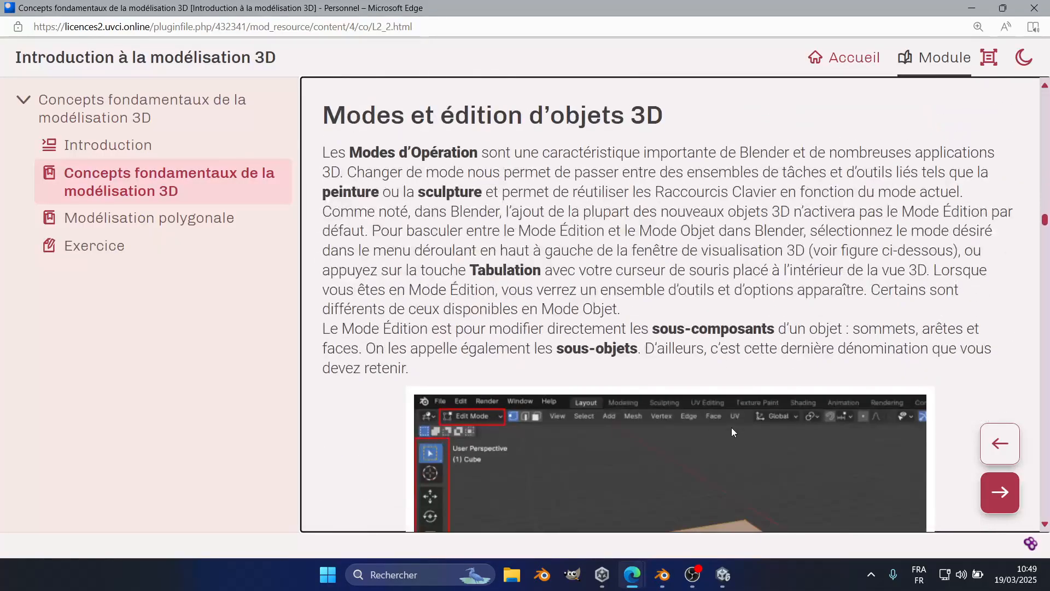
Return to Blender, switch back to Object Mode and delete the two cubes farthest away
{"action": "left_click", "coordinate": [663, 574]}
{"action": "middle_click_drag", "start_coordinate": [534, 346], "coordinate": [481, 328]}
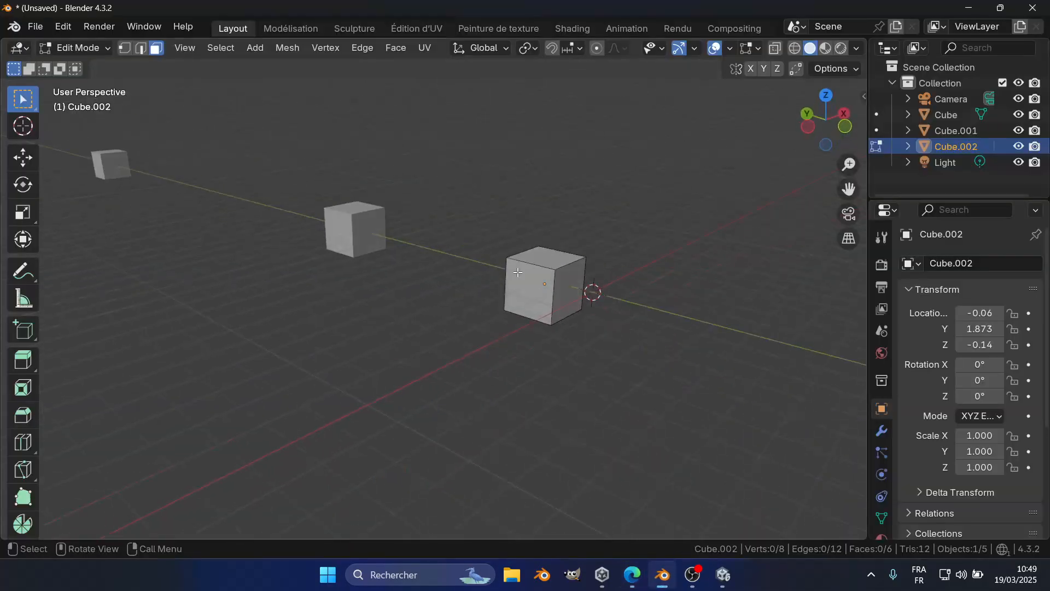
{"action": "key", "text": "Tab"}
{"action": "left_click", "coordinate": [110, 156]}
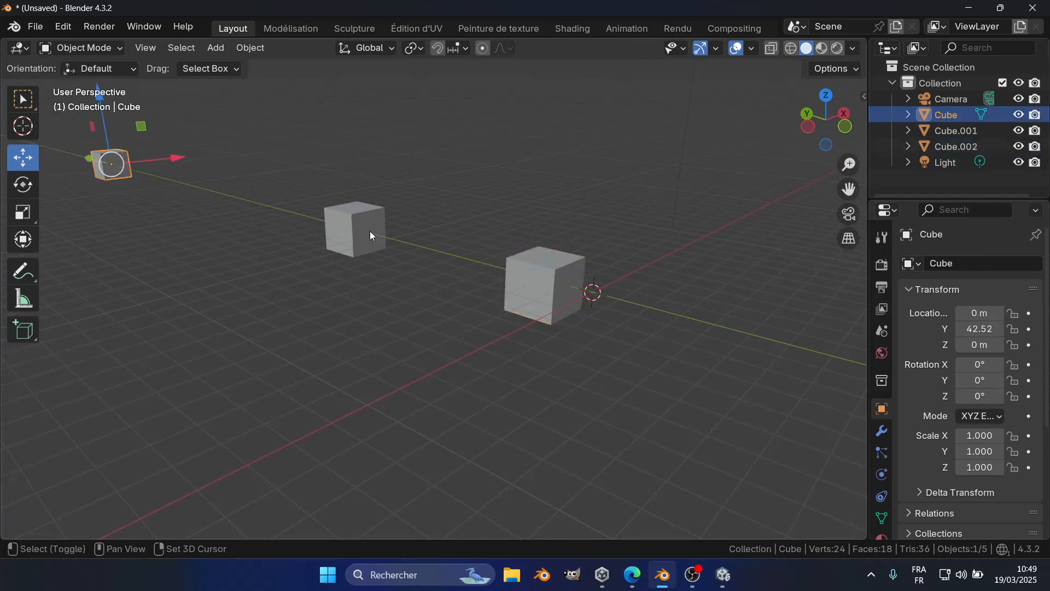
{"action": "left_click", "coordinate": [370, 230], "text": "shift"}
{"action": "key", "text": "x"}
{"action": "left_click", "coordinate": [385, 272]}
Select the remaining cube, reset its location to the world origin and examine it from several angles
{"action": "left_click", "coordinate": [580, 305]}
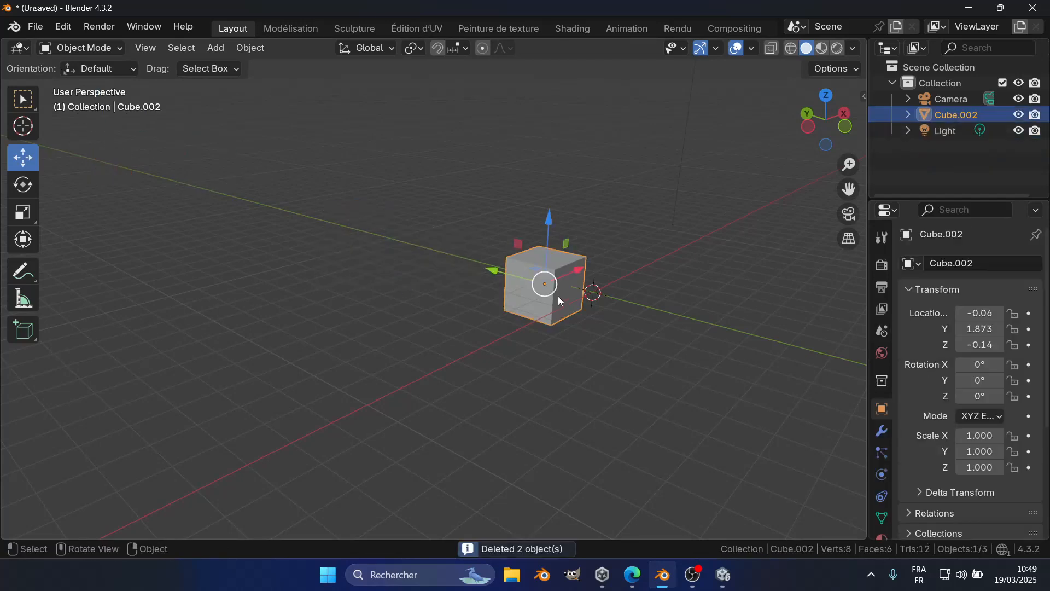
{"action": "key", "text": "alt+g"}
{"action": "middle_click_drag", "start_coordinate": [588, 304], "coordinate": [451, 318]}
{"action": "scroll", "coordinate": [451, 319], "scroll_direction": "up", "scroll_amount": 6}
{"action": "middle_click_drag", "start_coordinate": [549, 360], "coordinate": [437, 420]}
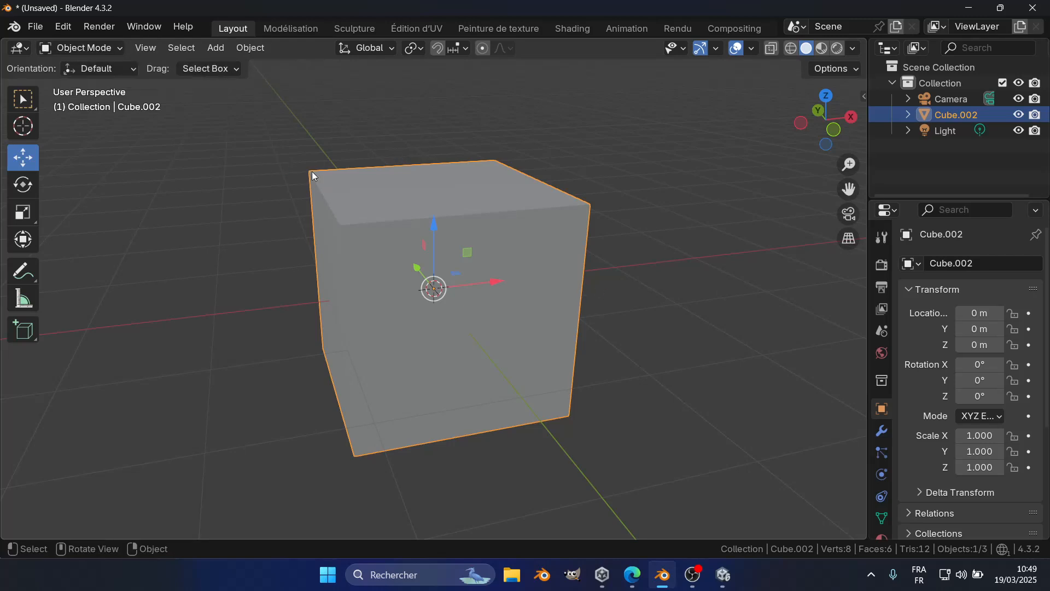
{"action": "middle_click_drag", "start_coordinate": [313, 174], "coordinate": [382, 314]}
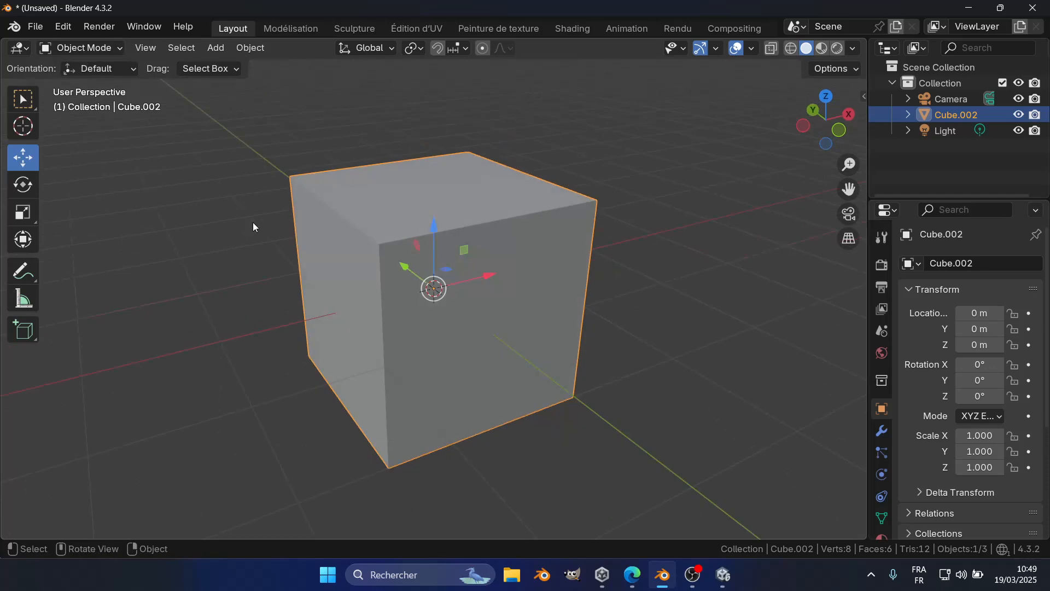
{"action": "middle_click_drag", "start_coordinate": [337, 296], "coordinate": [479, 286]}
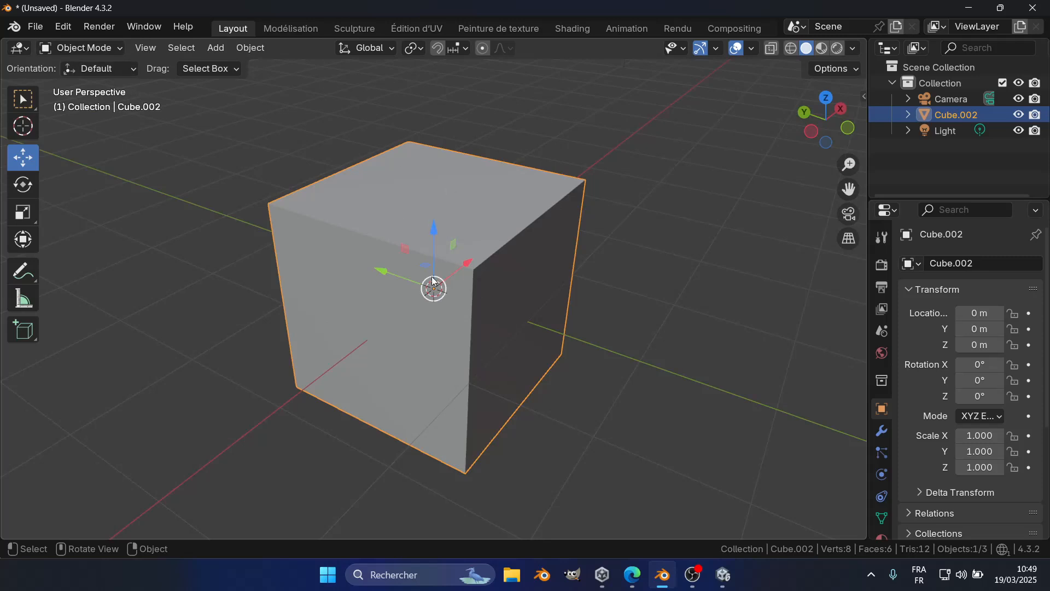
Move the cube freely to about X 0.170, Y -0.03, Z 0.197 and scale it uniformly to about 0.637
{"action": "key", "text": "g"}
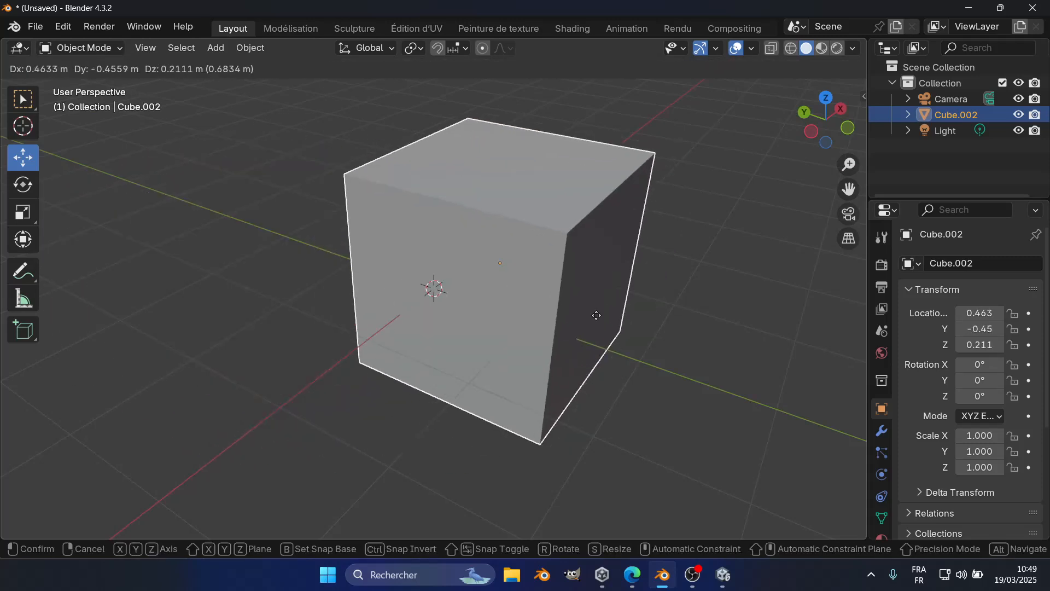
{"action": "left_click", "coordinate": [594, 306]}
{"action": "middle_click_drag", "start_coordinate": [701, 348], "coordinate": [598, 352]}
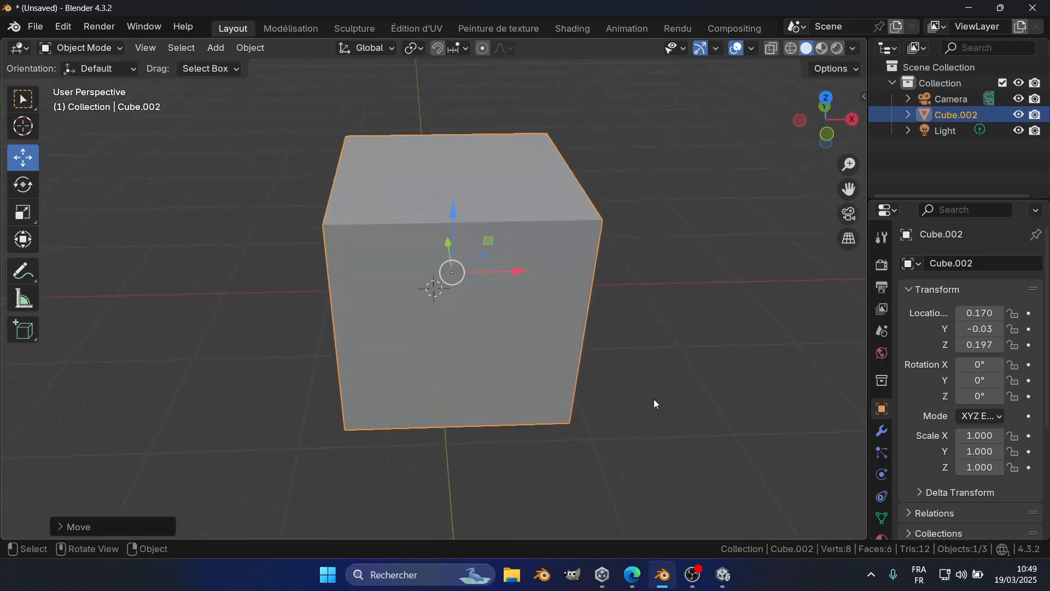
{"action": "key", "text": "s"}
{"action": "left_click", "coordinate": [583, 355]}
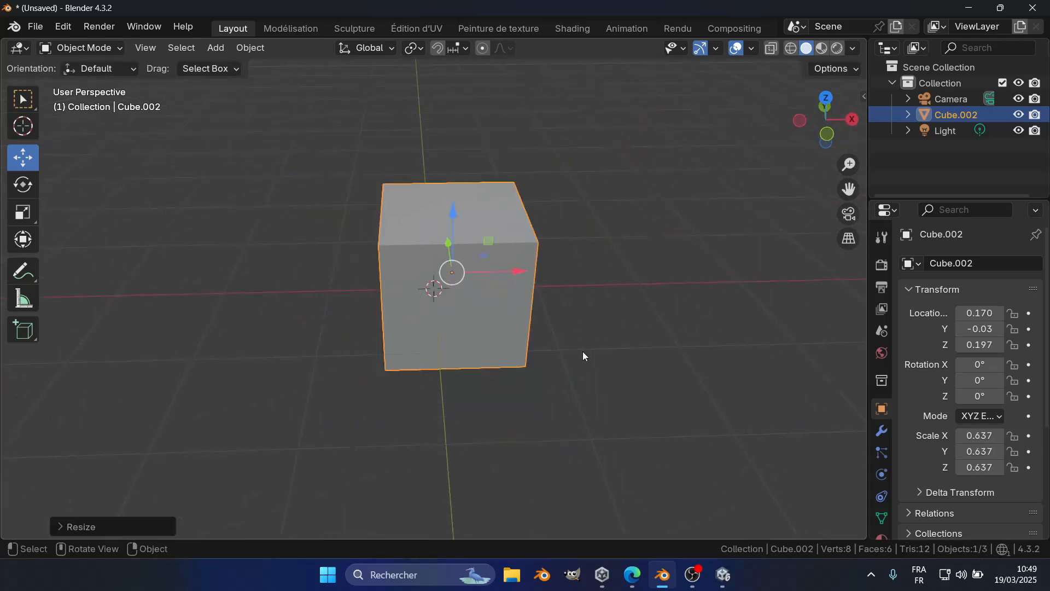
Rotate the cube about the global Z axis to about -87.5°
{"action": "key", "text": "r"}
{"action": "key", "text": "z"}
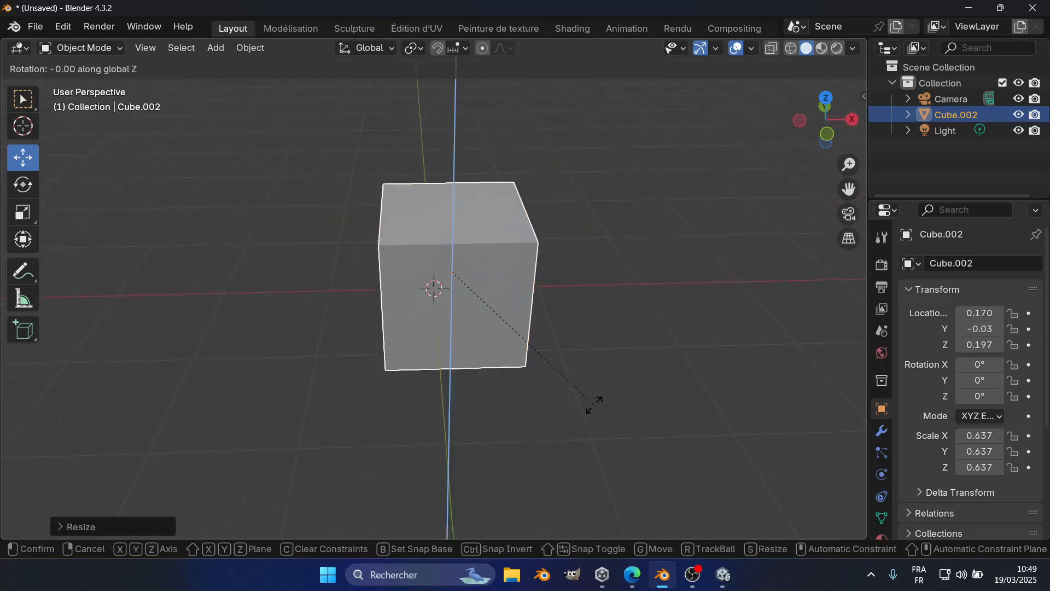
{"action": "left_click", "coordinate": [441, 372]}
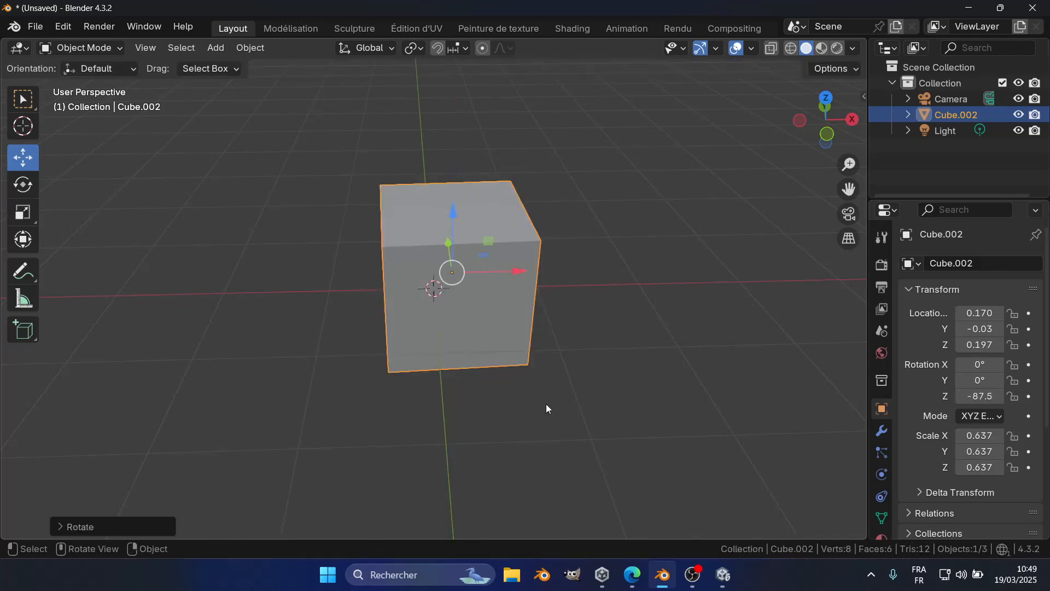
Draw freehand annotation strokes on both sides of the cube and remove them with the Annotate Eraser
{"action": "left_click", "coordinate": [23, 270]}
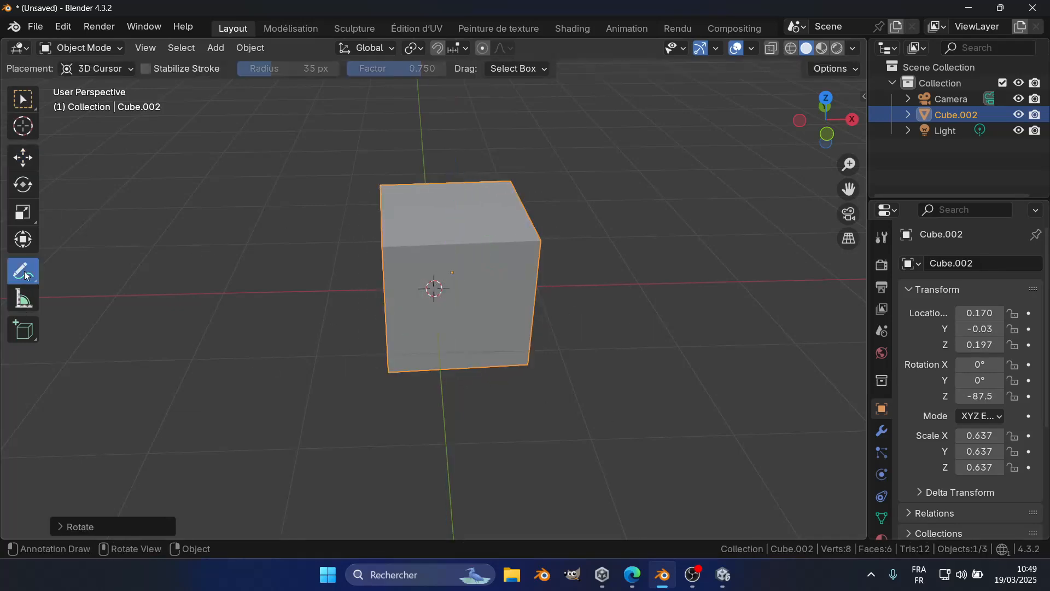
{"action": "mouse_move", "coordinate": [204, 166]}
{"action": "left_mouse_down"}
{"action": "mouse_move", "coordinate": [219, 258]}
{"action": "mouse_move", "coordinate": [253, 229]}
{"action": "left_mouse_up"}
{"action": "left_click_drag", "start_coordinate": [619, 143], "coordinate": [630, 174]}
{"action": "mouse_move", "coordinate": [617, 266]}
{"action": "left_mouse_down"}
{"action": "mouse_move", "coordinate": [634, 220]}
{"action": "mouse_move", "coordinate": [679, 337]}
{"action": "left_mouse_up"}
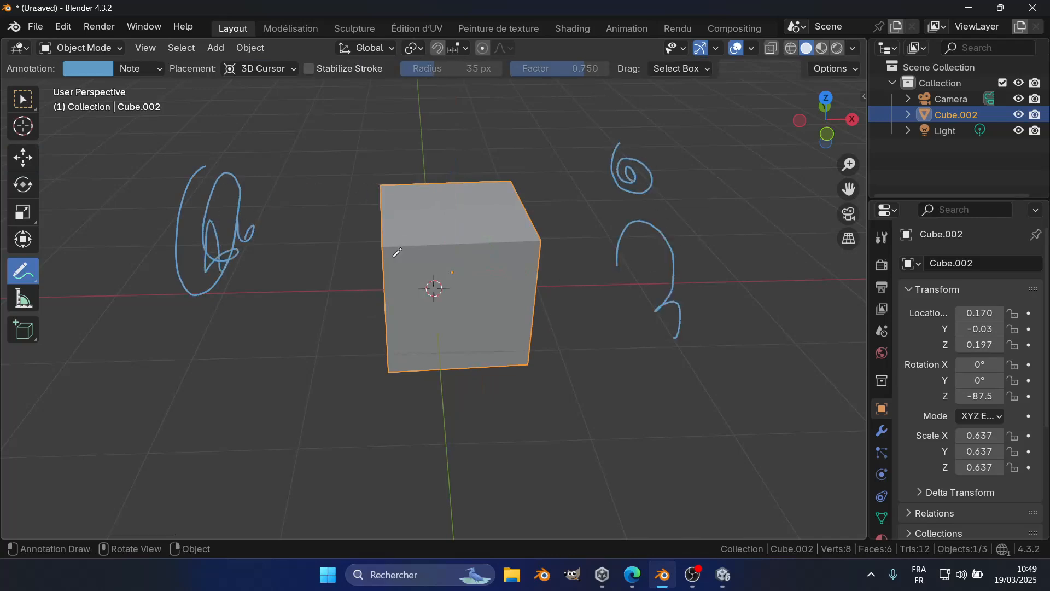
{"action": "left_click", "coordinate": [21, 276]}
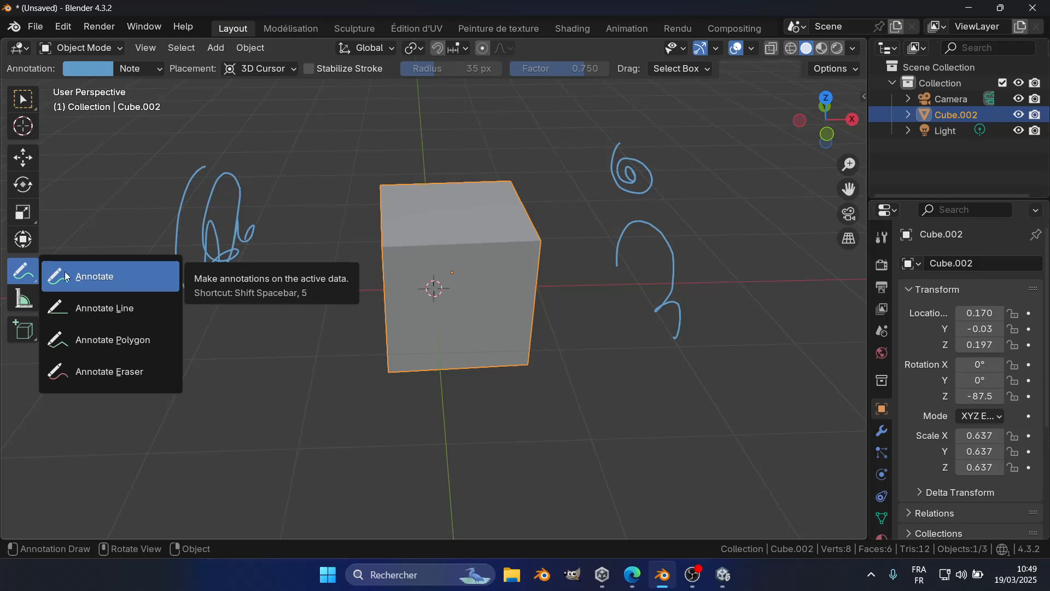
{"action": "left_click", "coordinate": [117, 372]}
{"action": "mouse_move", "coordinate": [224, 240]}
{"action": "left_mouse_down"}
{"action": "mouse_move", "coordinate": [208, 287]}
{"action": "mouse_move", "coordinate": [169, 233]}
{"action": "mouse_move", "coordinate": [211, 176]}
{"action": "mouse_move", "coordinate": [235, 246]}
{"action": "mouse_move", "coordinate": [211, 194]}
{"action": "mouse_move", "coordinate": [197, 331]}
{"action": "mouse_move", "coordinate": [261, 232]}
{"action": "mouse_move", "coordinate": [672, 276]}
{"action": "mouse_move", "coordinate": [638, 143]}
{"action": "mouse_move", "coordinate": [647, 241]}
{"action": "mouse_move", "coordinate": [617, 136]}
{"action": "mouse_move", "coordinate": [629, 183]}
{"action": "mouse_move", "coordinate": [659, 225]}
{"action": "mouse_move", "coordinate": [660, 324]}
{"action": "left_mouse_up"}
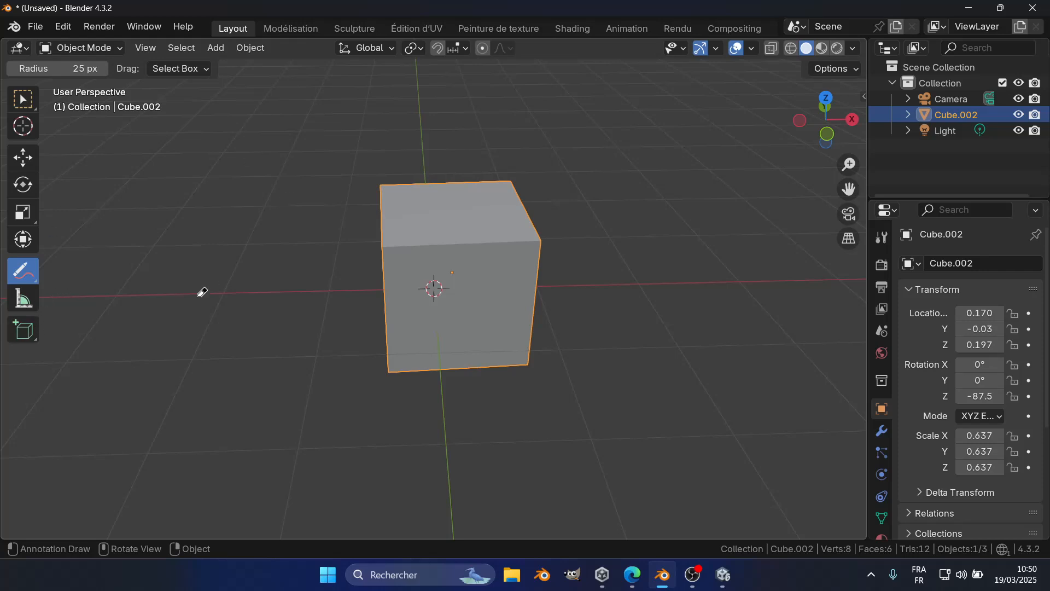
Show the combined Transform gizmo on the cube, view it from another angle and return to the Move tool
{"action": "left_click", "coordinate": [27, 242]}
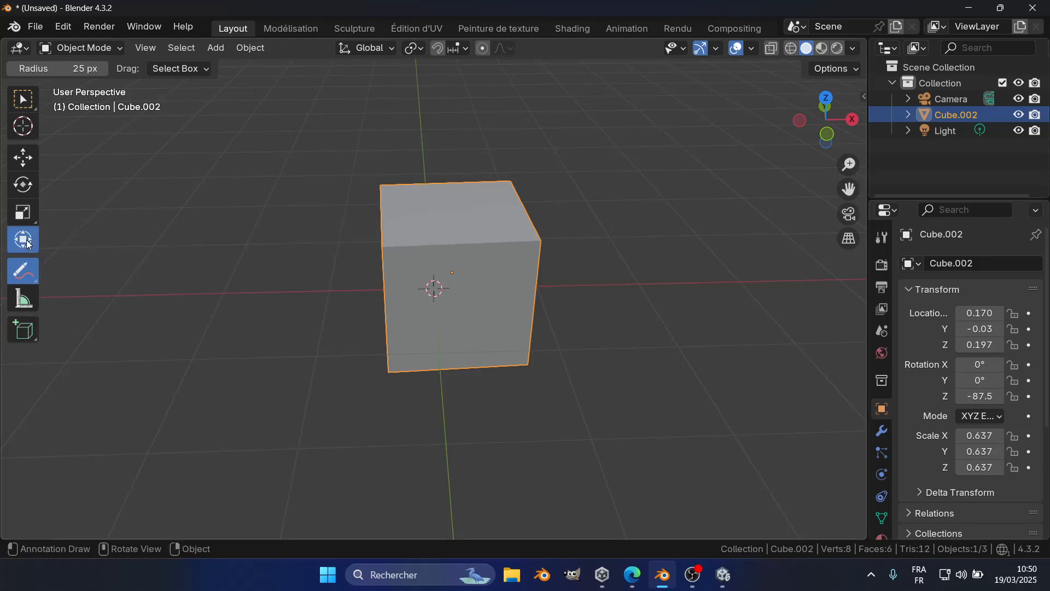
{"action": "middle_click_drag", "start_coordinate": [497, 355], "coordinate": [504, 388]}
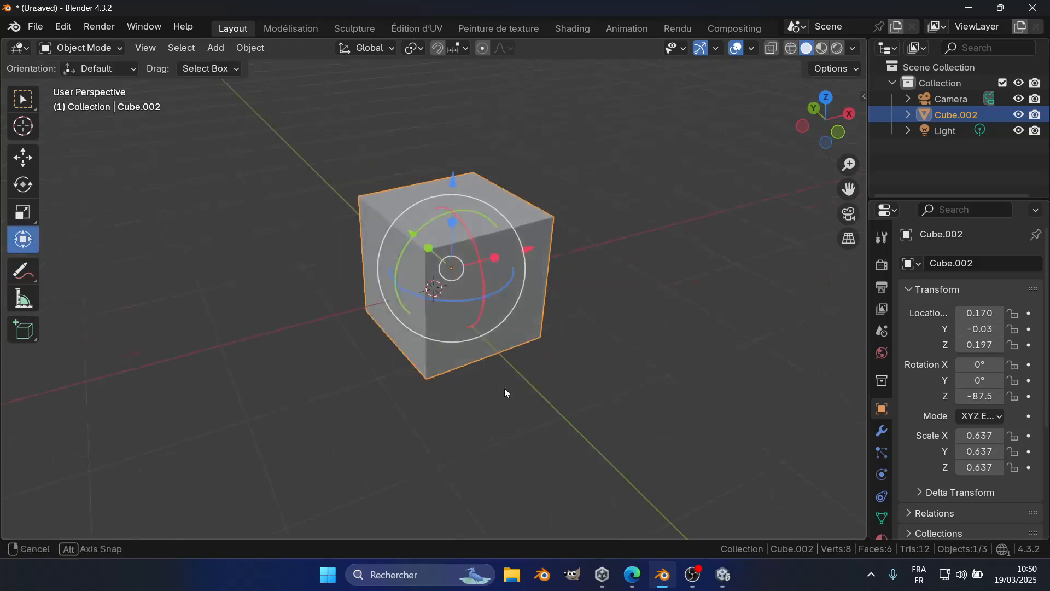
{"action": "left_click", "coordinate": [22, 159]}
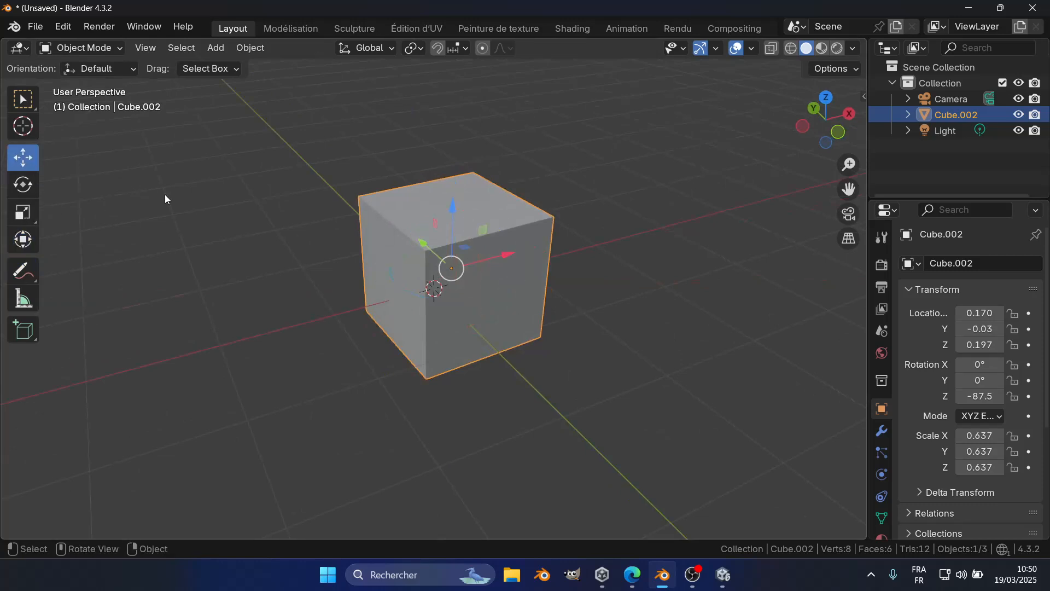
Enter Edit Mode, select one side face of the cube and return to Object Mode
{"action": "left_click", "coordinate": [77, 49]}
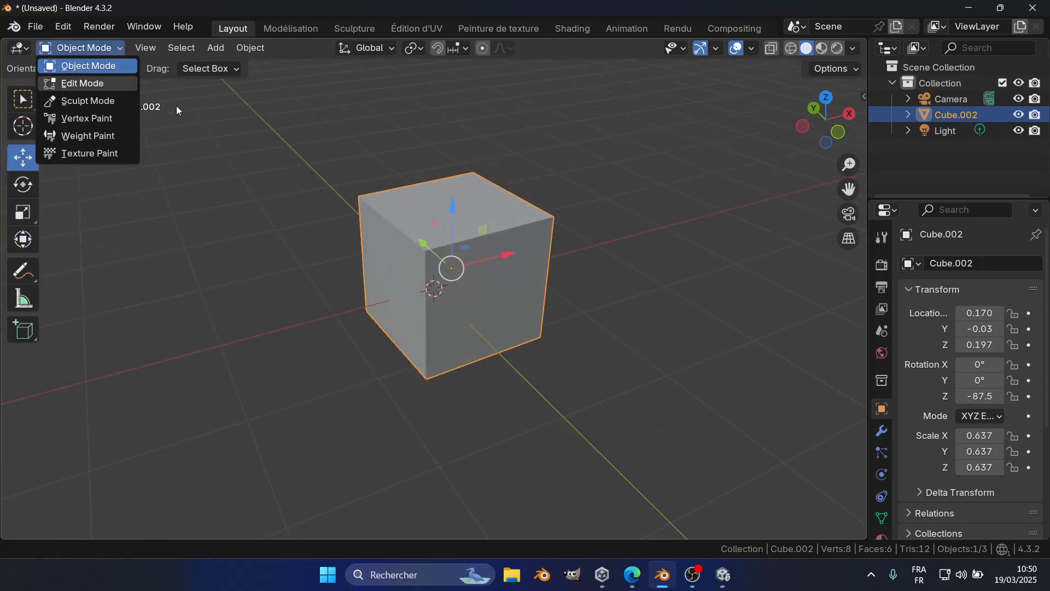
{"action": "left_click", "coordinate": [83, 50]}
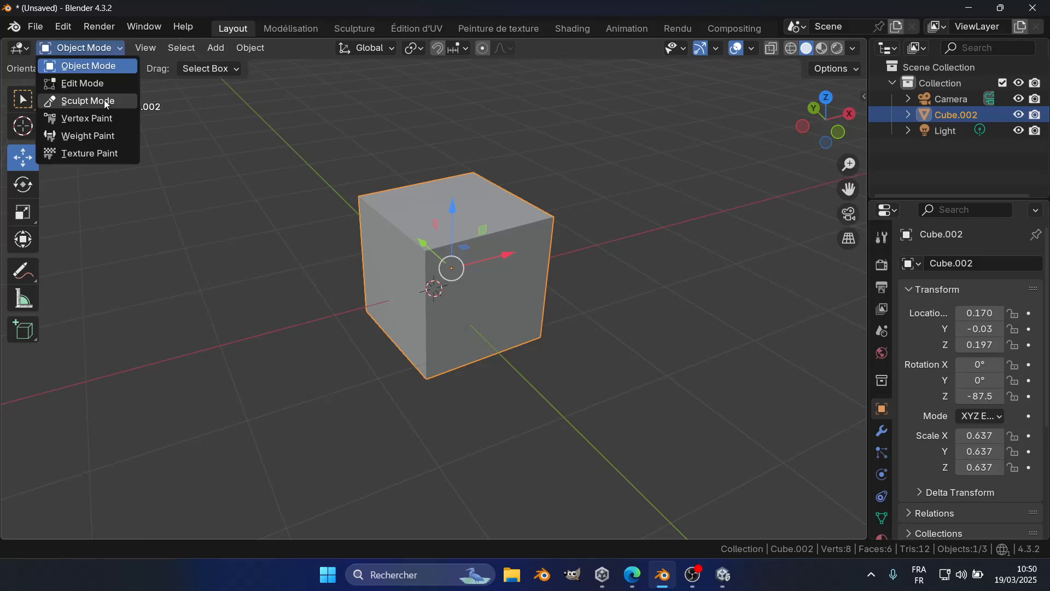
{"action": "left_click", "coordinate": [93, 83]}
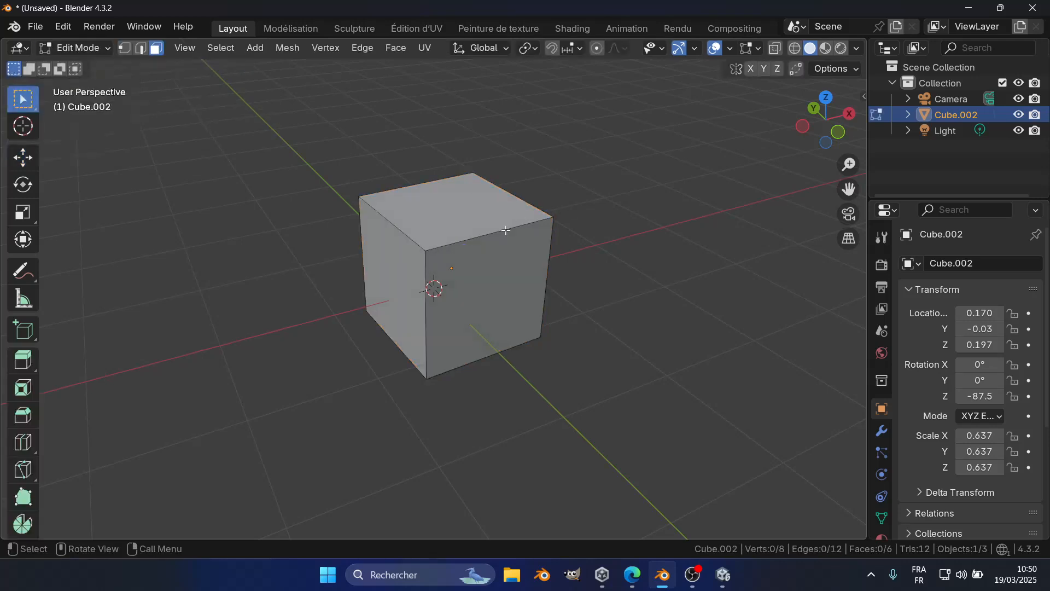
{"action": "scroll", "coordinate": [10, 363], "scroll_direction": "up", "scroll_amount": 3}
{"action": "left_click", "coordinate": [525, 270]}
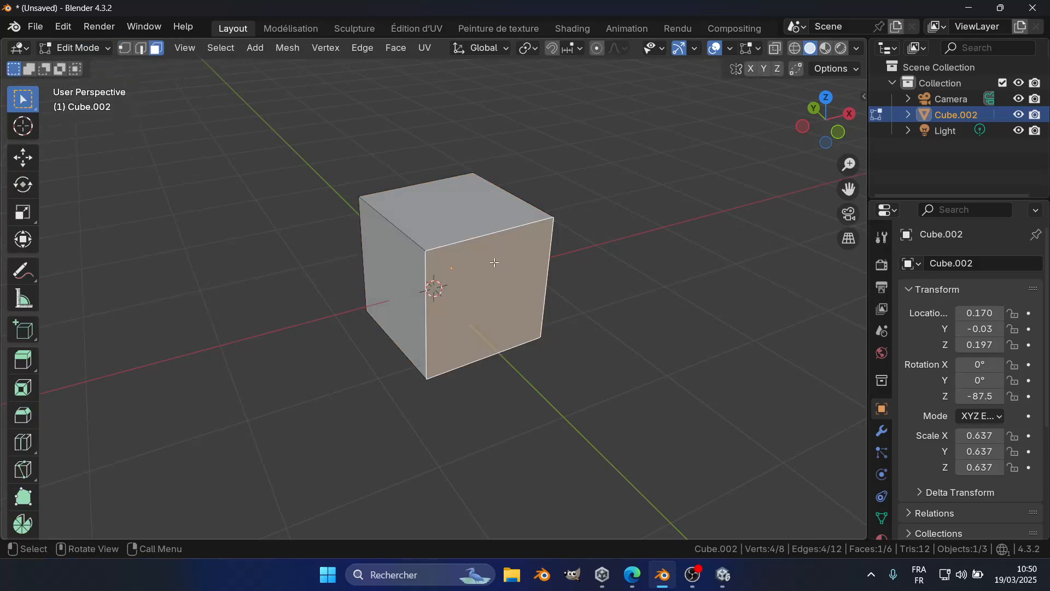
{"action": "key", "text": "Tab"}
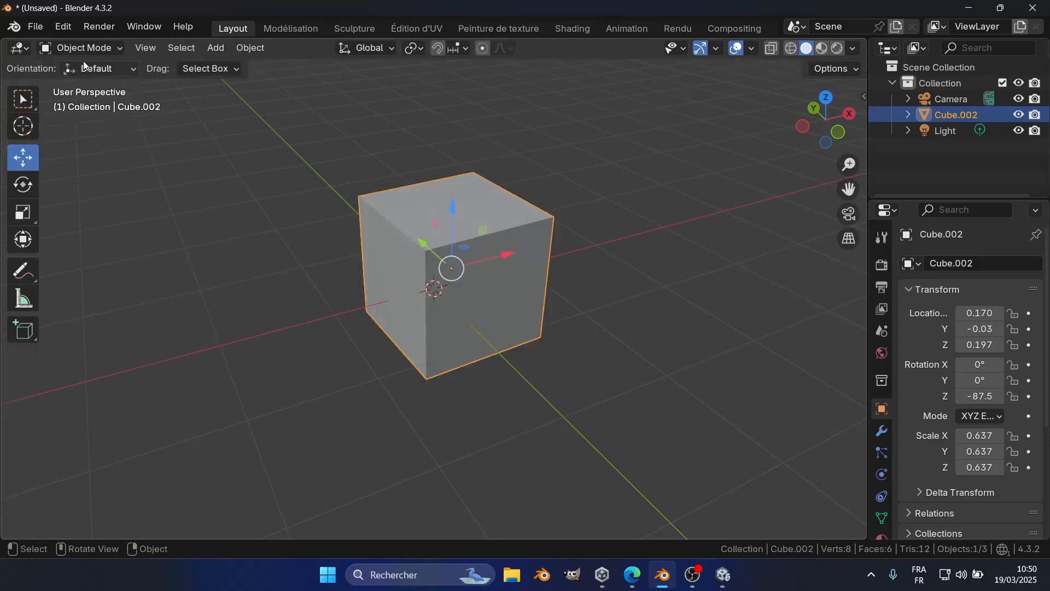
Toggle the cube repeatedly between Edit Mode and Object Mode, ending in Object Mode
{"action": "key", "text": "Tab"}
{"action": "key", "text": "Tab"}
{"action": "key", "text": "Tab"}
{"action": "key", "text": "Tab"}
{"action": "left_click", "coordinate": [61, 48]}
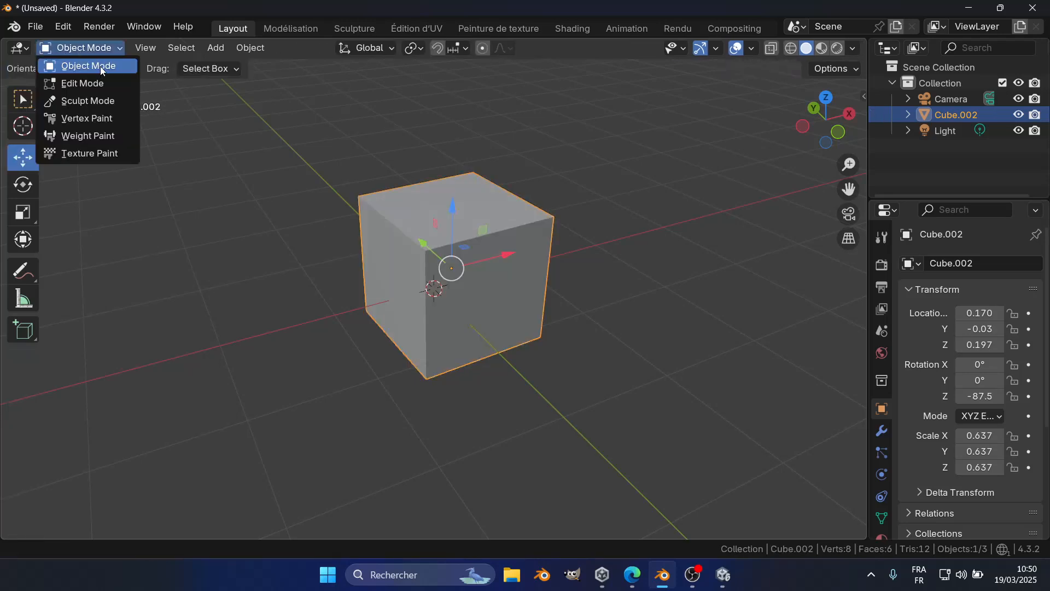
{"action": "middle_click_drag", "start_coordinate": [575, 330], "coordinate": [613, 314]}
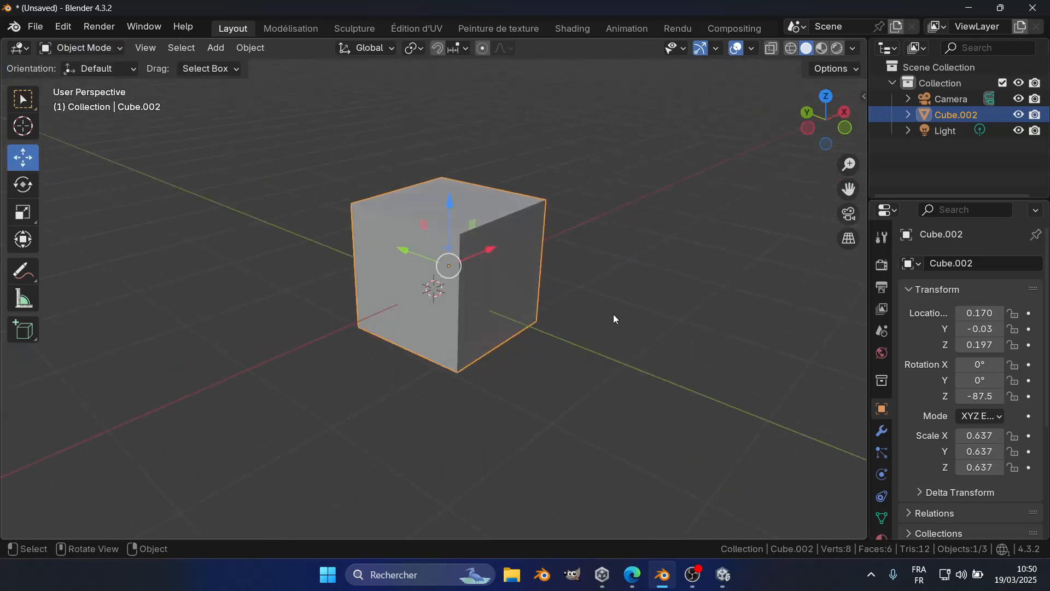
{"action": "key", "text": "Tab"}
{"action": "key", "text": "Tab"}
Move the whole cube along the global X axis to about X 0.591
{"action": "middle_click_drag", "start_coordinate": [348, 150], "coordinate": [317, 193]}
{"action": "middle_click_drag", "start_coordinate": [393, 296], "coordinate": [477, 311]}
{"action": "left_click_drag", "start_coordinate": [483, 240], "coordinate": [547, 219]}
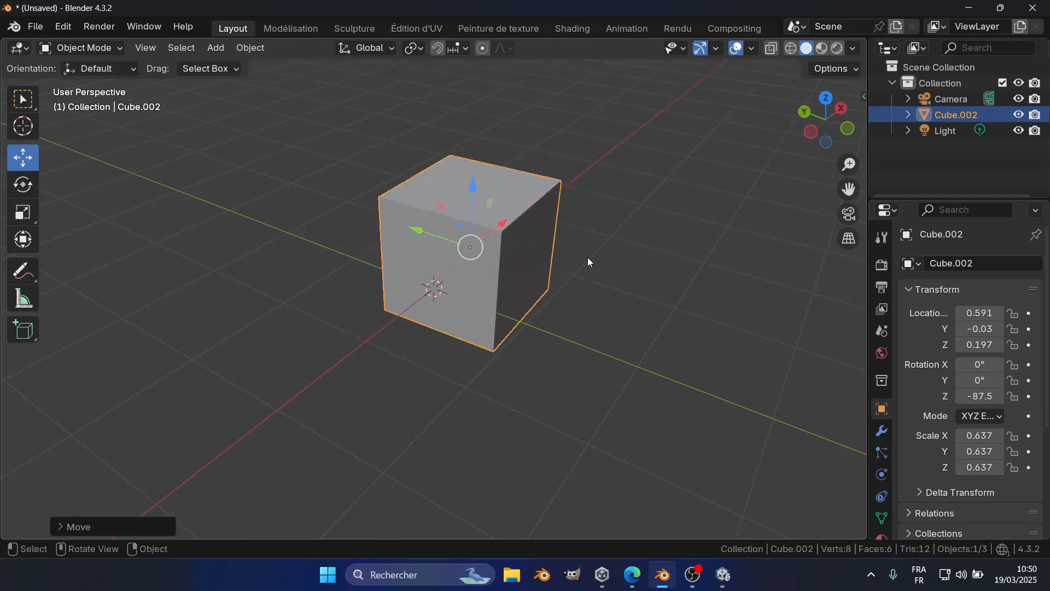
{"action": "middle_click_drag", "start_coordinate": [511, 295], "coordinate": [475, 277]}
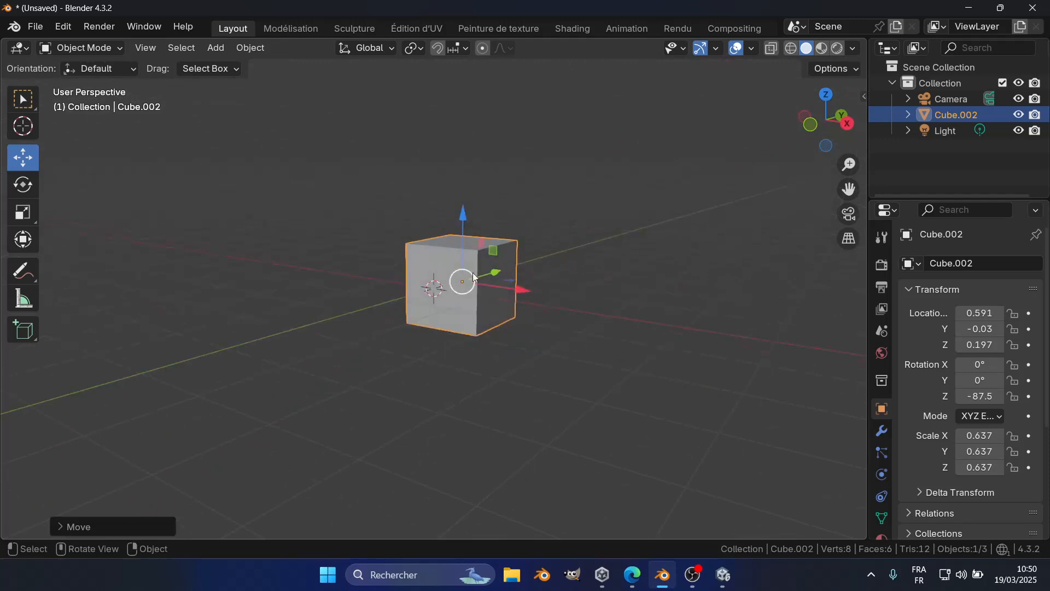
{"action": "scroll", "coordinate": [887, 519], "scroll_direction": "down", "scroll_amount": 1}
Display the cube's material settings and examine the cube up close from another angle
{"action": "left_click", "coordinate": [883, 517]}
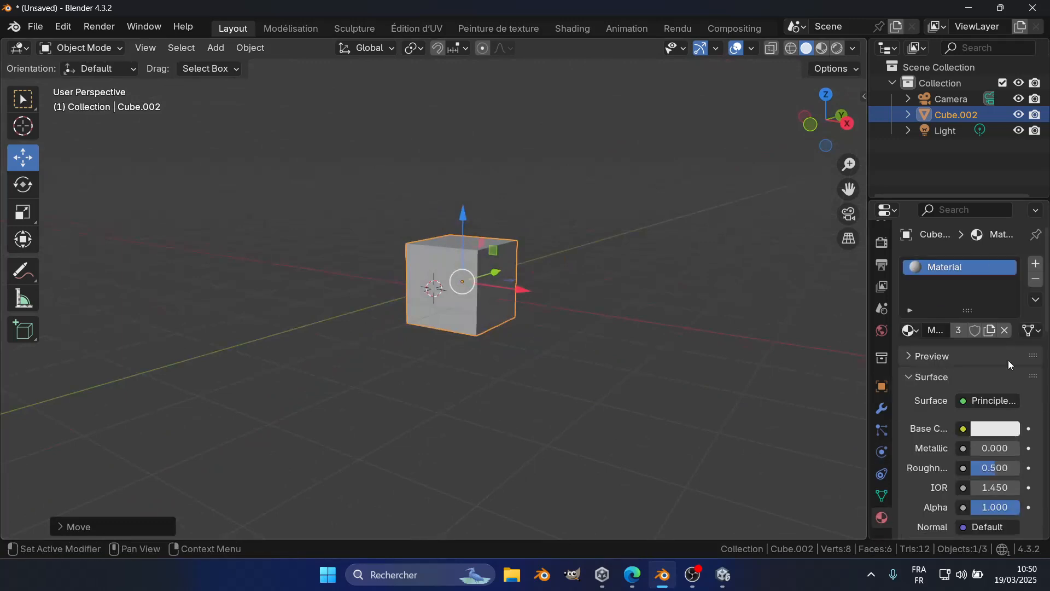
{"action": "middle_click_drag", "start_coordinate": [359, 314], "coordinate": [427, 303]}
{"action": "scroll", "coordinate": [508, 261], "scroll_direction": "up", "scroll_amount": 3}
{"action": "middle_click_drag", "start_coordinate": [509, 262], "coordinate": [485, 276]}
{"action": "middle_click_drag", "start_coordinate": [513, 234], "coordinate": [481, 274]}
Enter Edit Mode and add a single centred loop cut running vertically around the cube
{"action": "left_click", "coordinate": [82, 48]}
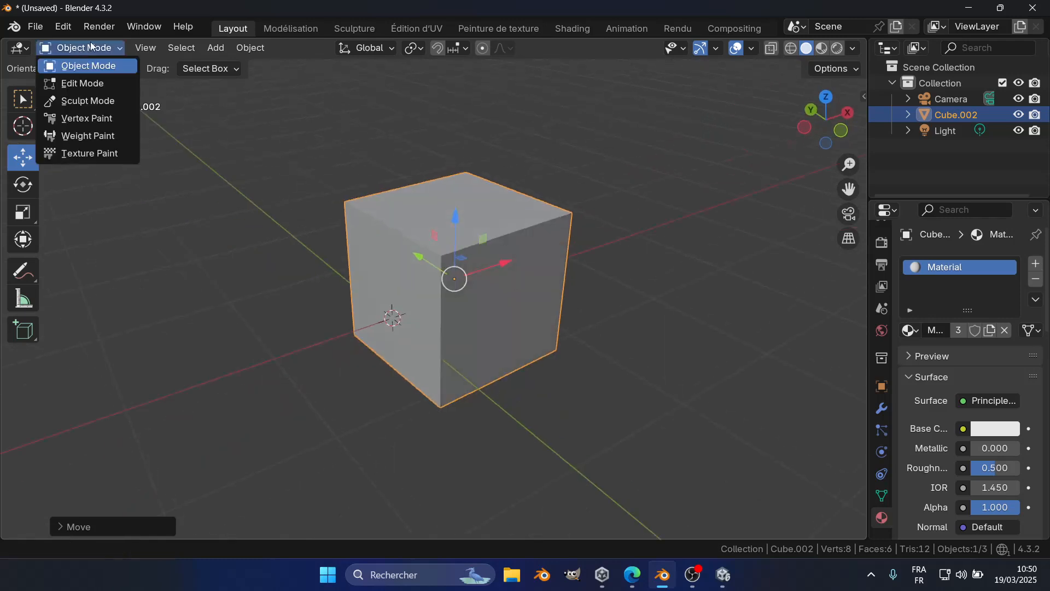
{"action": "left_click", "coordinate": [90, 83]}
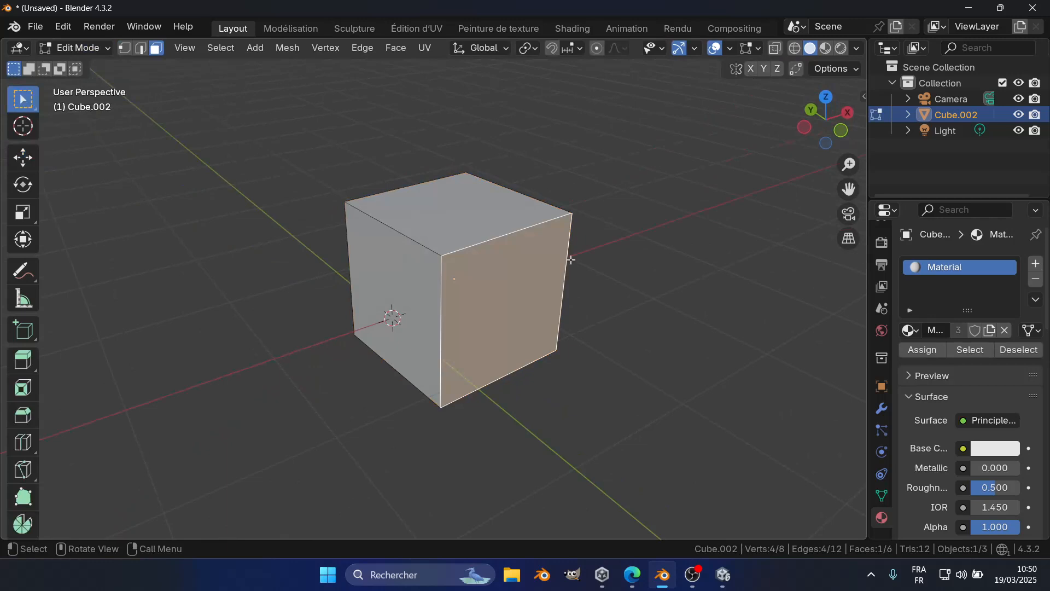
{"action": "key", "text": "ctrl+r"}
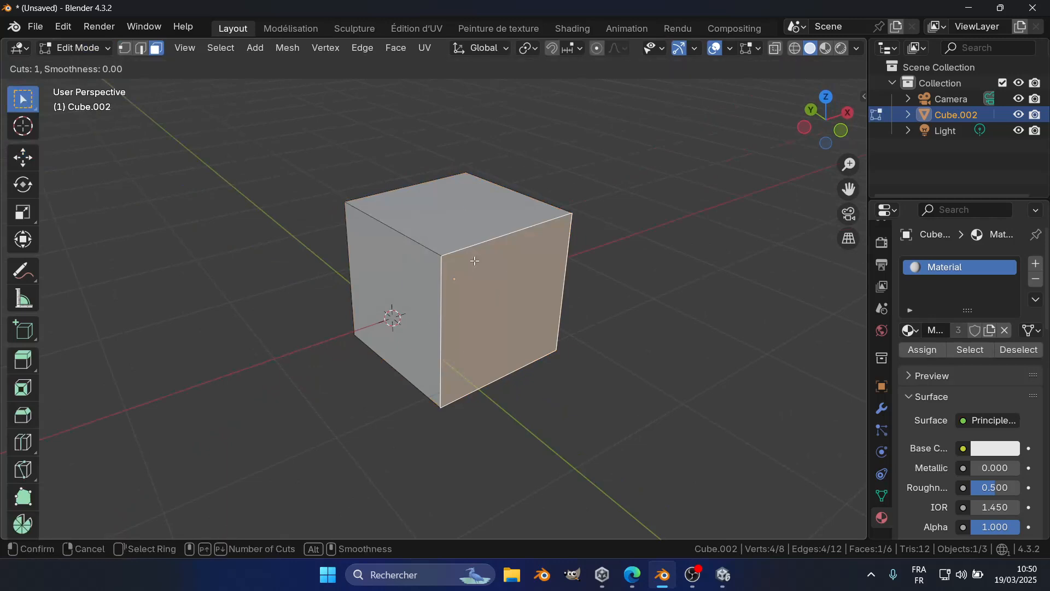
{"action": "key", "text": "Escape"}
{"action": "key", "text": "ctrl+r"}
{"action": "double_click", "coordinate": [486, 261]}
Rotate the loop-cut edge on the cube's top face freely by a few degrees in the current view
{"action": "left_click", "coordinate": [453, 203]}
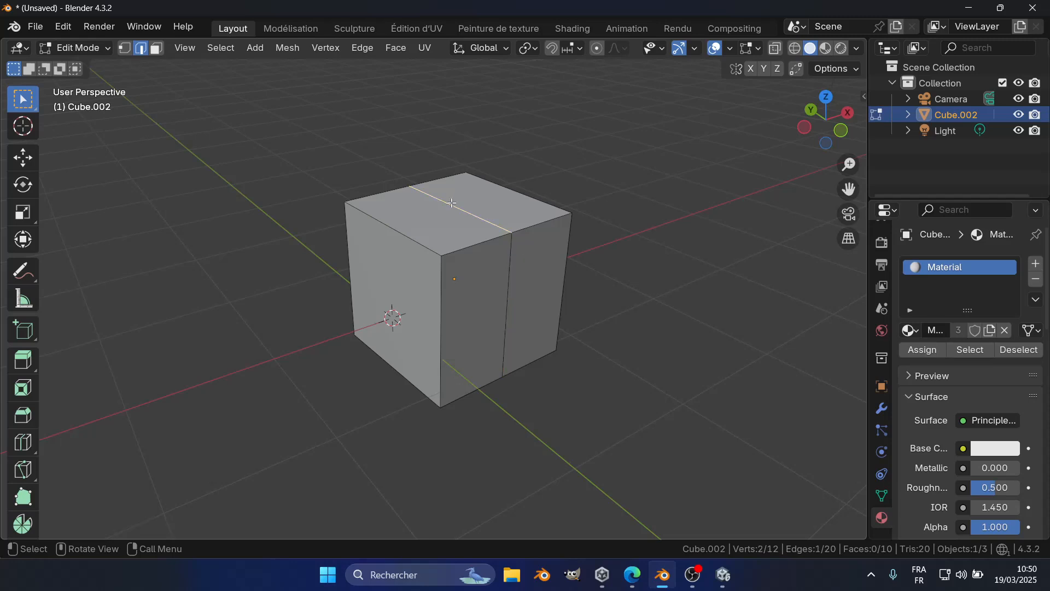
{"action": "key", "text": "r"}
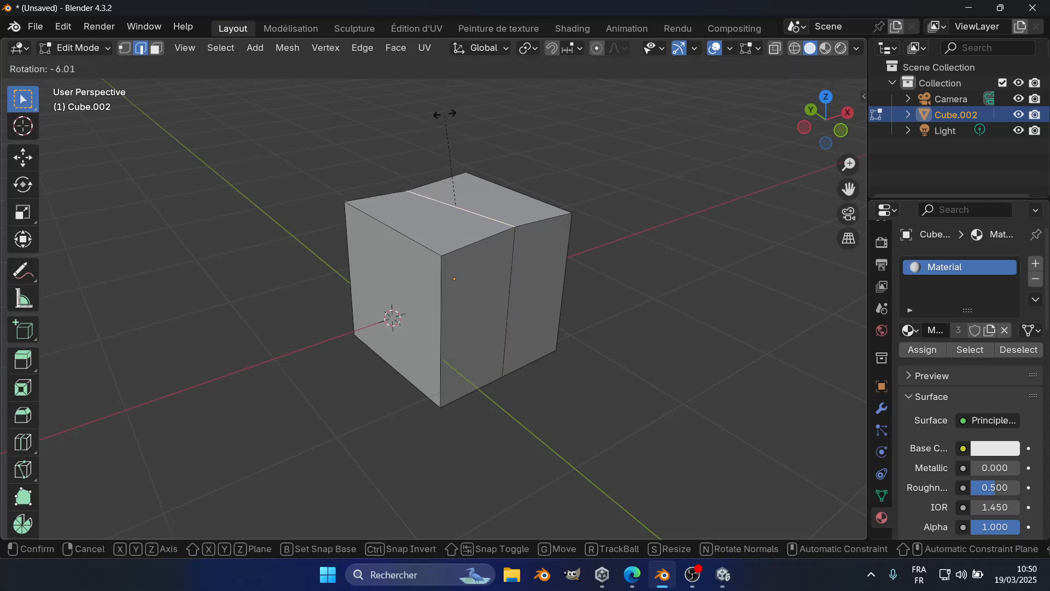
{"action": "left_click", "coordinate": [427, 78]}
Pull the vertical loop-cut edge outward along the negative Y axis to form a point, and select another vertical edge
{"action": "left_click", "coordinate": [509, 307]}
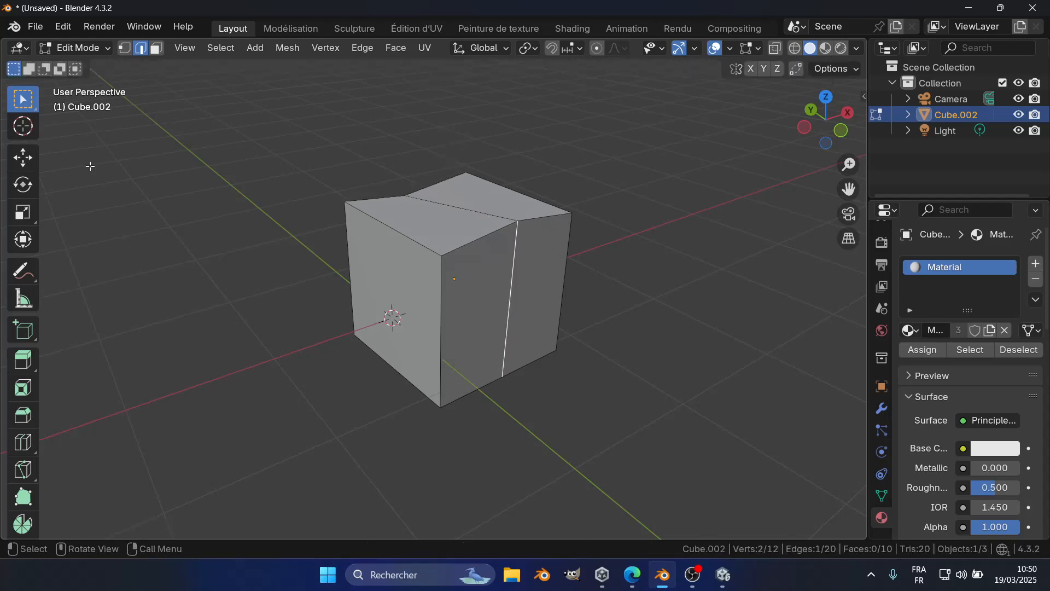
{"action": "left_click", "coordinate": [21, 158]}
{"action": "left_click_drag", "start_coordinate": [478, 284], "coordinate": [634, 333]}
{"action": "middle_click_drag", "start_coordinate": [634, 333], "coordinate": [704, 308]}
{"action": "left_click", "coordinate": [553, 318]}
{"action": "middle_click_drag", "start_coordinate": [435, 294], "coordinate": [406, 226]}
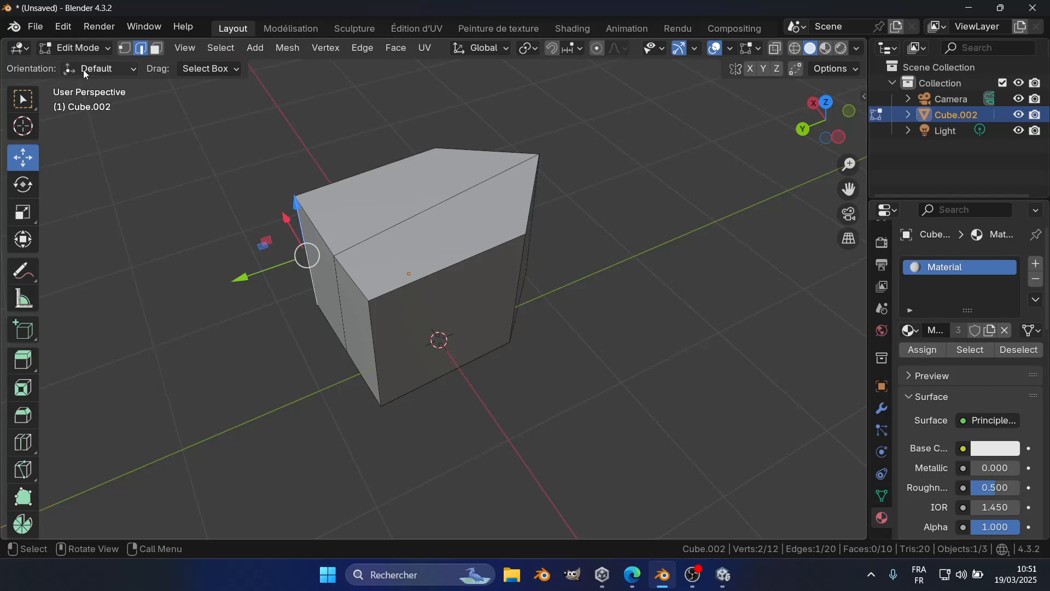
Show Sculpt Mode, switch to Vertex Paint and dab black paint on the near upper corner of the mesh
{"action": "left_click", "coordinate": [83, 50]}
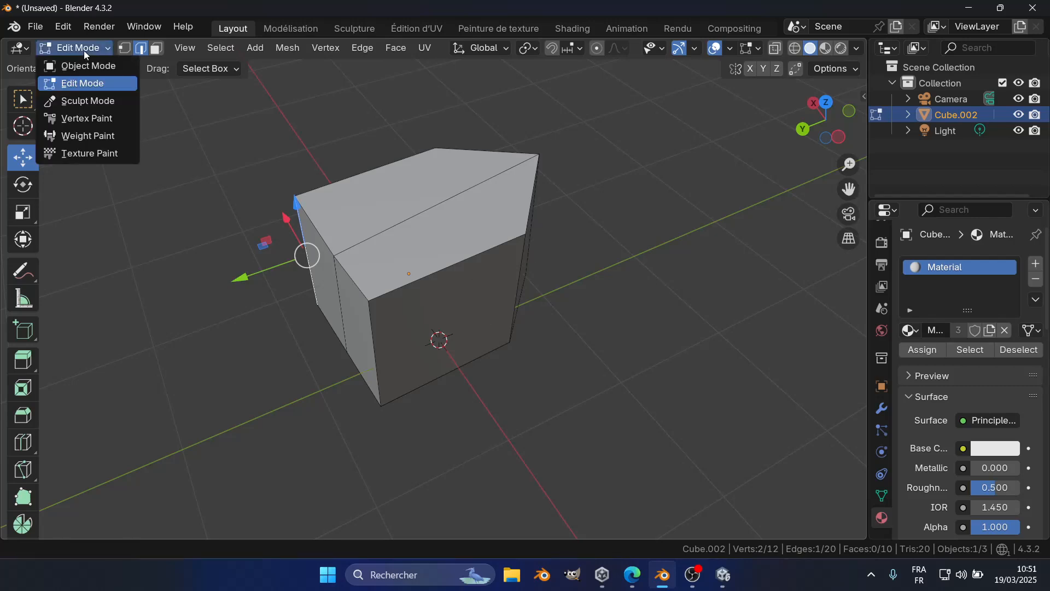
{"action": "left_click", "coordinate": [98, 101]}
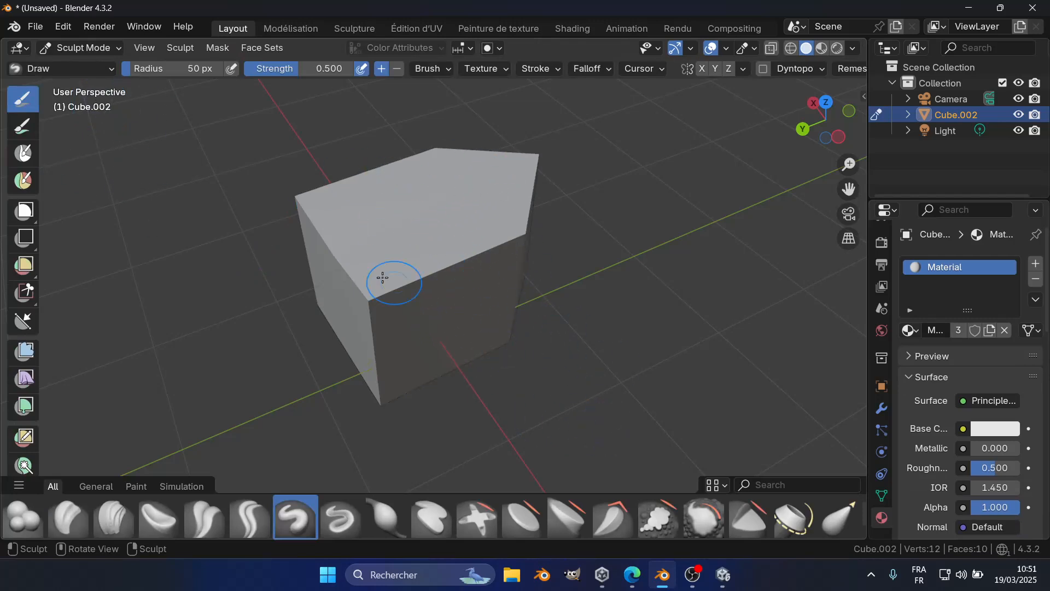
{"action": "left_click", "coordinate": [78, 47]}
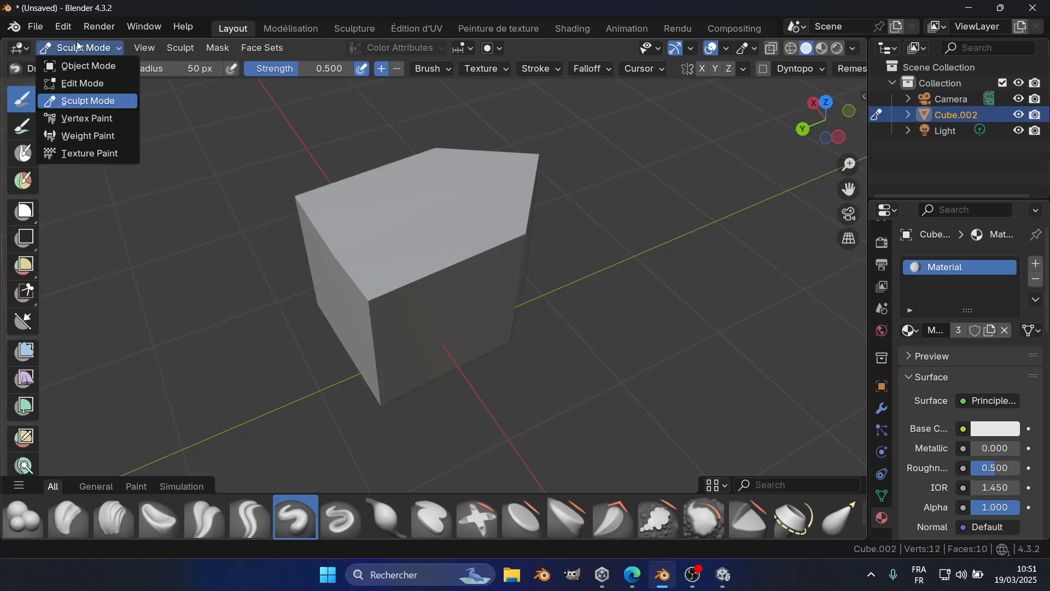
{"action": "left_click", "coordinate": [90, 119]}
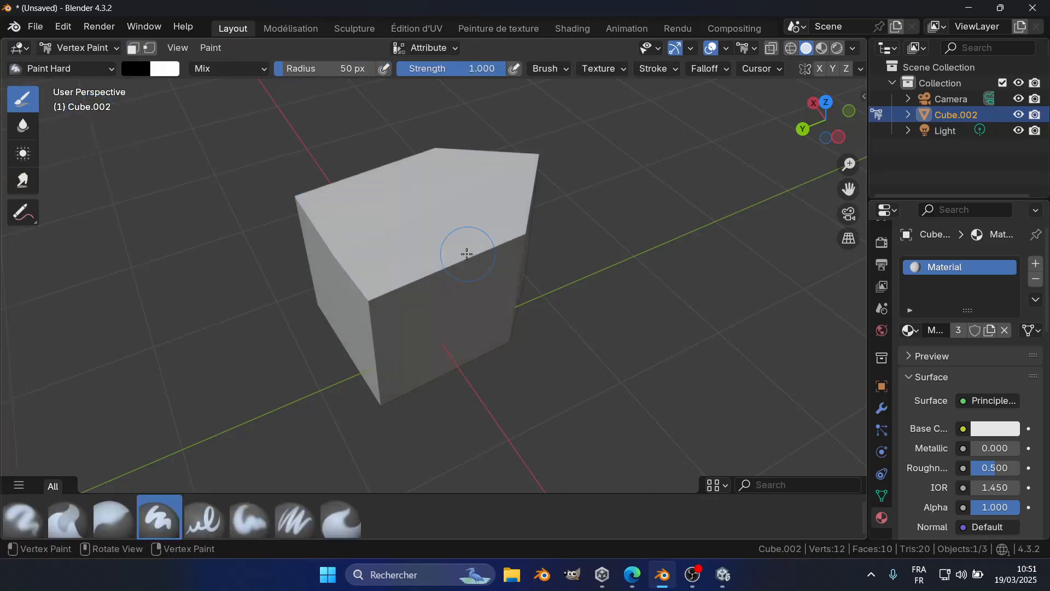
{"action": "left_click", "coordinate": [393, 304]}
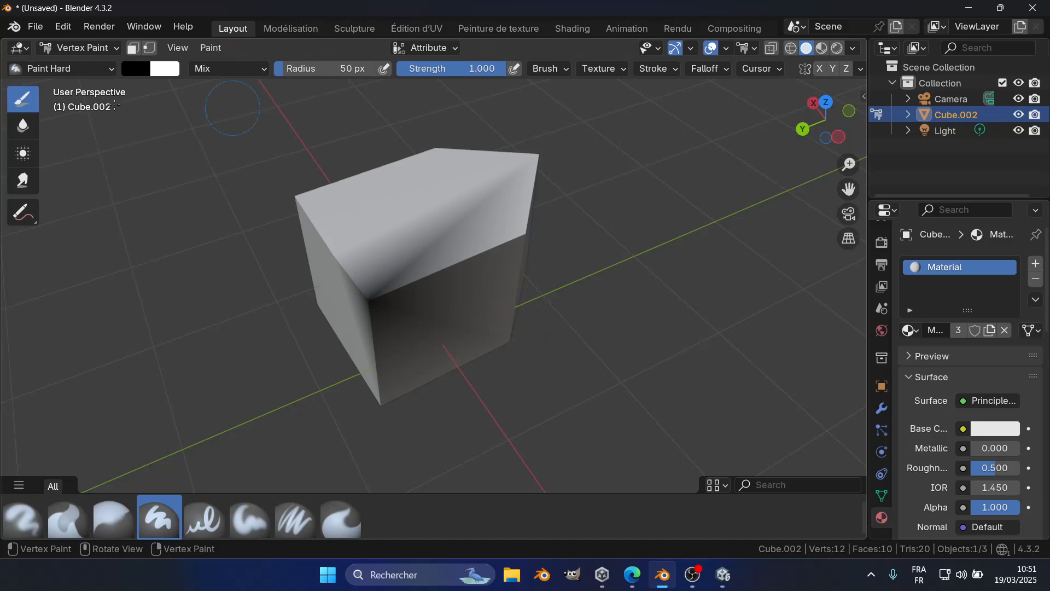
Show the mesh in Weight Paint mode and switch it to Texture Paint mode
{"action": "left_click", "coordinate": [65, 49]}
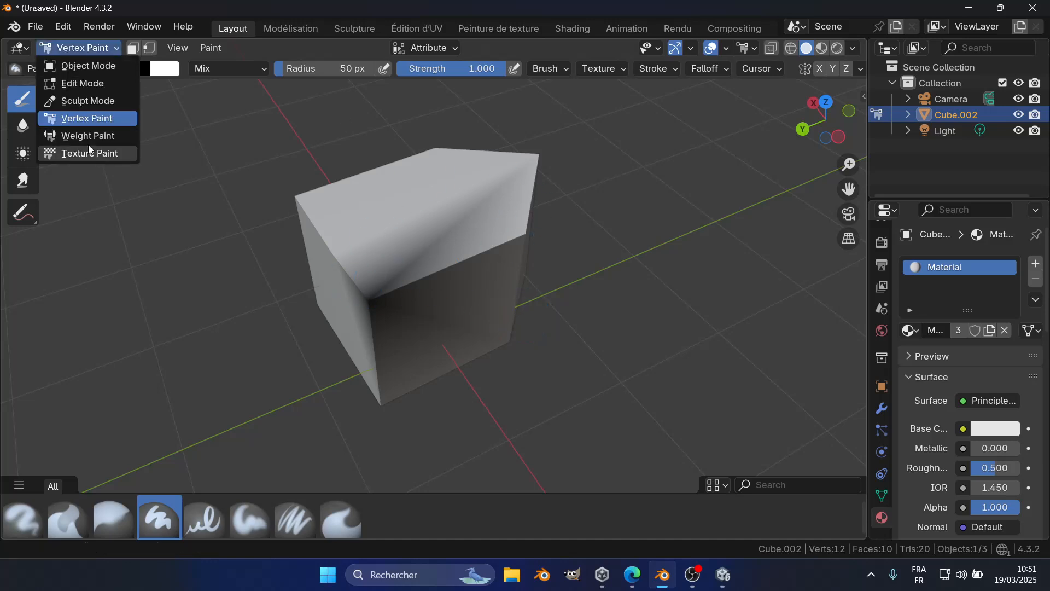
{"action": "left_click", "coordinate": [92, 141]}
{"action": "left_click", "coordinate": [80, 47]}
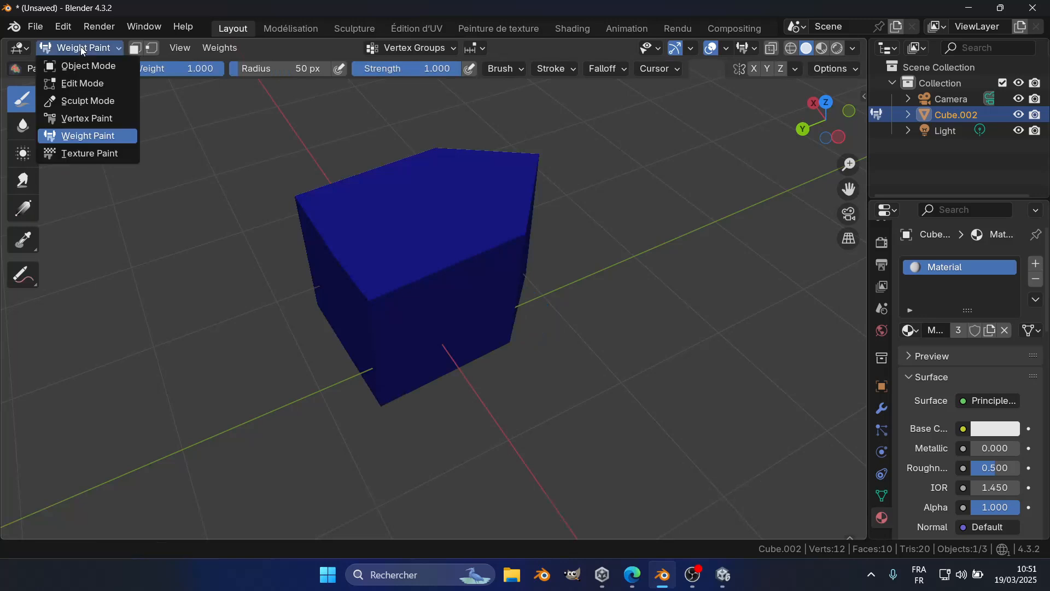
{"action": "left_click", "coordinate": [92, 153]}
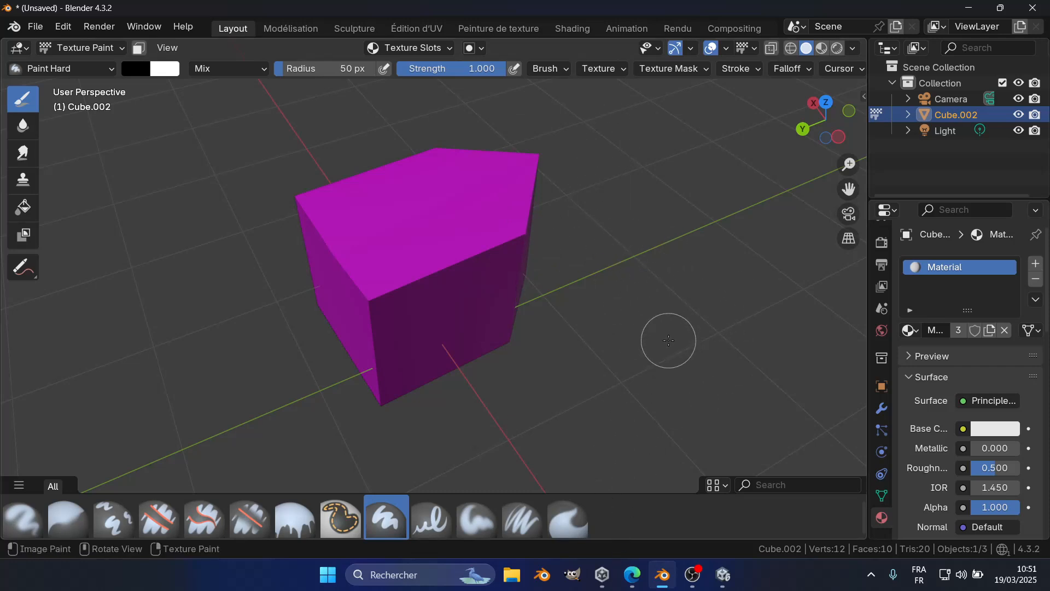
{"action": "left_click", "coordinate": [95, 49]}
{"action": "left_click", "coordinate": [82, 48]}
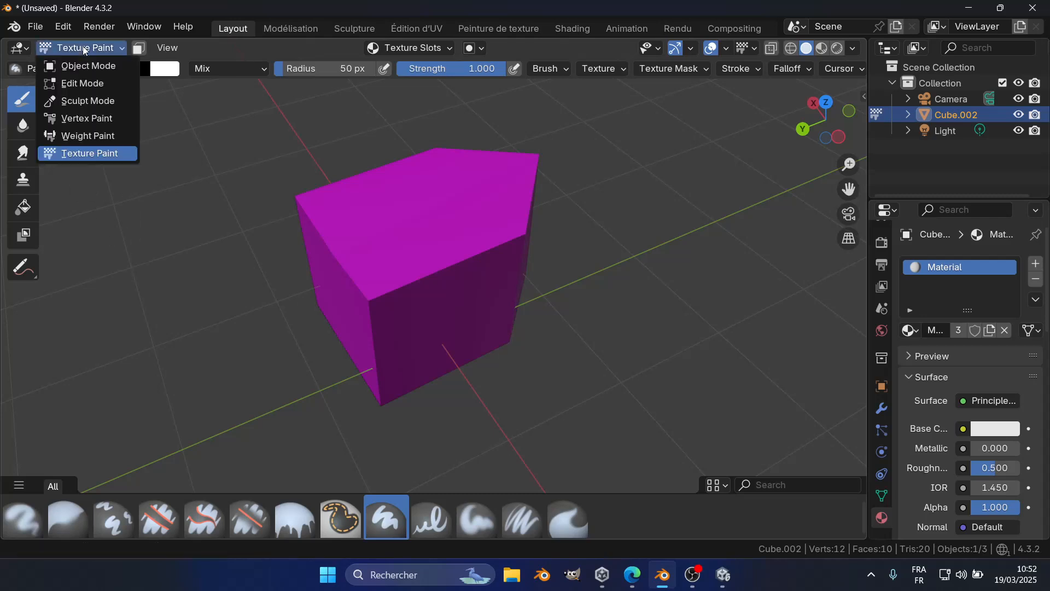
{"action": "scroll", "coordinate": [225, 294], "scroll_direction": "down", "scroll_amount": 2}
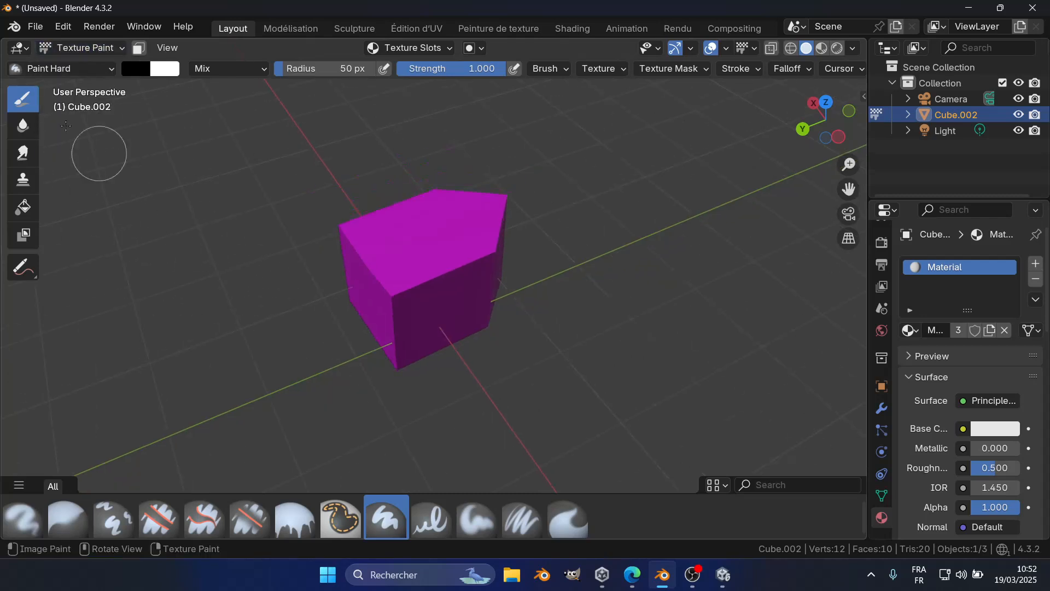
{"action": "scroll", "coordinate": [403, 241], "scroll_direction": "down", "scroll_amount": 1}
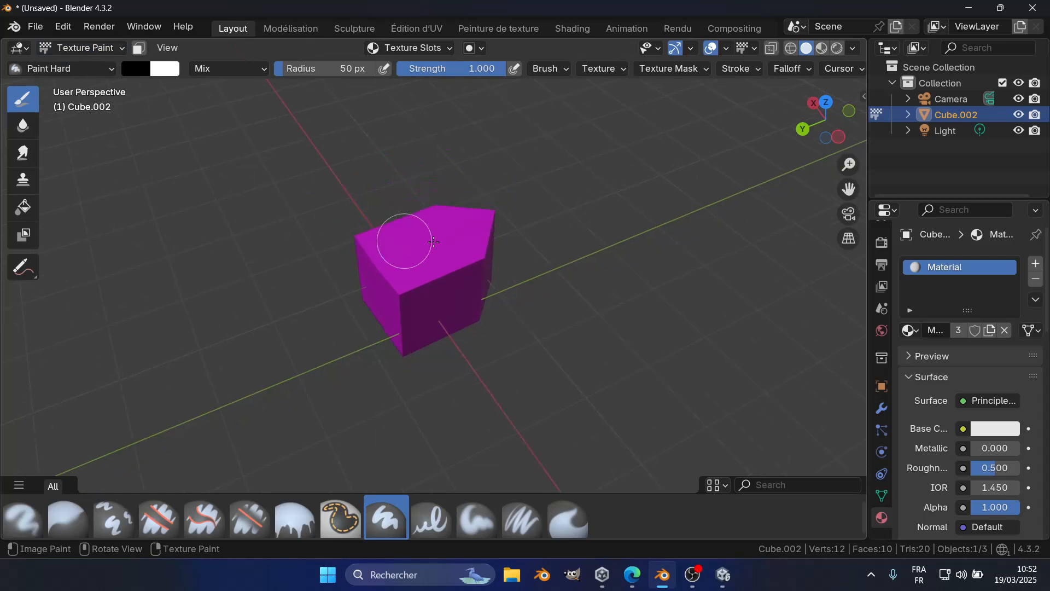
Return the mesh to Object Mode and show the interaction modes available for it
{"action": "left_click", "coordinate": [69, 48]}
{"action": "left_click", "coordinate": [85, 65]}
{"action": "middle_click_drag", "start_coordinate": [444, 297], "coordinate": [473, 284]}
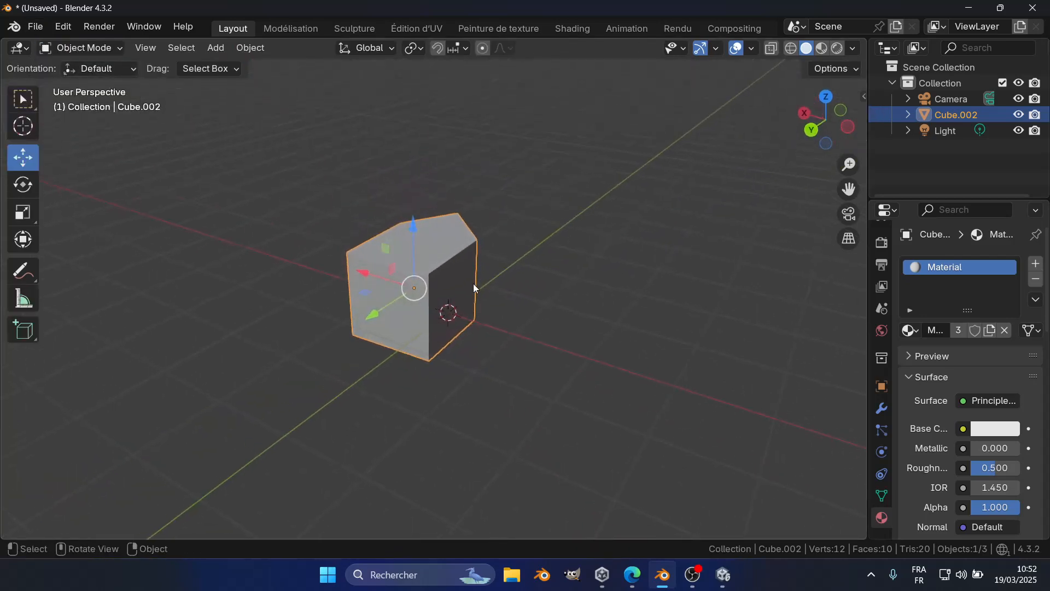
{"action": "left_click", "coordinate": [85, 48]}
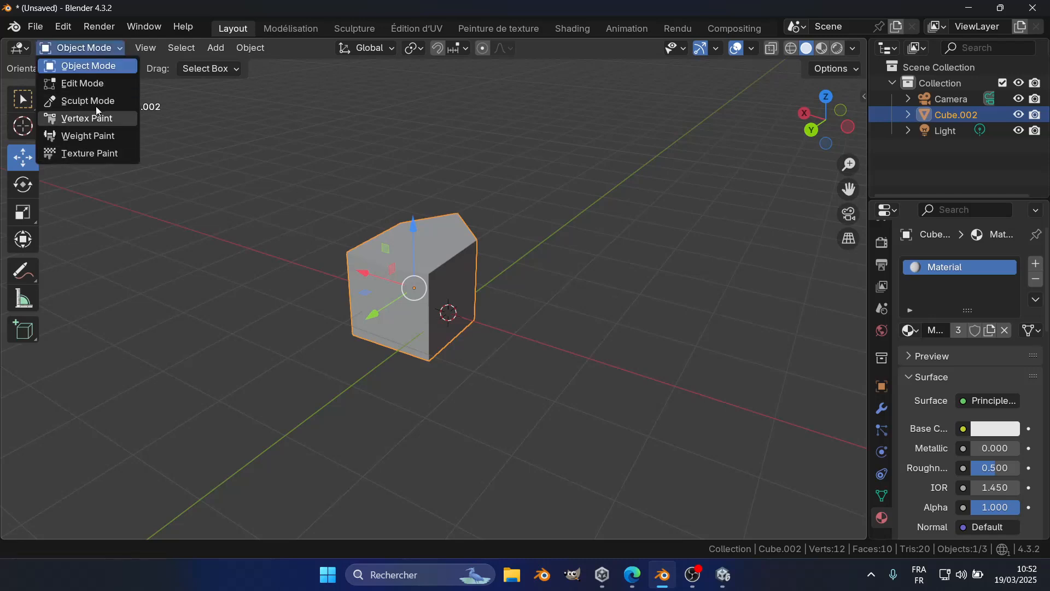
{"action": "left_click", "coordinate": [500, 336]}
{"action": "left_click", "coordinate": [419, 296]}
Select the light and the camera in turn and check which interaction modes each one offers
{"action": "scroll", "coordinate": [650, 188], "scroll_direction": "down", "scroll_amount": 8}
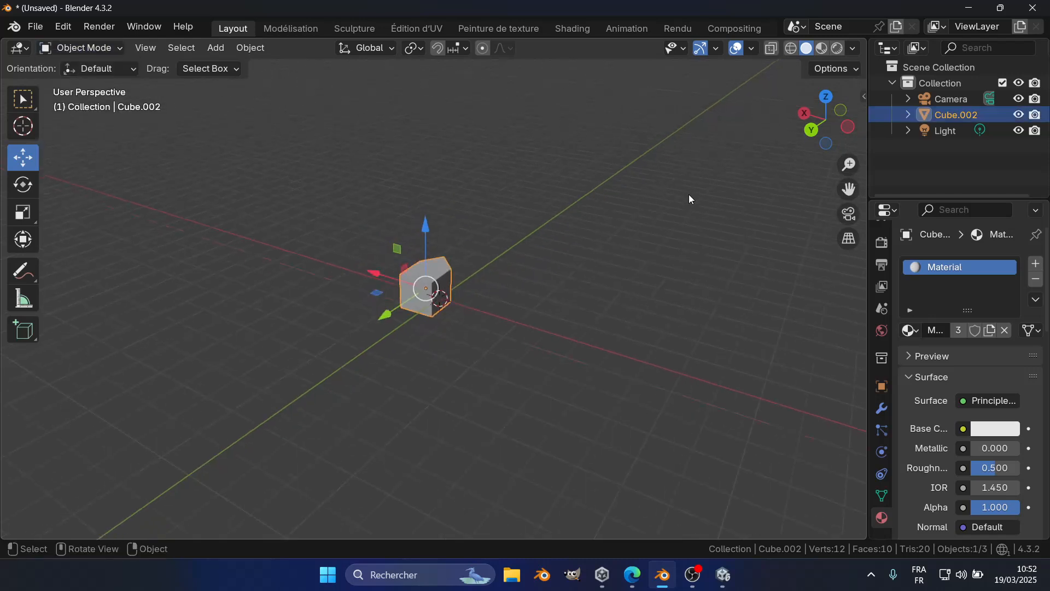
{"action": "left_click", "coordinate": [346, 120]}
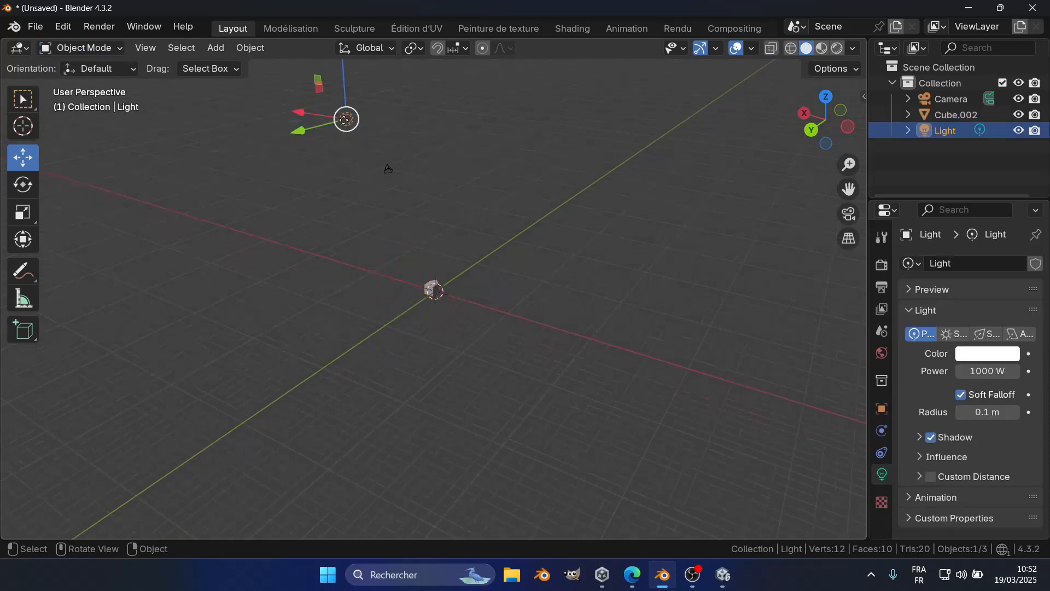
{"action": "left_click", "coordinate": [82, 48]}
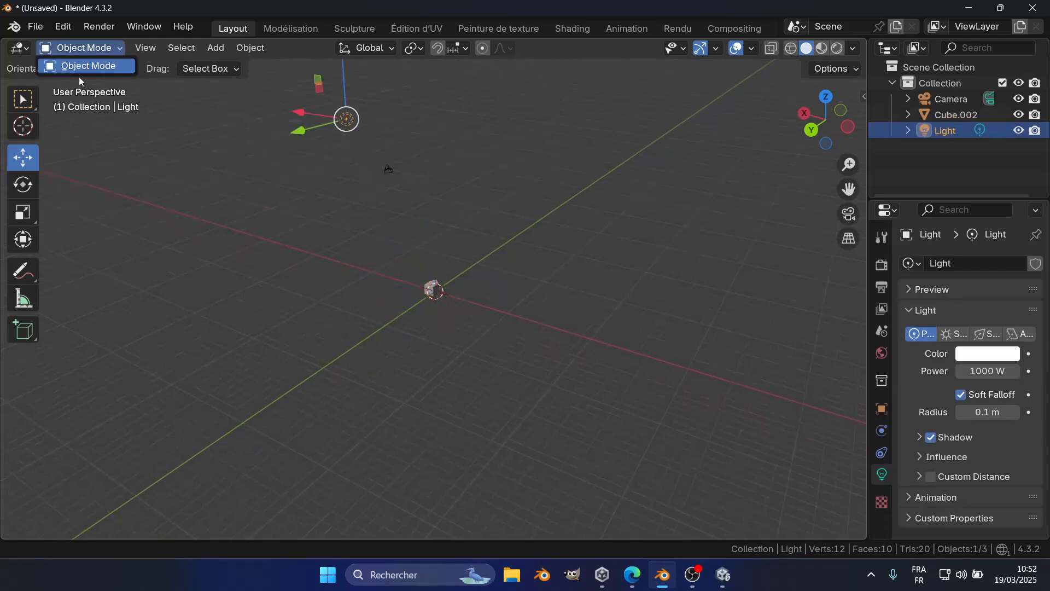
{"action": "left_click", "coordinate": [388, 169]}
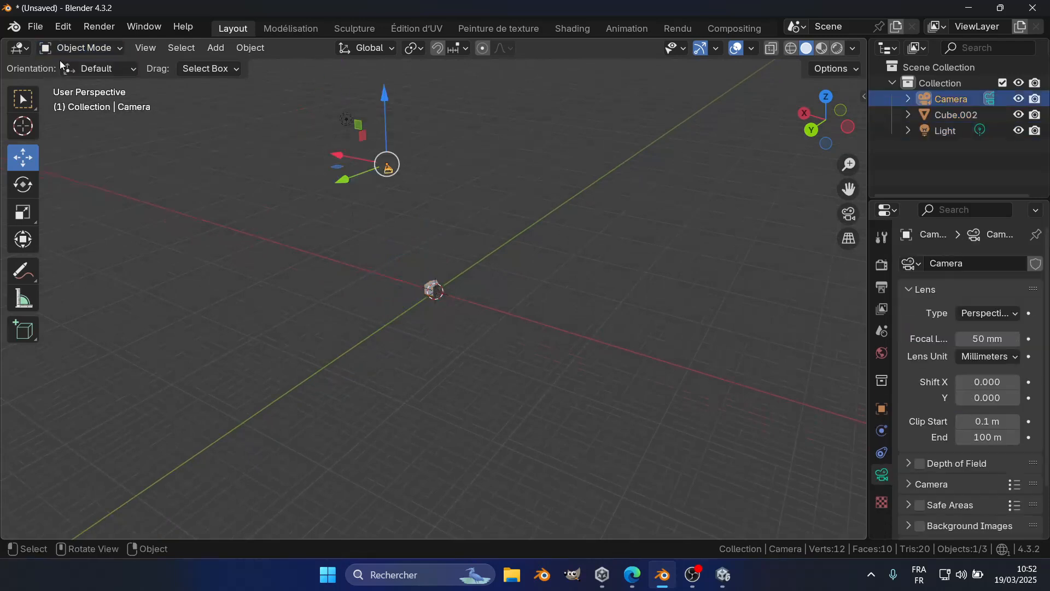
{"action": "left_click", "coordinate": [75, 48]}
{"action": "left_click", "coordinate": [524, 244]}
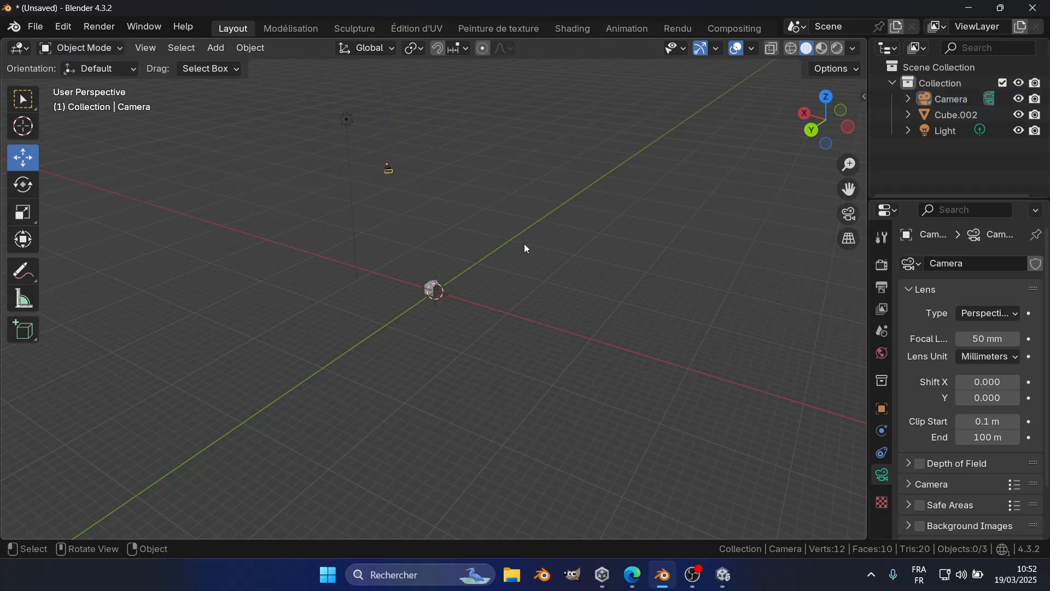
Add a single-bone armature at the scene origin
{"action": "scroll", "coordinate": [525, 245], "scroll_direction": "up", "scroll_amount": 4}
{"action": "key", "text": "shift+a"}
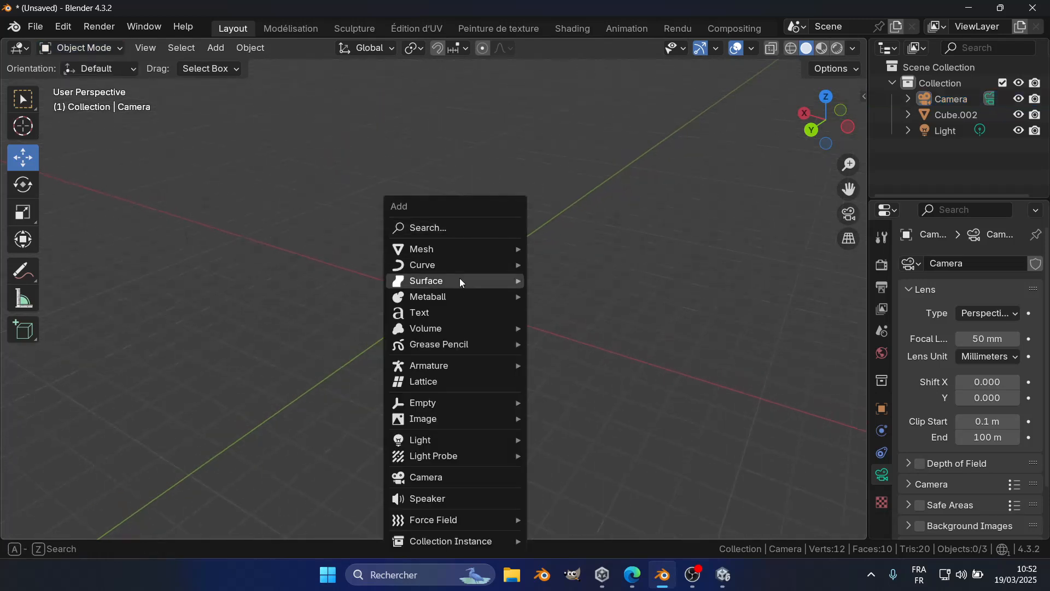
{"action": "mouse_move", "coordinate": [449, 365]}
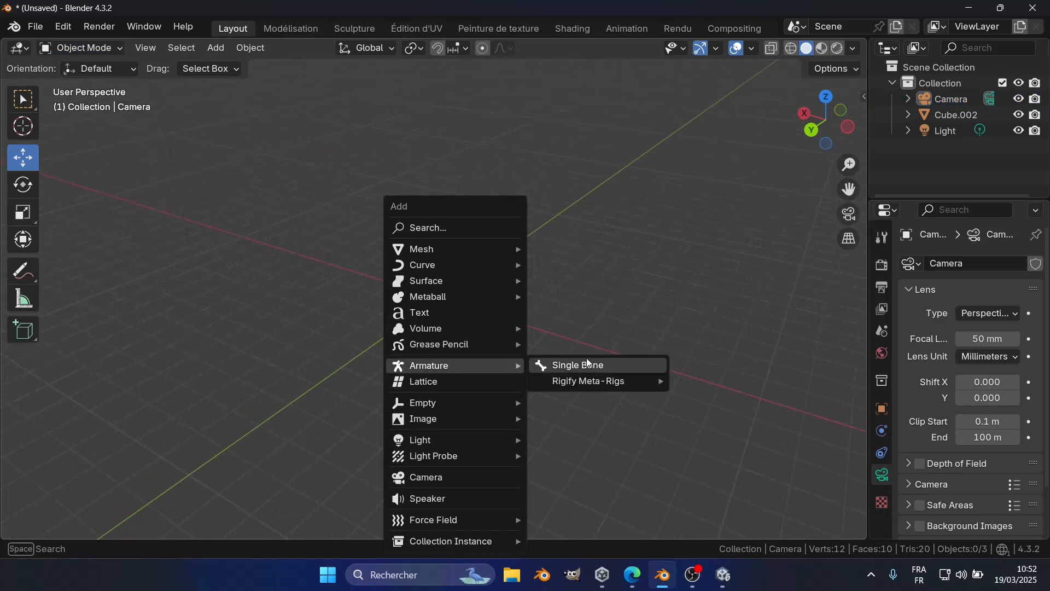
{"action": "left_click", "coordinate": [593, 358]}
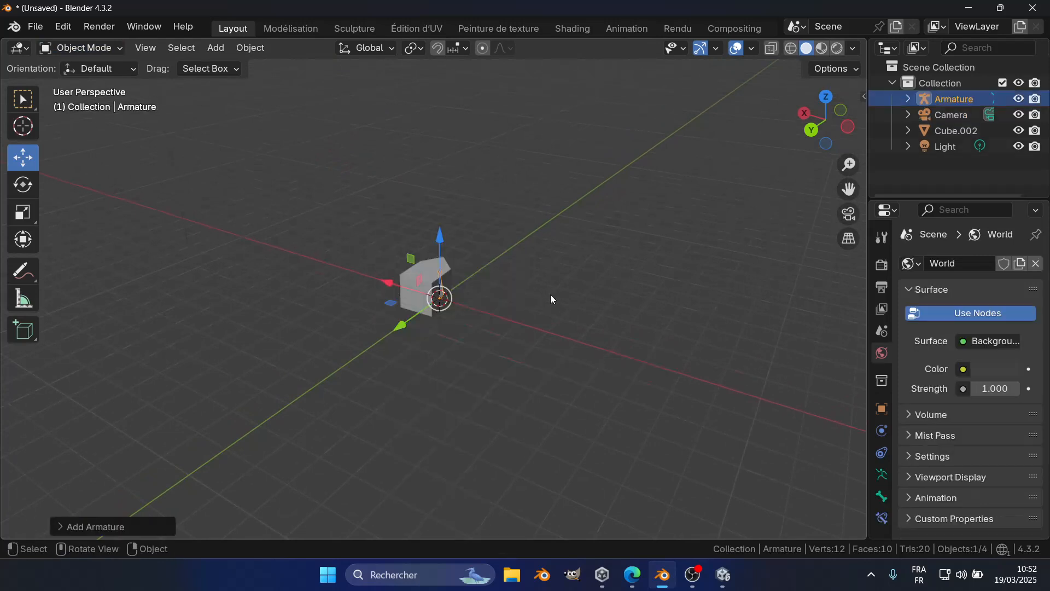
Move the armature out of the mesh along the X axis and place it a short distance beside it
{"action": "scroll", "coordinate": [551, 294], "scroll_direction": "up", "scroll_amount": 2}
{"action": "key", "text": "g"}
{"action": "left_click_drag", "start_coordinate": [402, 297], "coordinate": [542, 344]}
{"action": "scroll", "coordinate": [558, 347], "scroll_direction": "up", "scroll_amount": 3}
{"action": "middle_click_drag", "start_coordinate": [629, 377], "coordinate": [664, 358]}
{"action": "middle_click_drag", "start_coordinate": [748, 317], "coordinate": [646, 290], "text": "shift"}
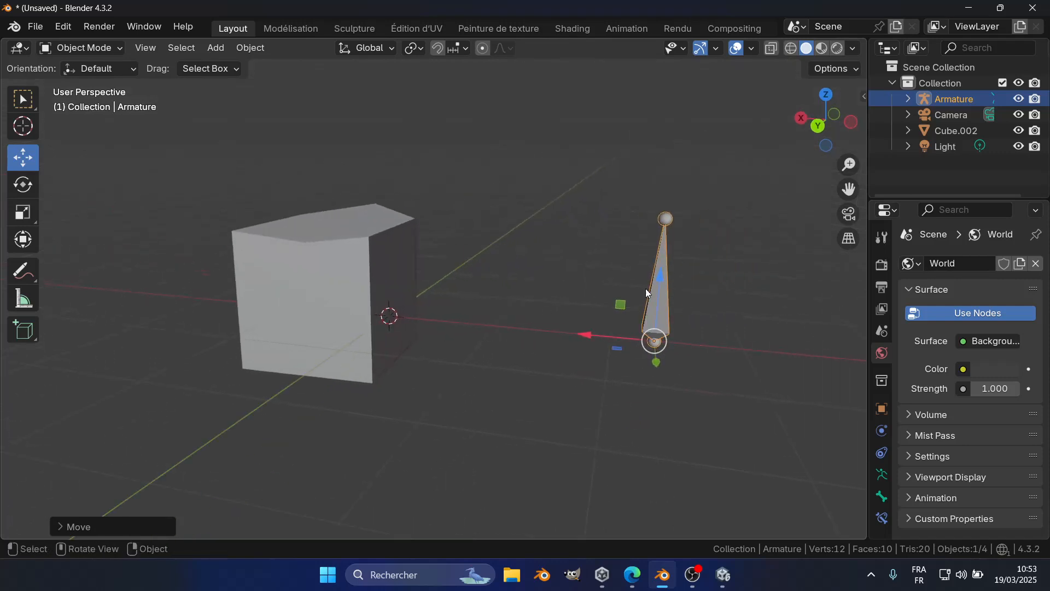
{"action": "left_click_drag", "start_coordinate": [600, 343], "coordinate": [562, 327]}
{"action": "middle_click_drag", "start_coordinate": [562, 328], "coordinate": [551, 346]}
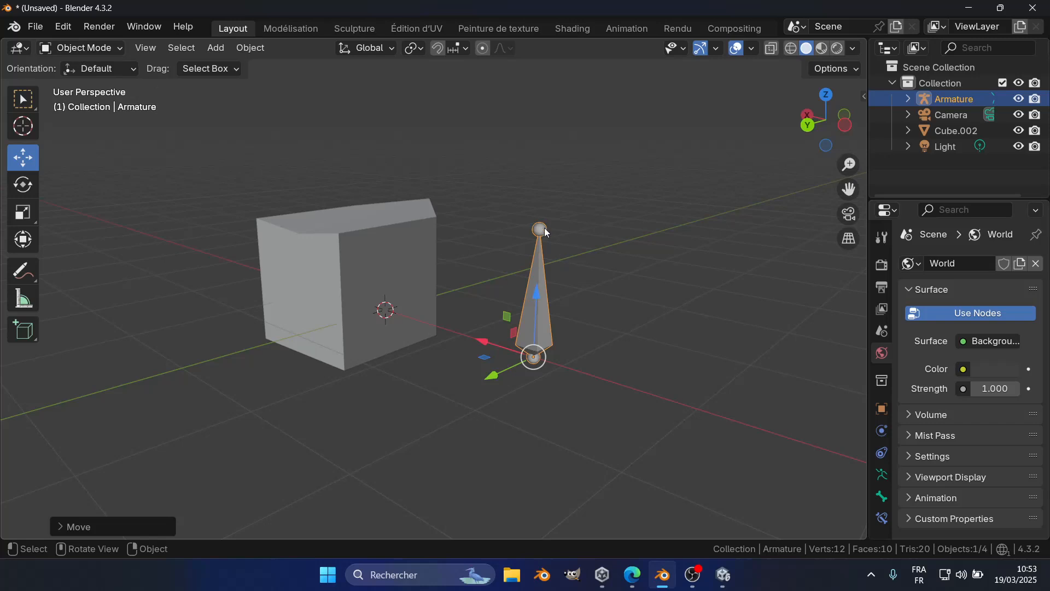
Switch the armature to Pose Mode and select its bone
{"action": "left_click", "coordinate": [100, 47]}
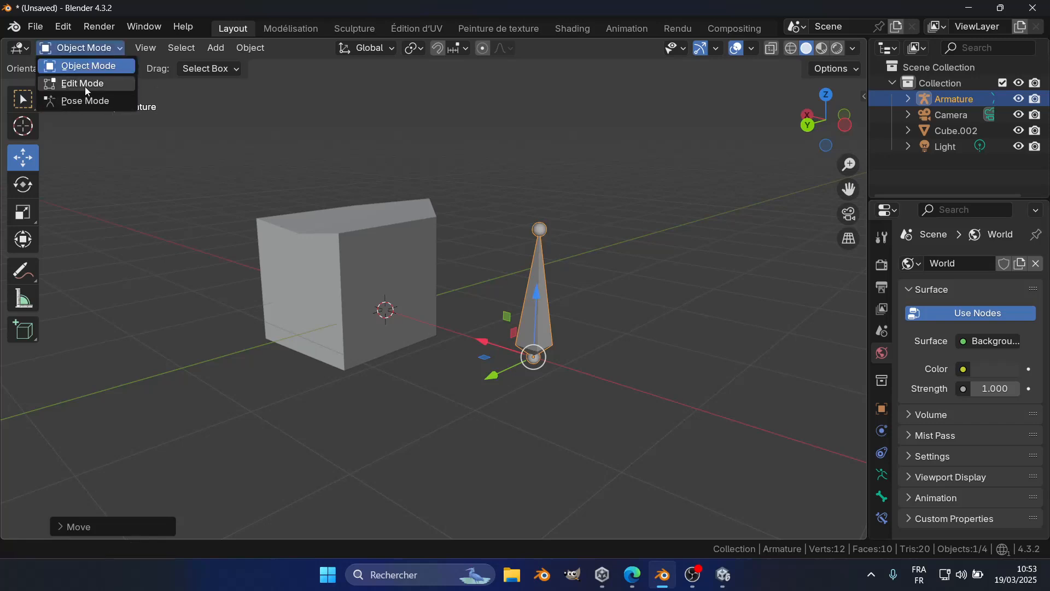
{"action": "left_click", "coordinate": [79, 101]}
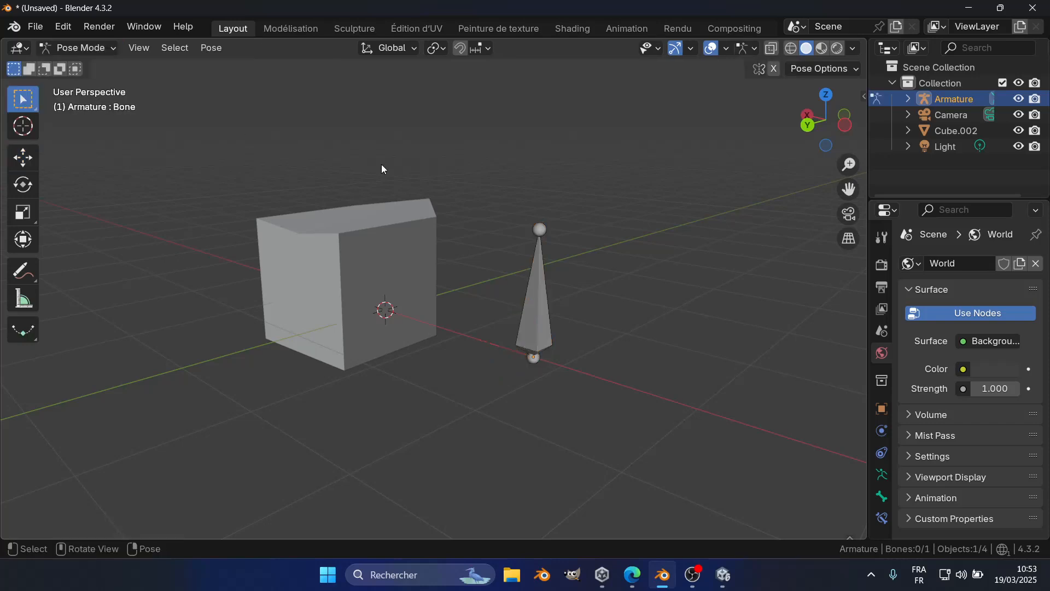
{"action": "left_click", "coordinate": [539, 287]}
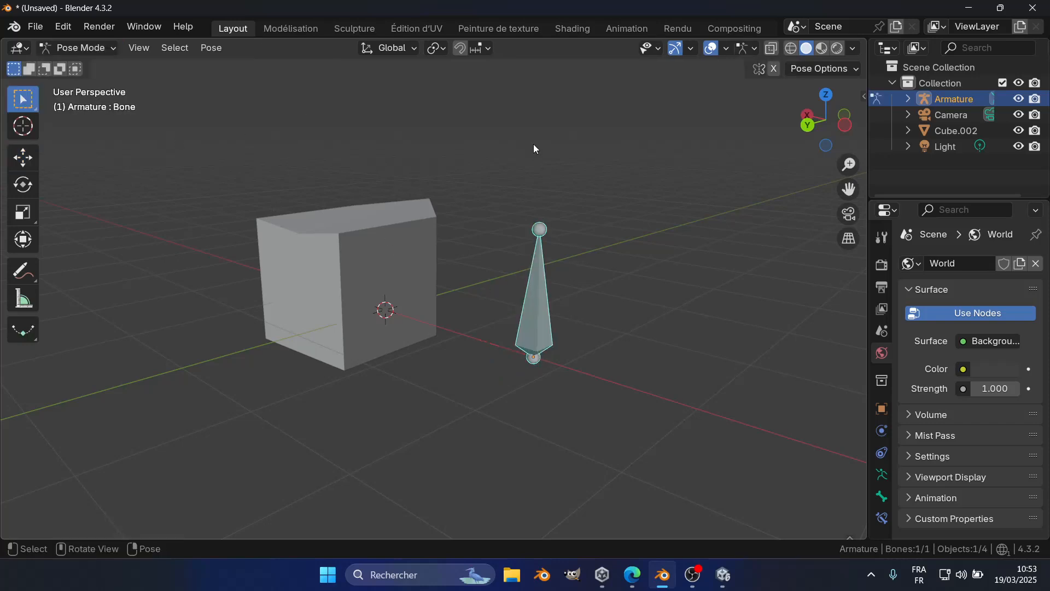
{"action": "middle_click_drag", "start_coordinate": [490, 299], "coordinate": [490, 363]}
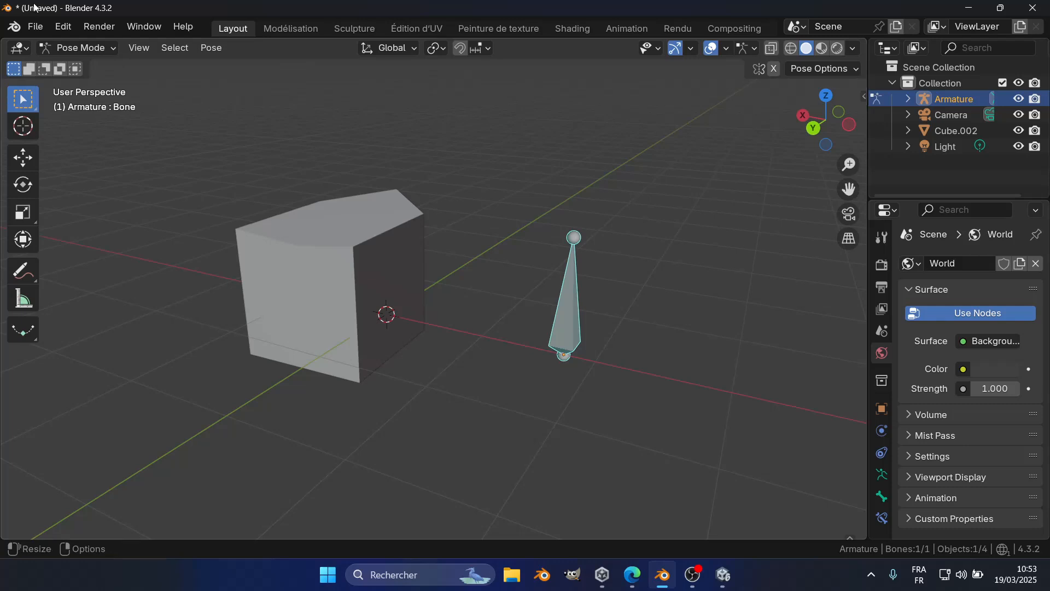
{"action": "left_click", "coordinate": [78, 49]}
{"action": "left_click", "coordinate": [327, 260]}
{"action": "left_click", "coordinate": [581, 297]}
Return the armature to Object Mode and select the cube mesh
{"action": "left_click", "coordinate": [96, 49]}
{"action": "left_click", "coordinate": [60, 64]}
{"action": "left_click", "coordinate": [297, 232]}
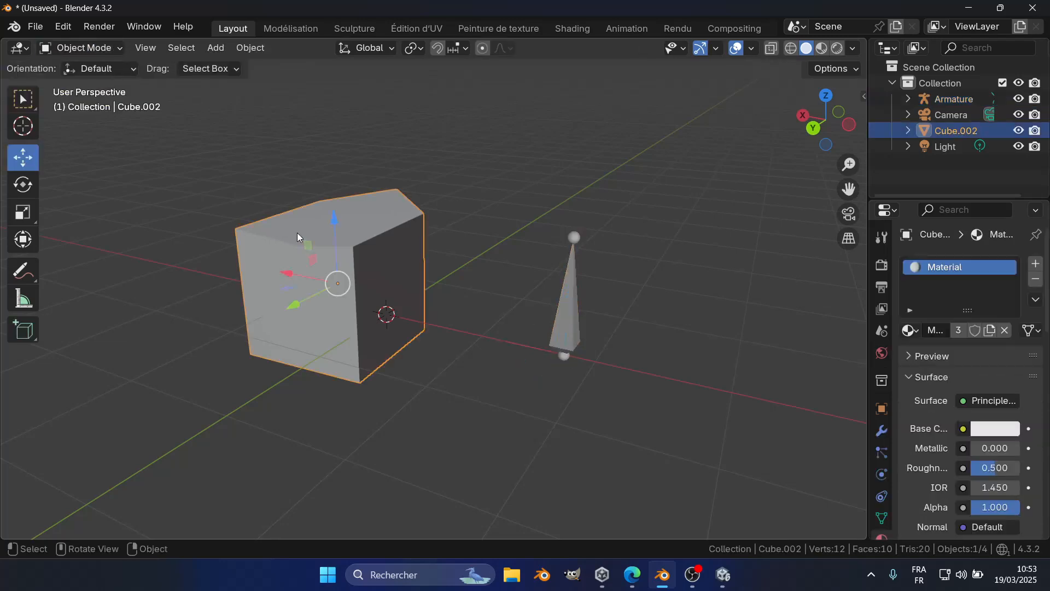
Switch to the lesson page in Edge and view the primitive objects section with its figure
{"action": "key", "text": "alt+Tab"}
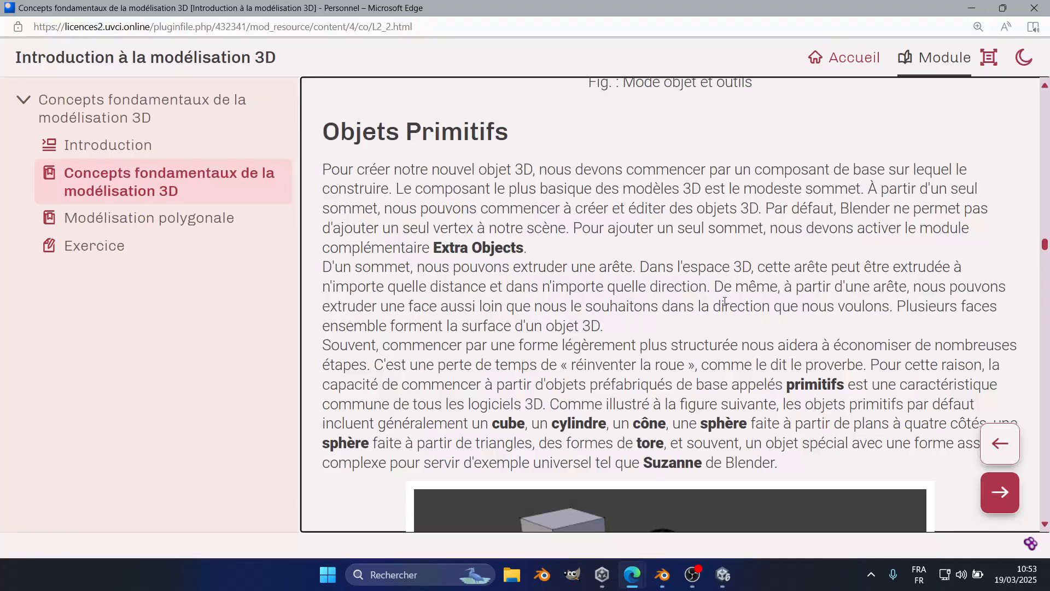
{"action": "scroll", "coordinate": [724, 303], "scroll_direction": "down", "scroll_amount": 5}
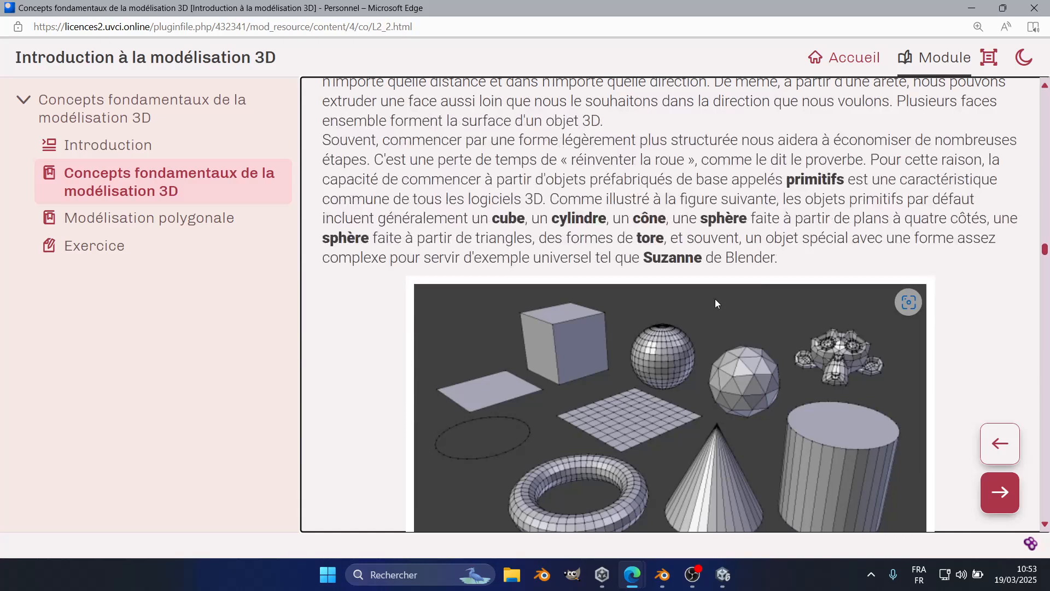
{"action": "scroll", "coordinate": [716, 303], "scroll_direction": "down", "scroll_amount": 2}
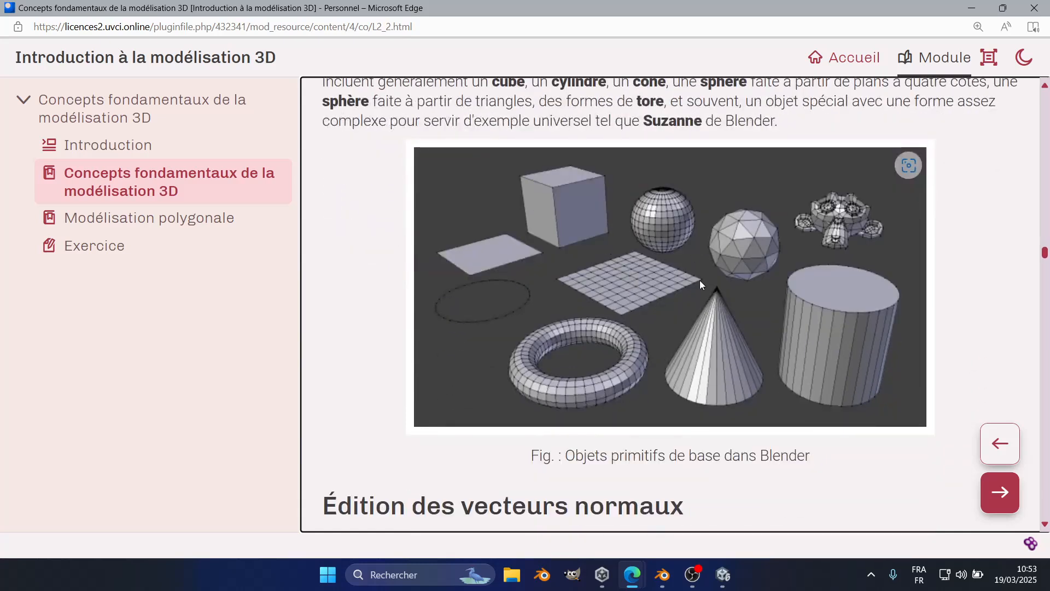
Switch back to Blender and delete the armature and the cube mesh from the scene
{"action": "left_click", "coordinate": [662, 575]}
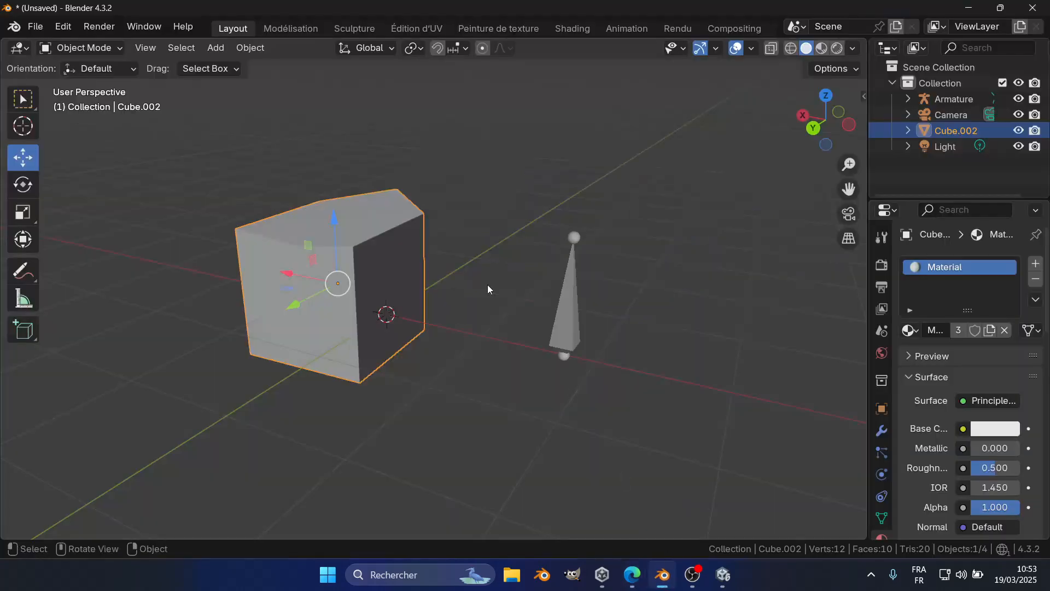
{"action": "left_click", "coordinate": [513, 318]}
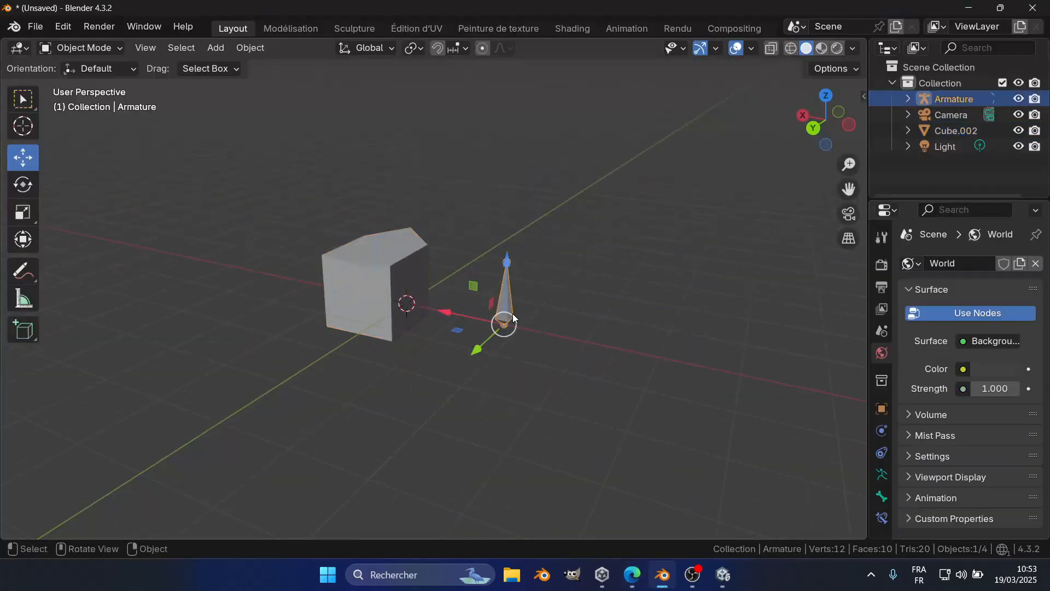
{"action": "key", "text": "Delete"}
{"action": "left_click", "coordinate": [407, 298]}
{"action": "middle_click_drag", "start_coordinate": [408, 298], "coordinate": [483, 350]}
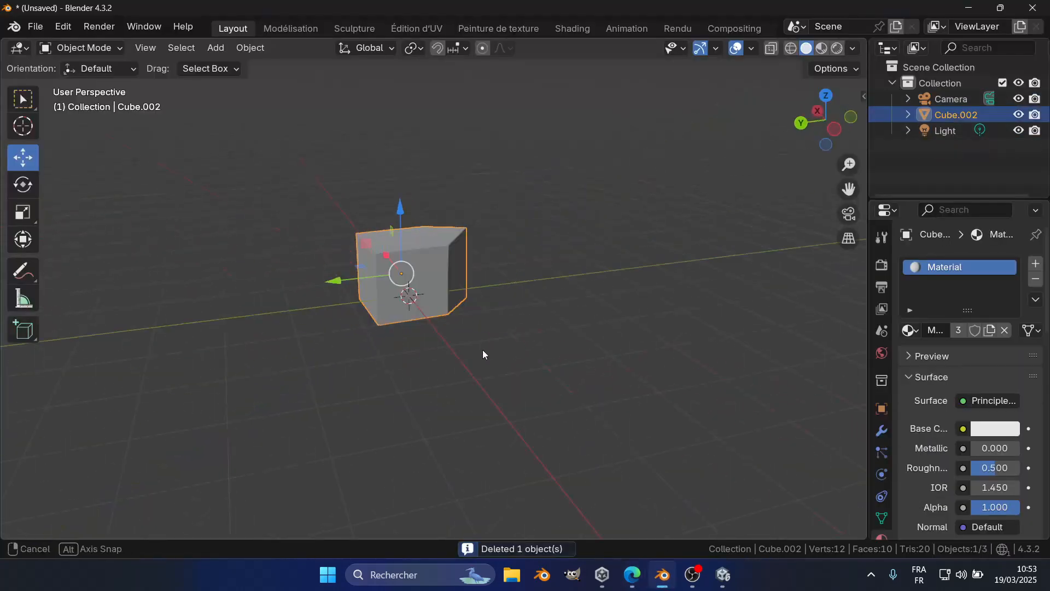
{"action": "key", "text": "Delete"}
{"action": "middle_click_drag", "start_coordinate": [410, 208], "coordinate": [418, 208], "text": "shift"}
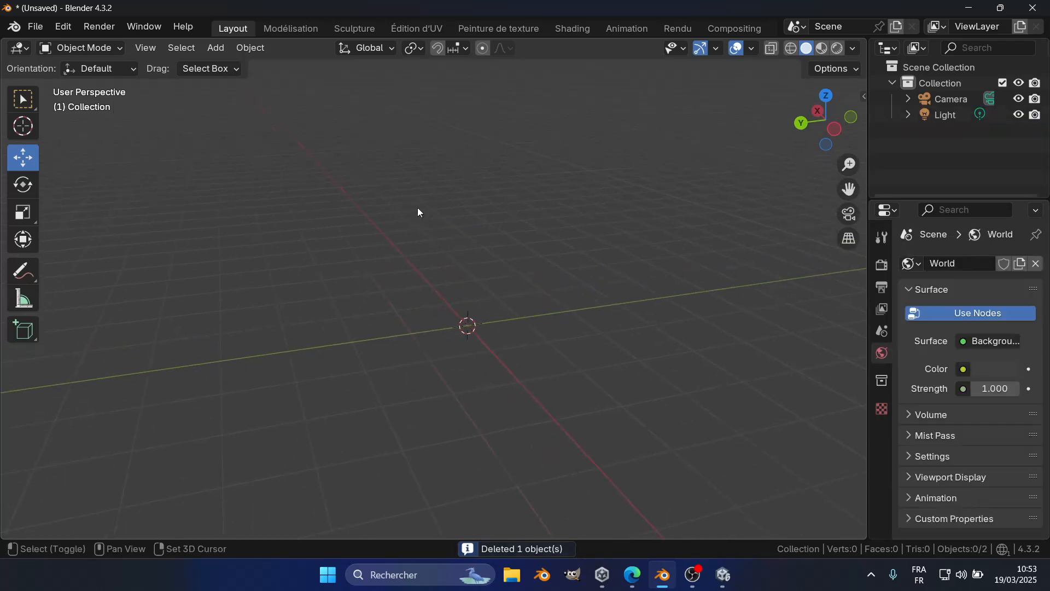
Set the interface language to Français in the preferences and close them
{"action": "left_click", "coordinate": [215, 48]}
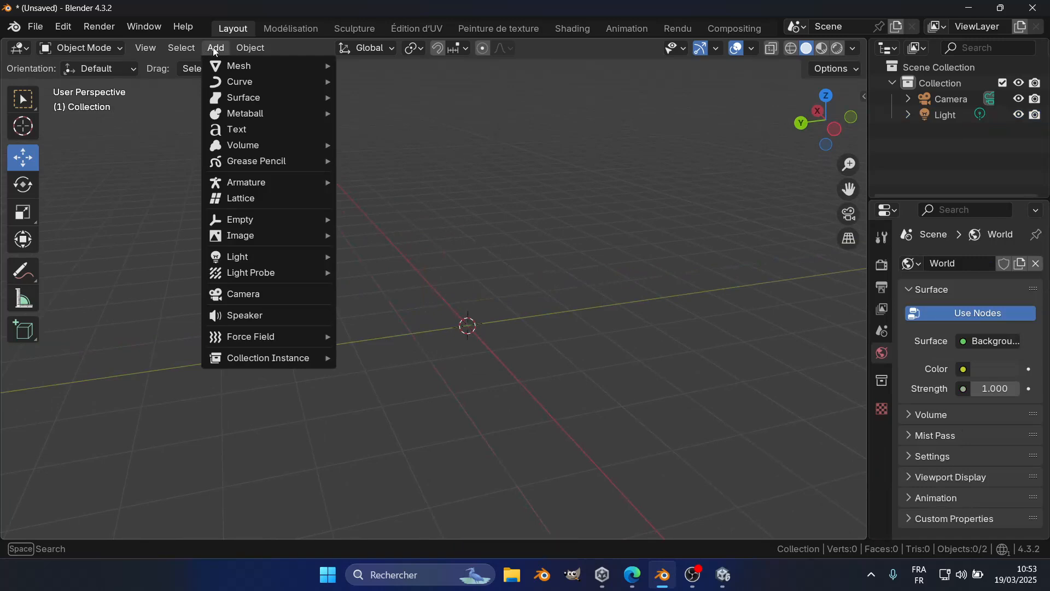
{"action": "left_click", "coordinate": [63, 26]}
{"action": "left_click", "coordinate": [113, 231]}
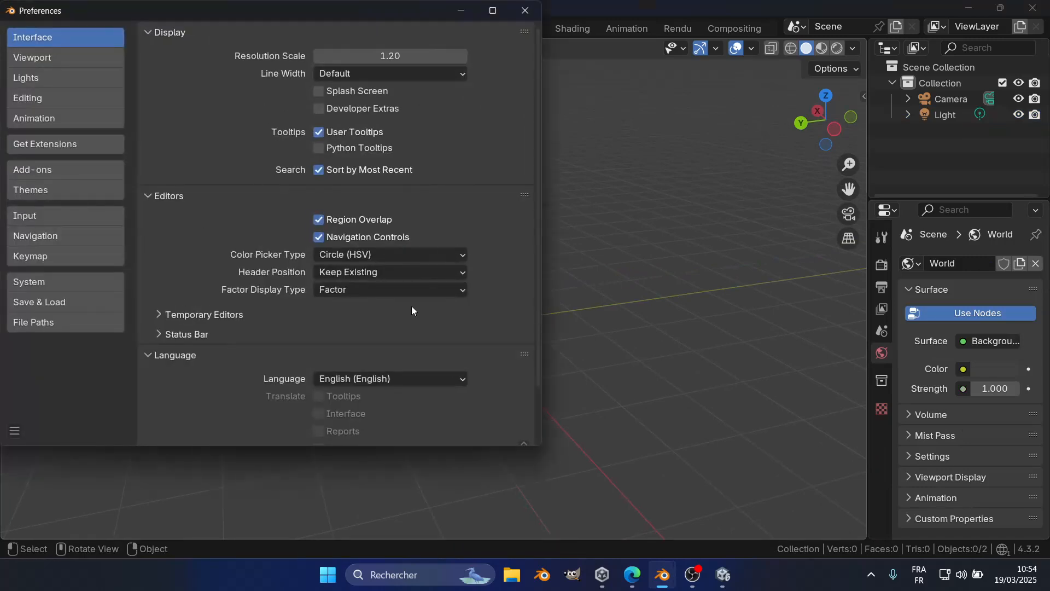
{"action": "left_click", "coordinate": [393, 379]}
{"action": "key", "text": "f"}
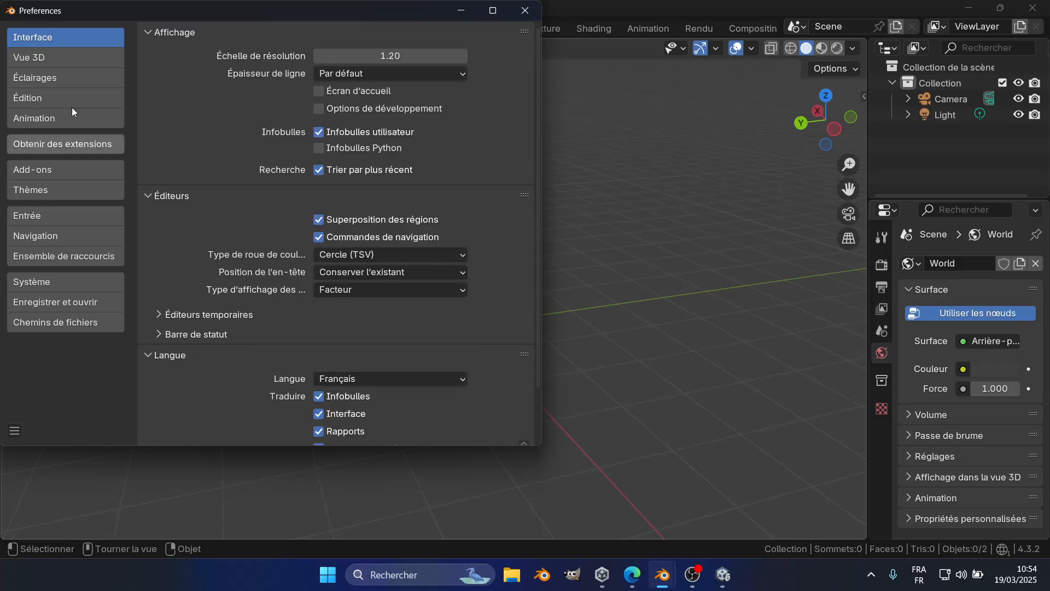
{"action": "left_click", "coordinate": [523, 11]}
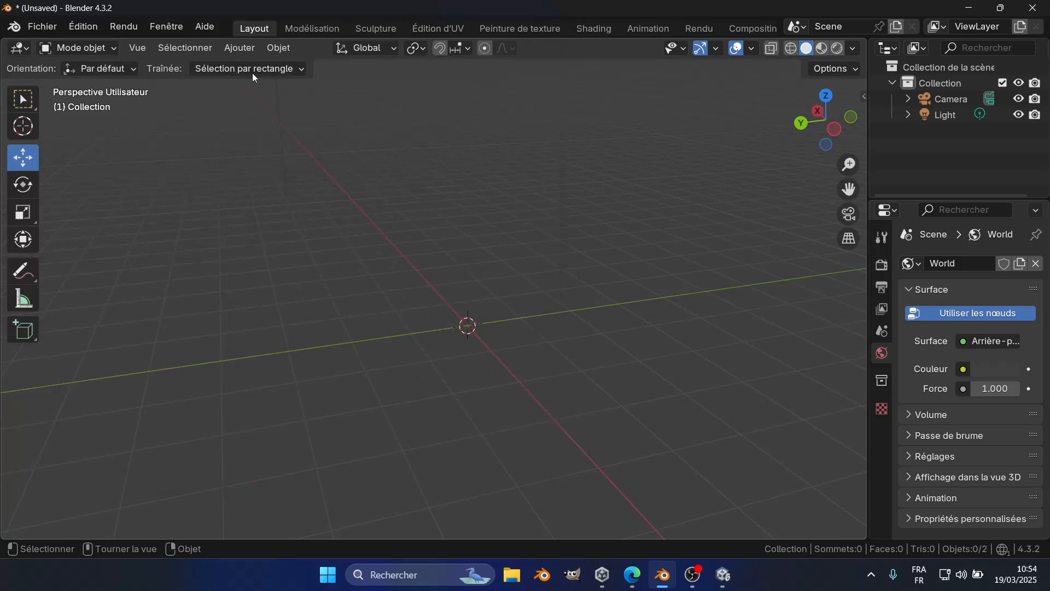
Show the categories of objects that can be added to the scene
{"action": "left_click", "coordinate": [248, 48]}
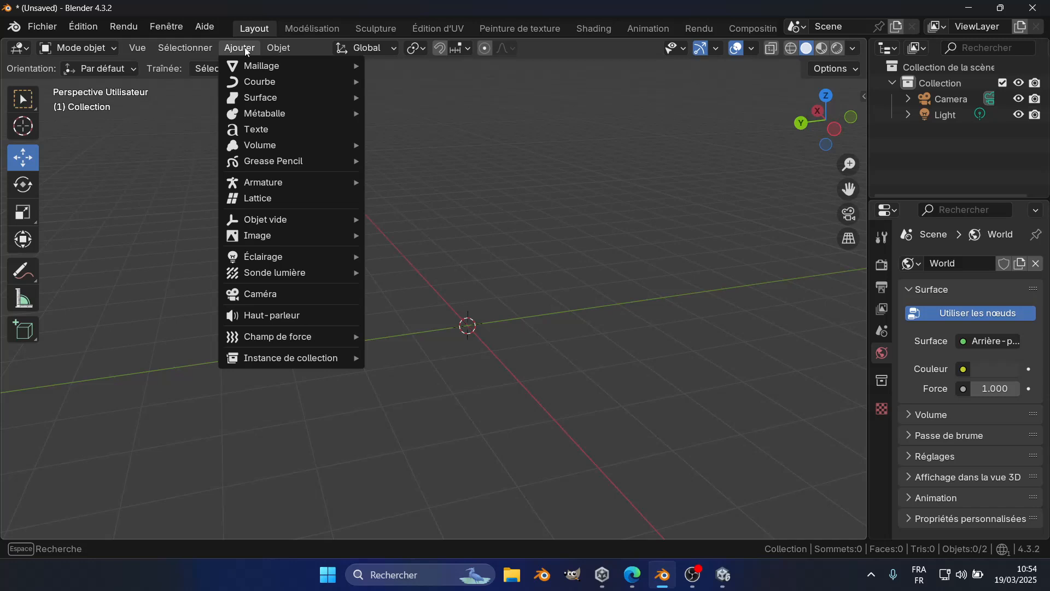
{"action": "left_click", "coordinate": [241, 49]}
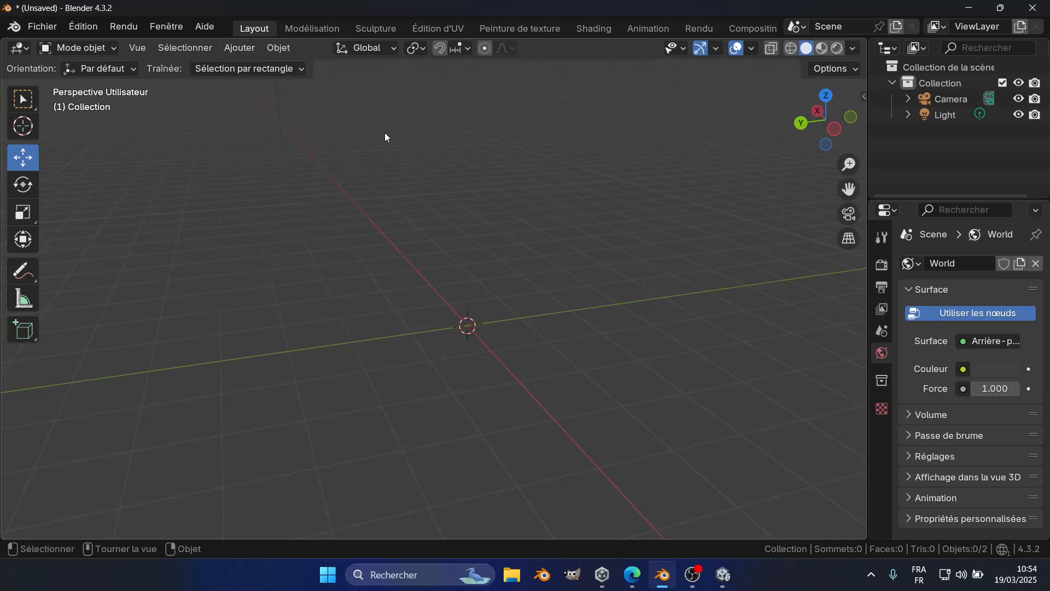
{"action": "middle_click_drag", "start_coordinate": [510, 203], "coordinate": [495, 291]}
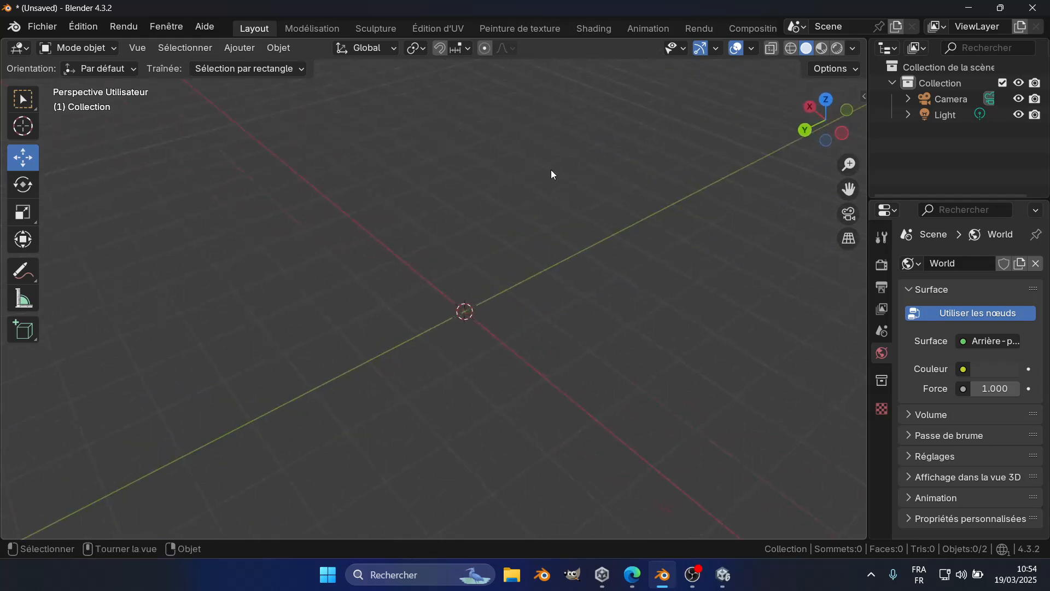
{"action": "middle_click_drag", "start_coordinate": [536, 244], "coordinate": [481, 241]}
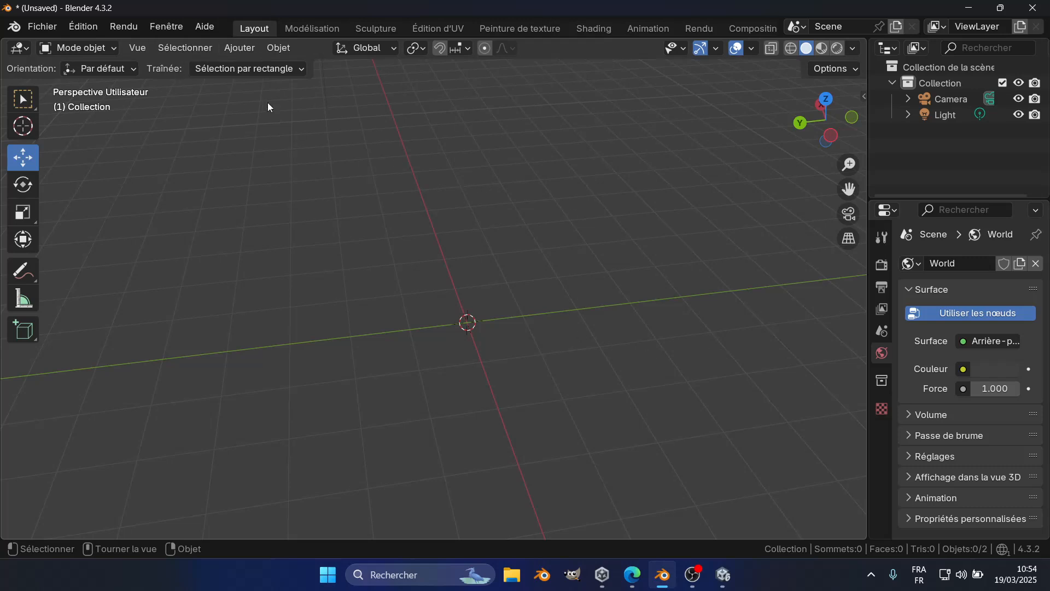
Add a plane mesh to the scene and move it along the Y axis away from the origin
{"action": "left_click", "coordinate": [244, 49]}
{"action": "mouse_move", "coordinate": [199, 52]}
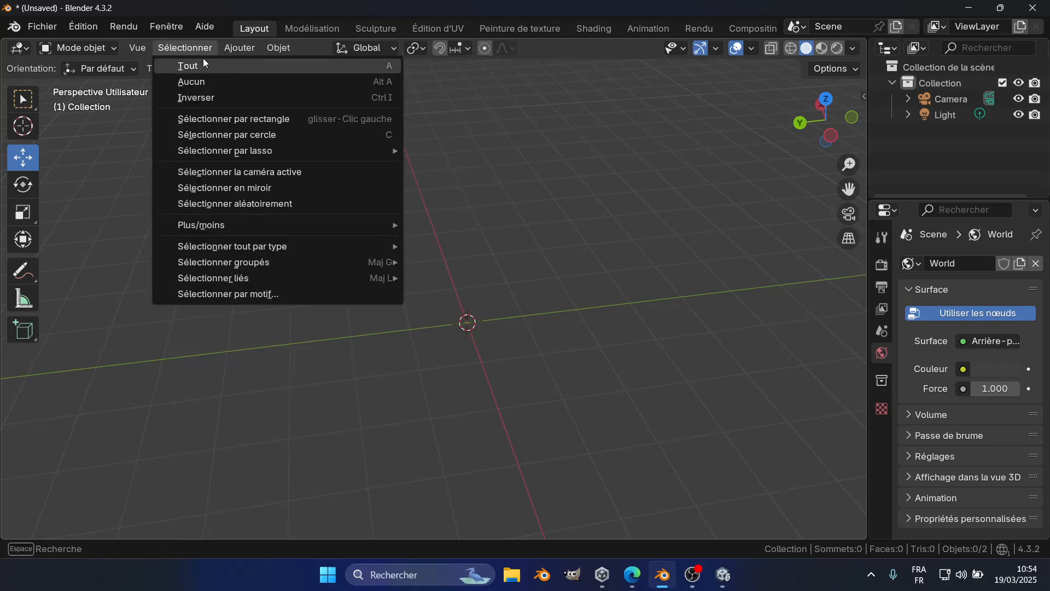
{"action": "left_click", "coordinate": [249, 51]}
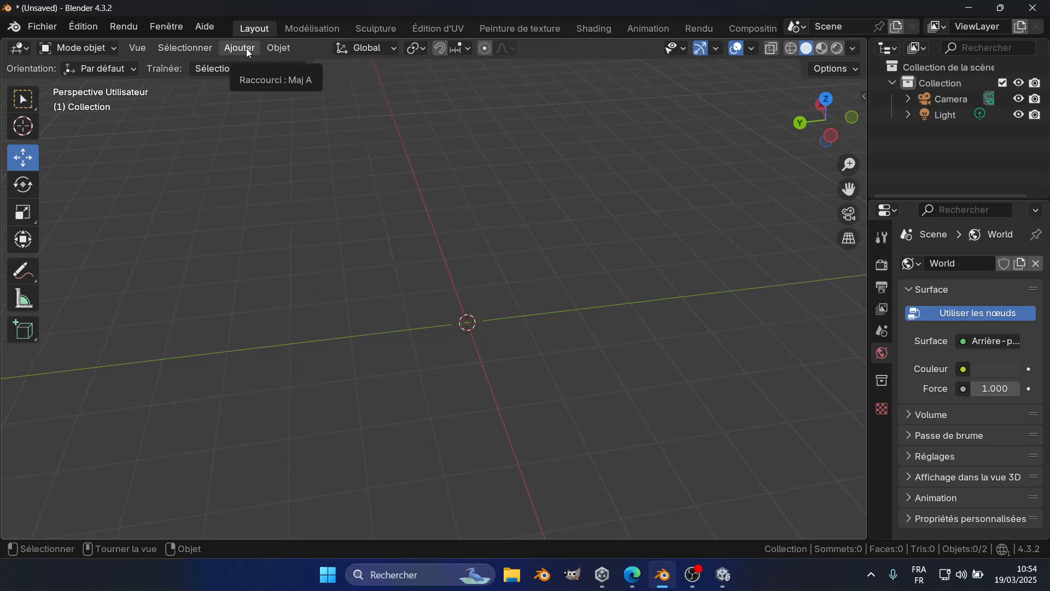
{"action": "left_click", "coordinate": [244, 48]}
{"action": "mouse_move", "coordinate": [268, 74]}
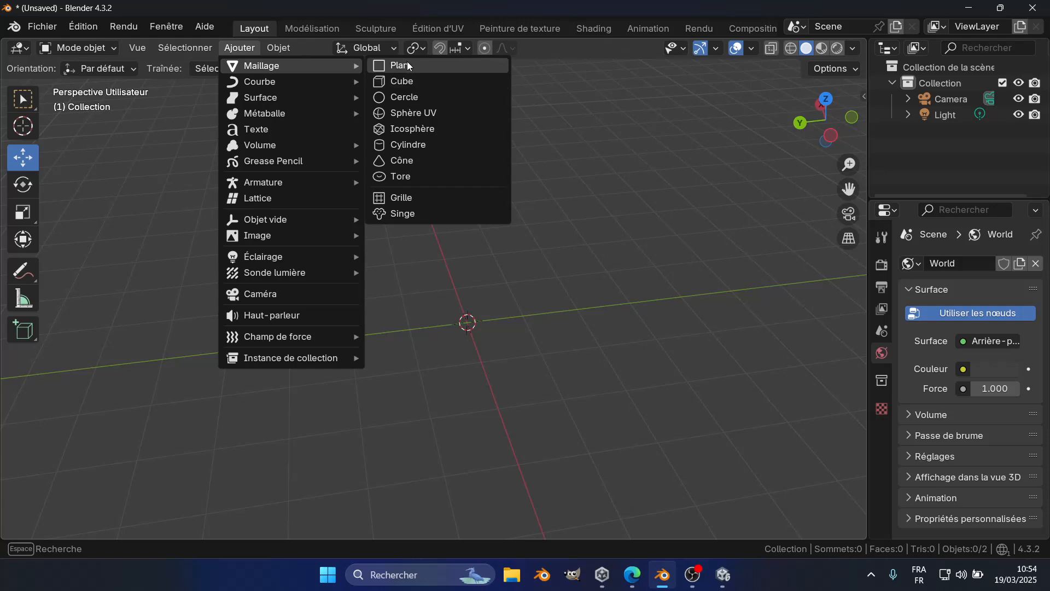
{"action": "left_click", "coordinate": [408, 66]}
{"action": "middle_click_drag", "start_coordinate": [579, 239], "coordinate": [553, 367]}
{"action": "left_click_drag", "start_coordinate": [412, 342], "coordinate": [40, 420]}
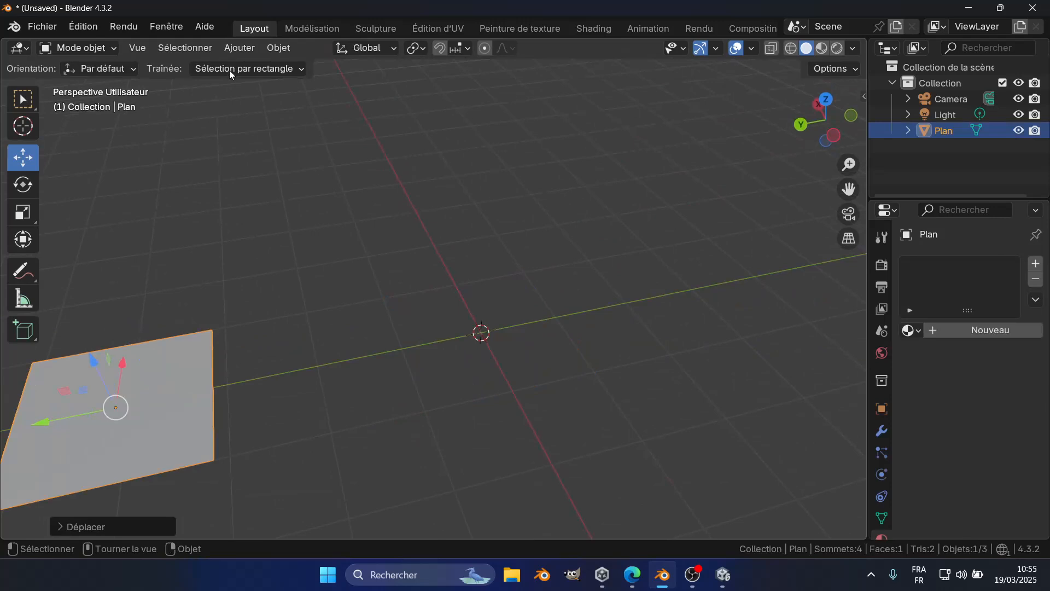
Add a circle mesh at the origin
{"action": "left_click", "coordinate": [239, 47]}
{"action": "mouse_move", "coordinate": [298, 68]}
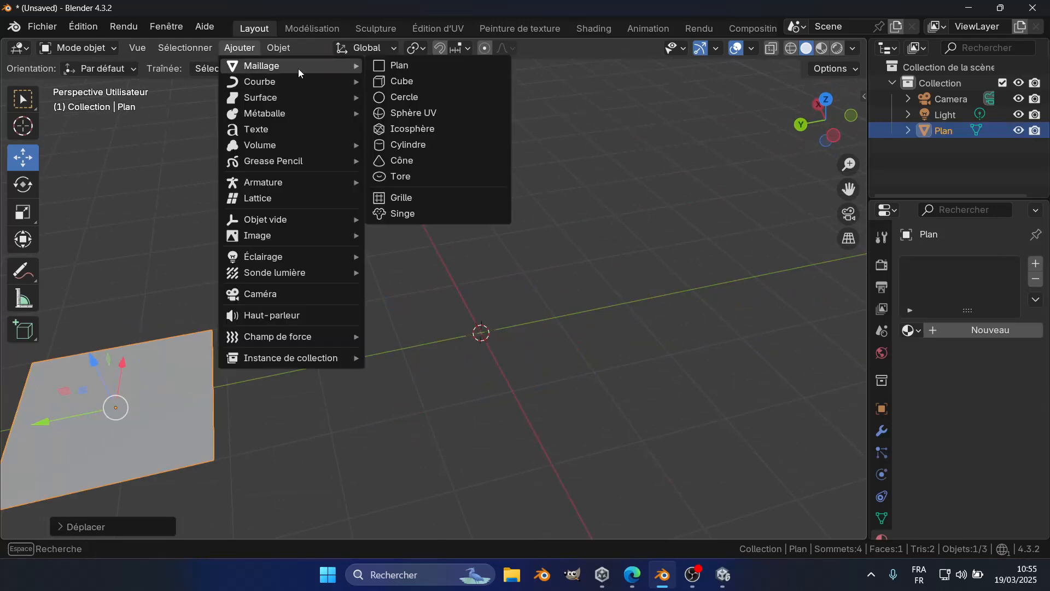
{"action": "left_click", "coordinate": [419, 97]}
Add a UV sphere and move it along the Y axis to the opposite side from the plane
{"action": "left_click", "coordinate": [240, 48]}
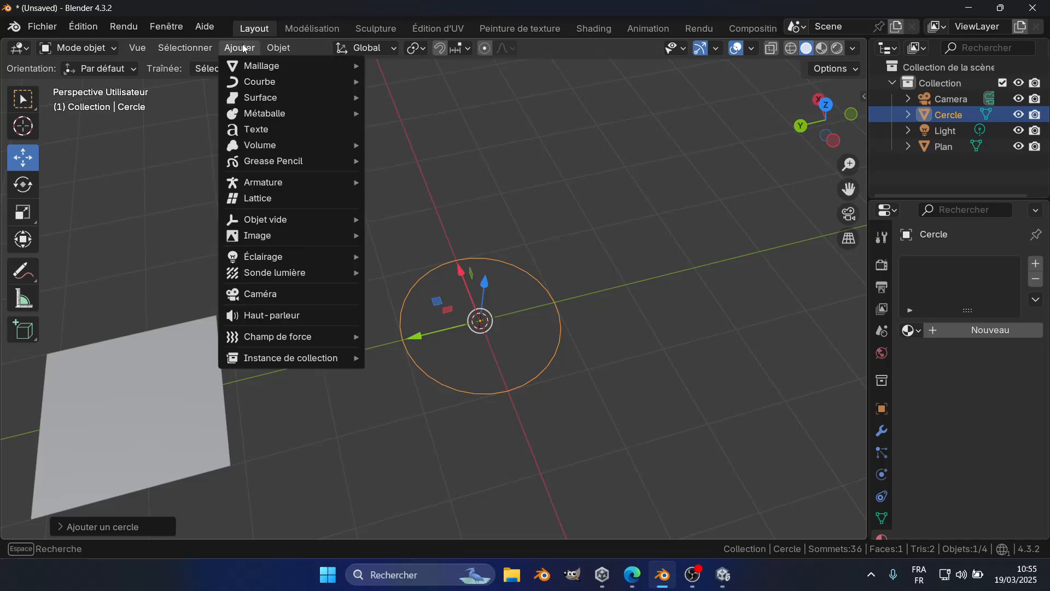
{"action": "mouse_move", "coordinate": [315, 64]}
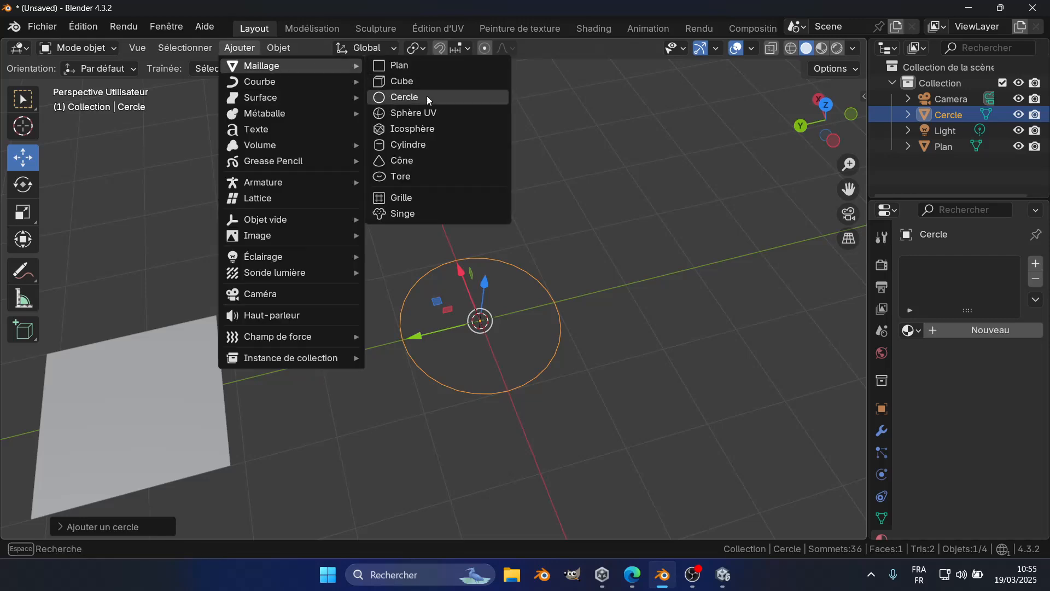
{"action": "left_click", "coordinate": [425, 114]}
{"action": "left_click_drag", "start_coordinate": [437, 340], "coordinate": [661, 273]}
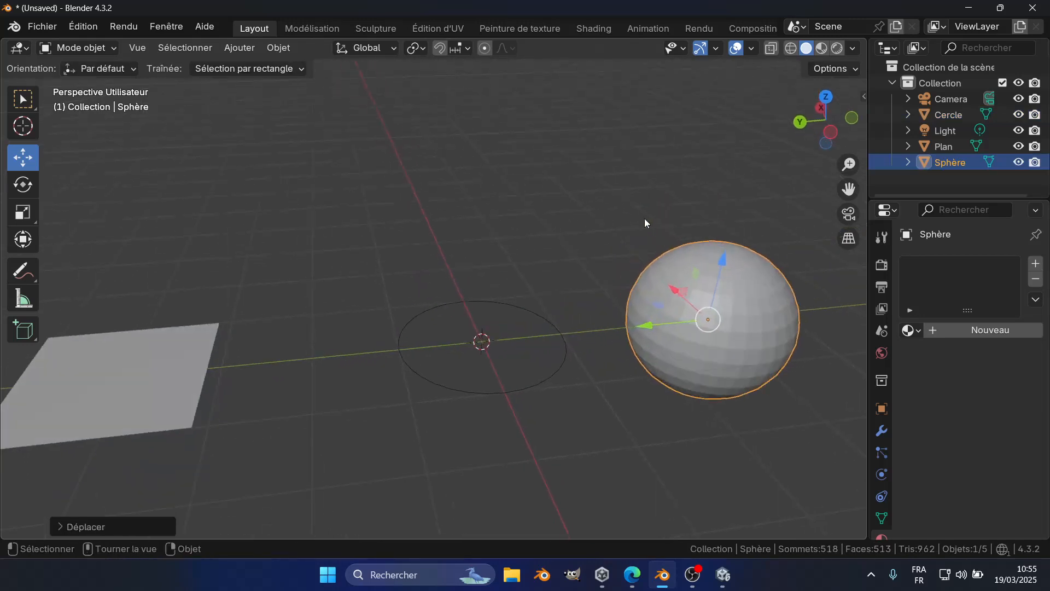
Add an icosphere and move it along the X axis, behind the circle
{"action": "left_click", "coordinate": [239, 48]}
{"action": "mouse_move", "coordinate": [251, 70]}
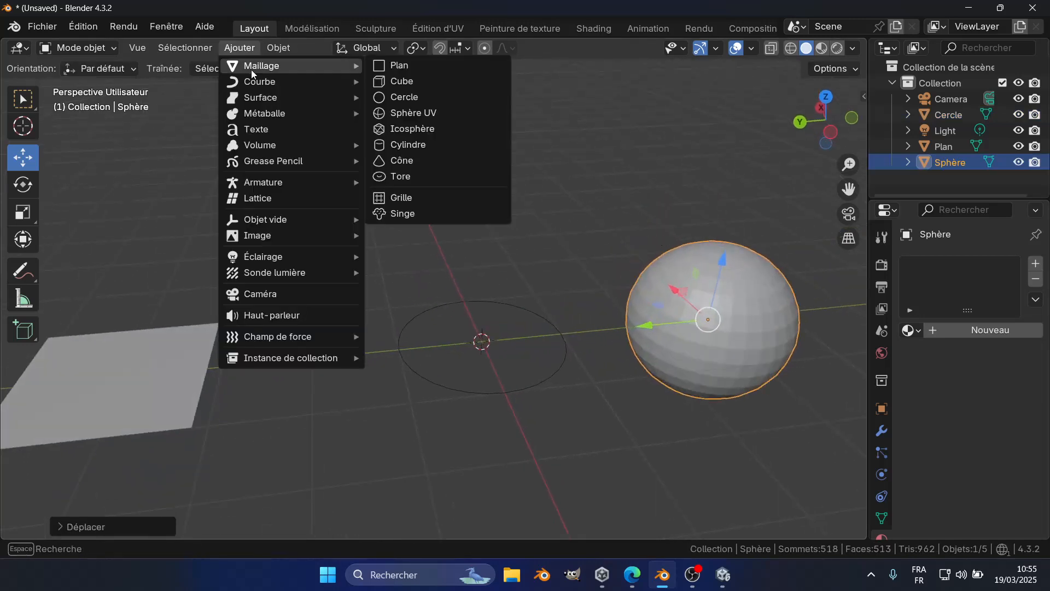
{"action": "left_click", "coordinate": [430, 129]}
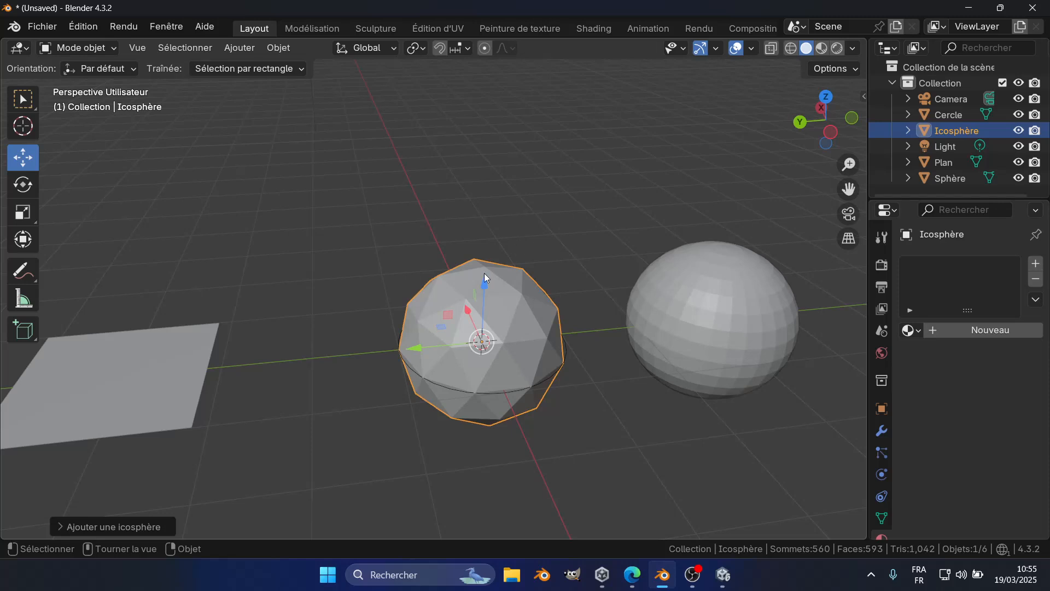
{"action": "left_click_drag", "start_coordinate": [463, 306], "coordinate": [386, 167]}
{"action": "middle_click_drag", "start_coordinate": [465, 315], "coordinate": [503, 323]}
{"action": "scroll", "coordinate": [359, 227], "scroll_direction": "up", "scroll_amount": 3}
{"action": "middle_click_drag", "start_coordinate": [309, 188], "coordinate": [297, 273], "text": "shift"}
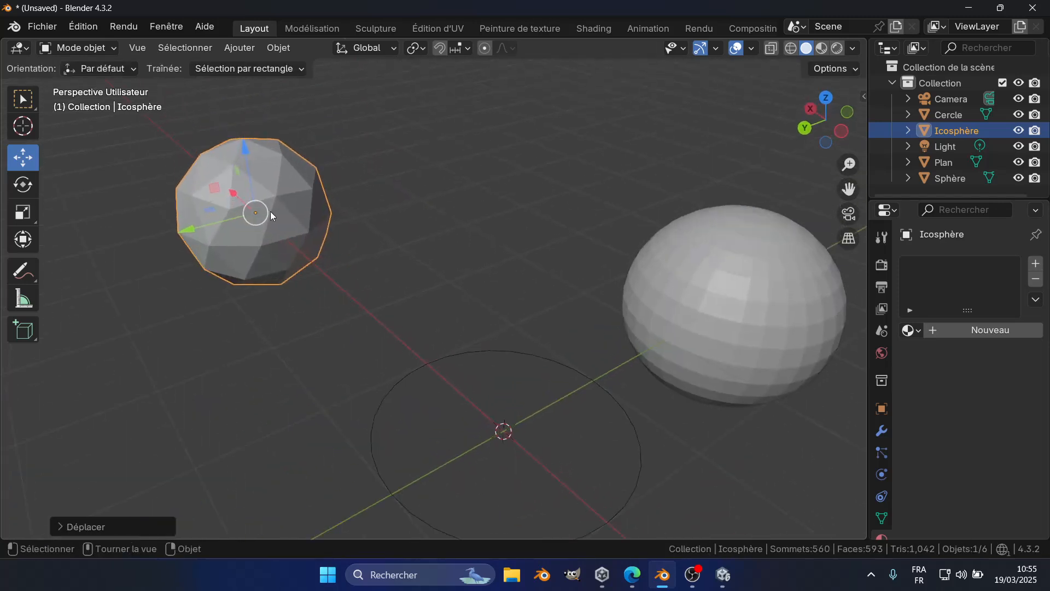
{"action": "scroll", "coordinate": [261, 215], "scroll_direction": "up", "scroll_amount": 1}
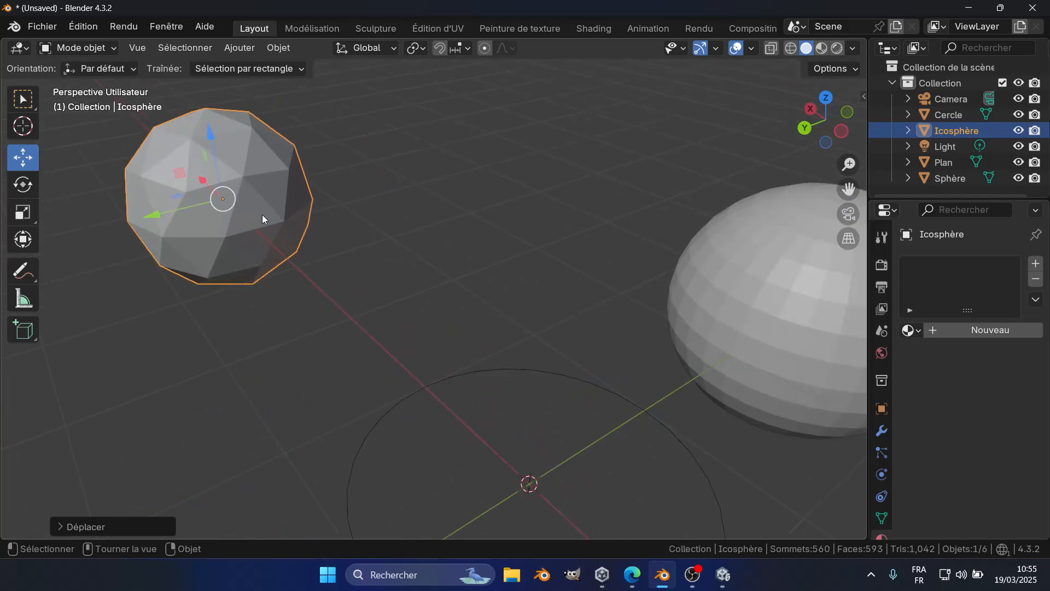
{"action": "scroll", "coordinate": [261, 203], "scroll_direction": "down", "scroll_amount": 1}
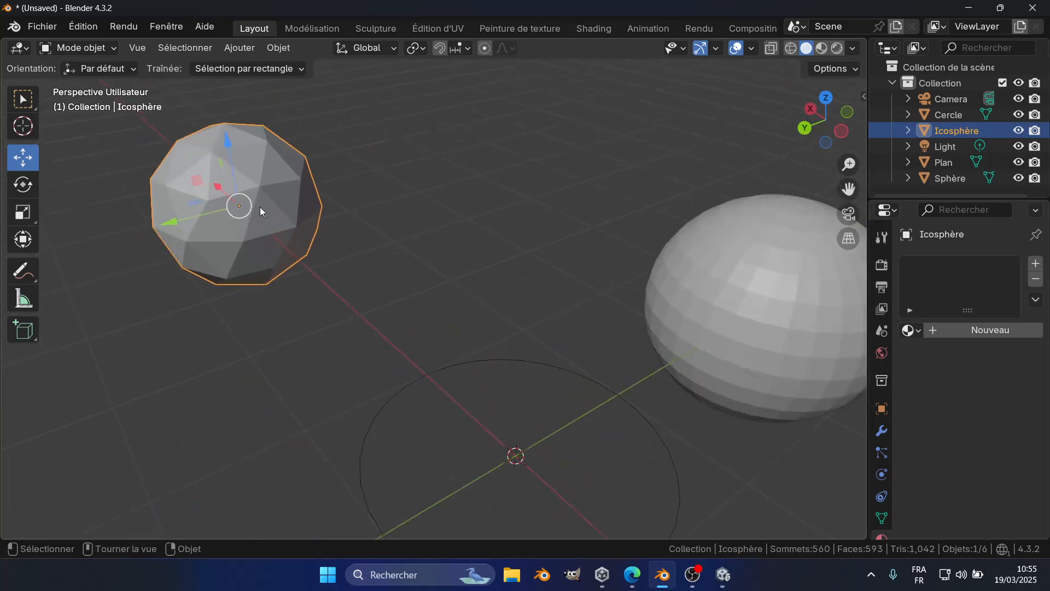
Compare the face structure of the UV sphere with that of the icosphere
{"action": "left_click", "coordinate": [852, 325]}
{"action": "middle_click_drag", "start_coordinate": [802, 333], "coordinate": [629, 267], "text": "shift"}
{"action": "scroll", "coordinate": [628, 267], "scroll_direction": "up", "scroll_amount": 2}
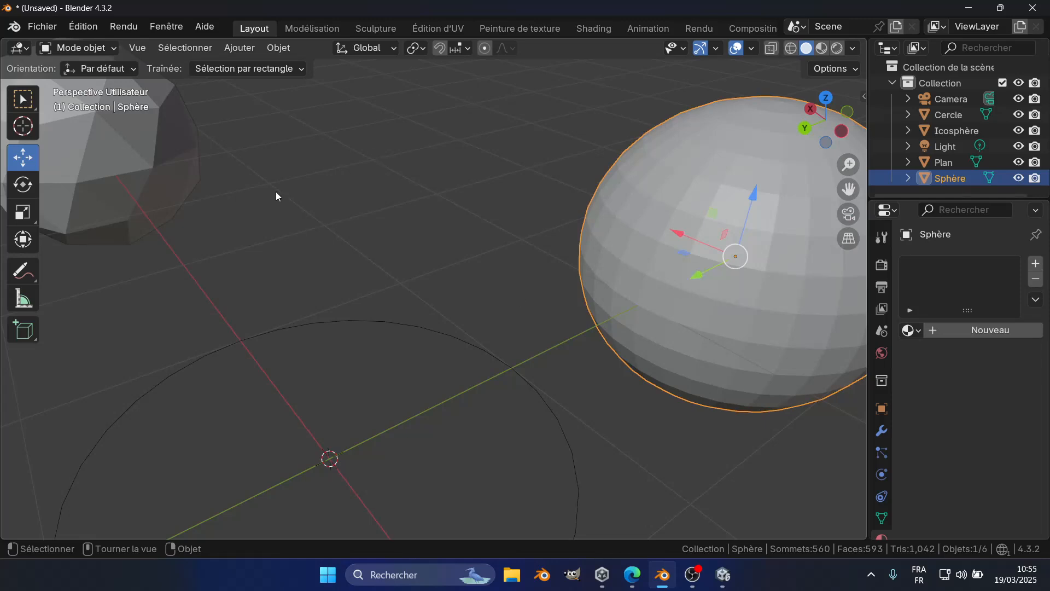
{"action": "scroll", "coordinate": [285, 189], "scroll_direction": "down", "scroll_amount": 2}
{"action": "left_click", "coordinate": [178, 191]}
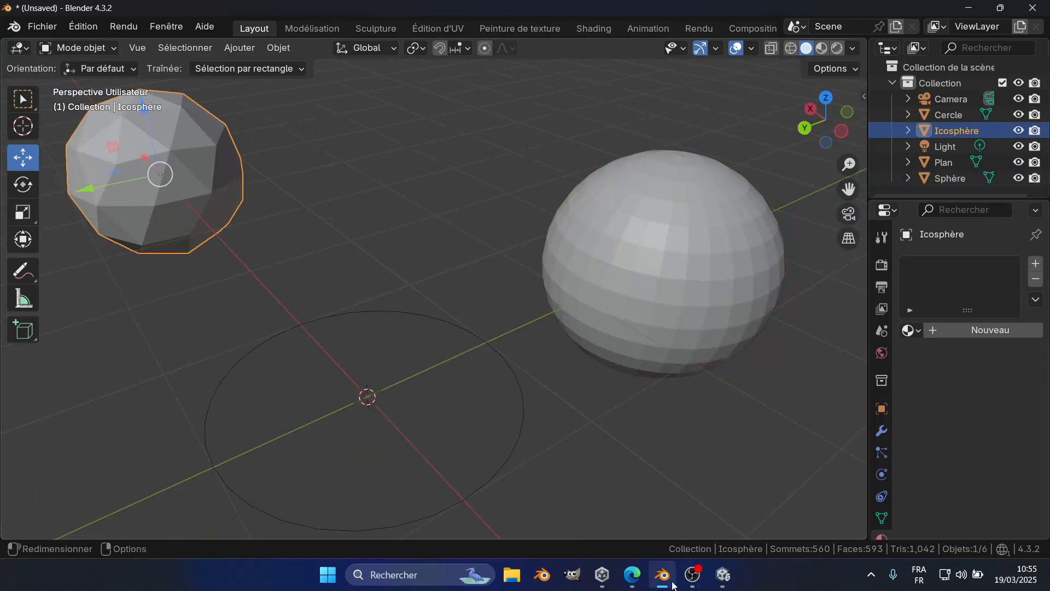
Switch to the lesson page in Edge and view the paragraph and figure on Blender's basic primitive objects
{"action": "mouse_move", "coordinate": [632, 574]}
{"action": "left_click", "coordinate": [671, 535]}
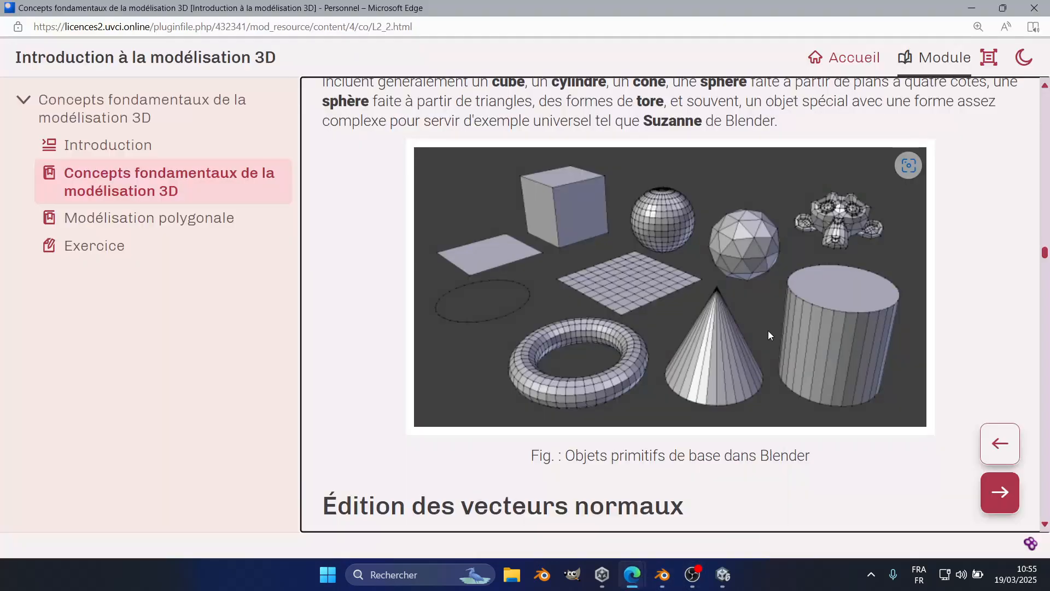
{"action": "scroll", "coordinate": [769, 331], "scroll_direction": "up", "scroll_amount": 2}
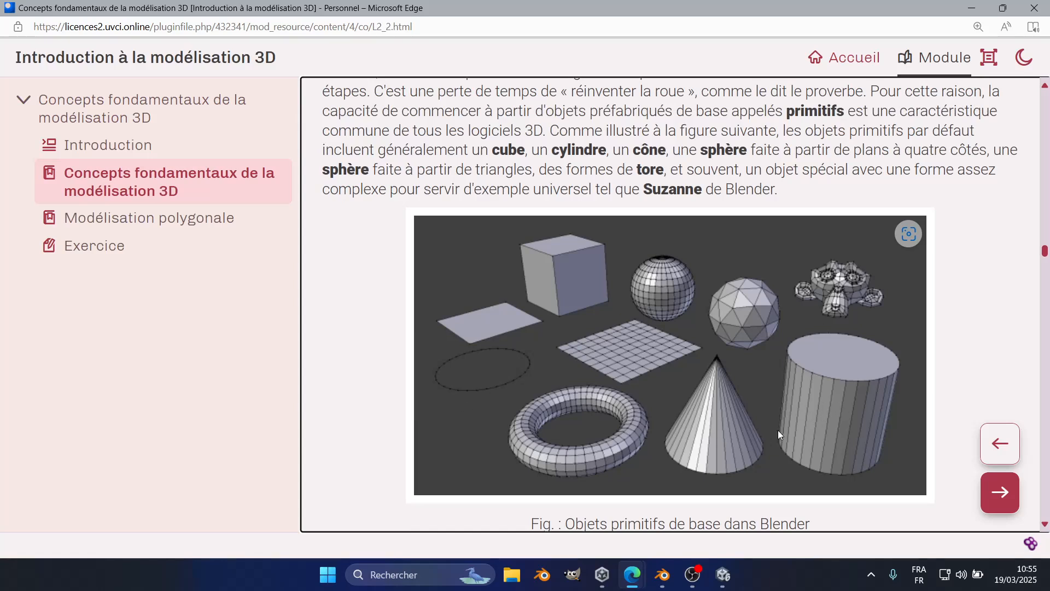
Switch back to Blender, add the monkey mesh, and move it clear of the other primitives
{"action": "left_click", "coordinate": [663, 574]}
{"action": "scroll", "coordinate": [557, 314], "scroll_direction": "down", "scroll_amount": 3}
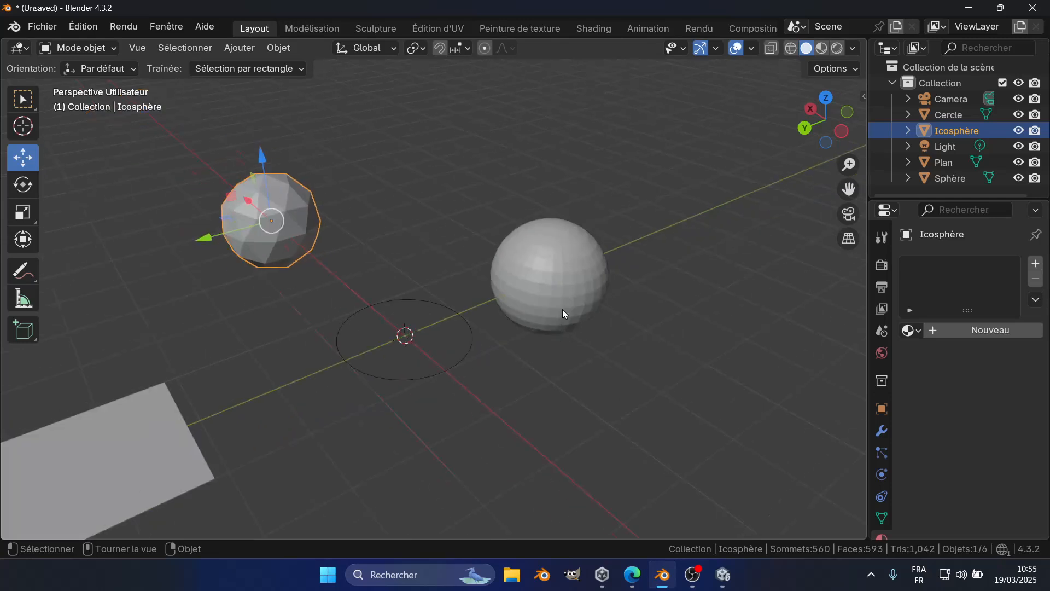
{"action": "scroll", "coordinate": [635, 302], "scroll_direction": "down", "scroll_amount": 3}
{"action": "left_click", "coordinate": [589, 185]}
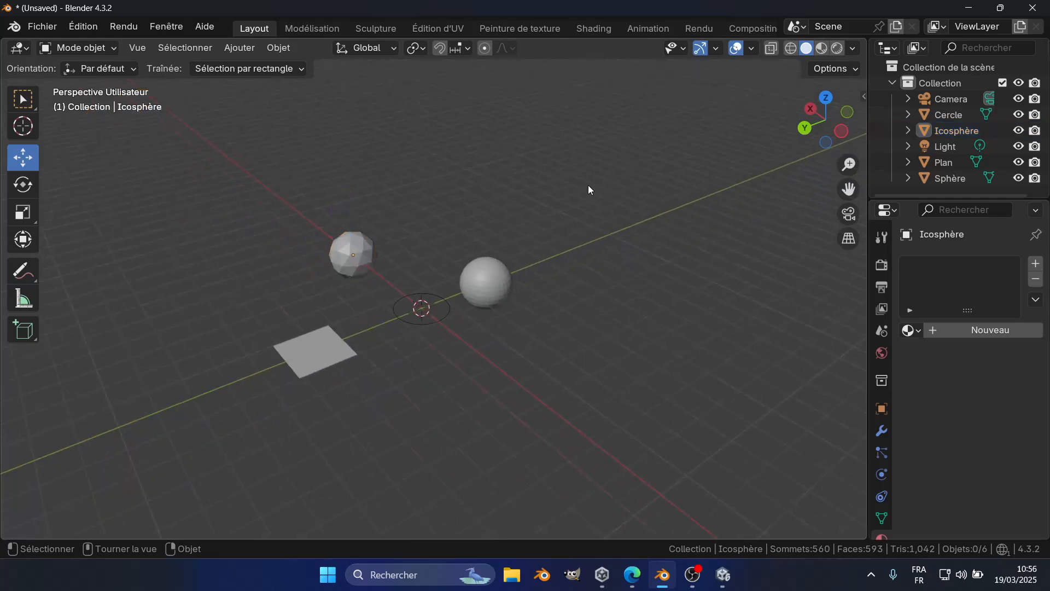
{"action": "key", "text": "shift+a"}
{"action": "mouse_move", "coordinate": [322, 250]}
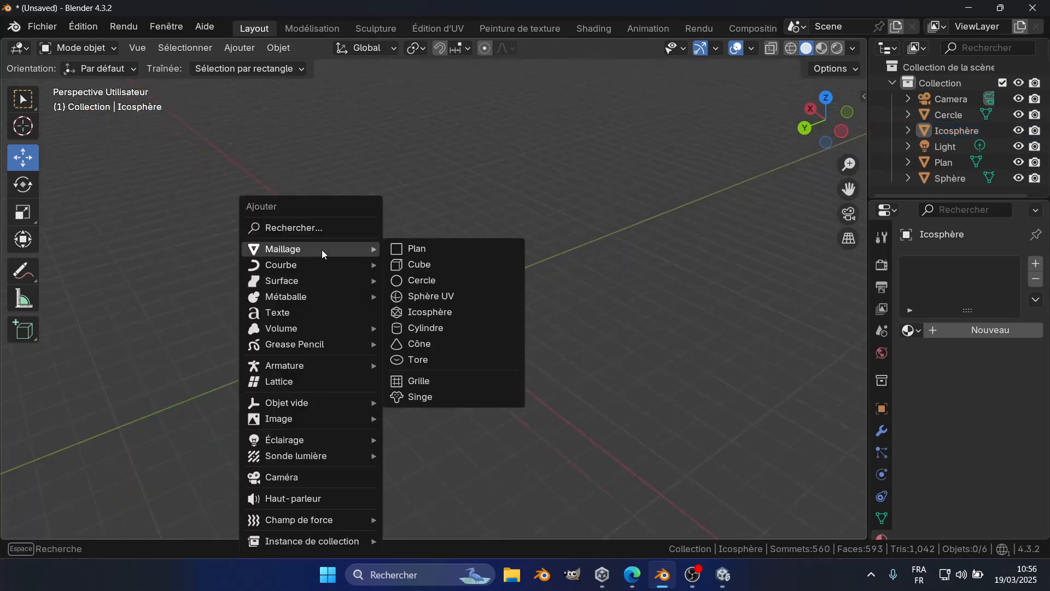
{"action": "left_click", "coordinate": [438, 396]}
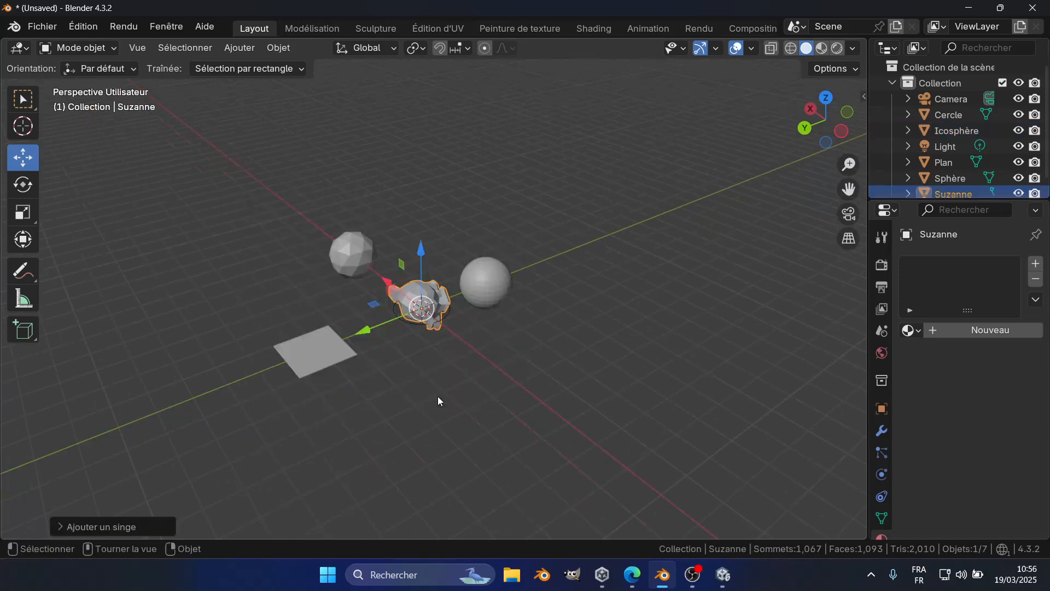
{"action": "key", "text": "g"}
{"action": "left_click", "coordinate": [688, 234]}
{"action": "middle_click_drag", "start_coordinate": [710, 303], "coordinate": [517, 166]}
{"action": "scroll", "coordinate": [369, 254], "scroll_direction": "up", "scroll_amount": 2}
{"action": "key", "text": "KP_Decimal"}
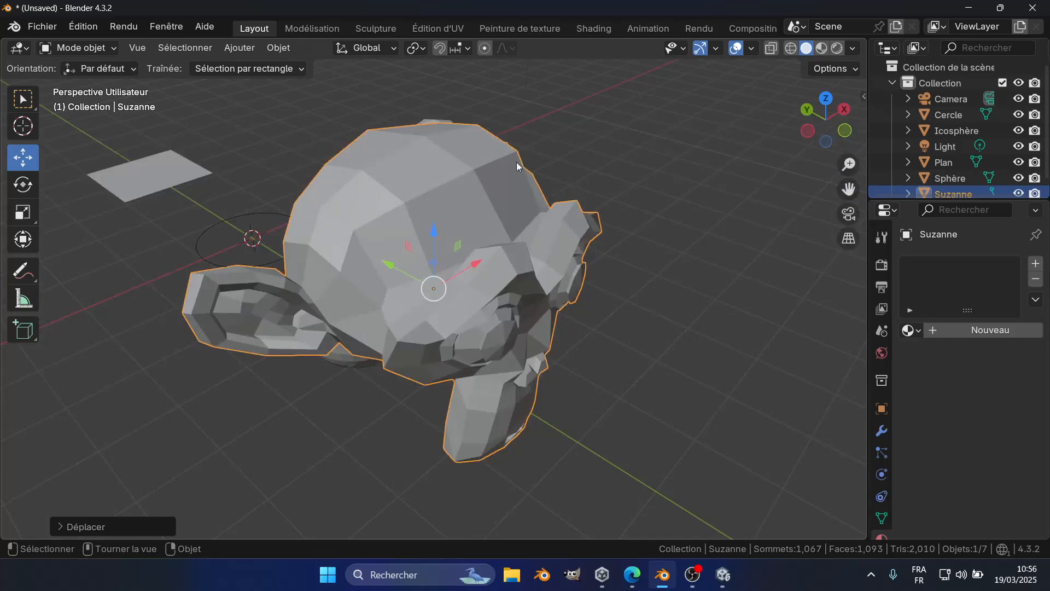
Switch to the lesson page in Edge and view the section Édition des vecteurs normaux
{"action": "scroll", "coordinate": [545, 164], "scroll_direction": "down", "scroll_amount": 3}
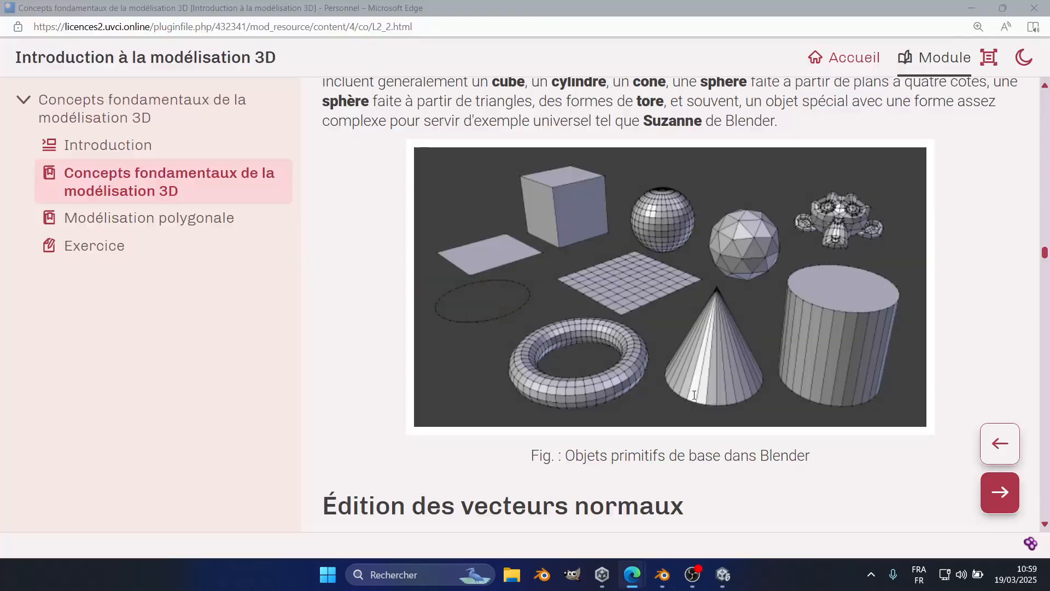
{"action": "scroll", "coordinate": [693, 395], "scroll_direction": "down", "scroll_amount": 6}
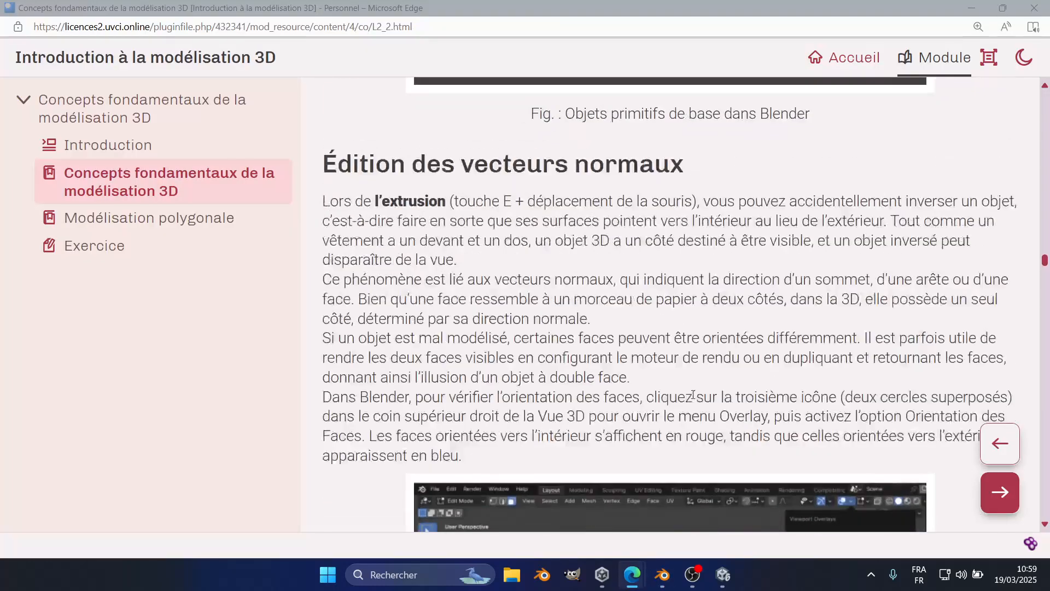
{"action": "scroll", "coordinate": [656, 326], "scroll_direction": "up", "scroll_amount": 1}
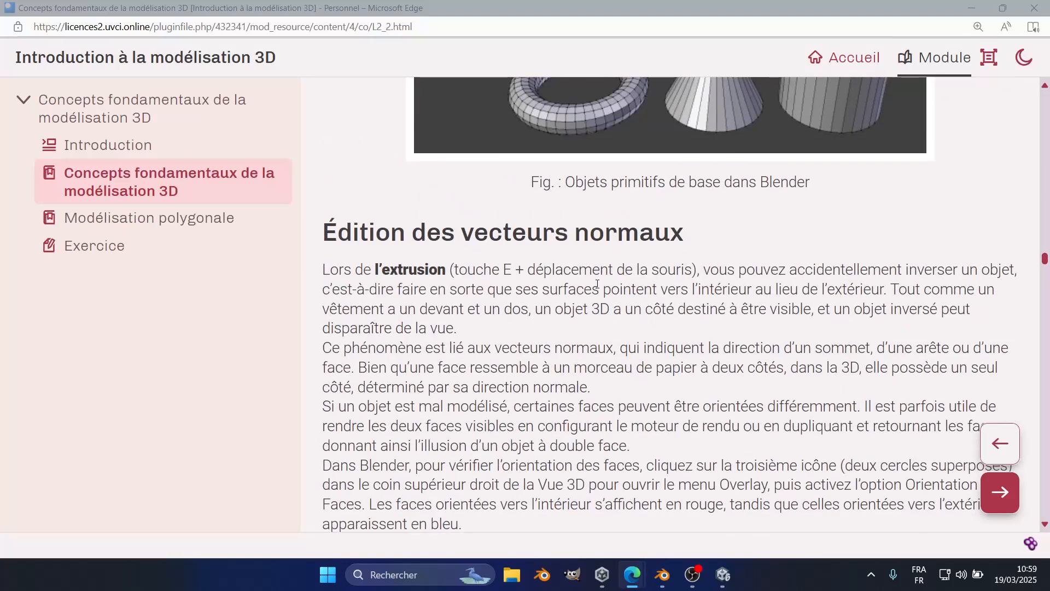
{"action": "scroll", "coordinate": [607, 271], "scroll_direction": "up", "scroll_amount": 3}
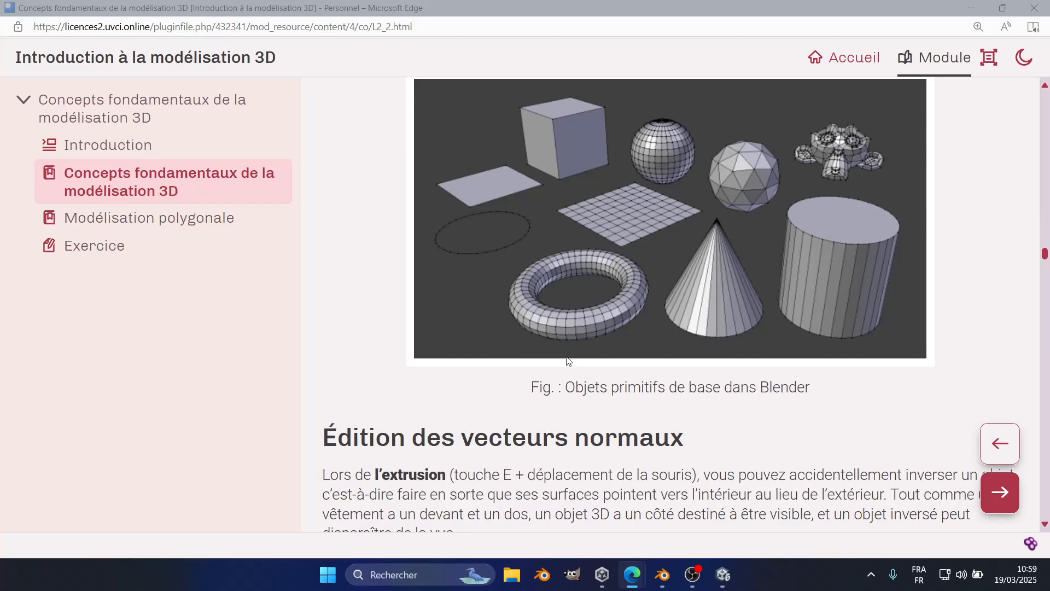
{"action": "scroll", "coordinate": [544, 375], "scroll_direction": "down", "scroll_amount": 4}
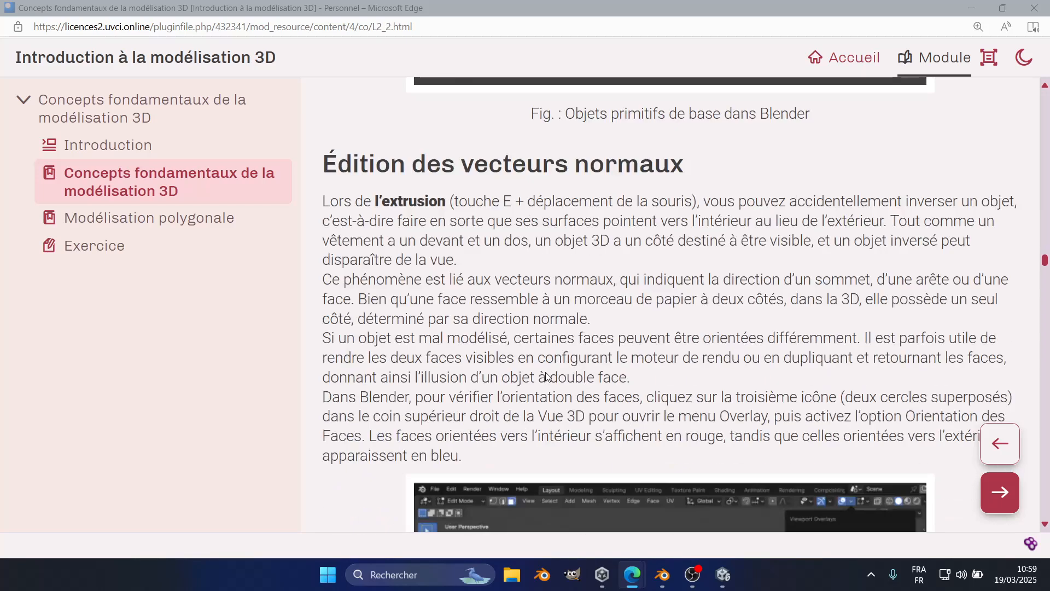
Switch back to Blender and delete all the primitive meshes, keeping the camera and light
{"action": "left_click", "coordinate": [663, 575]}
{"action": "scroll", "coordinate": [370, 314], "scroll_direction": "down", "scroll_amount": 4}
{"action": "middle_click_drag", "start_coordinate": [370, 314], "coordinate": [439, 262]}
{"action": "left_click_drag", "start_coordinate": [175, 223], "coordinate": [610, 395]}
{"action": "key", "text": "x"}
{"action": "left_click", "coordinate": [610, 395]}
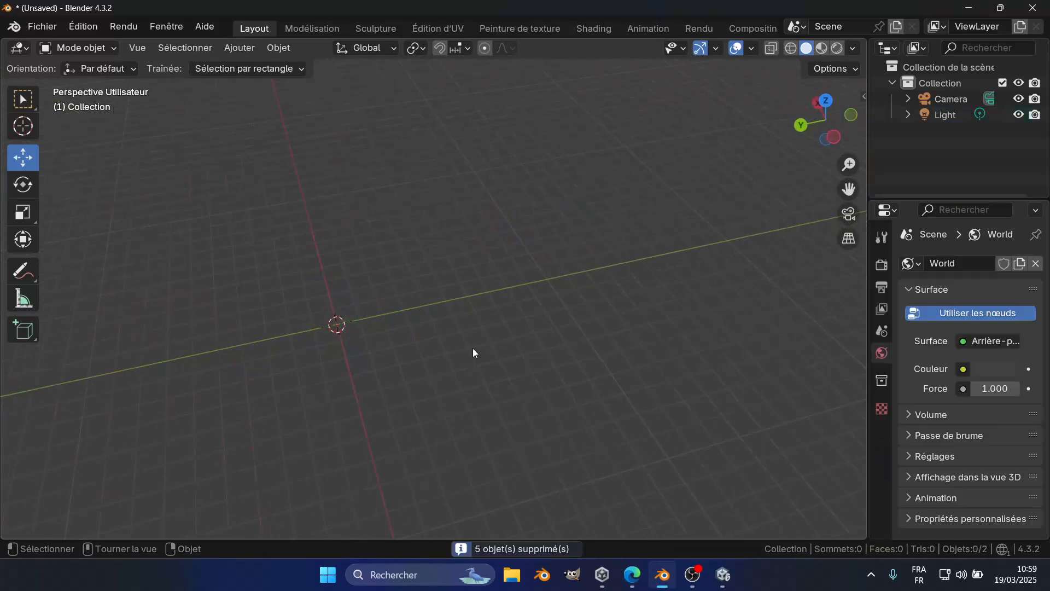
Add a cube mesh at the origin and frame it in the viewport
{"action": "key", "text": "shift+a"}
{"action": "mouse_move", "coordinate": [468, 246]}
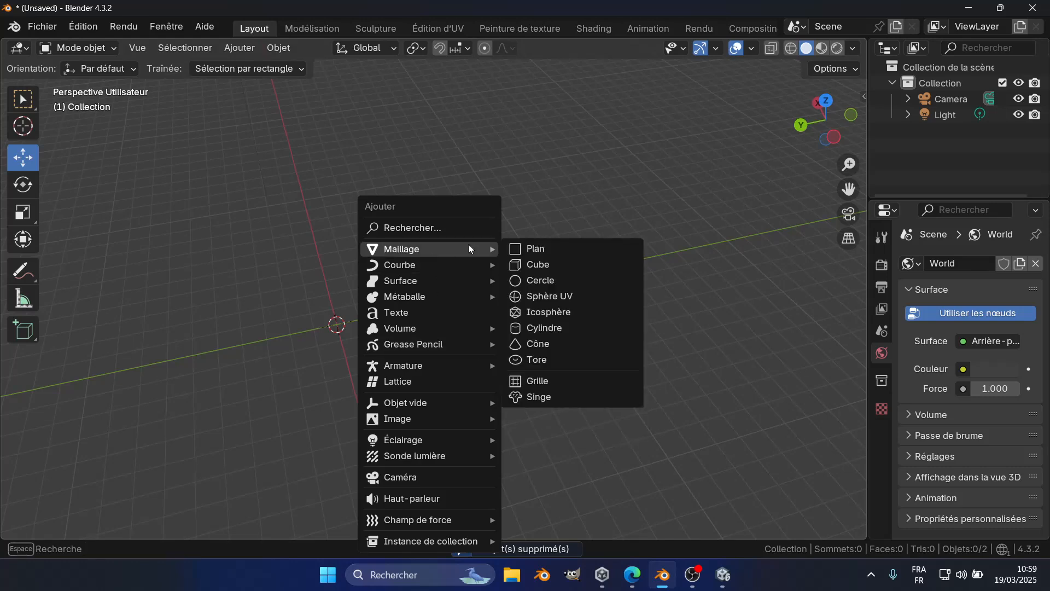
{"action": "left_click", "coordinate": [547, 264]}
{"action": "middle_click_drag", "start_coordinate": [546, 277], "coordinate": [368, 319]}
{"action": "key", "text": "KP_Decimal"}
{"action": "scroll", "coordinate": [367, 316], "scroll_direction": "down", "scroll_amount": 4}
{"action": "middle_click_drag", "start_coordinate": [553, 321], "coordinate": [521, 243]}
Enter Edit Mode on the cube and select its top face in face selection mode
{"action": "key", "text": "Tab"}
{"action": "key", "text": "3"}
{"action": "left_click", "coordinate": [464, 205]}
{"action": "middle_click_drag", "start_coordinate": [465, 205], "coordinate": [462, 246]}
{"action": "scroll", "coordinate": [461, 247], "scroll_direction": "up", "scroll_amount": 1}
{"action": "scroll", "coordinate": [460, 247], "scroll_direction": "up", "scroll_amount": 2}
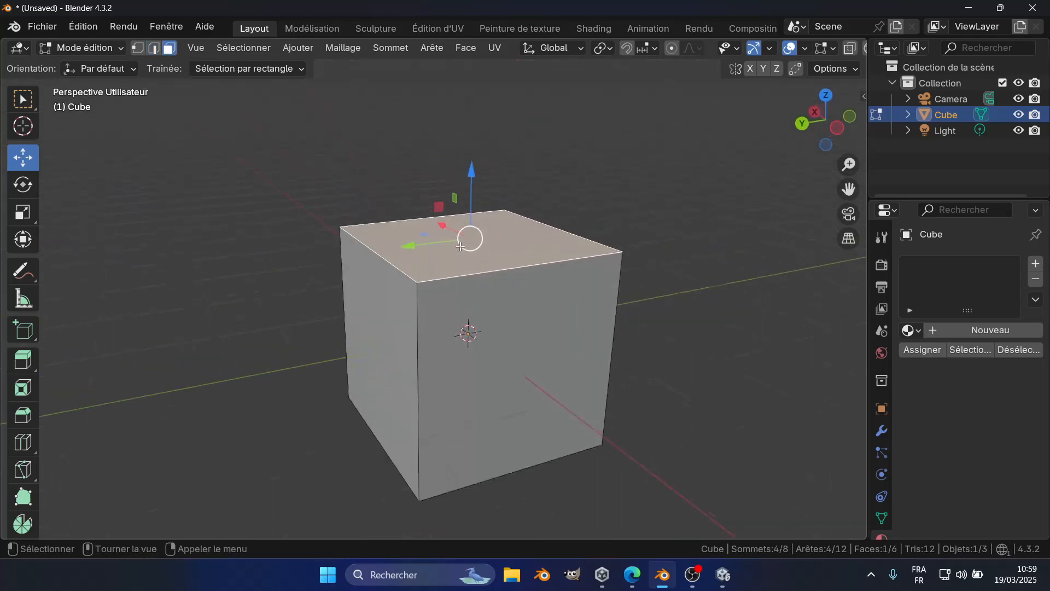
{"action": "scroll", "coordinate": [460, 247], "scroll_direction": "up", "scroll_amount": 1}
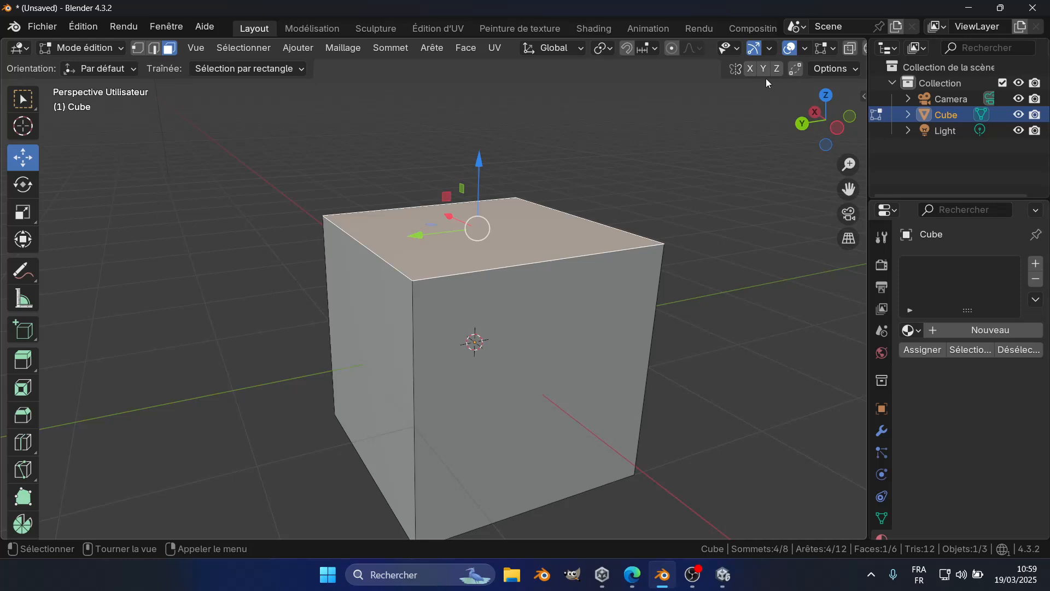
Turn on the display of face normals in the mesh edit mode overlays
{"action": "left_click", "coordinate": [770, 49]}
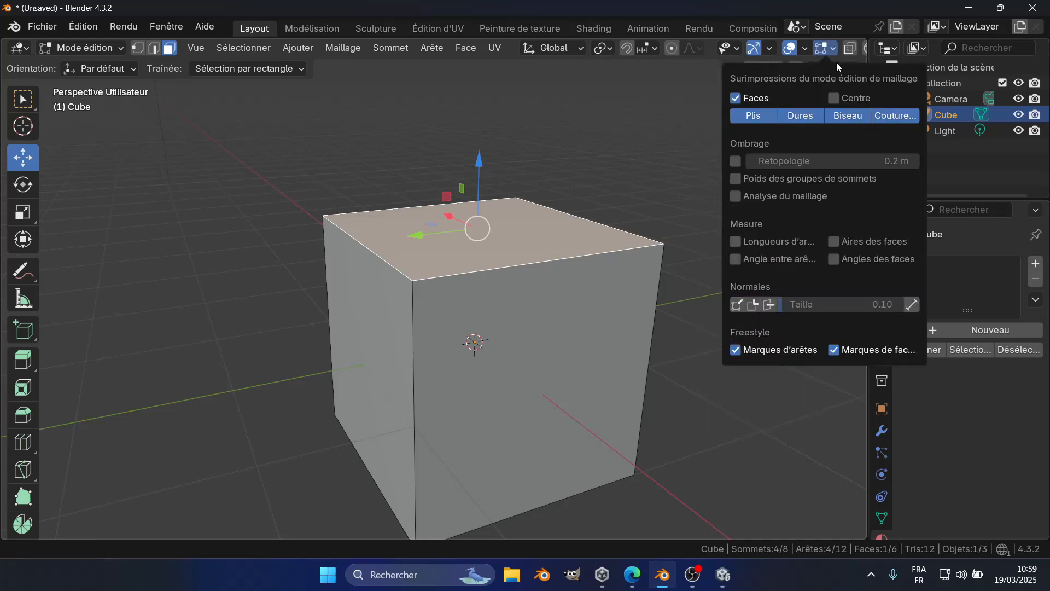
{"action": "left_click", "coordinate": [831, 49]}
{"action": "left_click", "coordinate": [766, 307]}
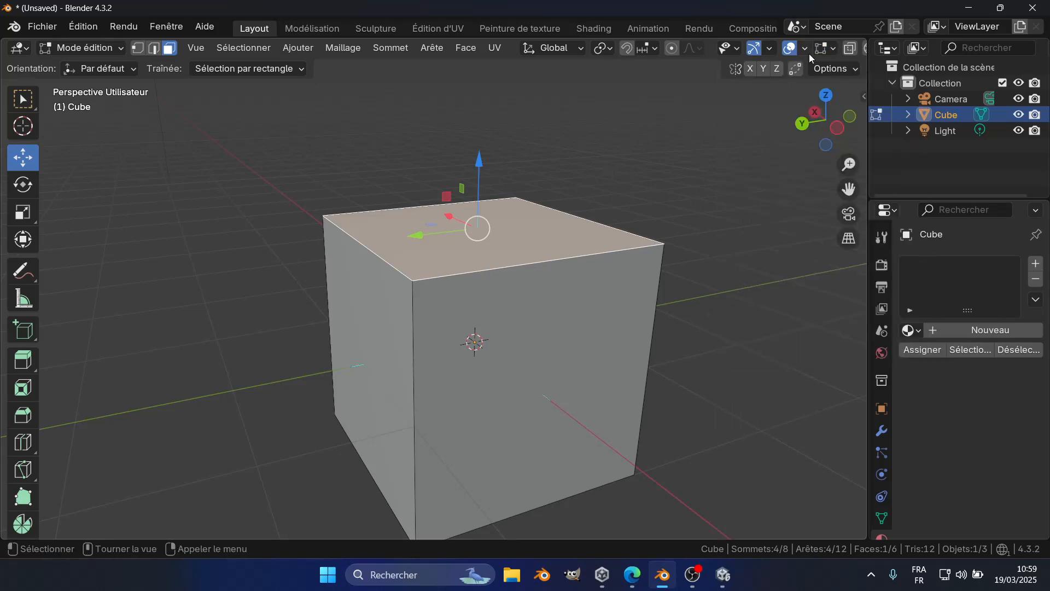
Change the interface language from French to English in the preferences and close them
{"action": "left_click", "coordinate": [83, 26]}
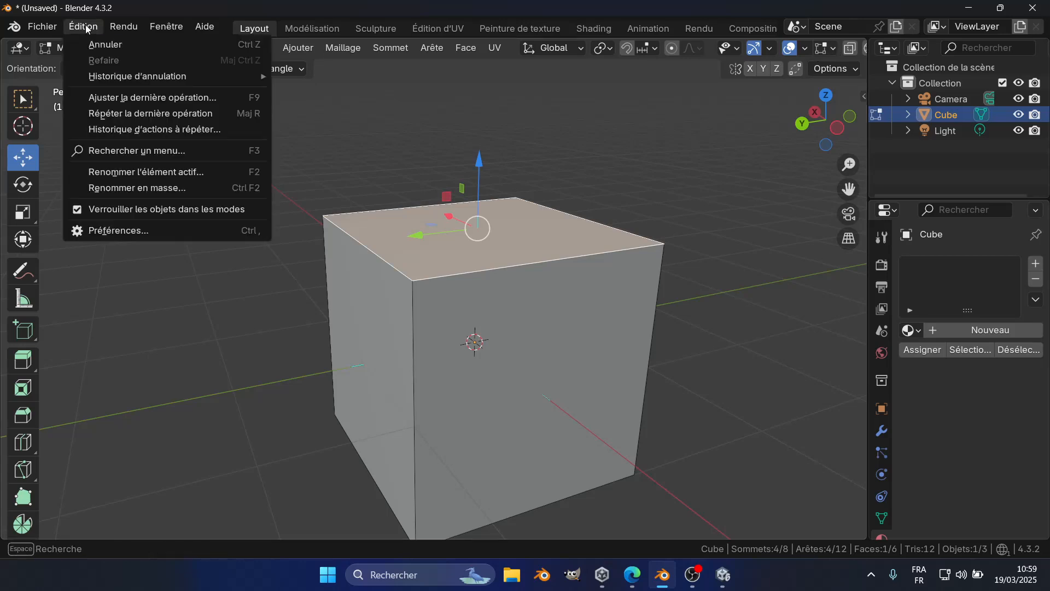
{"action": "left_click", "coordinate": [129, 232]}
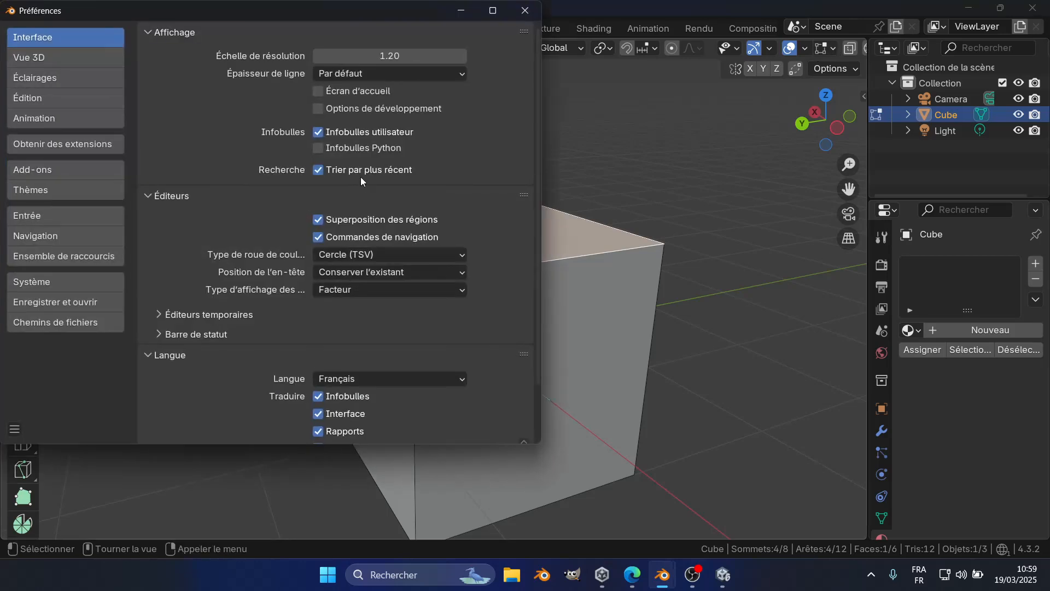
{"action": "left_click", "coordinate": [344, 379]}
{"action": "key", "text": "e"}
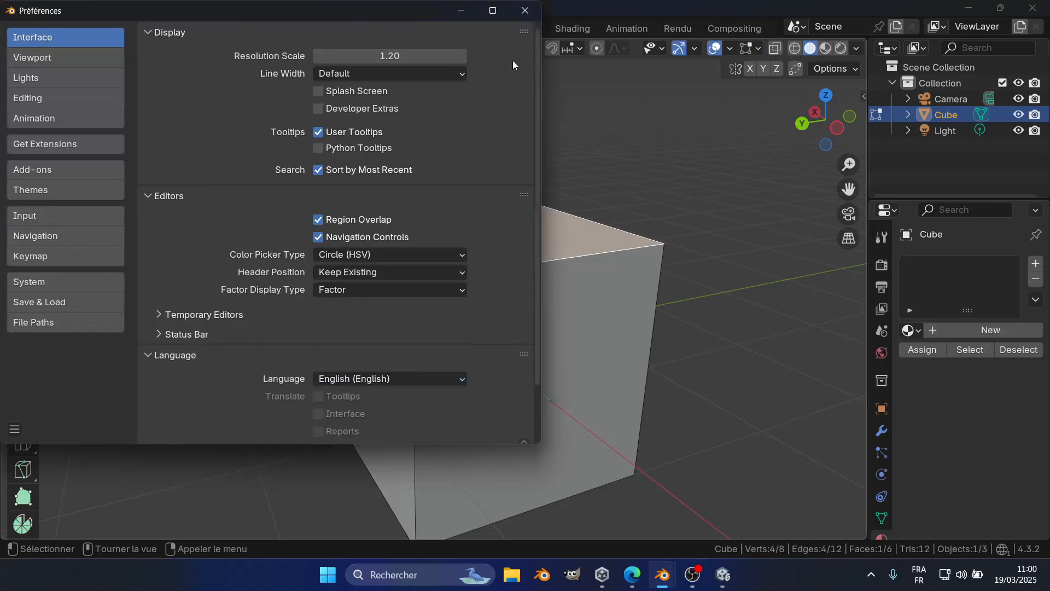
{"action": "left_click", "coordinate": [524, 11]}
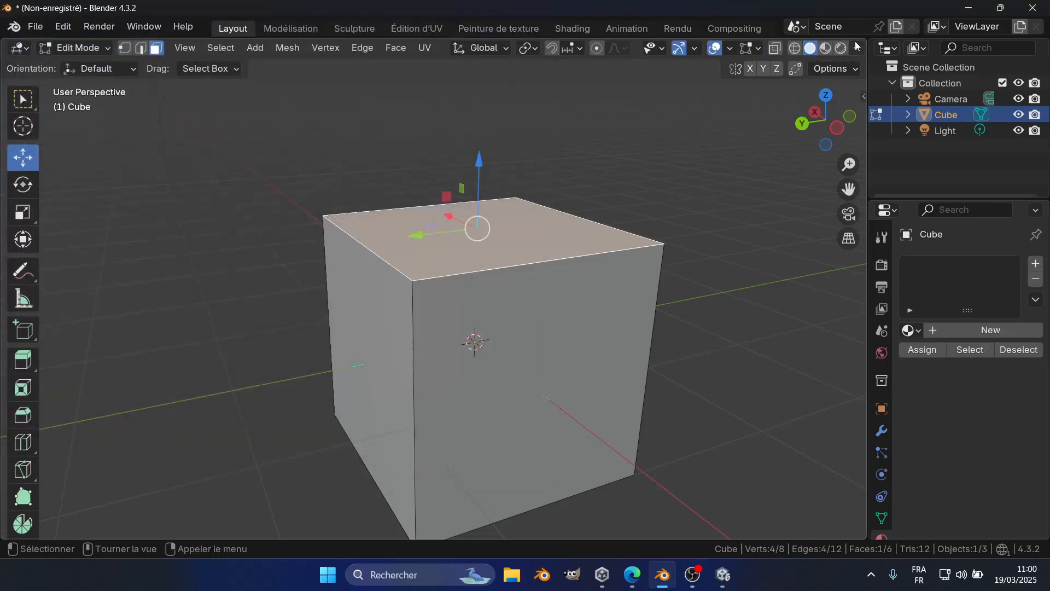
Increase the display size of the face normals in the mesh edit mode overlays and view them around the cube
{"action": "left_click", "coordinate": [763, 47]}
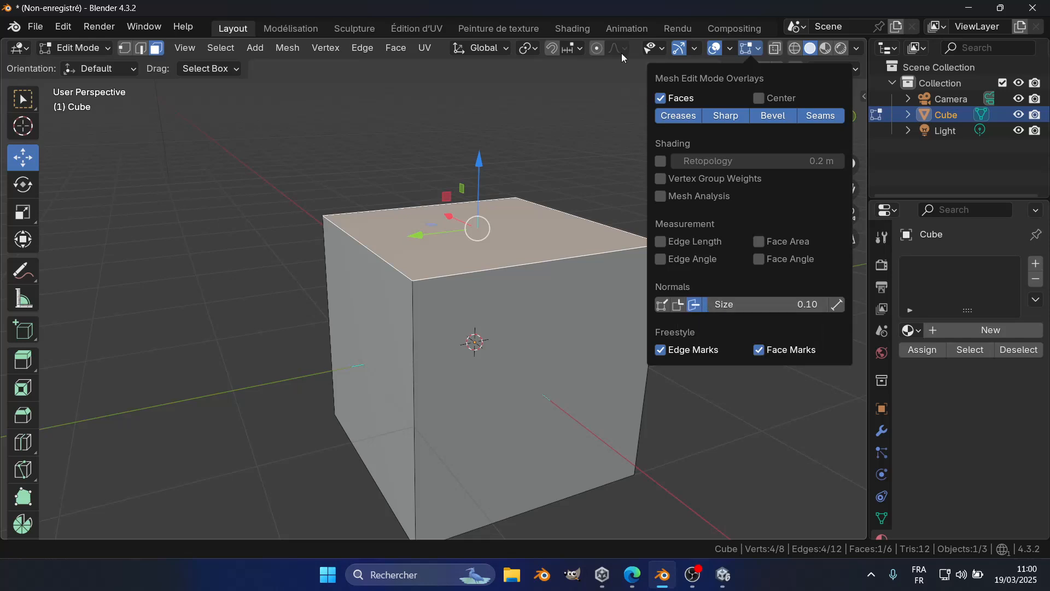
{"action": "left_click", "coordinate": [757, 49]}
{"action": "left_click", "coordinate": [694, 309]}
{"action": "left_click", "coordinate": [694, 304]}
{"action": "left_click_drag", "start_coordinate": [707, 303], "coordinate": [760, 309]}
{"action": "middle_click_drag", "start_coordinate": [361, 311], "coordinate": [478, 294]}
{"action": "middle_click_drag", "start_coordinate": [652, 292], "coordinate": [619, 358]}
{"action": "middle_click_drag", "start_coordinate": [614, 395], "coordinate": [532, 359]}
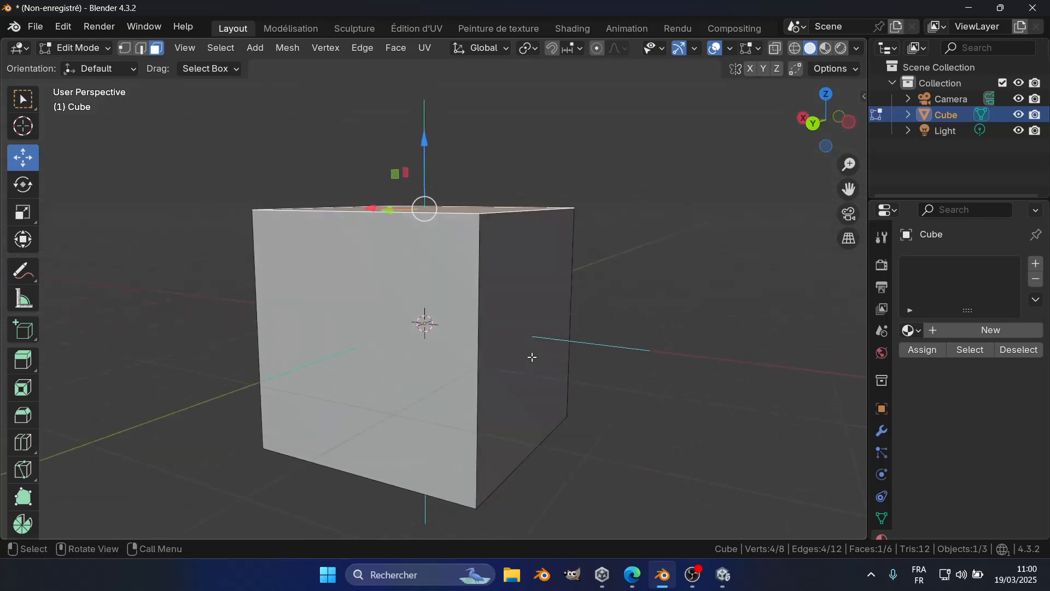
Select the cube's dark side face and rotate it around the global Y axis to tilt its normal
{"action": "left_click", "coordinate": [521, 346]}
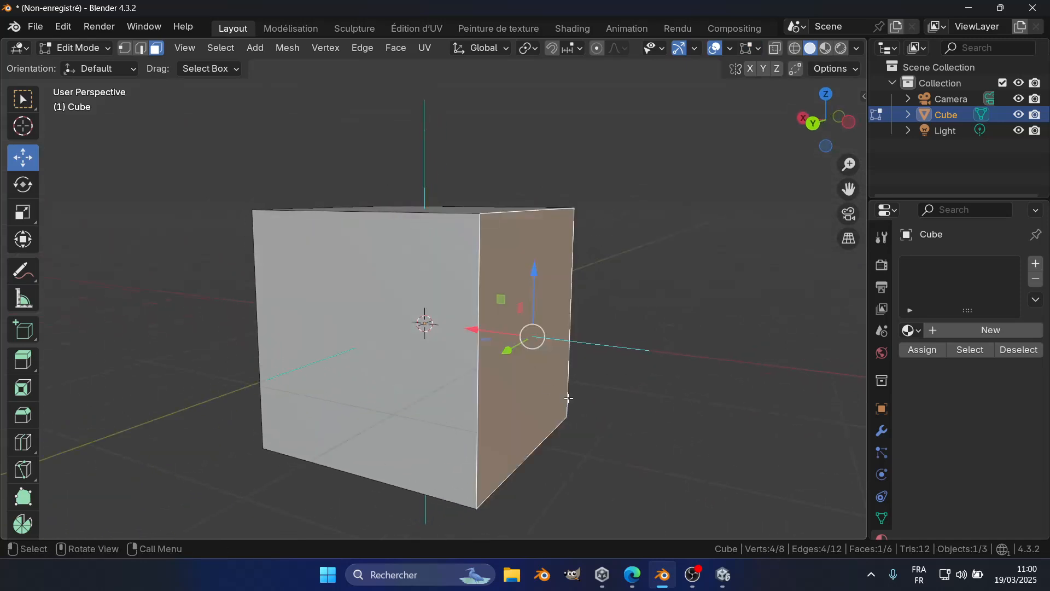
{"action": "scroll", "coordinate": [554, 400], "scroll_direction": "down", "scroll_amount": 1}
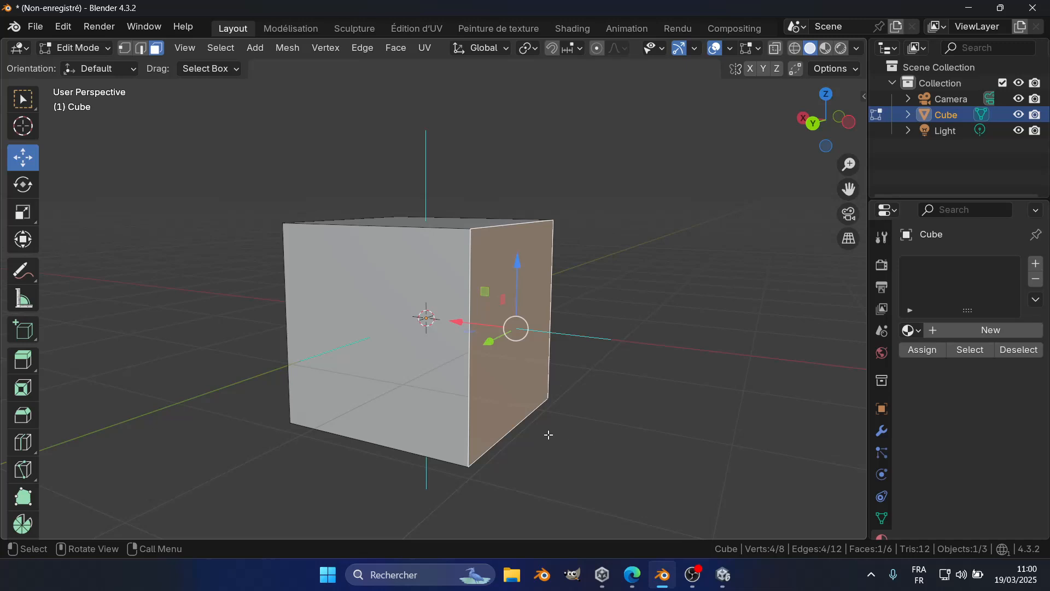
{"action": "scroll", "coordinate": [547, 433], "scroll_direction": "down", "scroll_amount": 2}
{"action": "middle_click_drag", "start_coordinate": [546, 433], "coordinate": [565, 454]}
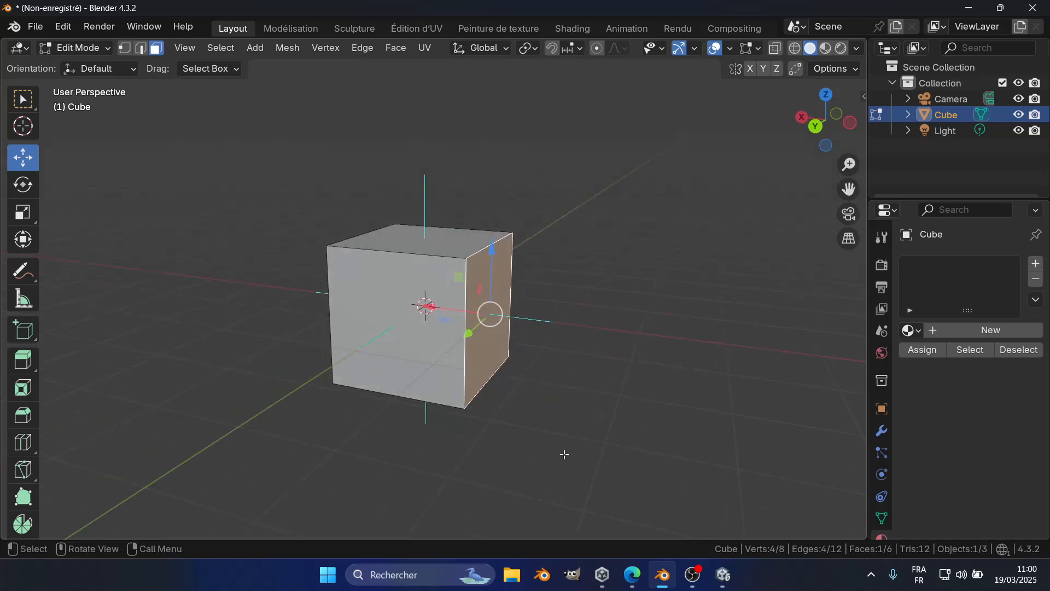
{"action": "key", "text": "r"}
{"action": "key", "text": "y"}
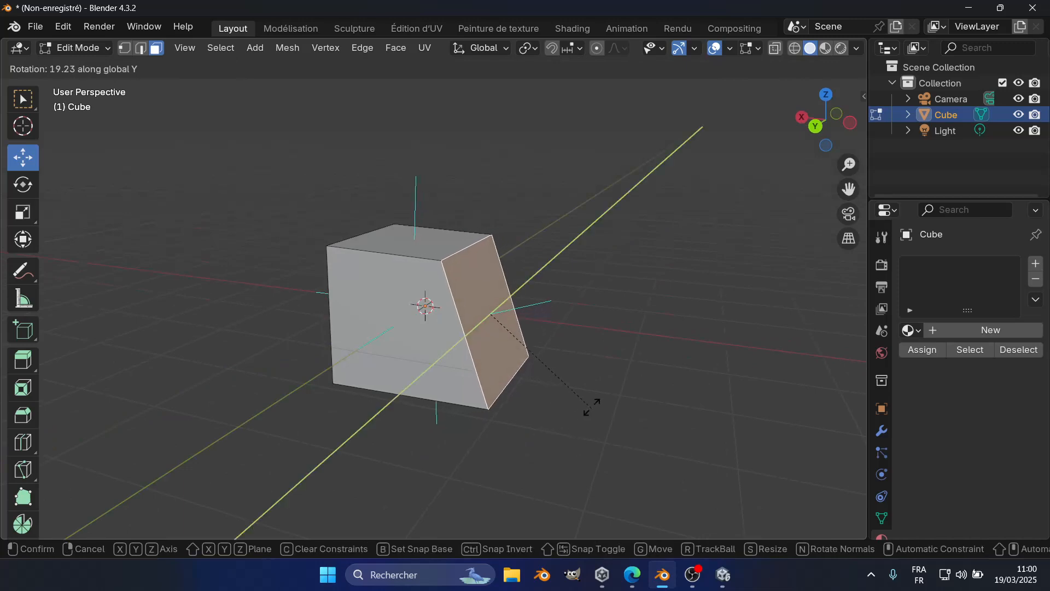
{"action": "left_click", "coordinate": [575, 351]}
{"action": "middle_click_drag", "start_coordinate": [575, 352], "coordinate": [562, 291]}
{"action": "scroll", "coordinate": [568, 409], "scroll_direction": "up", "scroll_amount": 2}
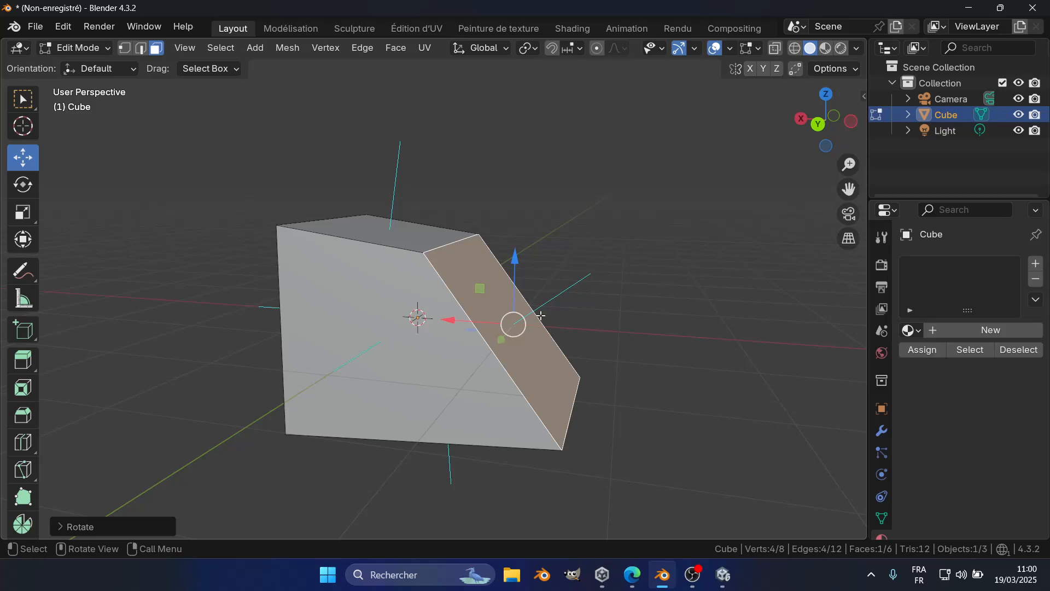
{"action": "middle_click_drag", "start_coordinate": [540, 348], "coordinate": [513, 321]}
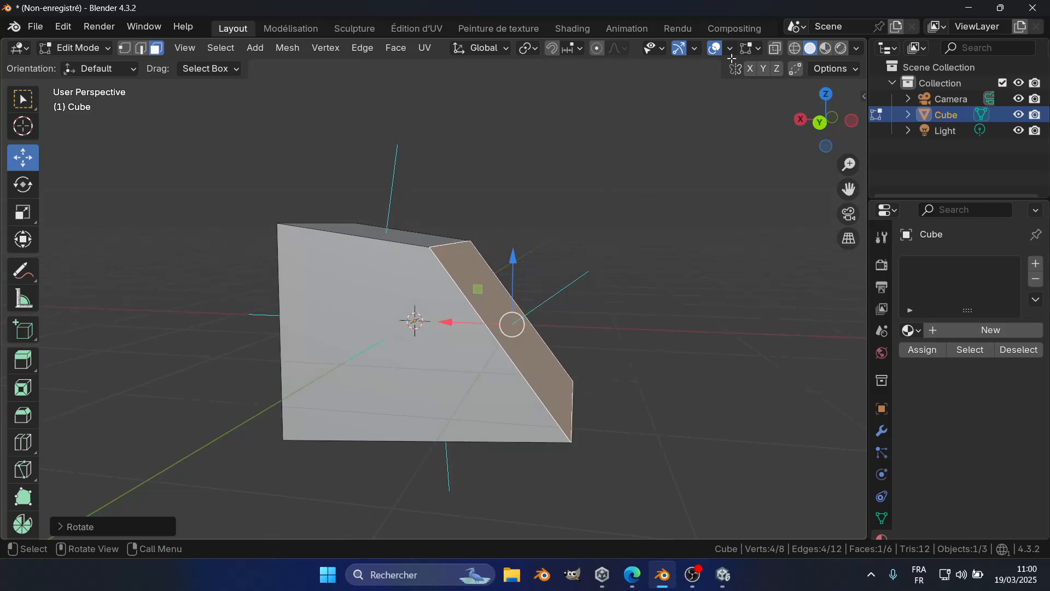
{"action": "middle_click_drag", "start_coordinate": [536, 254], "coordinate": [473, 252]}
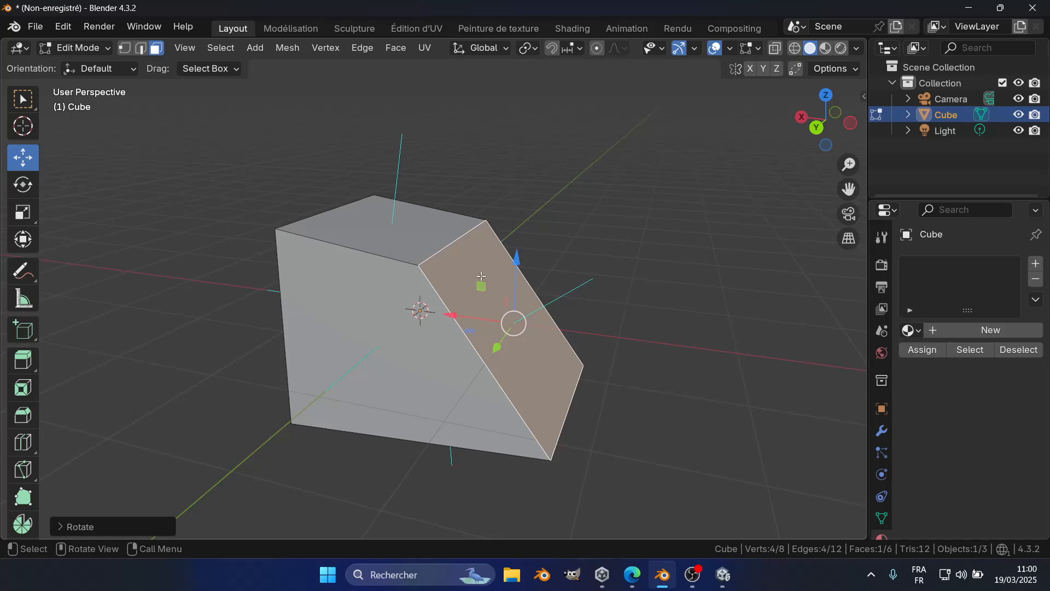
Undo the side face's rotation and return the cube to Object Mode
{"action": "scroll", "coordinate": [480, 277], "scroll_direction": "down", "scroll_amount": 2}
{"action": "scroll", "coordinate": [512, 280], "scroll_direction": "down", "scroll_amount": 4}
{"action": "middle_click_drag", "start_coordinate": [512, 280], "coordinate": [490, 303]}
{"action": "key", "text": "Tab"}
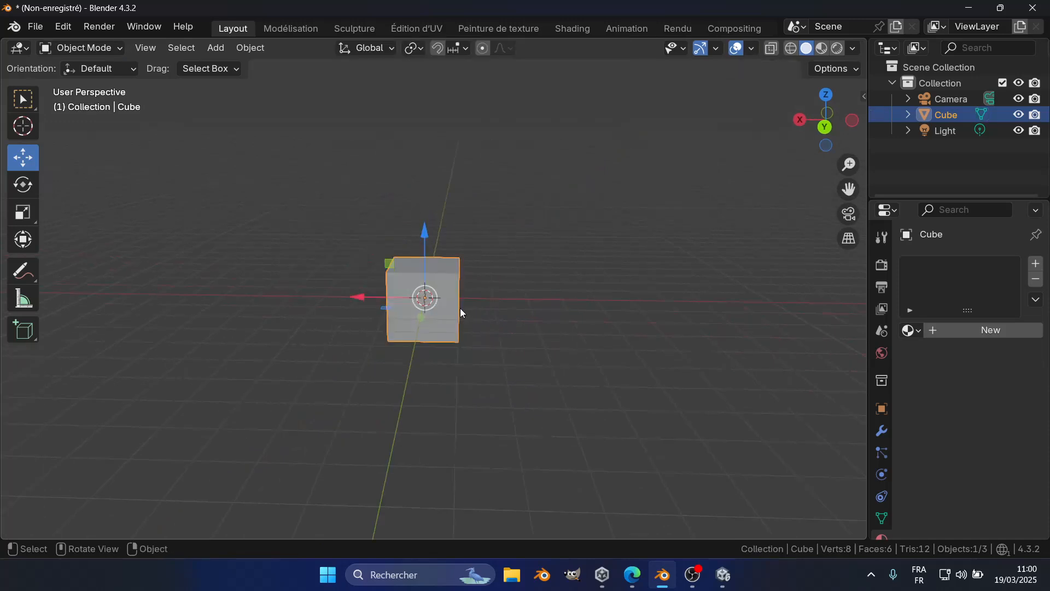
{"action": "scroll", "coordinate": [460, 308], "scroll_direction": "up", "scroll_amount": 1}
{"action": "middle_click_drag", "start_coordinate": [577, 224], "coordinate": [521, 273]}
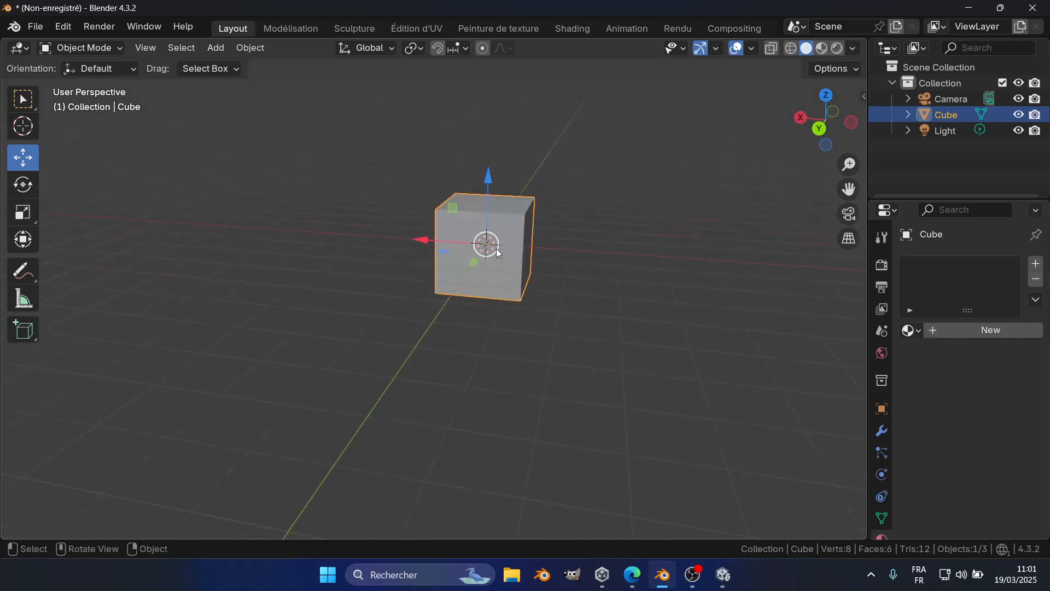
{"action": "middle_click_drag", "start_coordinate": [503, 254], "coordinate": [516, 241]}
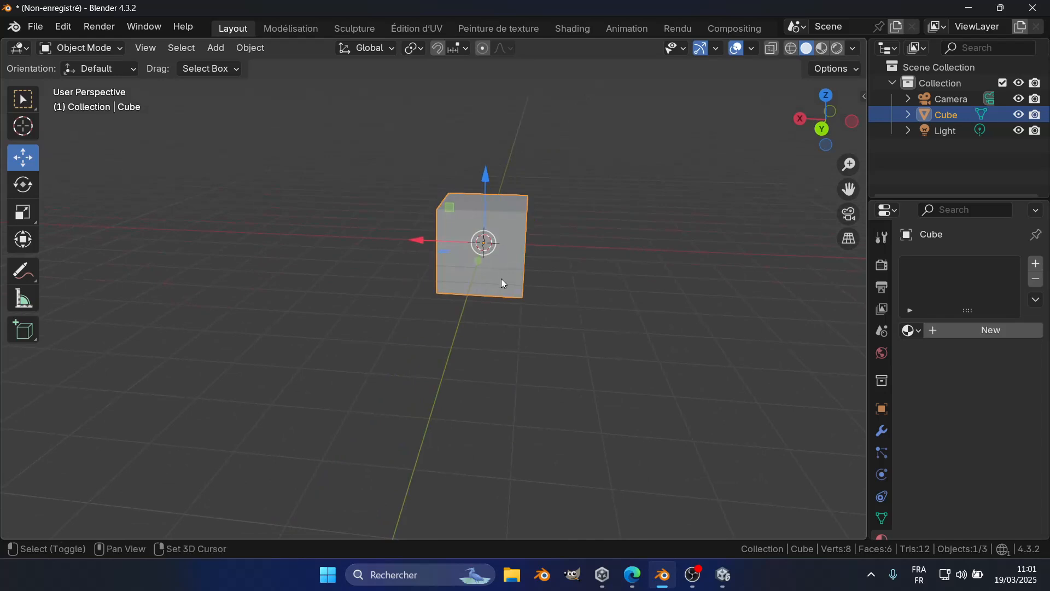
{"action": "key", "text": "shift+d"}
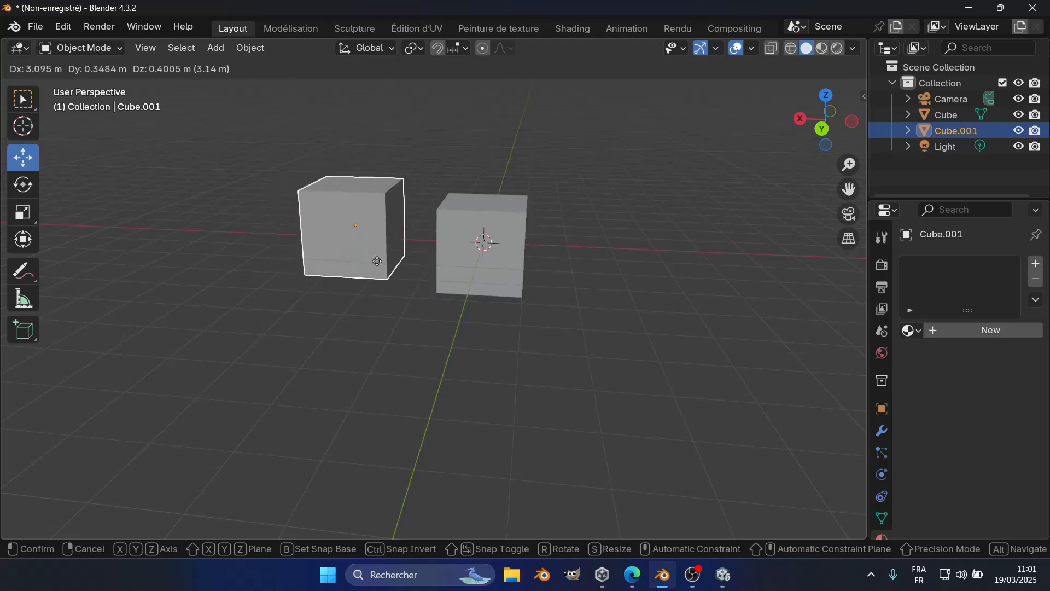
{"action": "right_click", "coordinate": [405, 262]}
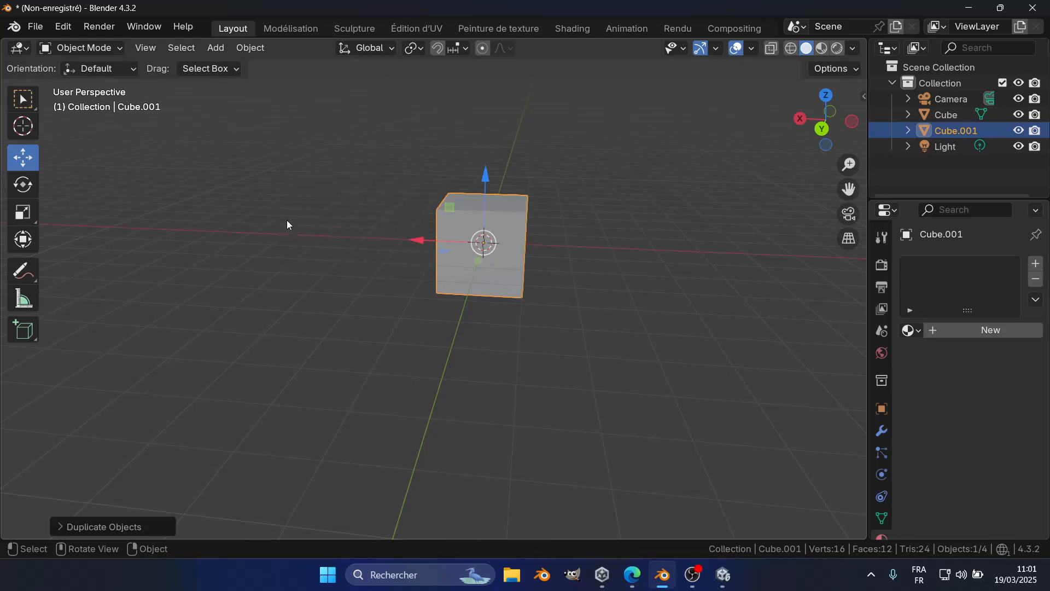
{"action": "key", "text": "x"}
{"action": "left_click", "coordinate": [552, 303]}
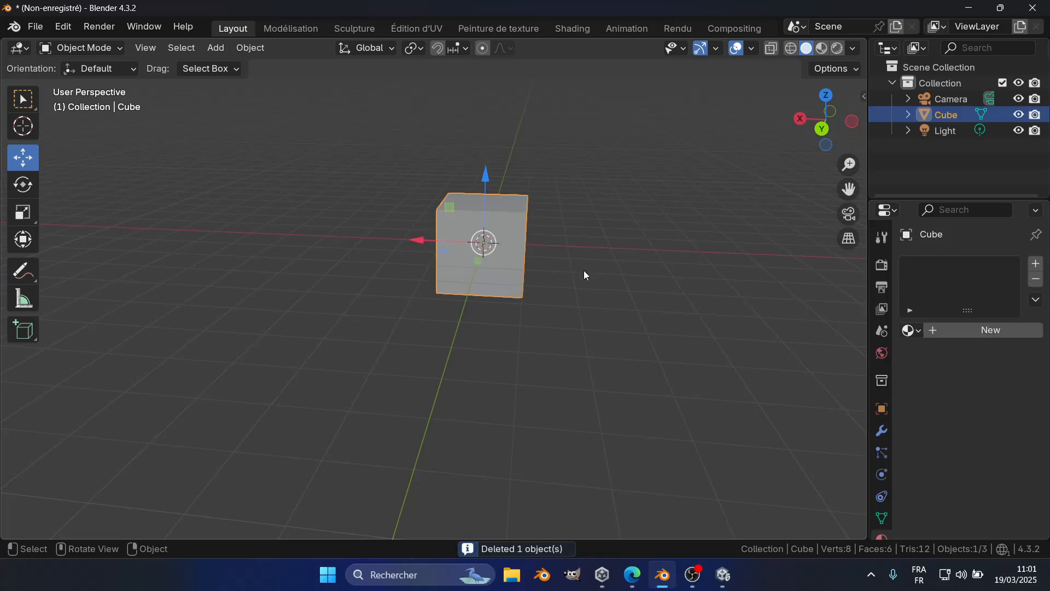
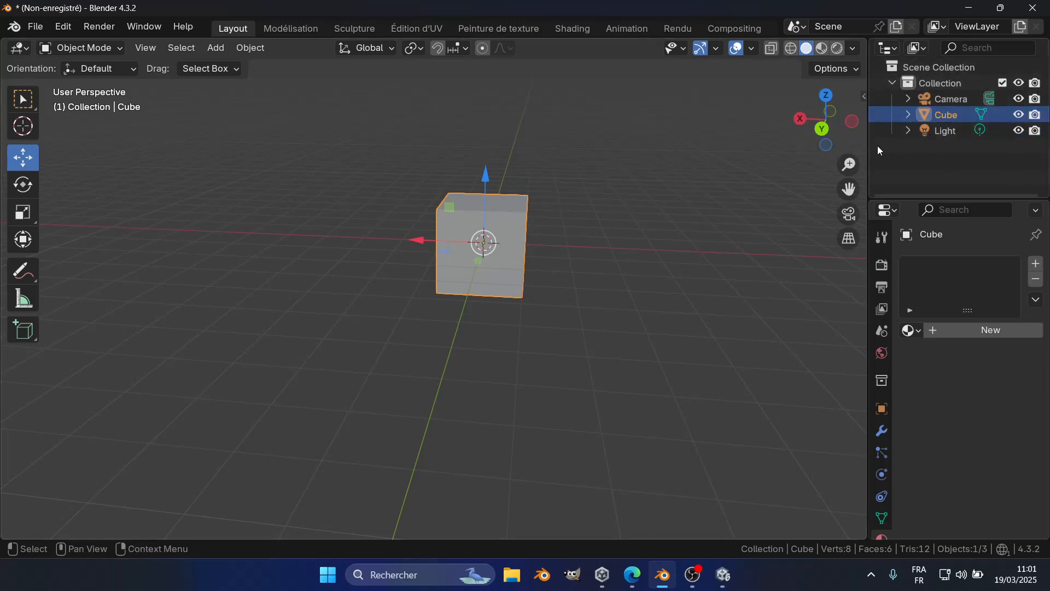
Widen the outliner and properties area, then duplicate the cube in place and mirror the copy with a scale of -1 along X
{"action": "left_click_drag", "start_coordinate": [869, 158], "coordinate": [829, 164]}
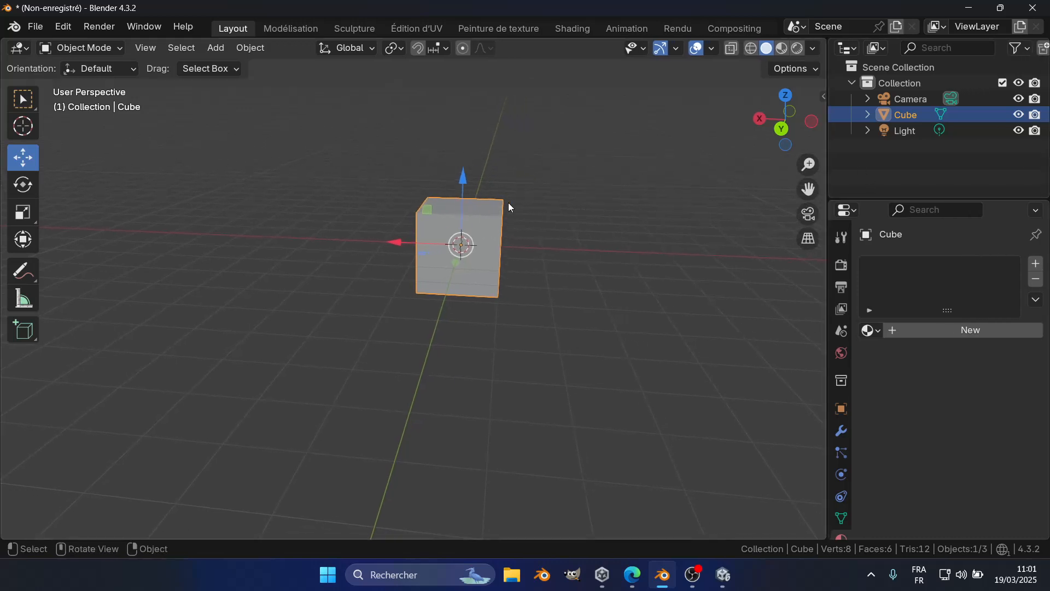
{"action": "scroll", "coordinate": [518, 230], "scroll_direction": "up", "scroll_amount": 2}
{"action": "middle_click_drag", "start_coordinate": [518, 230], "coordinate": [589, 274]}
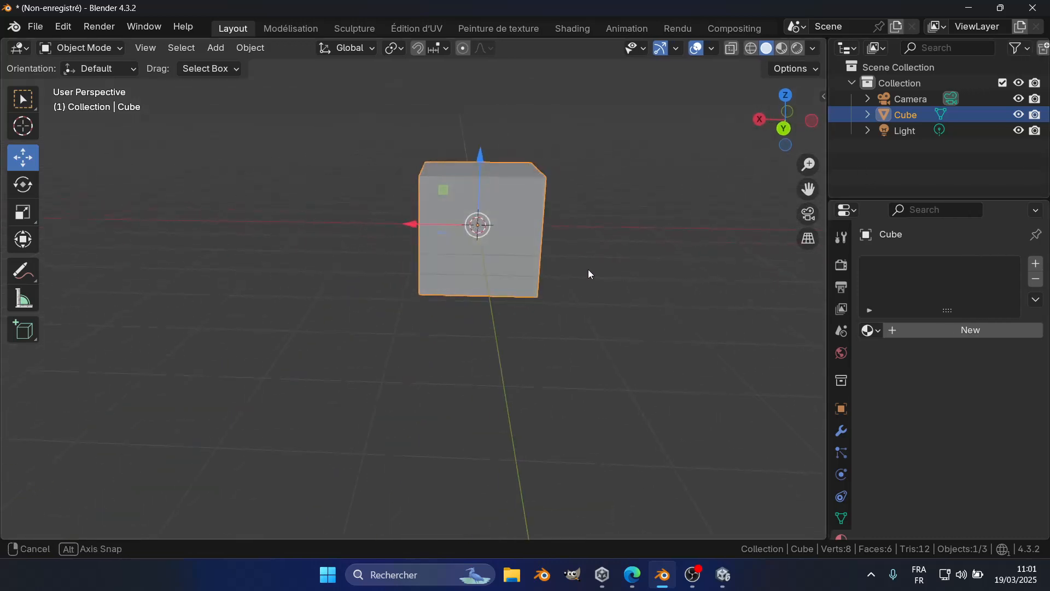
{"action": "key", "text": "shift+d"}
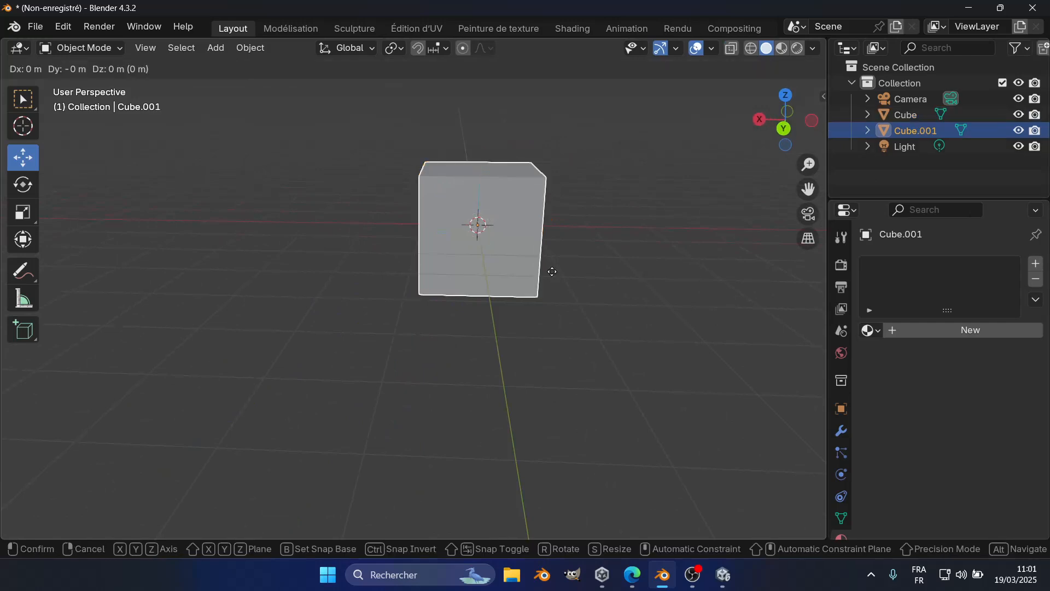
{"action": "key", "text": "s"}
{"action": "type", "text": "x"}
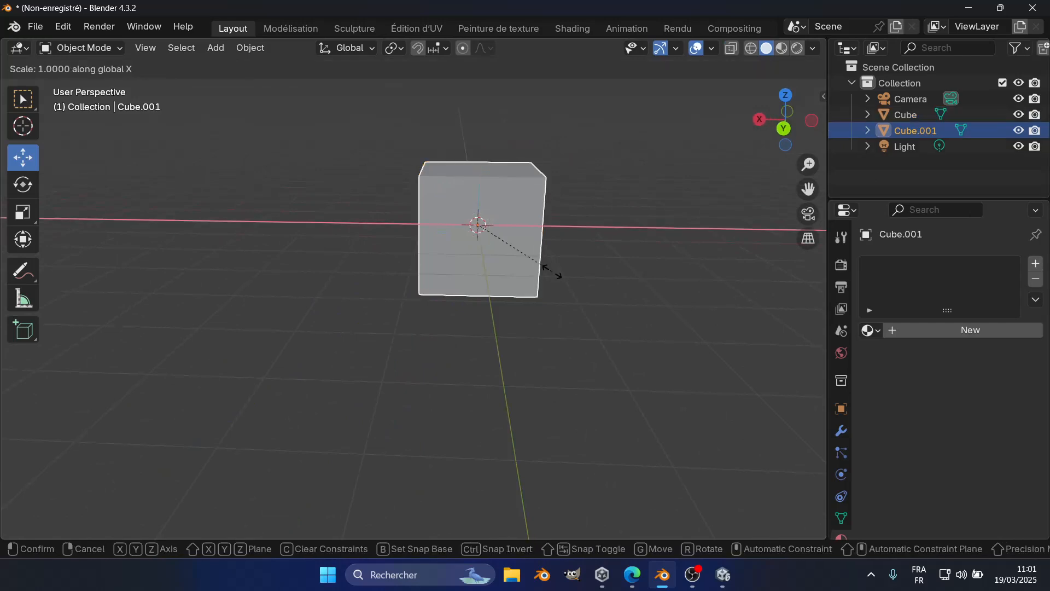
{"action": "type", "text": "-1"}
{"action": "key", "text": "Return"}
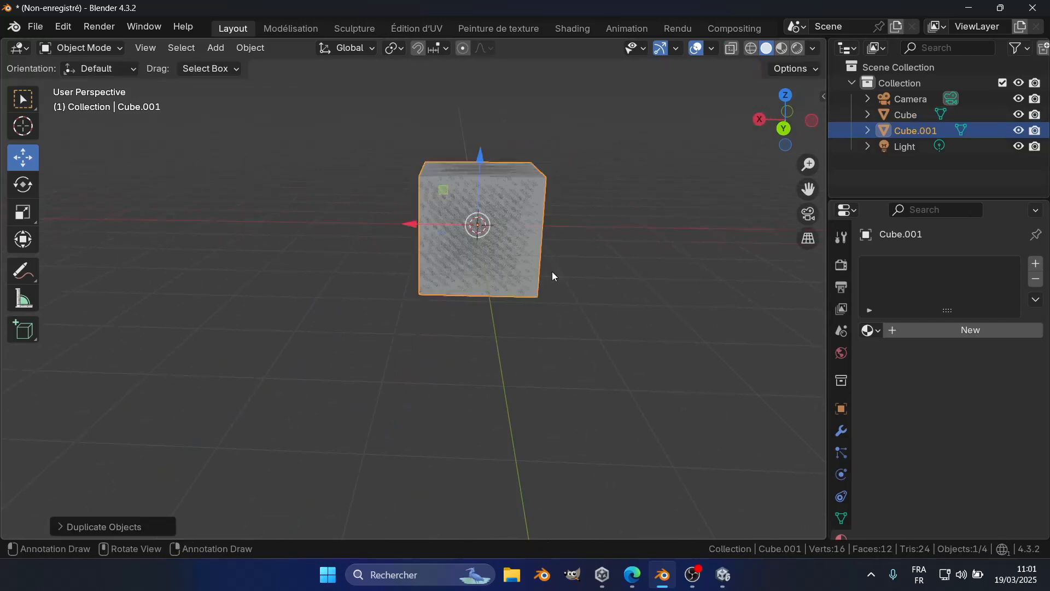
Move the mirrored cube copy along the X axis so it stands clear of the original
{"action": "left_click_drag", "start_coordinate": [409, 224], "coordinate": [96, 224]}
{"action": "scroll", "coordinate": [290, 285], "scroll_direction": "down", "scroll_amount": 3}
{"action": "middle_click_drag", "start_coordinate": [347, 306], "coordinate": [423, 291], "text": "shift"}
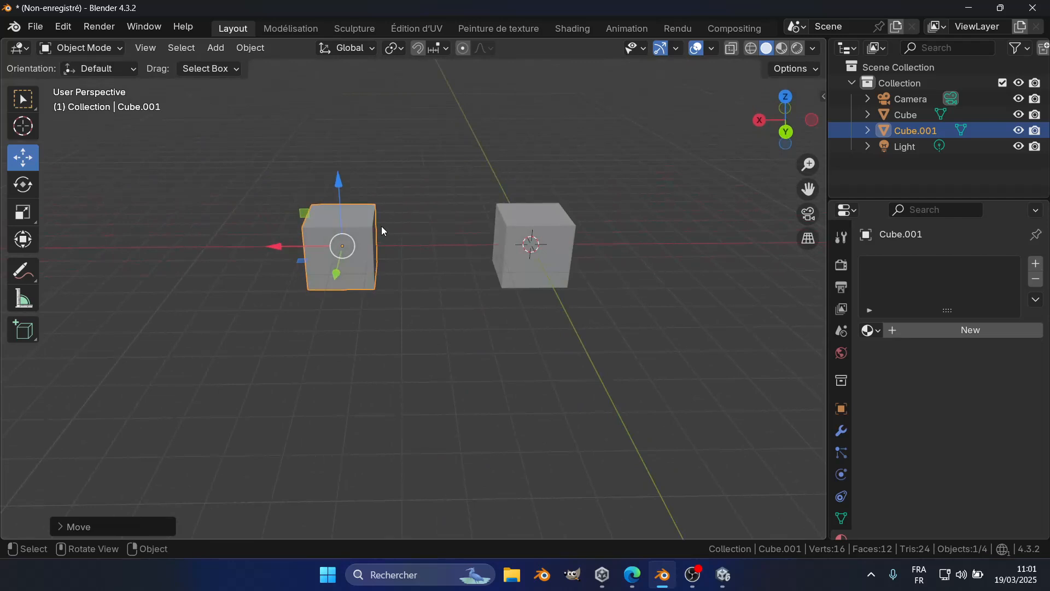
{"action": "scroll", "coordinate": [405, 243], "scroll_direction": "up", "scroll_amount": 2}
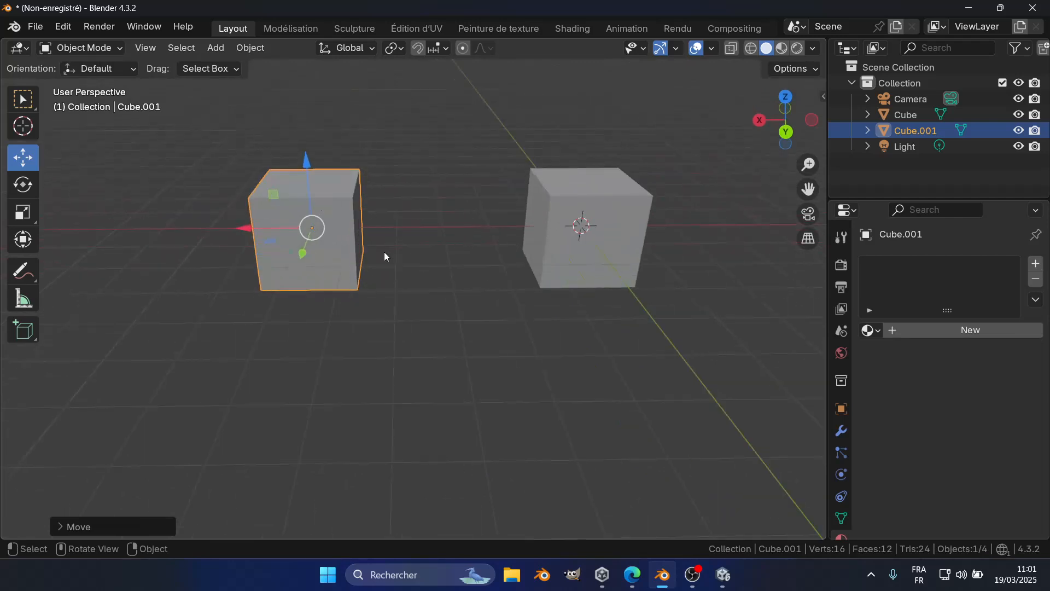
{"action": "scroll", "coordinate": [490, 244], "scroll_direction": "down", "scroll_amount": 2}
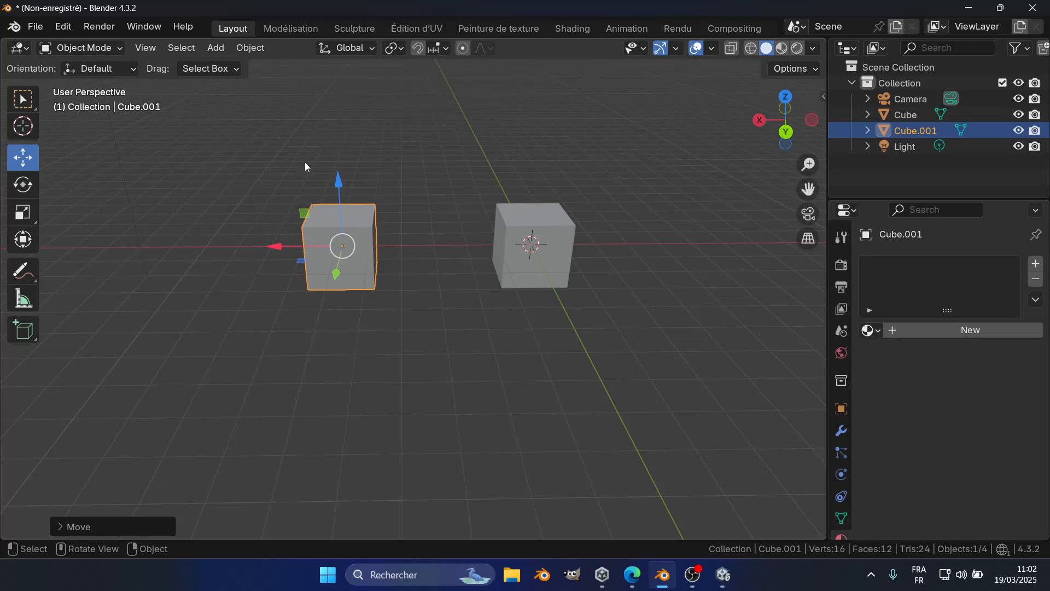
Turn on the Face Orientation overlay and examine the face colours of both cubes from several angles
{"action": "left_click", "coordinate": [714, 49]}
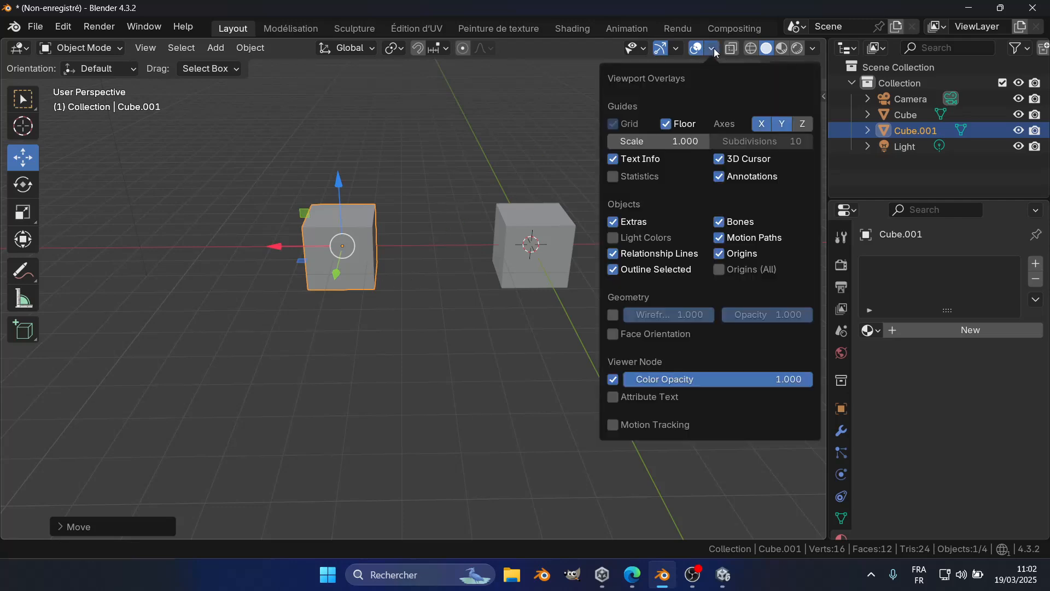
{"action": "left_click", "coordinate": [639, 335]}
{"action": "middle_click_drag", "start_coordinate": [438, 290], "coordinate": [479, 246]}
{"action": "middle_click_drag", "start_coordinate": [603, 158], "coordinate": [589, 174]}
{"action": "middle_click_drag", "start_coordinate": [420, 288], "coordinate": [516, 188]}
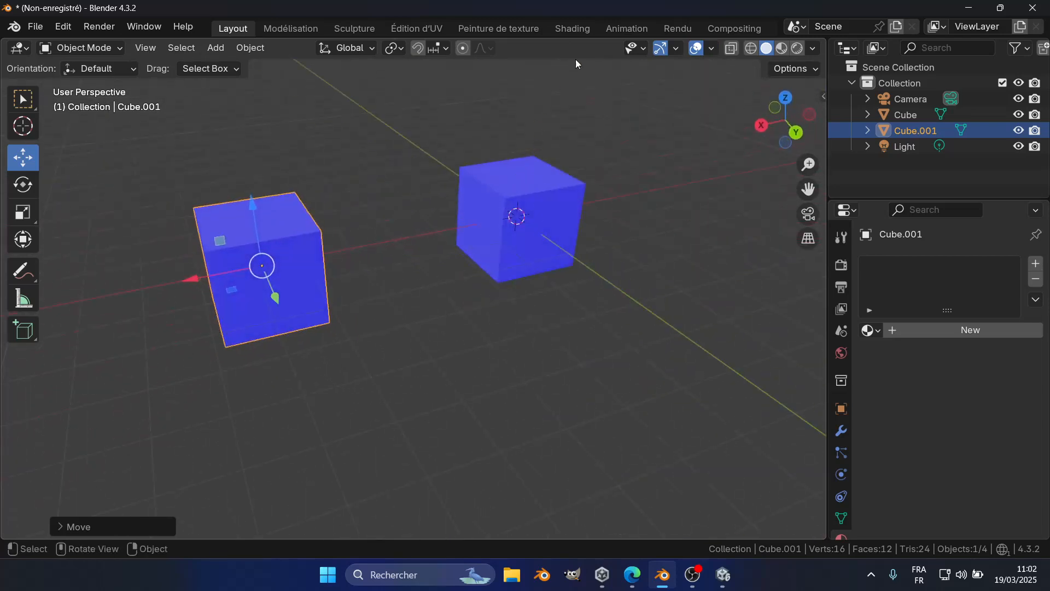
{"action": "middle_click_drag", "start_coordinate": [599, 215], "coordinate": [563, 242]}
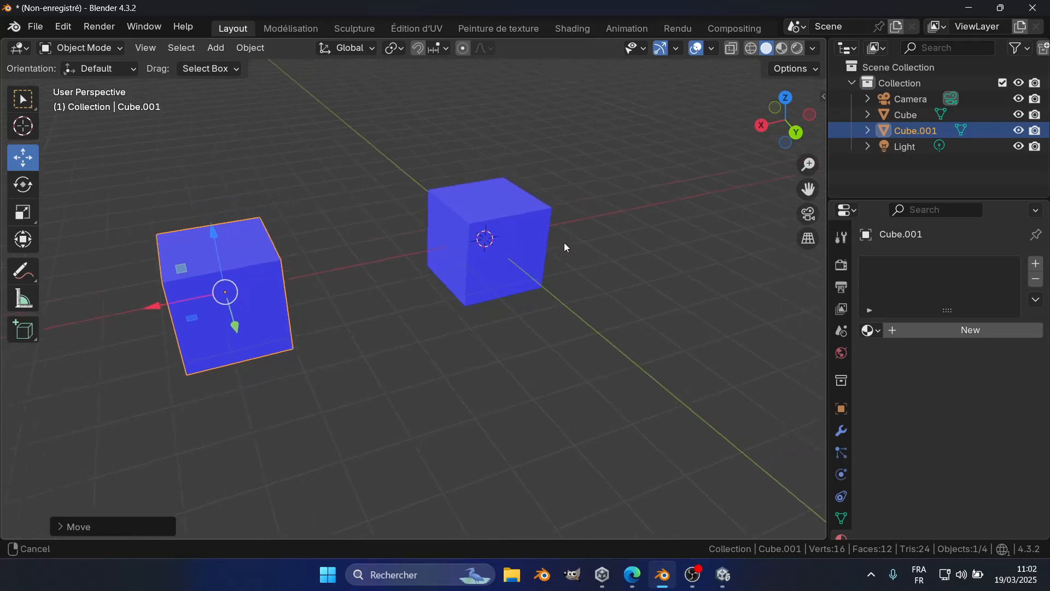
{"action": "middle_click_drag", "start_coordinate": [580, 163], "coordinate": [573, 343]}
{"action": "middle_click_drag", "start_coordinate": [502, 339], "coordinate": [525, 314]}
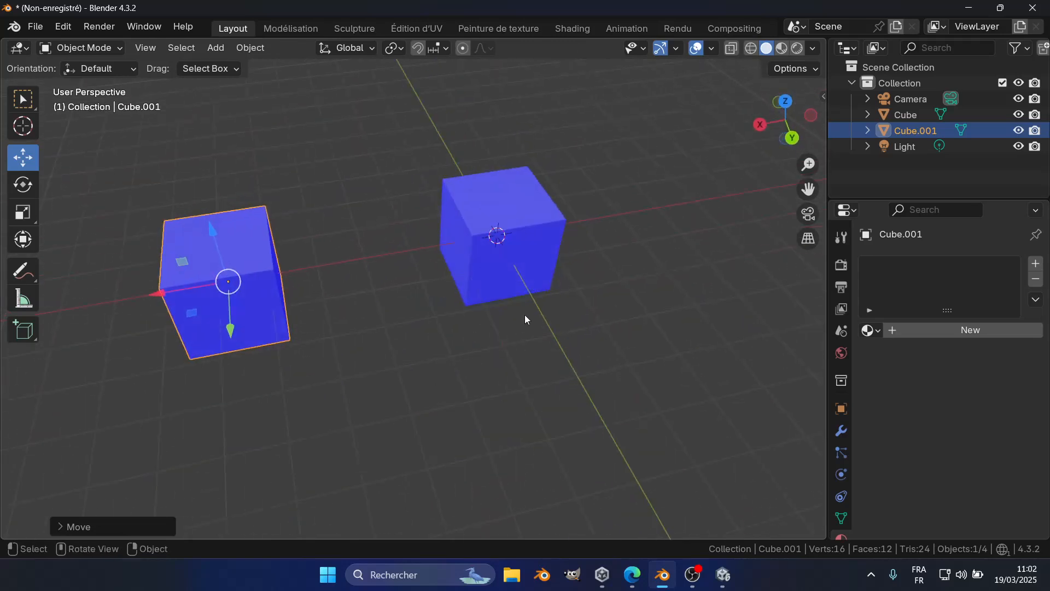
Turn off the Face Orientation overlay, keeping Outline Selected enabled
{"action": "left_click", "coordinate": [712, 49]}
{"action": "left_click", "coordinate": [630, 273]}
{"action": "left_click", "coordinate": [631, 273]}
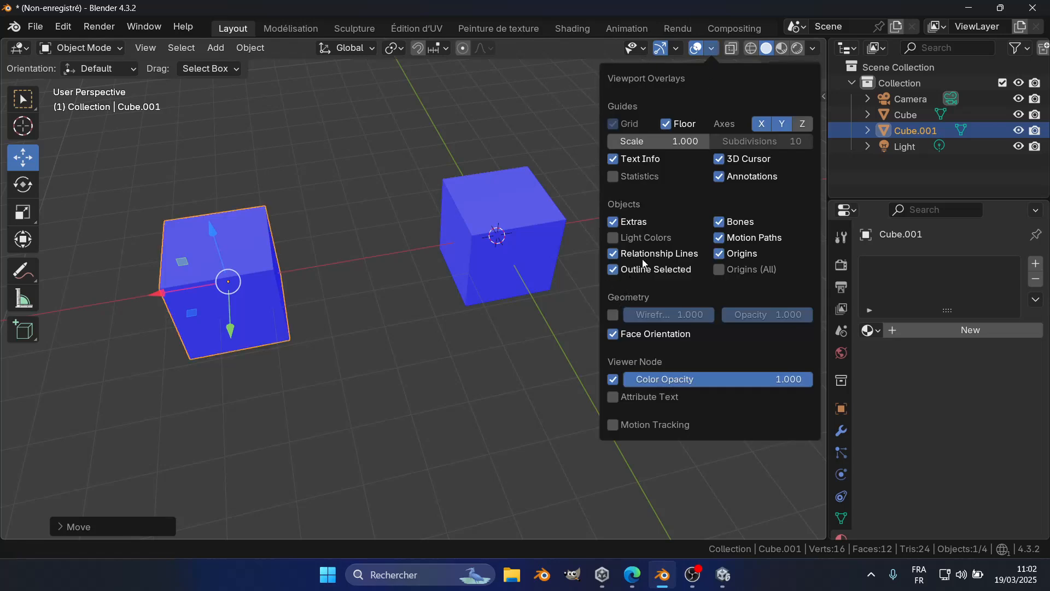
{"action": "left_click", "coordinate": [635, 334]}
Select the original cube at the origin and enter Edit Mode on it
{"action": "left_click", "coordinate": [493, 290]}
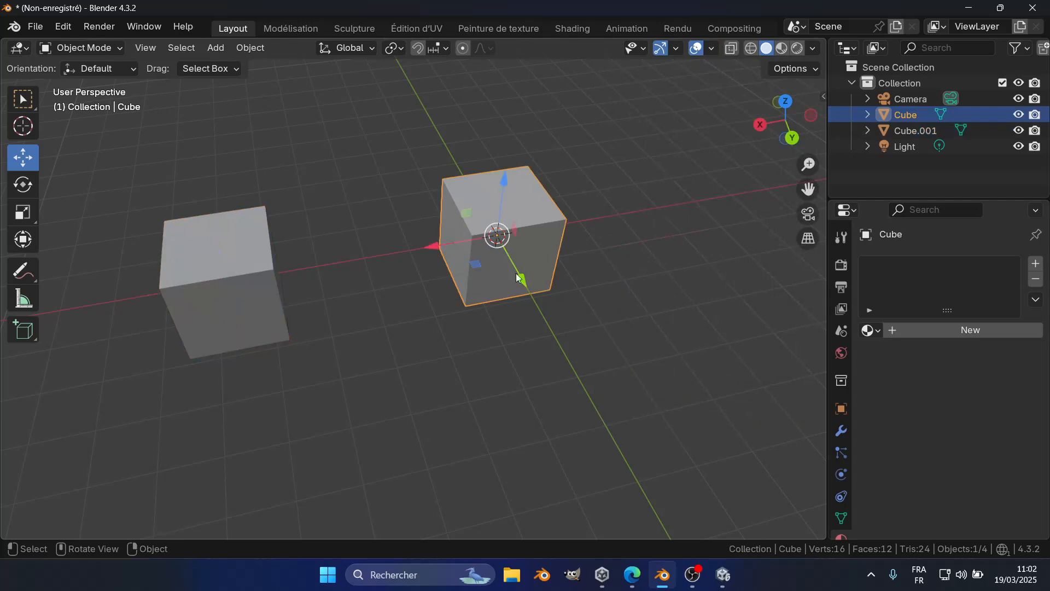
{"action": "middle_click_drag", "start_coordinate": [514, 350], "coordinate": [491, 306]}
{"action": "key", "text": "Tab"}
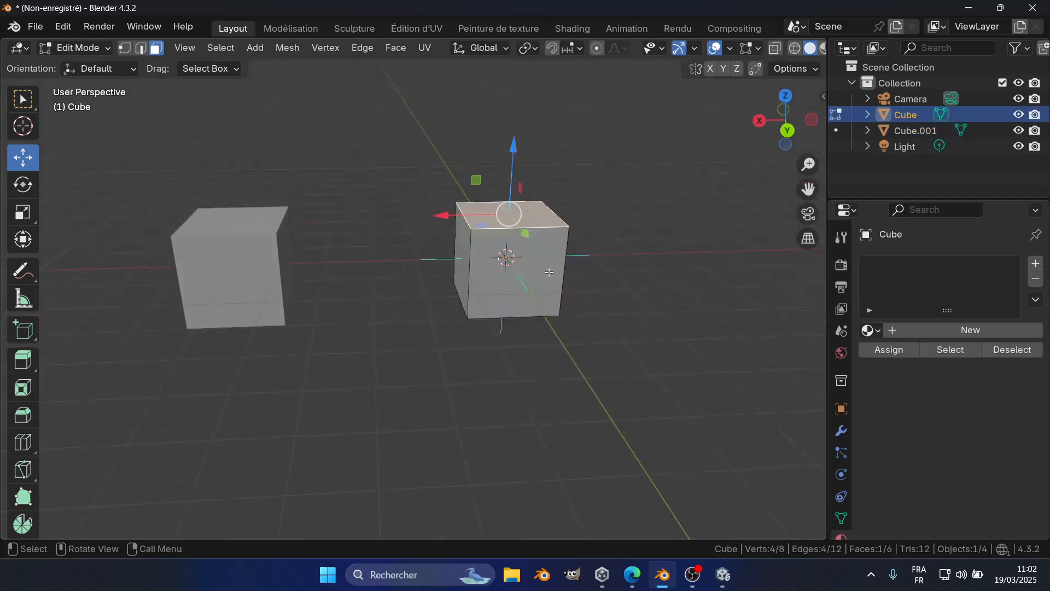
Delete the side face of the original cube that faces the positive Y direction
{"action": "middle_click_drag", "start_coordinate": [611, 295], "coordinate": [608, 352]}
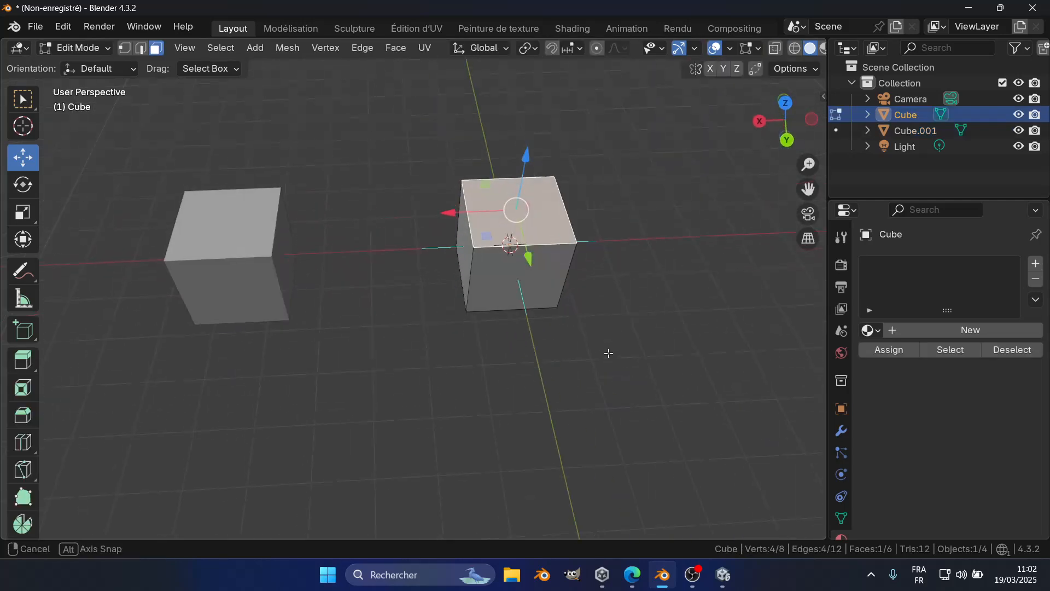
{"action": "left_click", "coordinate": [539, 291]}
{"action": "middle_click_drag", "start_coordinate": [529, 328], "coordinate": [551, 334]}
{"action": "key", "text": "x"}
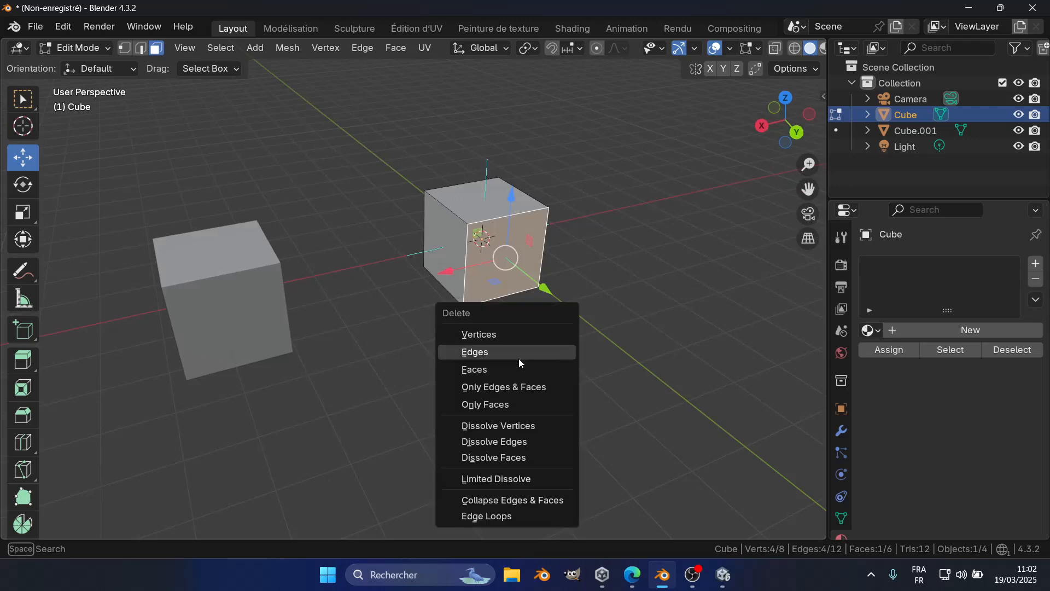
{"action": "left_click", "coordinate": [502, 368]}
Turn on the Face Orientation overlay and examine the inner and outer face colours of the open cube
{"action": "middle_click_drag", "start_coordinate": [558, 366], "coordinate": [537, 315]}
{"action": "scroll", "coordinate": [565, 352], "scroll_direction": "up", "scroll_amount": 2}
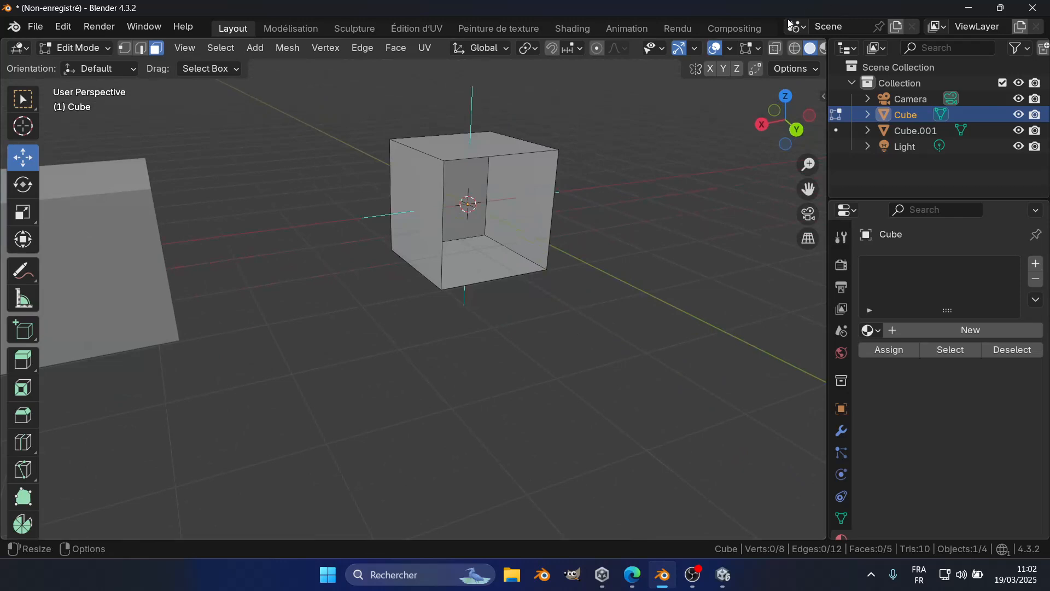
{"action": "left_click", "coordinate": [695, 48]}
{"action": "left_click", "coordinate": [733, 48]}
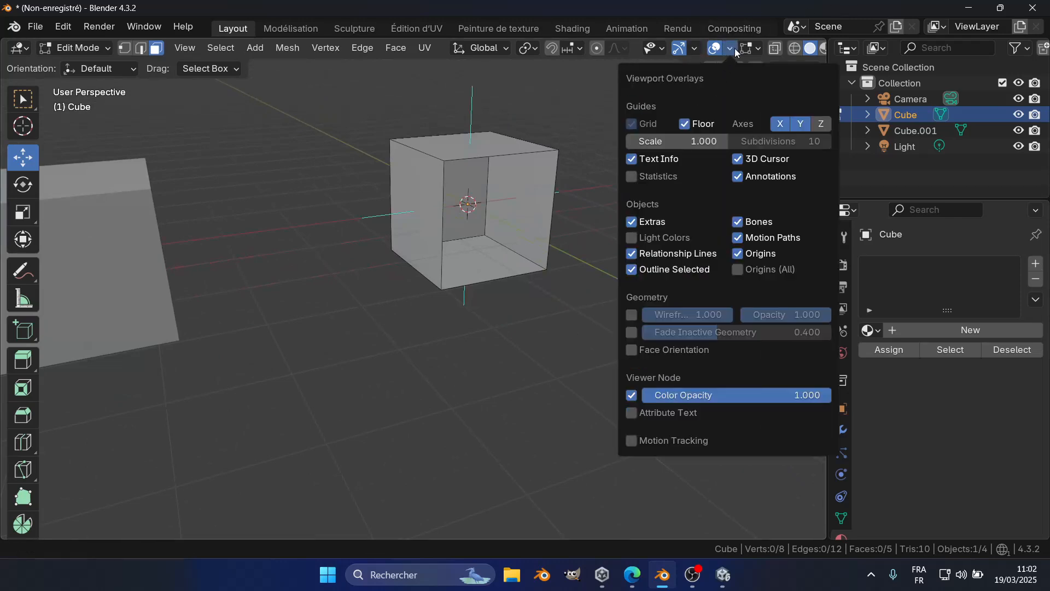
{"action": "left_click", "coordinate": [649, 352]}
{"action": "middle_click_drag", "start_coordinate": [445, 299], "coordinate": [493, 327]}
{"action": "scroll", "coordinate": [478, 281], "scroll_direction": "up", "scroll_amount": 2}
{"action": "middle_click_drag", "start_coordinate": [496, 159], "coordinate": [538, 264], "text": "shift"}
{"action": "middle_click_drag", "start_coordinate": [520, 276], "coordinate": [506, 258]}
{"action": "middle_click_drag", "start_coordinate": [582, 263], "coordinate": [568, 233]}
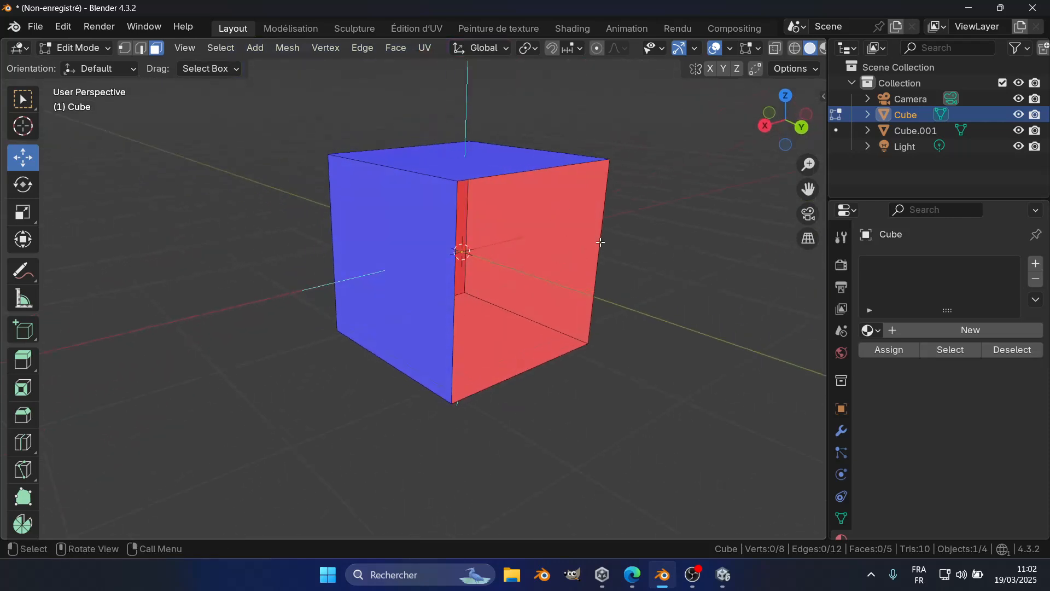
Select the open cube's positive X side face and return to Object Mode to inspect its inner and outer faces
{"action": "left_click", "coordinate": [425, 218]}
{"action": "middle_click_drag", "start_coordinate": [517, 254], "coordinate": [545, 315]}
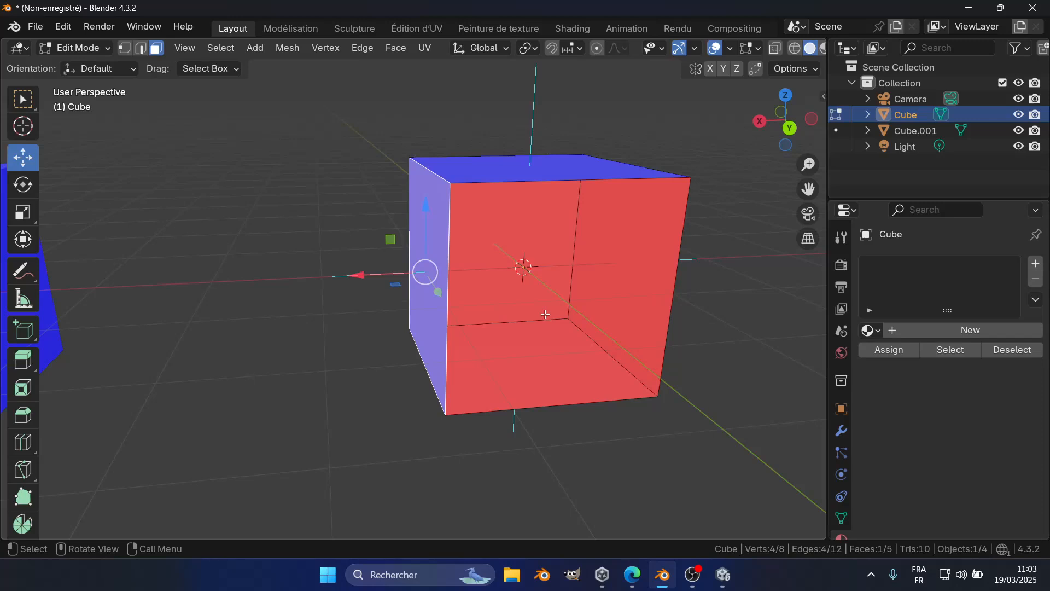
{"action": "middle_click_drag", "start_coordinate": [604, 266], "coordinate": [619, 261]}
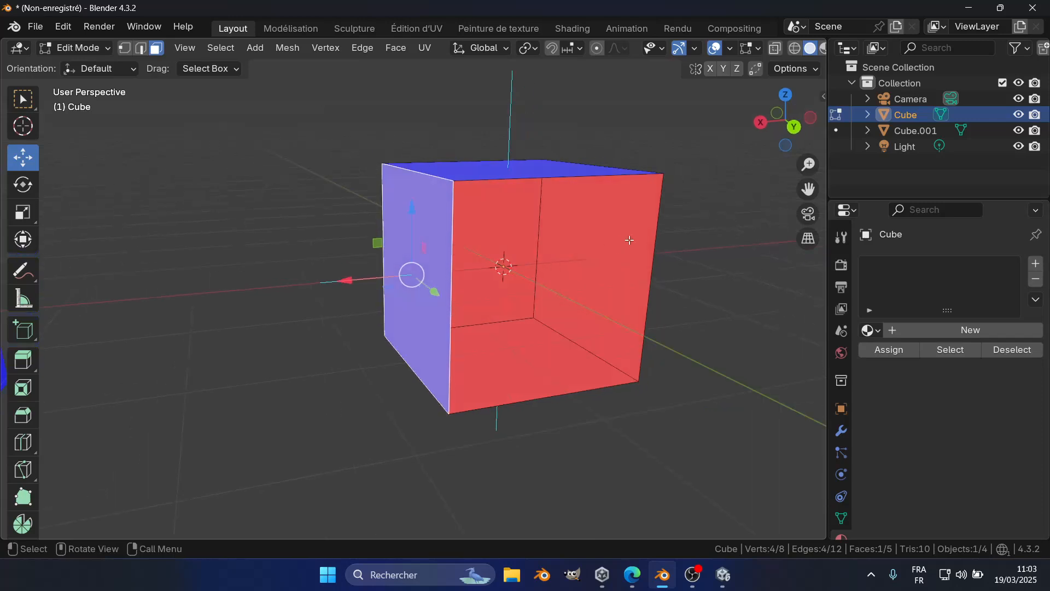
{"action": "middle_click_drag", "start_coordinate": [597, 212], "coordinate": [619, 227]}
{"action": "key", "text": "Tab"}
{"action": "middle_click_drag", "start_coordinate": [668, 267], "coordinate": [614, 280]}
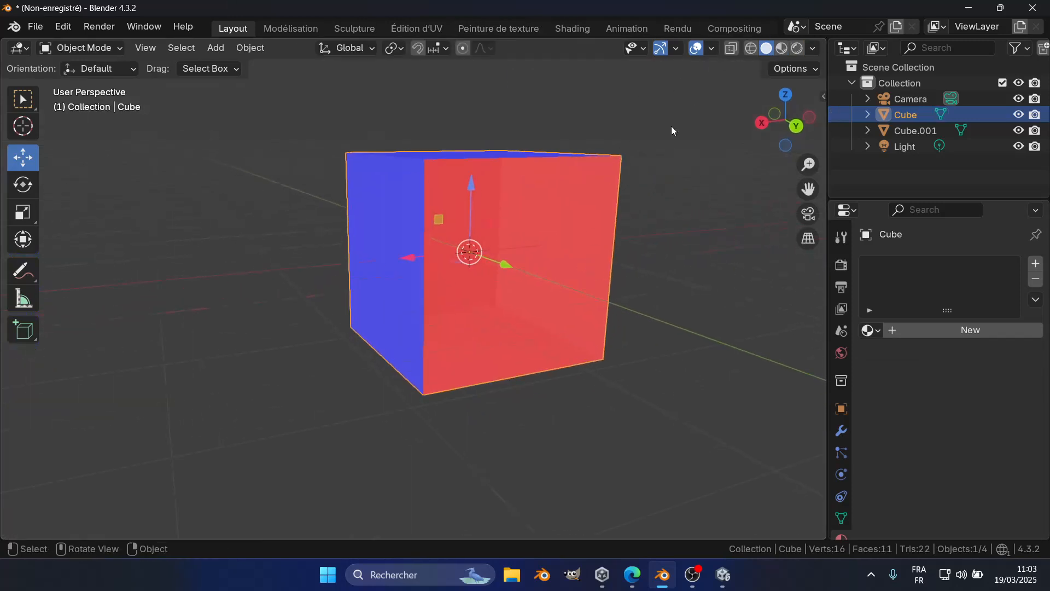
{"action": "scroll", "coordinate": [673, 130], "scroll_direction": "down", "scroll_amount": 8}
{"action": "scroll", "coordinate": [507, 242], "scroll_direction": "up", "scroll_amount": 7}
{"action": "mouse_move", "coordinate": [616, 279]}
{"action": "middle_mouse_down"}
{"action": "mouse_move", "coordinate": [586, 274]}
{"action": "mouse_move", "coordinate": [622, 273]}
{"action": "middle_mouse_up"}
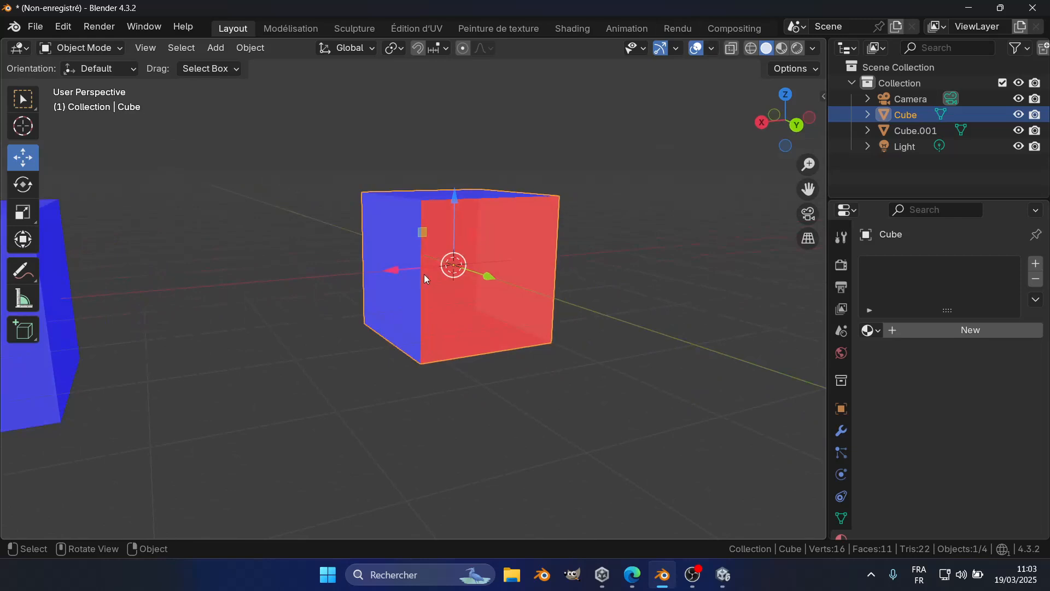
Enable Backface Culling in the viewport shading options
{"action": "left_click", "coordinate": [713, 48]}
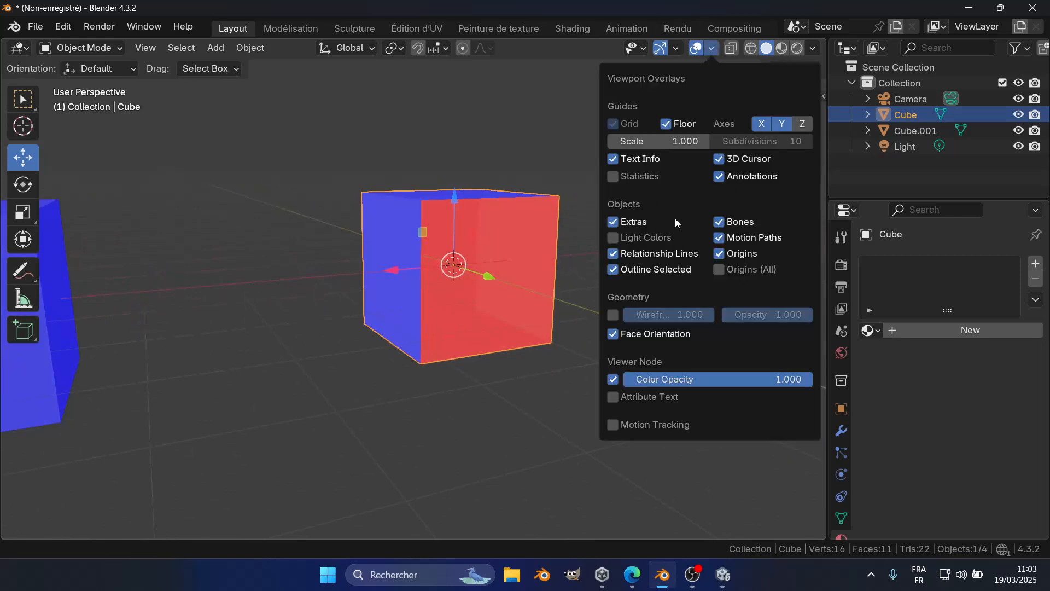
{"action": "left_click", "coordinate": [813, 48]}
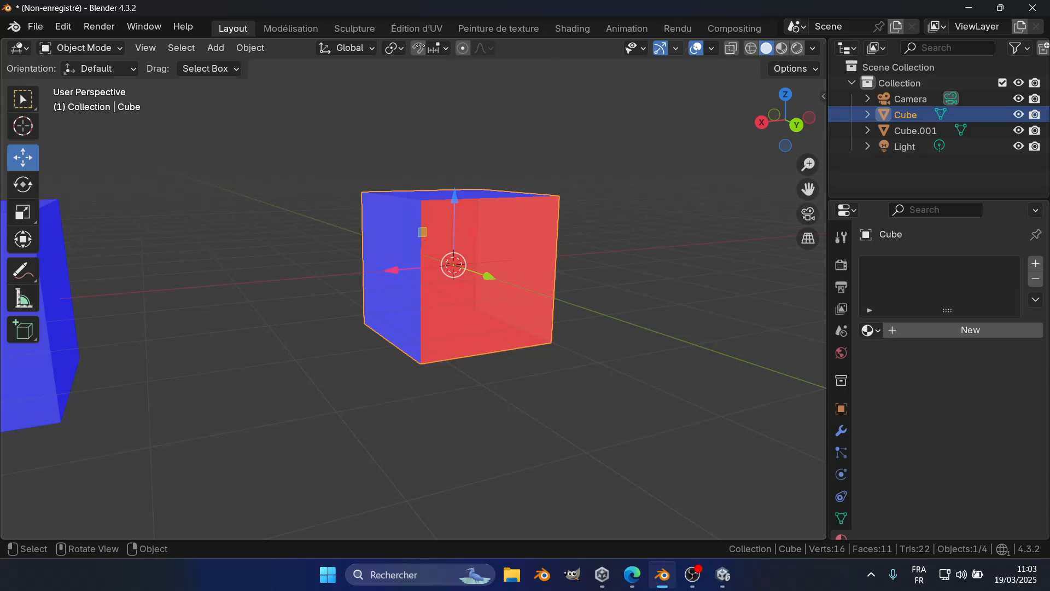
{"action": "left_click", "coordinate": [813, 49]}
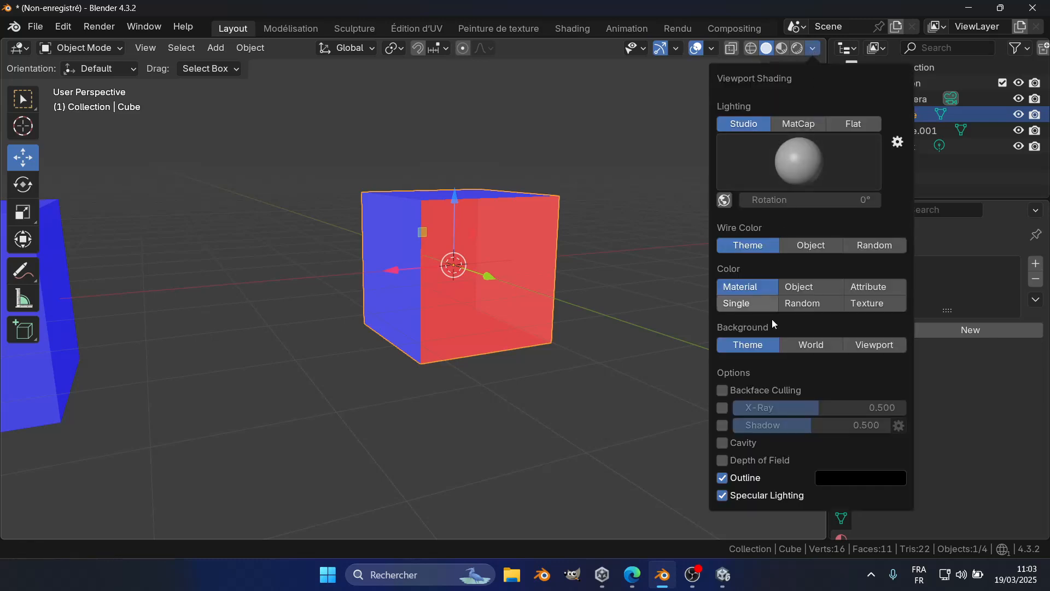
{"action": "left_click", "coordinate": [726, 391]}
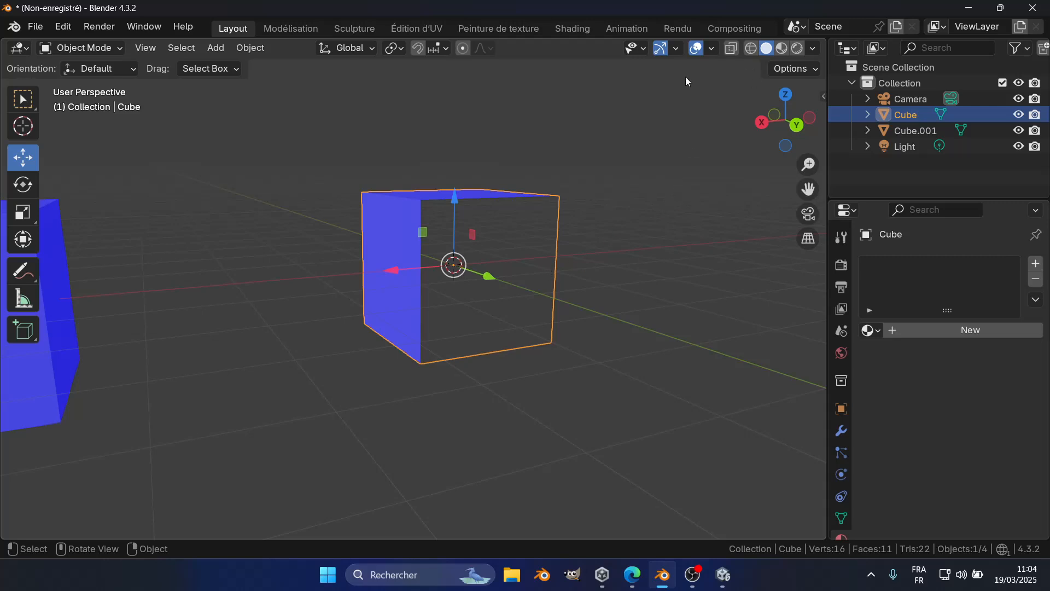
Examine the open cube from several angles to see how backface culling treats its inner faces
{"action": "scroll", "coordinate": [541, 243], "scroll_direction": "down", "scroll_amount": 2}
{"action": "middle_click_drag", "start_coordinate": [580, 266], "coordinate": [558, 261]}
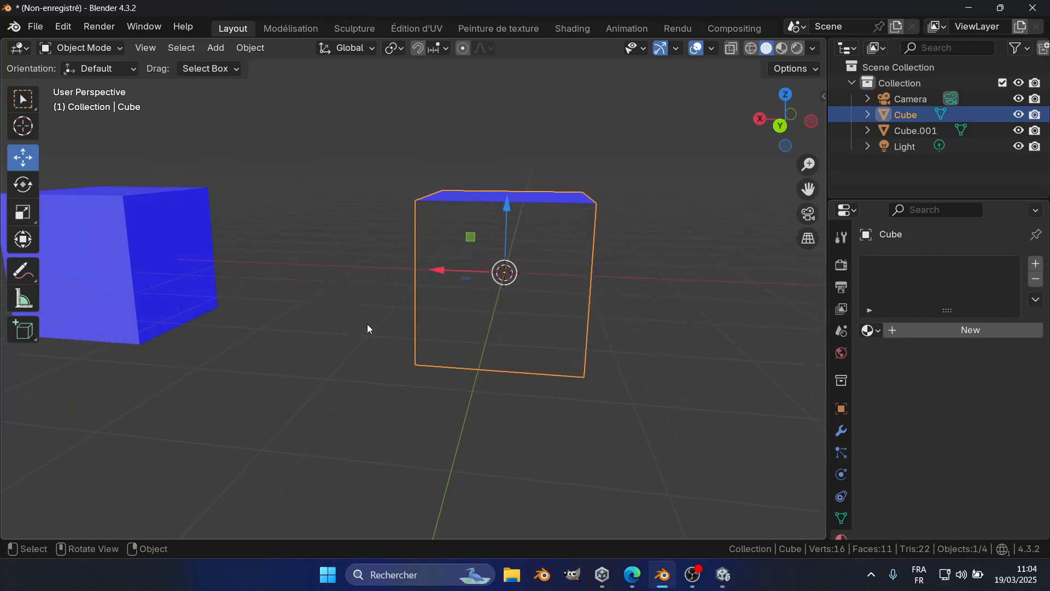
{"action": "middle_click_drag", "start_coordinate": [357, 318], "coordinate": [428, 250]}
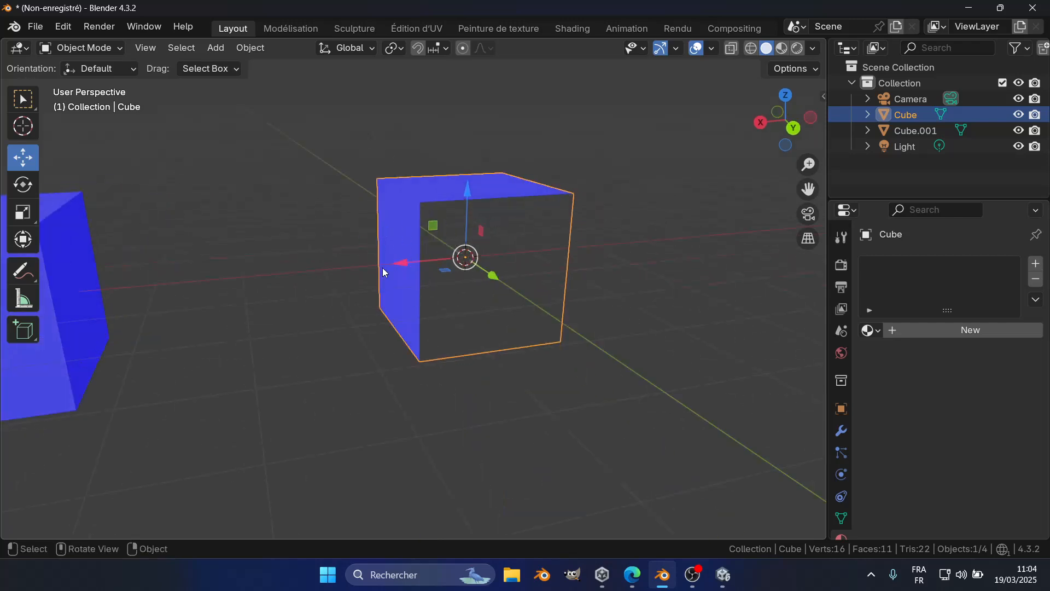
{"action": "middle_click_drag", "start_coordinate": [528, 271], "coordinate": [563, 319]}
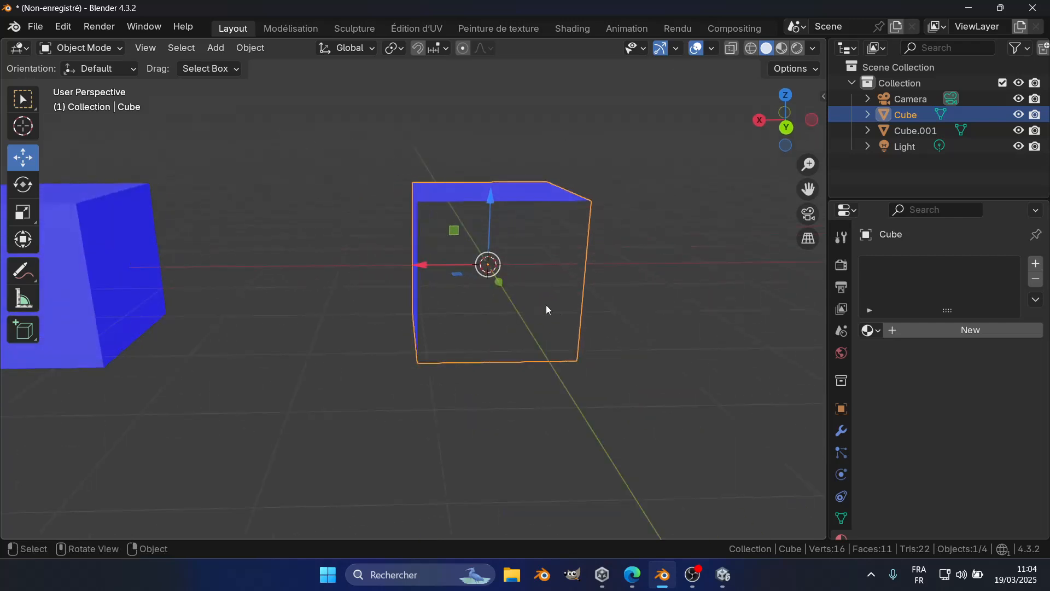
{"action": "left_click", "coordinate": [712, 49]}
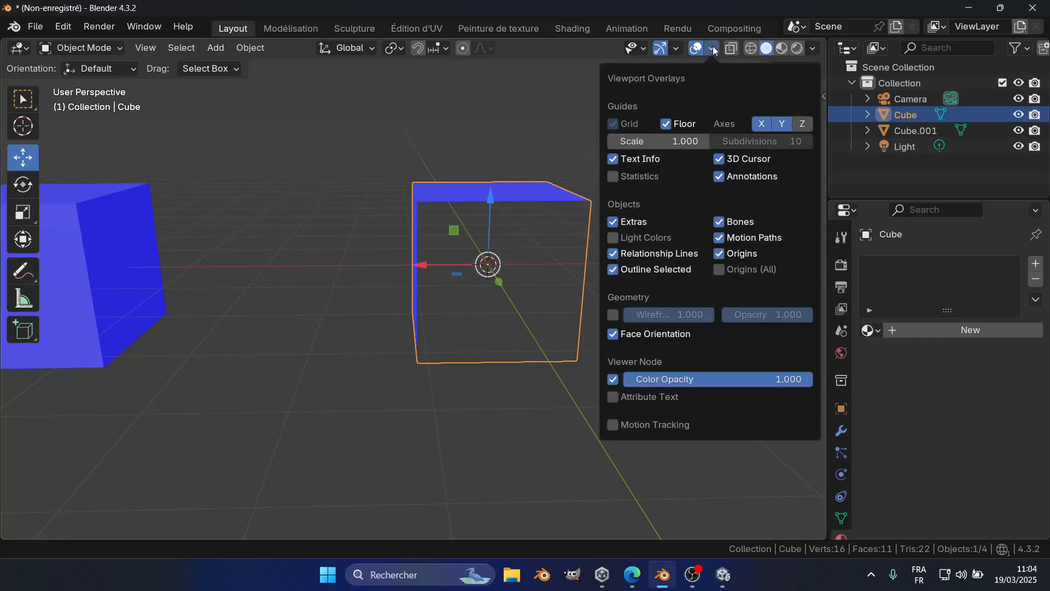
{"action": "middle_click_drag", "start_coordinate": [408, 379], "coordinate": [478, 363]}
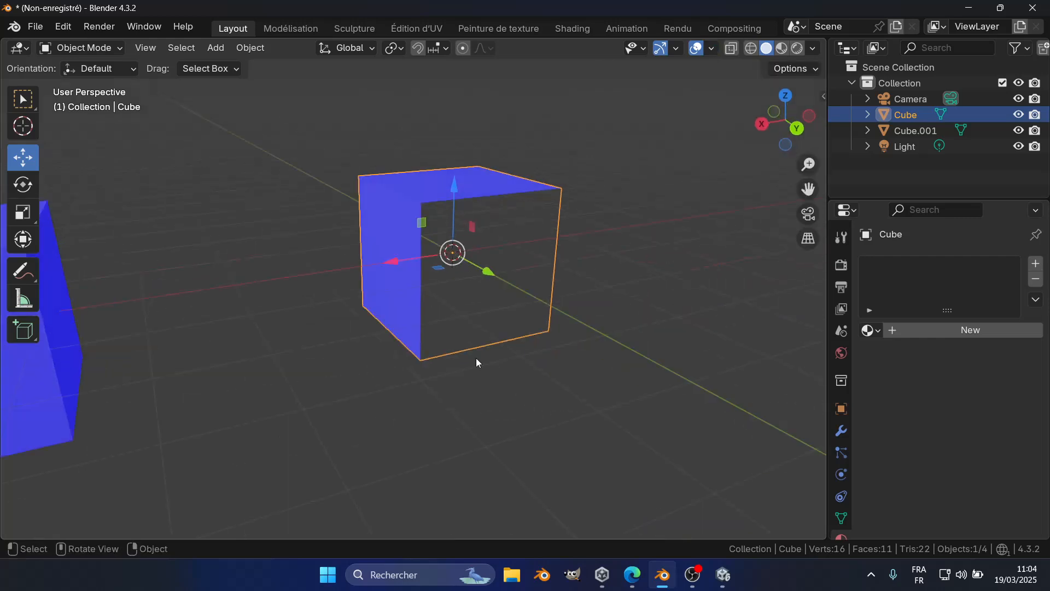
{"action": "mouse_move", "coordinate": [523, 221]}
{"action": "middle_mouse_down"}
{"action": "mouse_move", "coordinate": [572, 269]}
{"action": "mouse_move", "coordinate": [518, 235]}
{"action": "middle_mouse_up"}
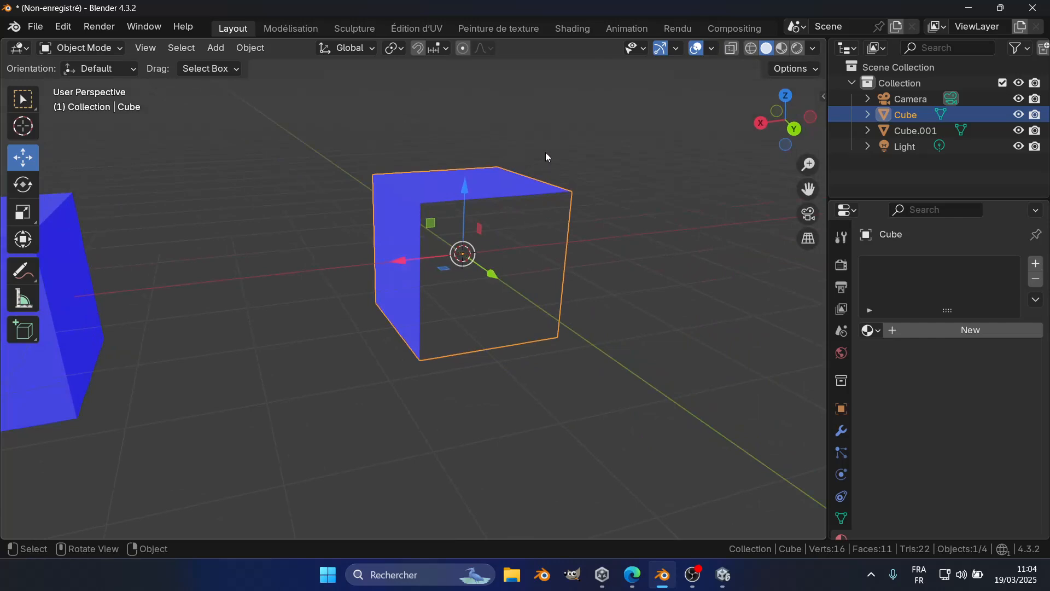
Turn off the Face Orientation overlay and disable Backface Culling in the viewport shading options
{"action": "left_click", "coordinate": [712, 48]}
{"action": "left_click", "coordinate": [813, 48]}
{"action": "left_click", "coordinate": [712, 51]}
{"action": "left_click", "coordinate": [647, 337]}
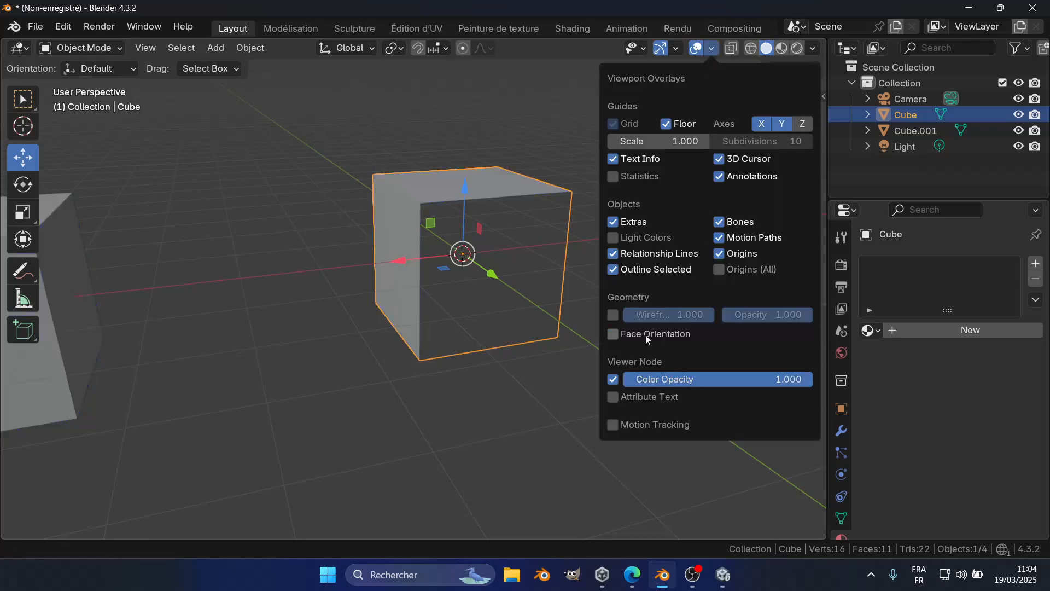
{"action": "left_click", "coordinate": [814, 50]}
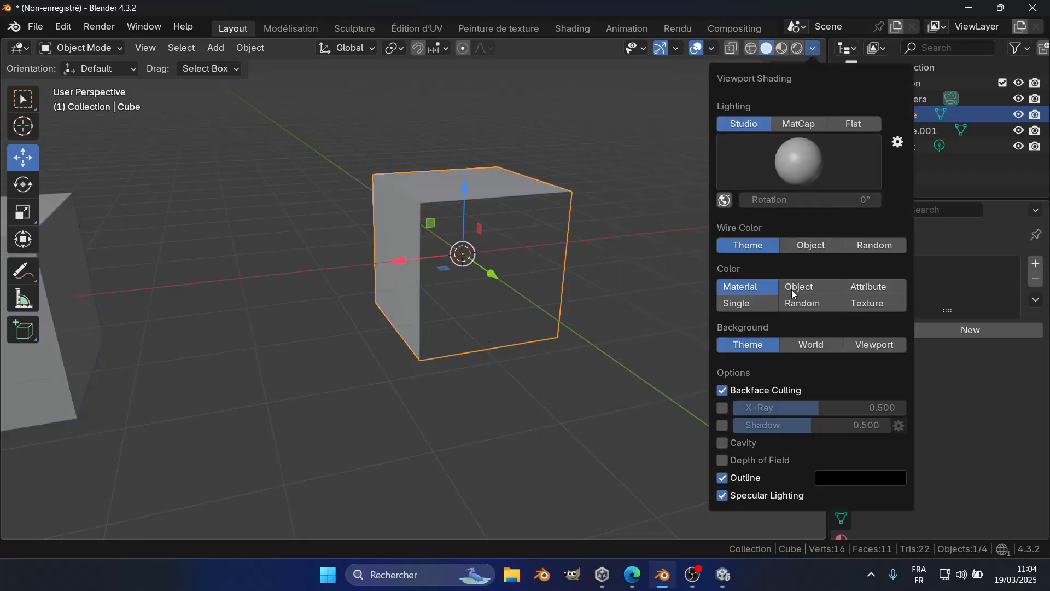
{"action": "left_click", "coordinate": [750, 394]}
Turn the Face Orientation overlay back on and compare the face colours of the closed and open cubes
{"action": "middle_click_drag", "start_coordinate": [604, 392], "coordinate": [386, 355]}
{"action": "middle_click_drag", "start_coordinate": [416, 324], "coordinate": [392, 305]}
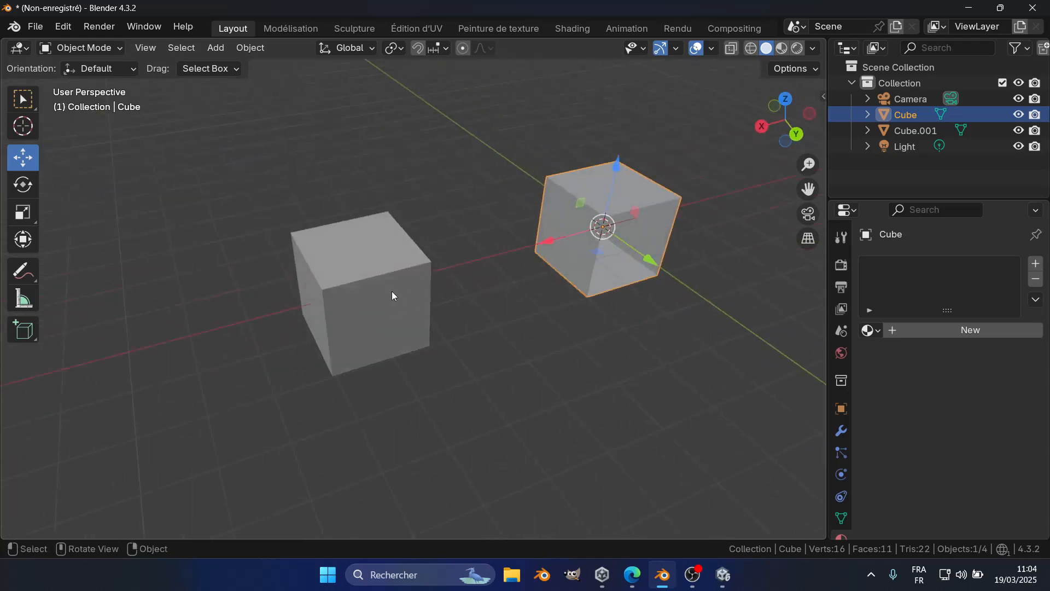
{"action": "middle_click_drag", "start_coordinate": [623, 266], "coordinate": [587, 325]}
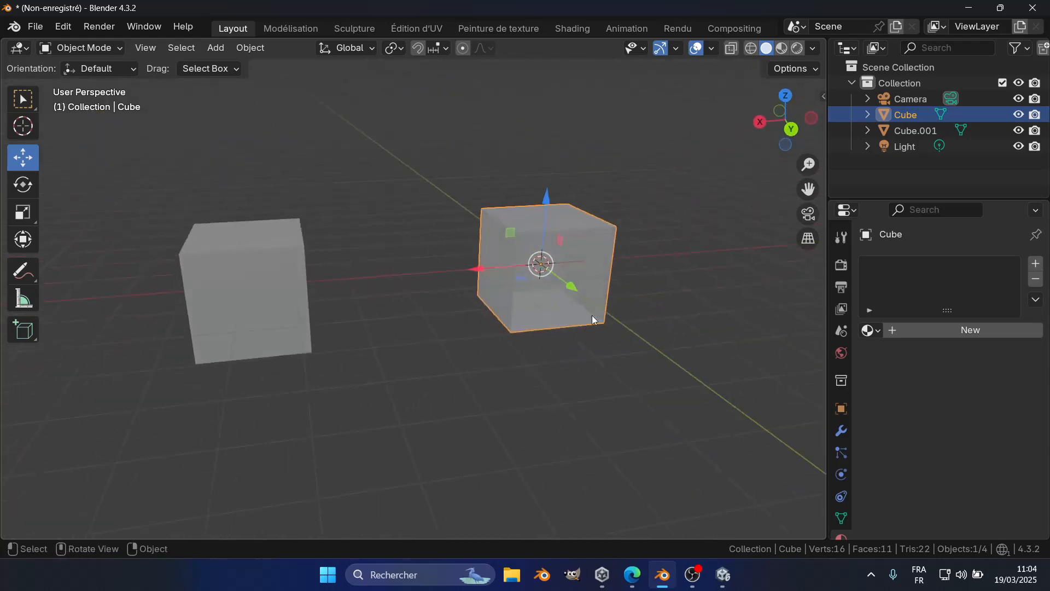
{"action": "middle_click_drag", "start_coordinate": [651, 294], "coordinate": [680, 346]}
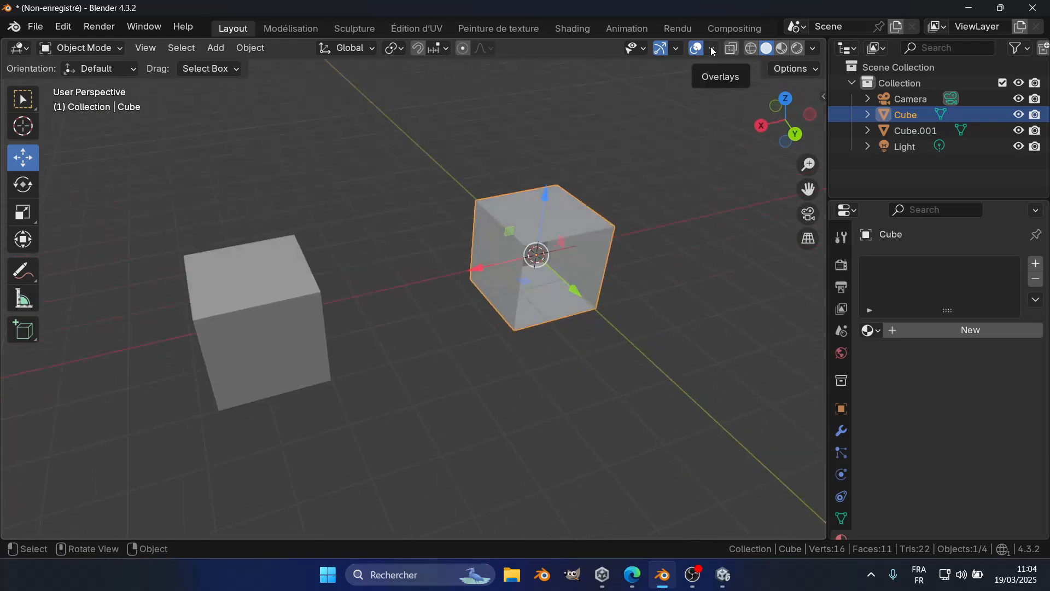
{"action": "left_click", "coordinate": [712, 50]}
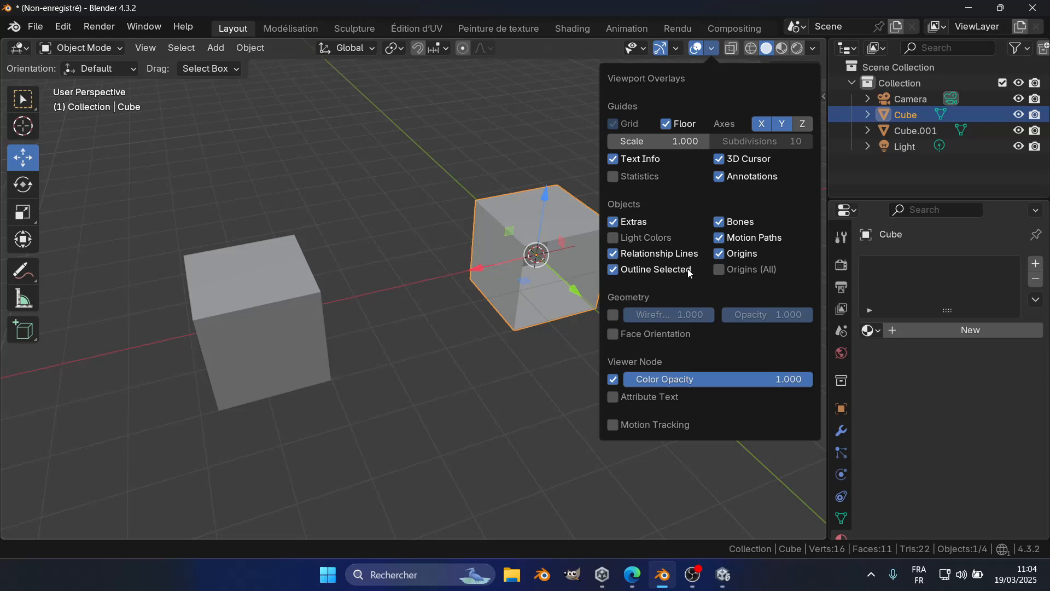
{"action": "left_click", "coordinate": [631, 337]}
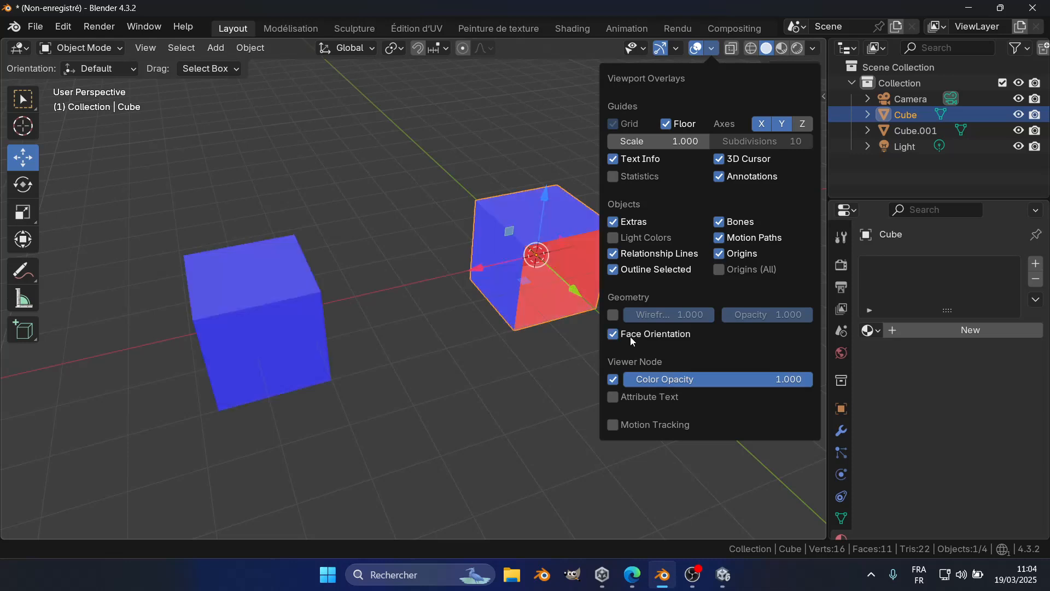
{"action": "middle_click_drag", "start_coordinate": [415, 345], "coordinate": [381, 322]}
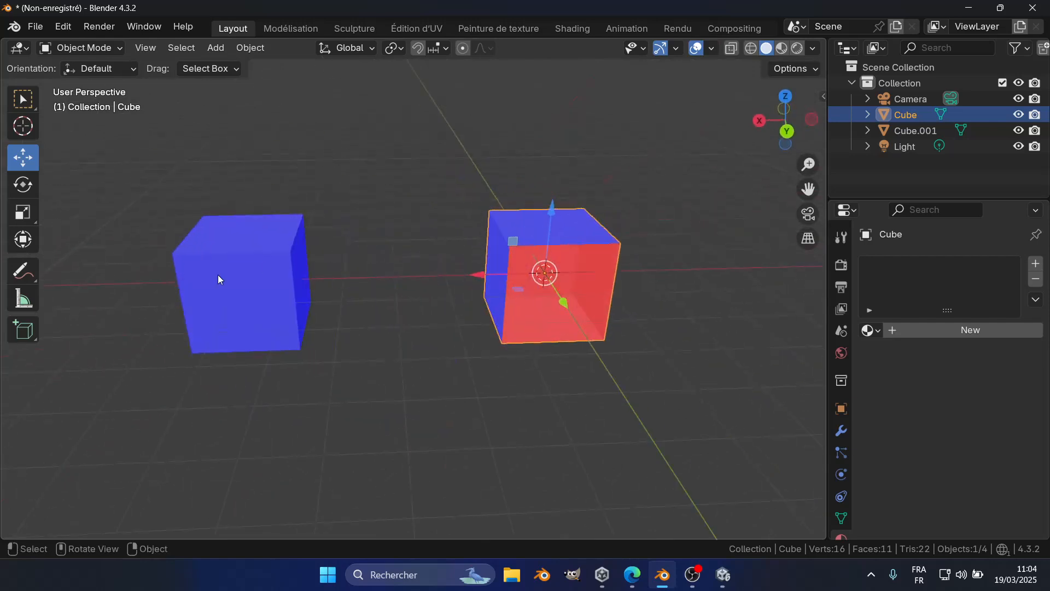
{"action": "middle_click_drag", "start_coordinate": [252, 255], "coordinate": [337, 308]}
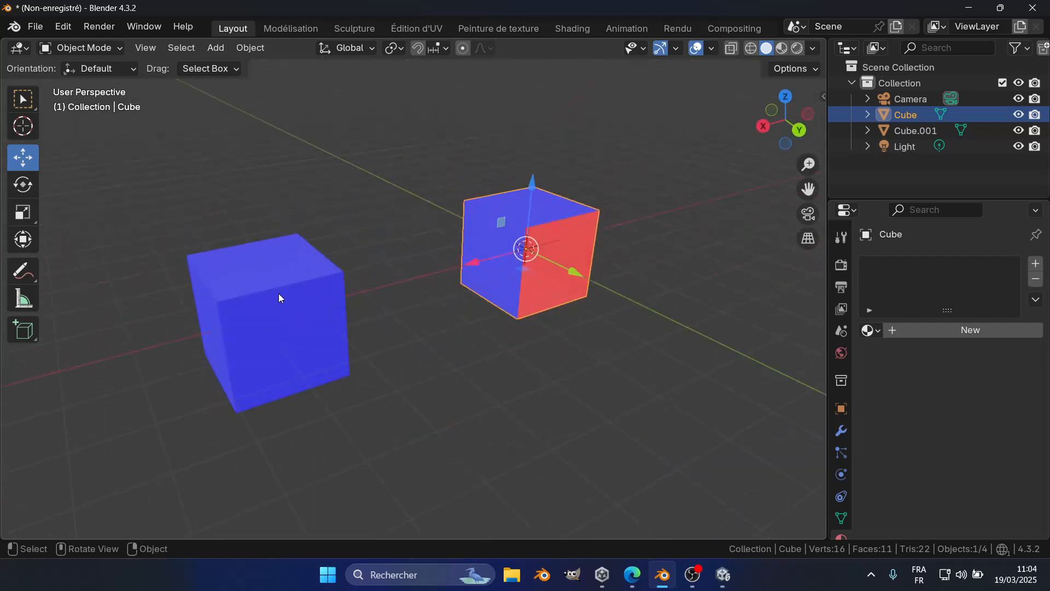
{"action": "middle_click_drag", "start_coordinate": [535, 279], "coordinate": [561, 246]}
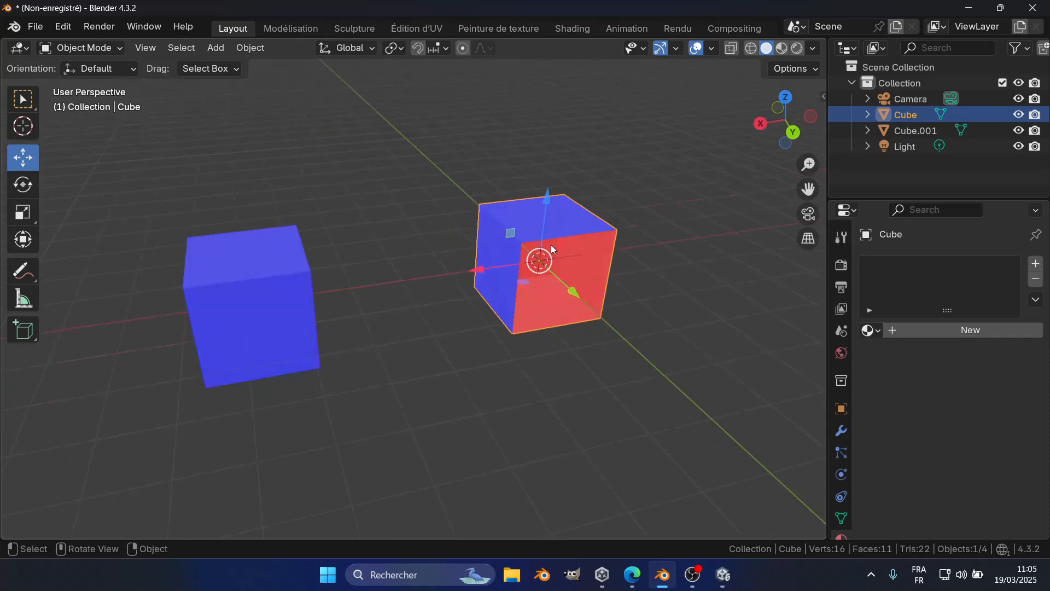
Delete the open cube at the origin and select the remaining closed cube
{"action": "scroll", "coordinate": [550, 245], "scroll_direction": "down", "scroll_amount": 3}
{"action": "middle_click_drag", "start_coordinate": [465, 263], "coordinate": [517, 242], "text": "shift"}
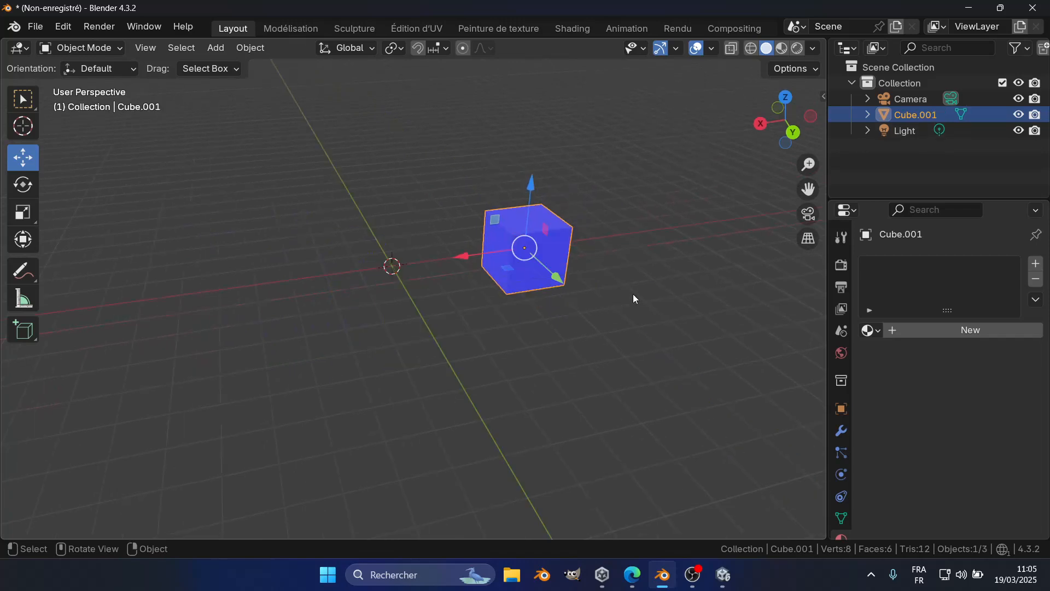
{"action": "middle_click_drag", "start_coordinate": [641, 308], "coordinate": [549, 219]}
{"action": "scroll", "coordinate": [620, 291], "scroll_direction": "up", "scroll_amount": 2}
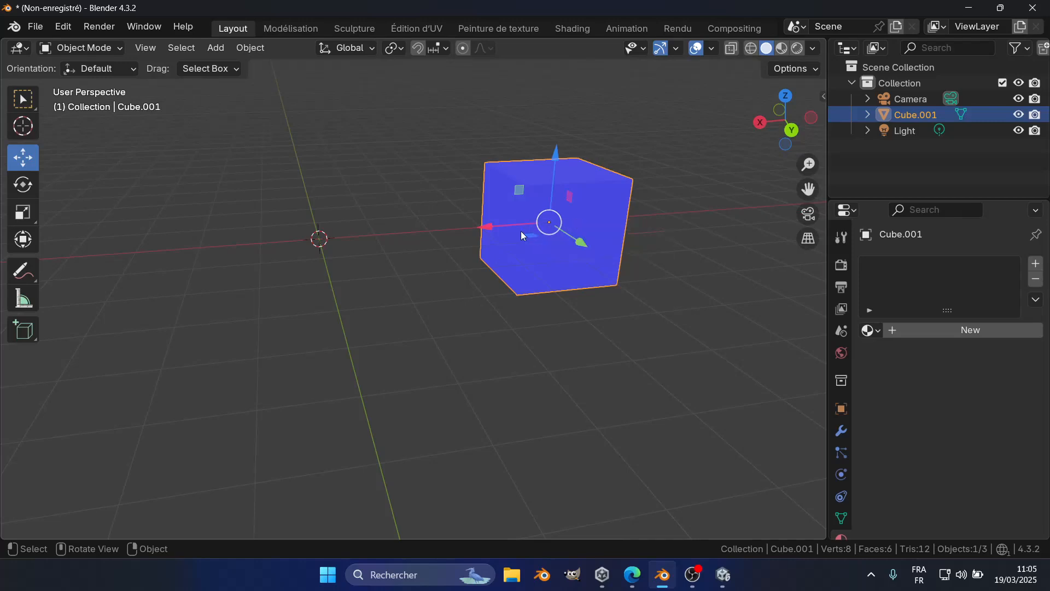
Enter Edit Mode on the remaining cube and select its side face facing the positive Y direction
{"action": "key", "text": "Tab"}
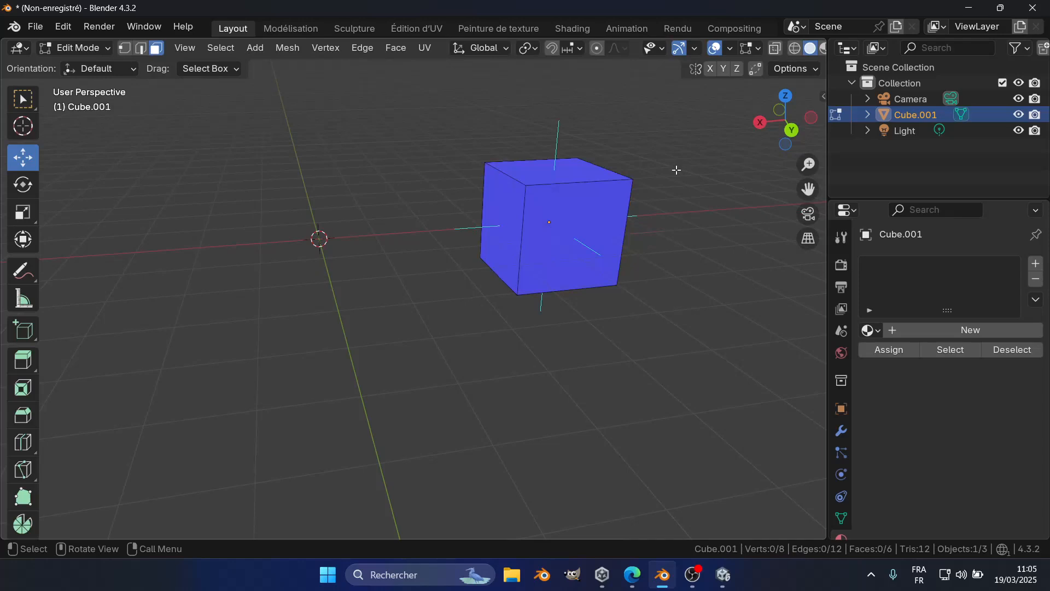
{"action": "middle_click_drag", "start_coordinate": [547, 213], "coordinate": [511, 185]}
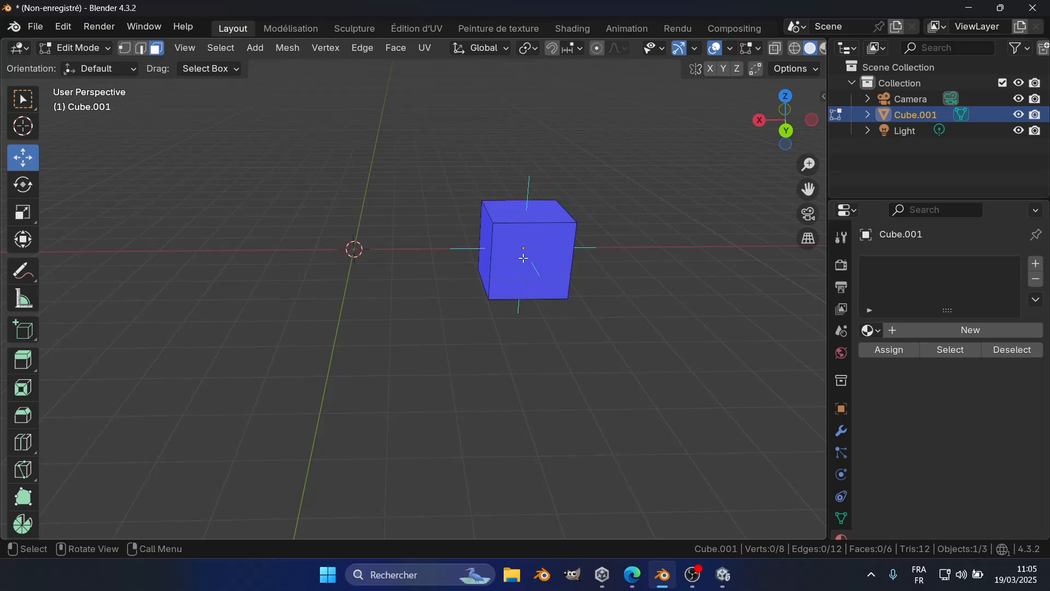
{"action": "middle_click_drag", "start_coordinate": [502, 281], "coordinate": [530, 282]}
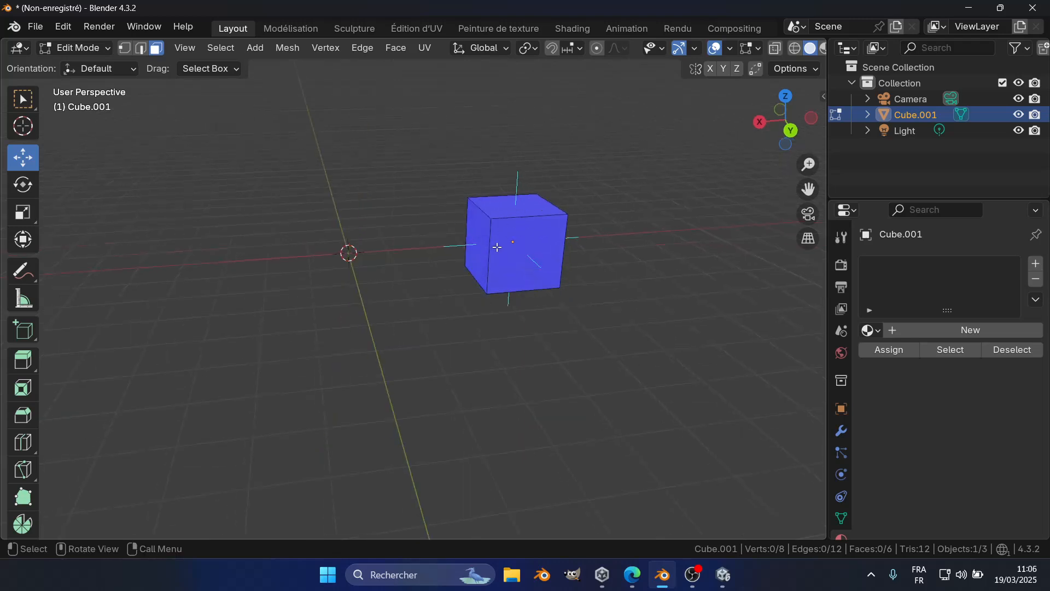
{"action": "left_click", "coordinate": [525, 228]}
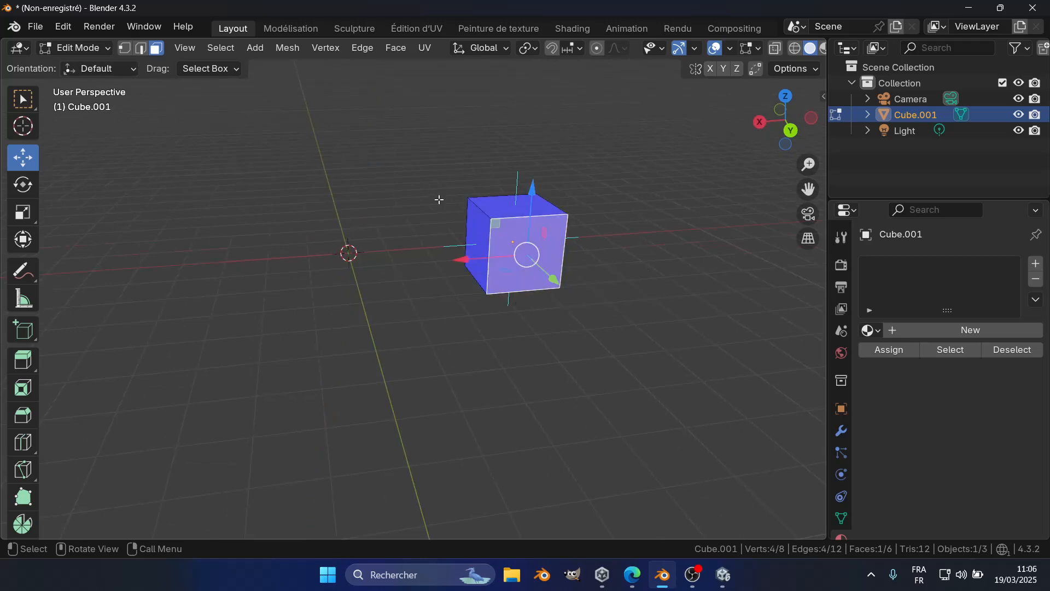
Select the whole cube mesh, duplicate it in place and scale the copy by -1 along the global X axis
{"action": "key", "text": "ctrl+l"}
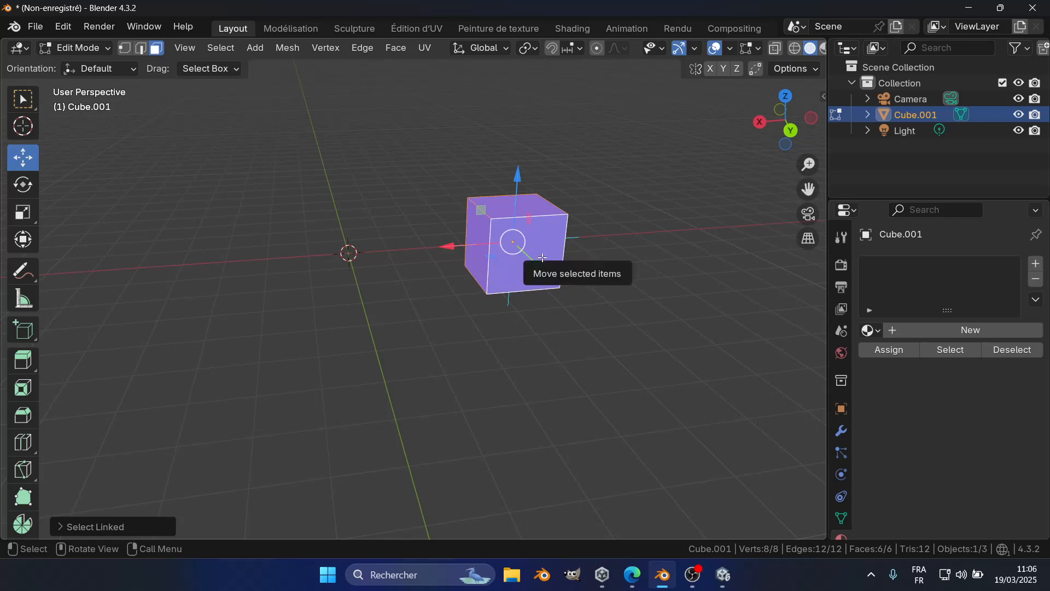
{"action": "key", "text": "g"}
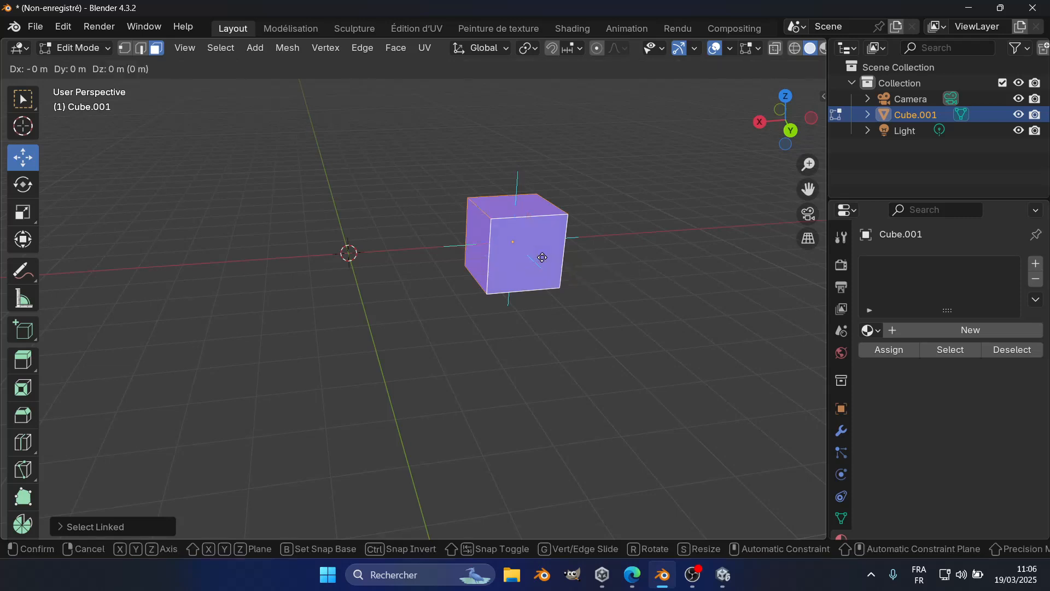
{"action": "key", "text": "Escape"}
{"action": "key", "text": "shift+d"}
{"action": "key", "text": "s"}
{"action": "type", "text": "x"}
{"action": "type", "text": "-1"}
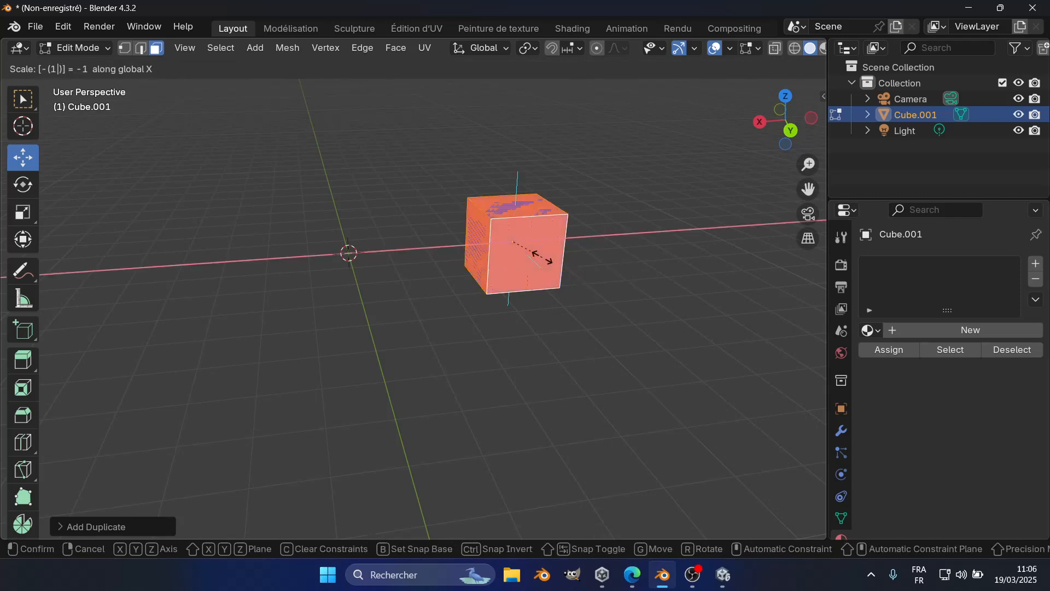
{"action": "key", "text": "Return"}
Move the mirrored copy along the X axis past the world origin, clear of the original cube
{"action": "key", "text": "g"}
{"action": "key", "text": "x"}
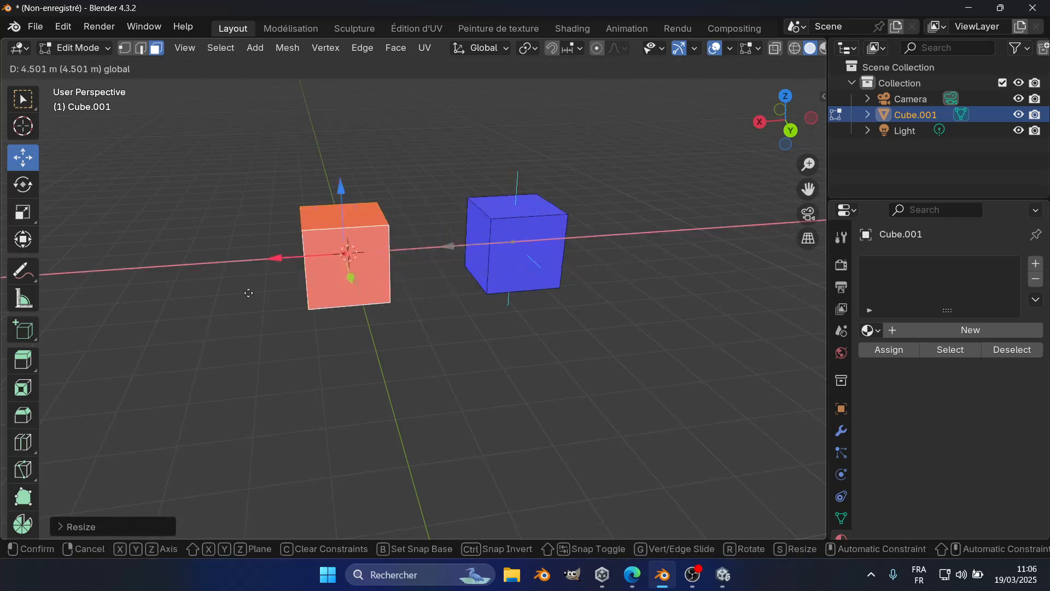
{"action": "left_click", "coordinate": [205, 304]}
{"action": "middle_click_drag", "start_coordinate": [205, 304], "coordinate": [257, 294]}
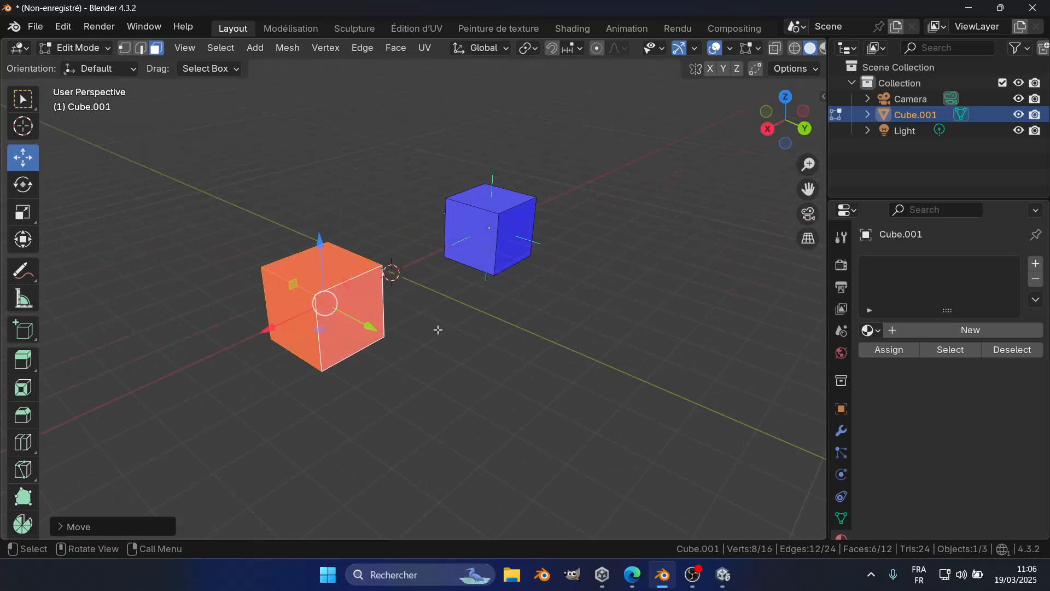
Delete the top face of the inverted cube, inspect the inside face colours and undo the deletion
{"action": "middle_click_drag", "start_coordinate": [366, 316], "coordinate": [435, 274], "text": "shift"}
{"action": "scroll", "coordinate": [368, 279], "scroll_direction": "up", "scroll_amount": 3}
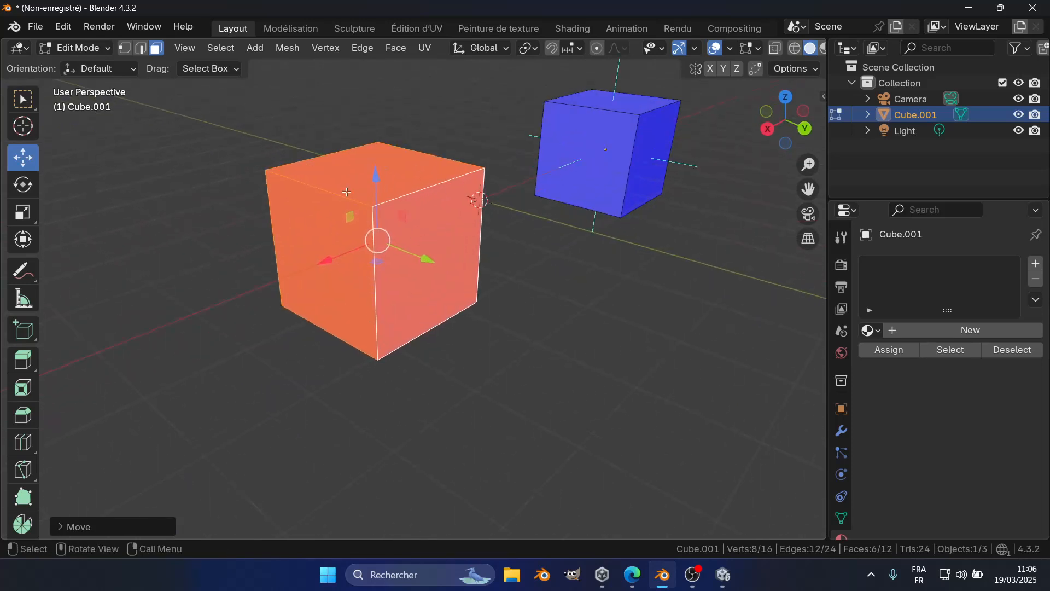
{"action": "left_click", "coordinate": [346, 192]}
{"action": "key", "text": "x"}
{"action": "left_click", "coordinate": [366, 181]}
{"action": "middle_click_drag", "start_coordinate": [366, 182], "coordinate": [349, 212]}
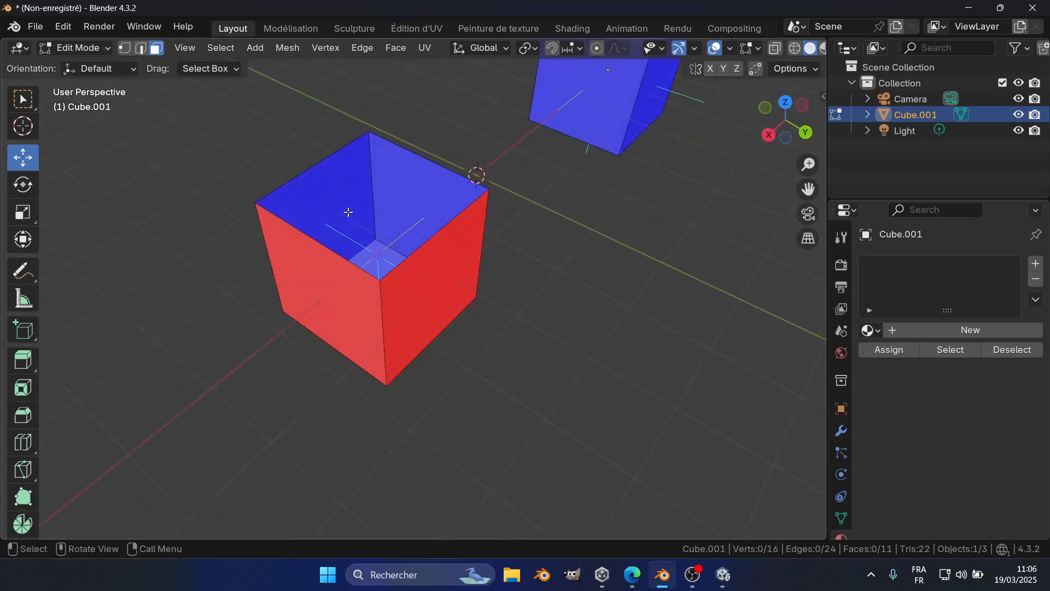
{"action": "key", "text": "ctrl+z"}
Return to Object Mode and enable Backface Culling in the viewport shading options
{"action": "middle_click_drag", "start_coordinate": [478, 291], "coordinate": [448, 253]}
{"action": "scroll", "coordinate": [412, 248], "scroll_direction": "down", "scroll_amount": 4}
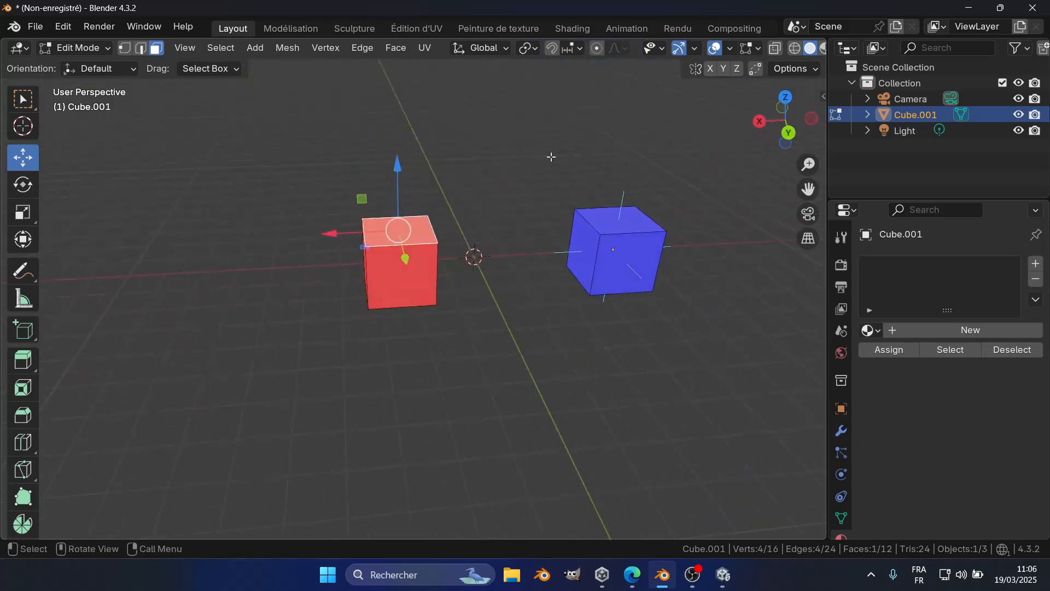
{"action": "key", "text": "Tab"}
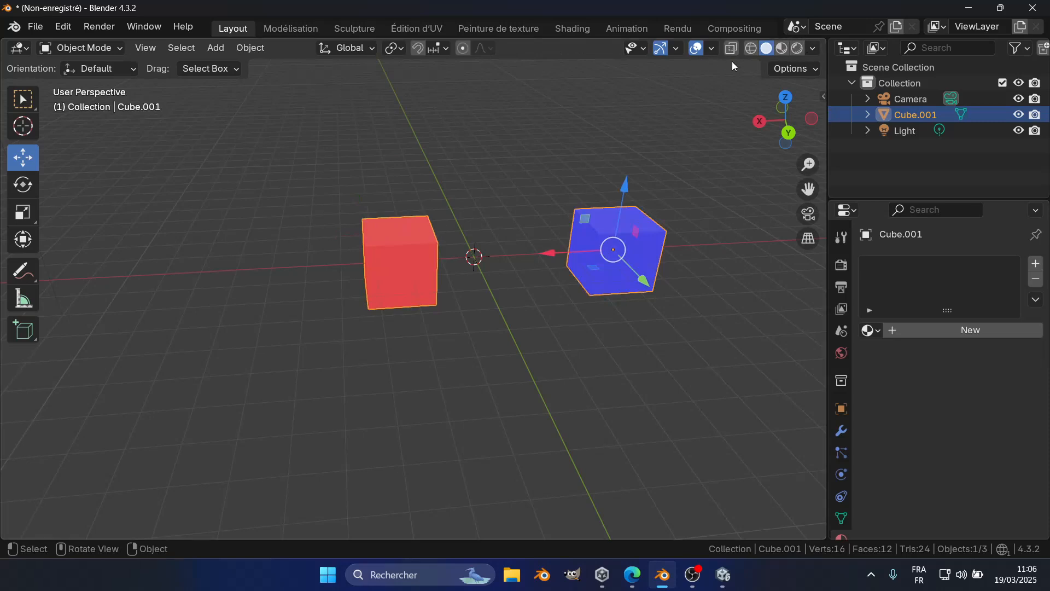
{"action": "left_click", "coordinate": [815, 48]}
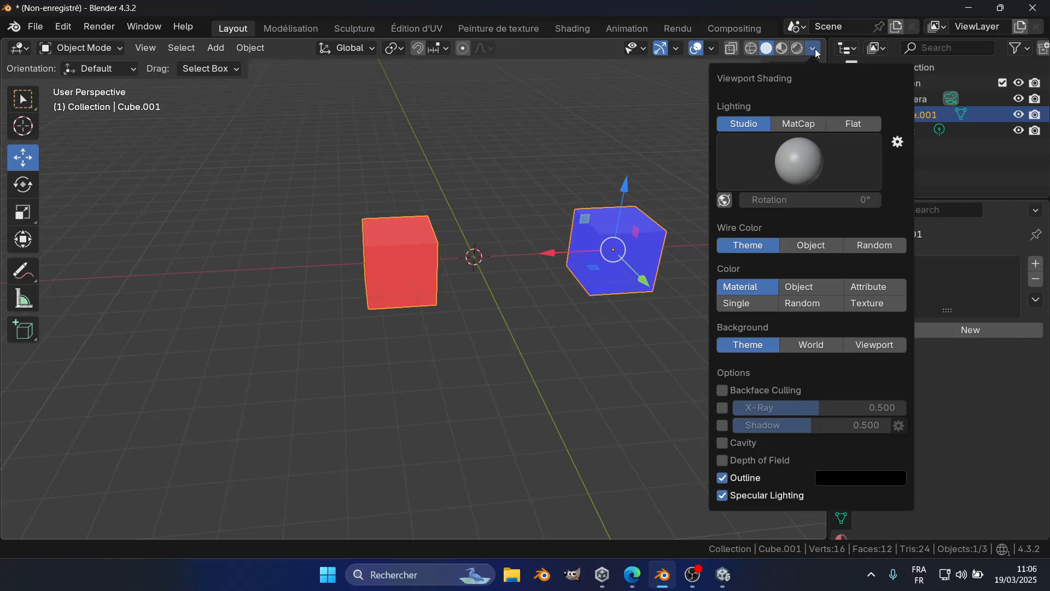
{"action": "left_click", "coordinate": [755, 391]}
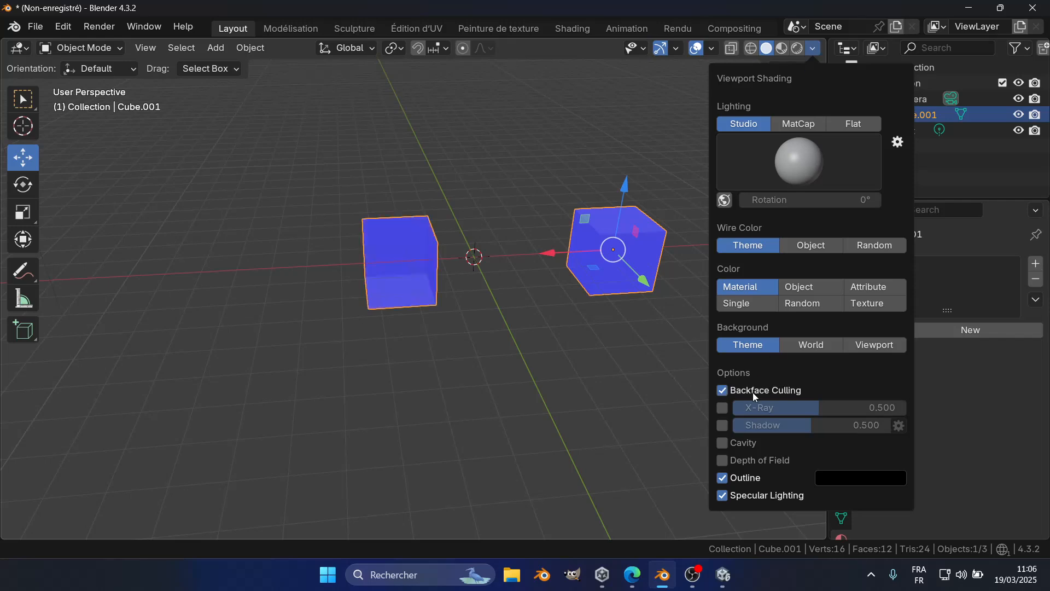
Check the culled cubes briefly in Edit Mode and disable Backface Culling back in Object Mode
{"action": "key", "text": "Tab"}
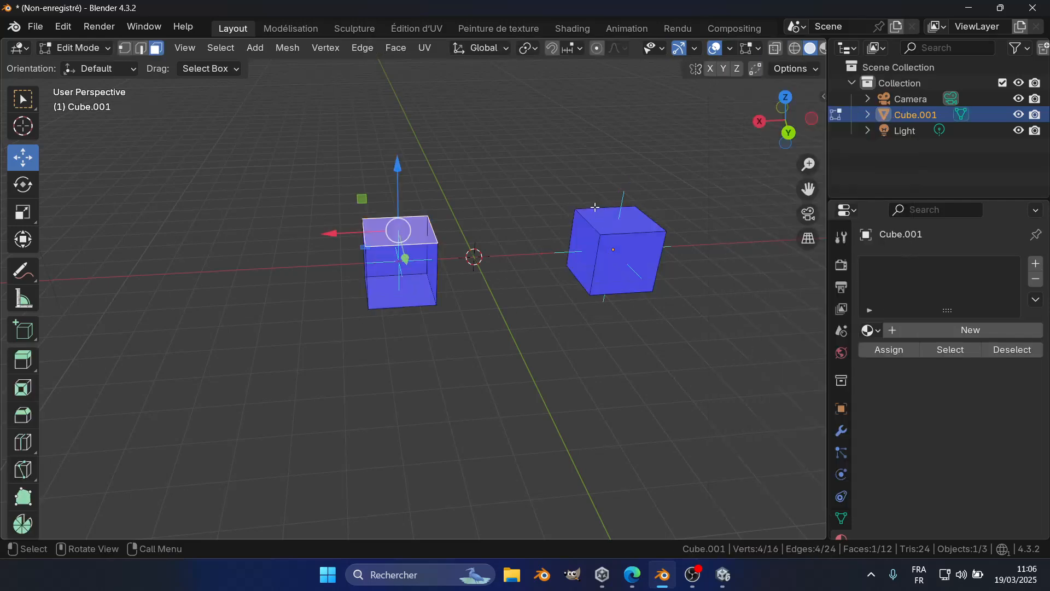
{"action": "key", "text": "Tab"}
{"action": "left_click", "coordinate": [813, 49]}
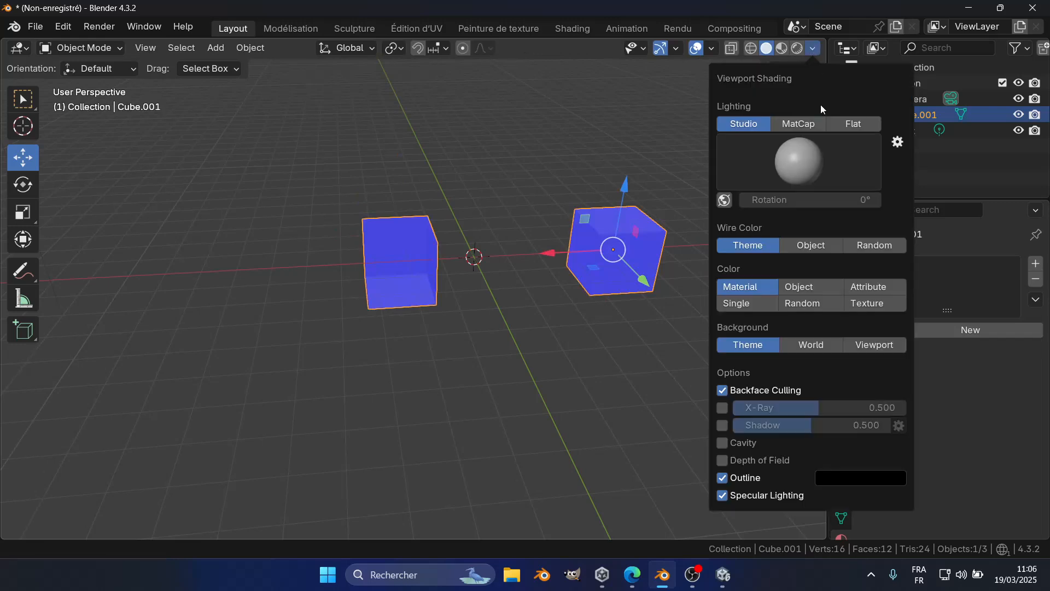
{"action": "left_click", "coordinate": [750, 397]}
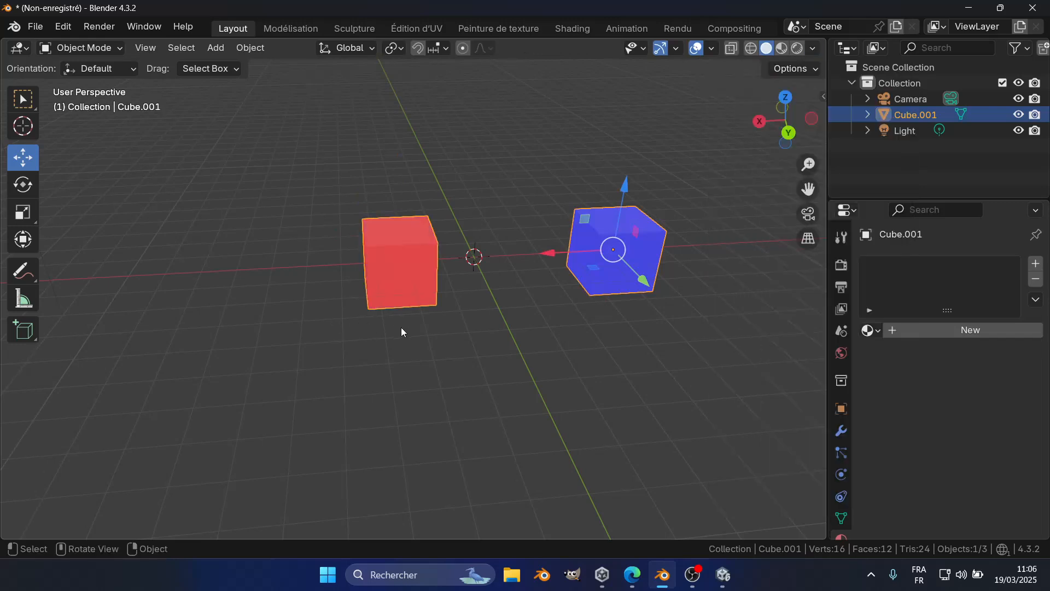
Enter Edit Mode, select all faces of both cubes and compare their normal indicators and face colours
{"action": "middle_click_drag", "start_coordinate": [402, 327], "coordinate": [434, 303]}
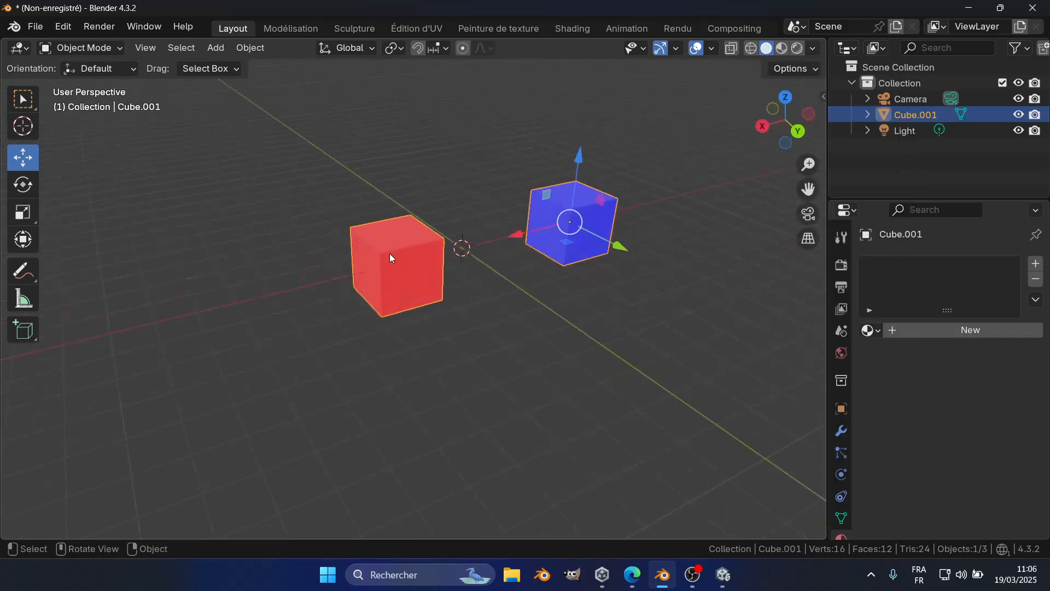
{"action": "key", "text": "Tab"}
{"action": "key", "text": "a"}
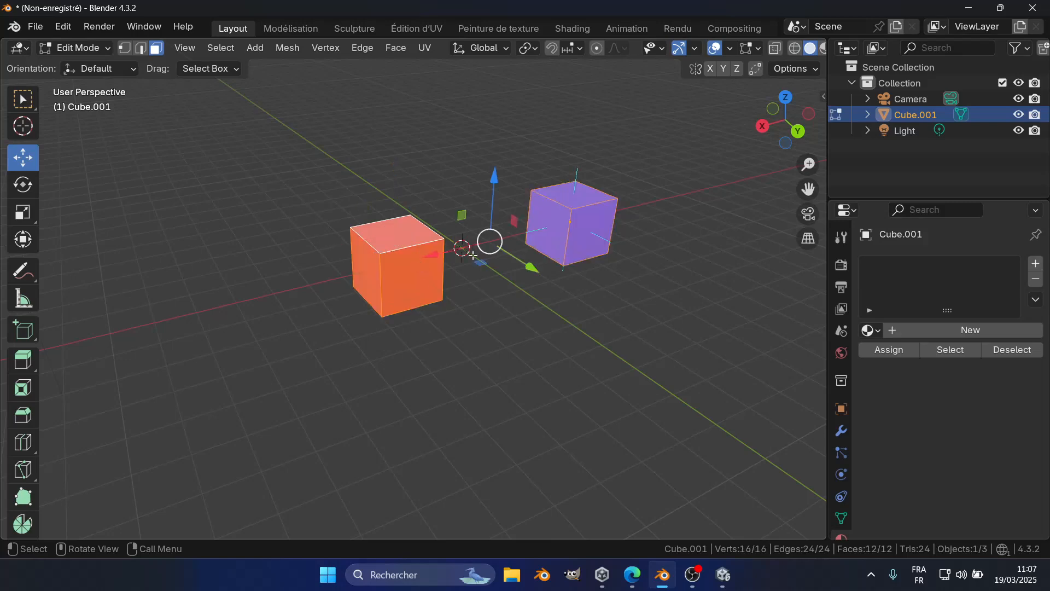
{"action": "middle_click_drag", "start_coordinate": [544, 333], "coordinate": [473, 321]}
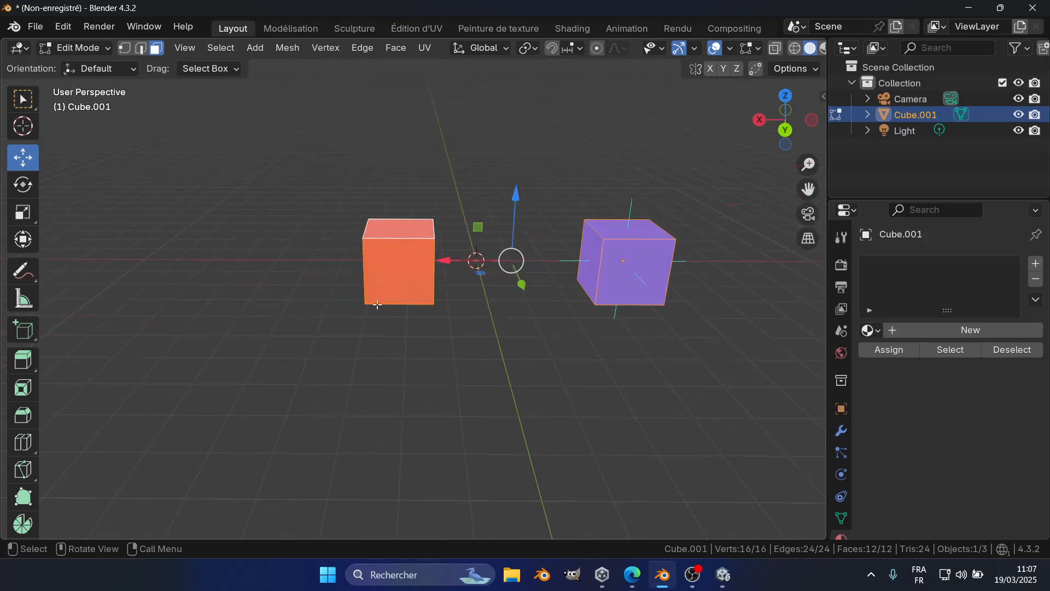
{"action": "middle_click_drag", "start_coordinate": [377, 306], "coordinate": [394, 323]}
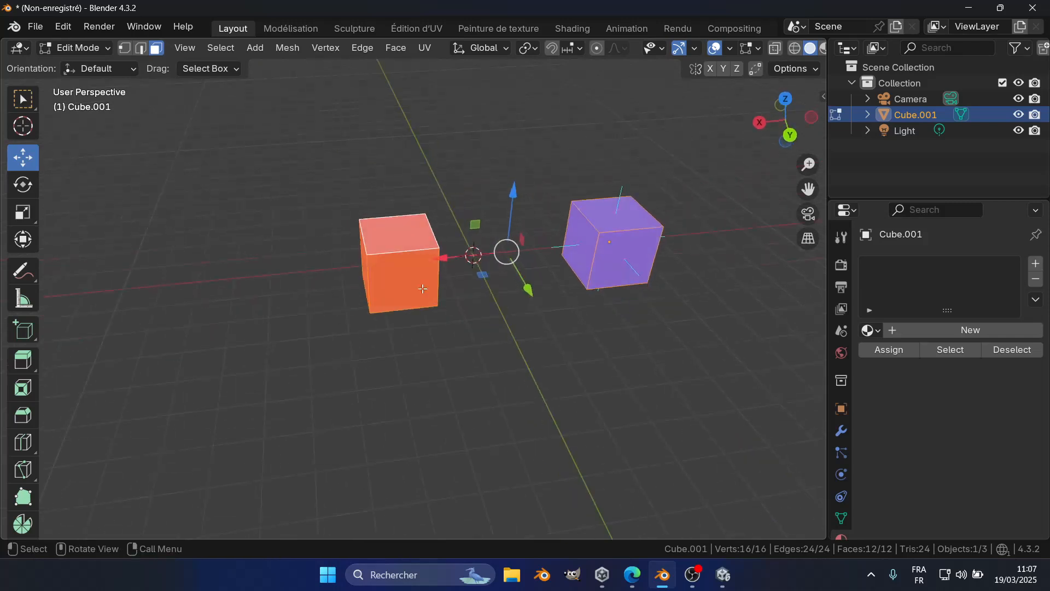
Switch to the course page in Microsoft Edge to read the passage on inverting normals, and return to Blender
{"action": "key", "text": "alt+Tab"}
{"action": "scroll", "coordinate": [609, 288], "scroll_direction": "down", "scroll_amount": 3}
{"action": "scroll", "coordinate": [606, 297], "scroll_direction": "up", "scroll_amount": 3}
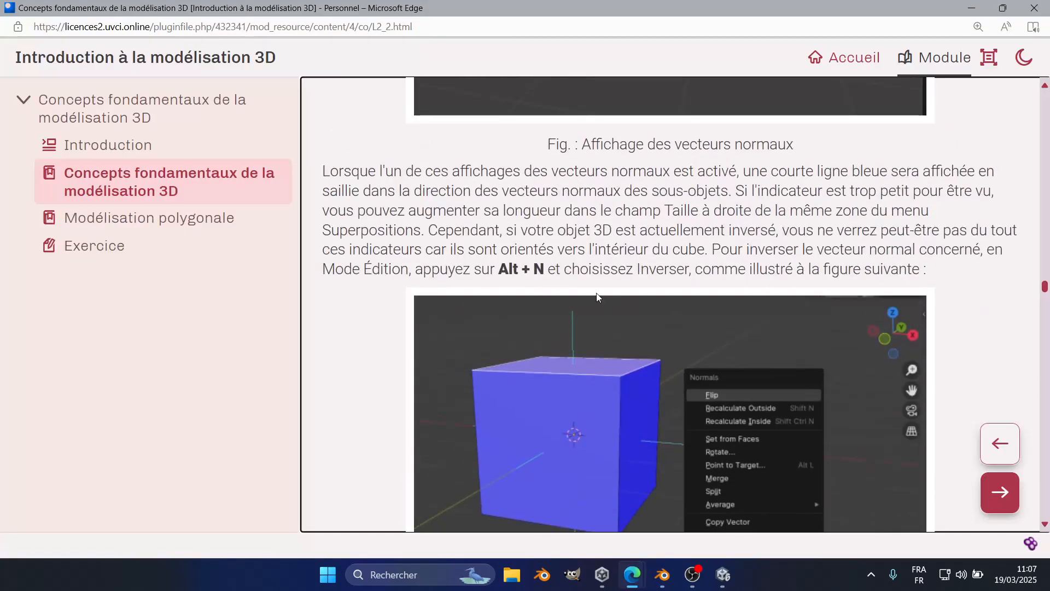
{"action": "left_click", "coordinate": [662, 575]}
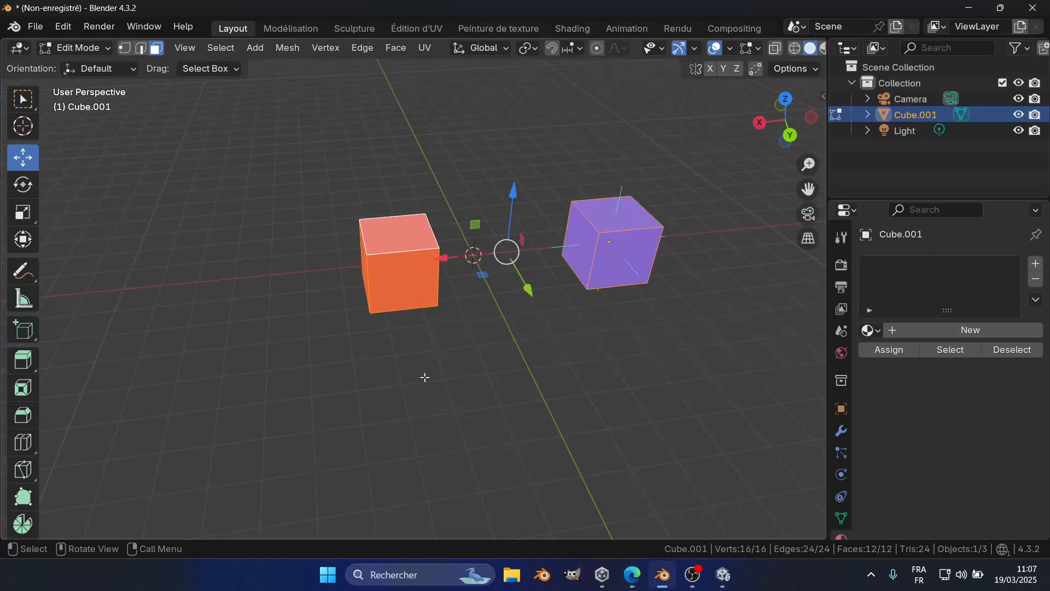
Clear the selection and select all linked faces of only the inverted red cube
{"action": "left_click", "coordinate": [492, 356]}
{"action": "left_click", "coordinate": [389, 254]}
{"action": "left_click", "coordinate": [463, 372]}
{"action": "left_click_drag", "start_coordinate": [290, 139], "coordinate": [437, 344]}
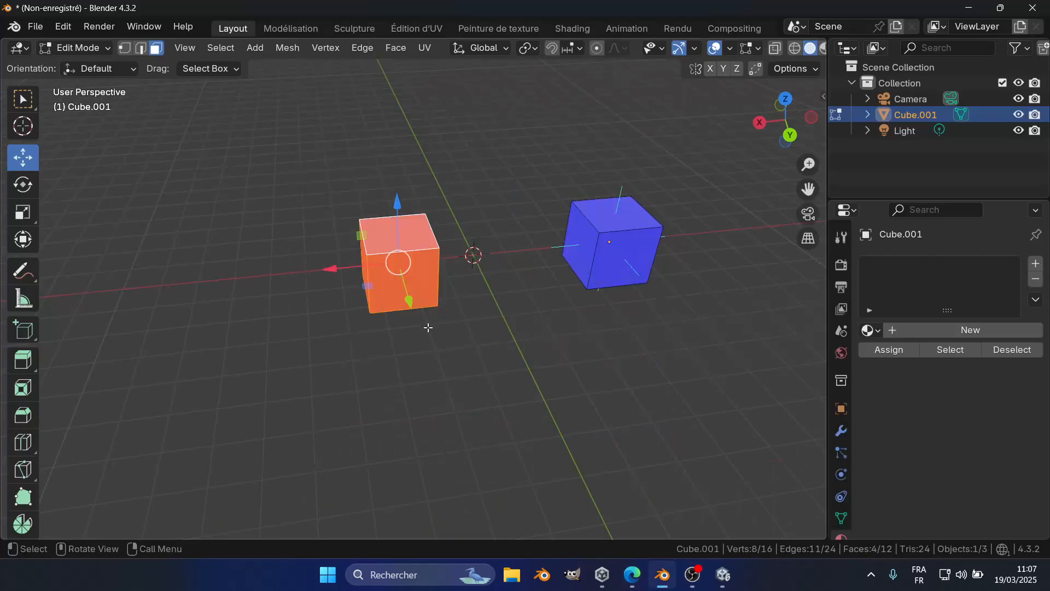
{"action": "middle_click_drag", "start_coordinate": [403, 395], "coordinate": [433, 389]}
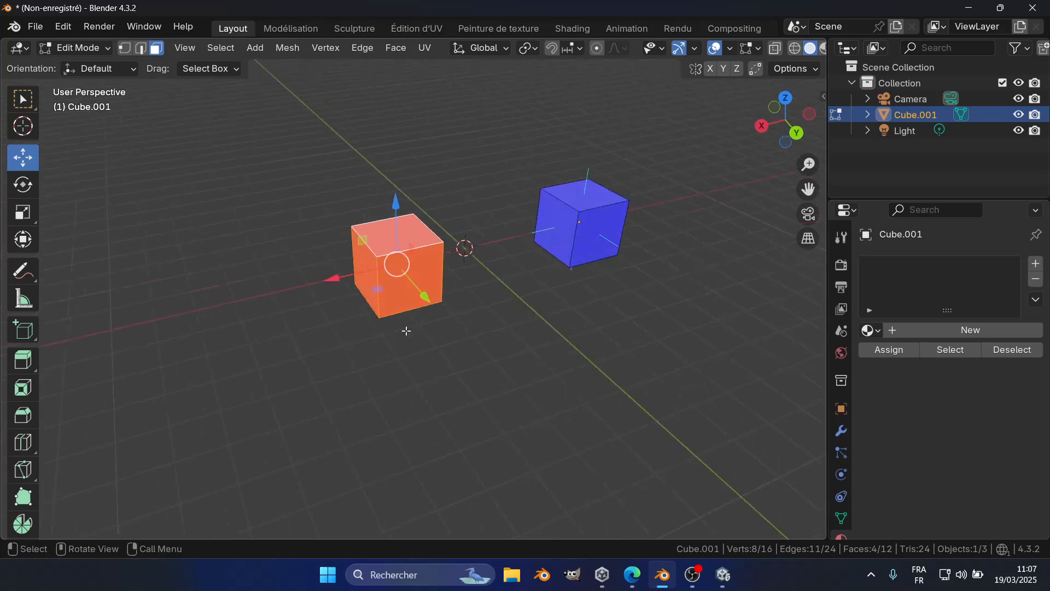
{"action": "left_click", "coordinate": [509, 345]}
{"action": "key", "text": "l"}
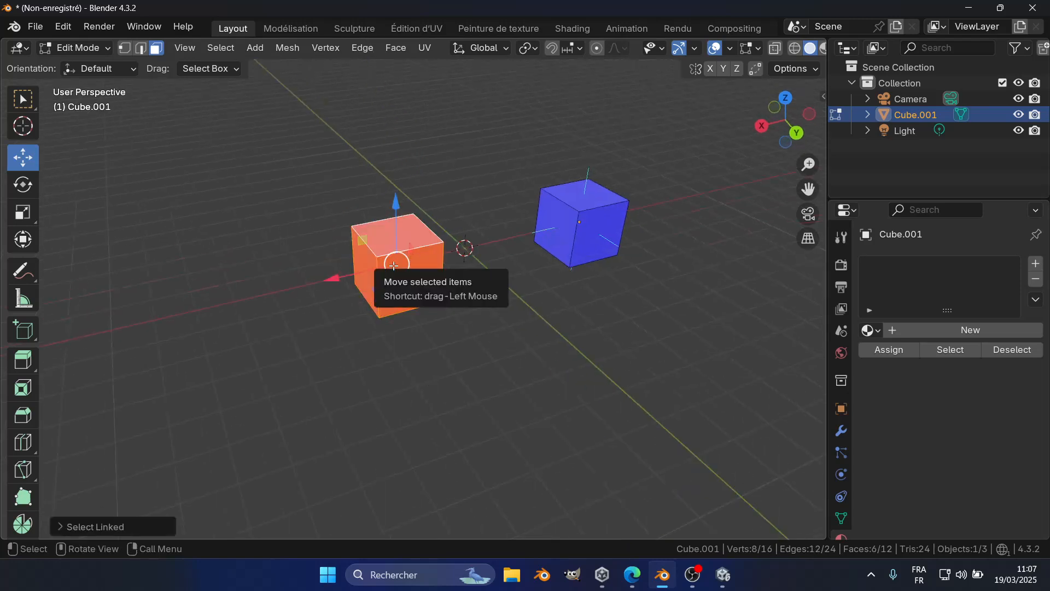
Try to flip the normals of the selected red cube
{"action": "key", "text": "alt+n"}
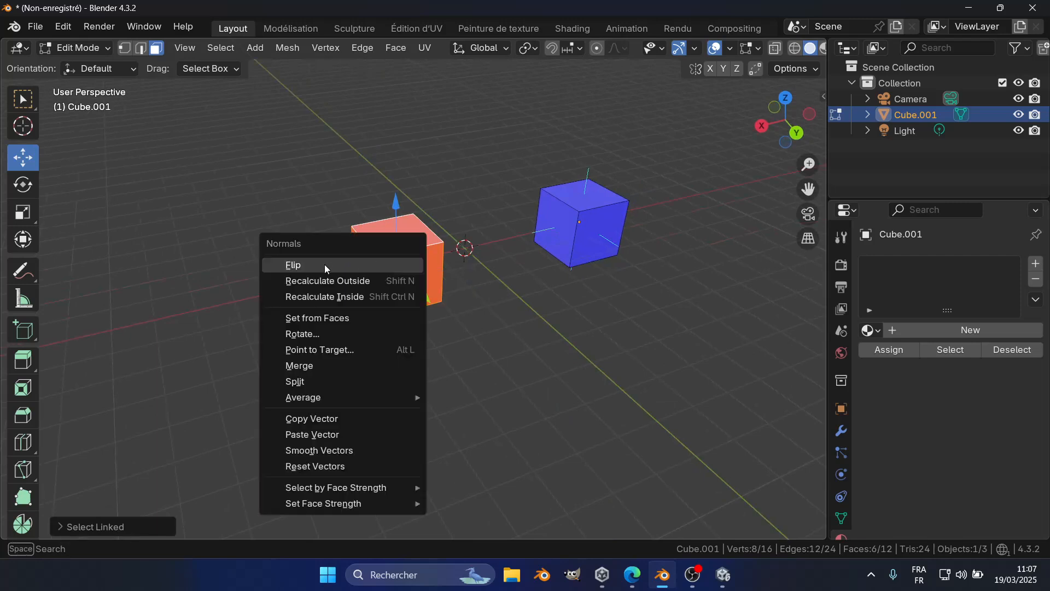
{"action": "left_click", "coordinate": [279, 271]}
{"action": "middle_click_drag", "start_coordinate": [525, 403], "coordinate": [465, 364]}
{"action": "key", "text": "ctrl+z"}
Select the front face of the red cube and compare the face normals of the red and blue cubes
{"action": "left_click", "coordinate": [446, 373]}
{"action": "scroll", "coordinate": [445, 373], "scroll_direction": "up", "scroll_amount": 4}
{"action": "left_click", "coordinate": [370, 221]}
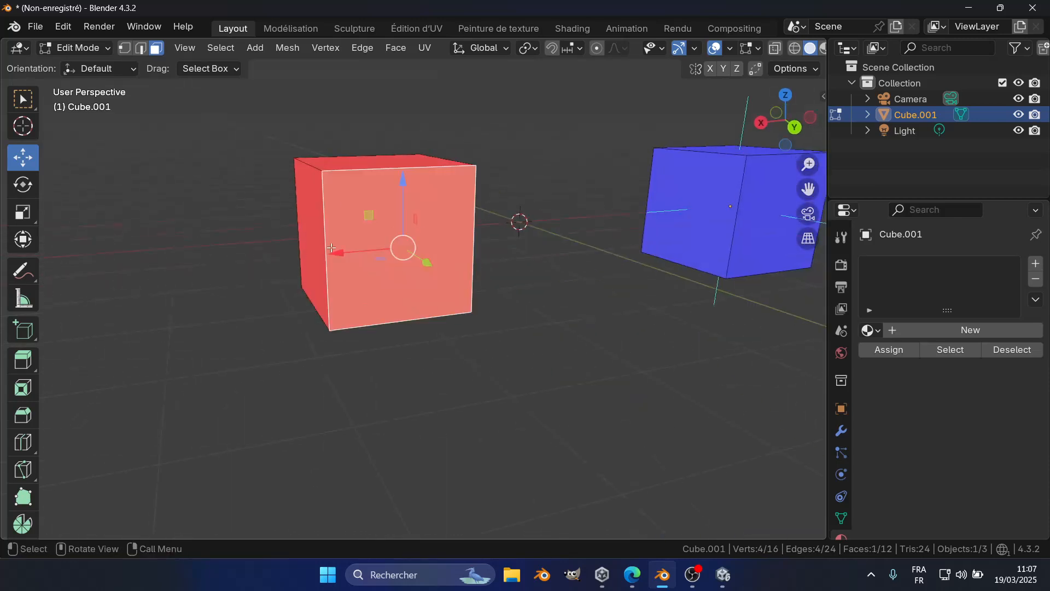
{"action": "middle_click_drag", "start_coordinate": [337, 255], "coordinate": [353, 257]}
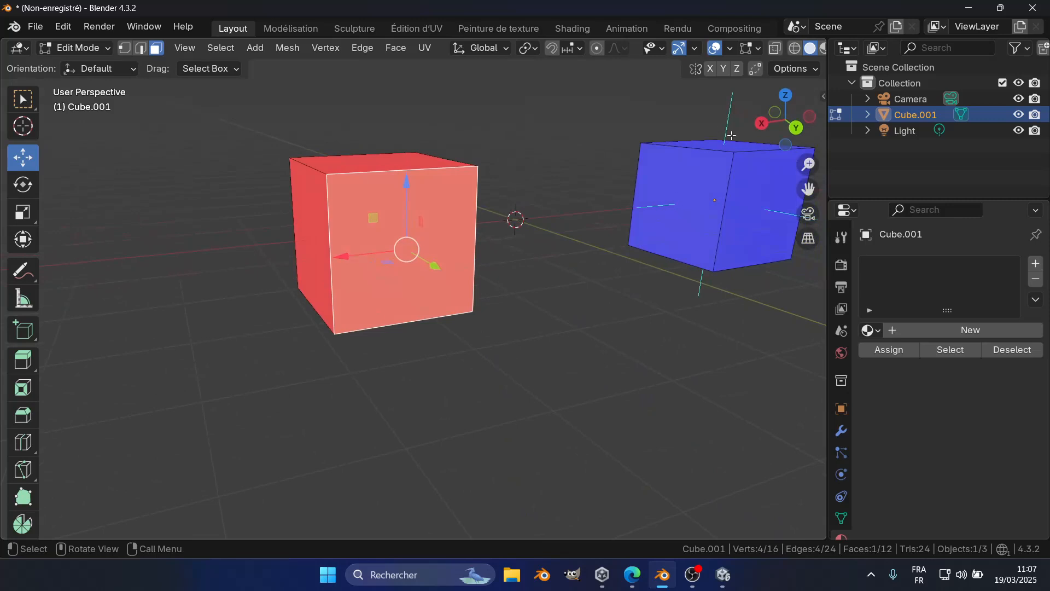
{"action": "left_click", "coordinate": [758, 48]}
{"action": "middle_click_drag", "start_coordinate": [524, 359], "coordinate": [533, 369]}
{"action": "middle_click_drag", "start_coordinate": [696, 143], "coordinate": [561, 212], "text": "shift"}
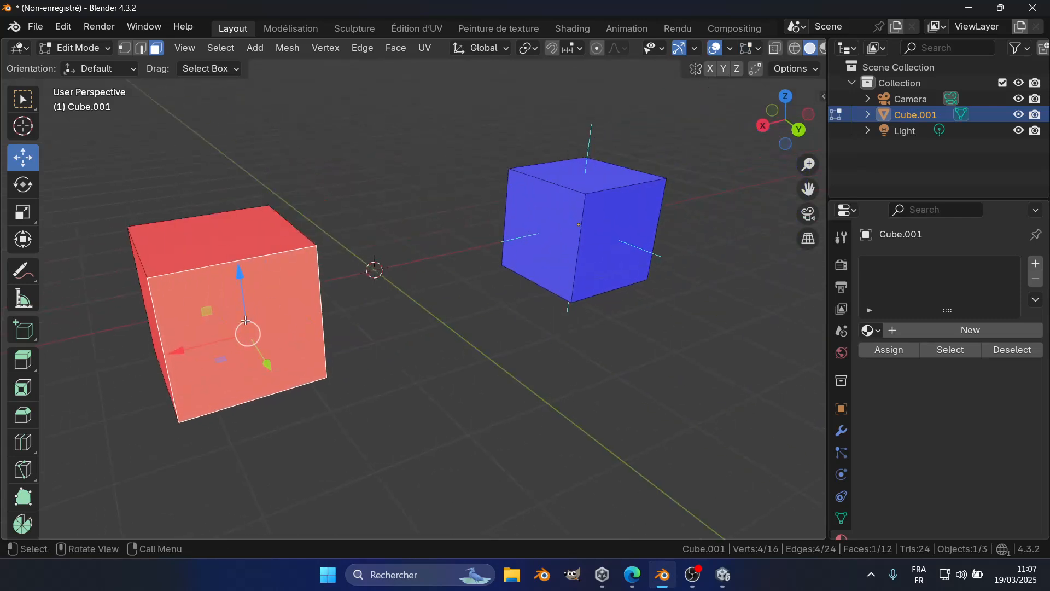
Select all linked faces of the red cube and flip their normals
{"action": "key", "text": "a"}
{"action": "key", "text": "alt+a"}
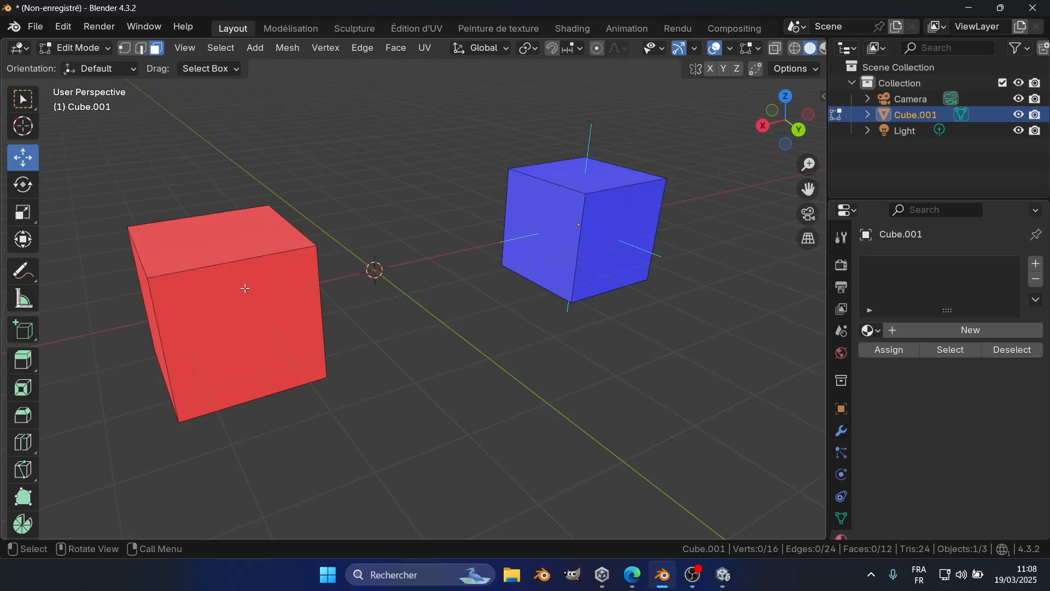
{"action": "key", "text": "l"}
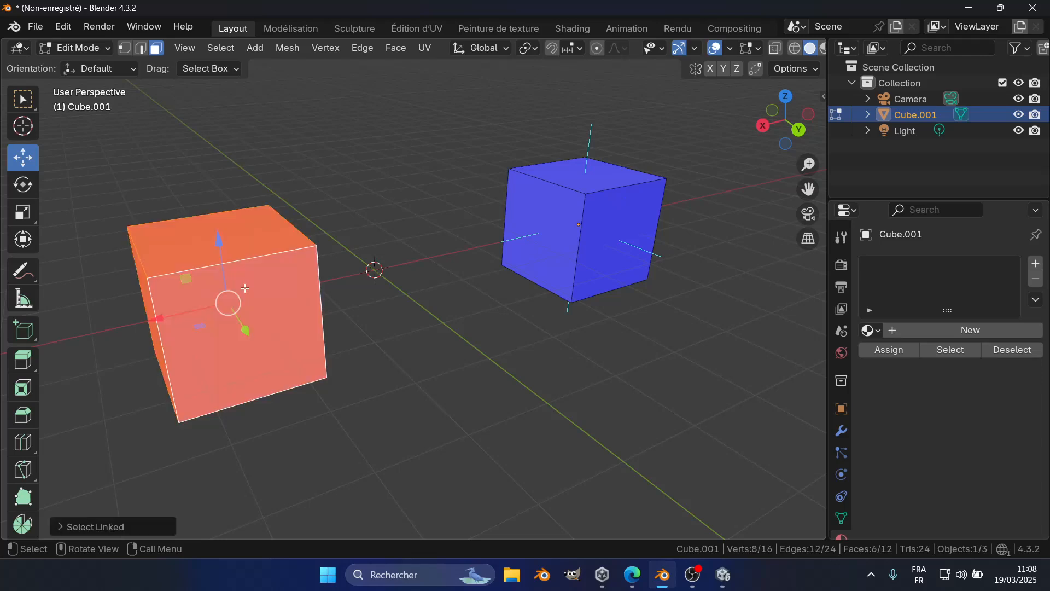
{"action": "key", "text": "alt+n"}
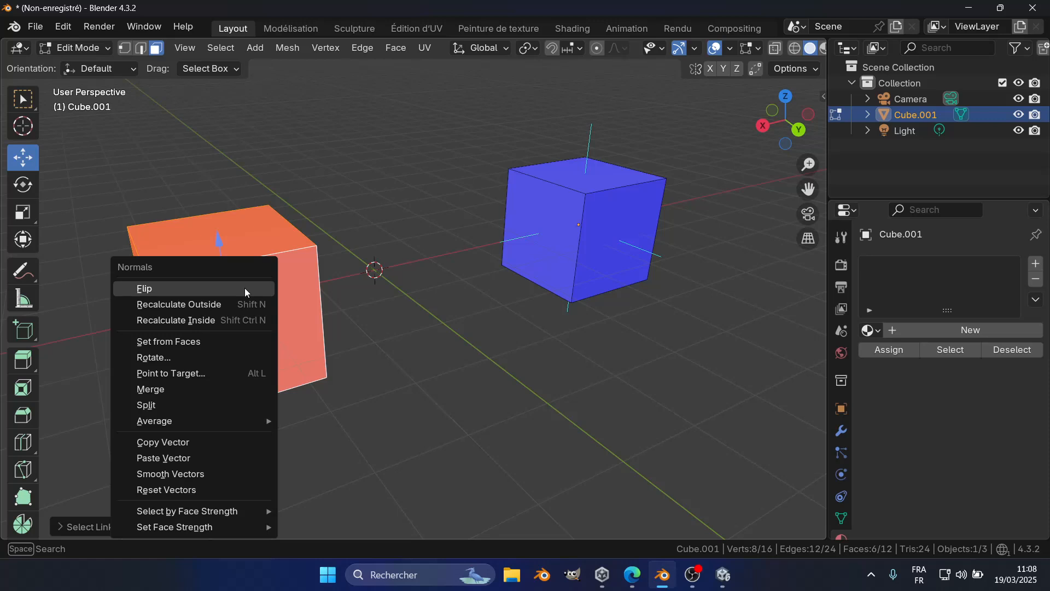
{"action": "left_click", "coordinate": [244, 288]}
{"action": "middle_click_drag", "start_coordinate": [519, 385], "coordinate": [415, 322]}
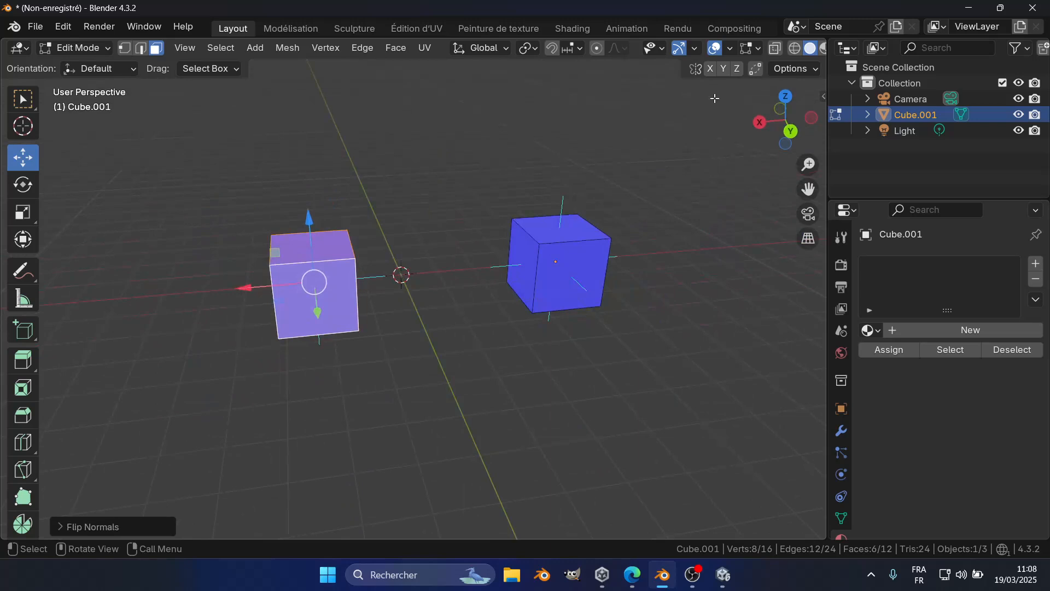
Turn off the face normals display in the mesh edit mode overlays
{"action": "left_click", "coordinate": [761, 51]}
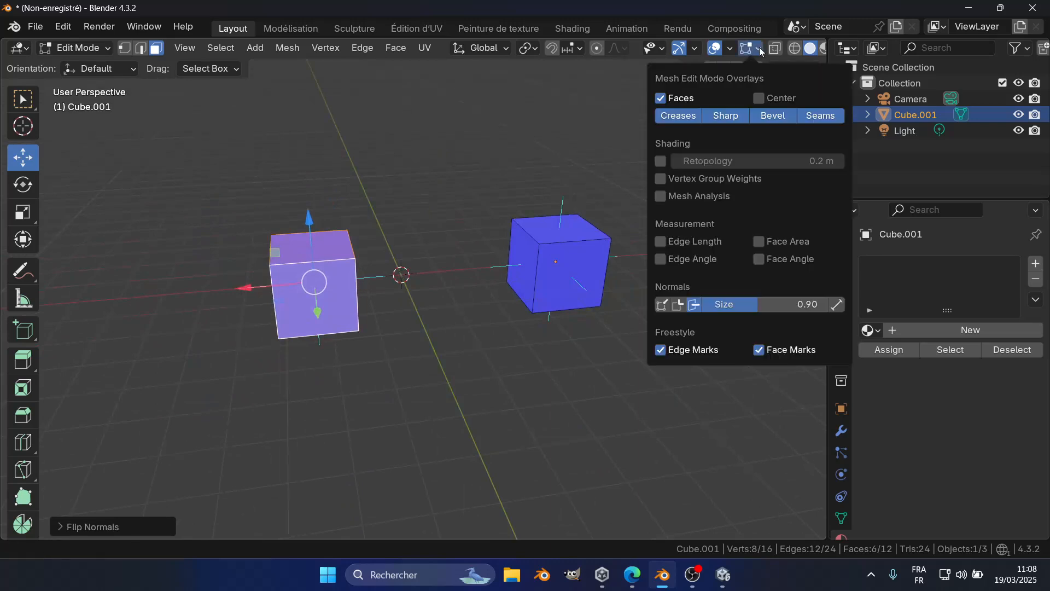
{"action": "left_click", "coordinate": [704, 304]}
{"action": "left_click", "coordinate": [689, 308]}
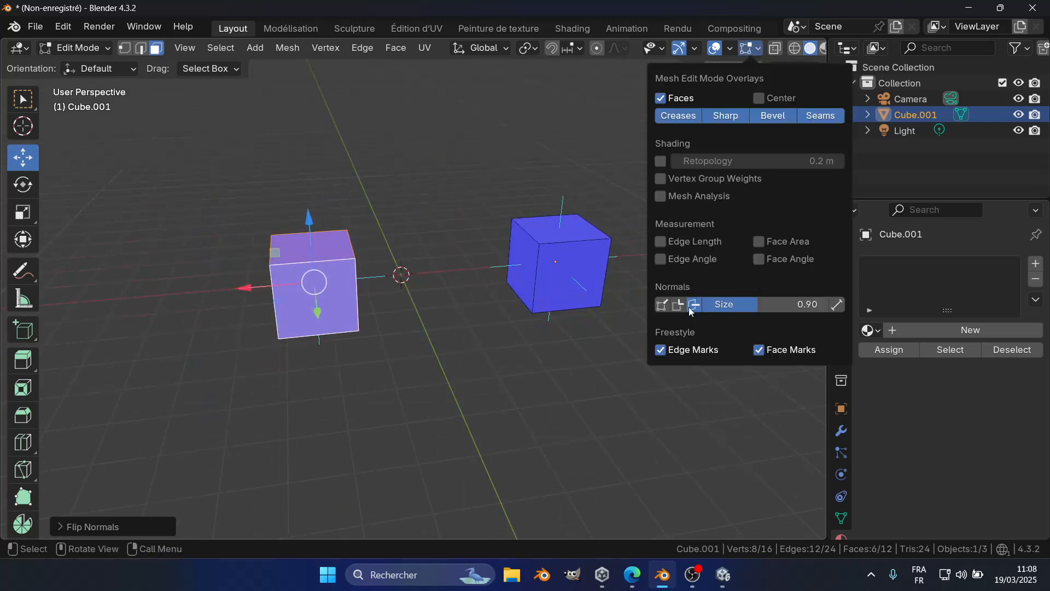
{"action": "left_click", "coordinate": [691, 305]}
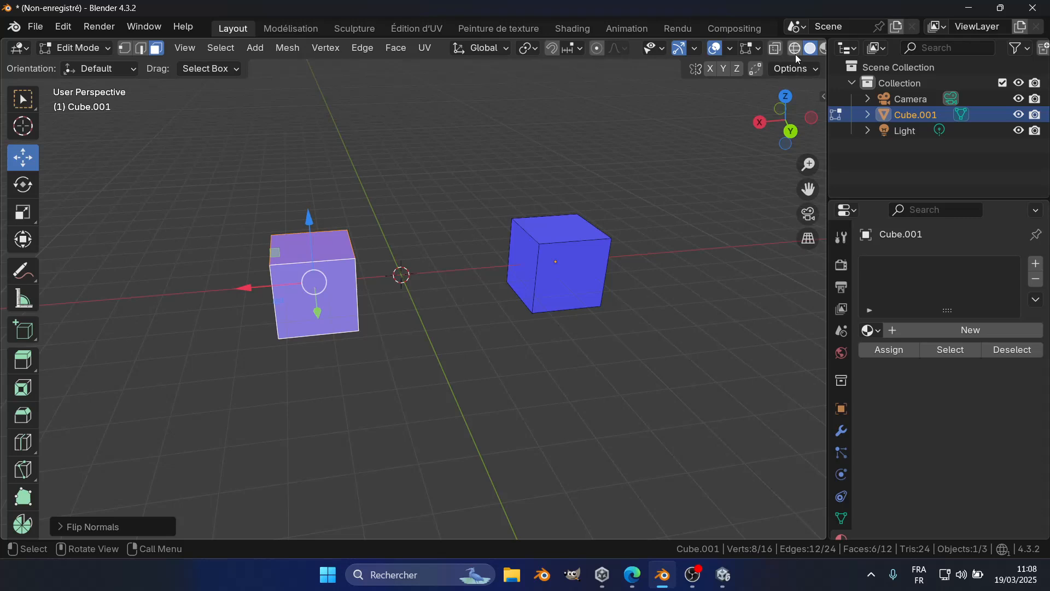
Toggle Backface Culling on and off in the viewport shading options
{"action": "scroll", "coordinate": [787, 54], "scroll_direction": "down", "scroll_amount": 2}
{"action": "left_click", "coordinate": [813, 48]}
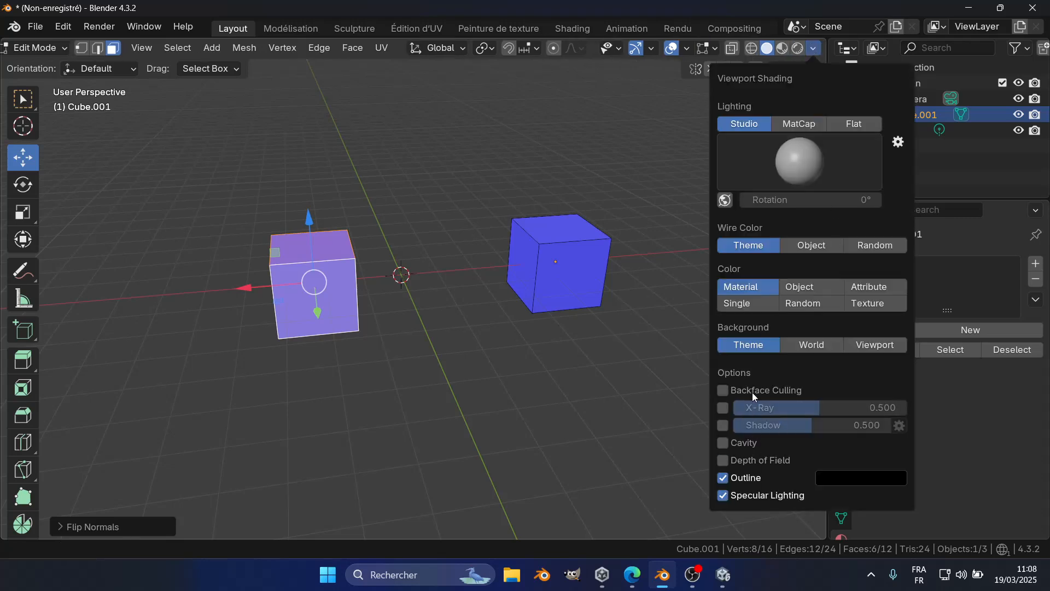
{"action": "left_click", "coordinate": [724, 390]}
{"action": "left_click", "coordinate": [724, 391]}
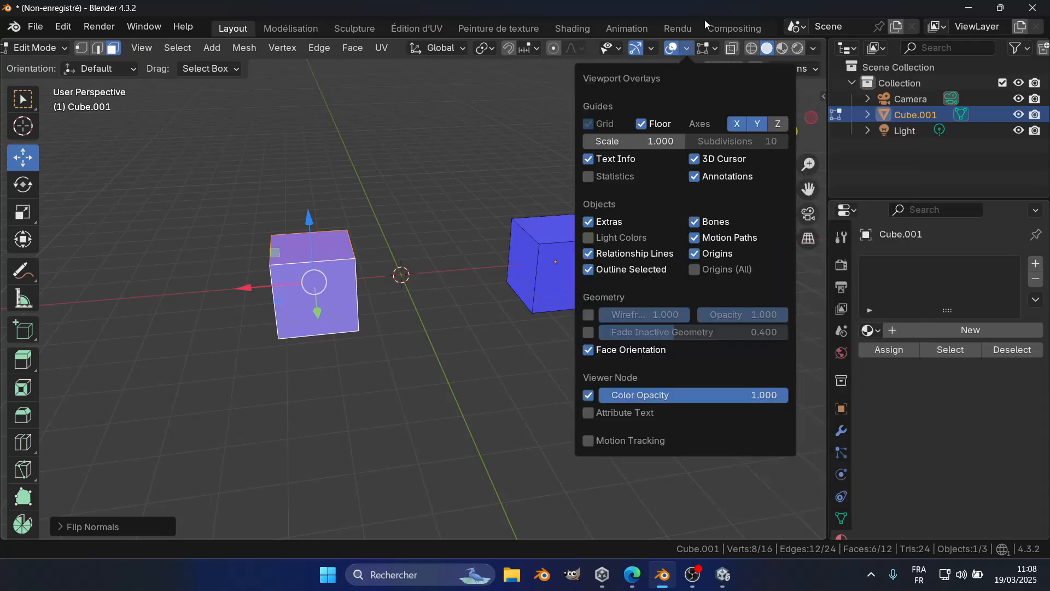
Turn off the Face Orientation overlay and return to Object Mode with nothing selected
{"action": "left_click", "coordinate": [687, 49]}
{"action": "left_click", "coordinate": [620, 349]}
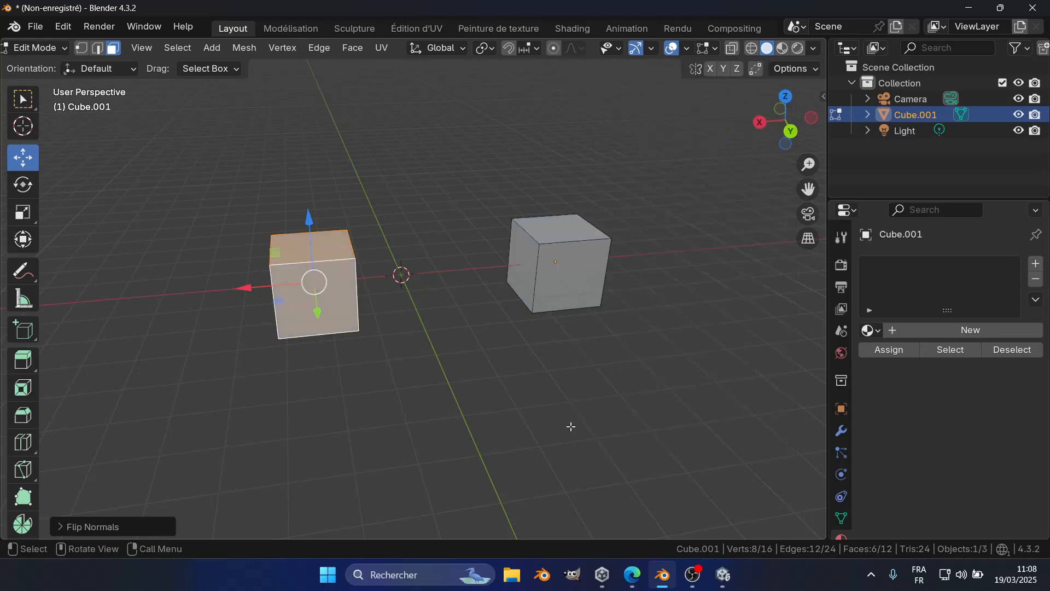
{"action": "key", "text": "Tab"}
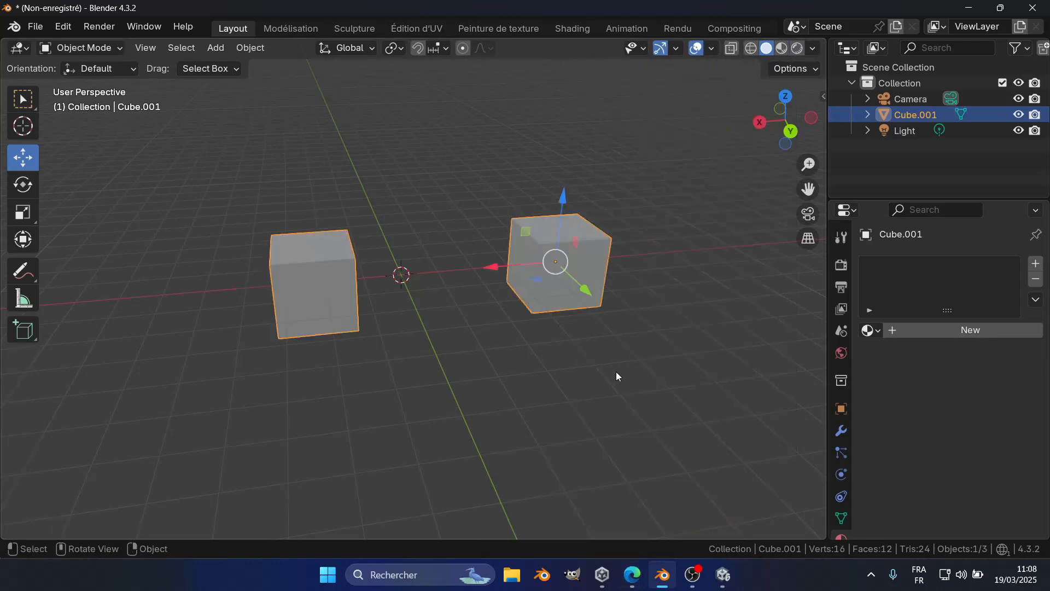
{"action": "left_click", "coordinate": [720, 481]}
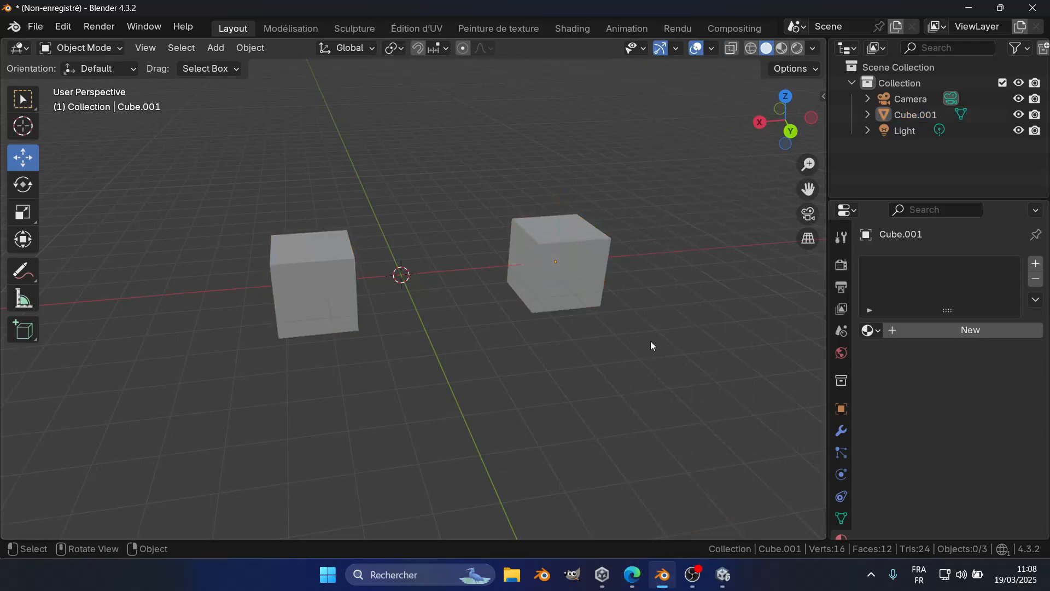
Check the Transformations section of the course page in Microsoft Edge and return to Blender
{"action": "key", "text": "alt+Tab"}
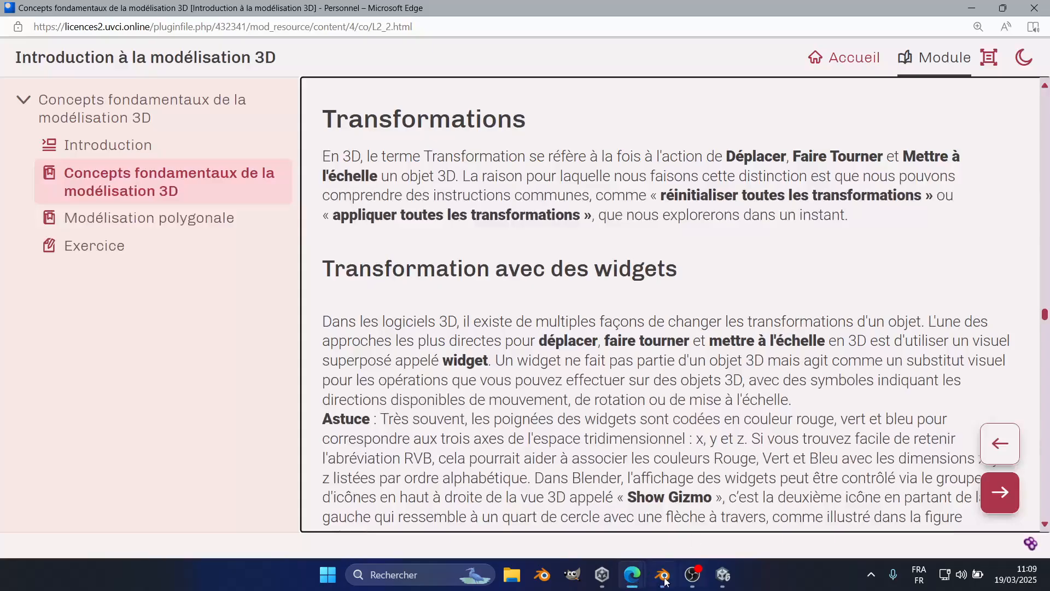
{"action": "mouse_move", "coordinate": [663, 576]}
{"action": "left_click", "coordinate": [658, 511]}
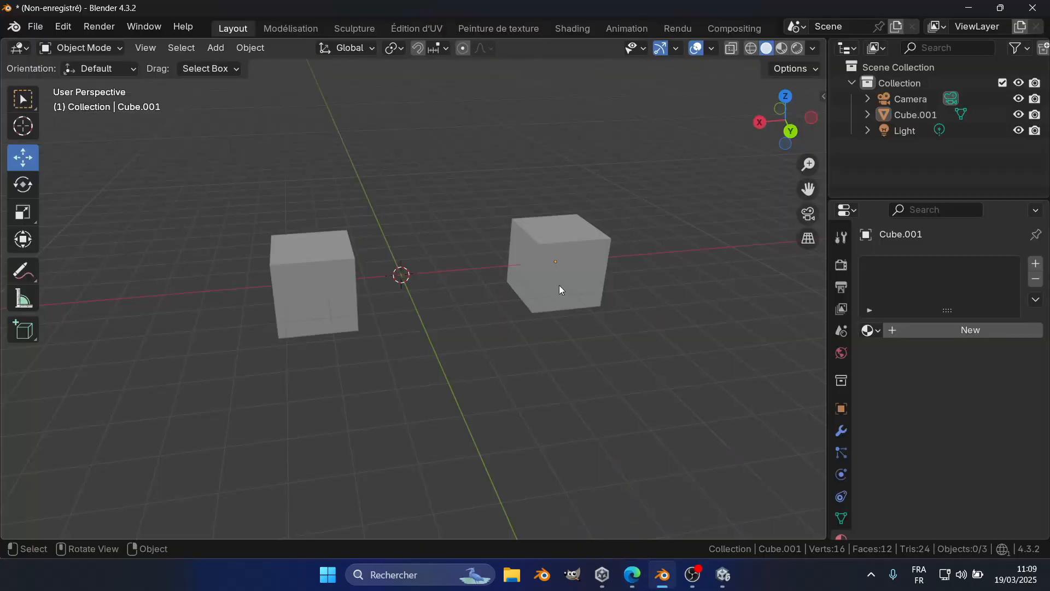
Select the Cube.001 object containing both cubes and delete it
{"action": "scroll", "coordinate": [572, 278], "scroll_direction": "down", "scroll_amount": 2}
{"action": "left_click", "coordinate": [525, 266]}
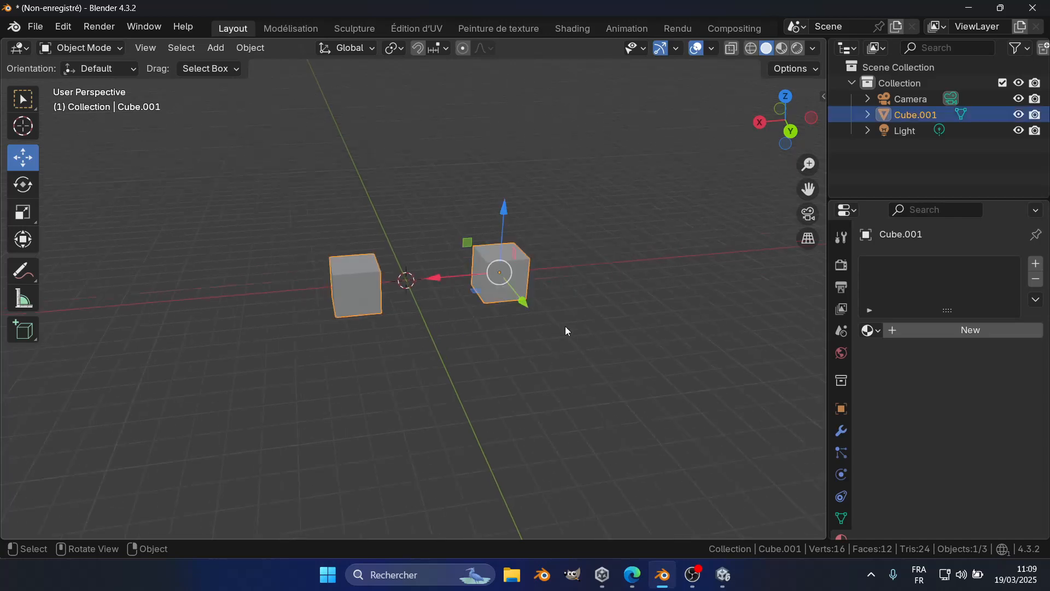
{"action": "scroll", "coordinate": [566, 326], "scroll_direction": "up", "scroll_amount": 2}
{"action": "middle_click_drag", "start_coordinate": [481, 287], "coordinate": [395, 274]}
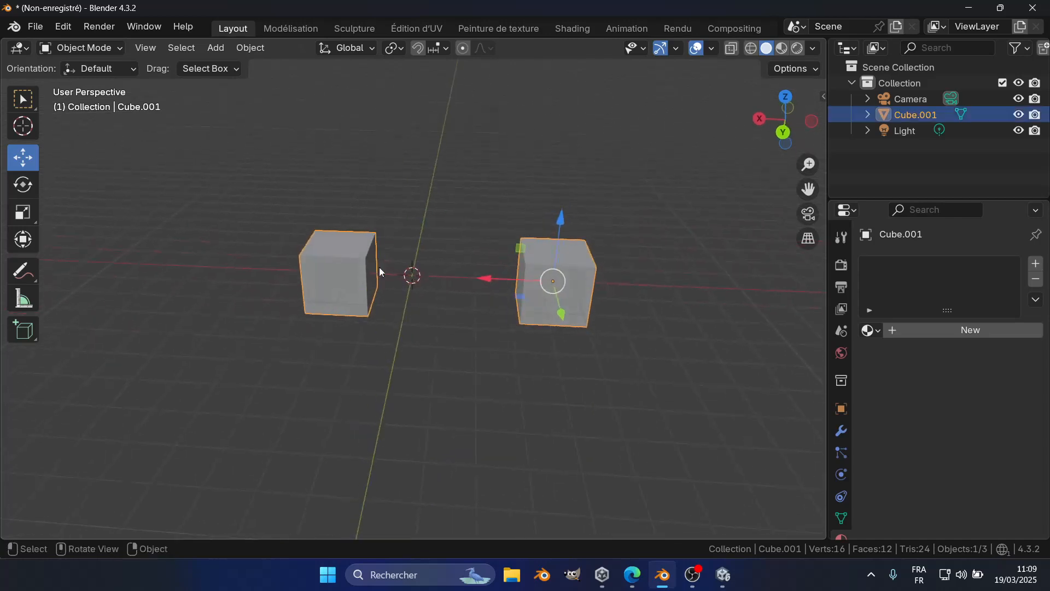
{"action": "key", "text": "x"}
{"action": "left_click", "coordinate": [525, 322]}
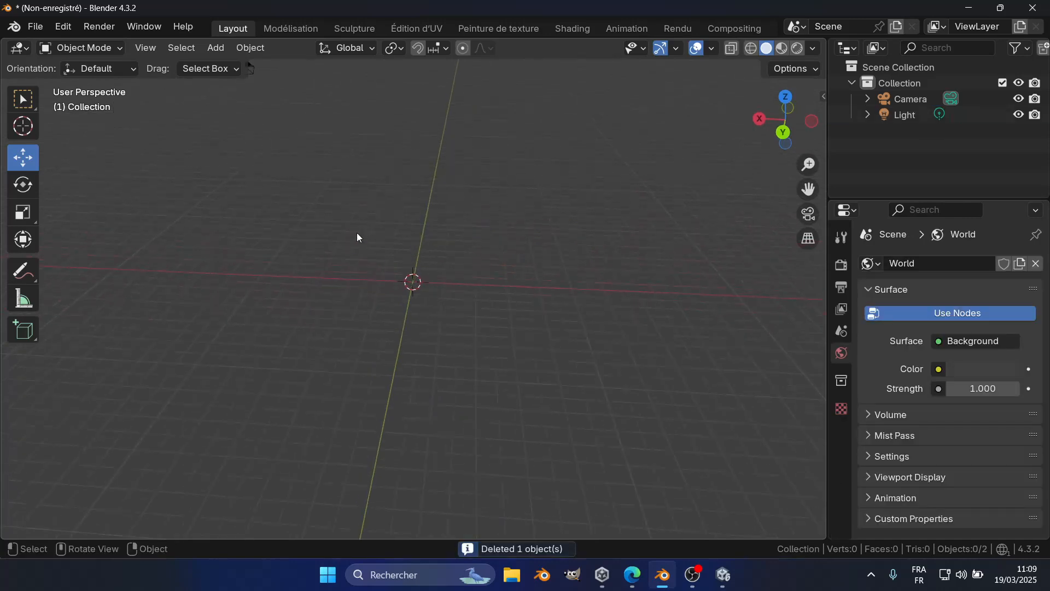
Add a cylinder mesh at the 3D cursor
{"action": "key", "text": "shift+a"}
{"action": "mouse_move", "coordinate": [322, 99]}
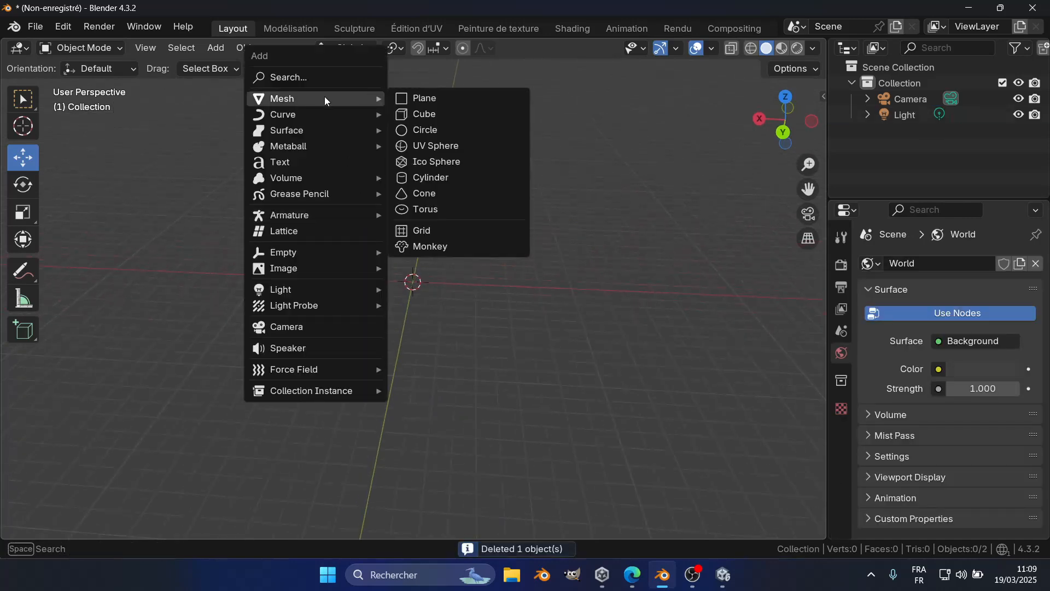
{"action": "left_click", "coordinate": [432, 177]}
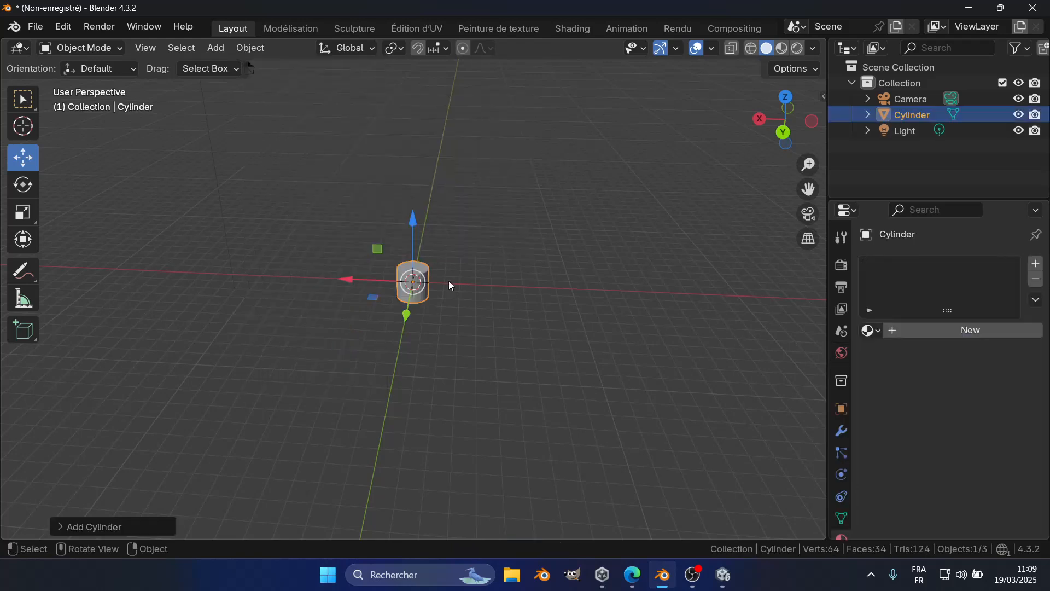
Move the cylinder slightly along the X axis and scale it uniformly
{"action": "middle_click_drag", "start_coordinate": [447, 260], "coordinate": [536, 303]}
{"action": "scroll", "coordinate": [492, 294], "scroll_direction": "up", "scroll_amount": 6}
{"action": "middle_click_drag", "start_coordinate": [447, 284], "coordinate": [534, 255], "text": "shift"}
{"action": "middle_click_drag", "start_coordinate": [562, 299], "coordinate": [457, 287]}
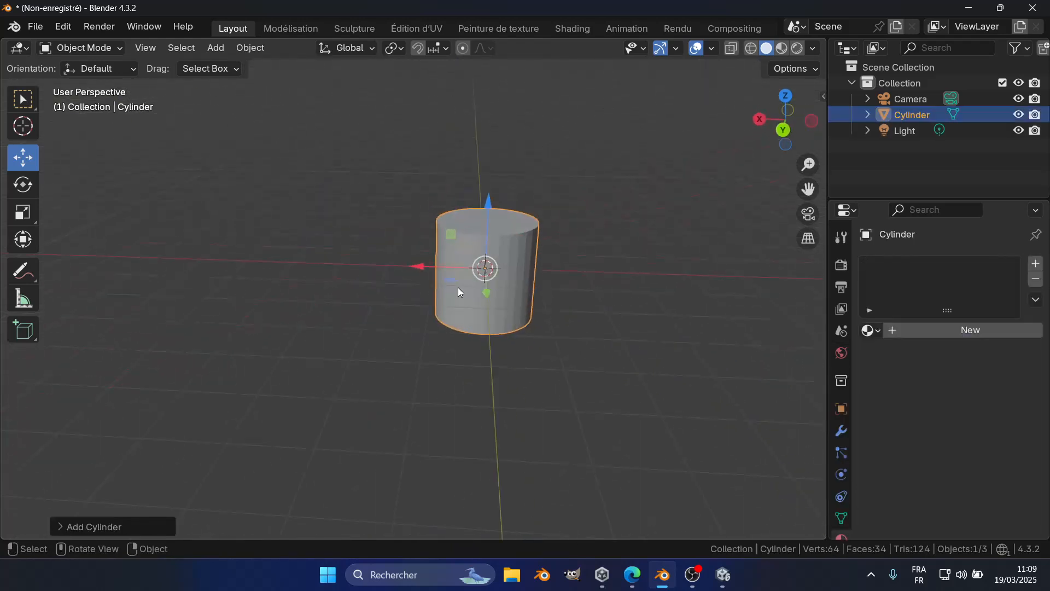
{"action": "scroll", "coordinate": [458, 287], "scroll_direction": "up", "scroll_amount": 3}
{"action": "middle_click_drag", "start_coordinate": [587, 325], "coordinate": [553, 326], "text": "shift"}
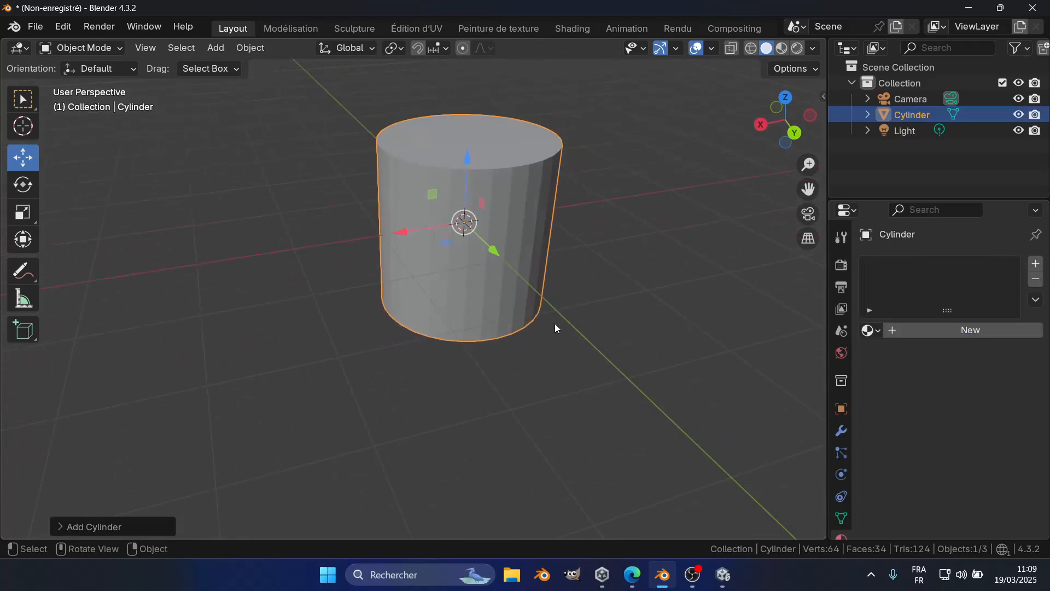
{"action": "scroll", "coordinate": [555, 325], "scroll_direction": "down", "scroll_amount": 3}
{"action": "left_click_drag", "start_coordinate": [381, 263], "coordinate": [377, 285]}
{"action": "key", "text": "s"}
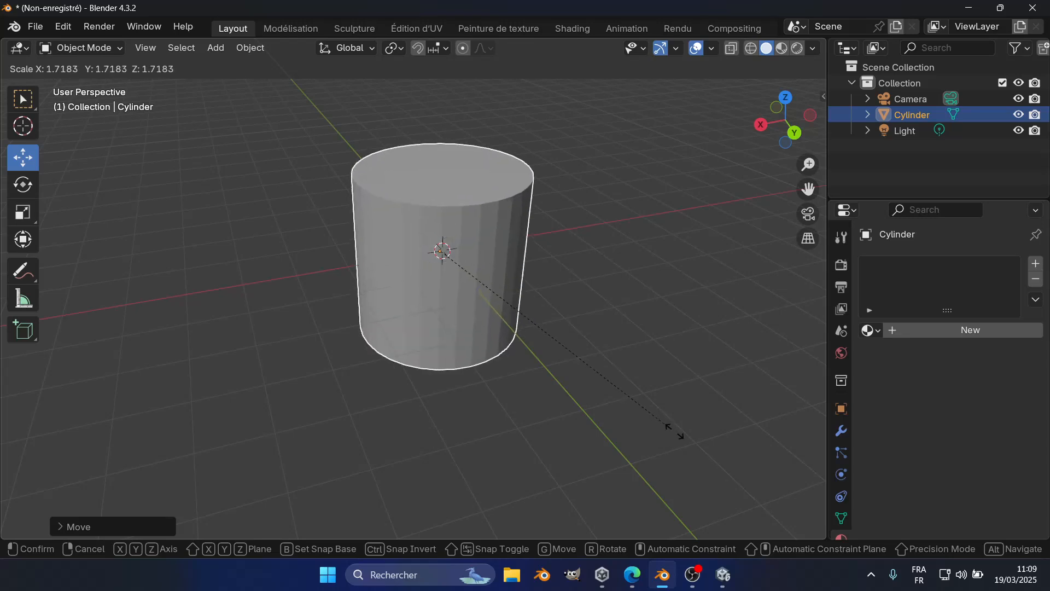
{"action": "left_click", "coordinate": [574, 382]}
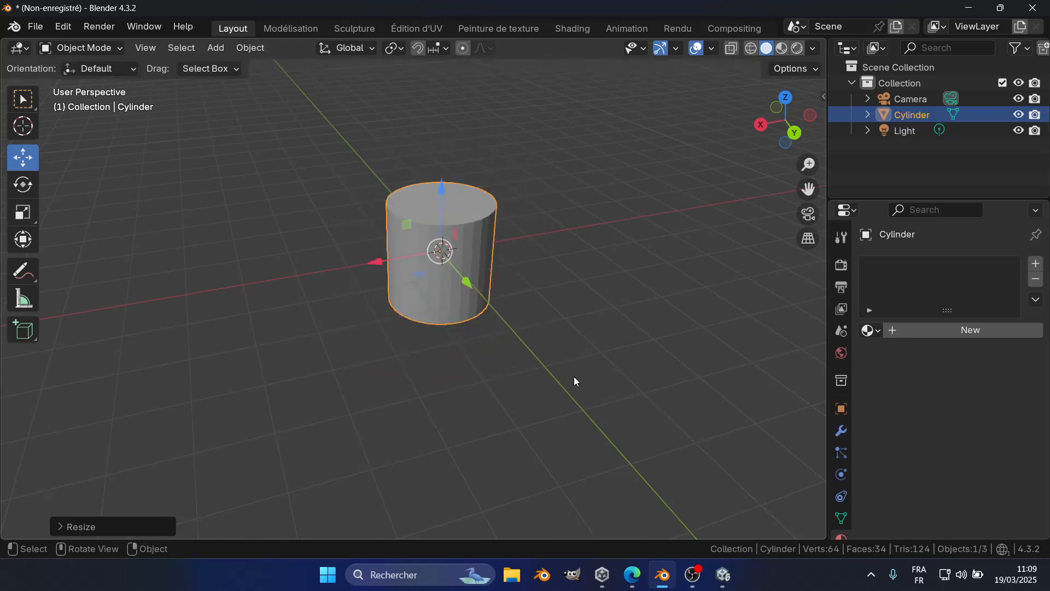
Try to rotate the cylinder freely around the viewing direction
{"action": "key", "text": "r"}
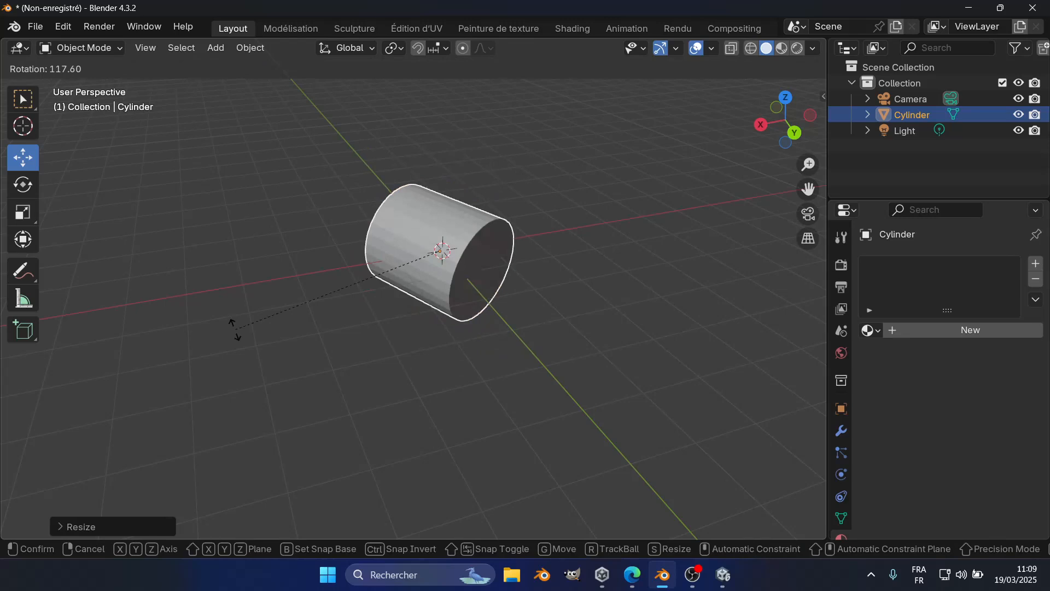
{"action": "left_click", "coordinate": [471, 358]}
{"action": "key", "text": "ctrl+z"}
{"action": "middle_click_drag", "start_coordinate": [553, 331], "coordinate": [646, 394]}
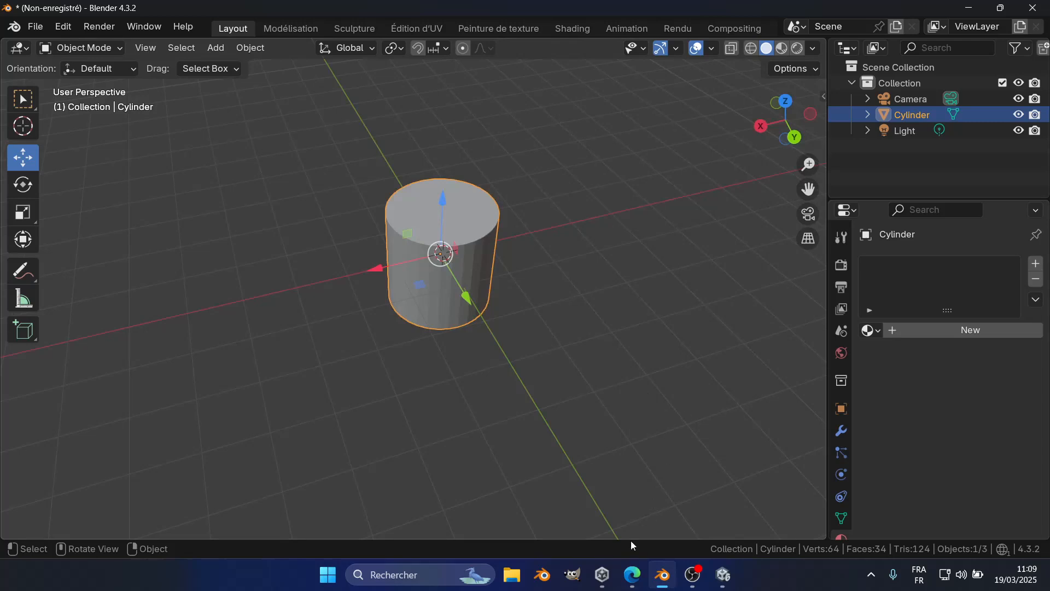
Switch to Microsoft Edge and read the course section "Transformation avec des widgets"
{"action": "mouse_move", "coordinate": [632, 575]}
{"action": "left_click", "coordinate": [692, 529]}
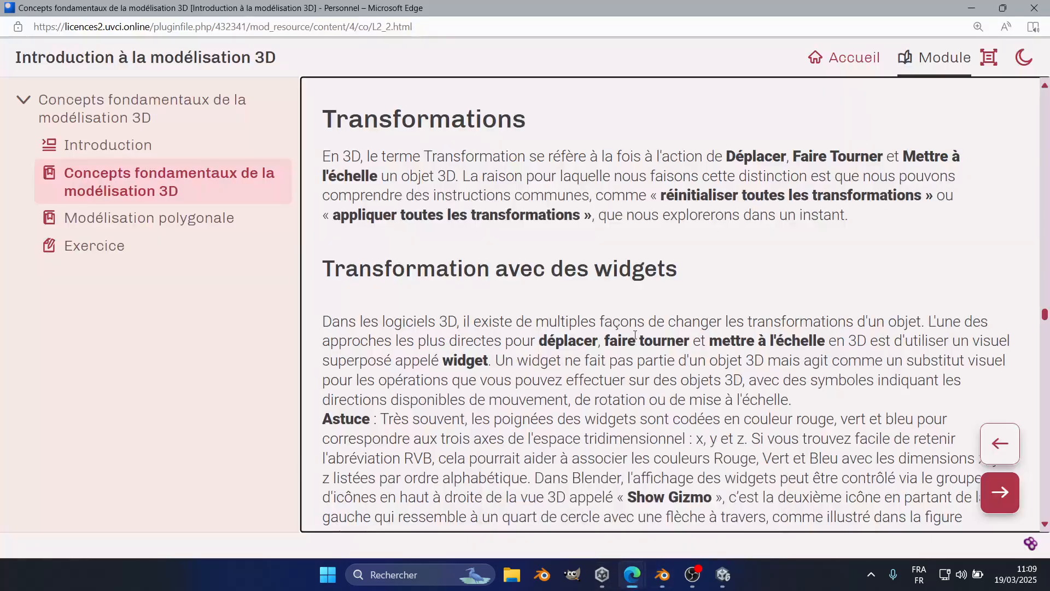
{"action": "scroll", "coordinate": [477, 324], "scroll_direction": "down", "scroll_amount": 2}
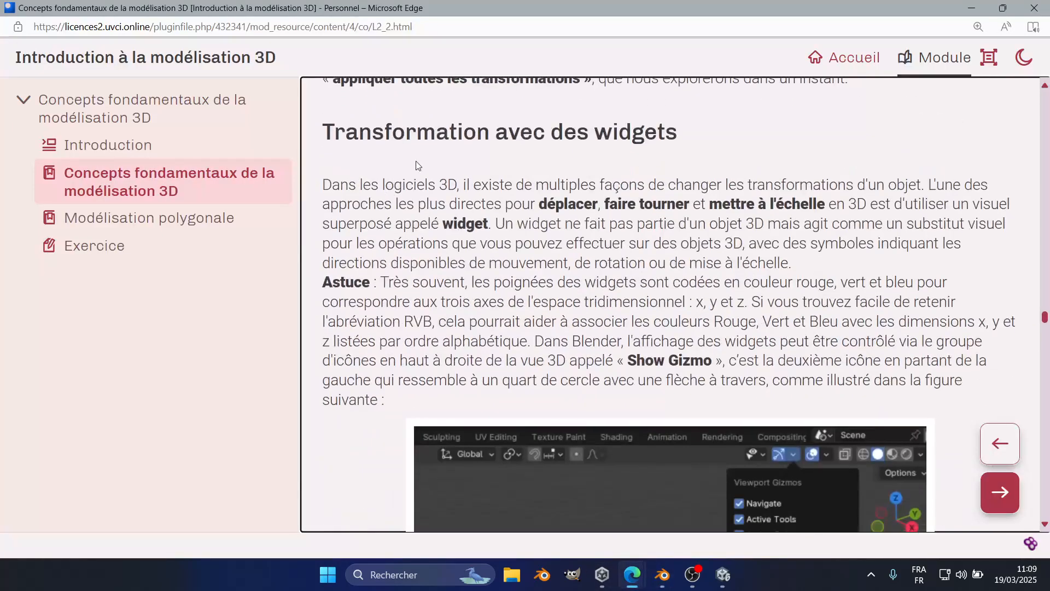
{"action": "scroll", "coordinate": [473, 178], "scroll_direction": "up", "scroll_amount": 1}
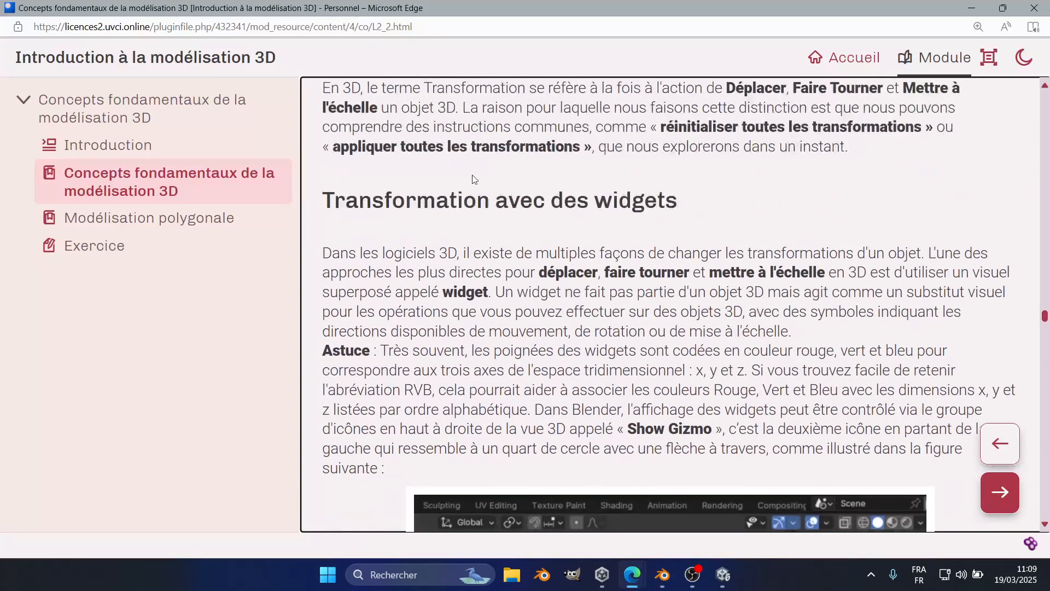
Return to Blender and activate the Select Box tool with the cylinder still selected
{"action": "left_click", "coordinate": [663, 574]}
{"action": "middle_click_drag", "start_coordinate": [477, 288], "coordinate": [506, 250]}
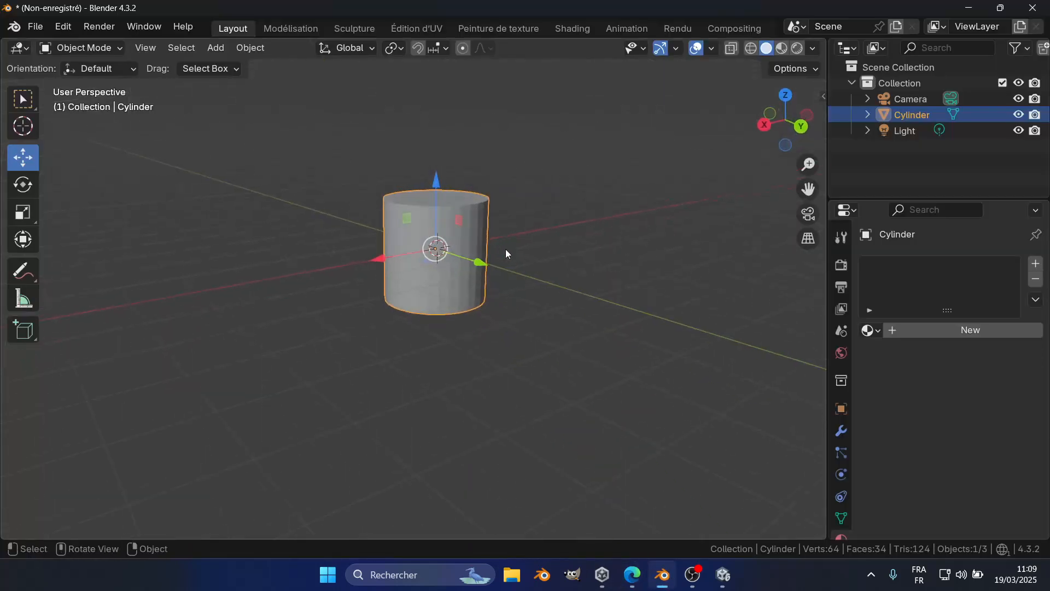
{"action": "left_click", "coordinate": [27, 106]}
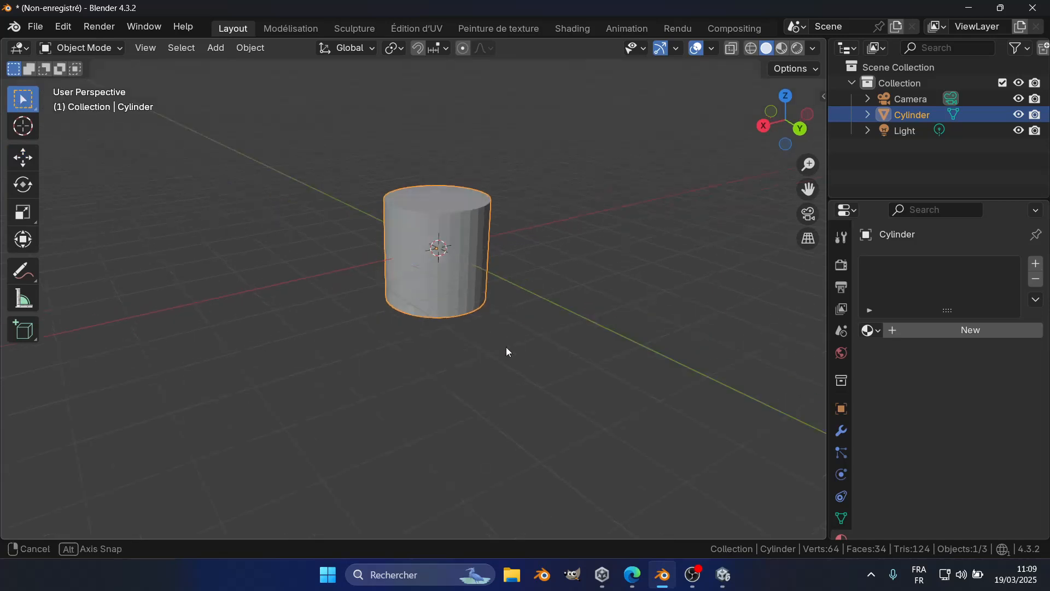
{"action": "middle_click_drag", "start_coordinate": [513, 338], "coordinate": [371, 300]}
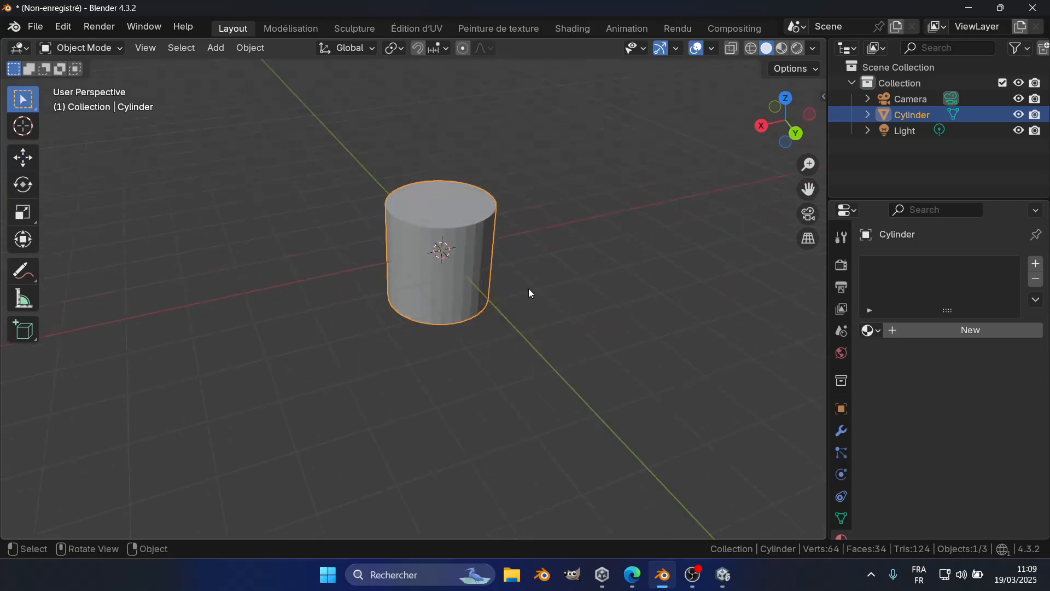
Practise selecting the cylinder with box selections and directly on the object, deselecting it in empty space
{"action": "left_click_drag", "start_coordinate": [274, 133], "coordinate": [513, 346]}
{"action": "left_click", "coordinate": [579, 247]}
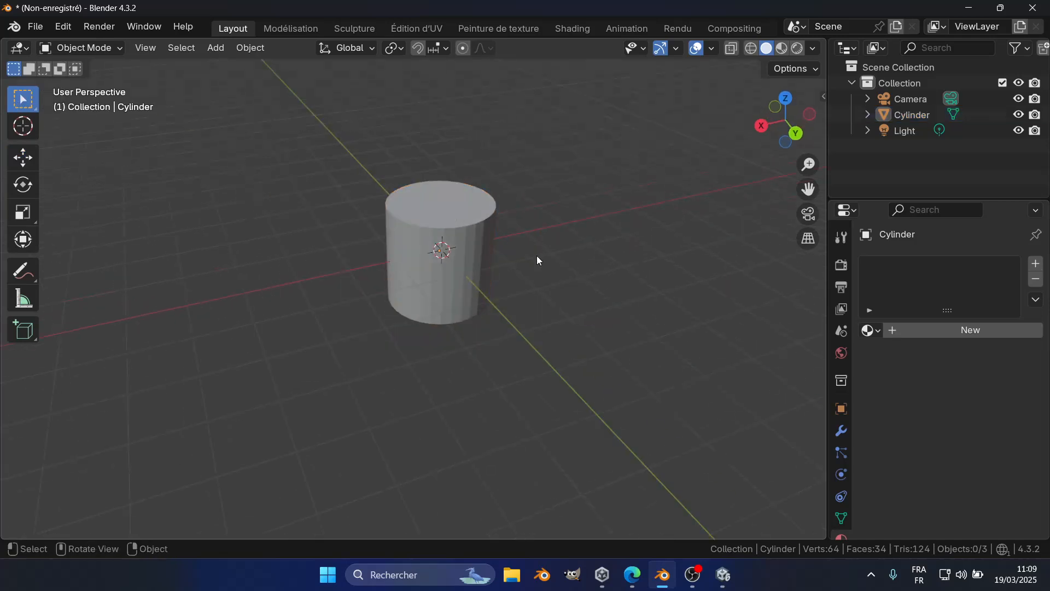
{"action": "left_click", "coordinate": [430, 268]}
{"action": "left_click_drag", "start_coordinate": [326, 129], "coordinate": [642, 311]}
{"action": "left_click", "coordinate": [641, 311]}
{"action": "left_click_drag", "start_coordinate": [258, 124], "coordinate": [613, 385]}
{"action": "left_click_drag", "start_coordinate": [232, 125], "coordinate": [563, 408]}
{"action": "left_click", "coordinate": [193, 231]}
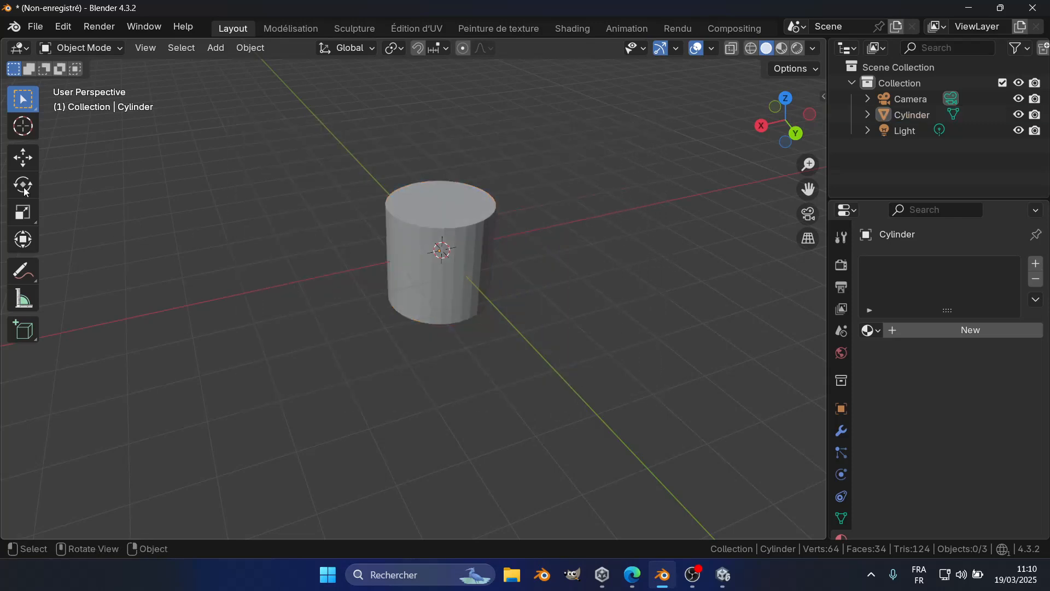
Select the cylinder, try moving it along its axes with the Move tool, and clear its location
{"action": "left_click", "coordinate": [30, 120]}
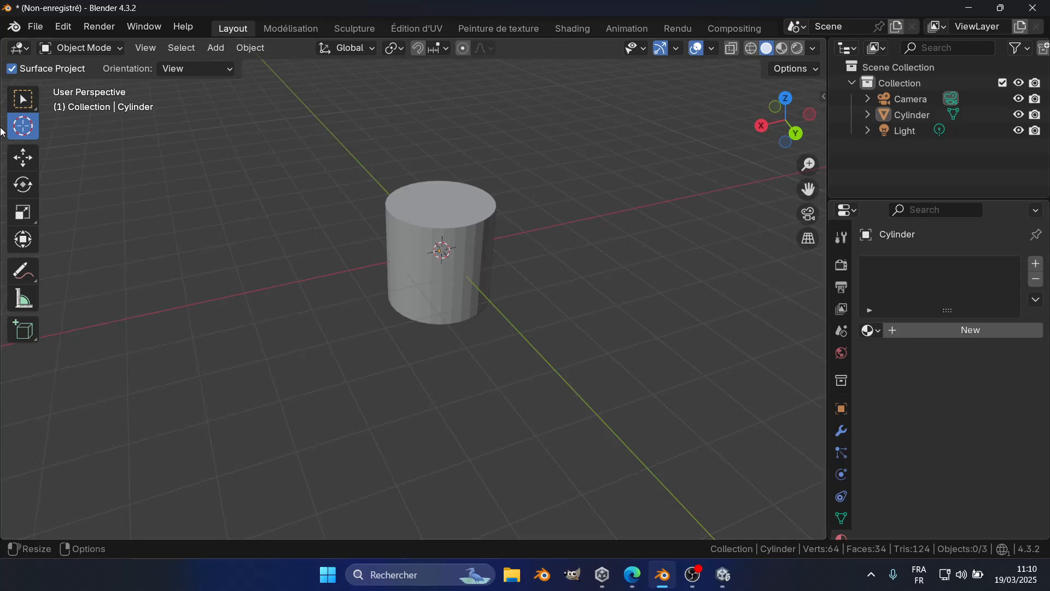
{"action": "left_click", "coordinate": [22, 160]}
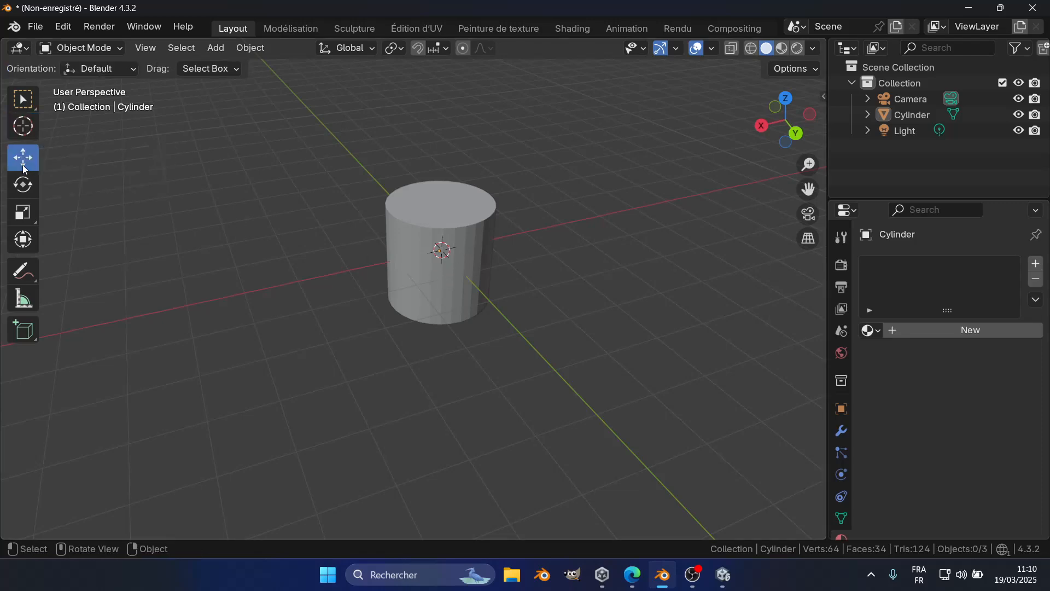
{"action": "left_click", "coordinate": [458, 272]}
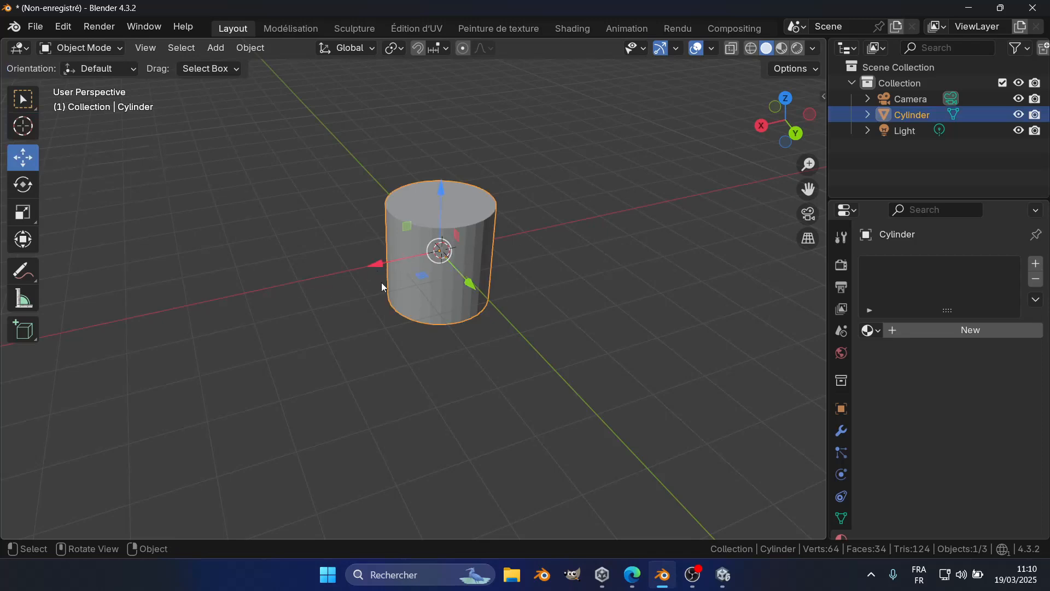
{"action": "left_click_drag", "start_coordinate": [376, 264], "coordinate": [504, 305]}
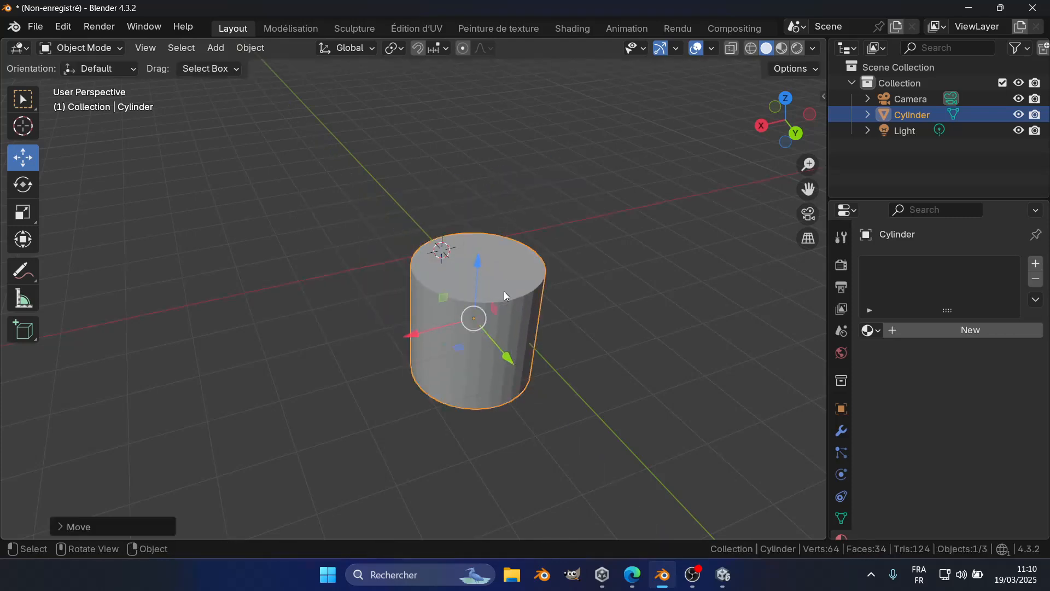
{"action": "left_click_drag", "start_coordinate": [479, 268], "coordinate": [505, 248]}
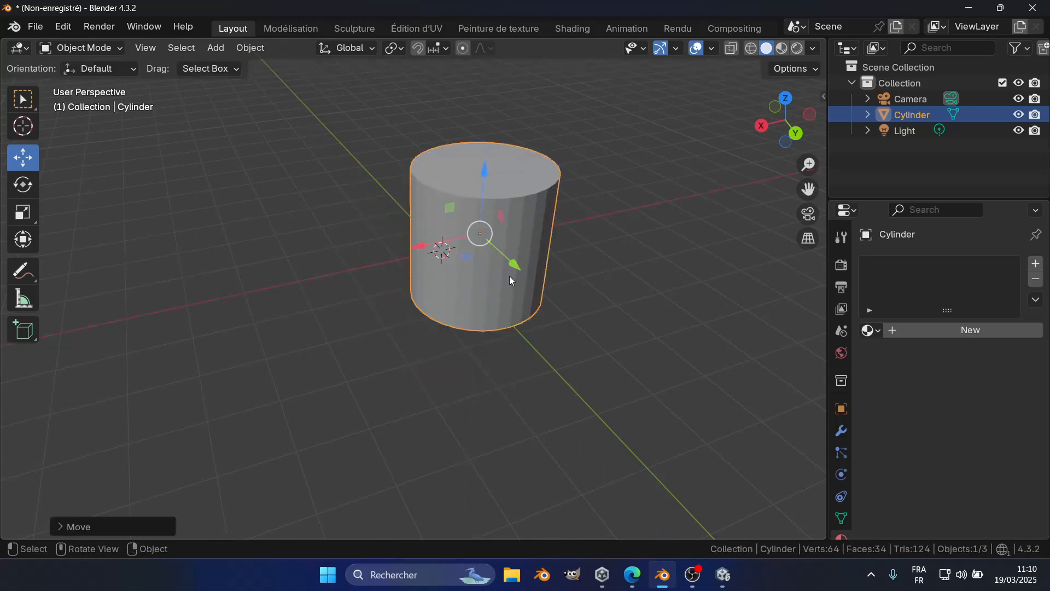
{"action": "key", "text": "ctrl+z"}
{"action": "key", "text": "alt+g"}
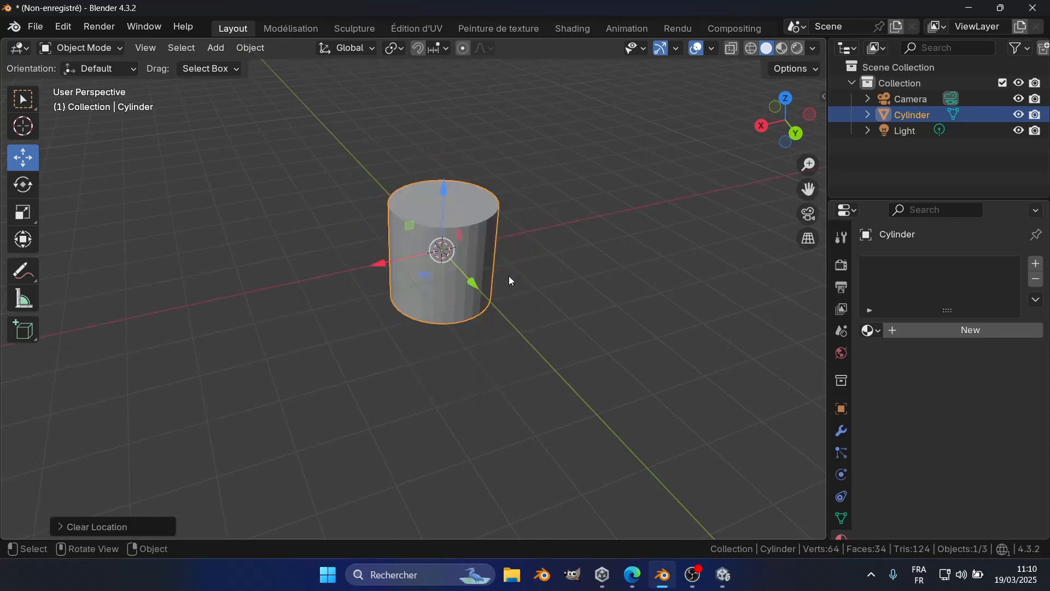
Move the cylinder slightly along the X and Y axes with the Move widget
{"action": "middle_click_drag", "start_coordinate": [435, 280], "coordinate": [491, 212]}
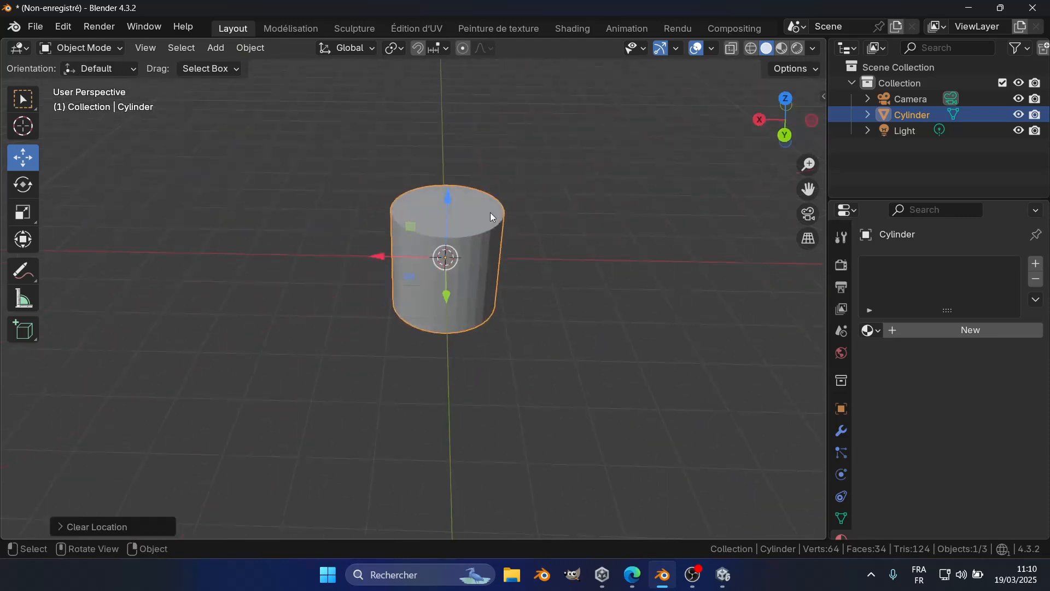
{"action": "key", "text": "g"}
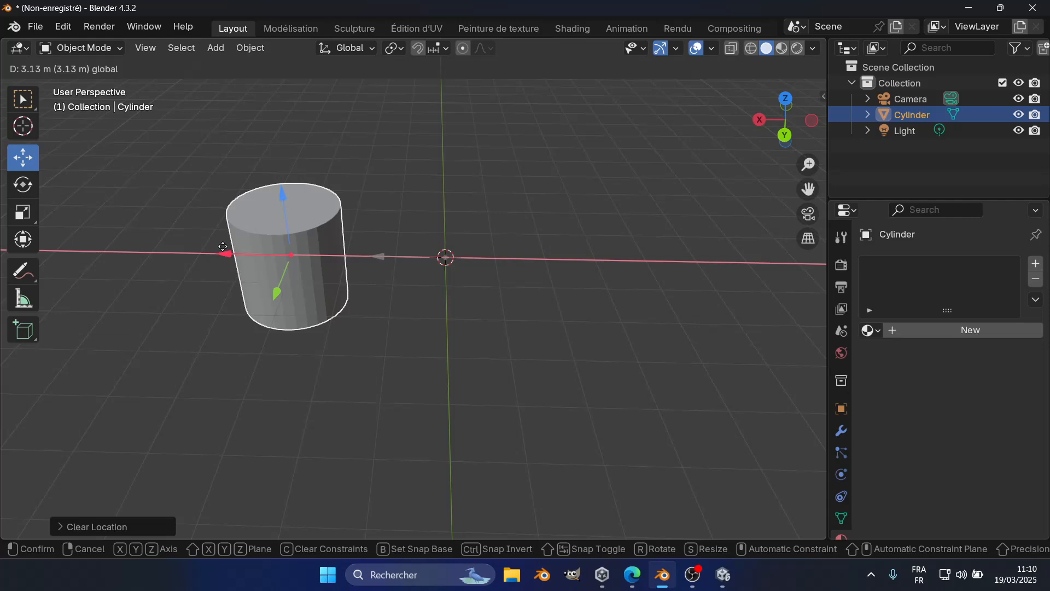
{"action": "left_click", "coordinate": [382, 271]}
{"action": "left_click_drag", "start_coordinate": [347, 258], "coordinate": [376, 257]}
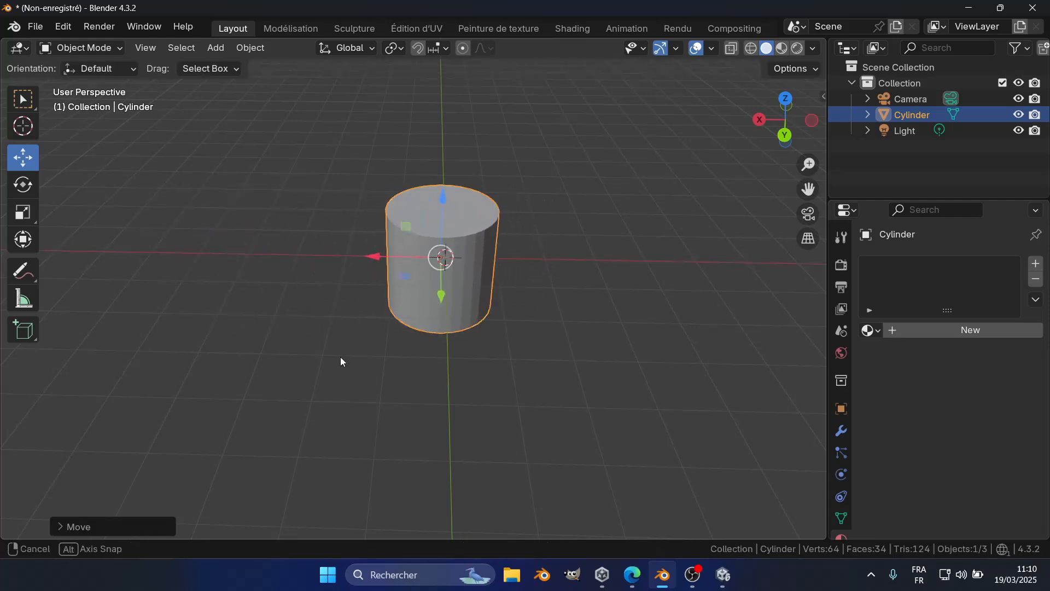
{"action": "middle_click_drag", "start_coordinate": [331, 361], "coordinate": [445, 347]}
{"action": "mouse_move", "coordinate": [481, 265]}
{"action": "left_mouse_down"}
{"action": "mouse_move", "coordinate": [629, 312]}
{"action": "mouse_move", "coordinate": [499, 269]}
{"action": "left_mouse_up"}
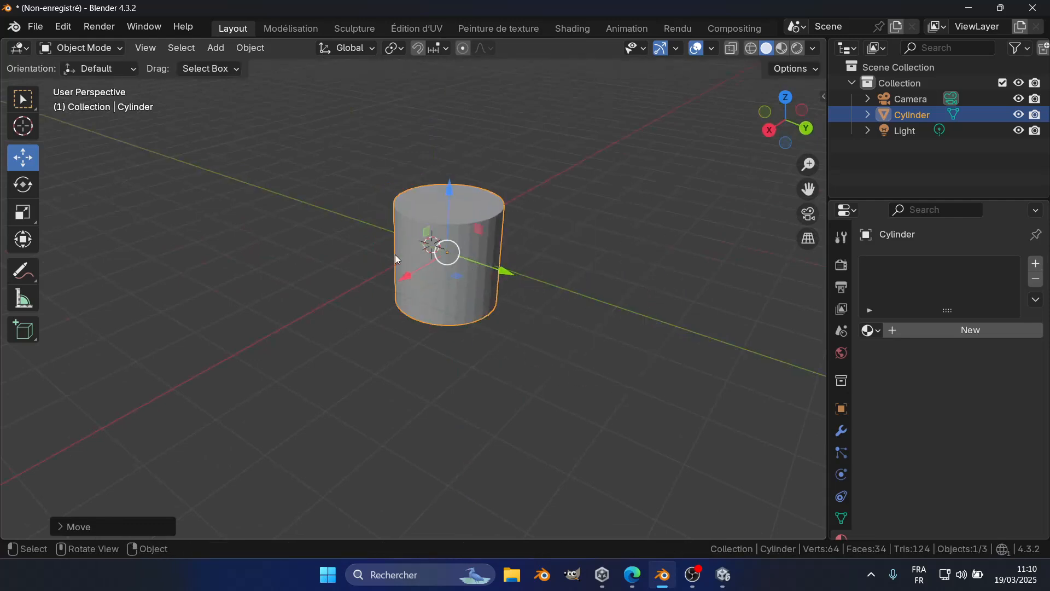
Reposition the cylinder along the Y and X axes with the Move widget, also trying the Z arrow
{"action": "left_click", "coordinate": [23, 185]}
{"action": "left_click", "coordinate": [23, 157]}
{"action": "middle_click_drag", "start_coordinate": [346, 265], "coordinate": [498, 308]}
{"action": "left_click_drag", "start_coordinate": [504, 281], "coordinate": [458, 236]}
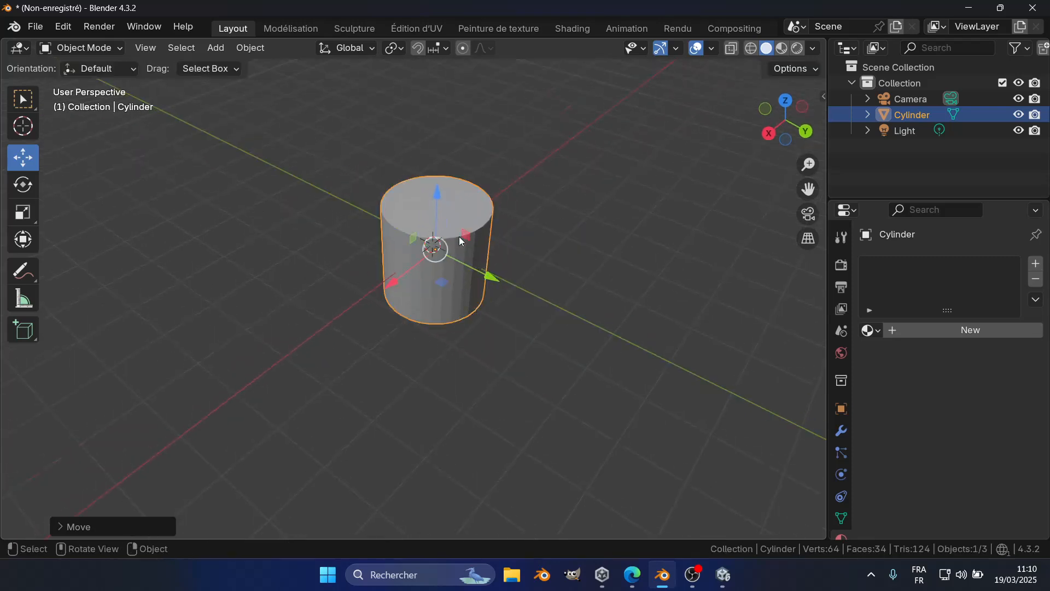
{"action": "left_click_drag", "start_coordinate": [437, 189], "coordinate": [437, 129]}
{"action": "key", "text": "Escape"}
{"action": "left_click_drag", "start_coordinate": [392, 283], "coordinate": [370, 292]}
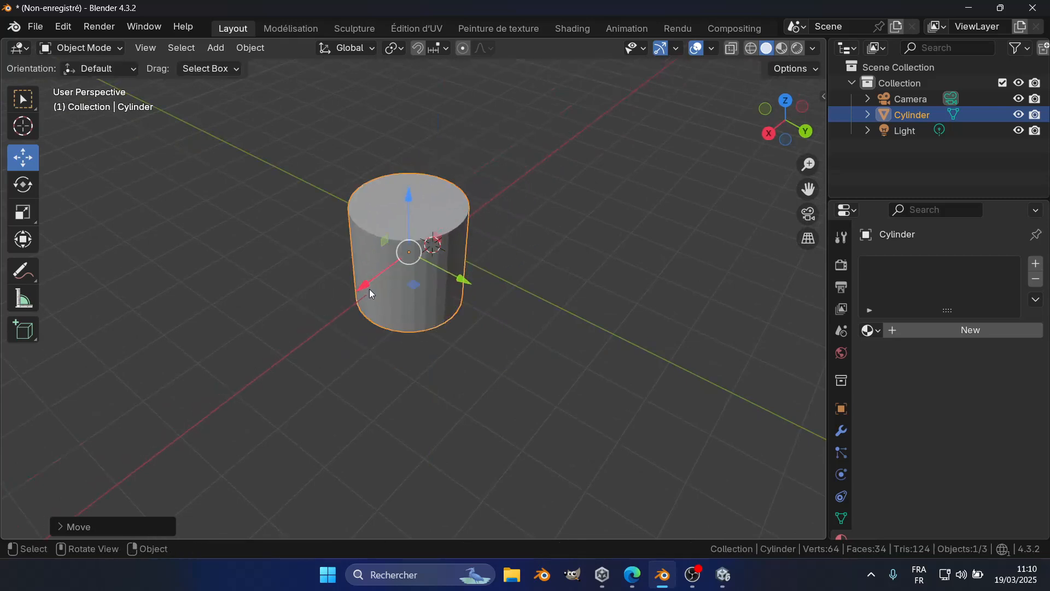
{"action": "mouse_move", "coordinate": [459, 282]}
{"action": "left_mouse_down"}
{"action": "mouse_move", "coordinate": [615, 356]}
{"action": "mouse_move", "coordinate": [416, 252]}
{"action": "mouse_move", "coordinate": [533, 345]}
{"action": "mouse_move", "coordinate": [574, 407]}
{"action": "mouse_move", "coordinate": [506, 299]}
{"action": "mouse_move", "coordinate": [635, 391]}
{"action": "mouse_move", "coordinate": [497, 286]}
{"action": "mouse_move", "coordinate": [549, 311]}
{"action": "mouse_move", "coordinate": [478, 276]}
{"action": "left_mouse_up"}
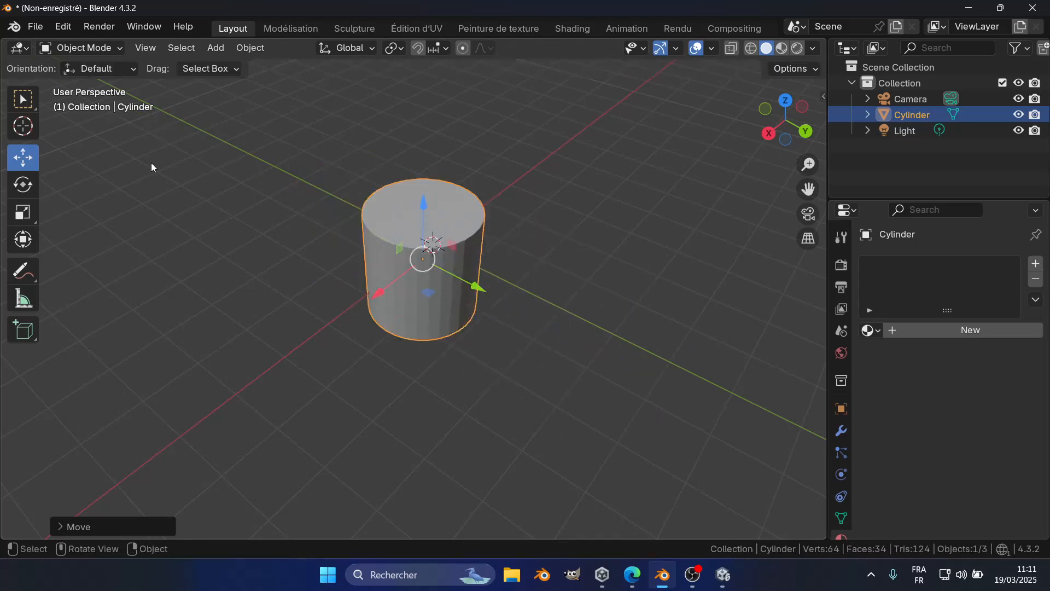
Tip the cylinder onto its side around the X axis with the Rotate tool
{"action": "left_click", "coordinate": [28, 181]}
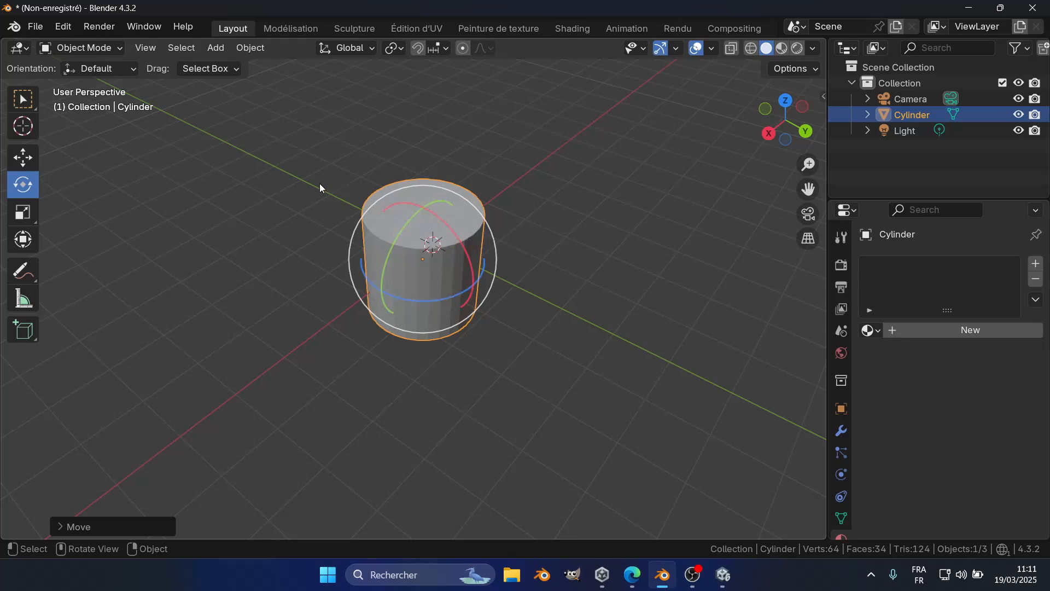
{"action": "left_click_drag", "start_coordinate": [430, 211], "coordinate": [383, 257]}
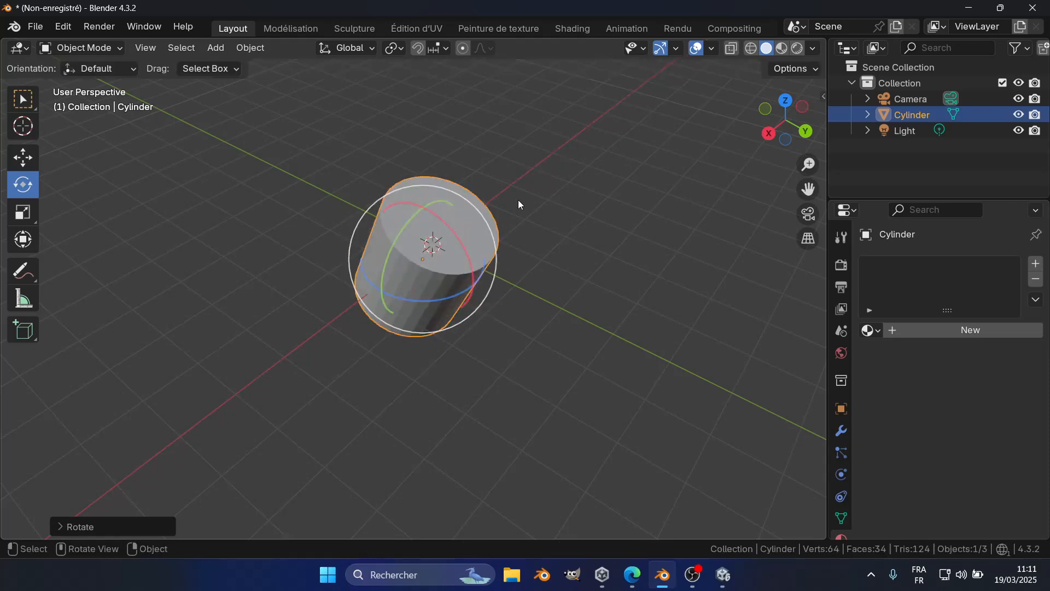
{"action": "left_click_drag", "start_coordinate": [429, 215], "coordinate": [446, 232]}
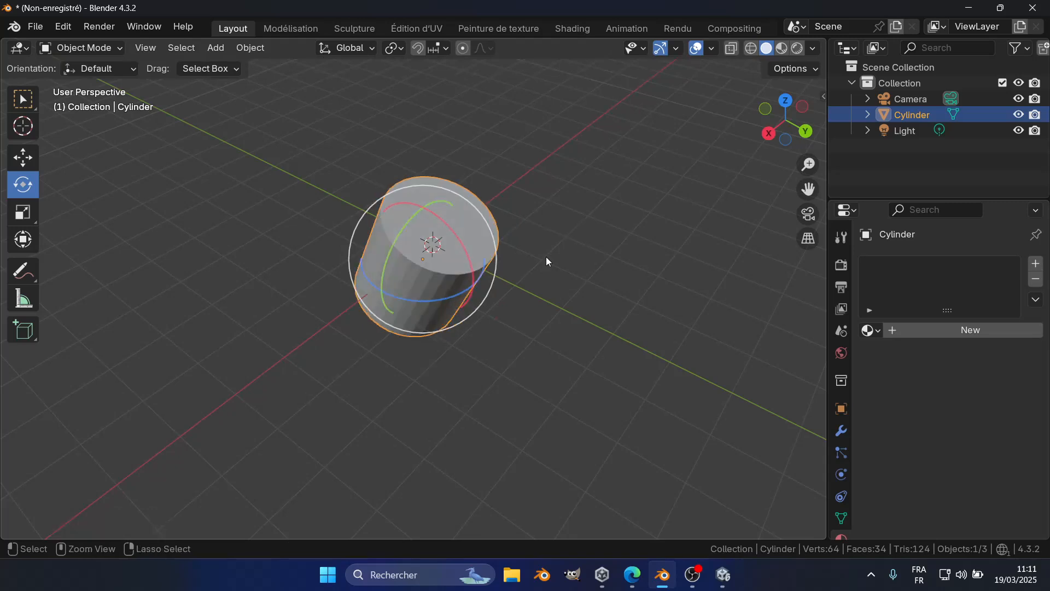
{"action": "middle_click_drag", "start_coordinate": [504, 320], "coordinate": [552, 317]}
{"action": "scroll", "coordinate": [550, 313], "scroll_direction": "up", "scroll_amount": 5}
{"action": "scroll", "coordinate": [547, 305], "scroll_direction": "down", "scroll_amount": 6}
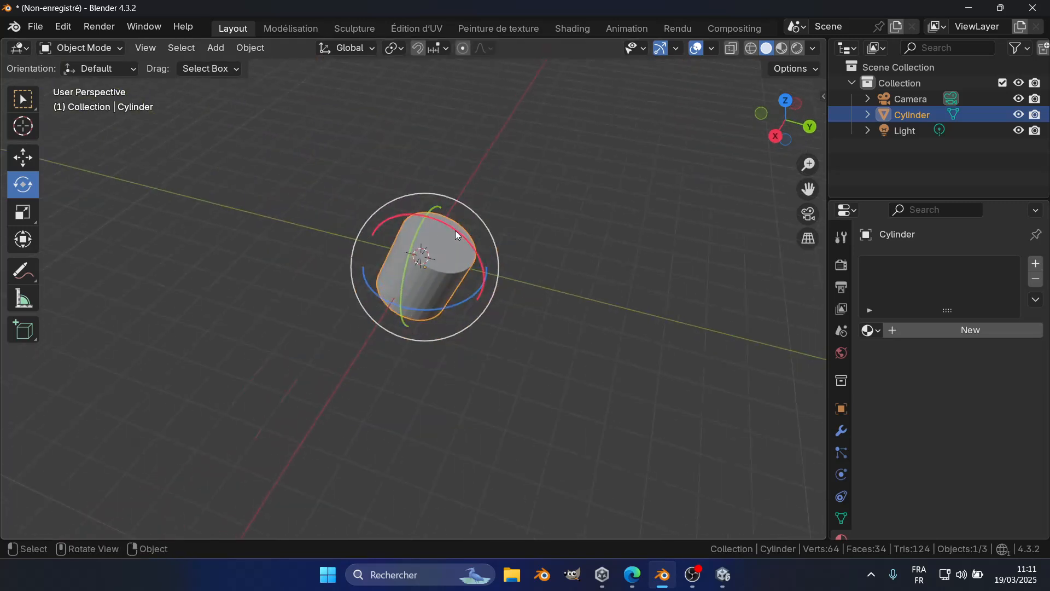
{"action": "left_click_drag", "start_coordinate": [457, 234], "coordinate": [458, 270]}
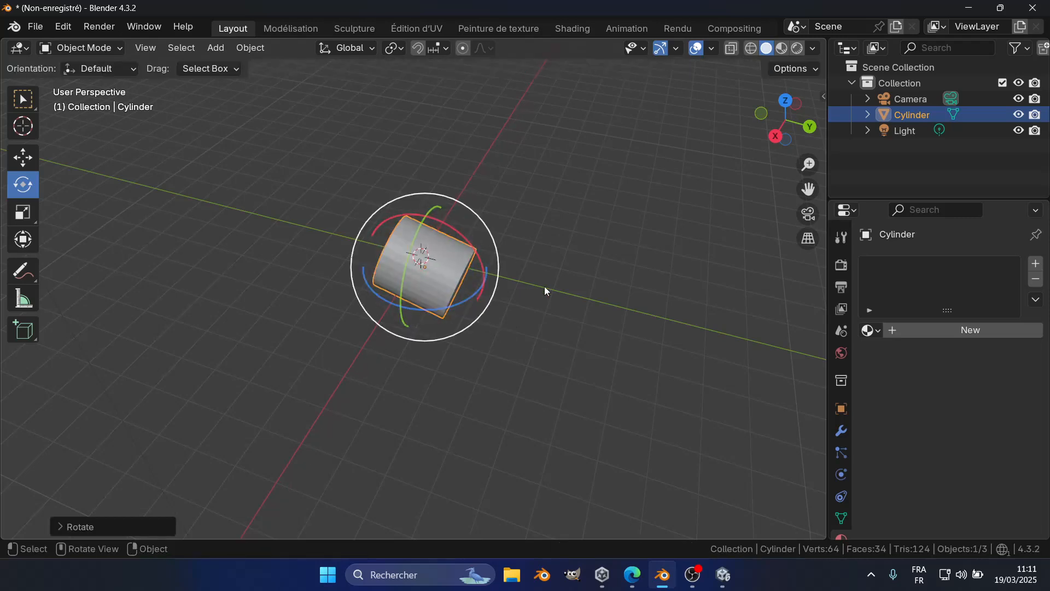
{"action": "middle_click_drag", "start_coordinate": [545, 287], "coordinate": [494, 308]}
{"action": "left_click_drag", "start_coordinate": [370, 226], "coordinate": [233, 406]}
{"action": "middle_click_drag", "start_coordinate": [233, 406], "coordinate": [477, 190]}
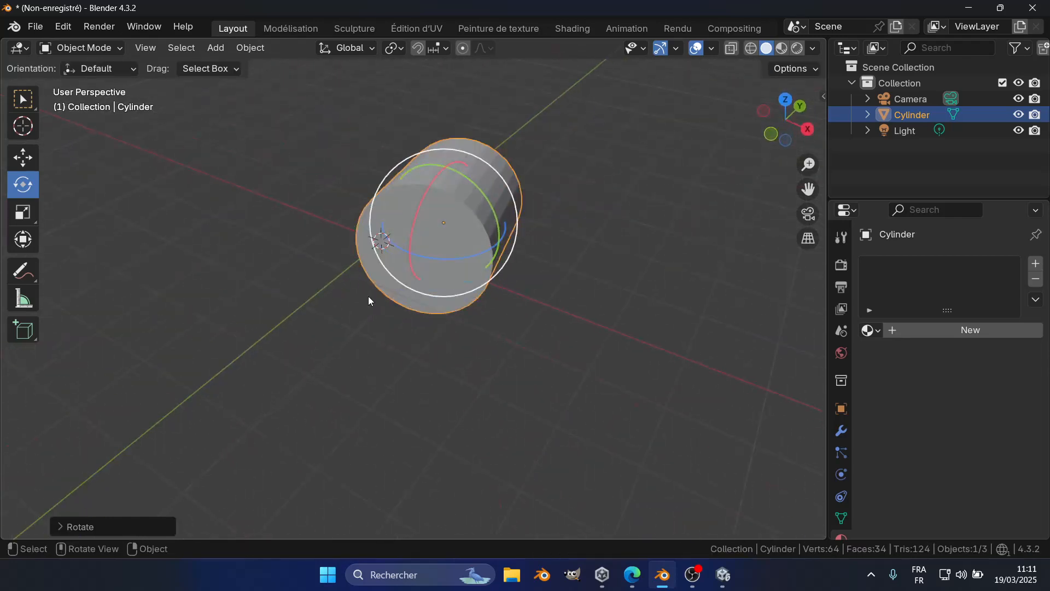
Scale the cylinder along its individual axes and uniformly with the Scale widget
{"action": "left_click", "coordinate": [22, 220]}
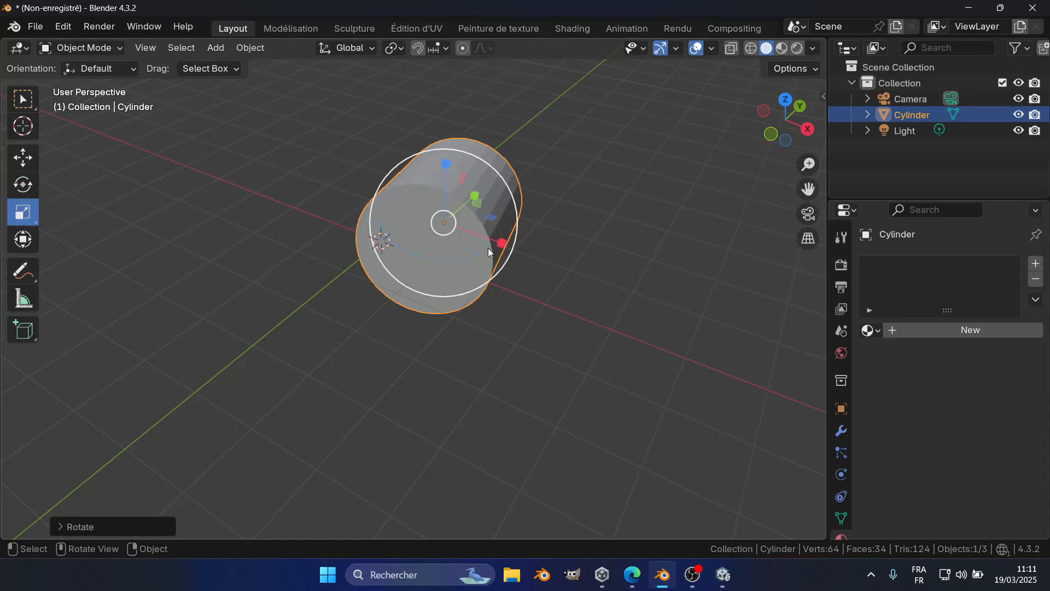
{"action": "left_click_drag", "start_coordinate": [504, 243], "coordinate": [482, 241]}
{"action": "left_click_drag", "start_coordinate": [446, 165], "coordinate": [476, 203]}
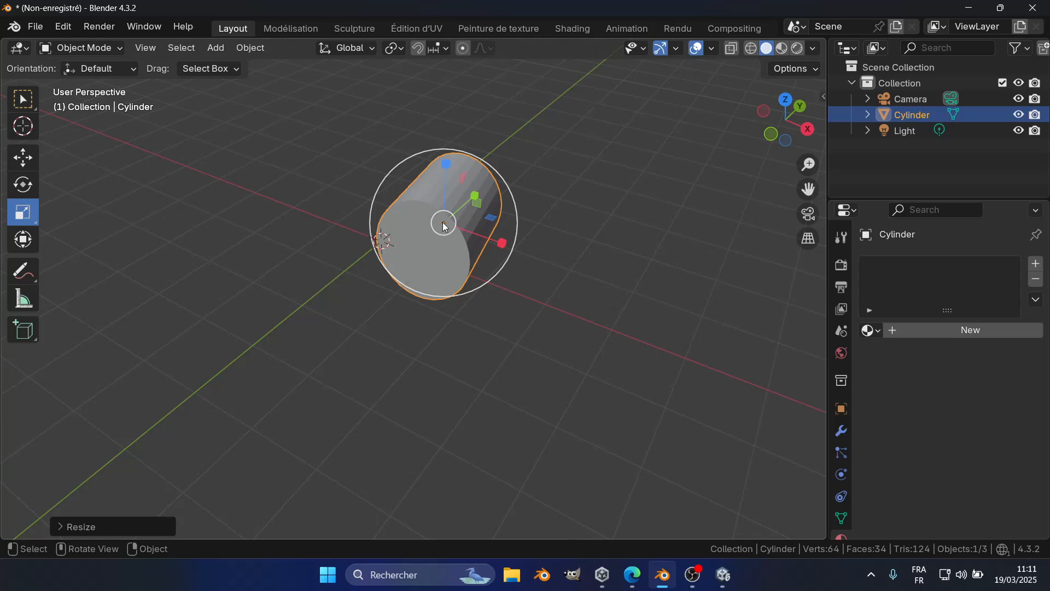
{"action": "mouse_move", "coordinate": [443, 223]}
{"action": "left_mouse_down"}
{"action": "mouse_move", "coordinate": [430, 230]}
{"action": "mouse_move", "coordinate": [459, 225]}
{"action": "mouse_move", "coordinate": [447, 234]}
{"action": "left_mouse_up"}
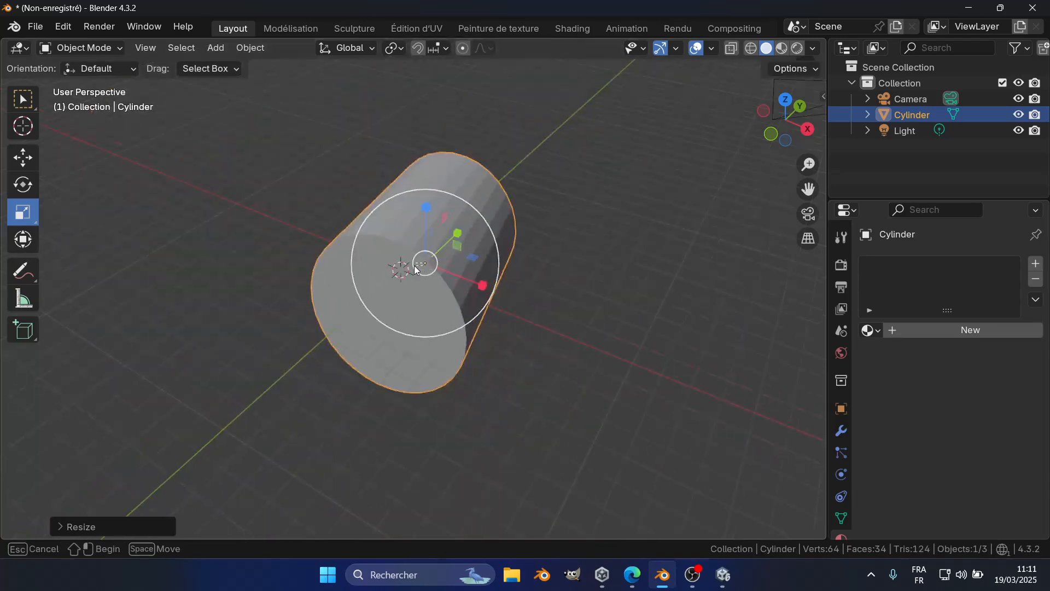
{"action": "left_click_drag", "start_coordinate": [457, 233], "coordinate": [463, 229]}
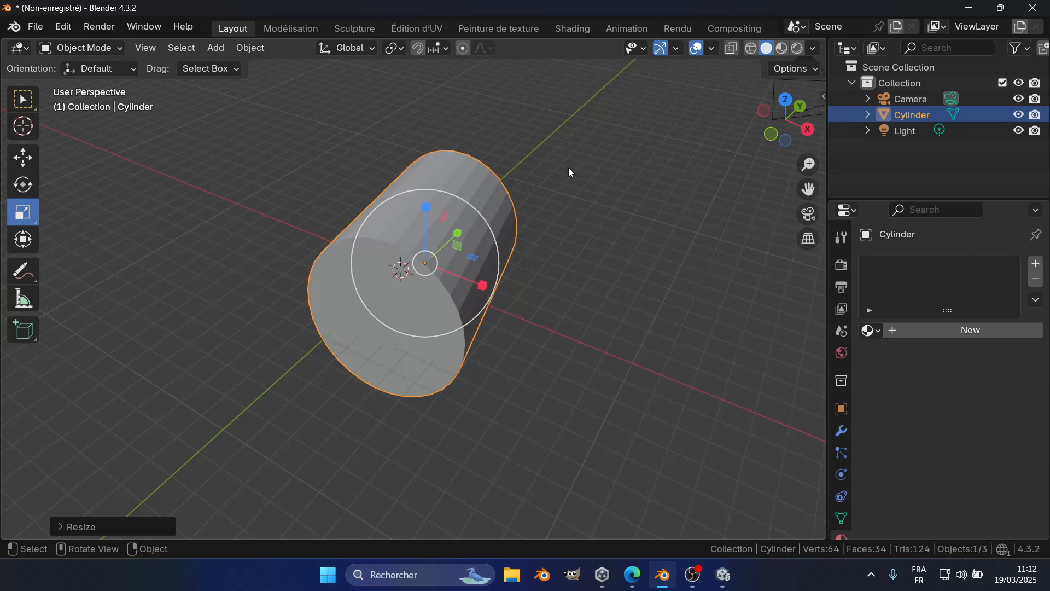
Switch the cylinder to Edit Mode and return to Object Mode
{"action": "scroll", "coordinate": [470, 272], "scroll_direction": "down", "scroll_amount": 5}
{"action": "middle_click_drag", "start_coordinate": [126, 249], "coordinate": [67, 261]}
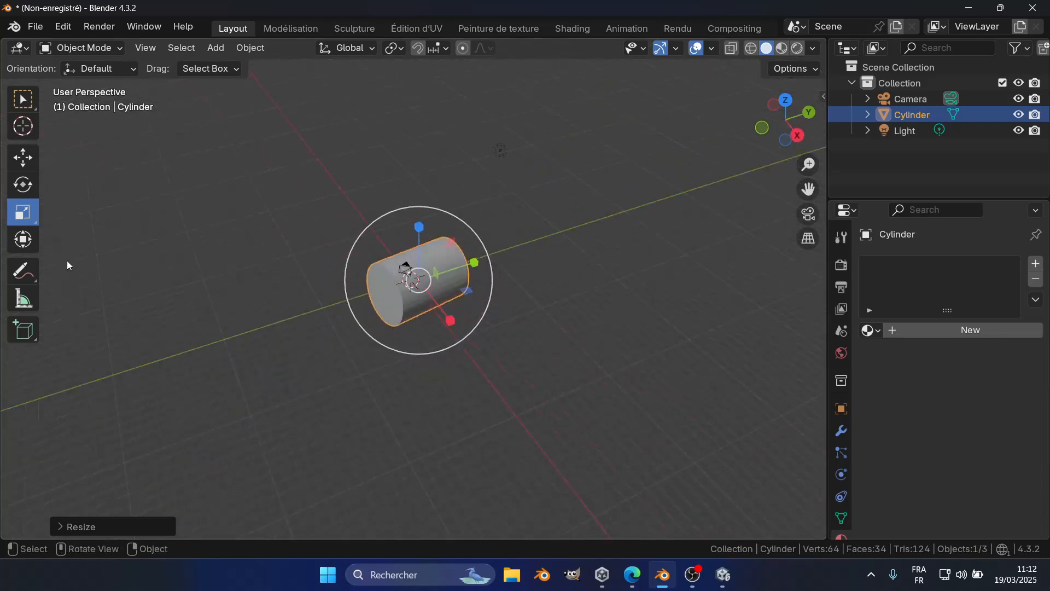
{"action": "left_click", "coordinate": [80, 48]}
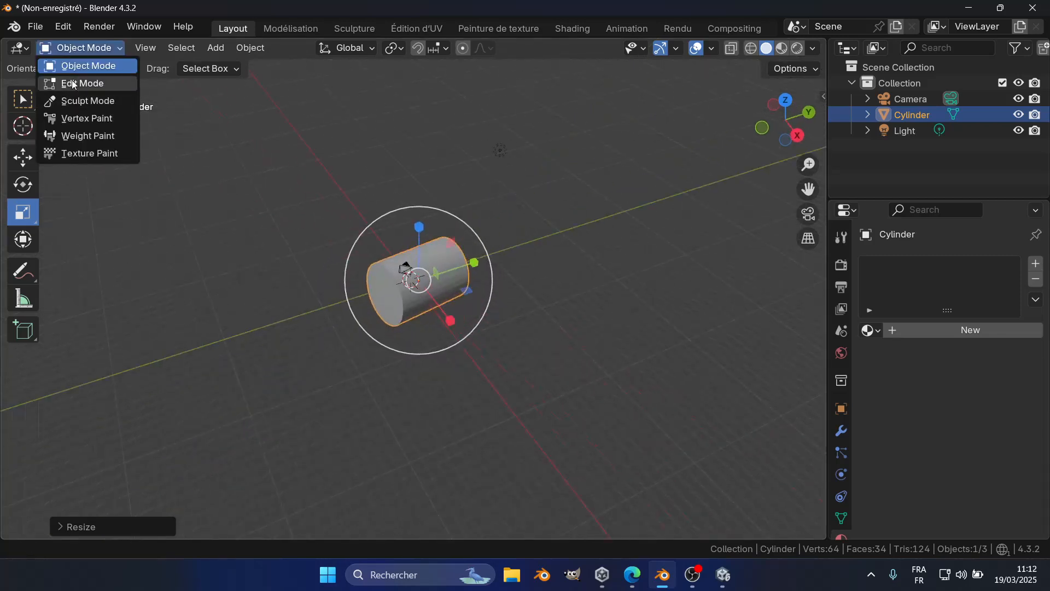
{"action": "left_click", "coordinate": [74, 85]}
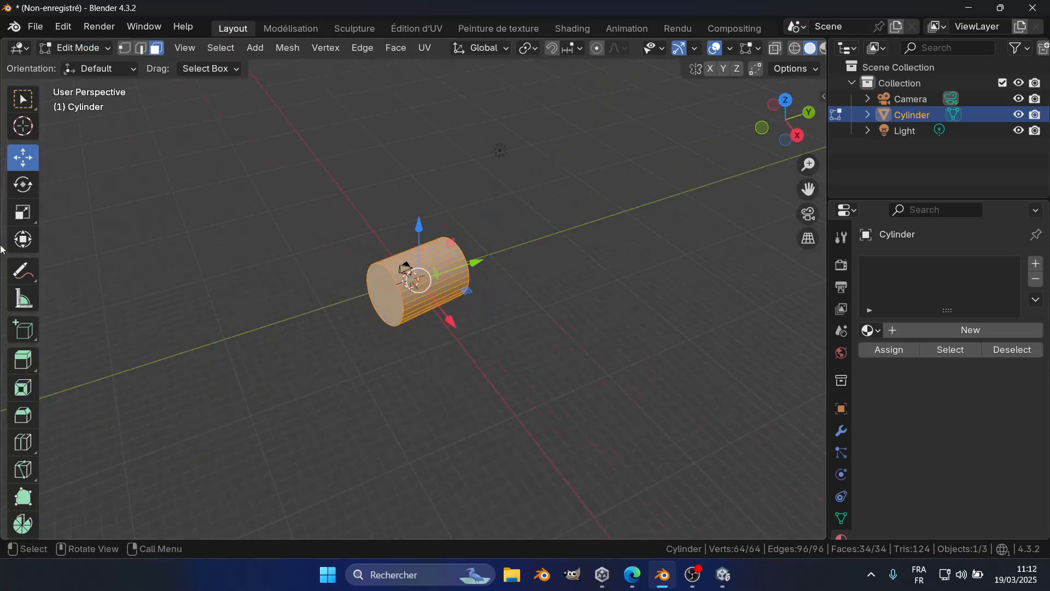
{"action": "left_click", "coordinate": [62, 48]}
{"action": "left_click", "coordinate": [83, 64]}
{"action": "middle_click_drag", "start_coordinate": [391, 383], "coordinate": [415, 342]}
{"action": "scroll", "coordinate": [415, 343], "scroll_direction": "up", "scroll_amount": 2}
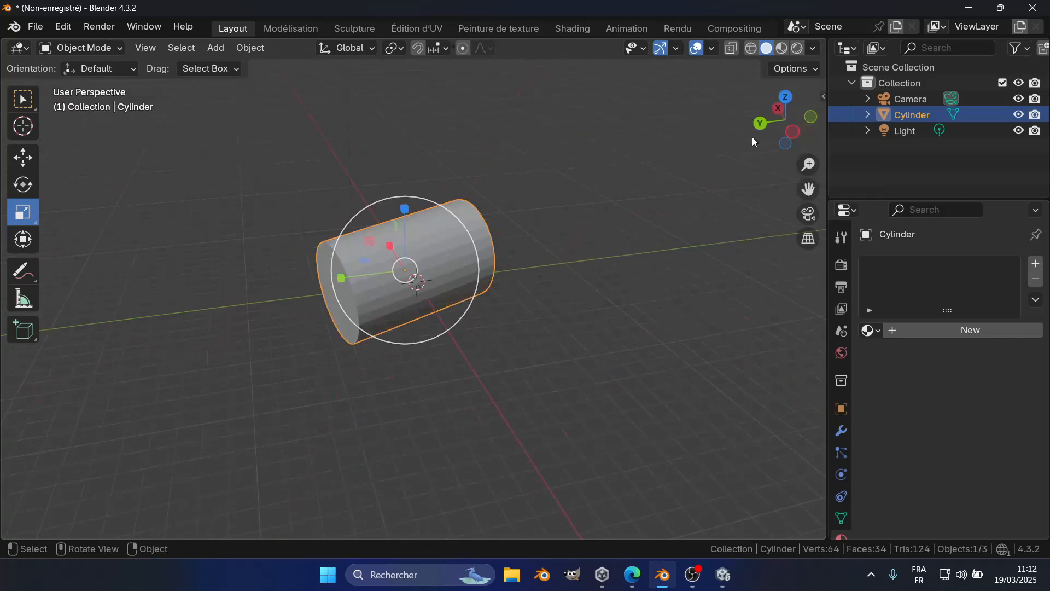
{"action": "middle_click_drag", "start_coordinate": [471, 150], "coordinate": [722, 323]}
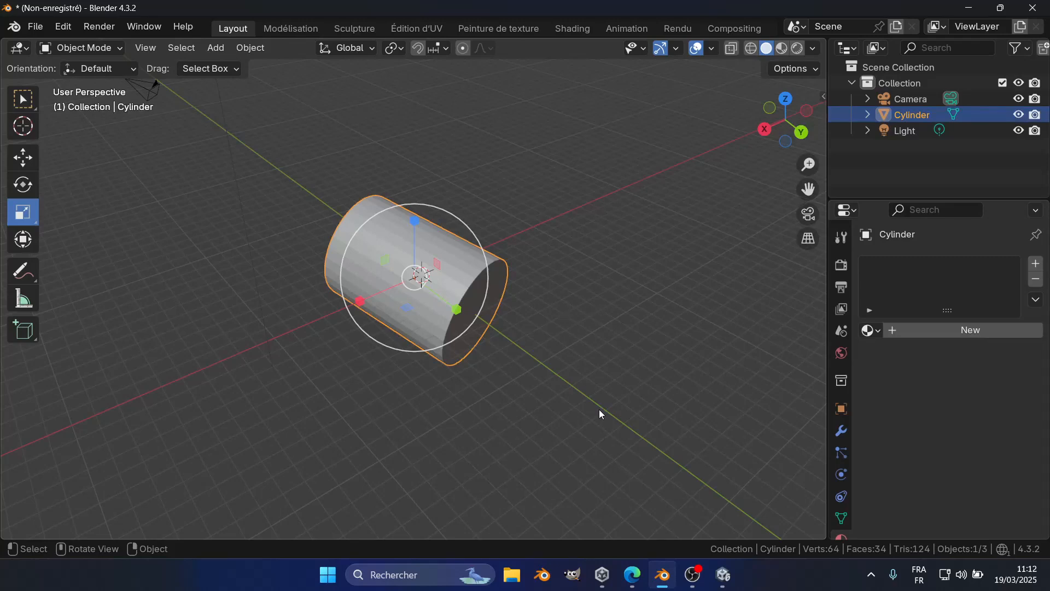
Switch to Microsoft Edge to view the course section "Transformation avec des raccourcis clavier" and return to Blender
{"action": "mouse_move", "coordinate": [633, 574]}
{"action": "left_click", "coordinate": [685, 514]}
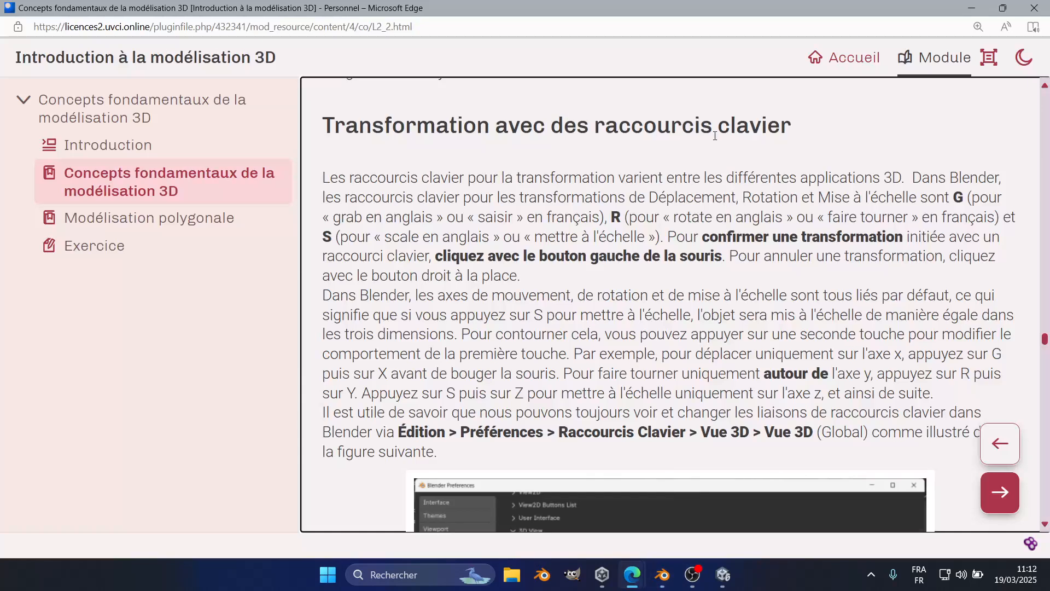
{"action": "mouse_move", "coordinate": [660, 577]}
{"action": "left_click", "coordinate": [643, 484]}
Move the cylinder a short distance along the X axis with the Move tool
{"action": "scroll", "coordinate": [462, 358], "scroll_direction": "down", "scroll_amount": 2}
{"action": "middle_click_drag", "start_coordinate": [462, 358], "coordinate": [482, 244]}
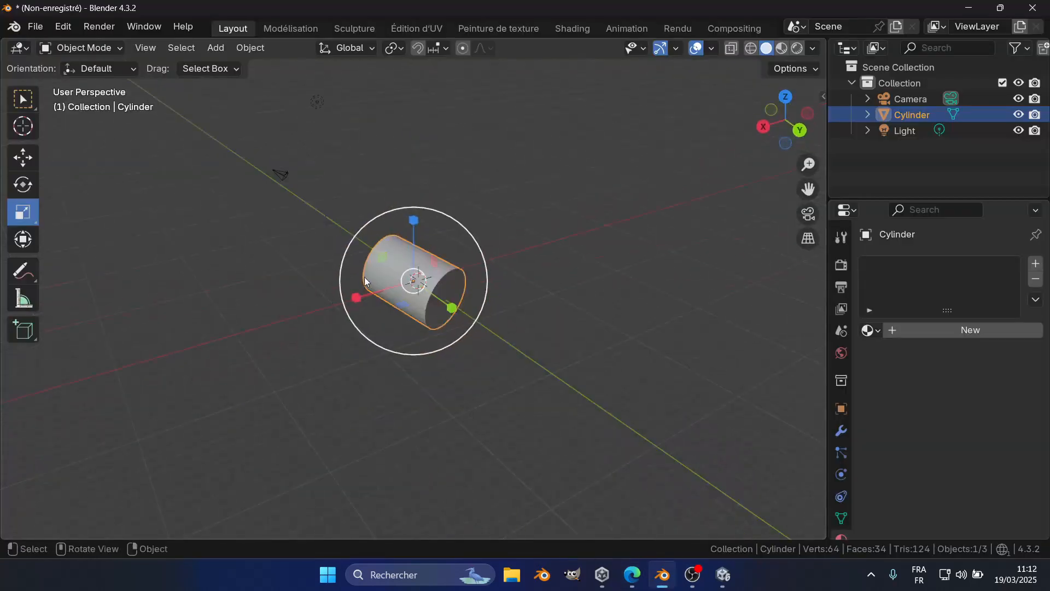
{"action": "left_click", "coordinate": [22, 158]}
{"action": "mouse_move", "coordinate": [345, 310]}
{"action": "left_mouse_down"}
{"action": "mouse_move", "coordinate": [249, 331]}
{"action": "mouse_move", "coordinate": [364, 305]}
{"action": "left_mouse_up"}
Activate the Select Box tool, and reactivate the Move tool with the cylinder still selected
{"action": "left_click", "coordinate": [27, 101]}
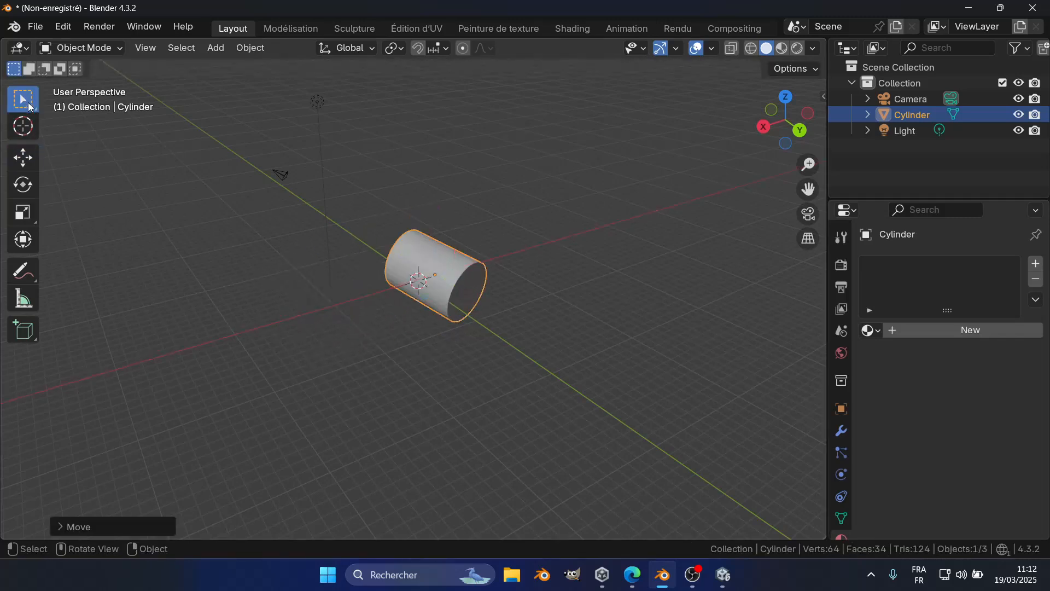
{"action": "scroll", "coordinate": [537, 355], "scroll_direction": "up", "scroll_amount": 4}
{"action": "middle_click_drag", "start_coordinate": [579, 305], "coordinate": [435, 258]}
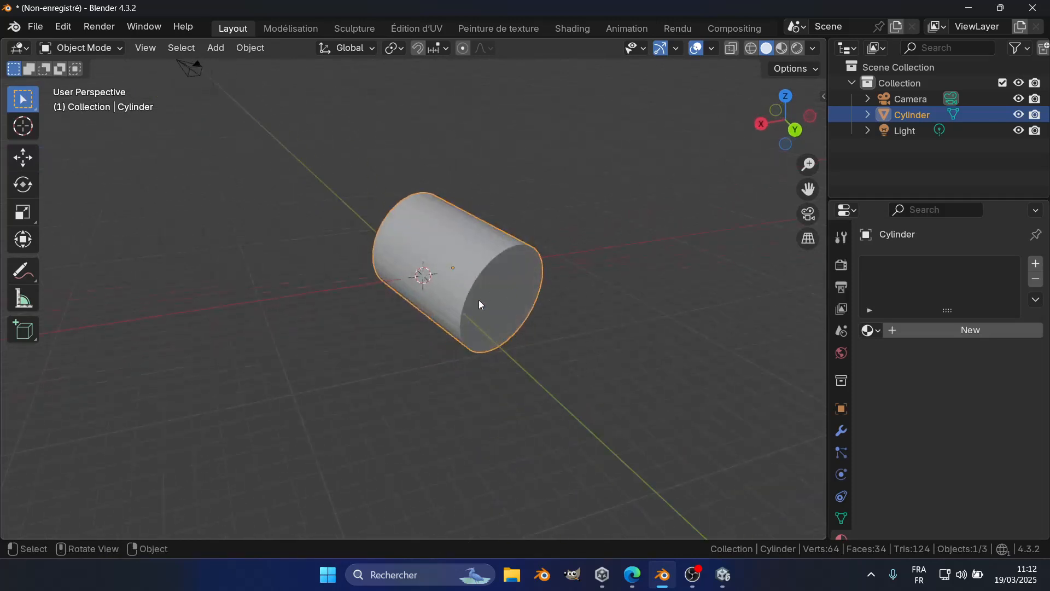
{"action": "left_click", "coordinate": [22, 159]}
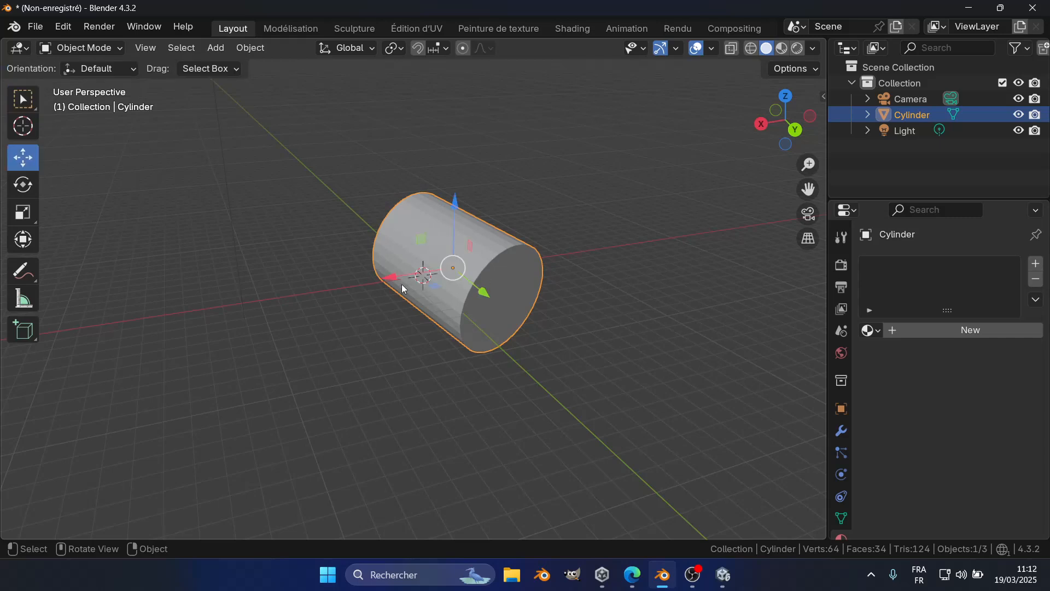
Move the cylinder a short distance along the X axis with the Move tool, and return to the Select Box tool
{"action": "left_click_drag", "start_coordinate": [392, 283], "coordinate": [346, 276]}
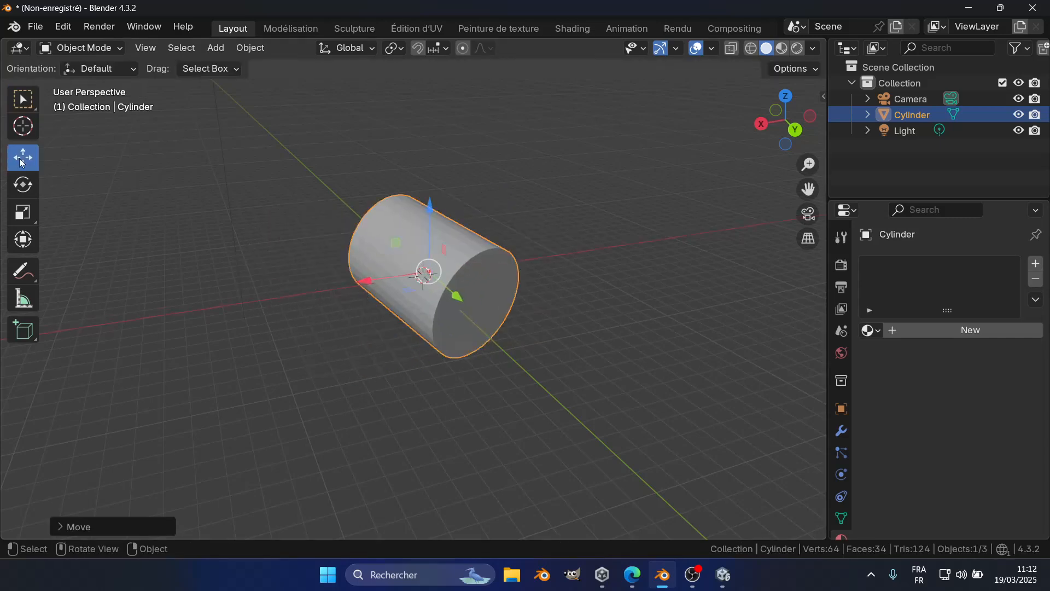
{"action": "left_click", "coordinate": [22, 99]}
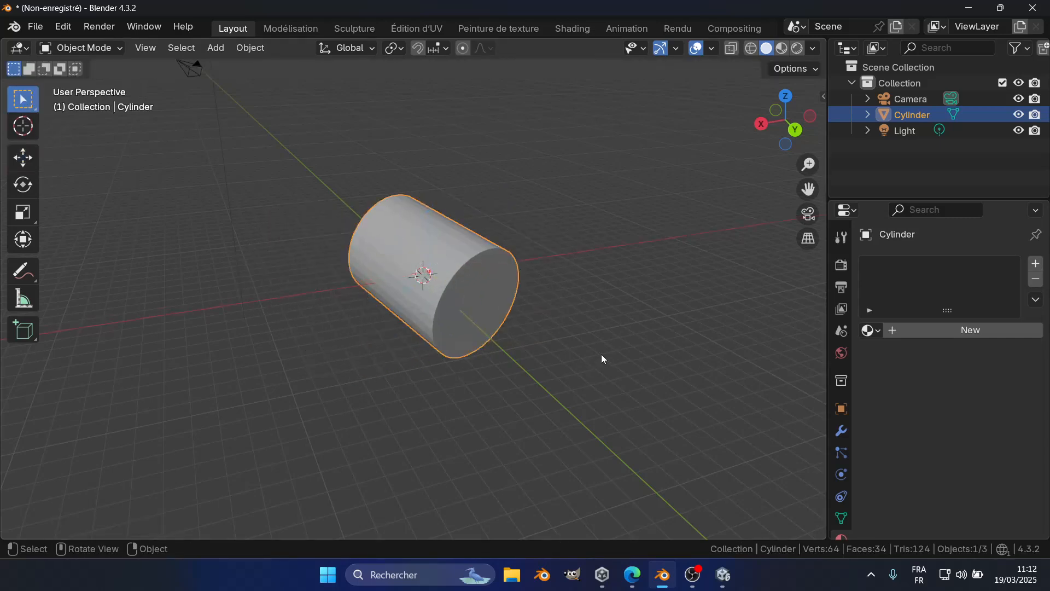
Try moving the cylinder freely without an axis constraint, and undo that move
{"action": "key", "text": "g"}
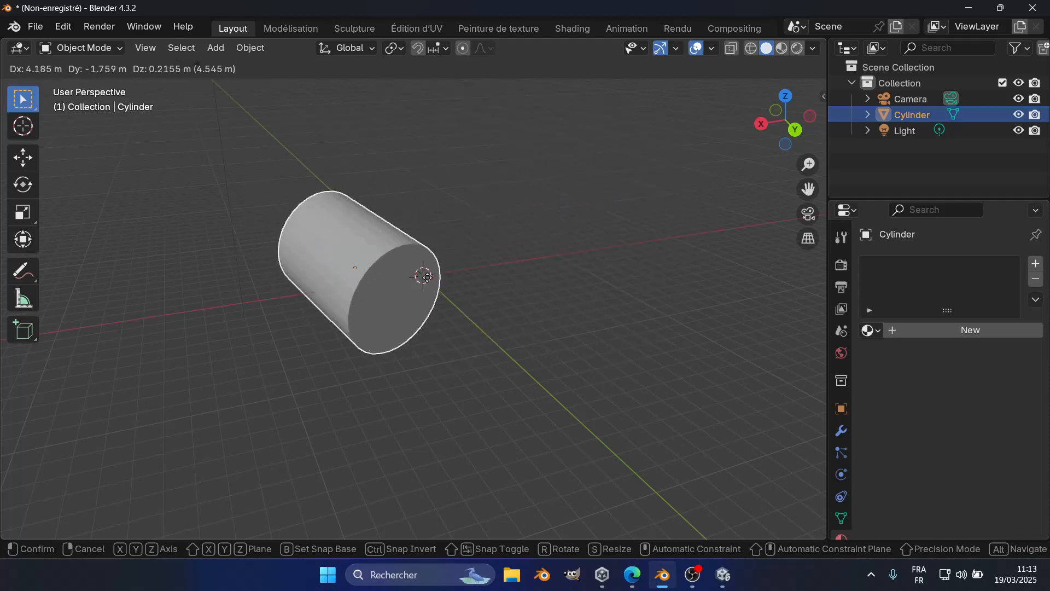
{"action": "left_click", "coordinate": [545, 261]}
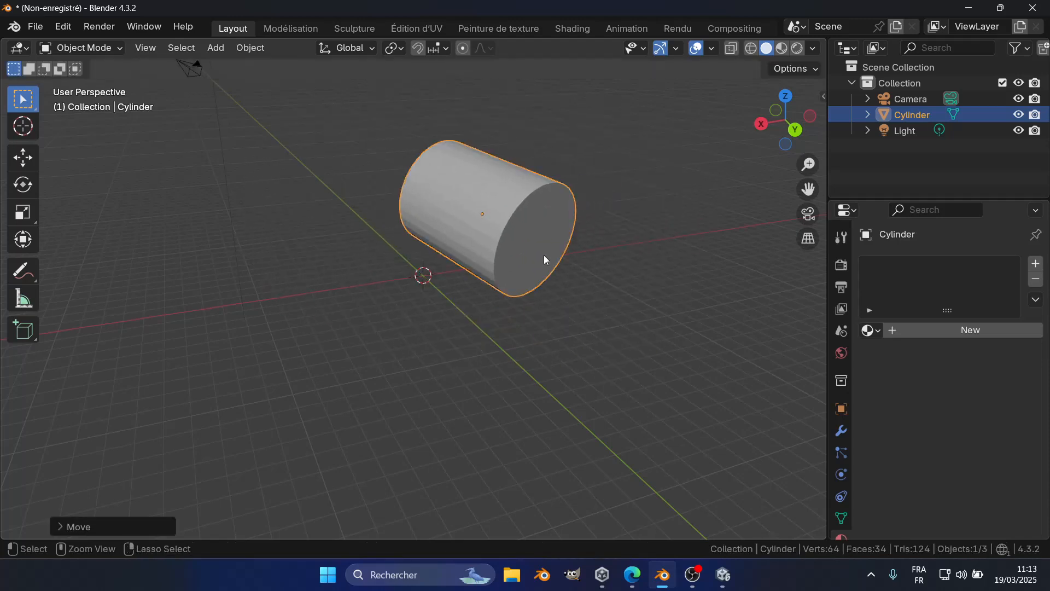
{"action": "key", "text": "ctrl+z"}
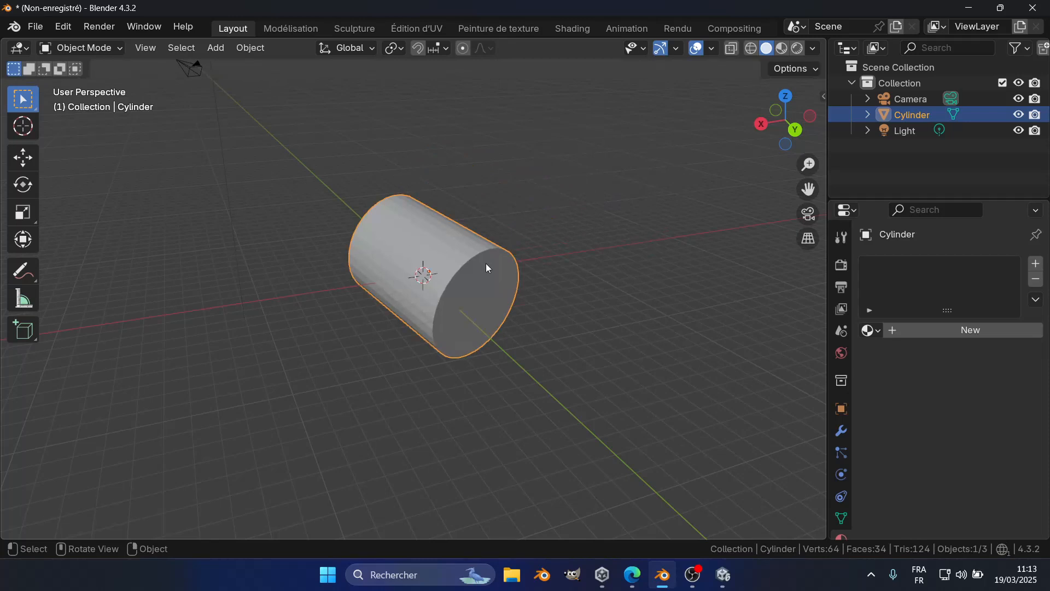
Move the cylinder along the global X, Y and Z axes in turn, constraining each move to a single axis
{"action": "key", "text": "g"}
{"action": "key", "text": "x"}
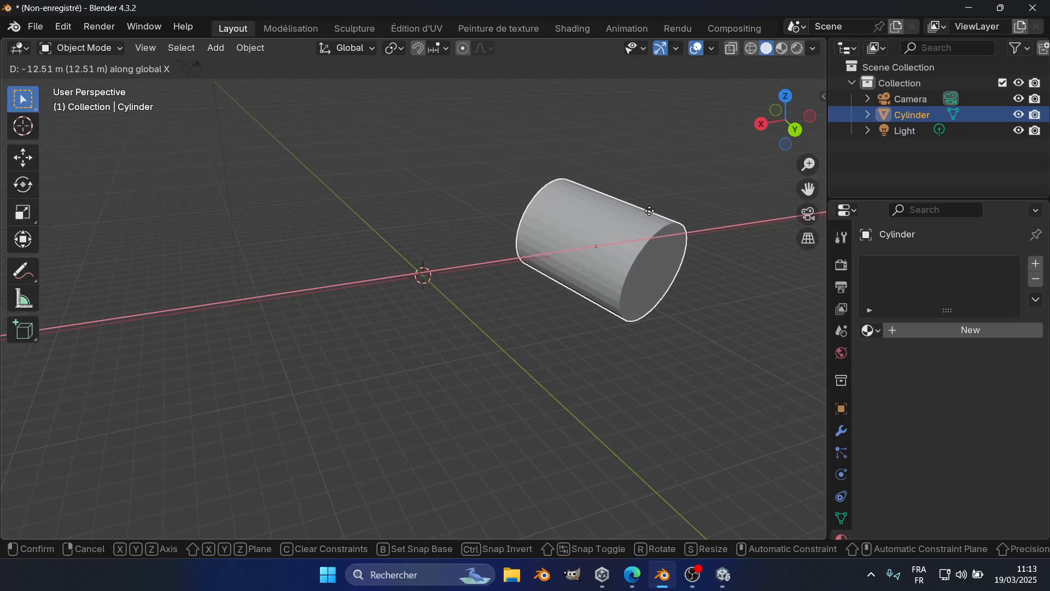
{"action": "left_click", "coordinate": [514, 264]}
{"action": "key", "text": "g"}
{"action": "key", "text": "y"}
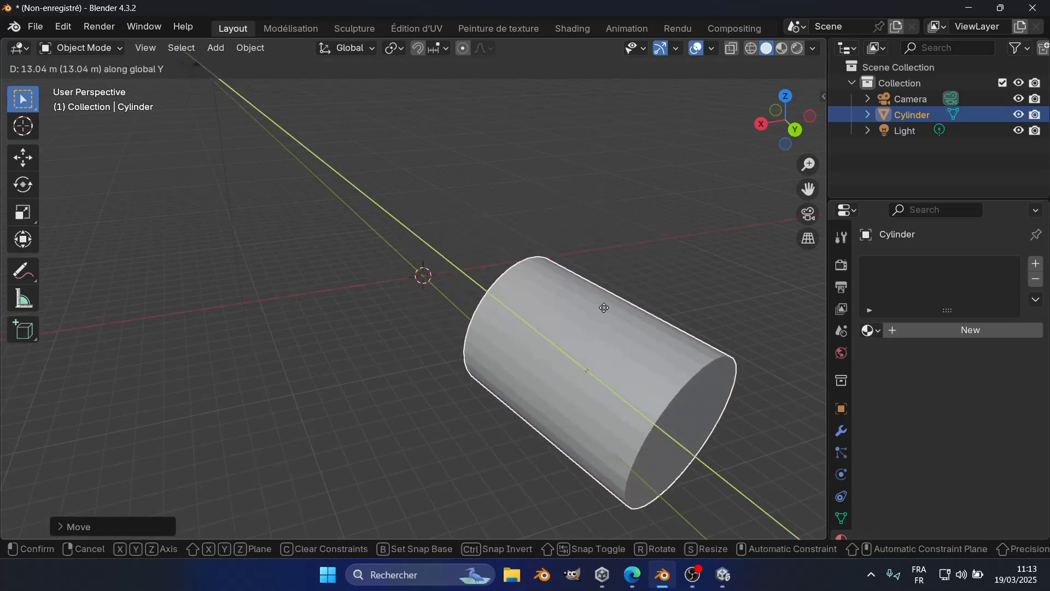
{"action": "left_click", "coordinate": [456, 286]}
{"action": "key", "text": "g"}
{"action": "key", "text": "z"}
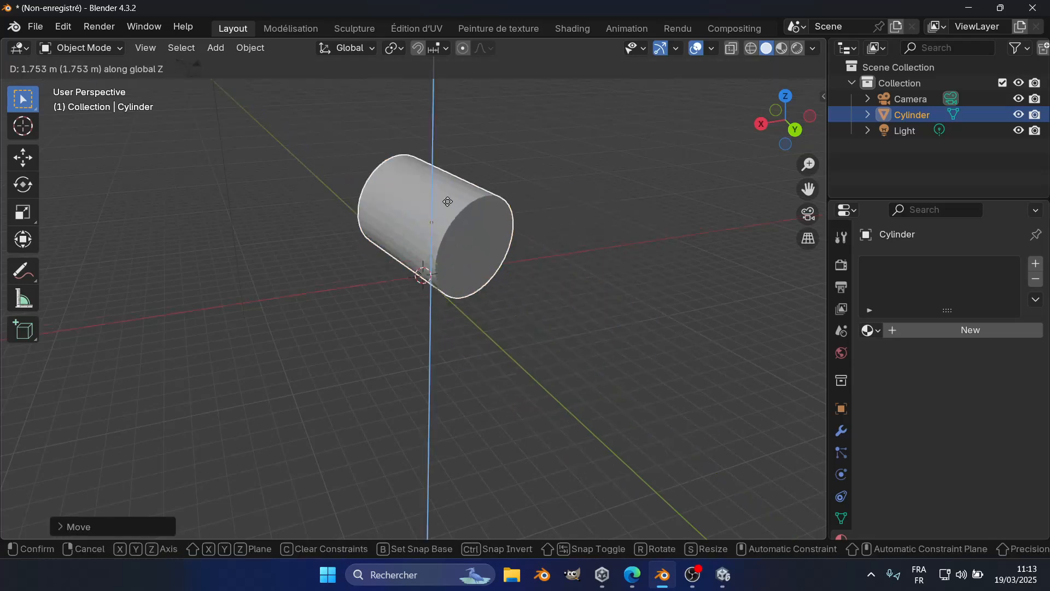
{"action": "left_click", "coordinate": [448, 178]}
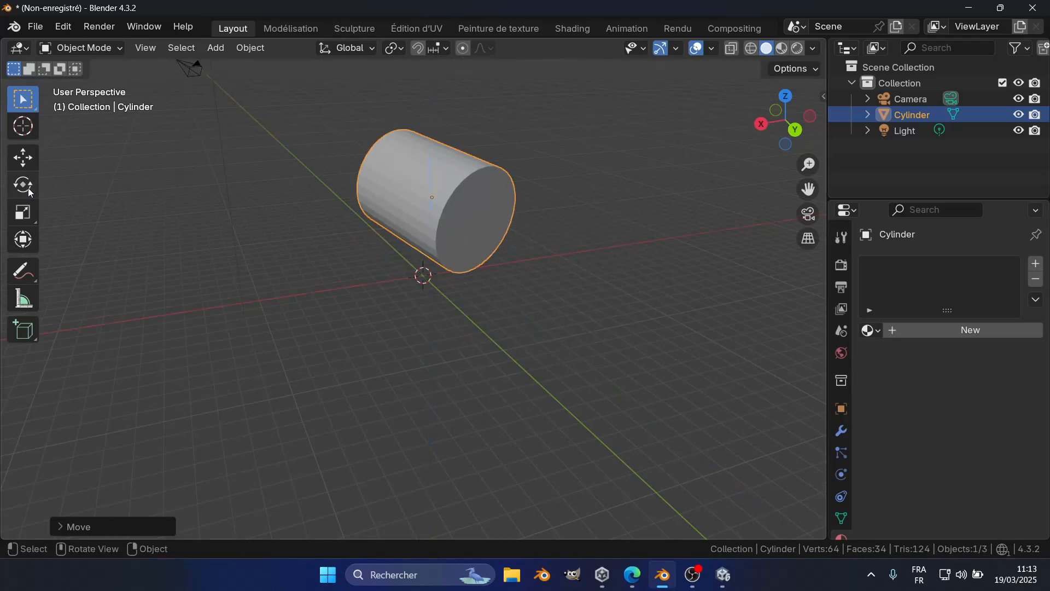
Clear the cylinder's location to return it to the world origin
{"action": "scroll", "coordinate": [467, 208], "scroll_direction": "down", "scroll_amount": 2}
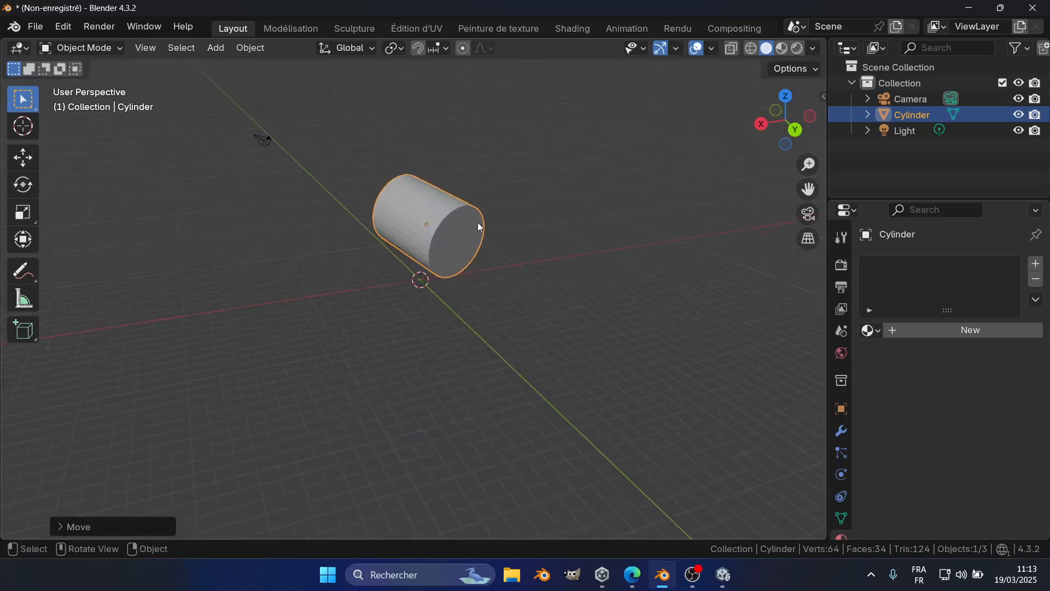
{"action": "key", "text": "alt+g"}
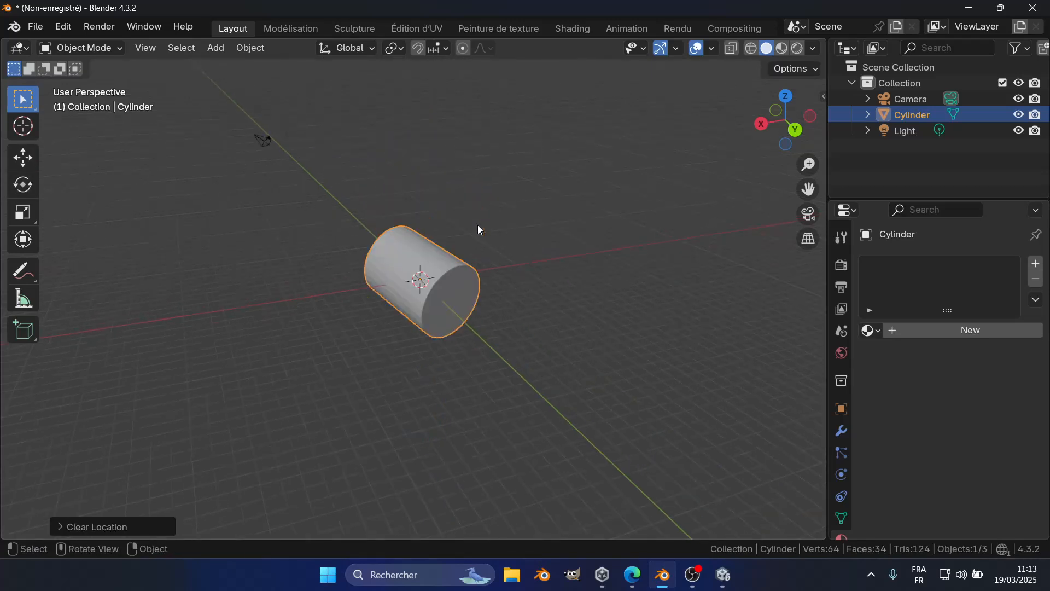
{"action": "scroll", "coordinate": [480, 283], "scroll_direction": "up", "scroll_amount": 3}
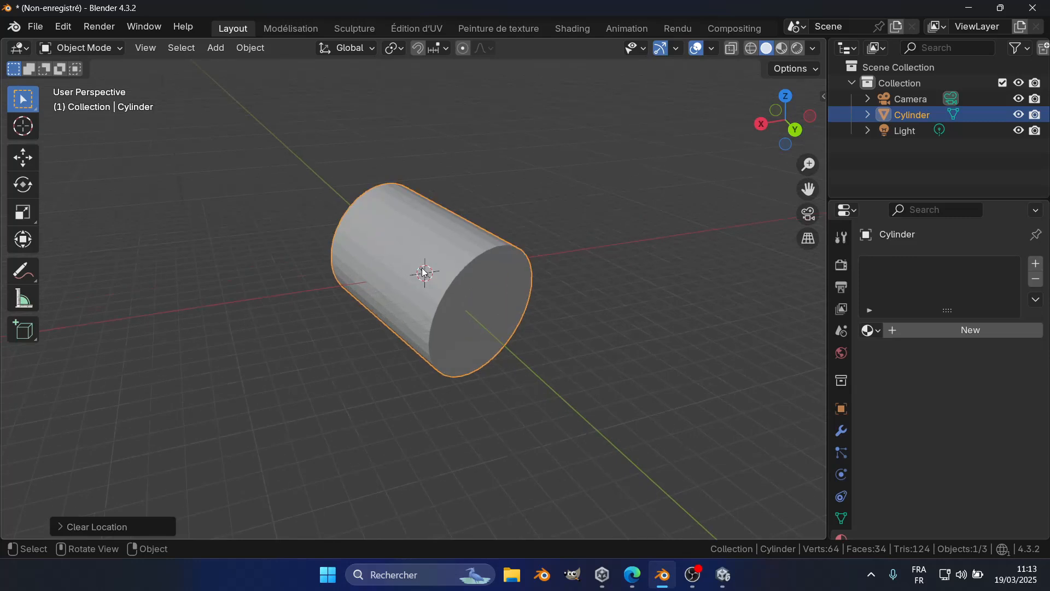
Try rotating the cylinder freely without an axis constraint, and undo that rotation
{"action": "middle_click_drag", "start_coordinate": [497, 283], "coordinate": [567, 235]}
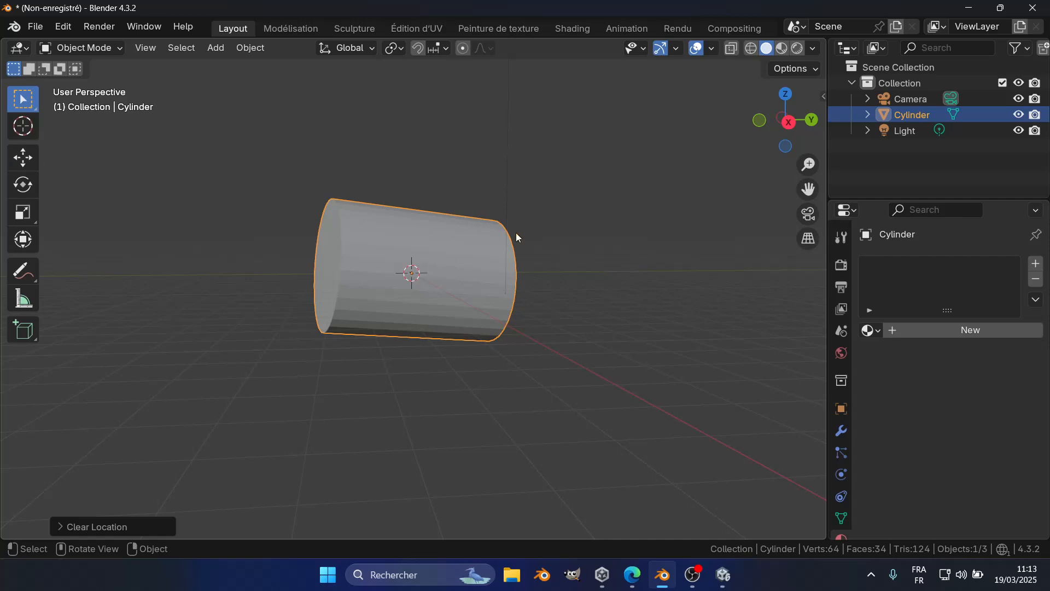
{"action": "middle_click_drag", "start_coordinate": [482, 225], "coordinate": [476, 299]}
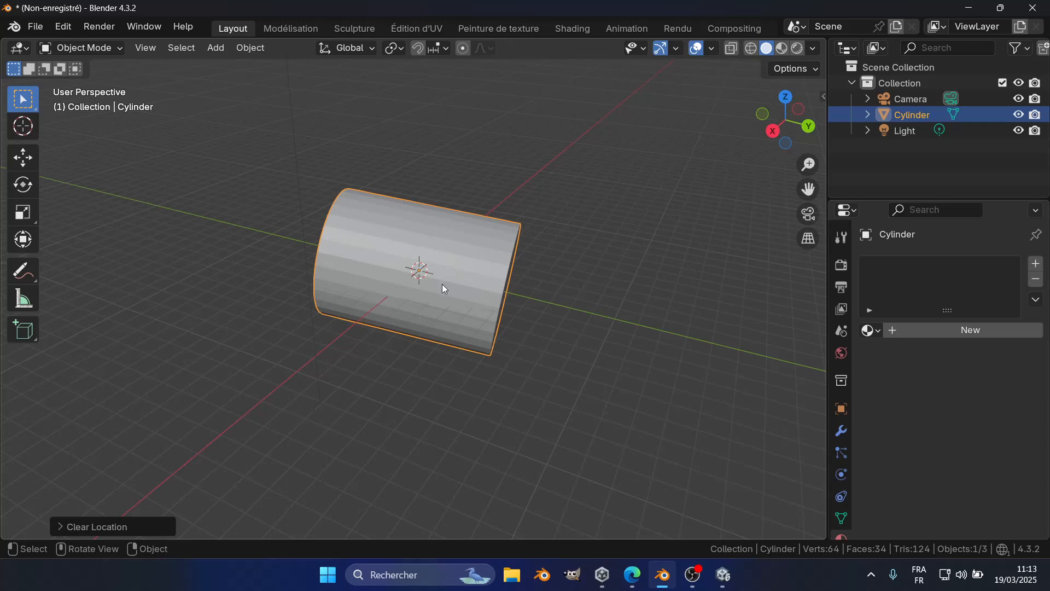
{"action": "key", "text": "r"}
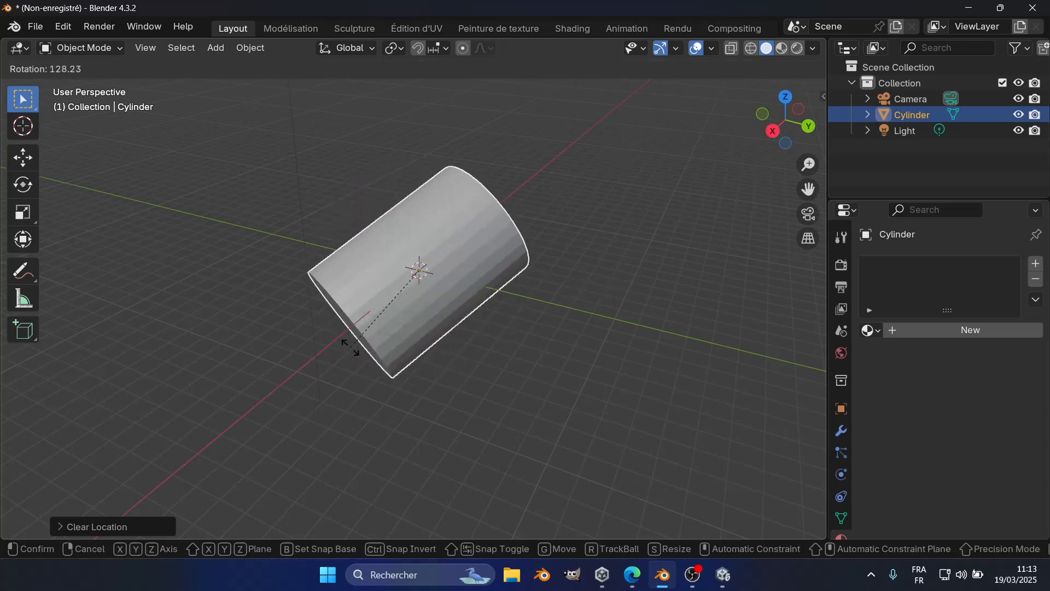
{"action": "left_click", "coordinate": [544, 307]}
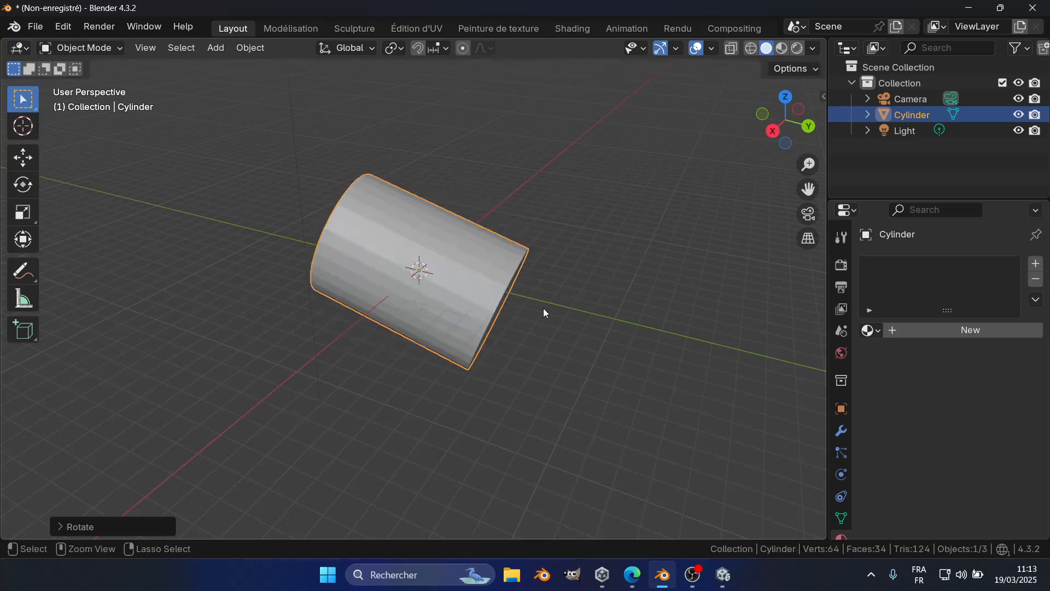
{"action": "key", "text": "ctrl+z"}
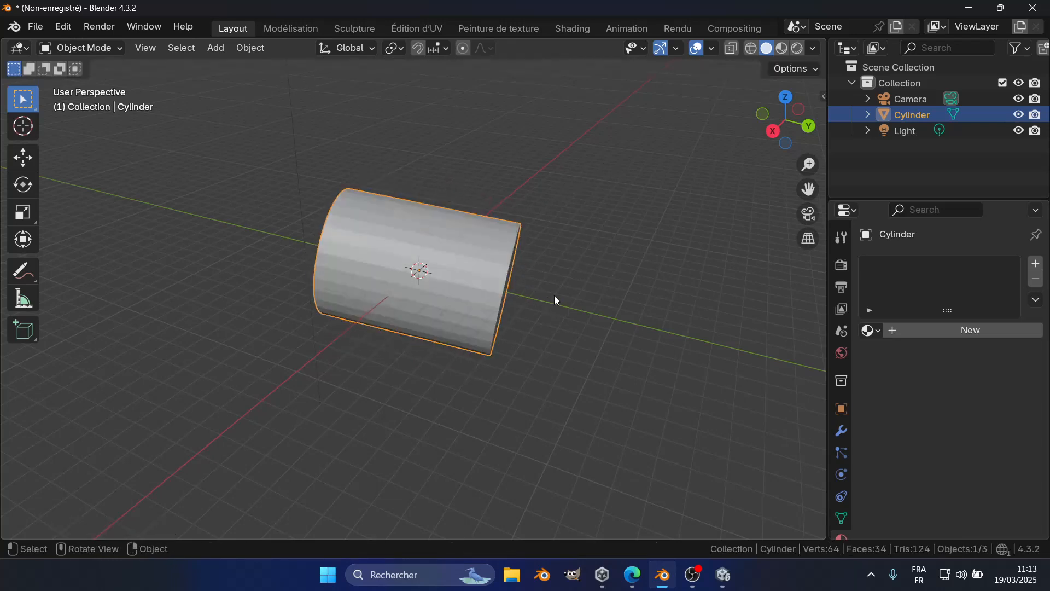
Rotate the cylinder around the global Z, X and Y axes in turn, standing it roughly upright
{"action": "key", "text": "r"}
{"action": "key", "text": "z"}
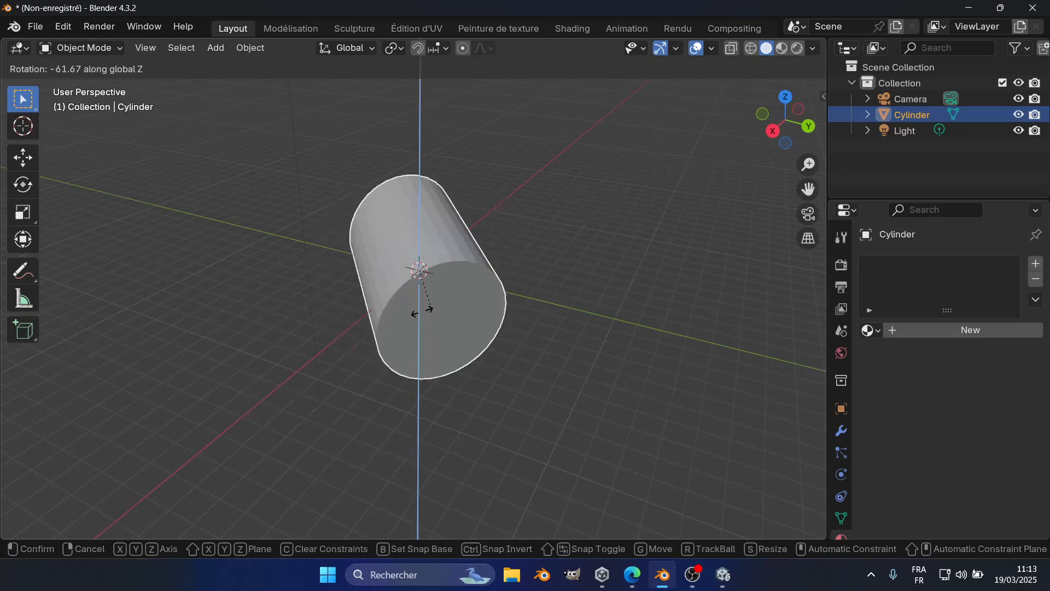
{"action": "left_click", "coordinate": [360, 321]}
{"action": "key", "text": "r"}
{"action": "key", "text": "x"}
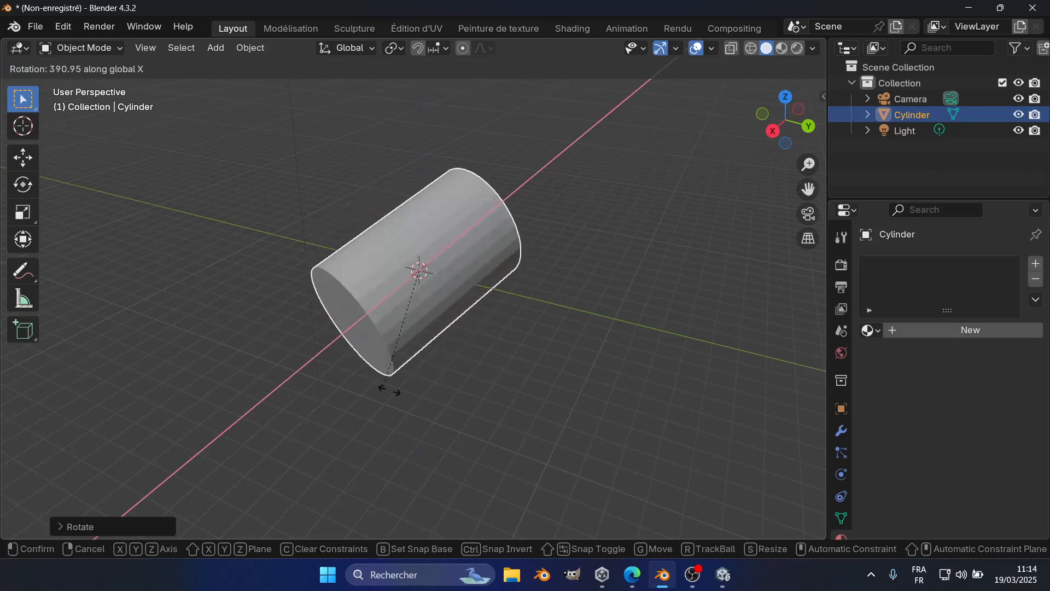
{"action": "left_click", "coordinate": [431, 298]}
{"action": "key", "text": "r"}
{"action": "key", "text": "y"}
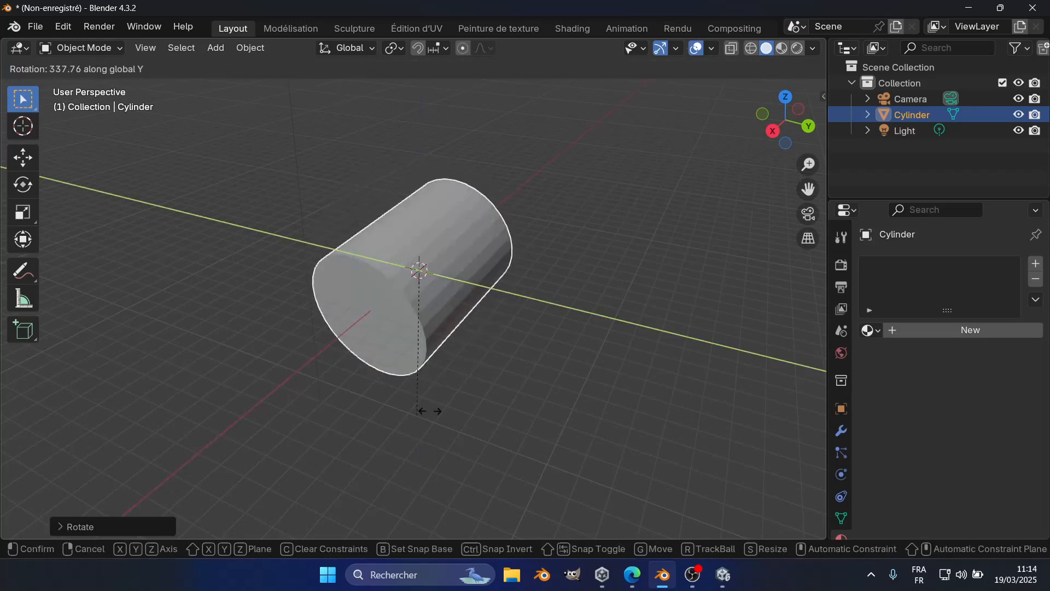
{"action": "left_click", "coordinate": [214, 269]}
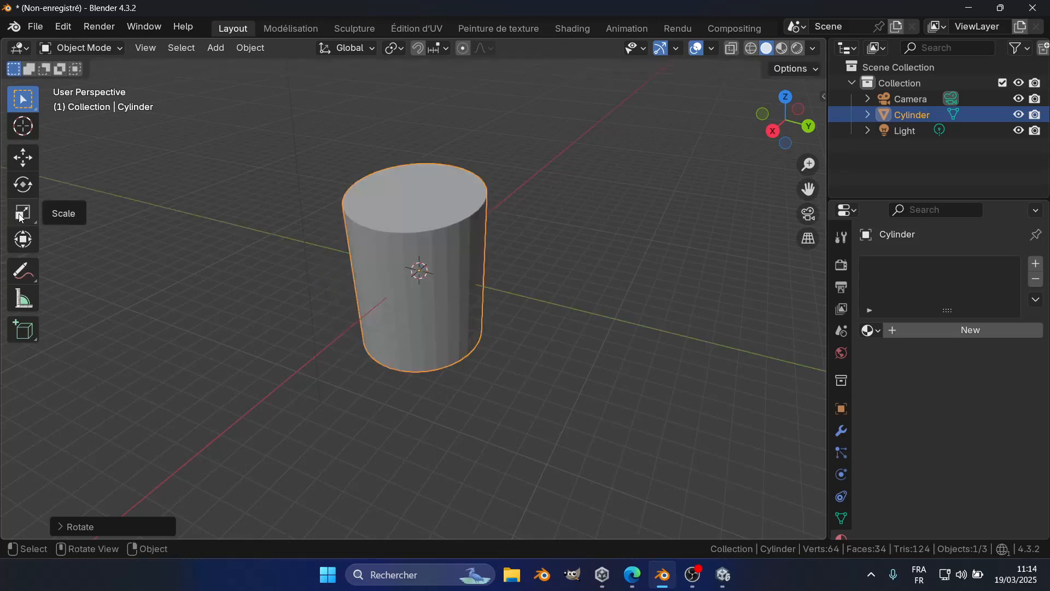
Scale the cylinder down along global X and Z and up along global Y to form a flat, elongated disc
{"action": "key", "text": "s"}
{"action": "key", "text": "x"}
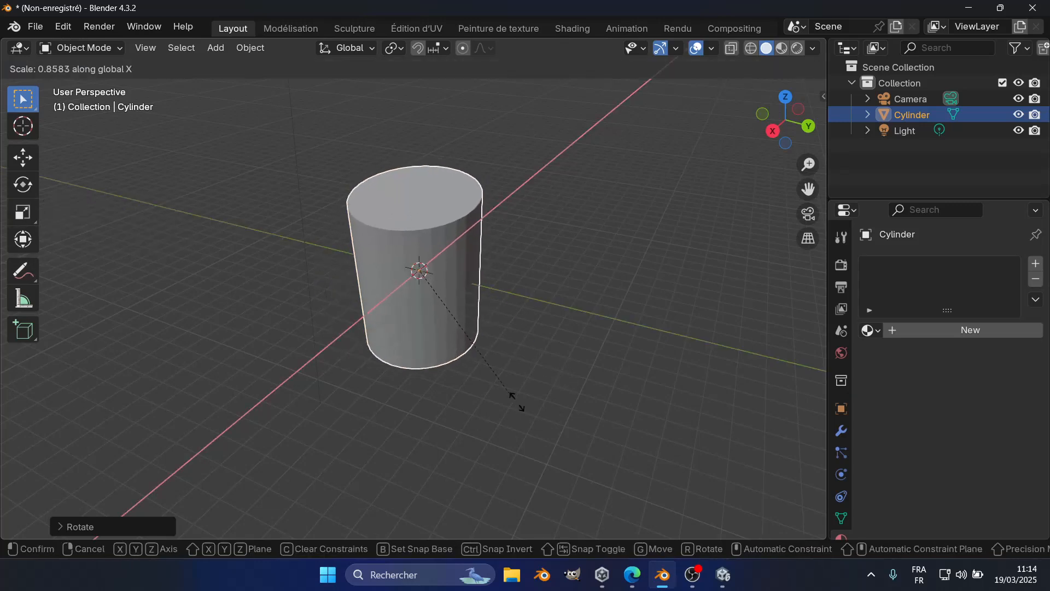
{"action": "left_click", "coordinate": [441, 346]}
{"action": "key", "text": "s"}
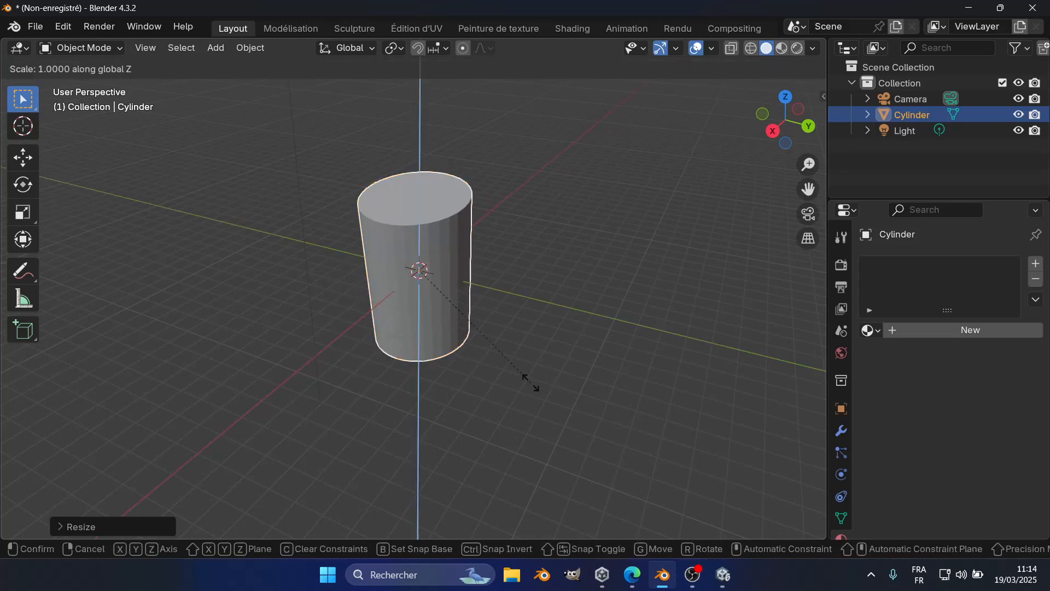
{"action": "key", "text": "z"}
{"action": "left_click", "coordinate": [474, 308]}
{"action": "key", "text": "s"}
{"action": "key", "text": "y"}
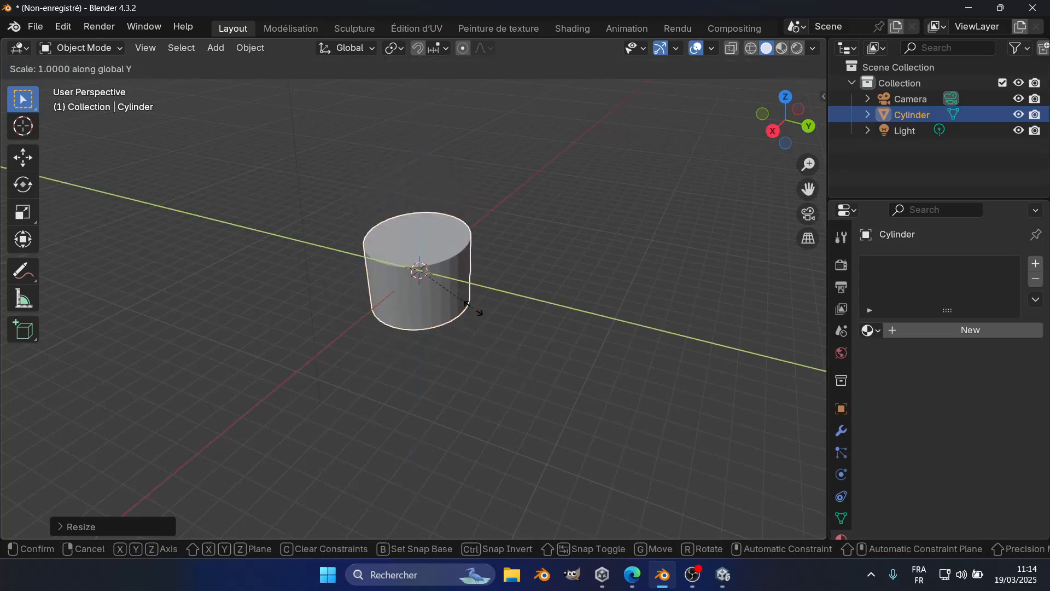
{"action": "left_click", "coordinate": [711, 402]}
{"action": "scroll", "coordinate": [556, 436], "scroll_direction": "down", "scroll_amount": 5}
{"action": "middle_click_drag", "start_coordinate": [555, 436], "coordinate": [488, 115]}
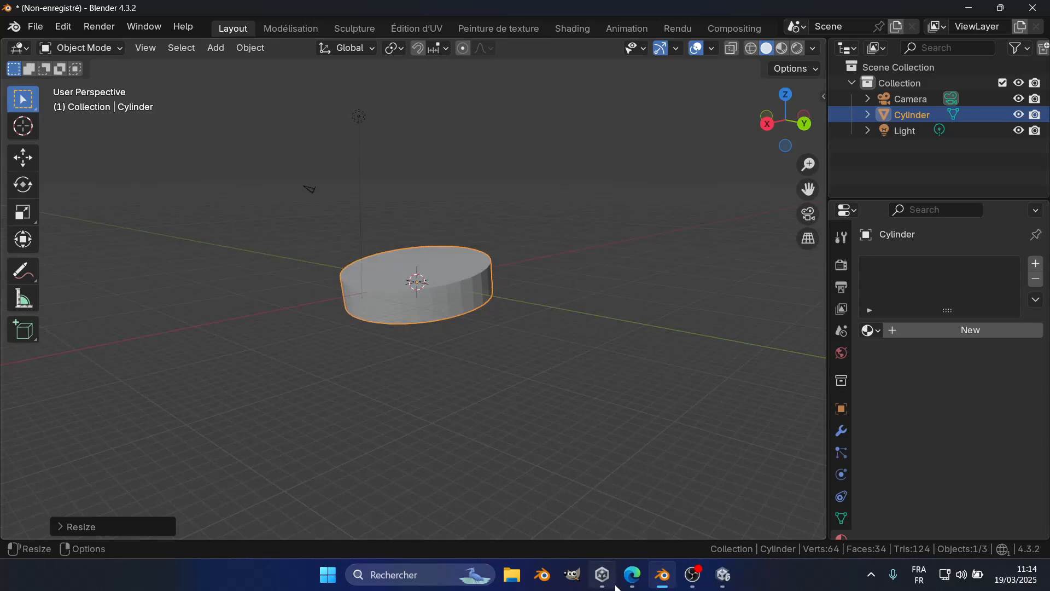
Switch to Microsoft Edge to view the course passages on shortcut preferences and "Menu N", and return to Blender
{"action": "mouse_move", "coordinate": [632, 575]}
{"action": "left_click", "coordinate": [720, 494]}
{"action": "scroll", "coordinate": [667, 385], "scroll_direction": "down", "scroll_amount": 12}
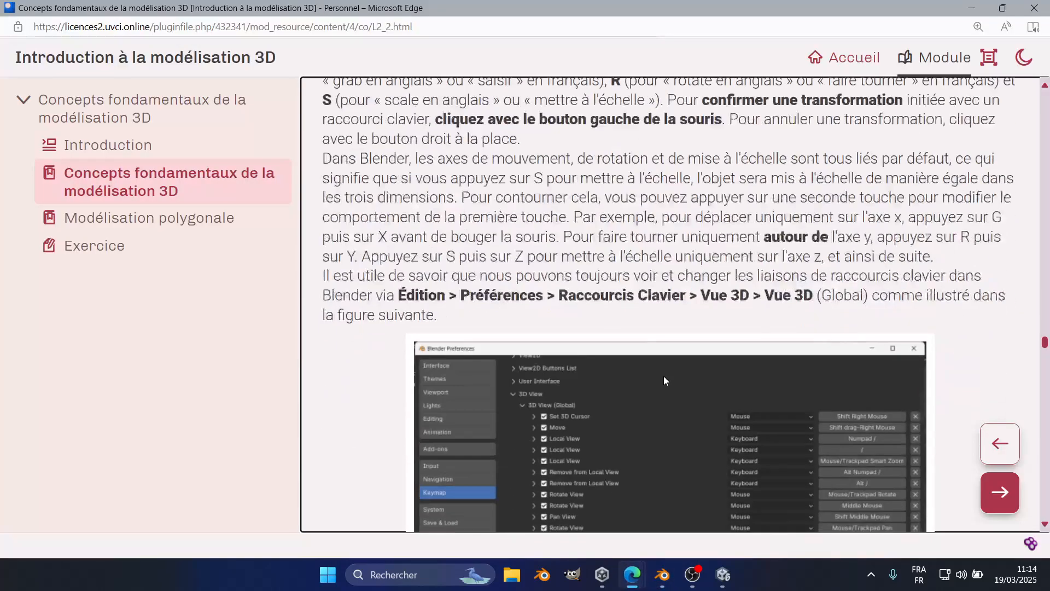
{"action": "scroll", "coordinate": [664, 376], "scroll_direction": "down", "scroll_amount": 5}
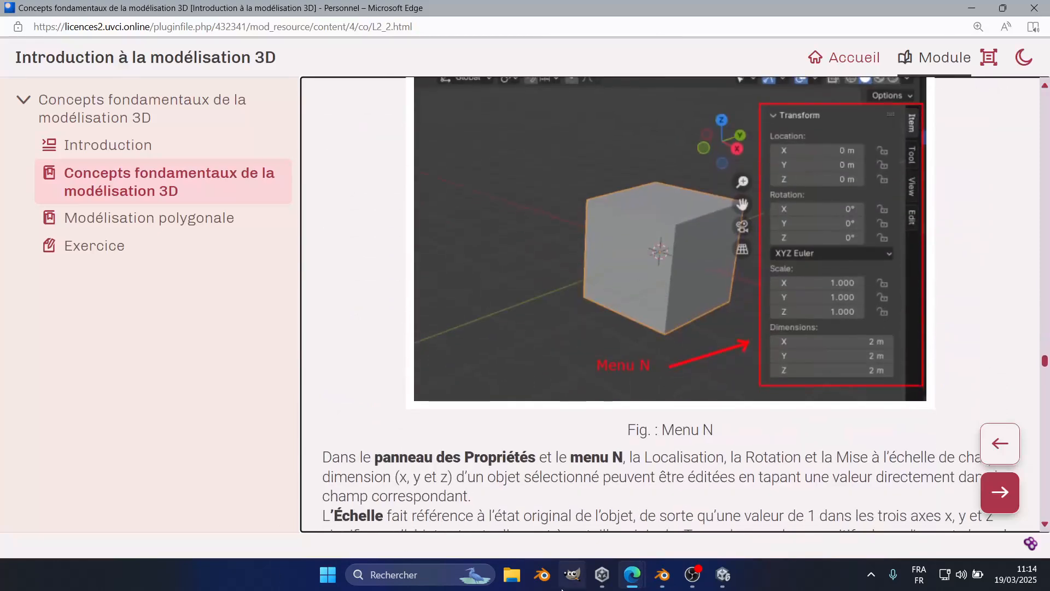
{"action": "left_click", "coordinate": [662, 575]}
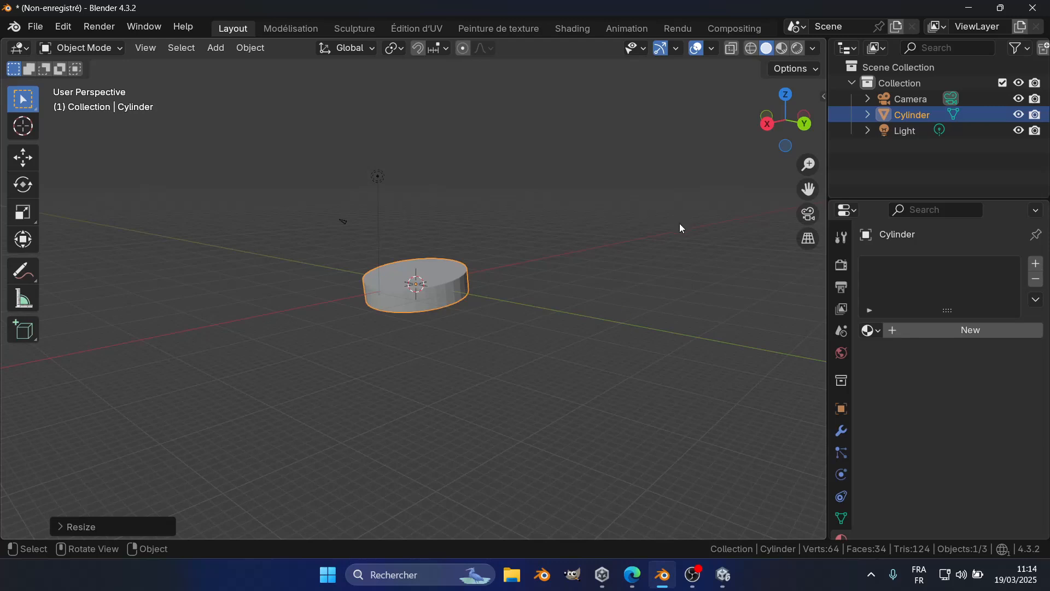
Show the cylinder's Transform properties in the viewport sidebar, toggling the sidebar off and on and leaving it open
{"action": "left_click", "coordinate": [822, 98]}
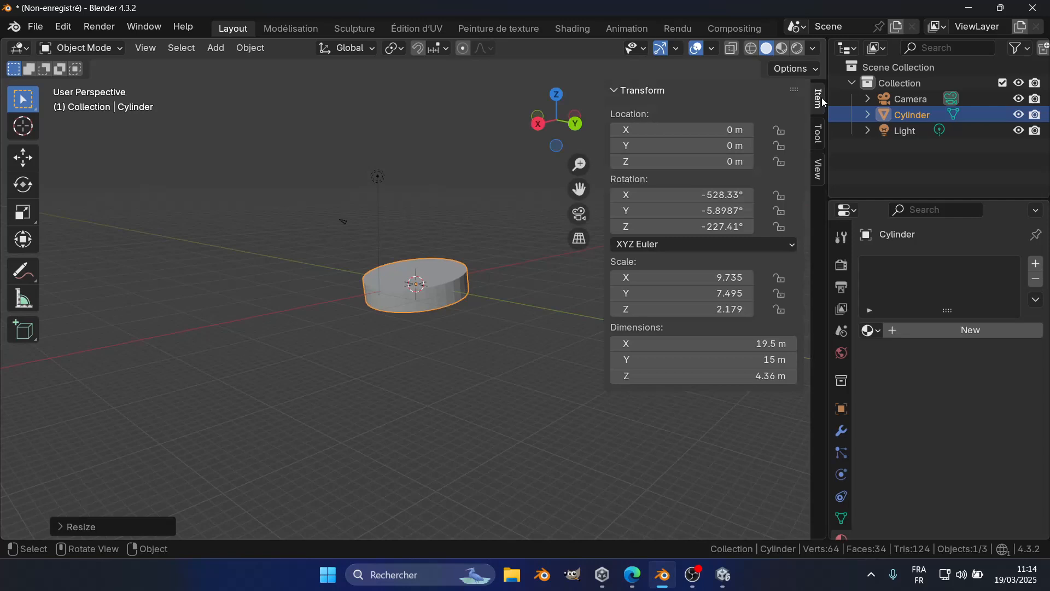
{"action": "key", "text": "n"}
{"action": "key", "text": "n"}
{"action": "key", "text": "n"}
{"action": "key", "text": "n"}
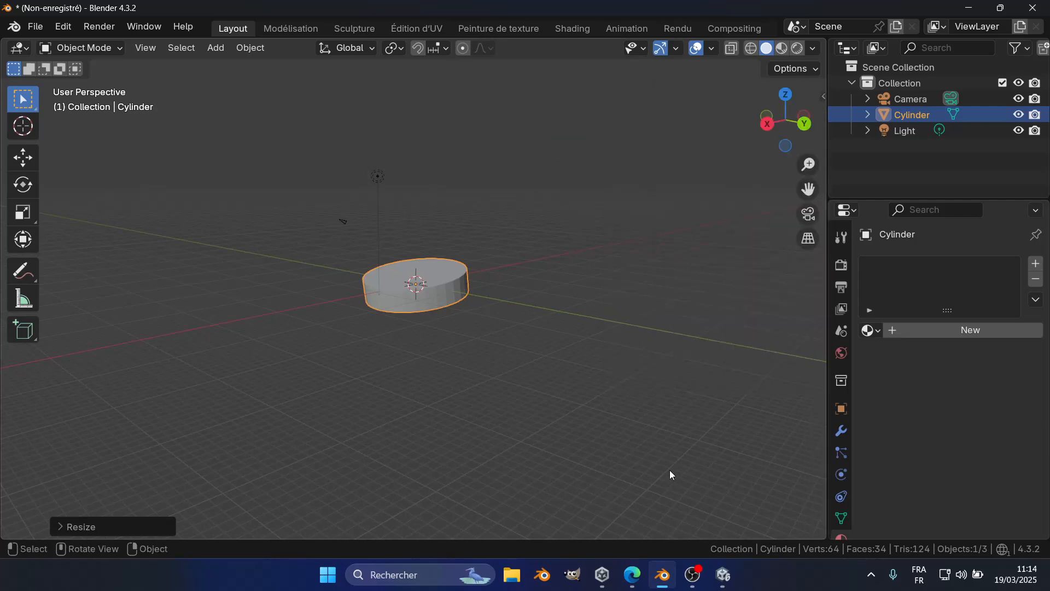
{"action": "key", "text": "n"}
{"action": "key", "text": "n"}
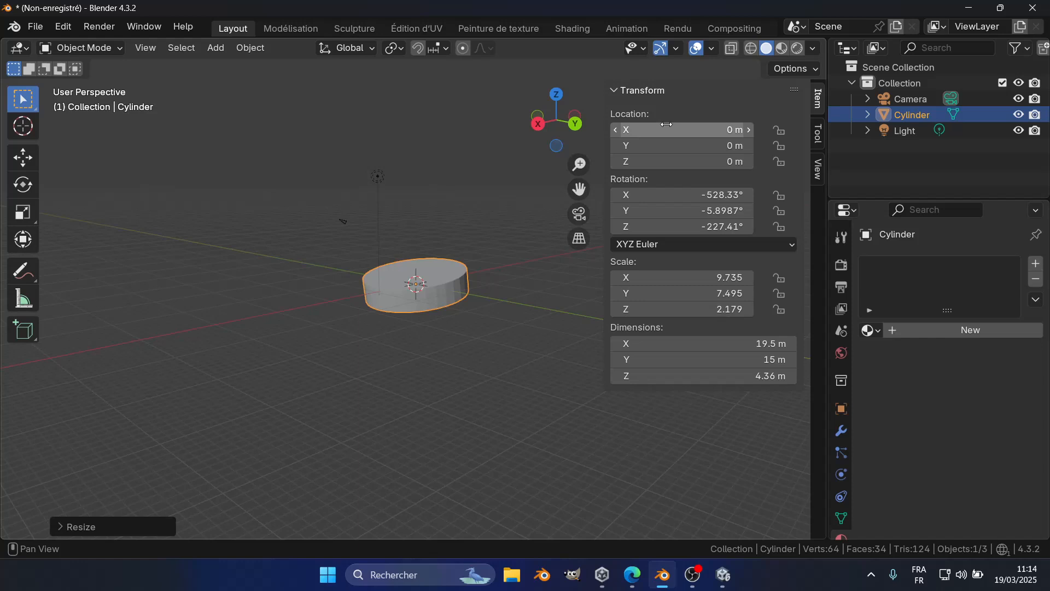
Set the cylinder's location to X -18.53 m, Y -12.72 m and Z 1.82 m, finishing Z with small decrements
{"action": "left_click_drag", "start_coordinate": [663, 130], "coordinate": [562, 130]}
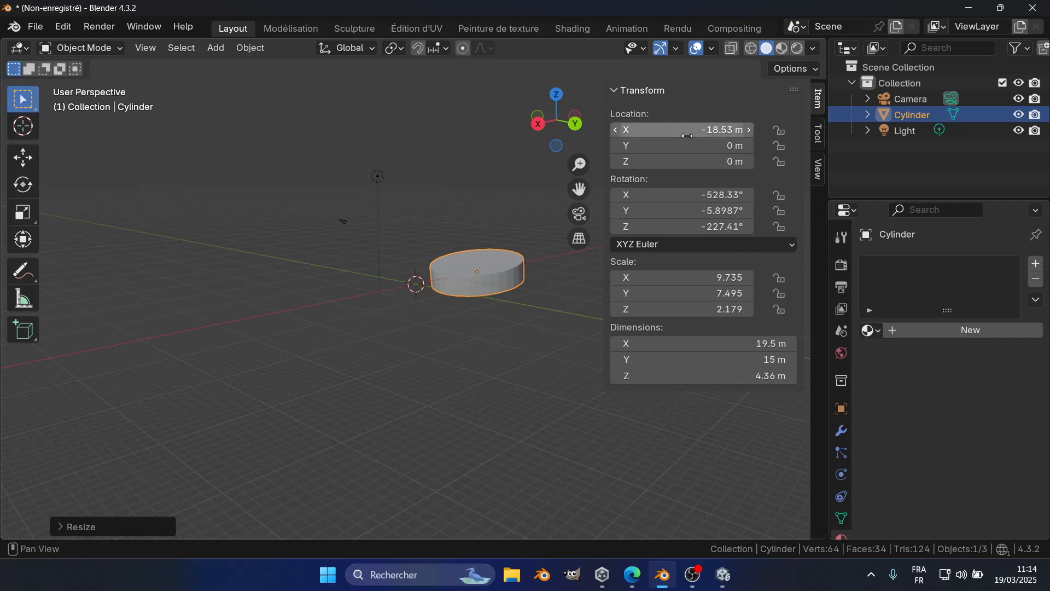
{"action": "left_click_drag", "start_coordinate": [690, 146], "coordinate": [616, 165]}
{"action": "left_click", "coordinate": [616, 162]}
{"action": "left_click", "coordinate": [616, 162]}
{"action": "left_click", "coordinate": [616, 162]}
{"action": "left_click", "coordinate": [616, 162]}
{"action": "left_click", "coordinate": [616, 162]}
{"action": "left_click", "coordinate": [616, 162]}
{"action": "left_click", "coordinate": [615, 161]}
{"action": "left_click", "coordinate": [616, 162]}
{"action": "left_click", "coordinate": [616, 162]}
{"action": "left_click", "coordinate": [616, 162]}
Raise the cylinder's X location in small increments to -18.32 m
{"action": "scroll", "coordinate": [386, 285], "scroll_direction": "up", "scroll_amount": 2}
{"action": "scroll", "coordinate": [454, 261], "scroll_direction": "up", "scroll_amount": 3}
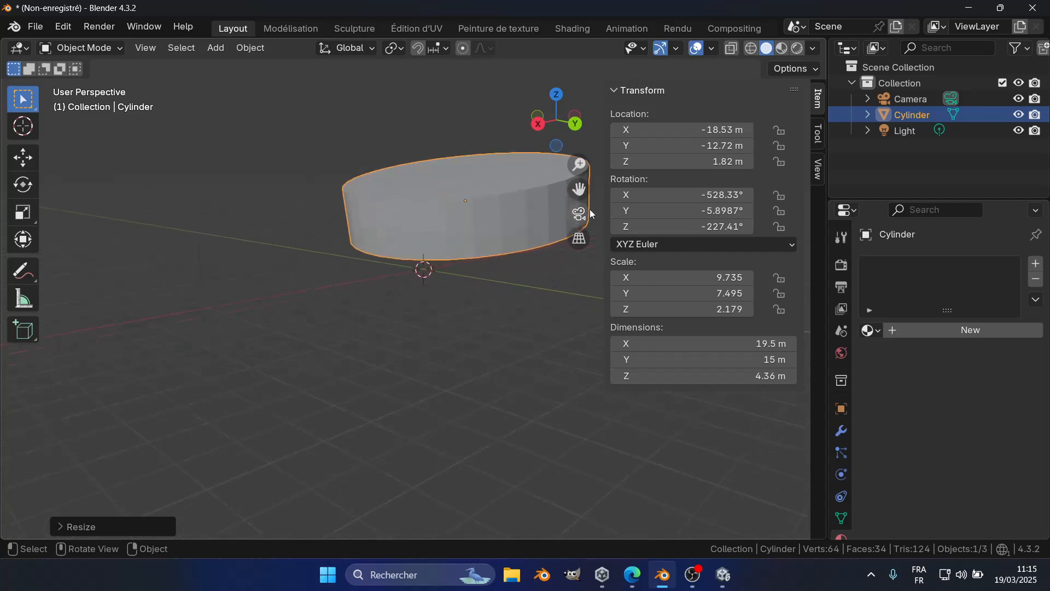
{"action": "scroll", "coordinate": [472, 254], "scroll_direction": "up", "scroll_amount": 1}
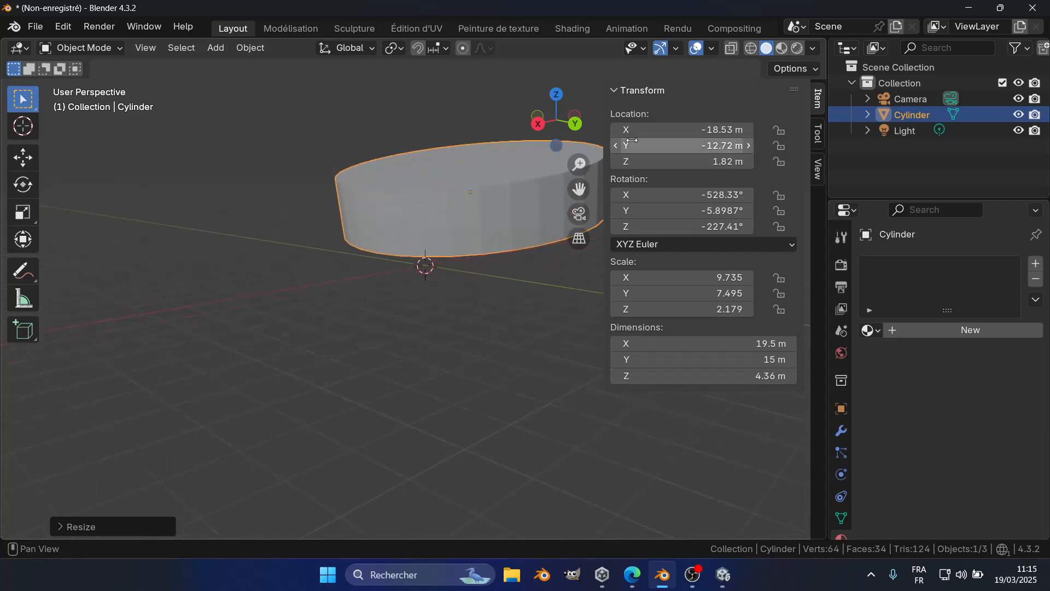
{"action": "left_click", "coordinate": [750, 130]}
{"action": "left_click", "coordinate": [750, 130]}
{"action": "left_click", "coordinate": [749, 131]}
{"action": "left_click", "coordinate": [748, 130]}
{"action": "left_click", "coordinate": [748, 130]}
{"action": "left_click", "coordinate": [749, 130]}
{"action": "left_click", "coordinate": [748, 131]}
{"action": "left_click", "coordinate": [748, 131]}
{"action": "left_click", "coordinate": [748, 130]}
{"action": "left_click", "coordinate": [749, 130]}
{"action": "left_click", "coordinate": [749, 130]}
{"action": "left_click", "coordinate": [748, 130]}
{"action": "left_click", "coordinate": [749, 130]}
{"action": "left_click", "coordinate": [748, 130]}
{"action": "left_click", "coordinate": [749, 131]}
{"action": "left_click", "coordinate": [748, 130]}
{"action": "left_click", "coordinate": [749, 130]}
{"action": "left_click", "coordinate": [749, 130]}
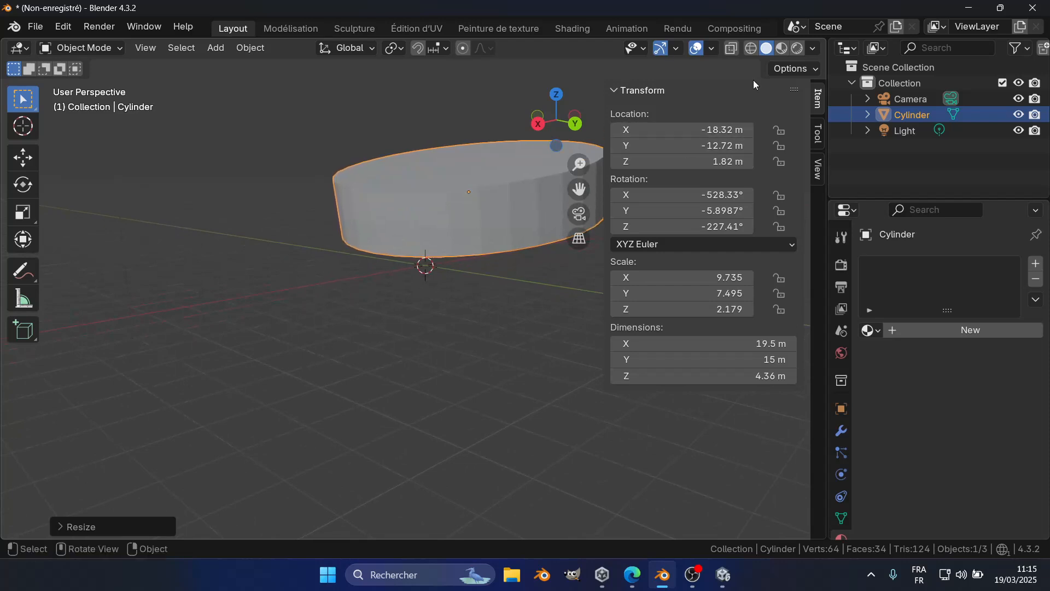
Set the cylinder's X, Y and Z locations to 0 m one after another, then deselect the cylinder
{"action": "scroll", "coordinate": [409, 248], "scroll_direction": "down", "scroll_amount": 3}
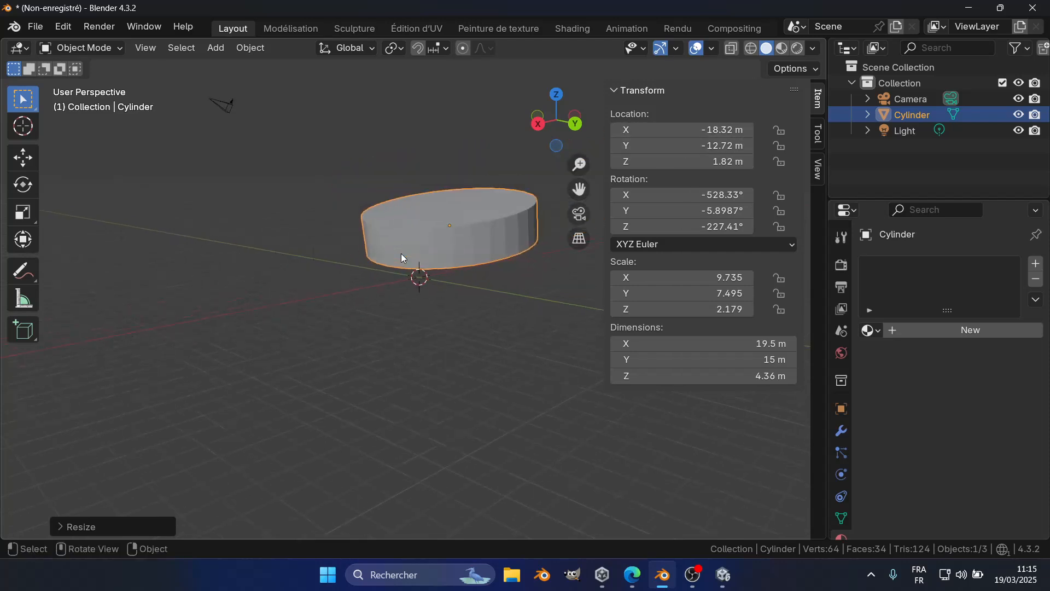
{"action": "left_click", "coordinate": [680, 131]}
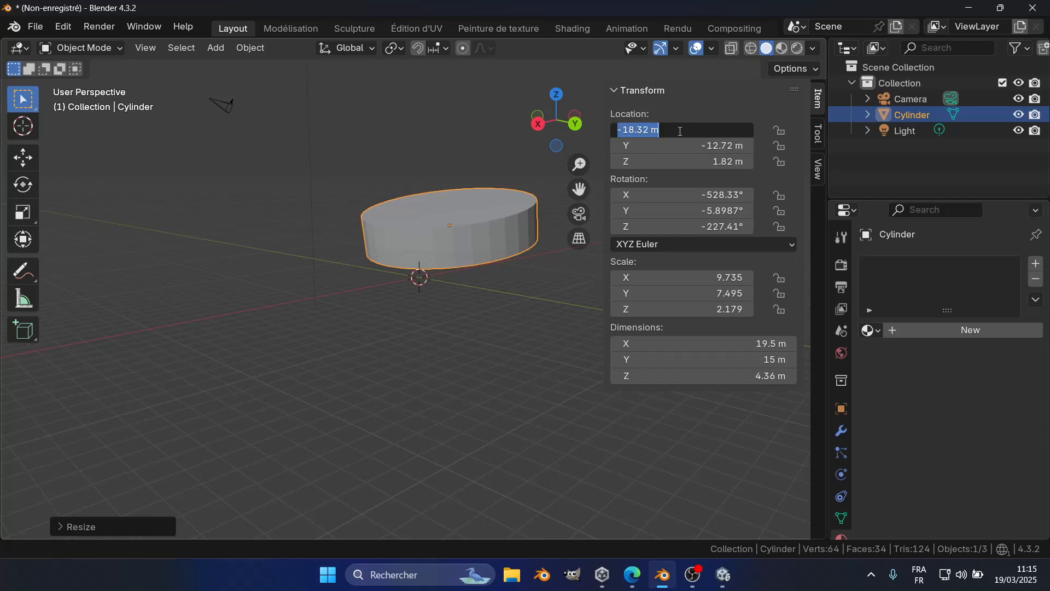
{"action": "type", "text": "0"}
{"action": "key", "text": "Return"}
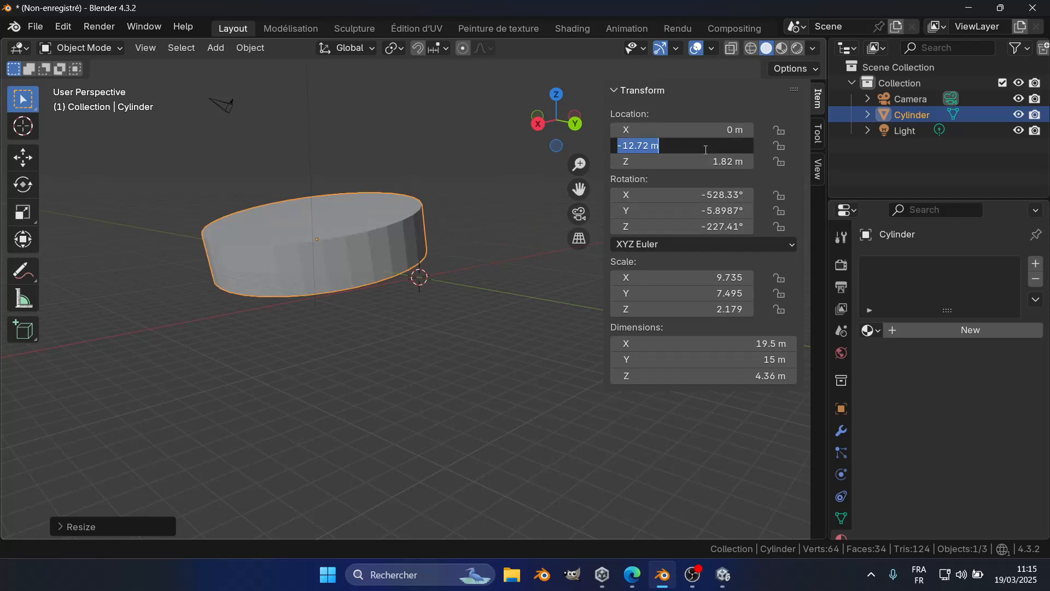
{"action": "type", "text": "0"}
{"action": "key", "text": "Return"}
{"action": "left_click", "coordinate": [720, 159]}
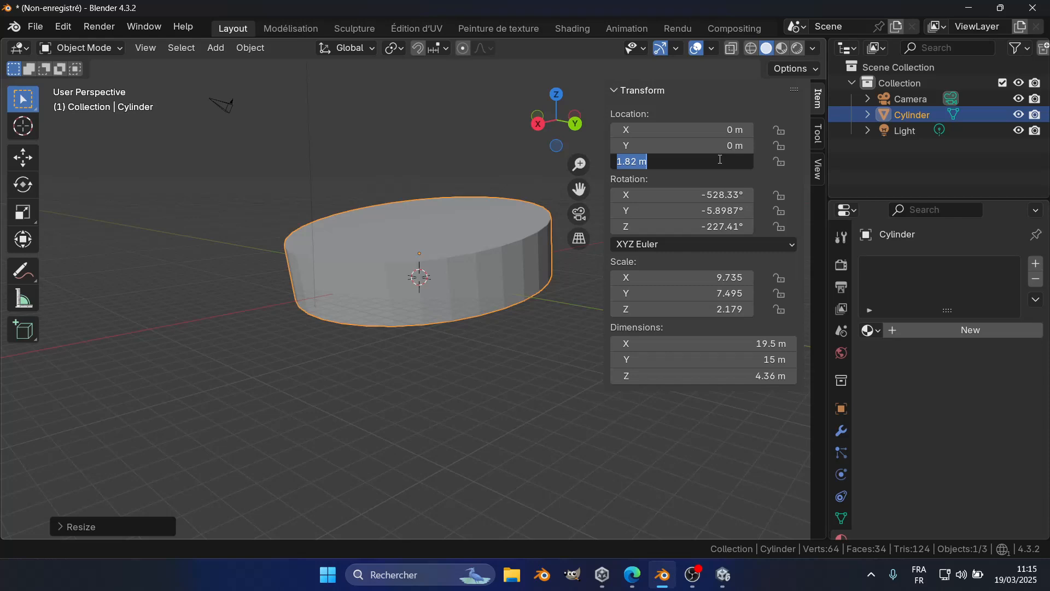
{"action": "type", "text": "0"}
{"action": "key", "text": "Return"}
{"action": "left_click", "coordinate": [414, 395]}
{"action": "scroll", "coordinate": [414, 392], "scroll_direction": "down", "scroll_amount": 4}
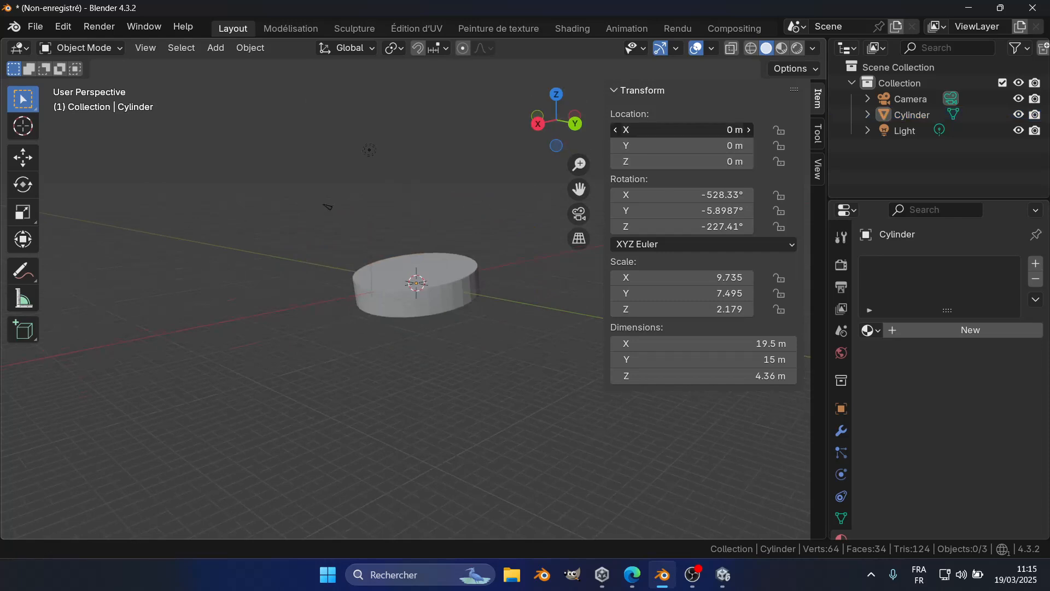
Edit the cylinder's three location values together, setting X, Y and Z to 5 m at once
{"action": "left_click_drag", "start_coordinate": [684, 130], "coordinate": [693, 162]}
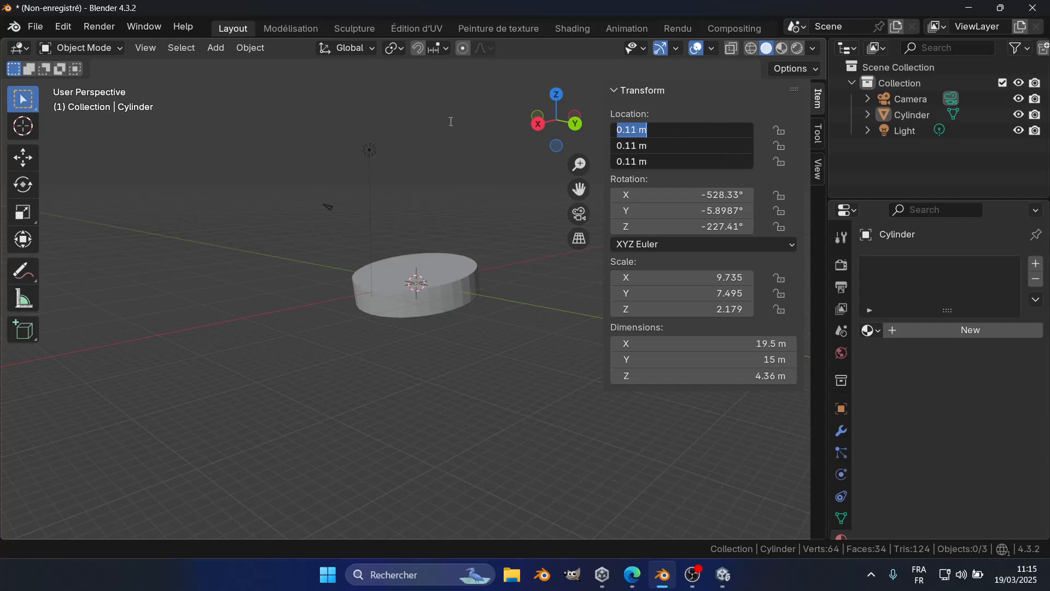
{"action": "left_click", "coordinate": [452, 121]}
{"action": "left_click_drag", "start_coordinate": [661, 129], "coordinate": [661, 162]}
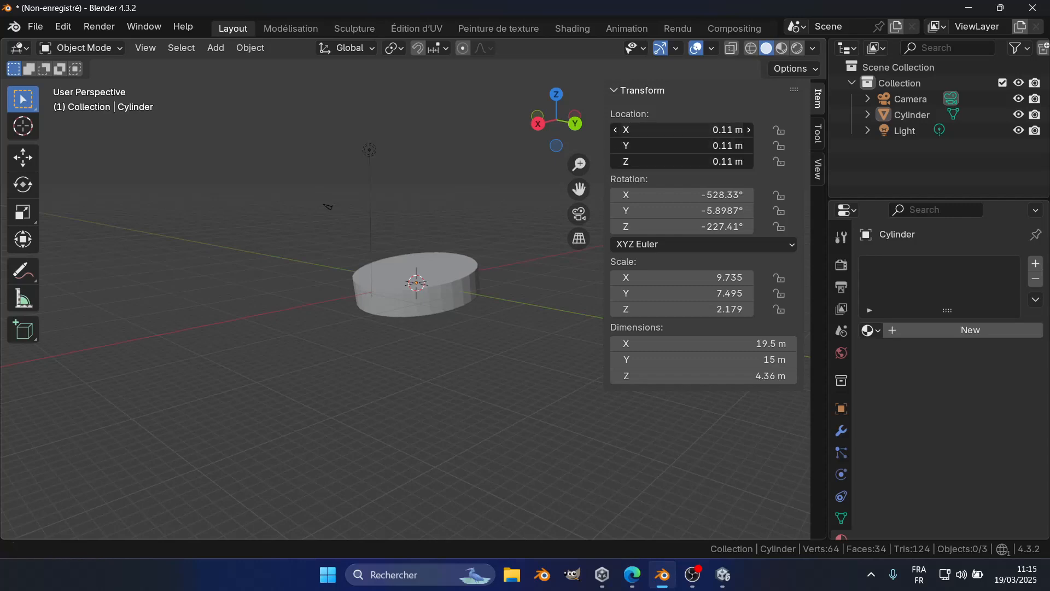
{"action": "left_click_drag", "start_coordinate": [660, 162], "coordinate": [661, 161]}
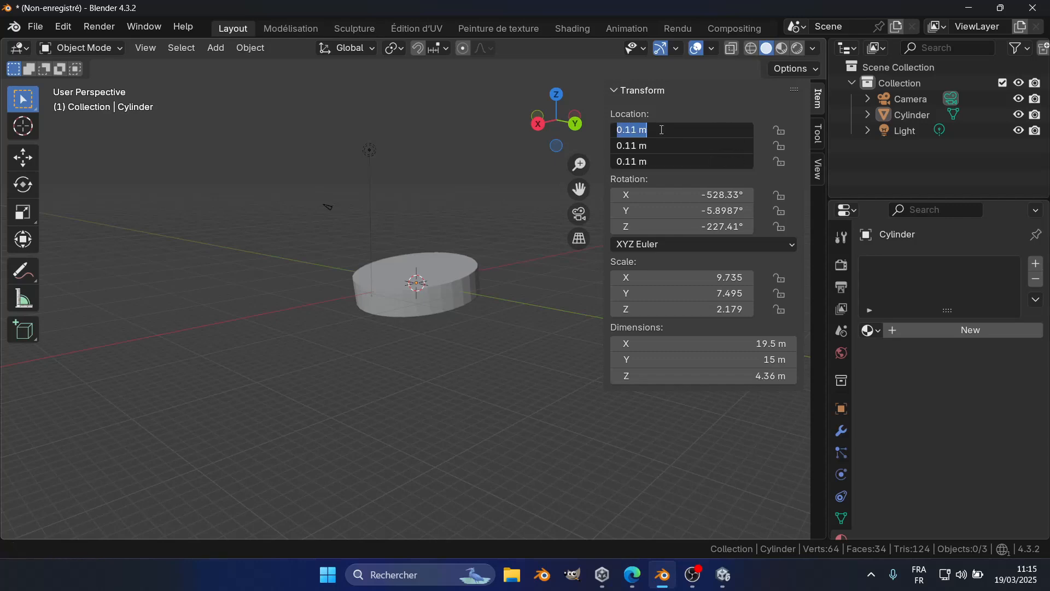
{"action": "type", "text": "5"}
{"action": "key", "text": "Return"}
Set the cylinder's X, Y and Z rotation together to 0°
{"action": "middle_click_drag", "start_coordinate": [418, 306], "coordinate": [438, 350]}
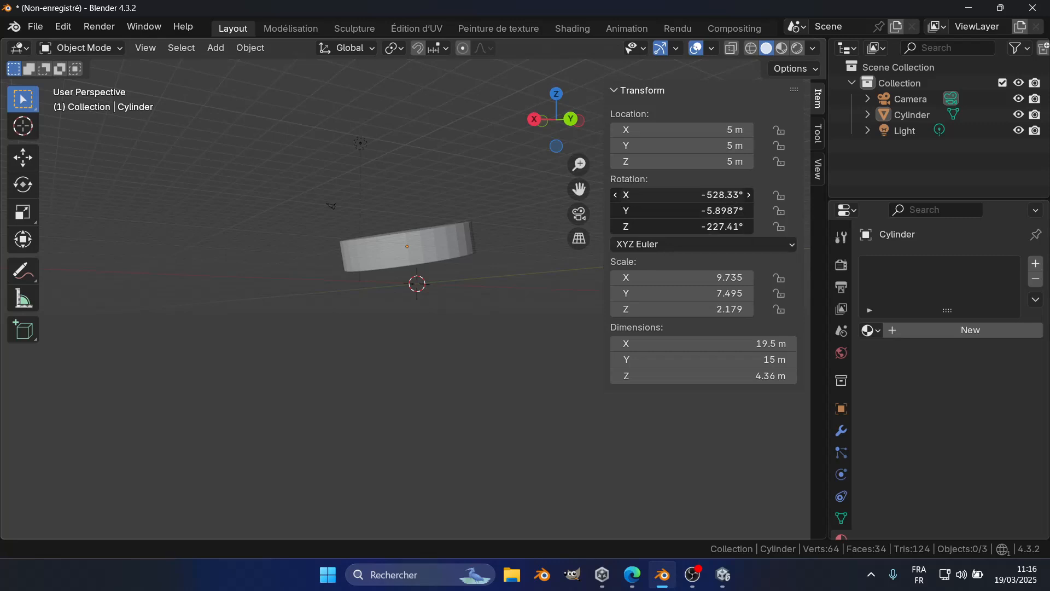
{"action": "left_click_drag", "start_coordinate": [684, 195], "coordinate": [684, 226]}
{"action": "type", "text": "0"}
{"action": "key", "text": "Return"}
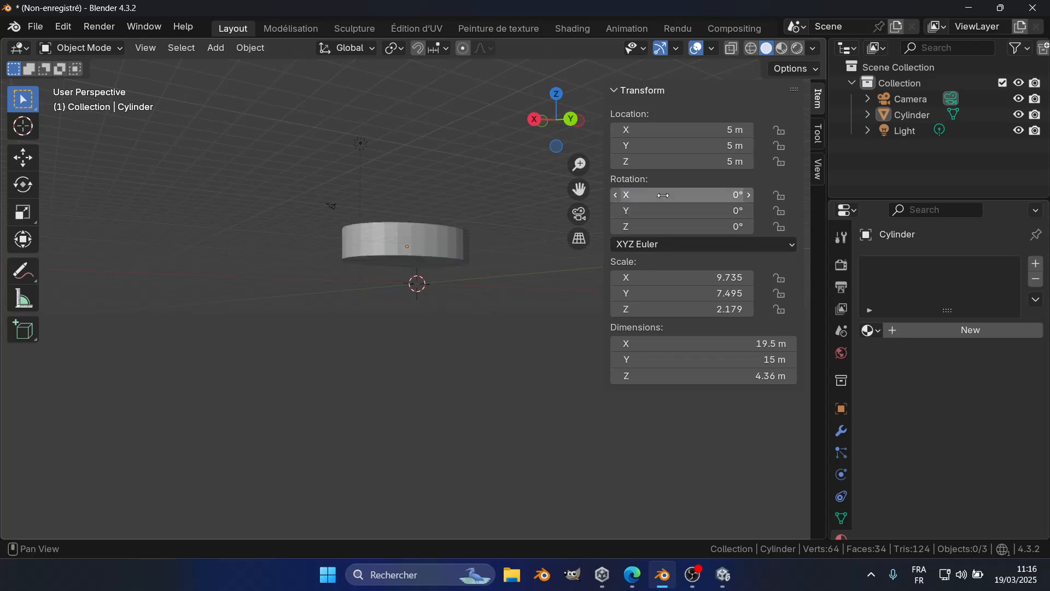
Set the cylinder's scale to 1 on X, Y and Z together, and select the cylinder
{"action": "middle_click_drag", "start_coordinate": [468, 297], "coordinate": [359, 358]}
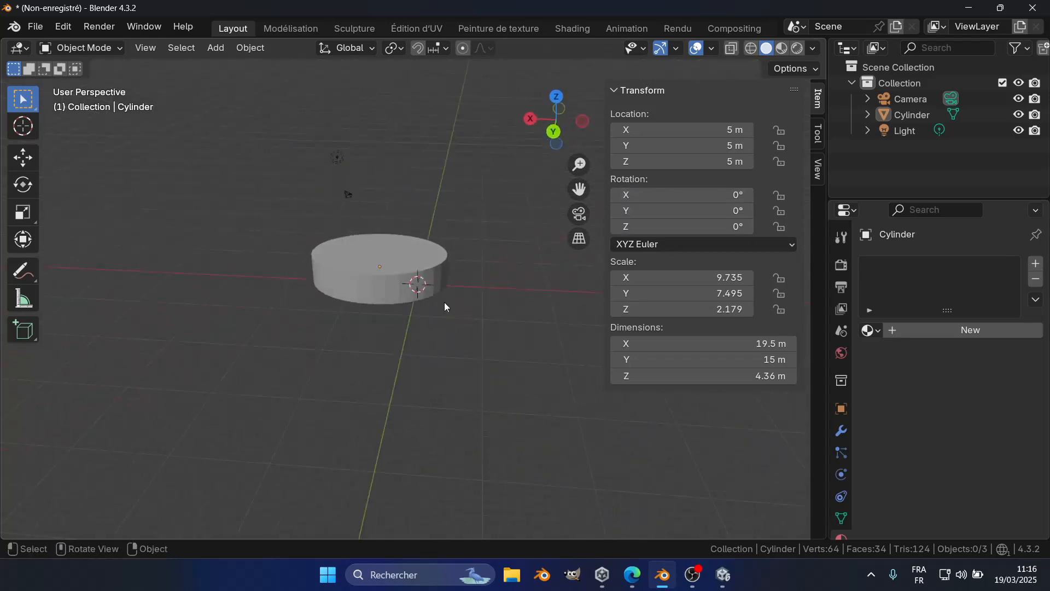
{"action": "left_click_drag", "start_coordinate": [700, 277], "coordinate": [701, 310]}
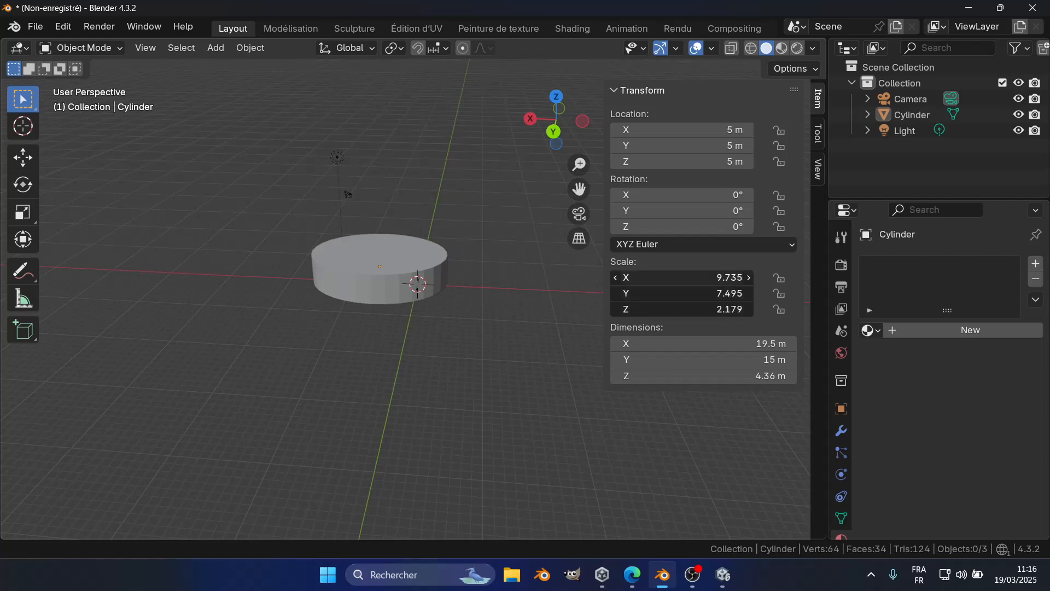
{"action": "type", "text": "1"}
{"action": "key", "text": "Return"}
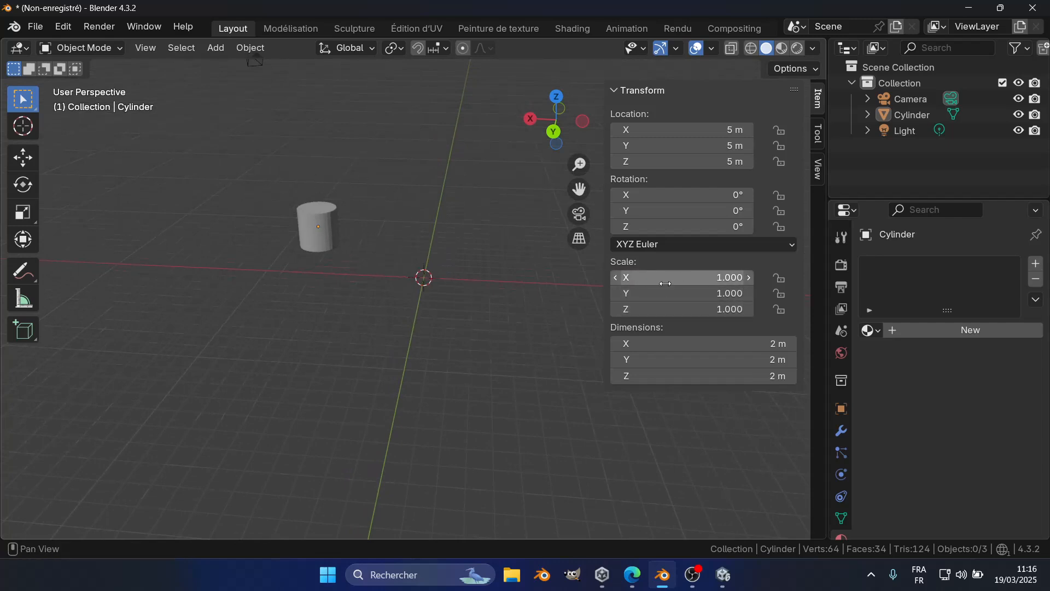
{"action": "scroll", "coordinate": [298, 237], "scroll_direction": "up", "scroll_amount": 3}
{"action": "left_click", "coordinate": [210, 179]}
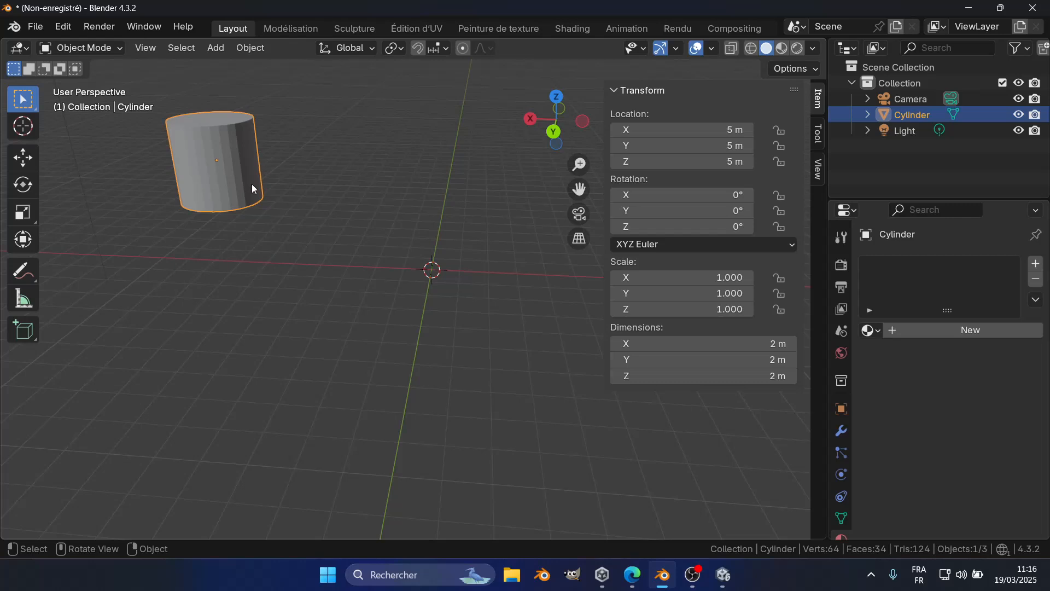
Try uniform scales of 2 and 3 on all three axes of the cylinder, undoing each one
{"action": "left_click_drag", "start_coordinate": [678, 278], "coordinate": [680, 272]}
{"action": "type", "text": "2"}
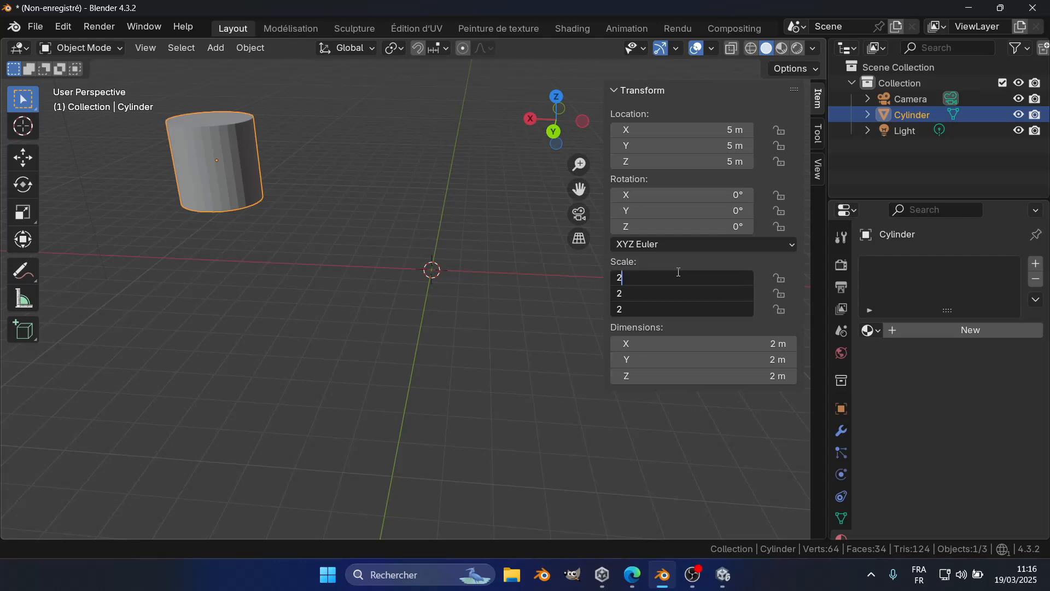
{"action": "key", "text": "Return"}
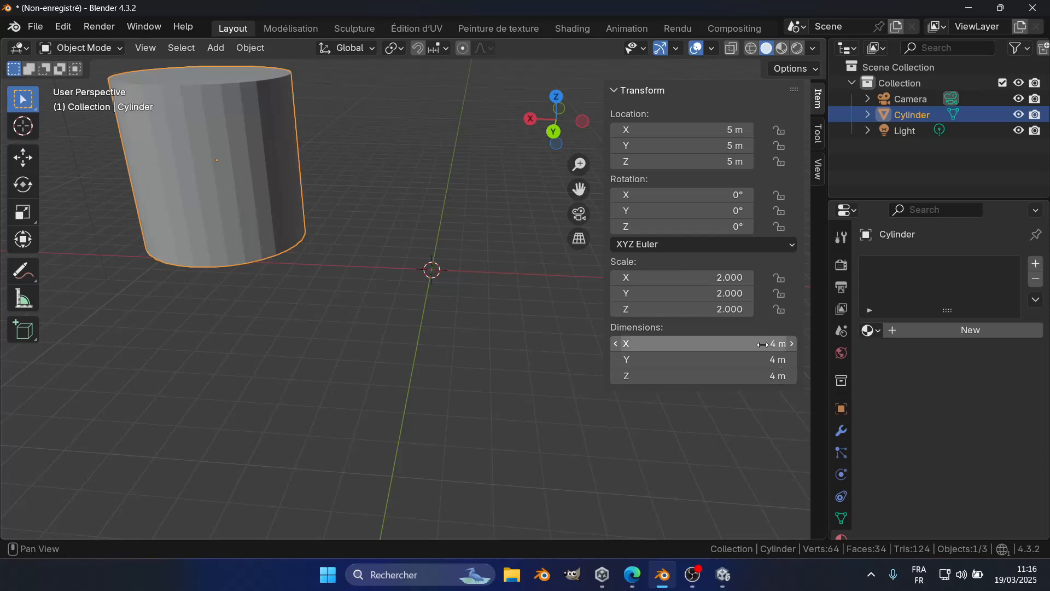
{"action": "key", "text": "ctrl+z"}
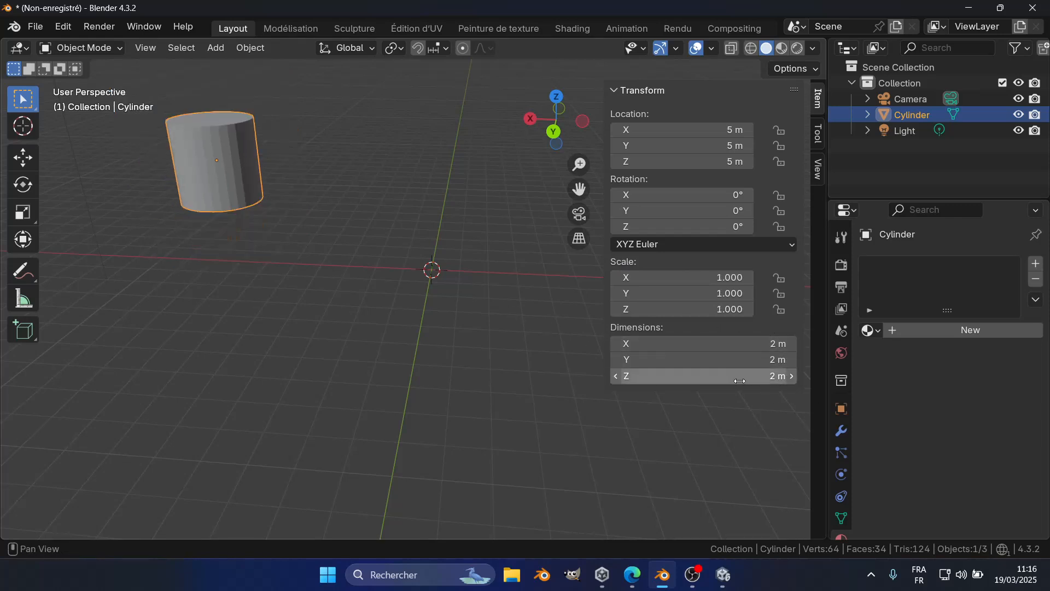
{"action": "left_click_drag", "start_coordinate": [696, 276], "coordinate": [696, 310]}
{"action": "type", "text": "3"}
{"action": "key", "text": "Return"}
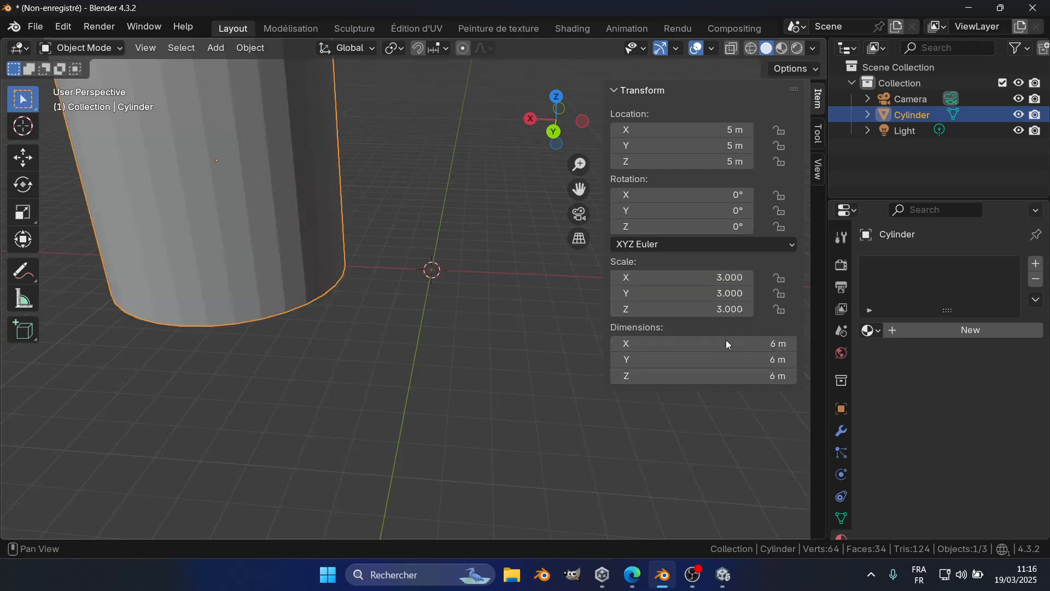
{"action": "key", "text": "ctrl+z"}
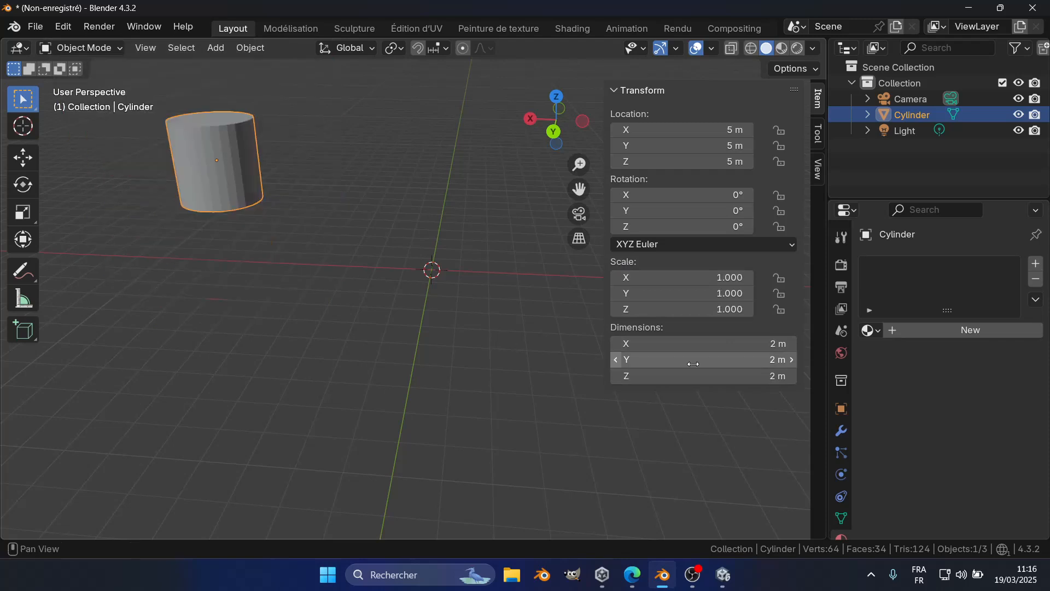
Set only the cylinder's X scale to 2
{"action": "left_click", "coordinate": [677, 278]}
{"action": "type", "text": "2"}
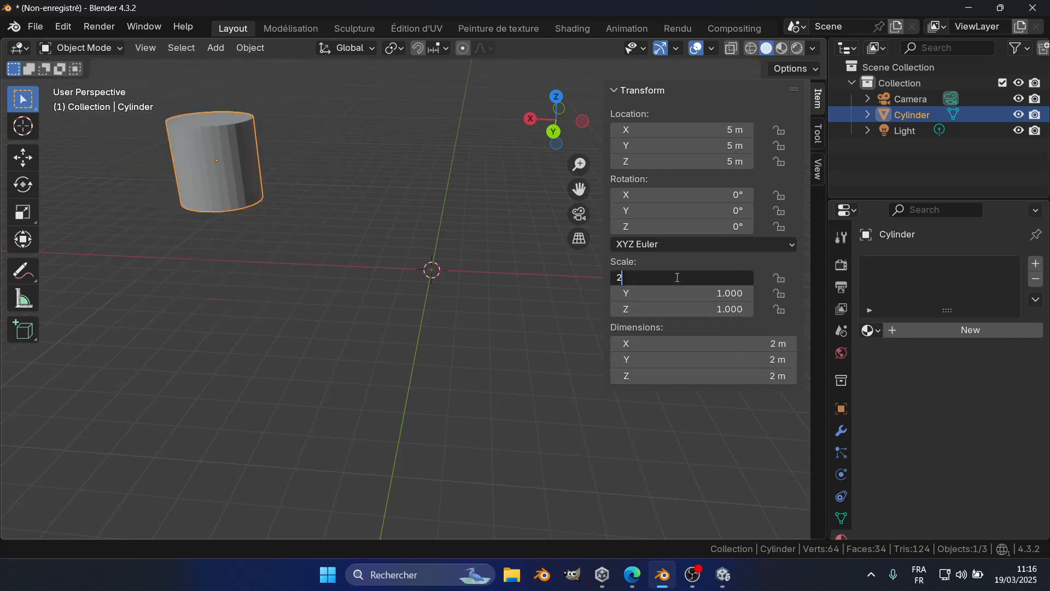
{"action": "key", "text": "Return"}
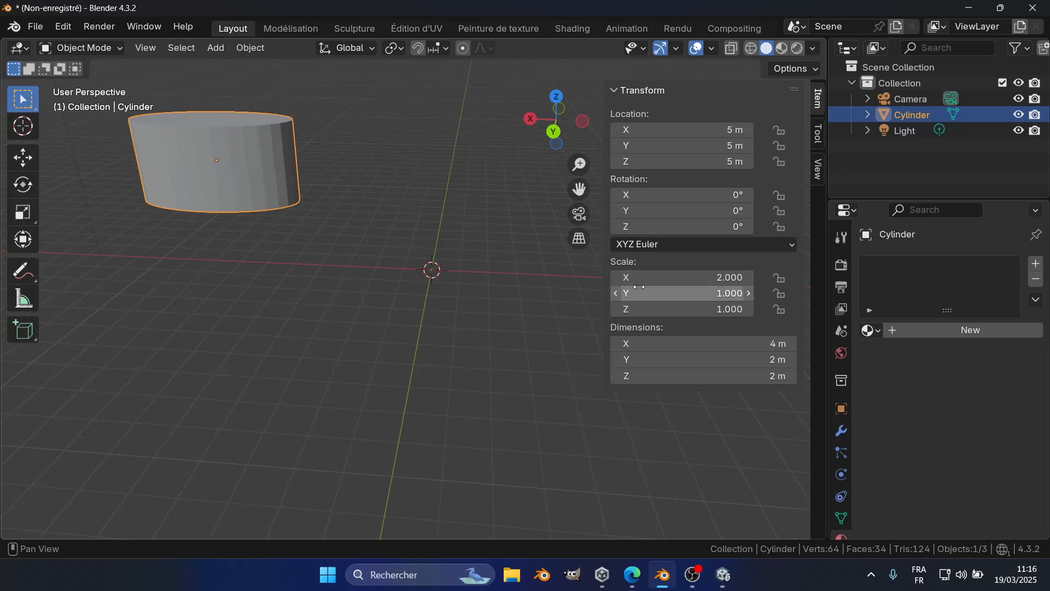
Set the cylinder's scale to 0 on all three axes at once
{"action": "middle_click_drag", "start_coordinate": [295, 191], "coordinate": [350, 218]}
{"action": "left_click_drag", "start_coordinate": [705, 276], "coordinate": [706, 309]}
{"action": "type", "text": "0"}
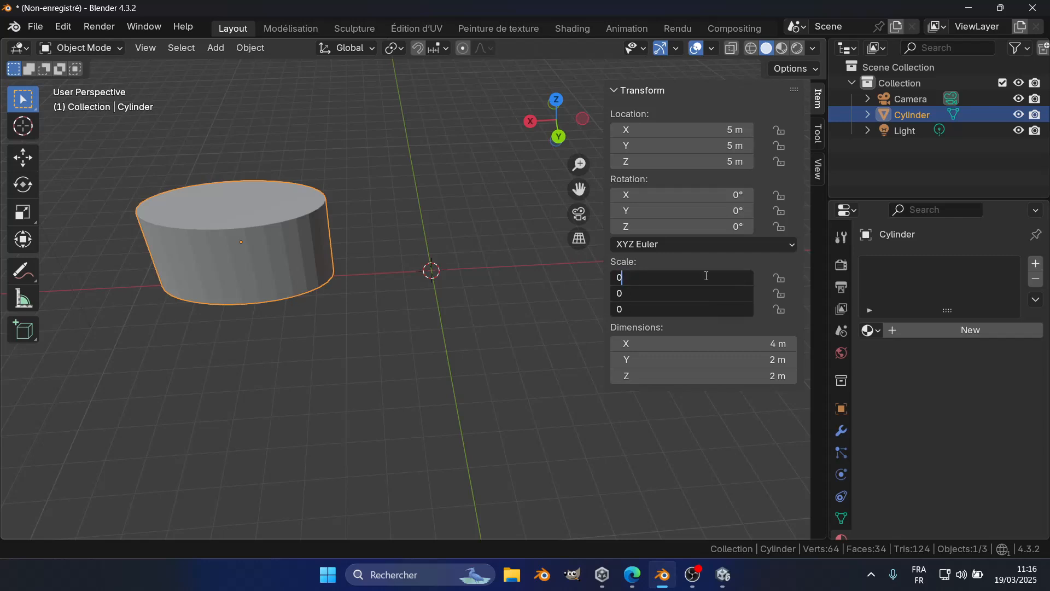
{"action": "key", "text": "Return"}
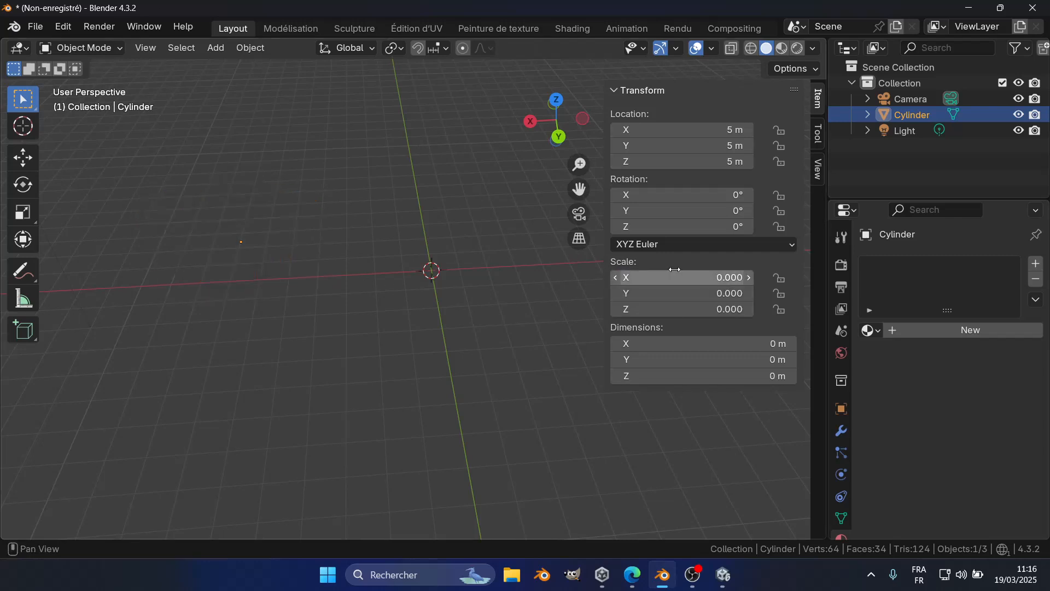
Set the cylinder's X, Y and Z scale together back to 1
{"action": "left_click_drag", "start_coordinate": [677, 276], "coordinate": [676, 309]}
{"action": "type", "text": "1"}
{"action": "key", "text": "Return"}
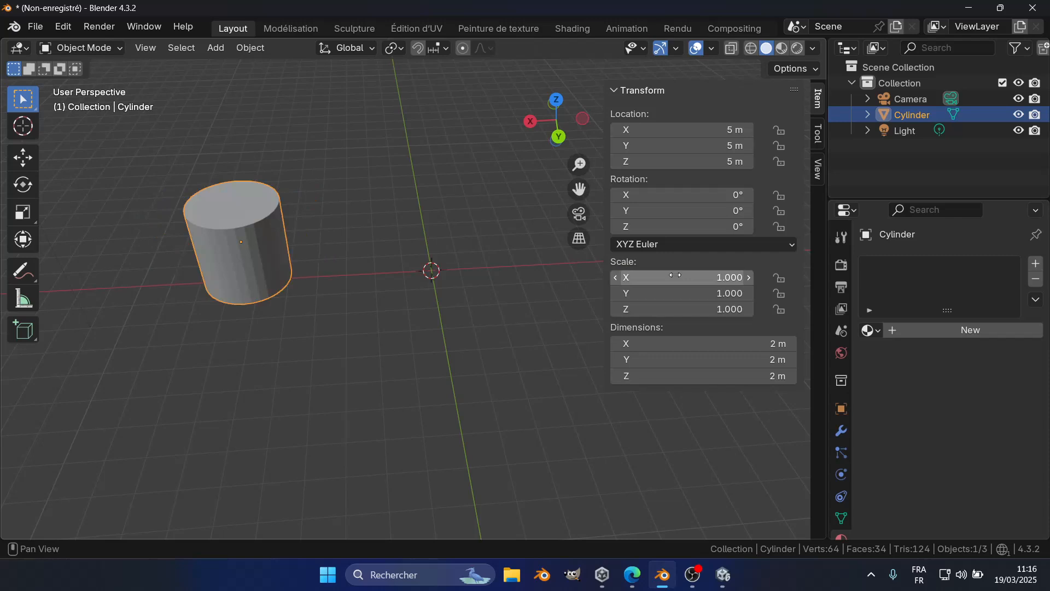
{"action": "scroll", "coordinate": [428, 395], "scroll_direction": "down", "scroll_amount": 4}
{"action": "middle_click_drag", "start_coordinate": [492, 239], "coordinate": [530, 234]}
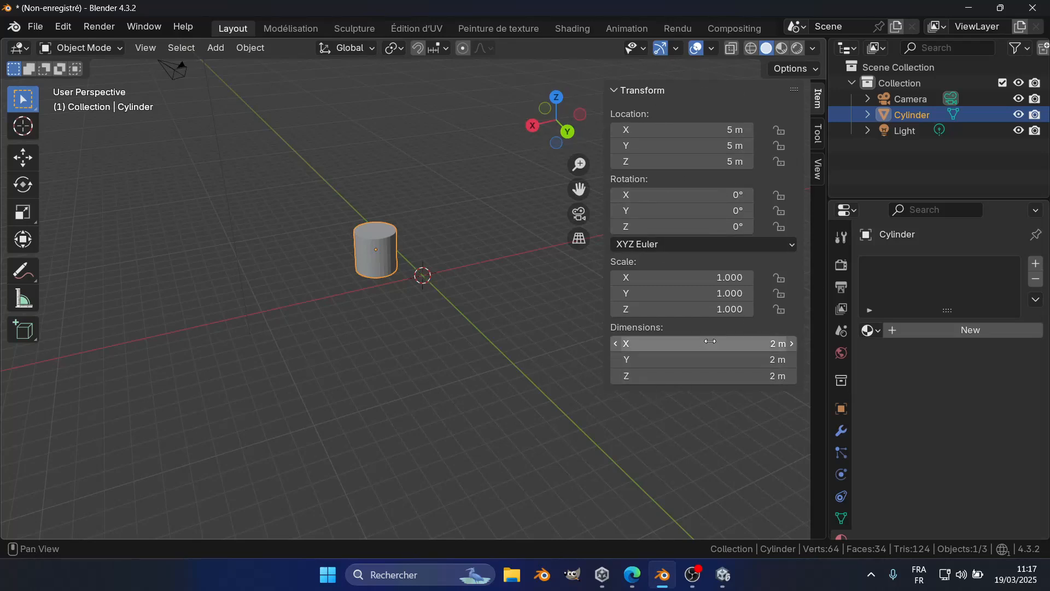
{"action": "scroll", "coordinate": [394, 268], "scroll_direction": "up", "scroll_amount": 8}
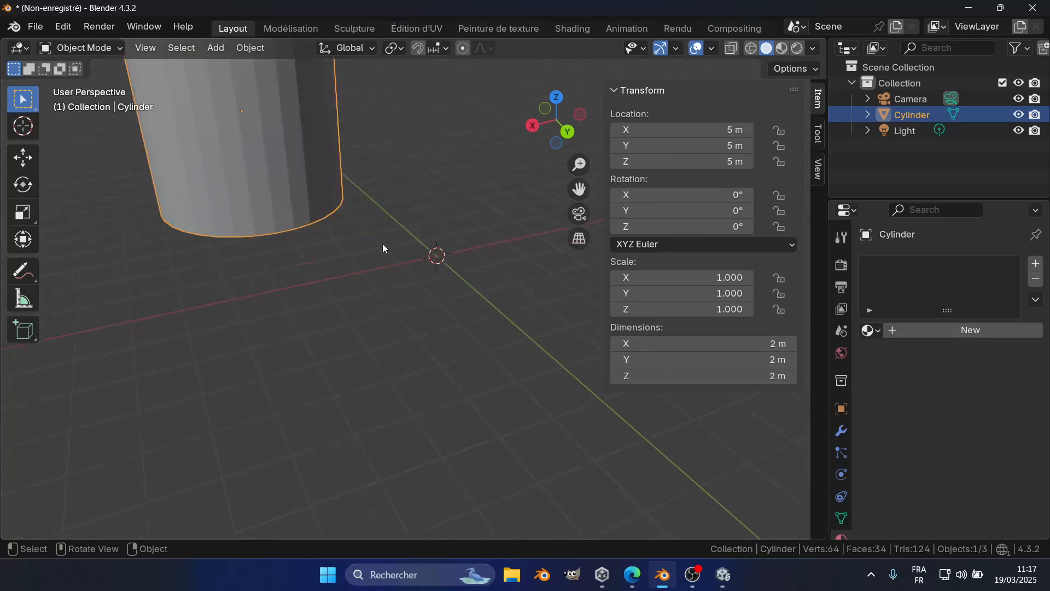
{"action": "scroll", "coordinate": [377, 230], "scroll_direction": "down", "scroll_amount": 4}
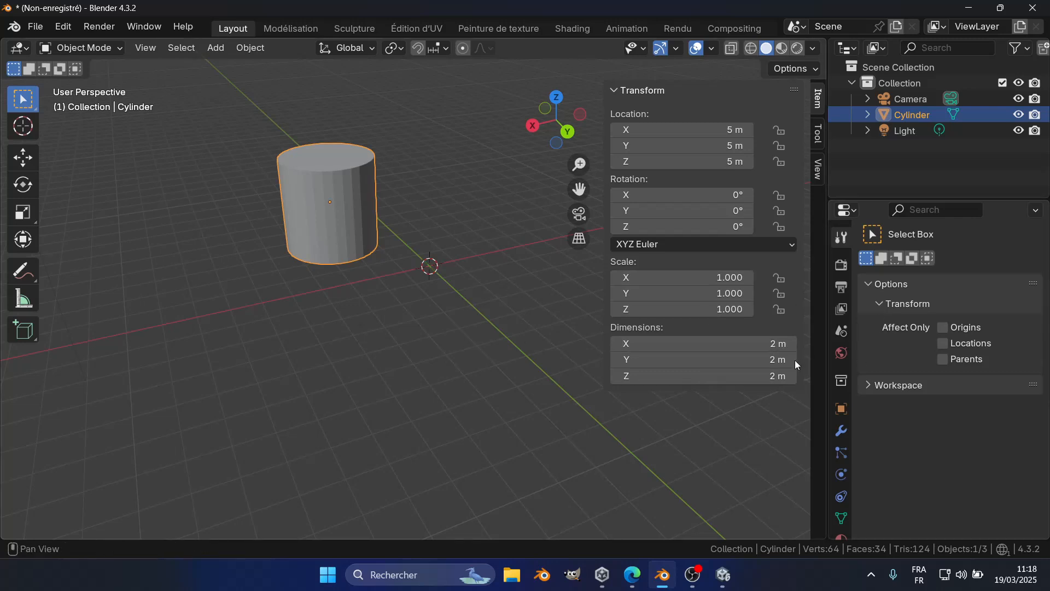
Show the scene's Units settings, opening and closing the Preferences window along the way
{"action": "left_click", "coordinate": [841, 337]}
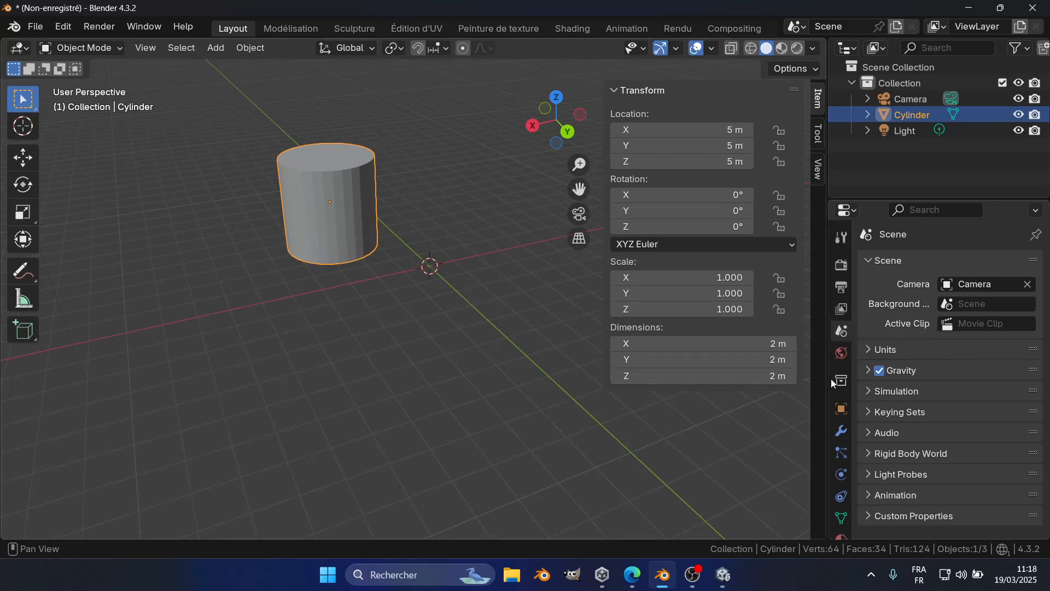
{"action": "left_click", "coordinate": [57, 27]}
{"action": "left_click", "coordinate": [106, 230]}
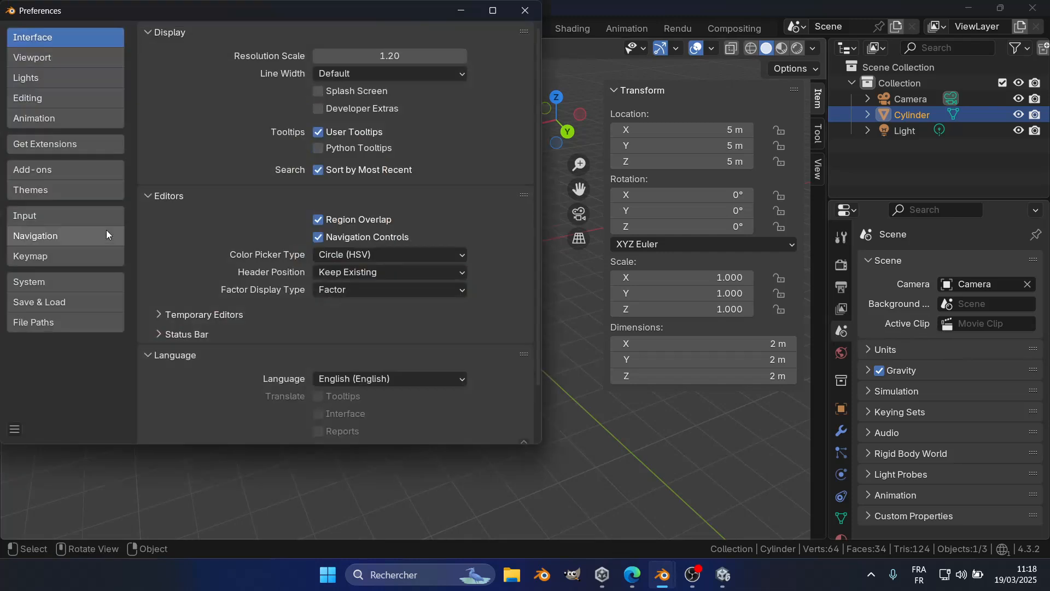
{"action": "left_click", "coordinate": [523, 11]}
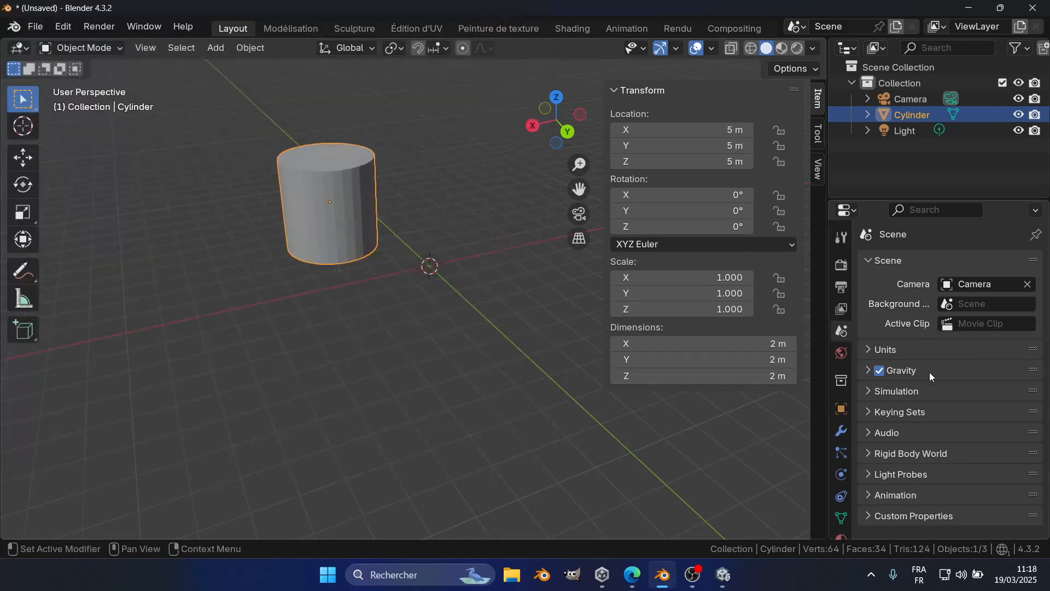
{"action": "left_click", "coordinate": [869, 350]}
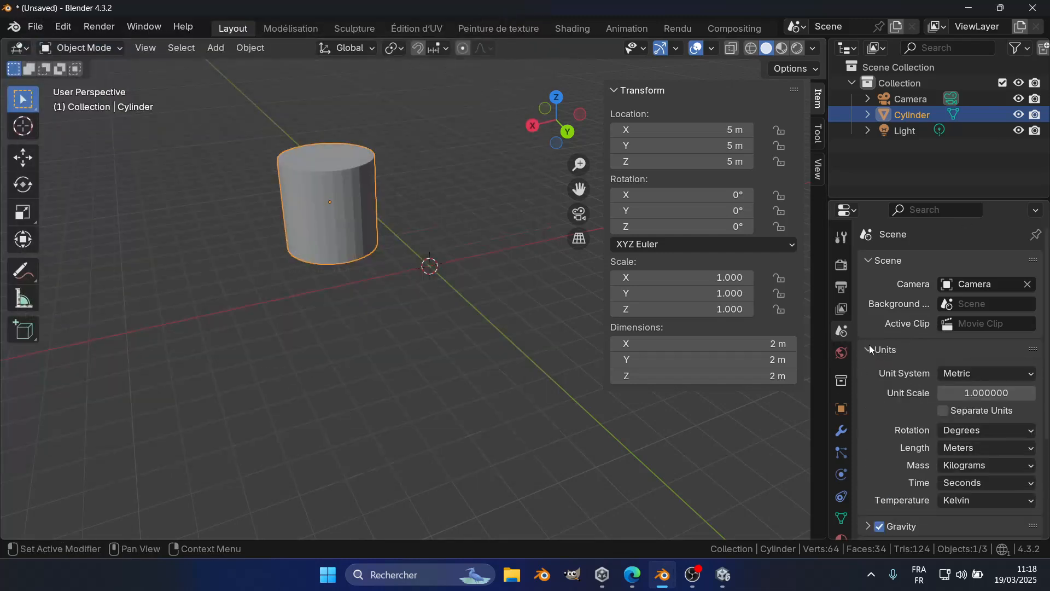
Review the scene's Unit System options, keeping Metric
{"action": "left_click", "coordinate": [973, 376]}
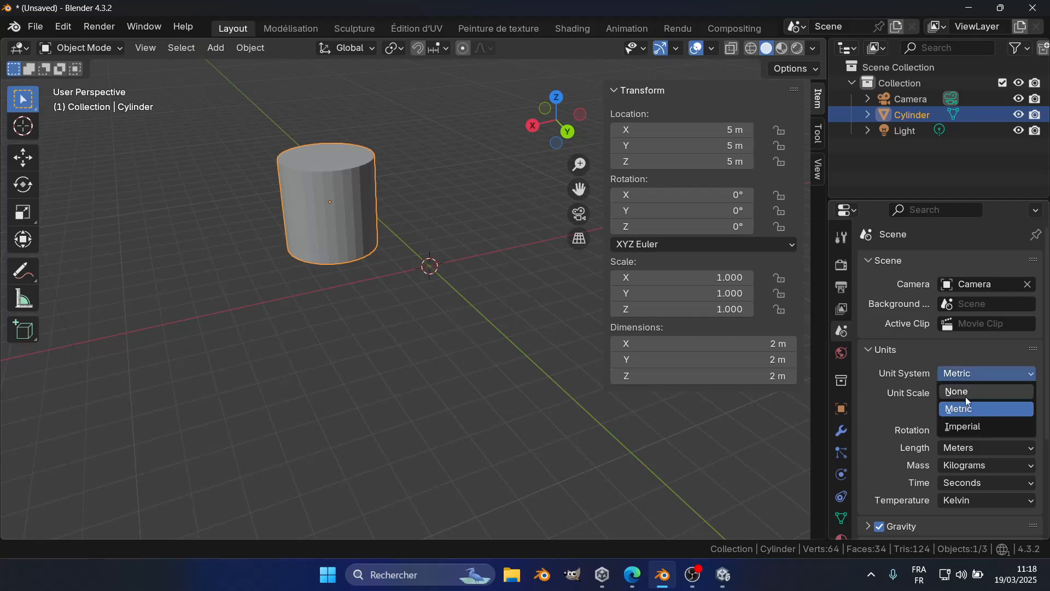
{"action": "left_click", "coordinate": [955, 375]}
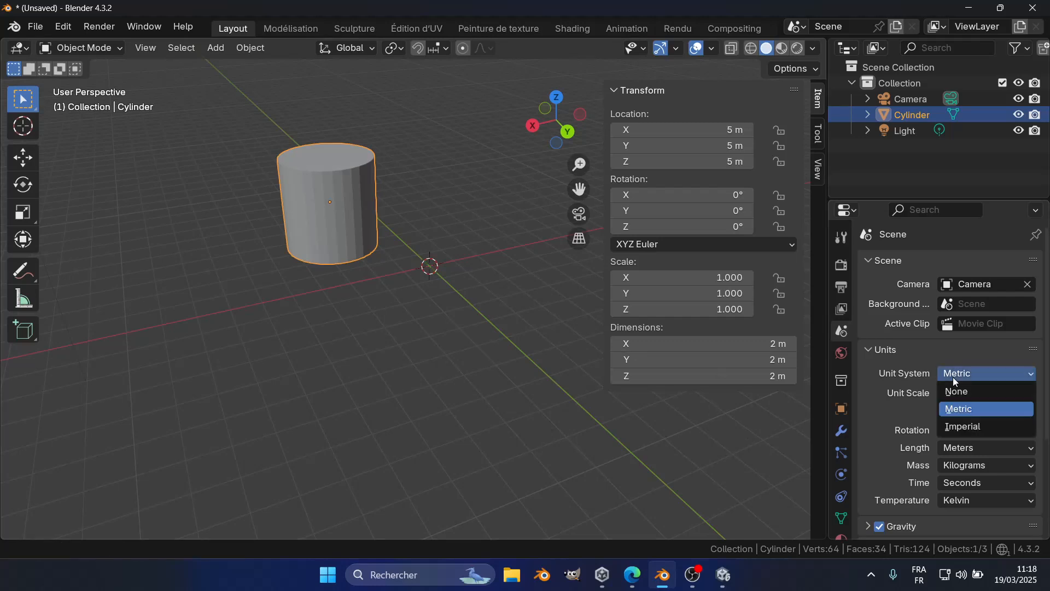
{"action": "left_click", "coordinate": [942, 409]}
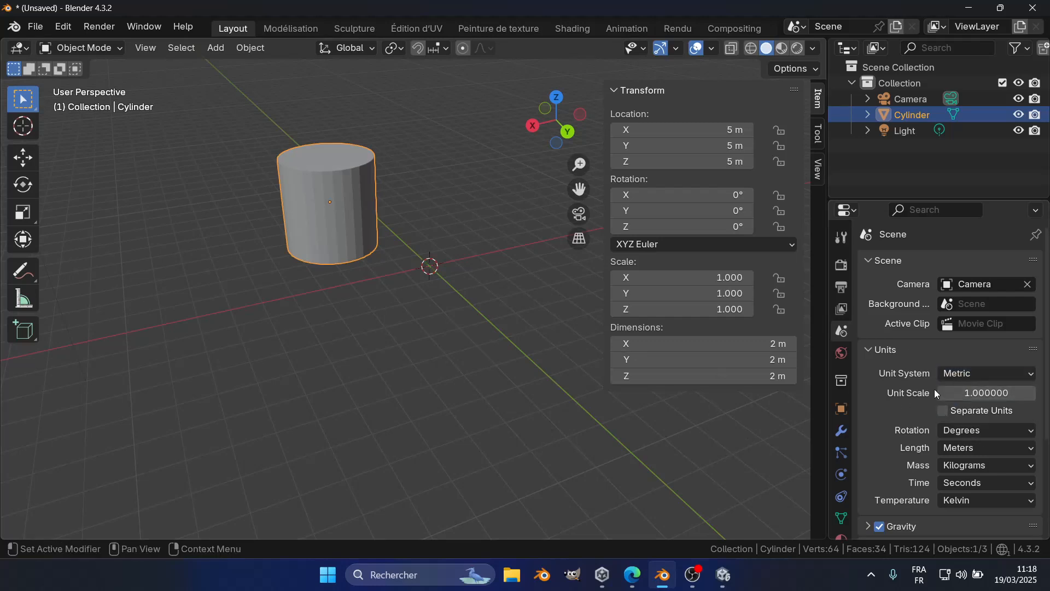
{"action": "left_click", "coordinate": [958, 373]}
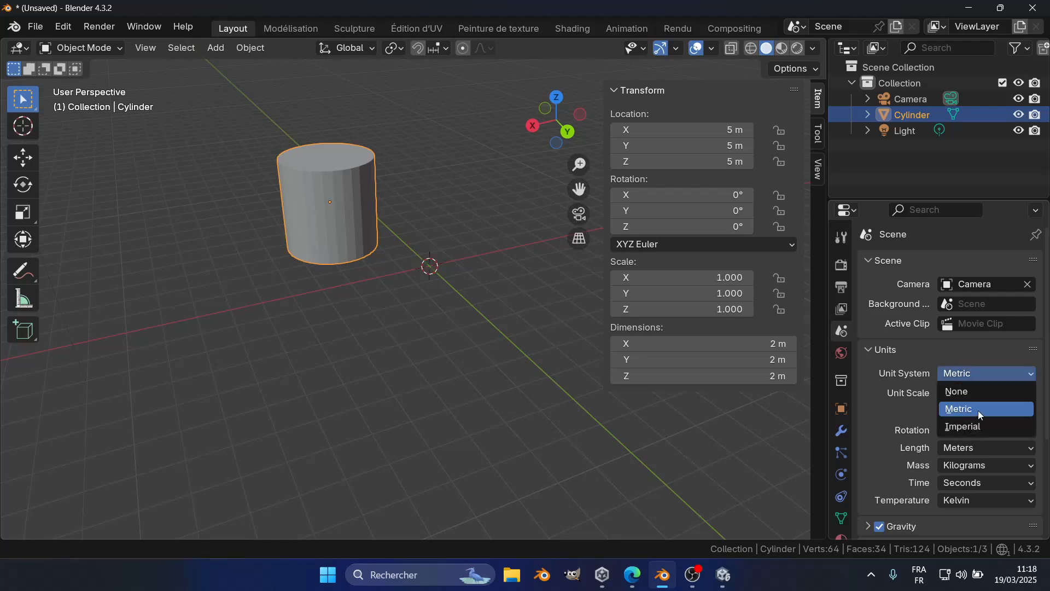
{"action": "left_click", "coordinate": [977, 412]}
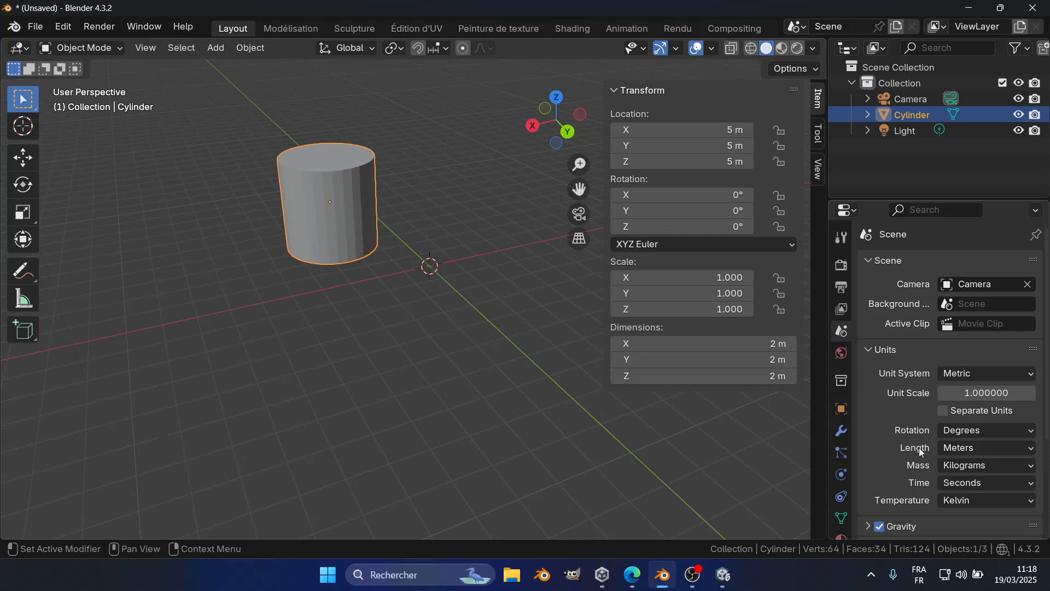
Switch the scene's length unit to Centimeters and back to Meters, and view the temperature unit options
{"action": "left_click", "coordinate": [967, 449]}
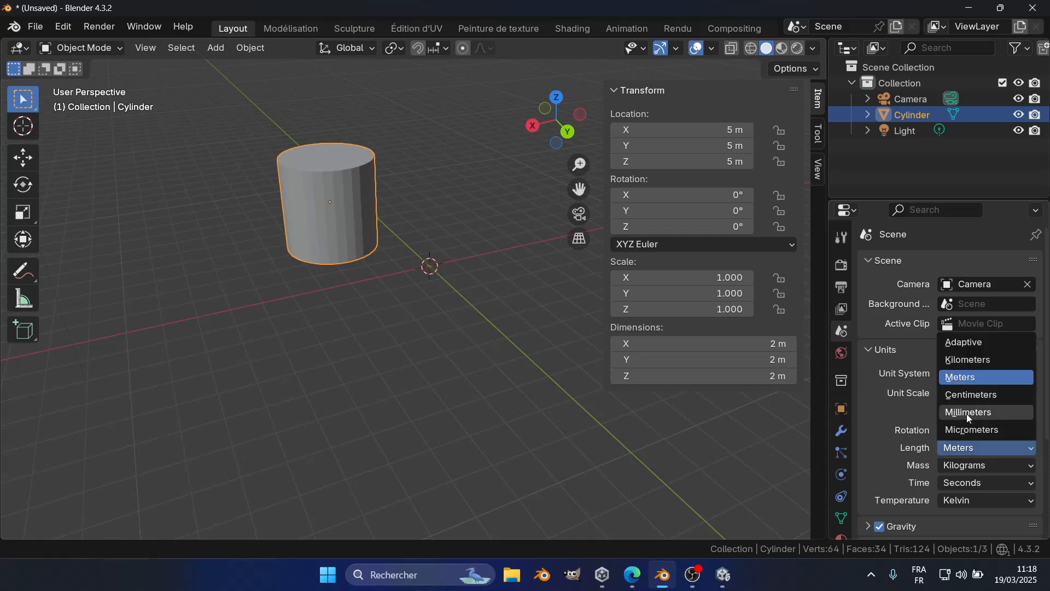
{"action": "left_click", "coordinate": [968, 395]}
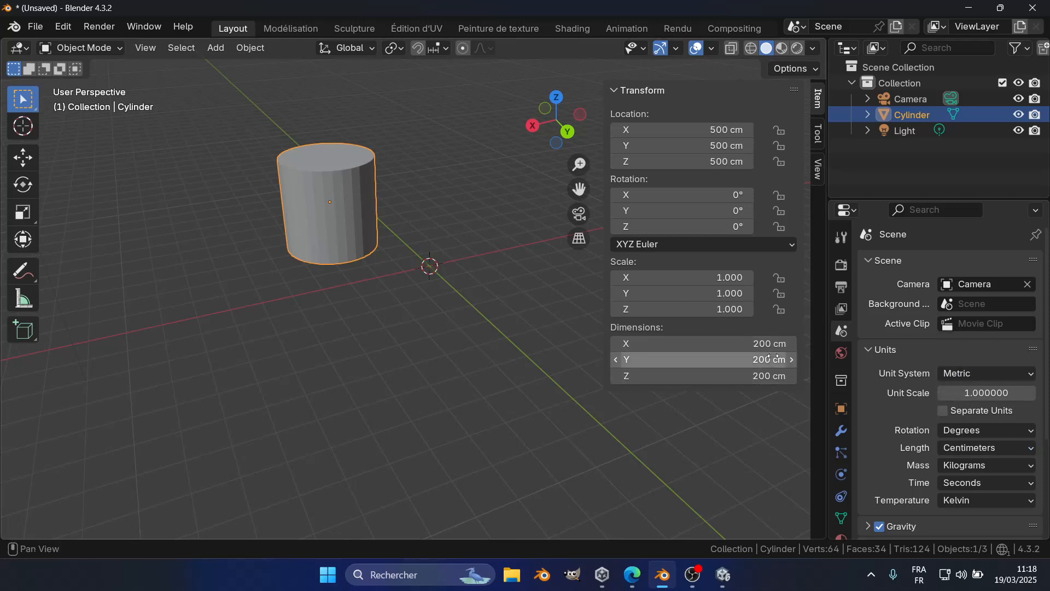
{"action": "left_click", "coordinate": [974, 452]}
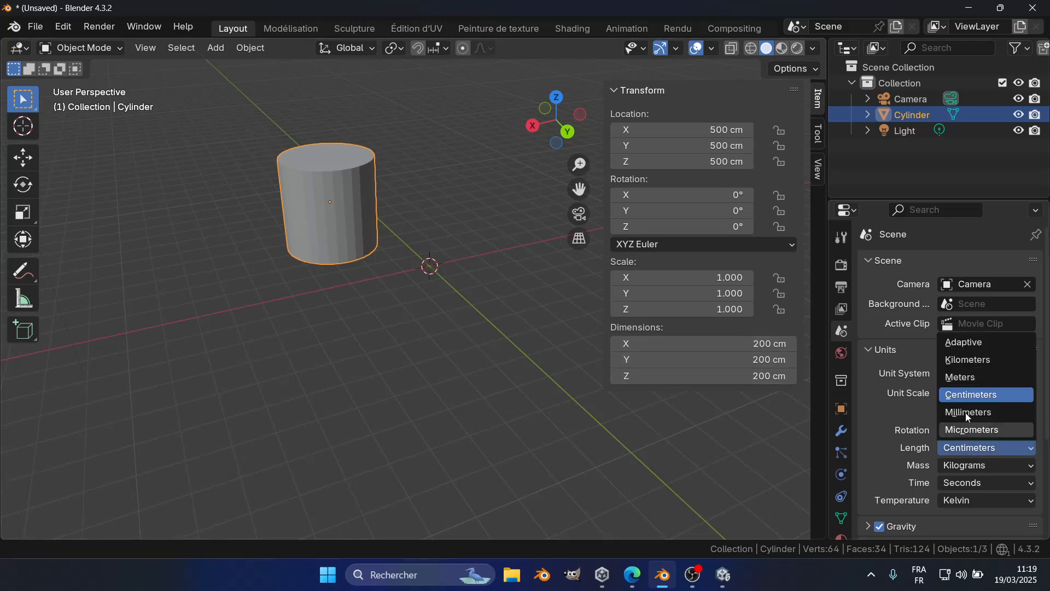
{"action": "left_click", "coordinate": [957, 376]}
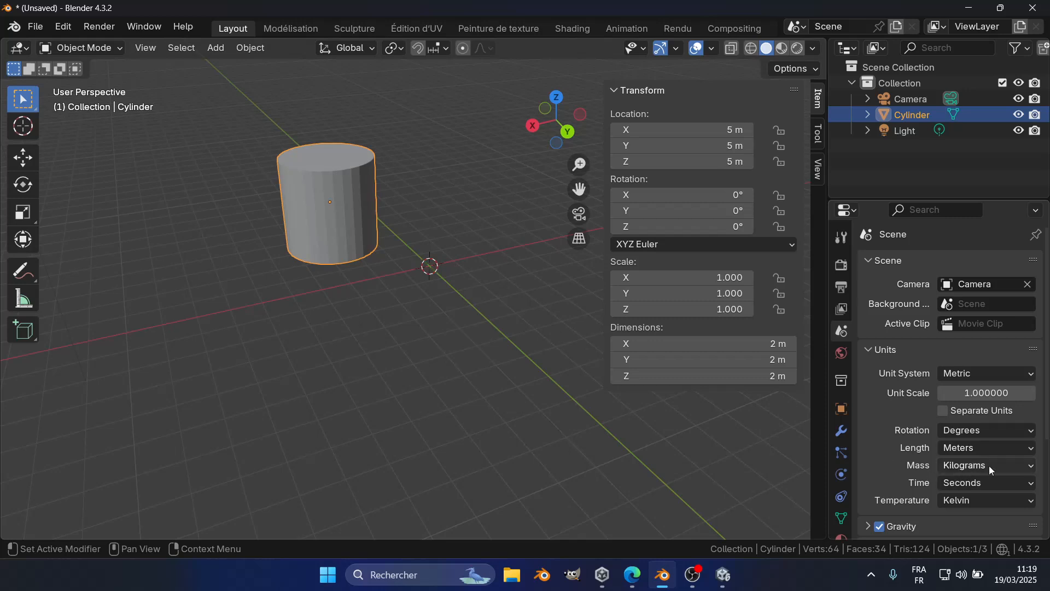
{"action": "left_click", "coordinate": [957, 503]}
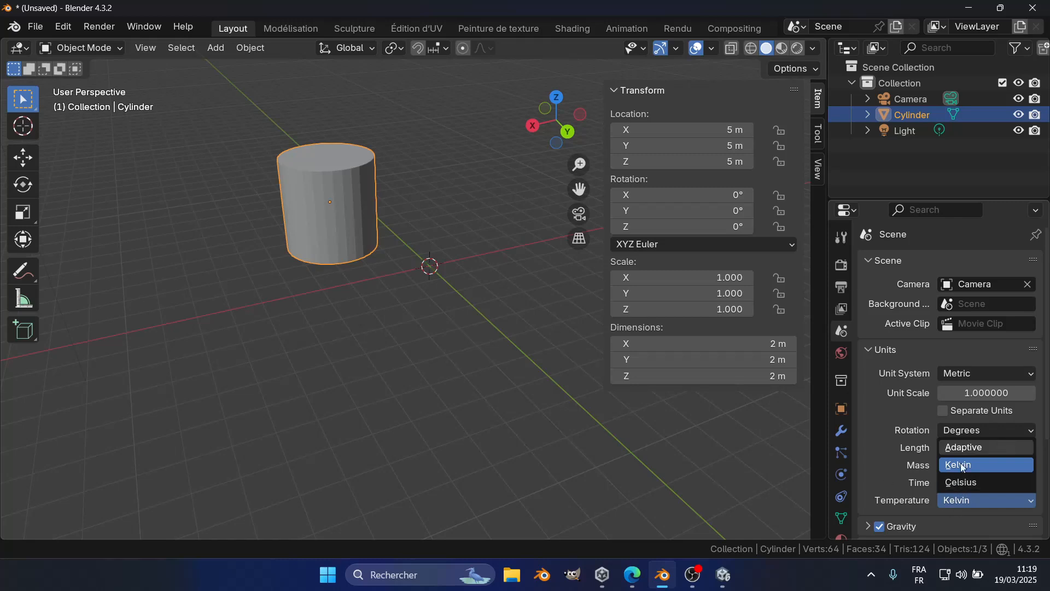
{"action": "left_click", "coordinate": [948, 506]}
Add a cube mesh to the scene beside the cylinder
{"action": "scroll", "coordinate": [467, 348], "scroll_direction": "down", "scroll_amount": 3}
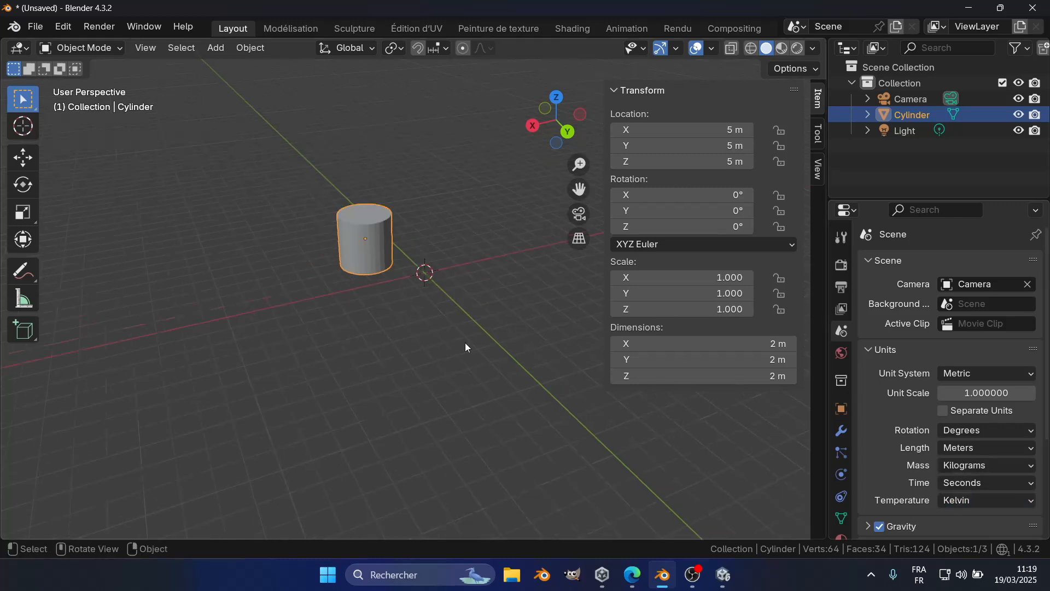
{"action": "middle_click_drag", "start_coordinate": [484, 339], "coordinate": [414, 232]}
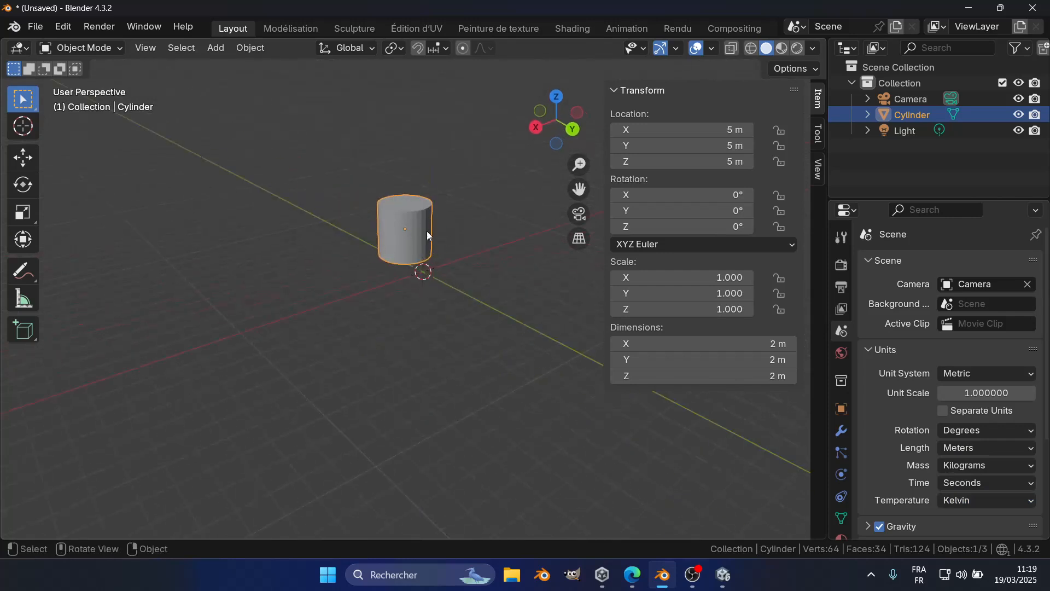
{"action": "scroll", "coordinate": [411, 210], "scroll_direction": "down", "scroll_amount": 4}
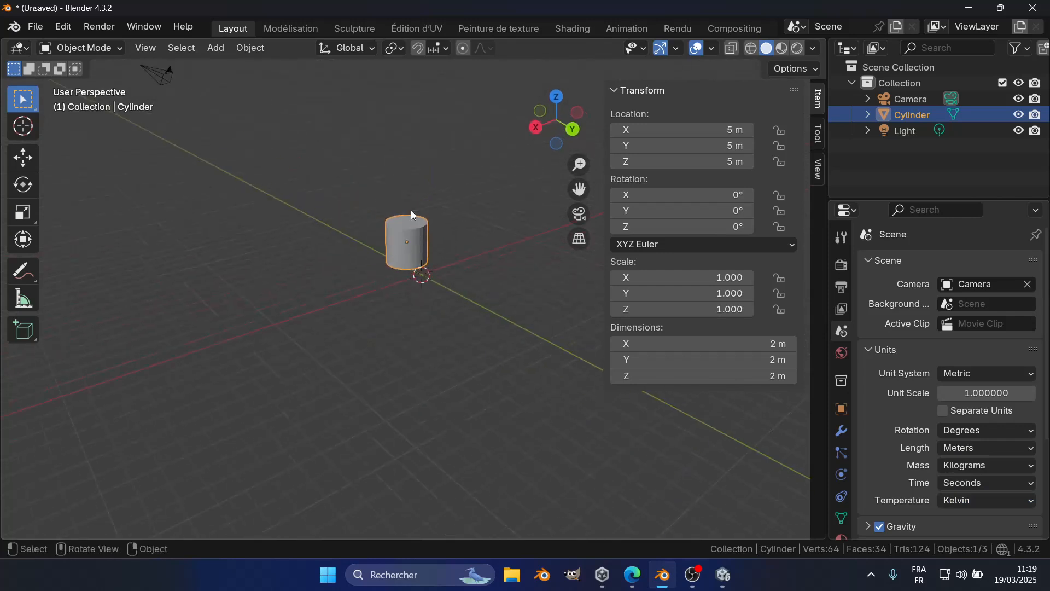
{"action": "left_click", "coordinate": [323, 282]}
{"action": "key", "text": "shift+a"}
{"action": "mouse_move", "coordinate": [238, 291]}
{"action": "mouse_move", "coordinate": [200, 245]}
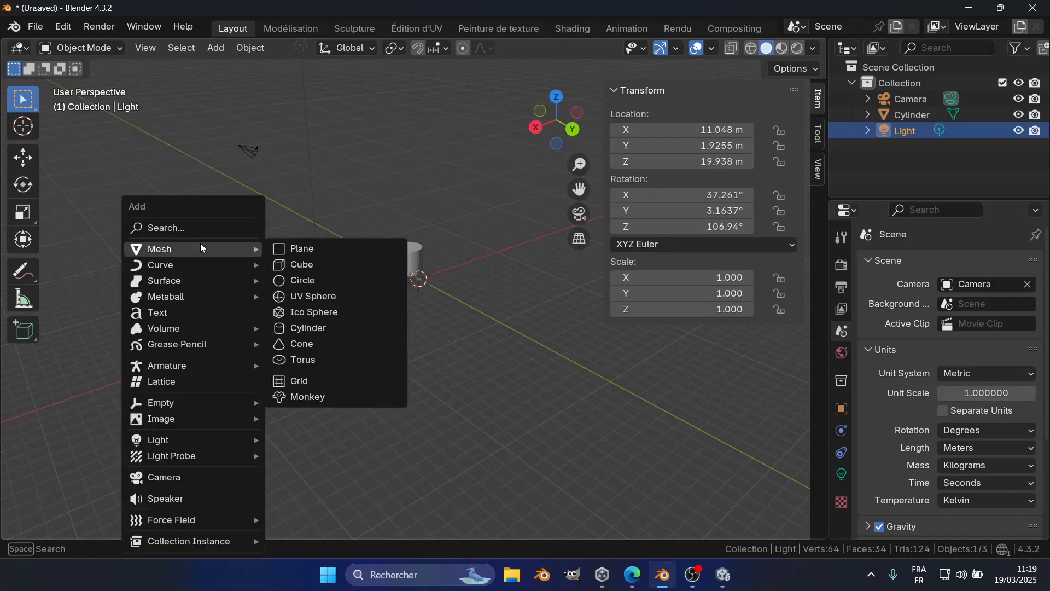
{"action": "left_click", "coordinate": [323, 266]}
{"action": "scroll", "coordinate": [488, 282], "scroll_direction": "up", "scroll_amount": 6}
{"action": "scroll", "coordinate": [448, 279], "scroll_direction": "up", "scroll_amount": 3}
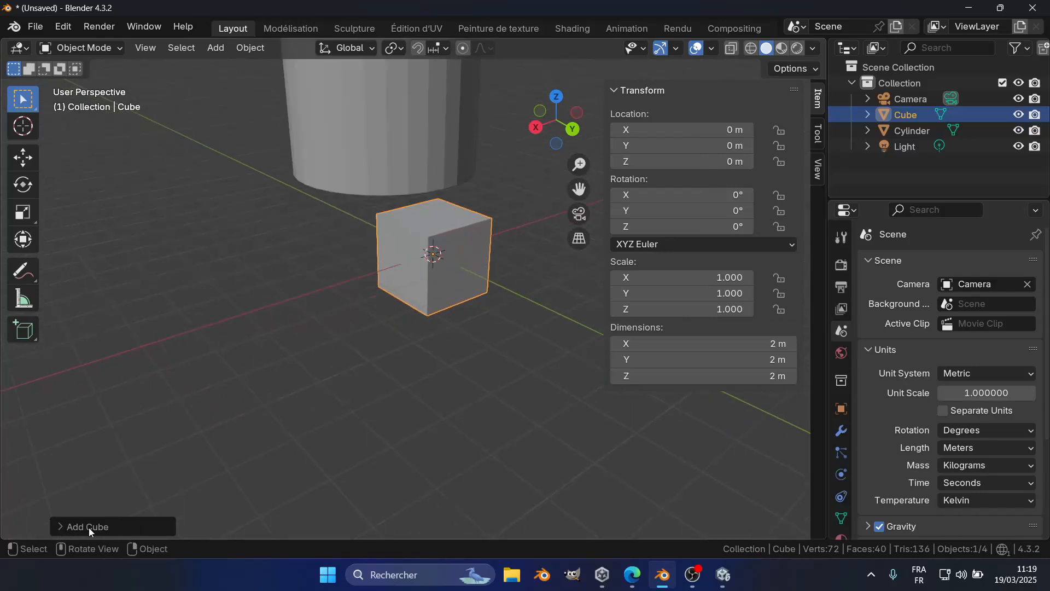
Show the Add Cube operation's settings, deselect the cube and reopen the settings with Adjust Last Operation
{"action": "left_click", "coordinate": [60, 527]}
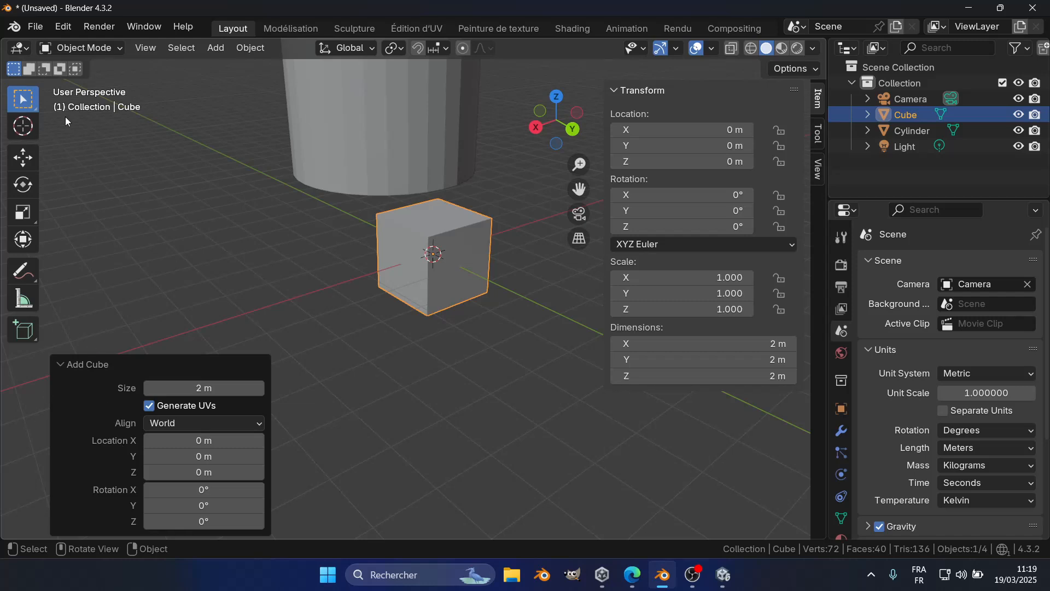
{"action": "left_click", "coordinate": [63, 26]}
{"action": "left_click", "coordinate": [519, 397]}
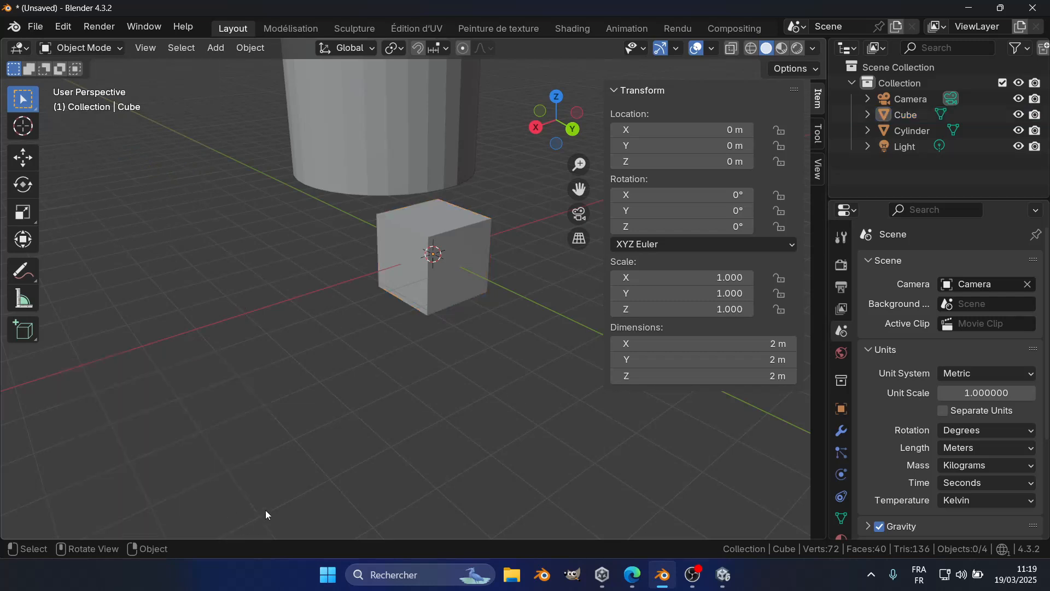
{"action": "left_click", "coordinate": [69, 27]}
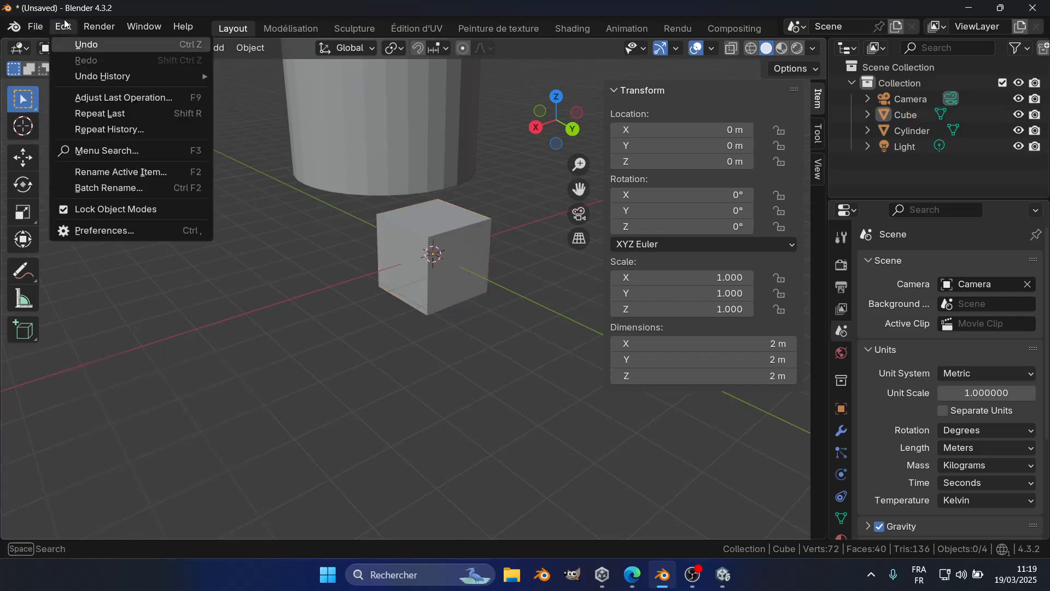
{"action": "left_click_drag", "start_coordinate": [178, 107], "coordinate": [278, 296]}
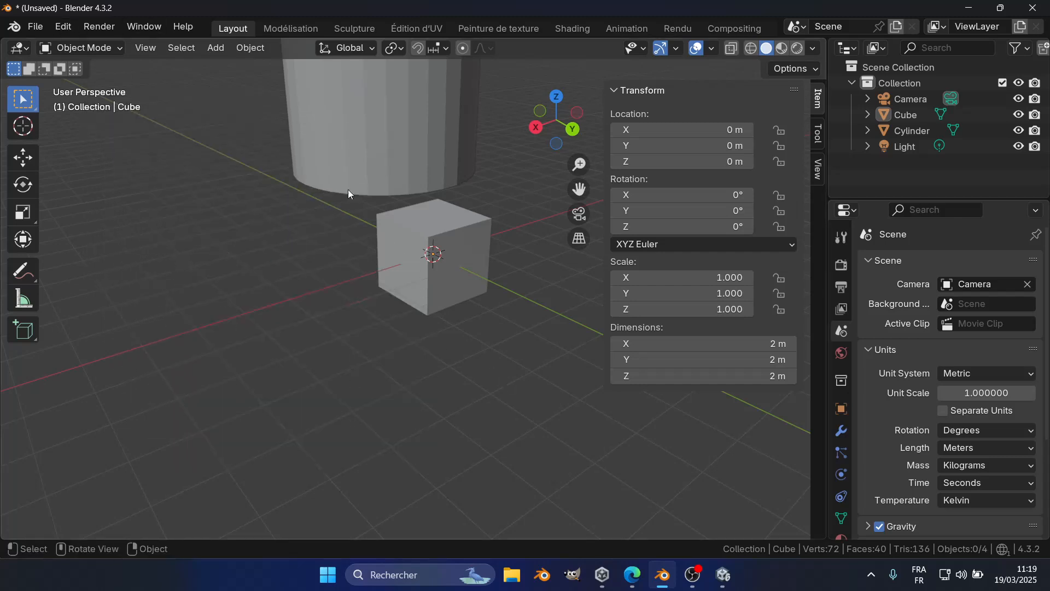
{"action": "left_click", "coordinate": [64, 27]}
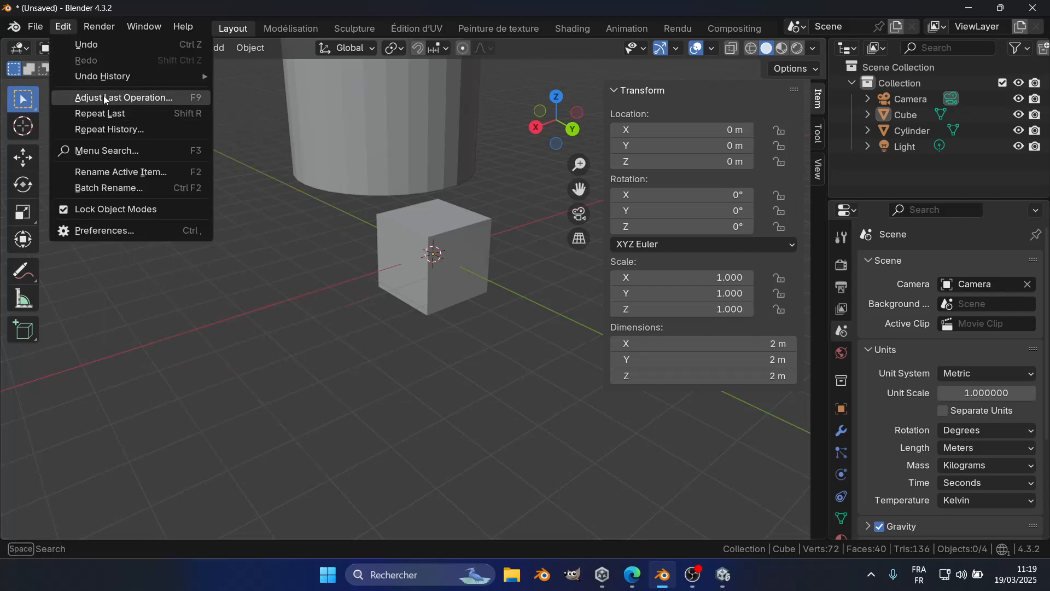
{"action": "left_click", "coordinate": [104, 97]}
Use Adjust Last Operation to move the new cube to about X 2.58 m, Y 1.83 m, Z 2.48 m
{"action": "left_click", "coordinate": [64, 27]}
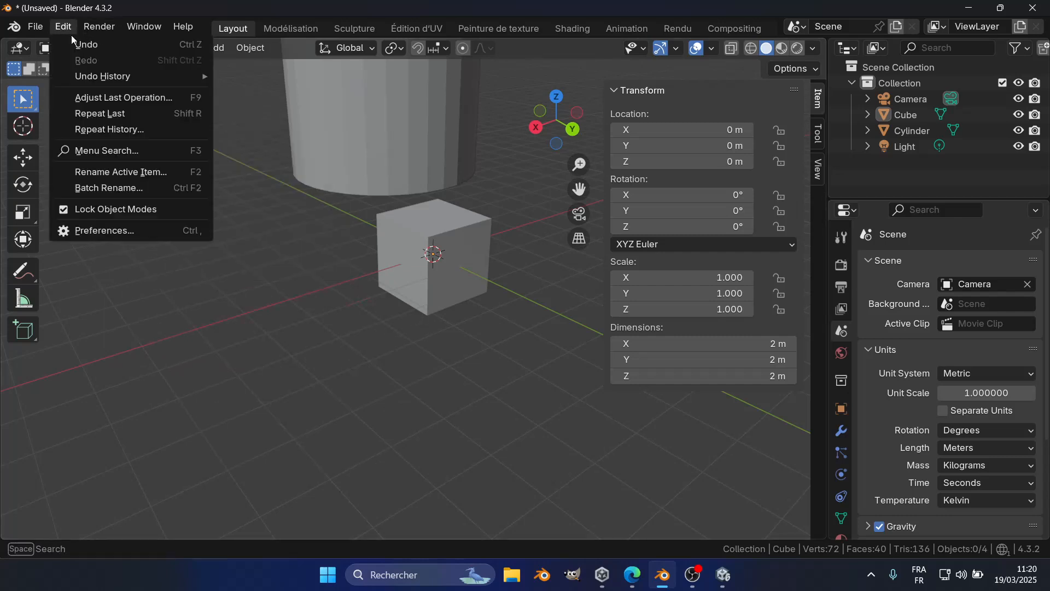
{"action": "left_click", "coordinate": [110, 99]}
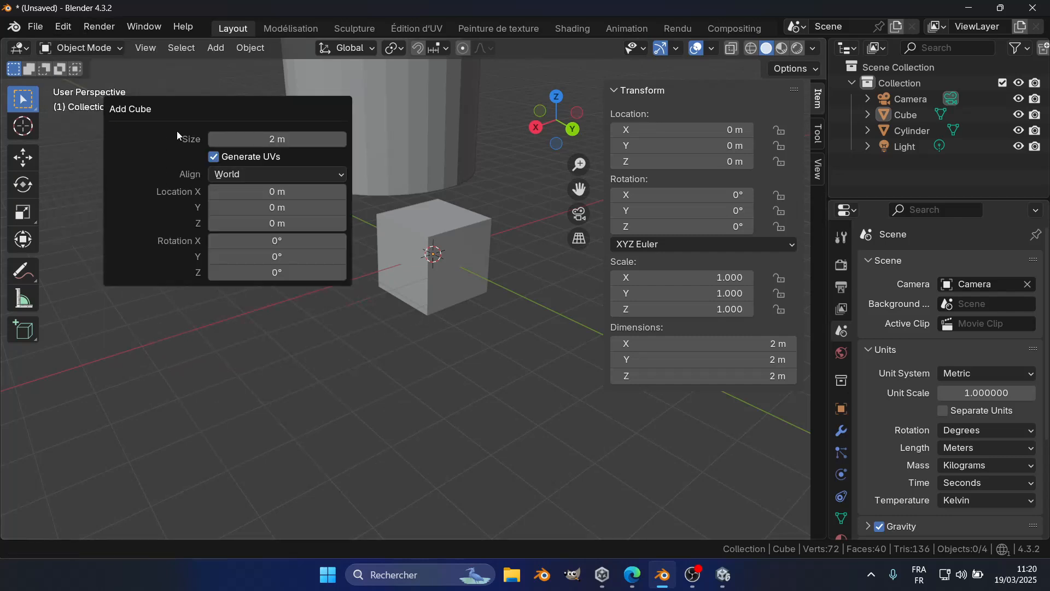
{"action": "left_click_drag", "start_coordinate": [183, 107], "coordinate": [218, 211]}
{"action": "left_click_drag", "start_coordinate": [284, 301], "coordinate": [328, 314]}
{"action": "left_click_drag", "start_coordinate": [238, 333], "coordinate": [426, 332]}
{"action": "left_click", "coordinate": [518, 354]}
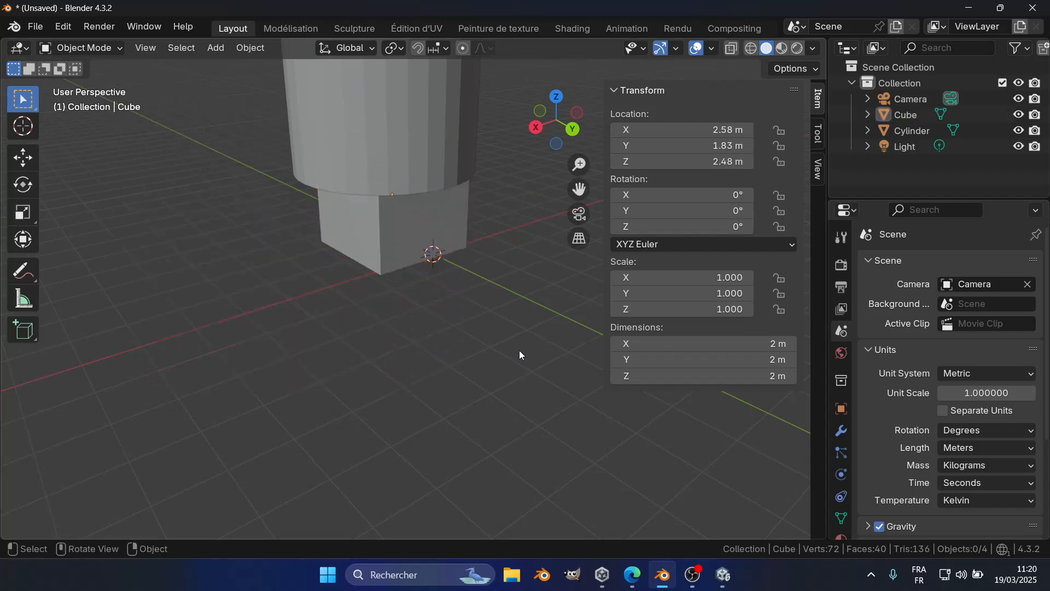
Switch to Microsoft Edge to view the course section on cancelling transformations, and return to Blender
{"action": "left_click", "coordinate": [62, 27]}
{"action": "left_click", "coordinate": [632, 574]}
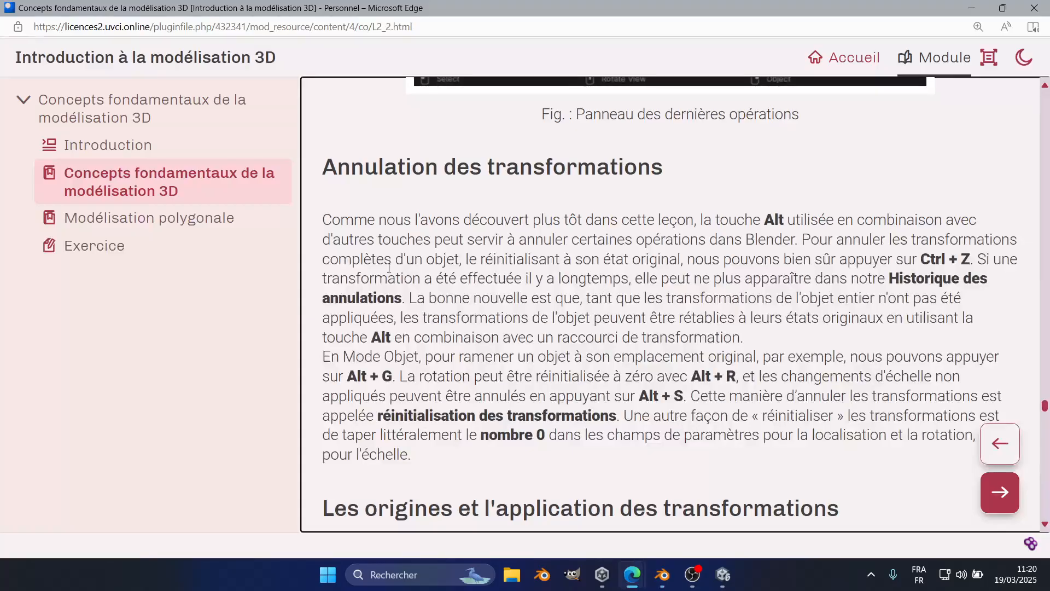
{"action": "left_click", "coordinate": [659, 565]}
Delete the cylinder and the cube from the scene
{"action": "scroll", "coordinate": [446, 339], "scroll_direction": "down", "scroll_amount": 9}
{"action": "middle_click_drag", "start_coordinate": [430, 336], "coordinate": [497, 306]}
{"action": "middle_click_drag", "start_coordinate": [492, 251], "coordinate": [412, 282], "text": "shift"}
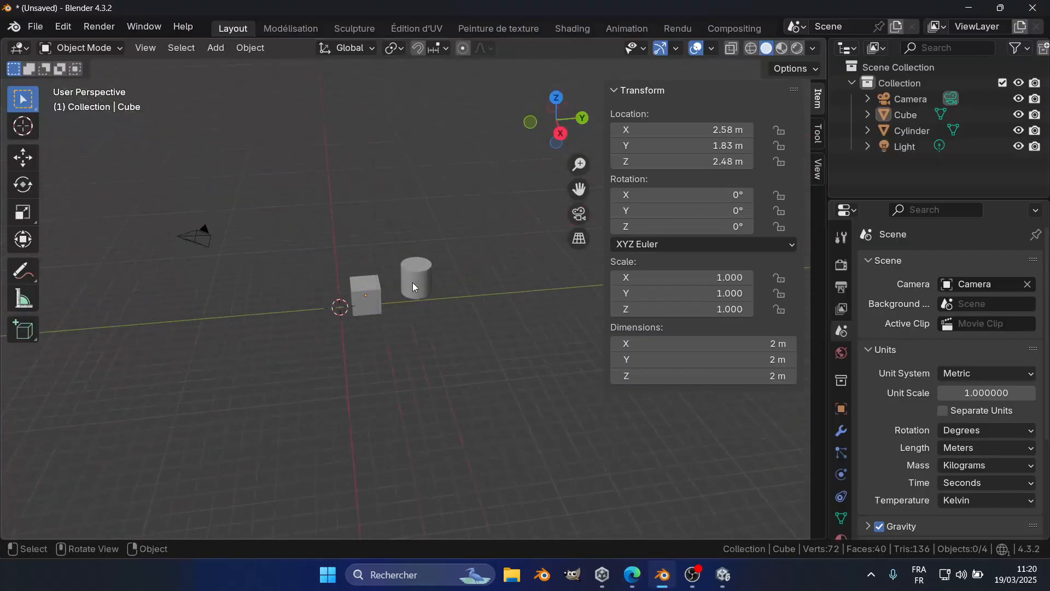
{"action": "left_click", "coordinate": [412, 283]}
{"action": "key", "text": "x"}
{"action": "left_click", "coordinate": [411, 282]}
{"action": "left_click", "coordinate": [376, 301]}
{"action": "key", "text": "x"}
{"action": "left_click", "coordinate": [377, 301]}
Add a new 2 m cube at the world origin and collapse its Add Cube settings
{"action": "key", "text": "shift+a"}
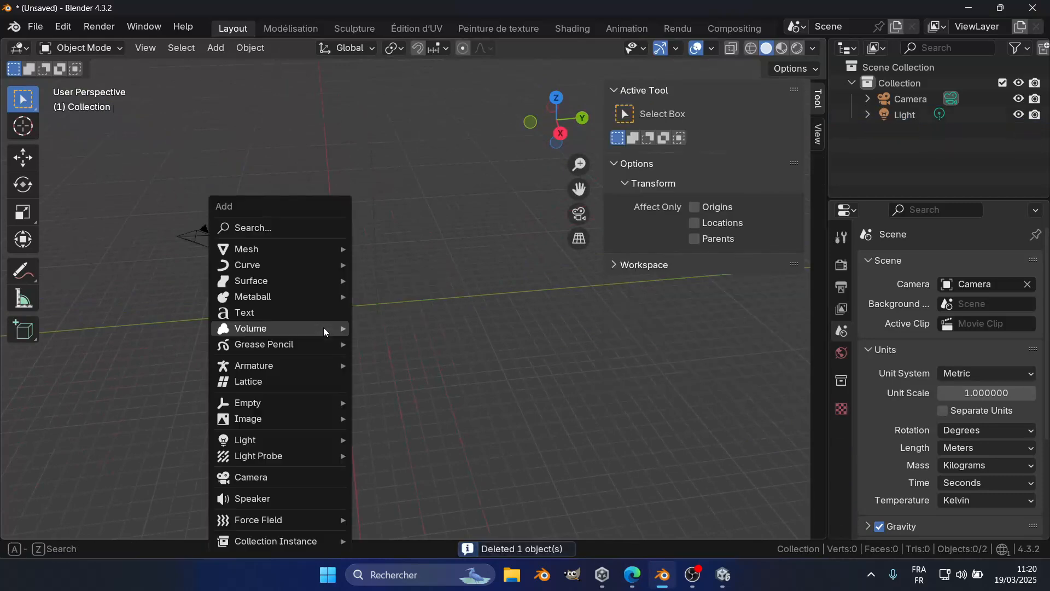
{"action": "mouse_move", "coordinate": [287, 251]}
{"action": "left_click", "coordinate": [395, 264]}
{"action": "scroll", "coordinate": [422, 345], "scroll_direction": "up", "scroll_amount": 3}
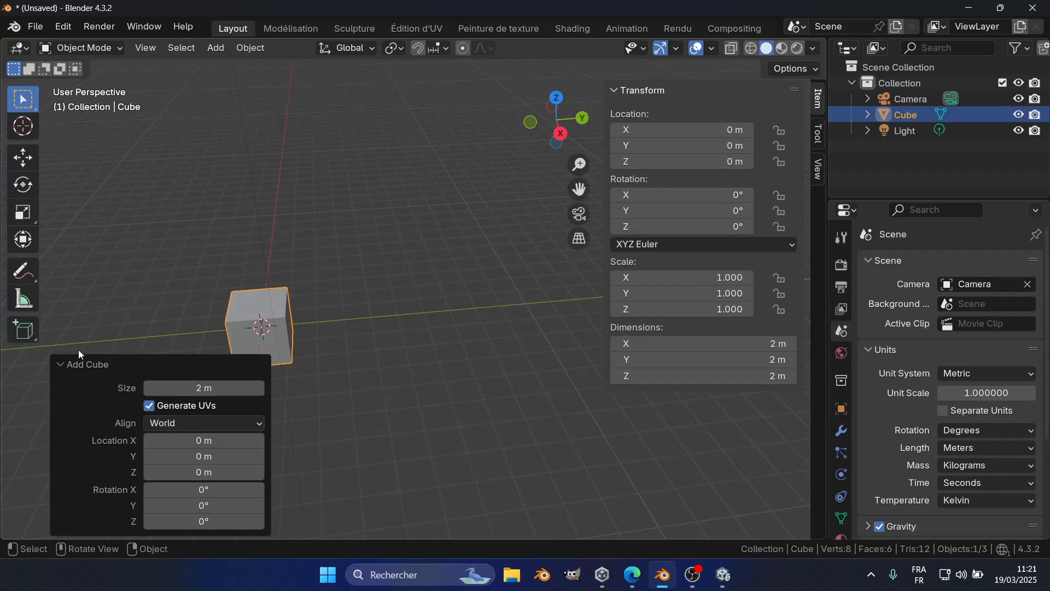
{"action": "left_click", "coordinate": [60, 365]}
Widen and narrow the transform sidebar slightly and hide it
{"action": "middle_click_drag", "start_coordinate": [240, 373], "coordinate": [431, 317]}
{"action": "left_click_drag", "start_coordinate": [607, 111], "coordinate": [580, 111]}
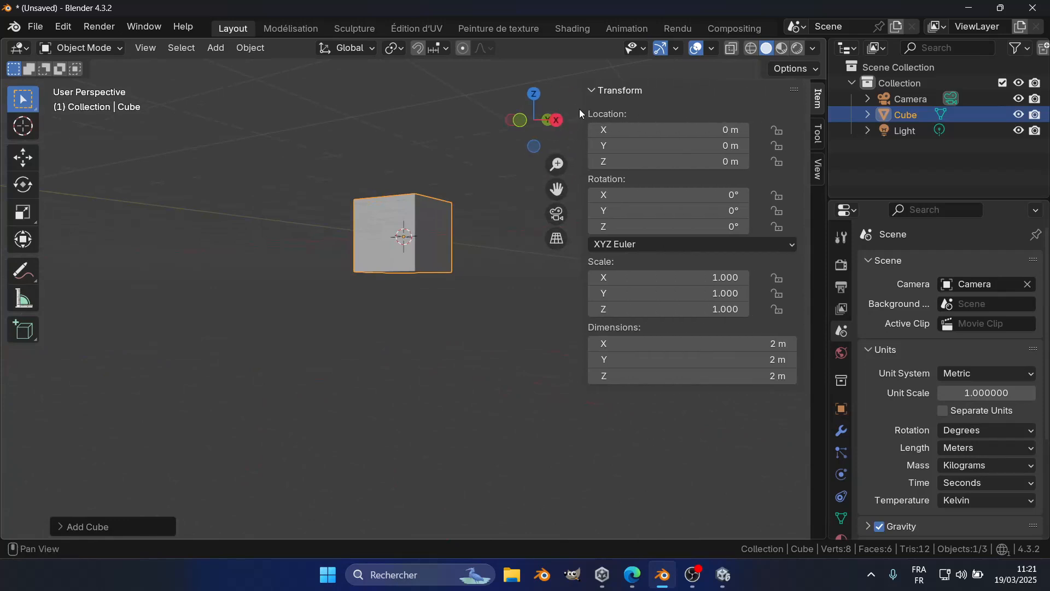
{"action": "left_click_drag", "start_coordinate": [581, 109], "coordinate": [609, 109]}
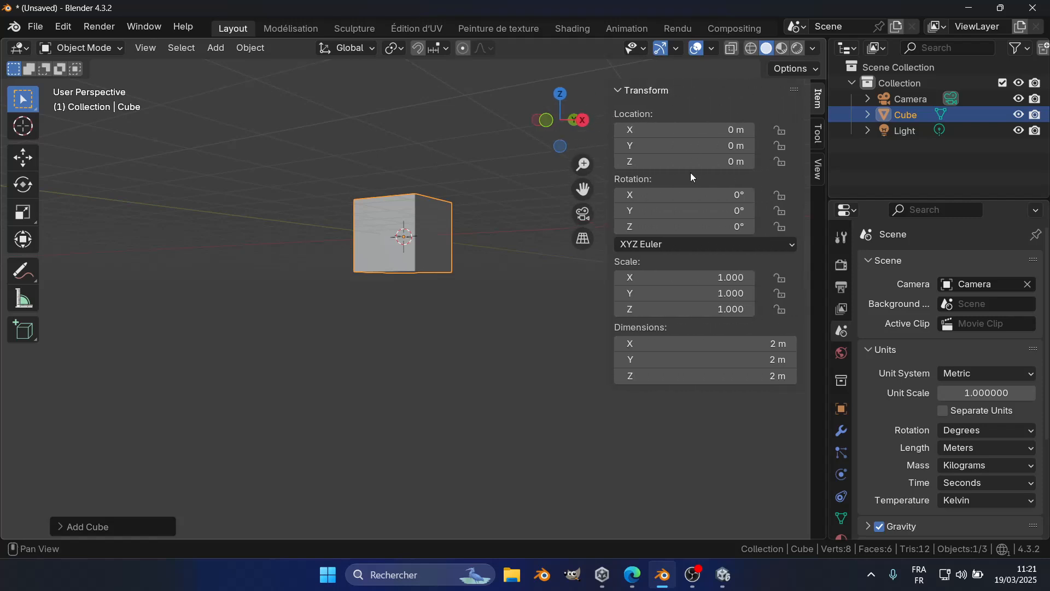
{"action": "key", "text": "n"}
Scale the cube down uniformly to about 0.52 of its size
{"action": "middle_click_drag", "start_coordinate": [546, 241], "coordinate": [460, 340]}
{"action": "left_click", "coordinate": [461, 340], "text": "shift"}
{"action": "middle_click_drag", "start_coordinate": [549, 360], "coordinate": [522, 360]}
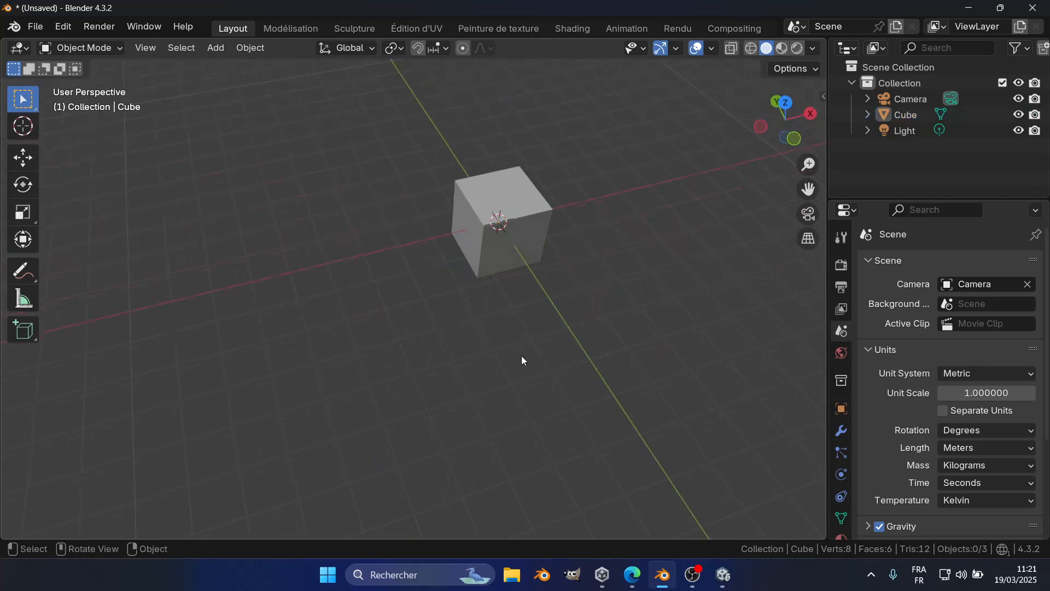
{"action": "left_click", "coordinate": [547, 299]}
{"action": "key", "text": "s"}
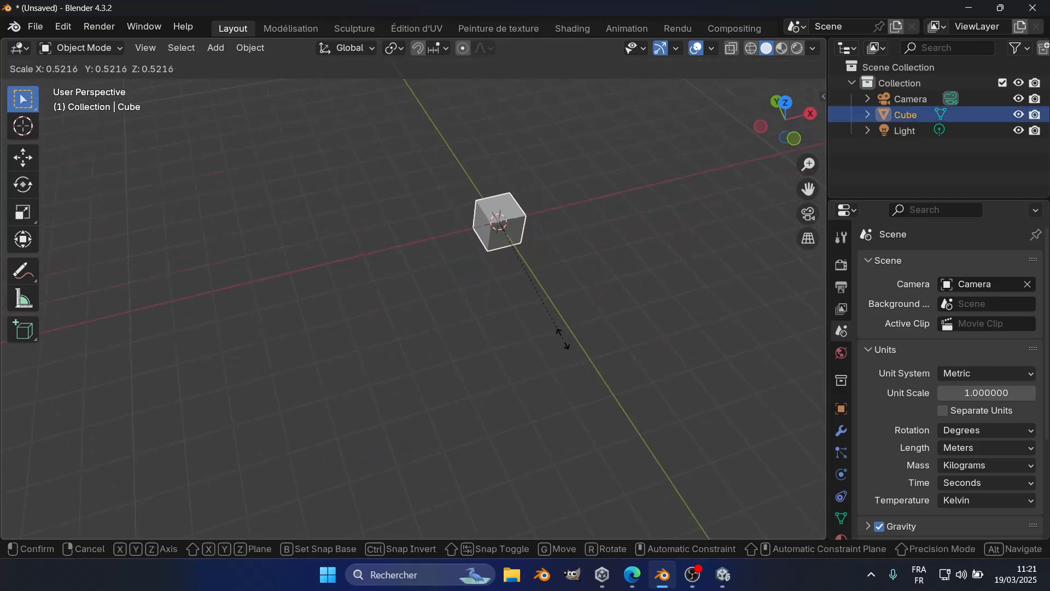
{"action": "left_click", "coordinate": [561, 345]}
Scale the cube down uniformly a second time, making it slightly more than half its current size
{"action": "scroll", "coordinate": [540, 325], "scroll_direction": "up", "scroll_amount": 3}
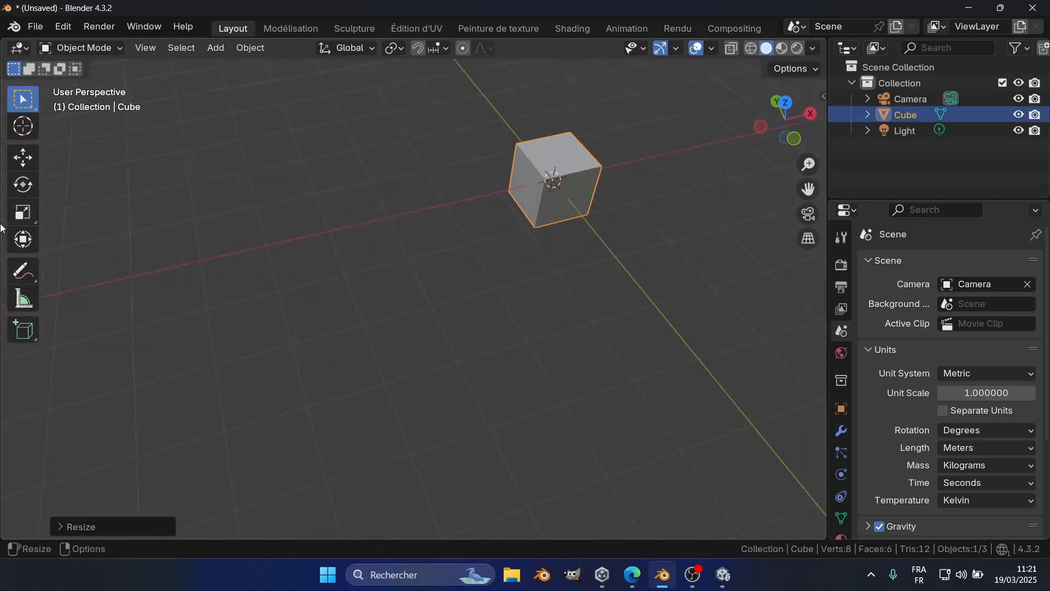
{"action": "middle_click_drag", "start_coordinate": [522, 309], "coordinate": [553, 353]}
{"action": "key", "text": "s"}
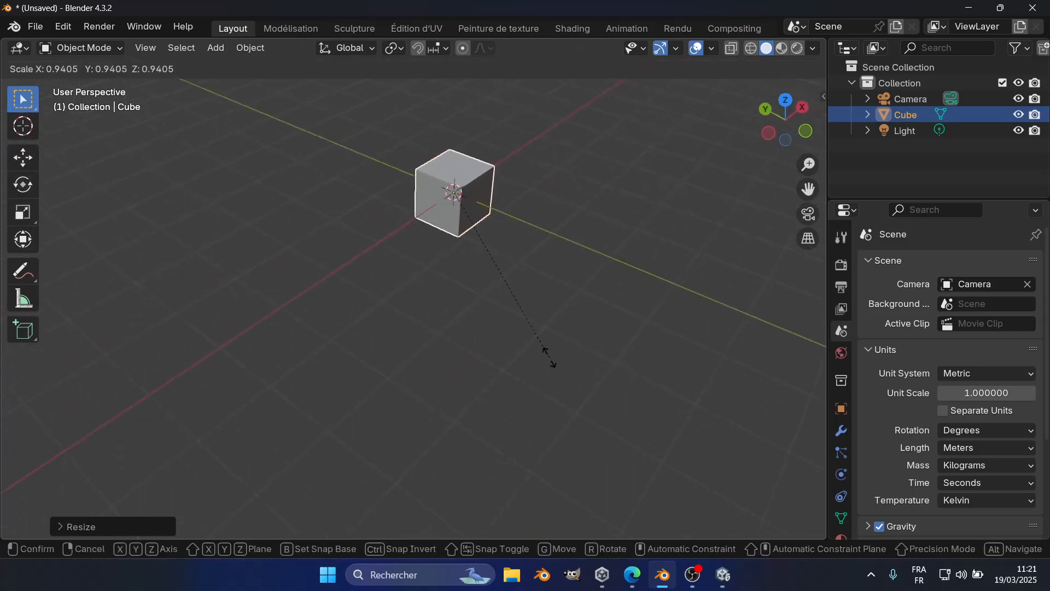
{"action": "left_click", "coordinate": [523, 298]}
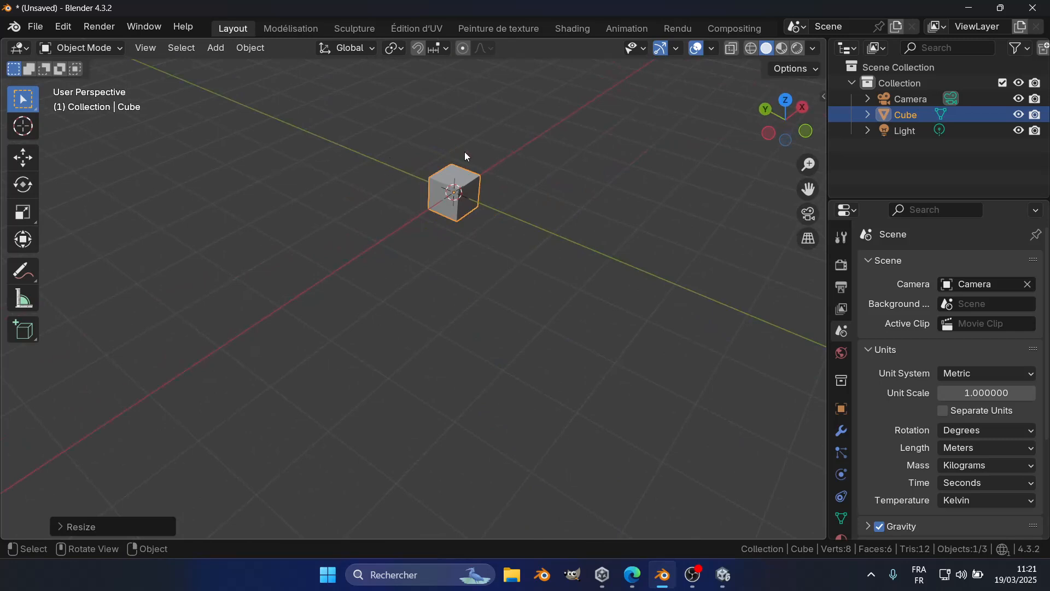
{"action": "scroll", "coordinate": [480, 235], "scroll_direction": "up", "scroll_amount": 2}
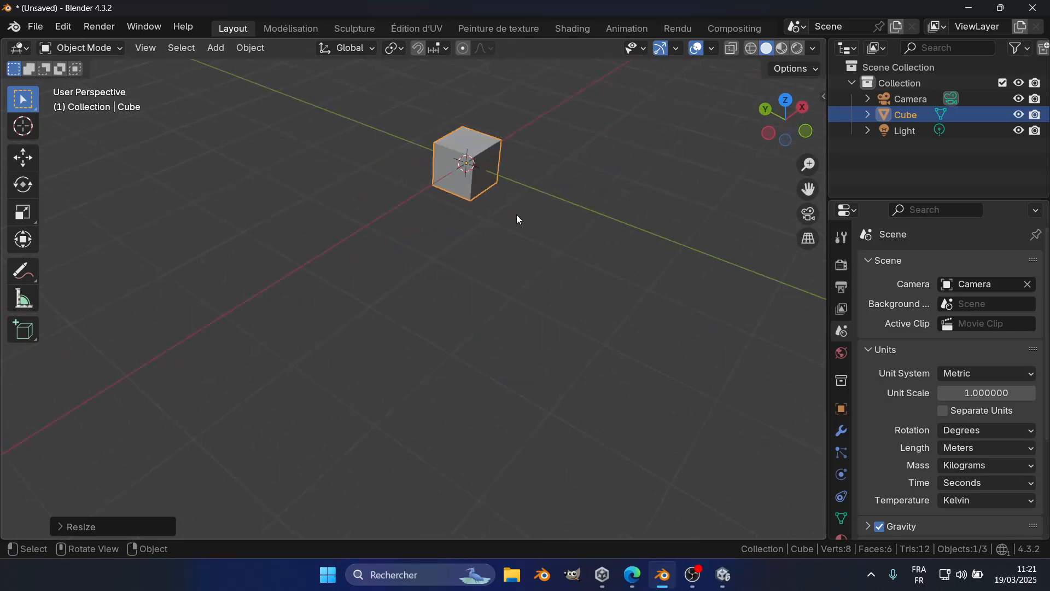
Clear the cube's scale back to its default and show its transform values in the sidebar
{"action": "key", "text": "alt+s"}
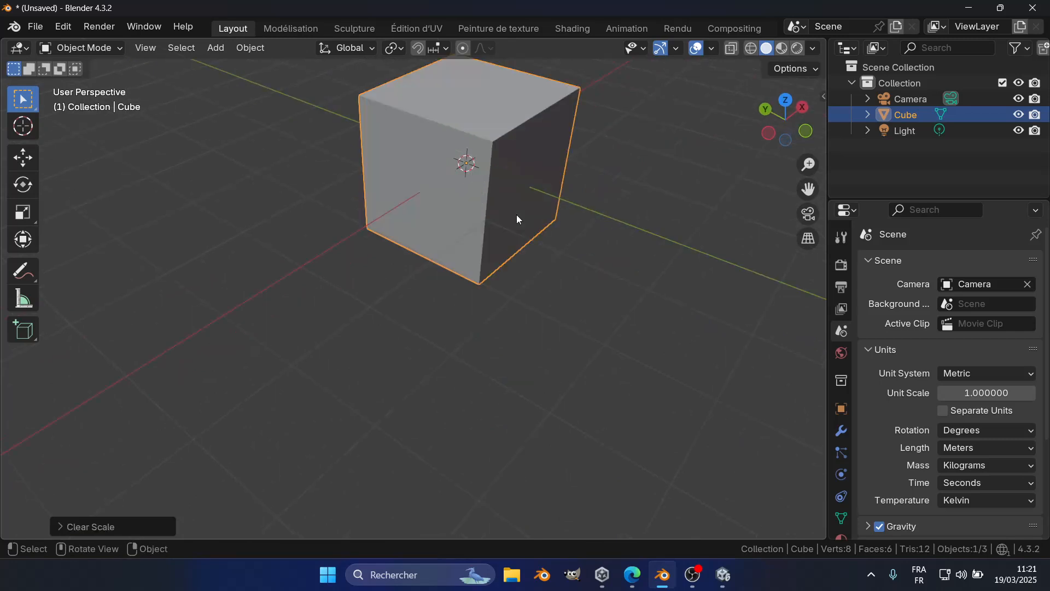
{"action": "scroll", "coordinate": [518, 217], "scroll_direction": "down", "scroll_amount": 3}
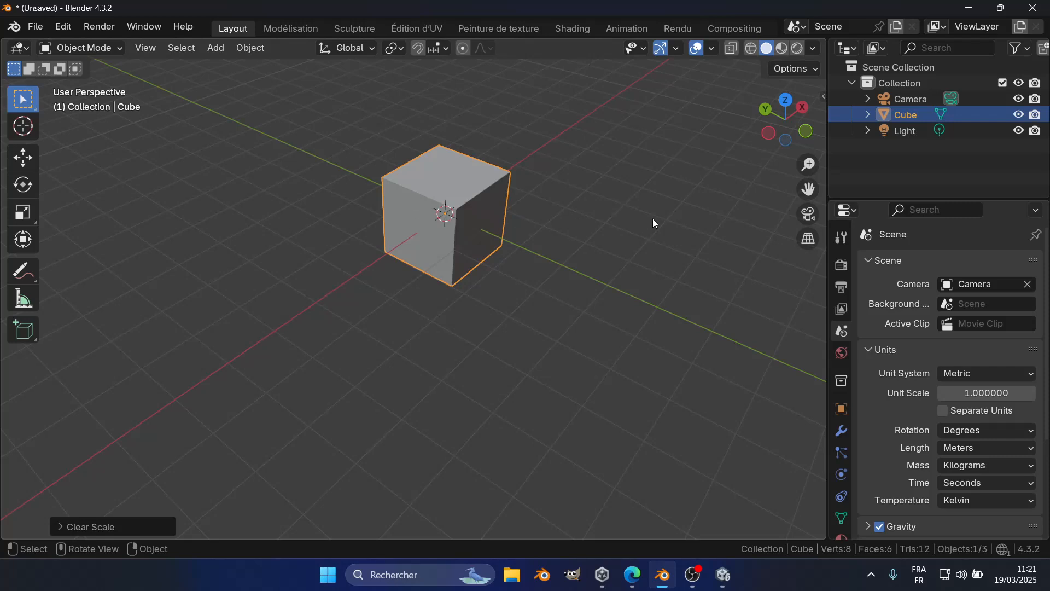
{"action": "key", "text": "n"}
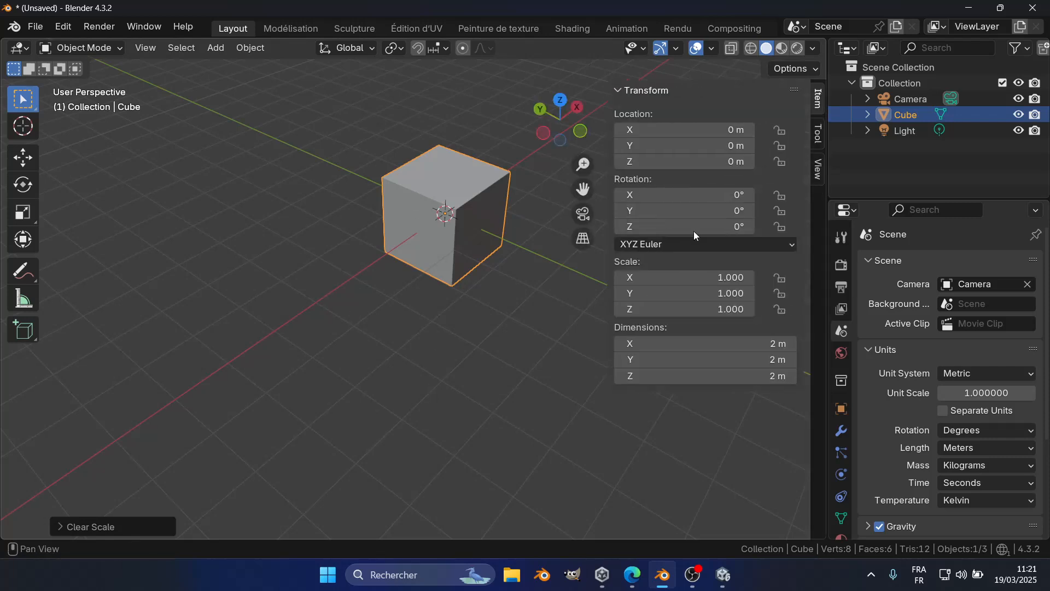
Scale the cube down uniformly to about 0.385 and clear its scale
{"action": "key", "text": "s"}
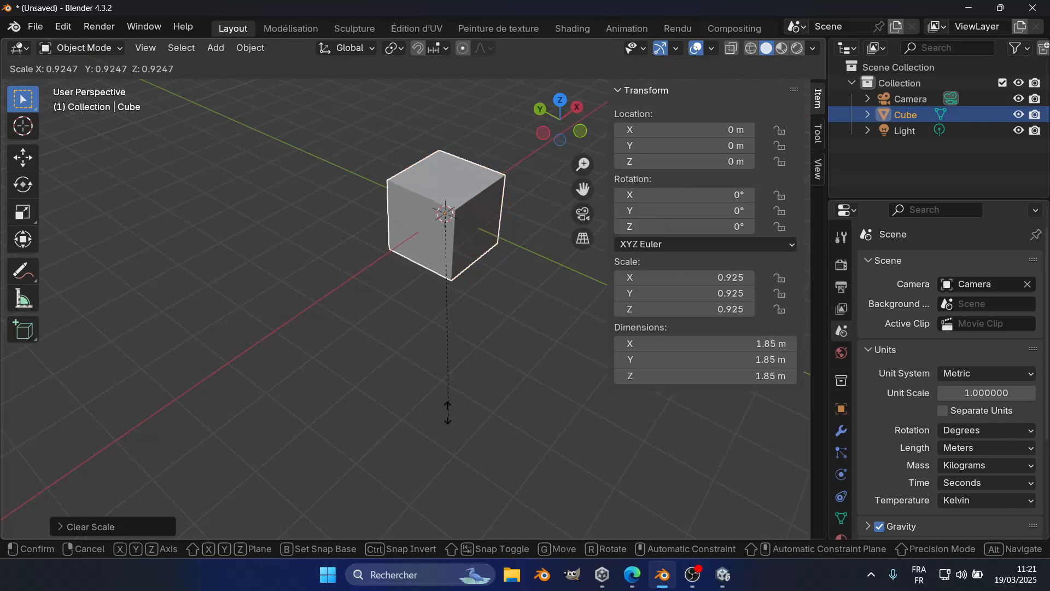
{"action": "left_click", "coordinate": [440, 298]}
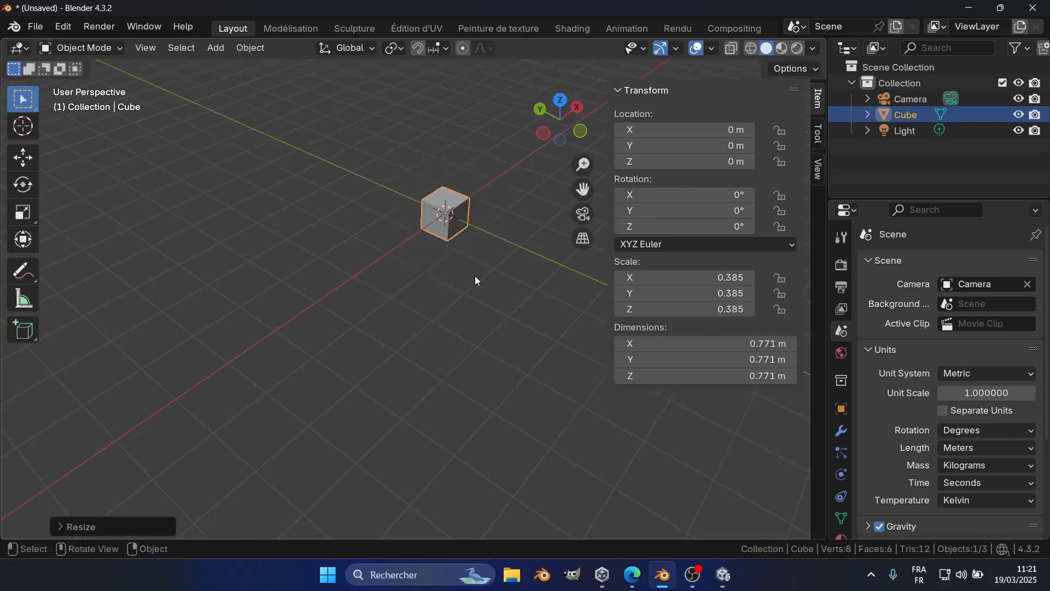
{"action": "key", "text": "alt+s"}
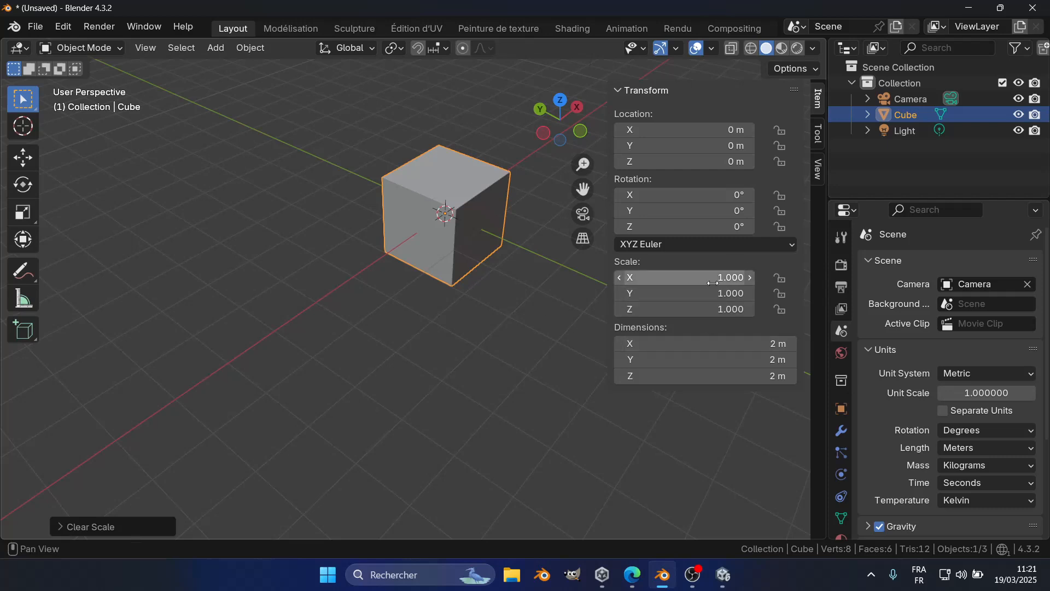
Rotate the cube freely by about 88° in the current view and clear its rotation
{"action": "key", "text": "r"}
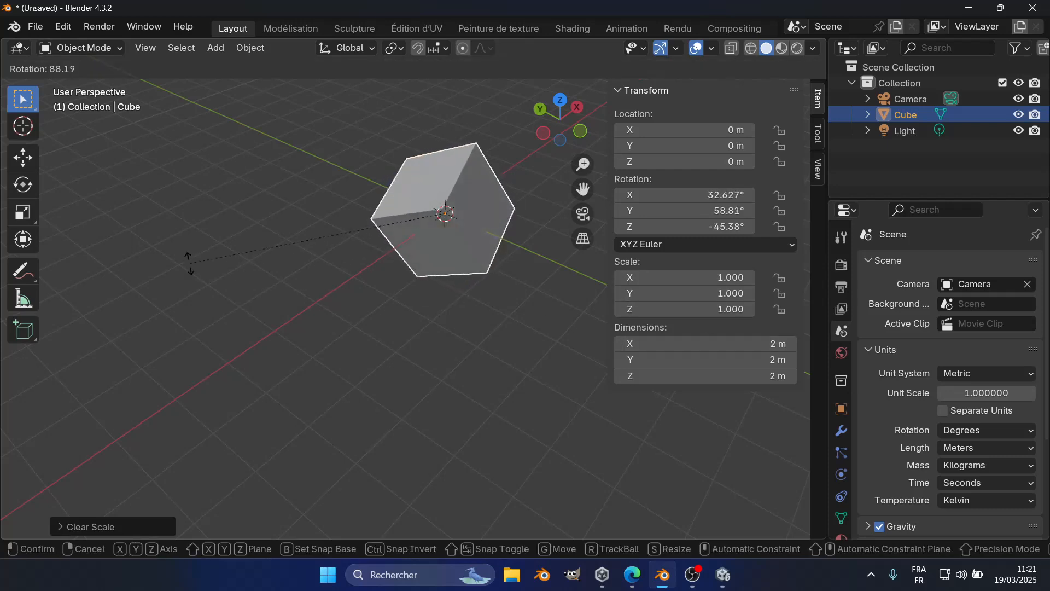
{"action": "left_click", "coordinate": [190, 263]}
{"action": "key", "text": "alt+r"}
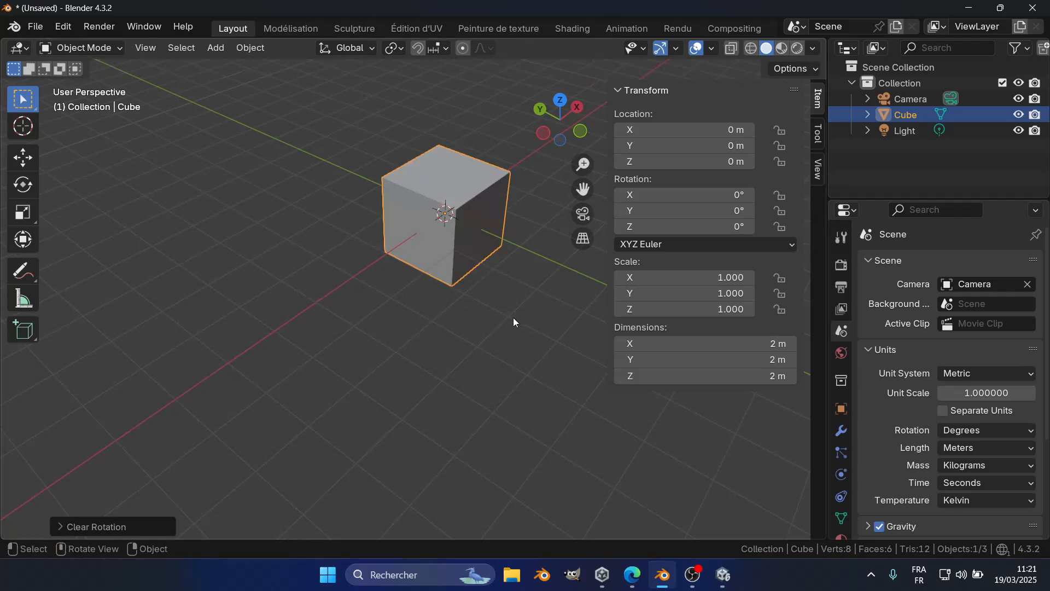
Move the cube freely to about X -3.6 m, Y 4.87 m, Z 0.42 m and clear its location
{"action": "key", "text": "g"}
{"action": "left_click", "coordinate": [249, 294]}
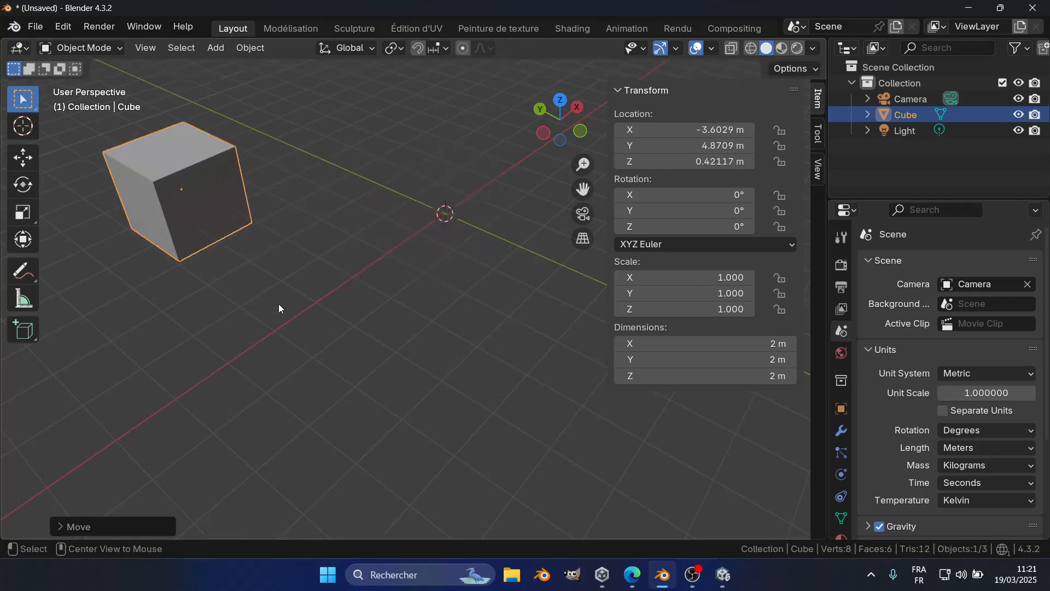
{"action": "key", "text": "alt+g"}
{"action": "middle_click_drag", "start_coordinate": [420, 351], "coordinate": [560, 366]}
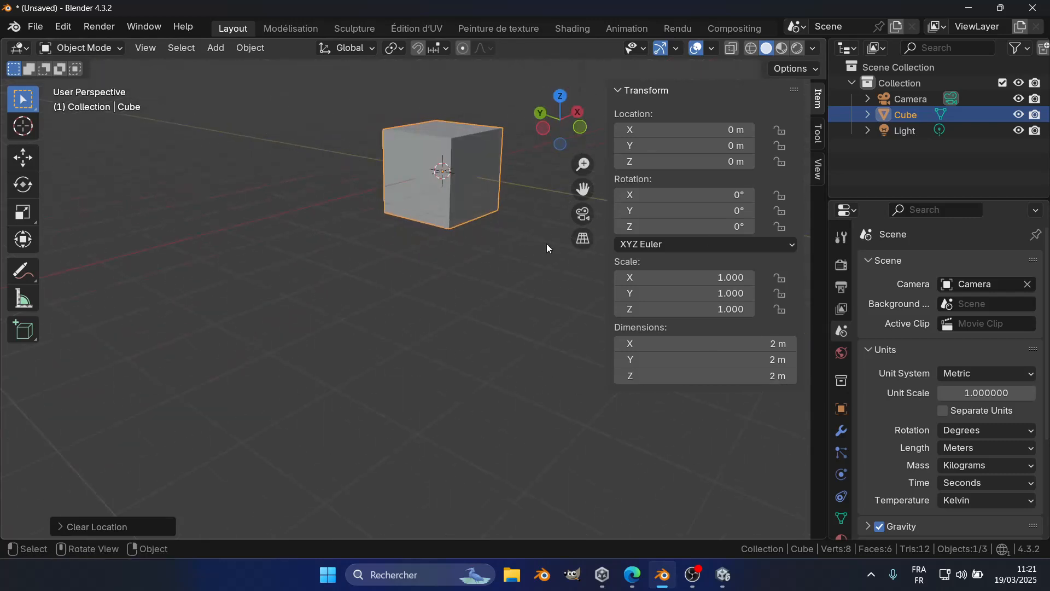
{"action": "middle_click_drag", "start_coordinate": [513, 309], "coordinate": [516, 363]}
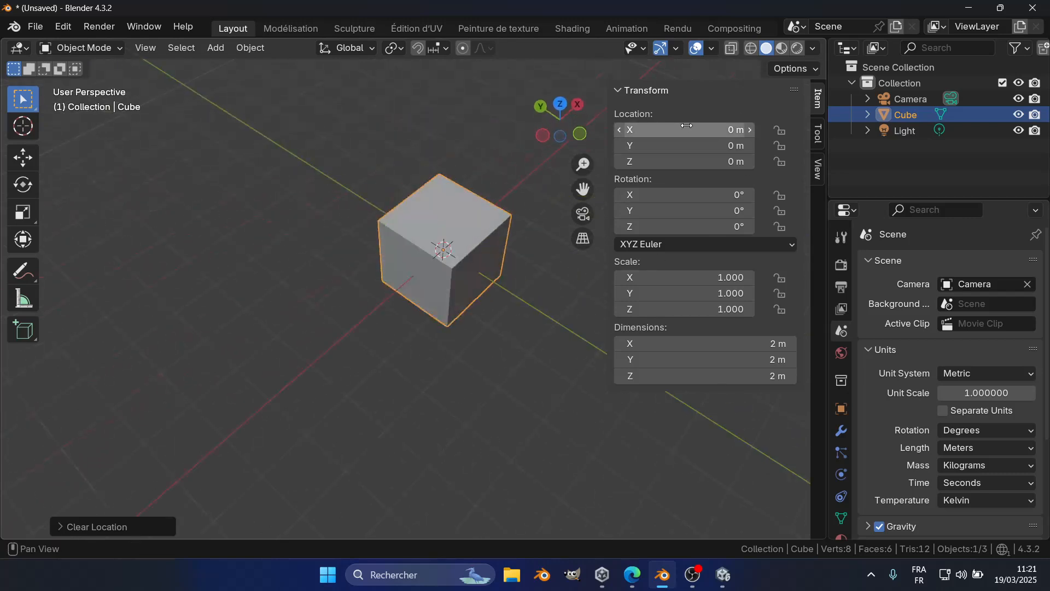
{"action": "left_click_drag", "start_coordinate": [687, 130], "coordinate": [687, 161]}
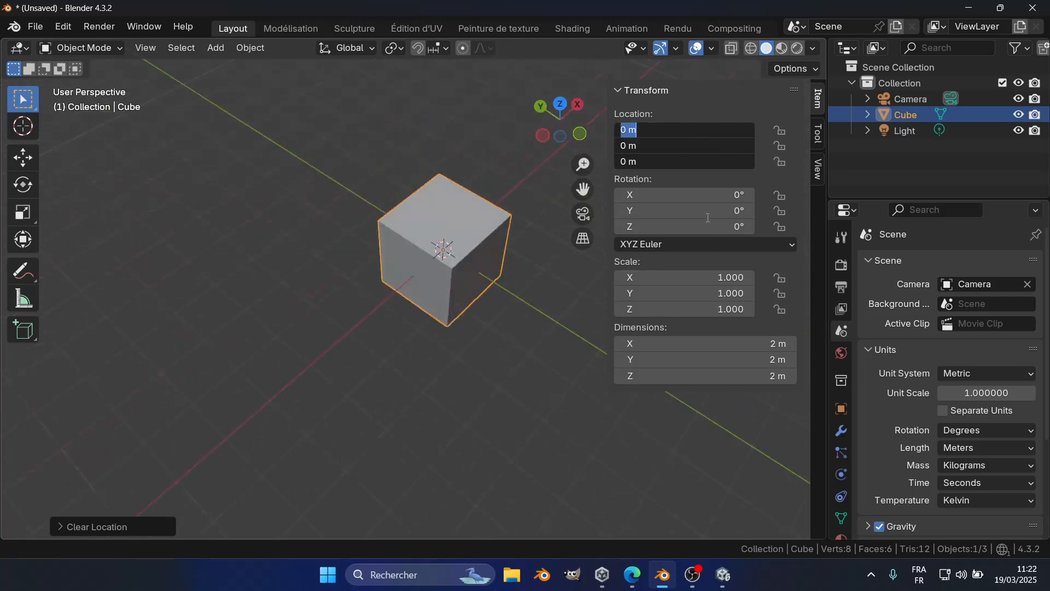
{"action": "left_click", "coordinate": [480, 473]}
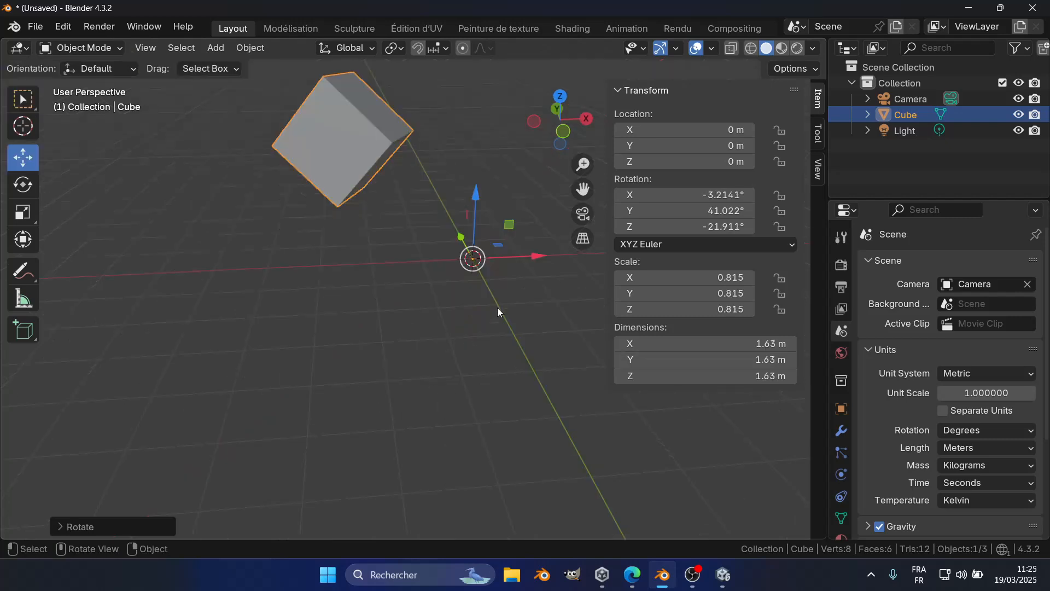
Set the cube's rotation to 0° on all three axes at once
{"action": "left_click_drag", "start_coordinate": [635, 195], "coordinate": [637, 226]}
{"action": "type", "text": "0"}
{"action": "key", "text": "Return"}
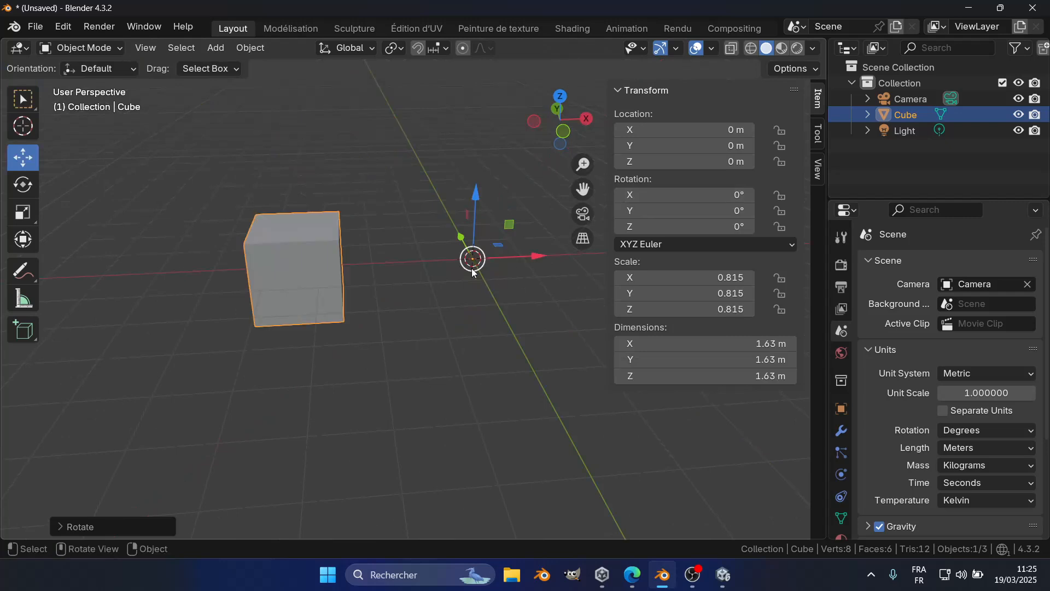
Try moving the cube slightly along the X axis and undo that move
{"action": "mouse_move", "coordinate": [540, 258]}
{"action": "left_mouse_down"}
{"action": "mouse_move", "coordinate": [453, 269]}
{"action": "mouse_move", "coordinate": [522, 261]}
{"action": "left_mouse_up"}
{"action": "key", "text": "ctrl+z"}
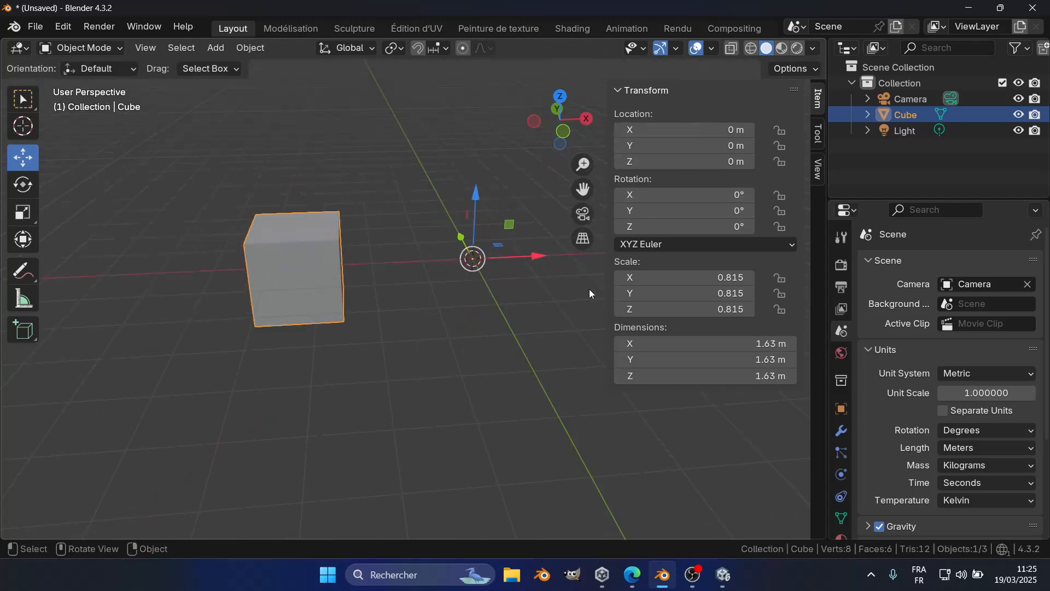
{"action": "middle_click_drag", "start_coordinate": [408, 352], "coordinate": [399, 319]}
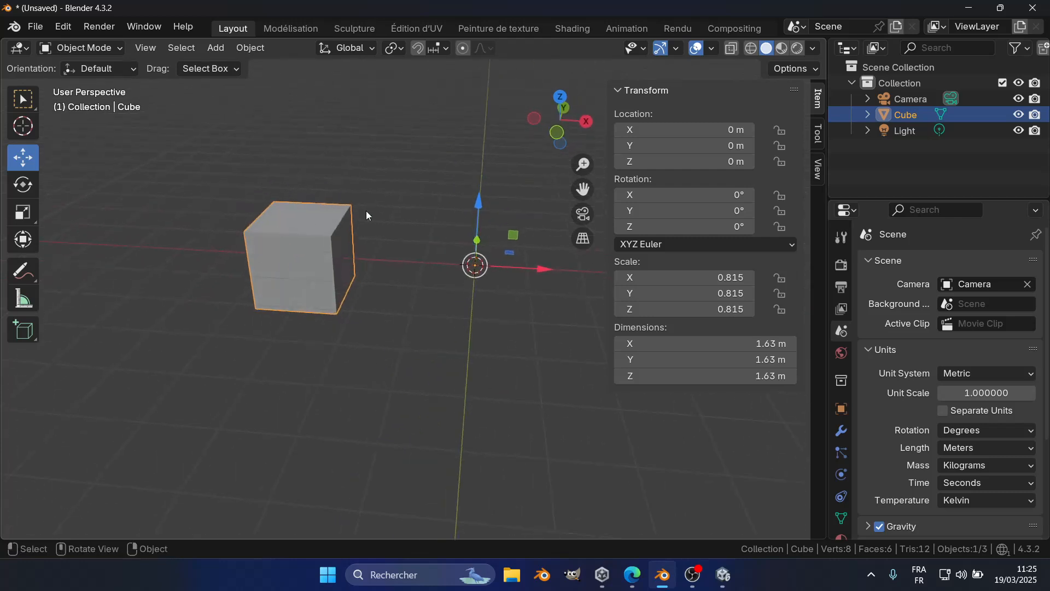
{"action": "mouse_move", "coordinate": [399, 285]}
{"action": "middle_mouse_down"}
{"action": "mouse_move", "coordinate": [422, 294]}
{"action": "mouse_move", "coordinate": [401, 274]}
{"action": "middle_mouse_up"}
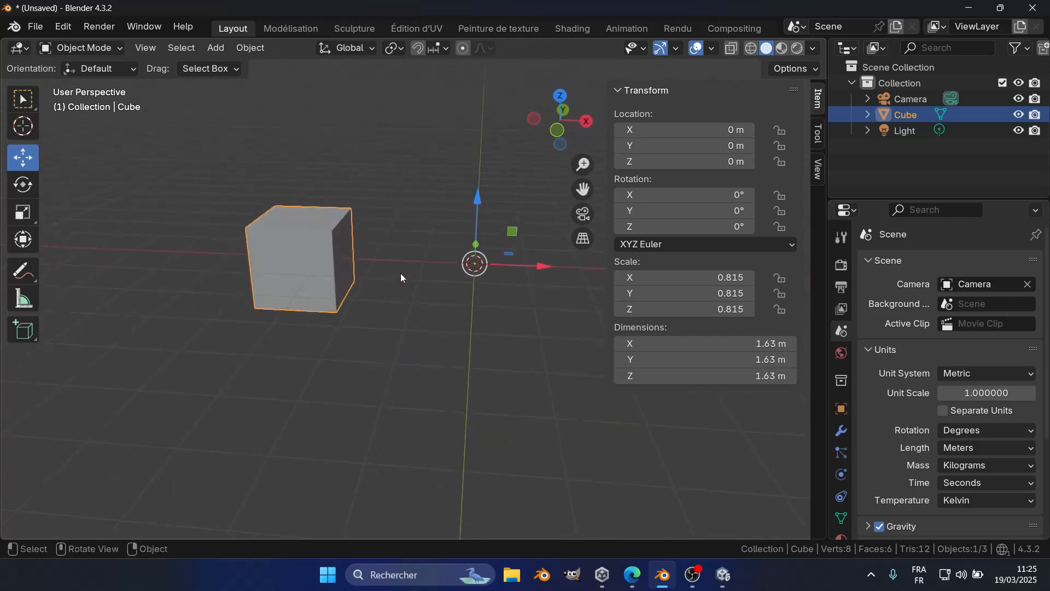
Add a cone at the world origin and move it along the X axis to about 3.88 m
{"action": "left_click", "coordinate": [505, 324]}
{"action": "middle_click_drag", "start_coordinate": [504, 325], "coordinate": [450, 368]}
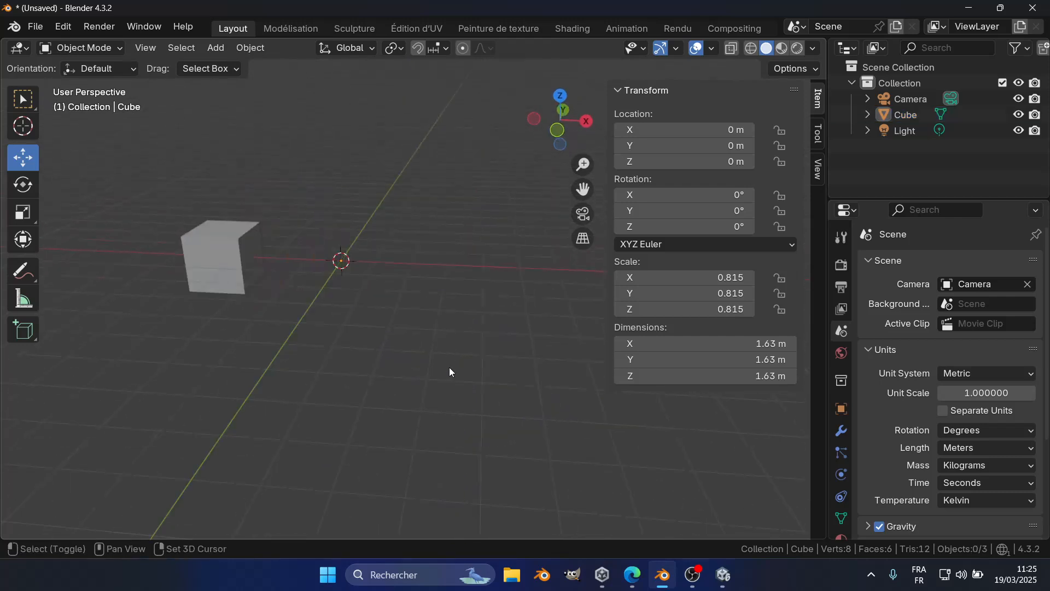
{"action": "key", "text": "shift+a"}
{"action": "mouse_move", "coordinate": [438, 250]}
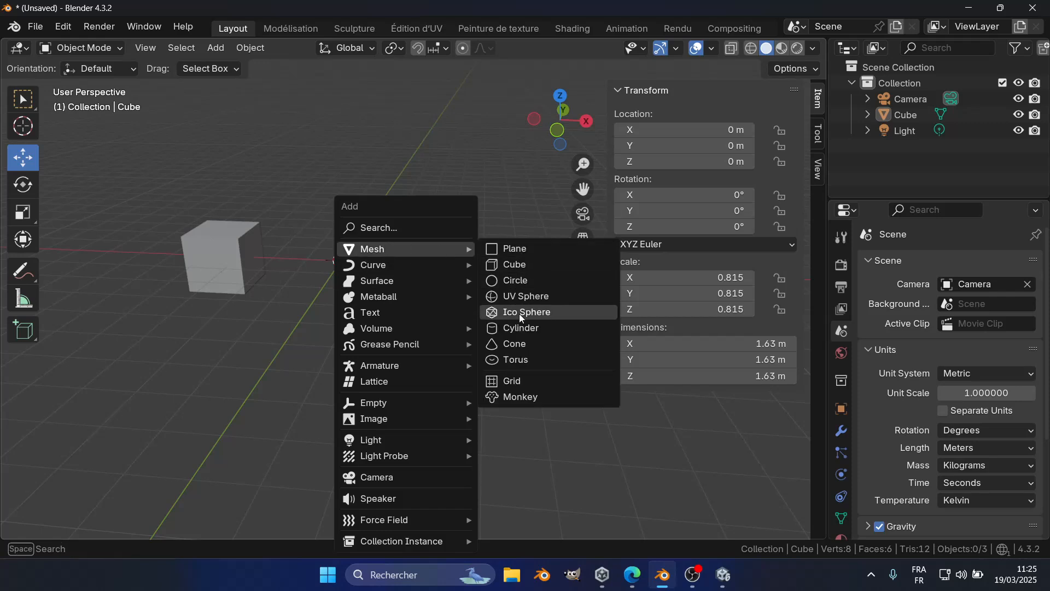
{"action": "left_click", "coordinate": [520, 345]}
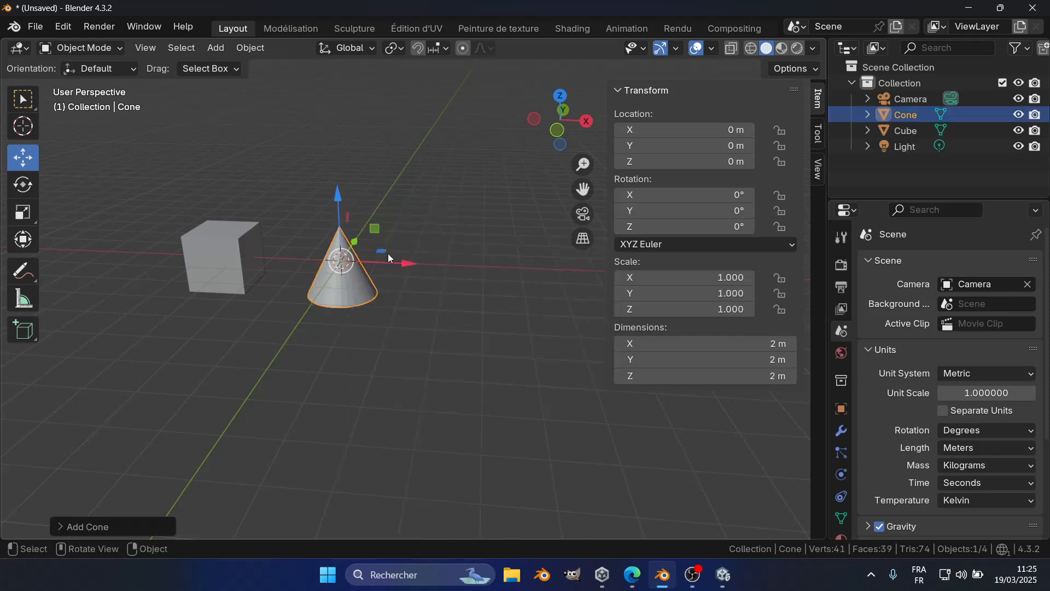
{"action": "left_click_drag", "start_coordinate": [405, 265], "coordinate": [546, 268]}
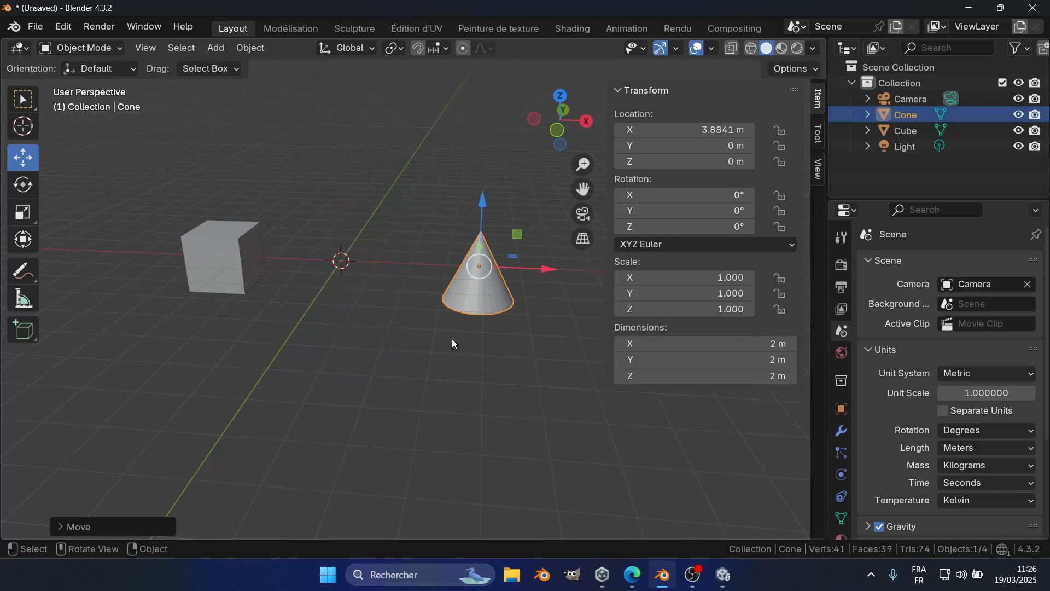
Add a UV sphere at the world origin, between the cube and the cone
{"action": "key", "text": "shift+a"}
{"action": "mouse_move", "coordinate": [352, 248]}
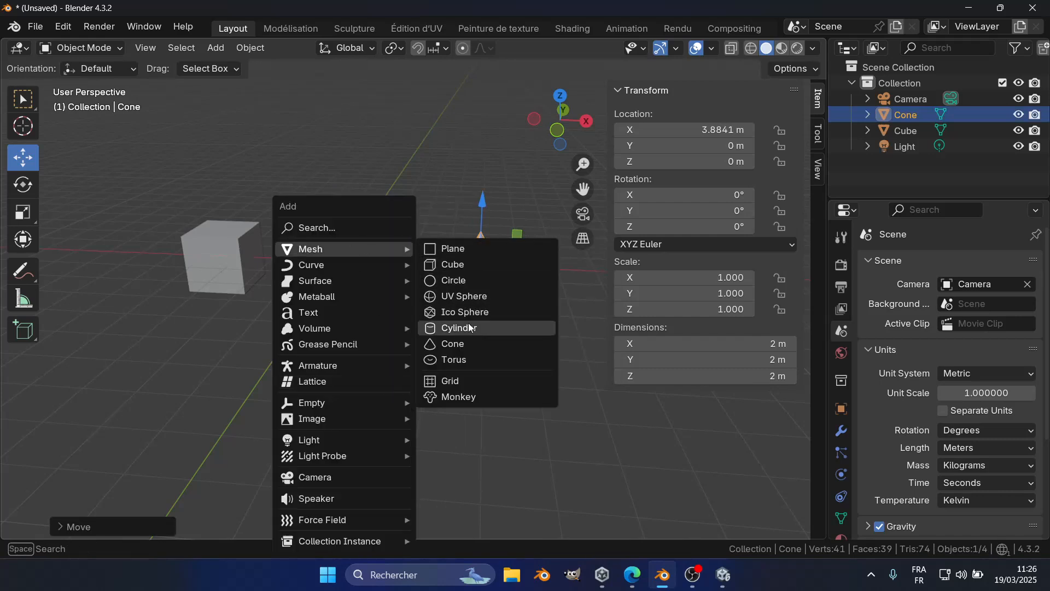
{"action": "left_click", "coordinate": [471, 297]}
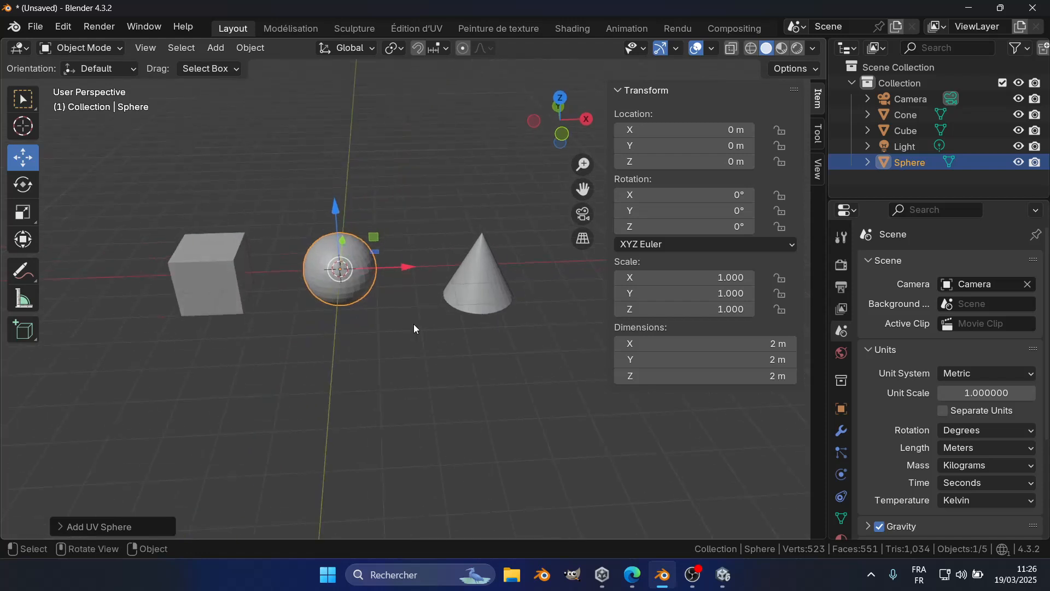
{"action": "scroll", "coordinate": [415, 326], "scroll_direction": "up", "scroll_amount": 1}
{"action": "middle_click_drag", "start_coordinate": [401, 306], "coordinate": [416, 240], "text": "shift"}
Move the cube away from the sphere along the X axis, to an X location of about -3.17 m
{"action": "left_click", "coordinate": [438, 332]}
{"action": "scroll", "coordinate": [438, 331], "scroll_direction": "down", "scroll_amount": 1}
{"action": "scroll", "coordinate": [438, 331], "scroll_direction": "down", "scroll_amount": 1}
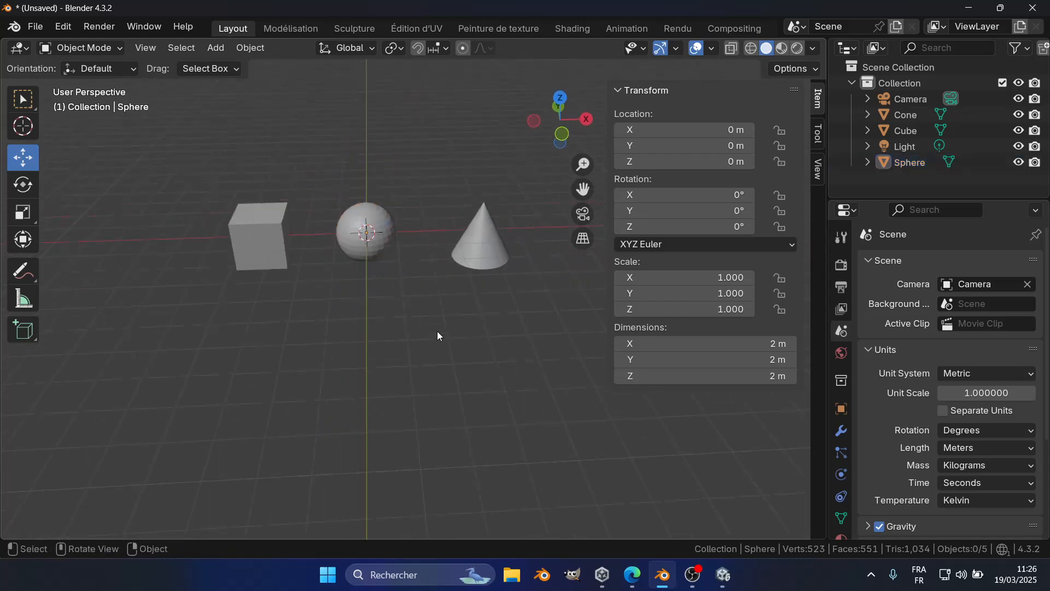
{"action": "left_click", "coordinate": [270, 214]}
{"action": "left_click_drag", "start_coordinate": [428, 232], "coordinate": [264, 257]}
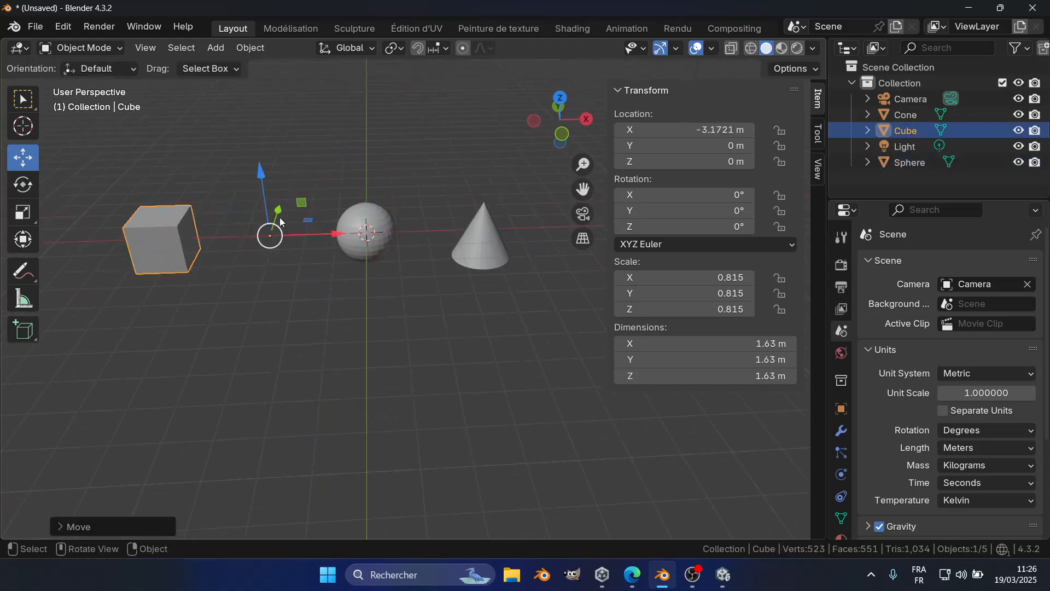
Select the cone, the sphere and the cube together, with the cube last as the active object
{"action": "left_click", "coordinate": [508, 233]}
{"action": "left_click", "coordinate": [392, 241], "text": "shift"}
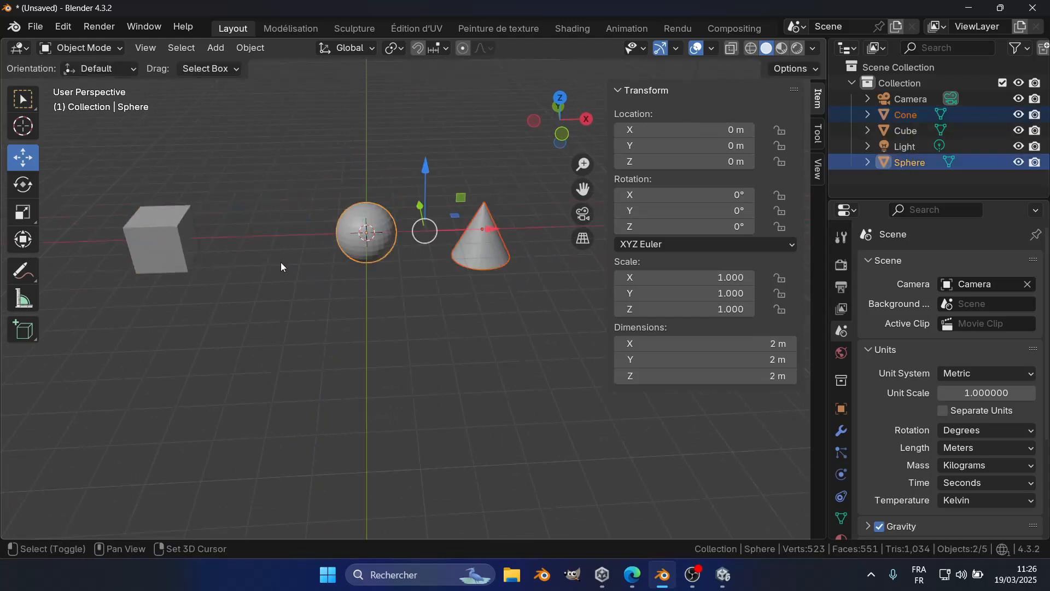
{"action": "left_click", "coordinate": [175, 233], "text": "shift"}
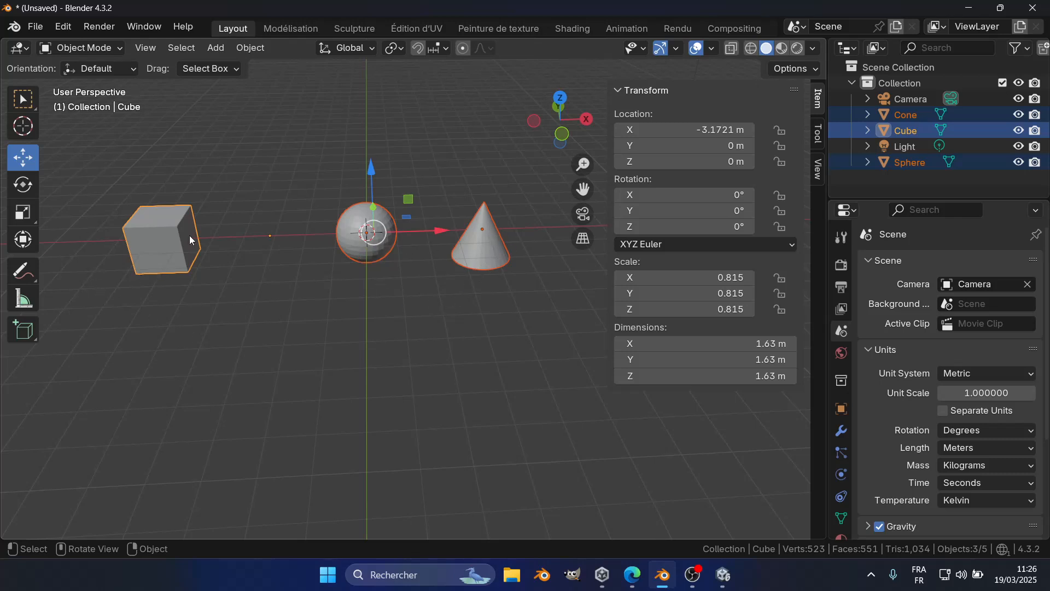
{"action": "middle_click_drag", "start_coordinate": [182, 232], "coordinate": [369, 336]}
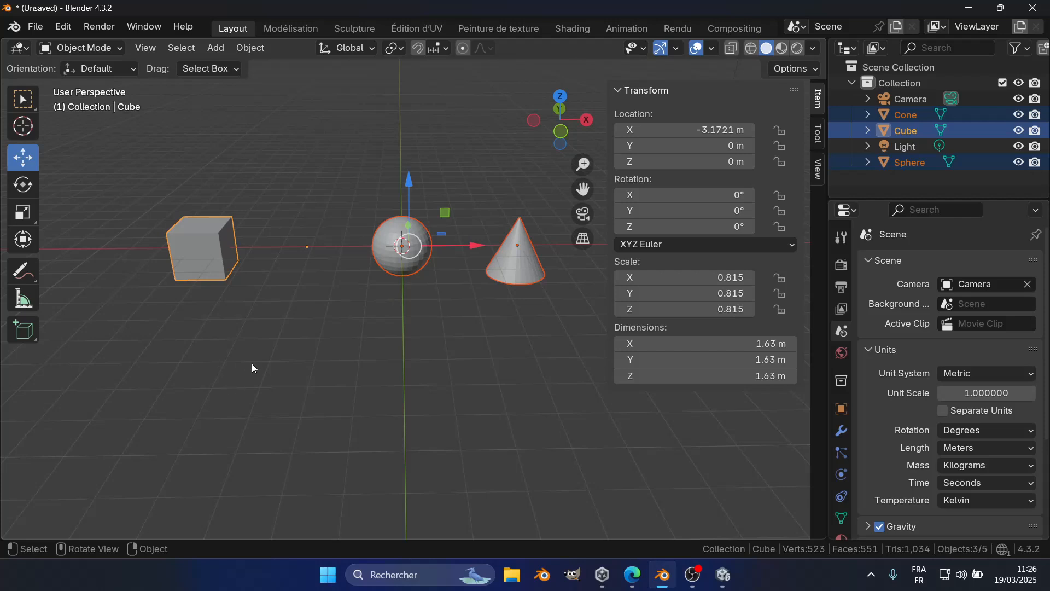
Replace the selection with only the sphere and the cube, keeping the cube as the active object
{"action": "left_click", "coordinate": [323, 302]}
{"action": "left_click", "coordinate": [205, 260]}
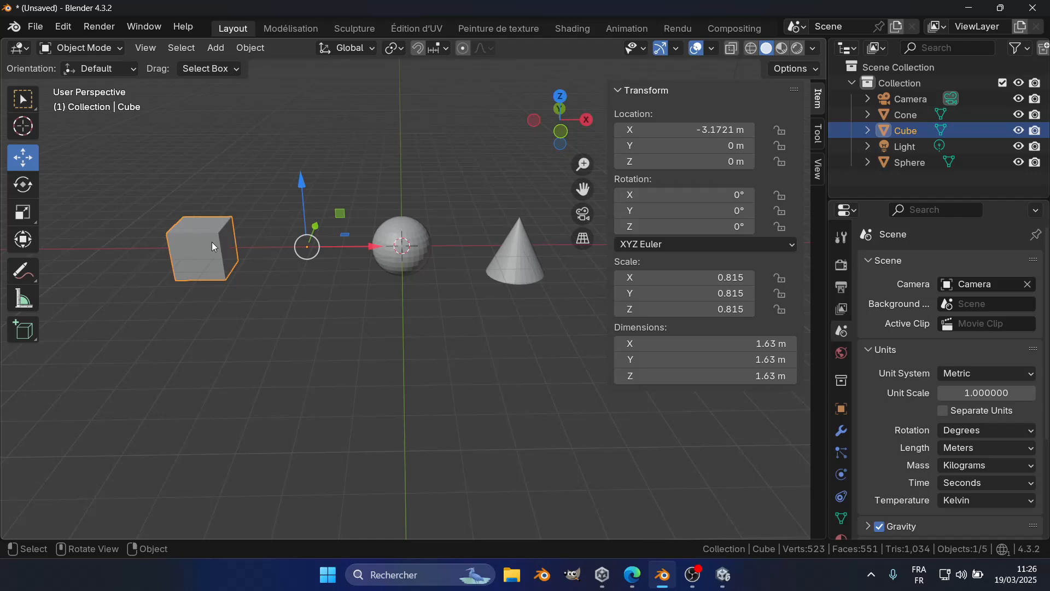
{"action": "left_click", "coordinate": [408, 258]}
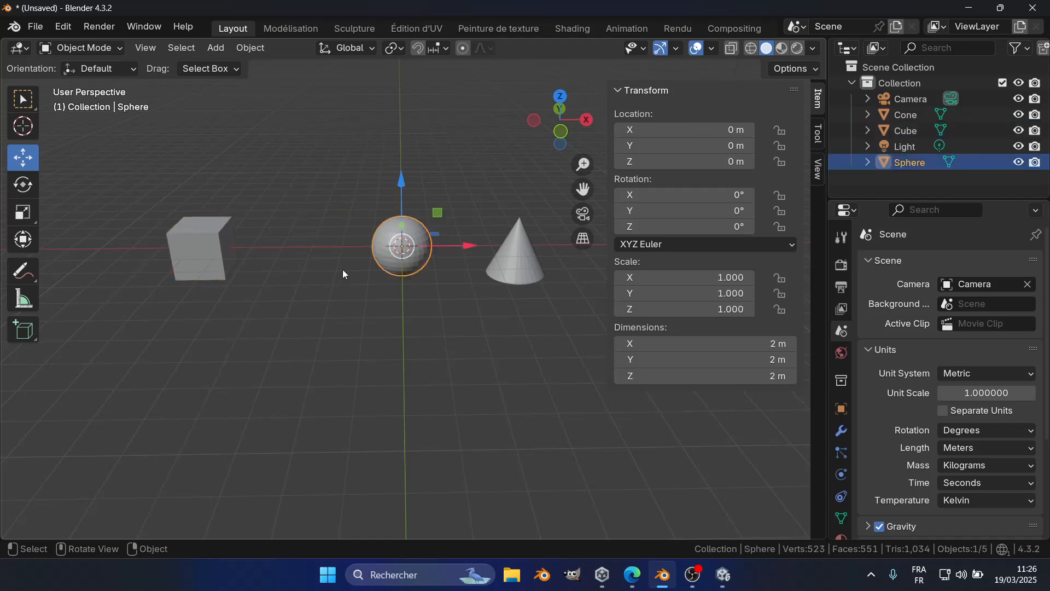
{"action": "left_click", "coordinate": [197, 253], "text": "shift"}
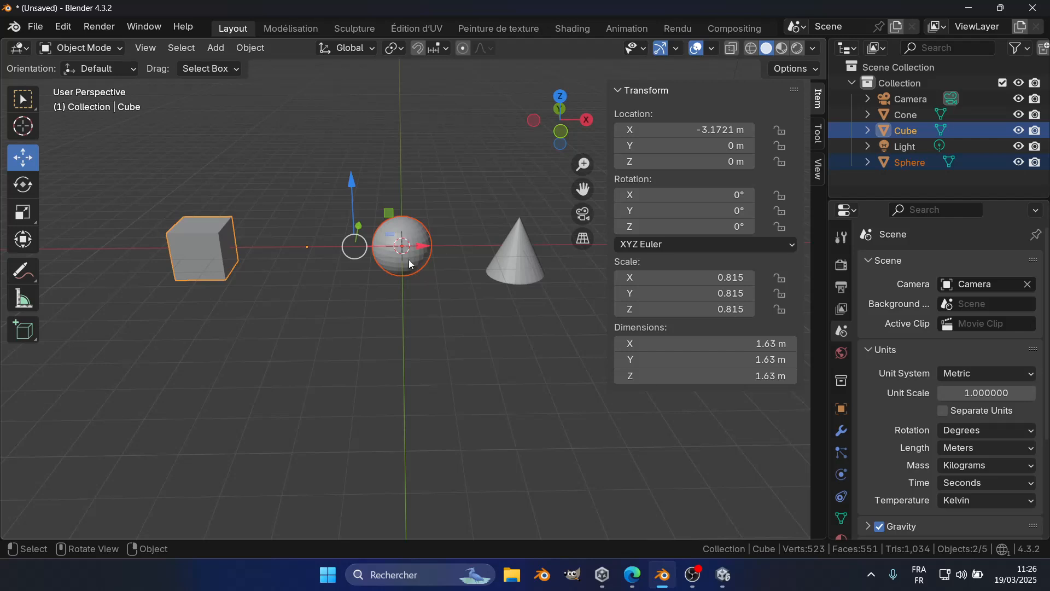
Select the cube offset from the world origin along the X axis and examine its transform values
{"action": "scroll", "coordinate": [409, 259], "scroll_direction": "up", "scroll_amount": 2}
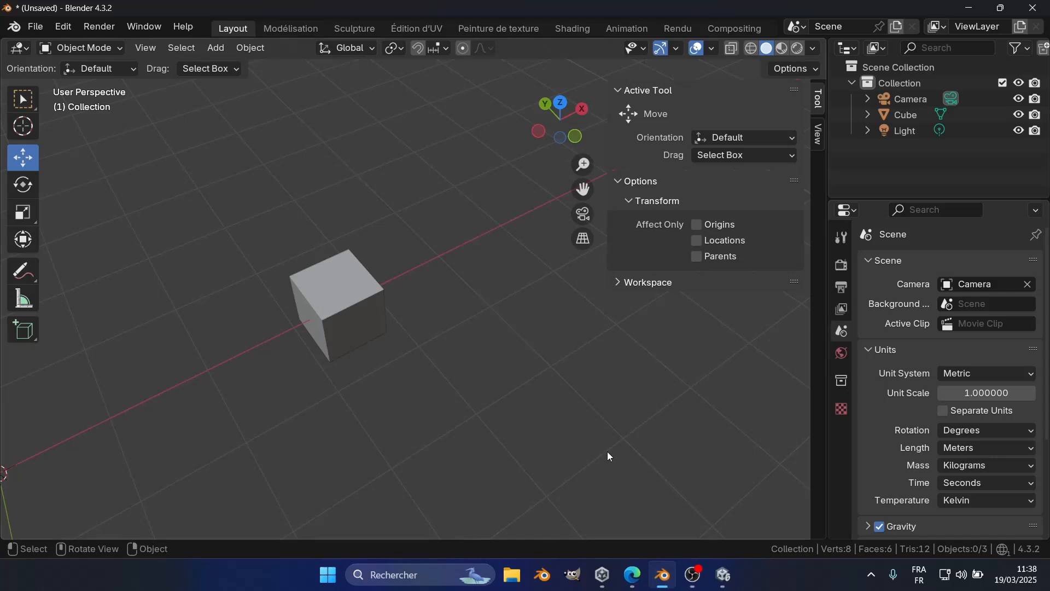
{"action": "mouse_move", "coordinate": [607, 451]}
{"action": "middle_mouse_down"}
{"action": "mouse_move", "coordinate": [566, 431]}
{"action": "mouse_move", "coordinate": [605, 447]}
{"action": "middle_mouse_up"}
{"action": "left_click", "coordinate": [354, 305]}
{"action": "scroll", "coordinate": [352, 370], "scroll_direction": "down", "scroll_amount": 6}
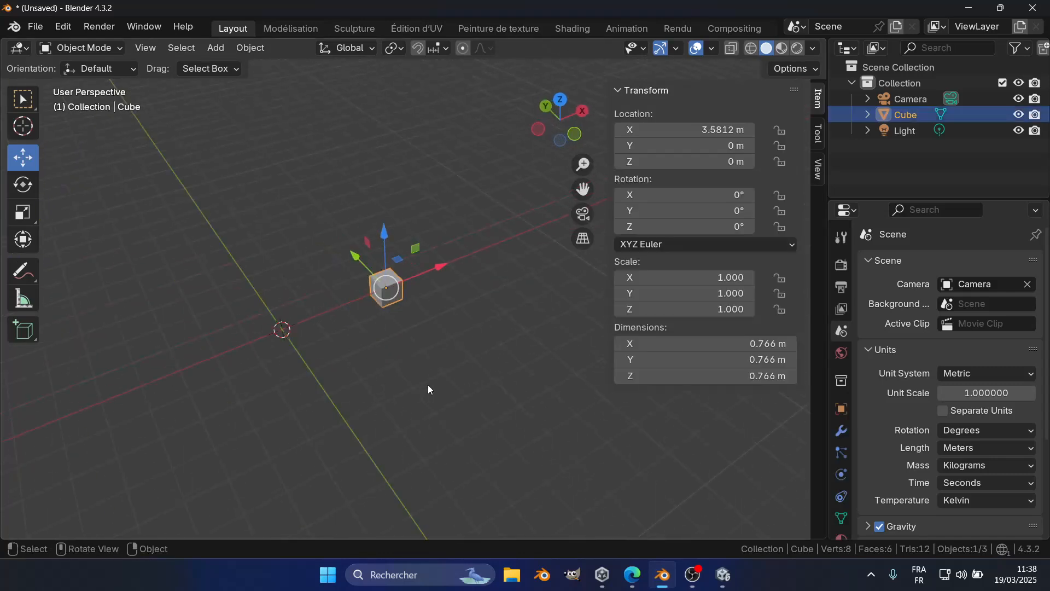
{"action": "mouse_move", "coordinate": [408, 373]}
{"action": "middle_mouse_down"}
{"action": "mouse_move", "coordinate": [335, 394]}
{"action": "mouse_move", "coordinate": [558, 403]}
{"action": "mouse_move", "coordinate": [441, 412]}
{"action": "mouse_move", "coordinate": [507, 392]}
{"action": "mouse_move", "coordinate": [198, 393]}
{"action": "mouse_move", "coordinate": [326, 352]}
{"action": "mouse_move", "coordinate": [362, 395]}
{"action": "mouse_move", "coordinate": [375, 369]}
{"action": "mouse_move", "coordinate": [416, 392]}
{"action": "middle_mouse_up"}
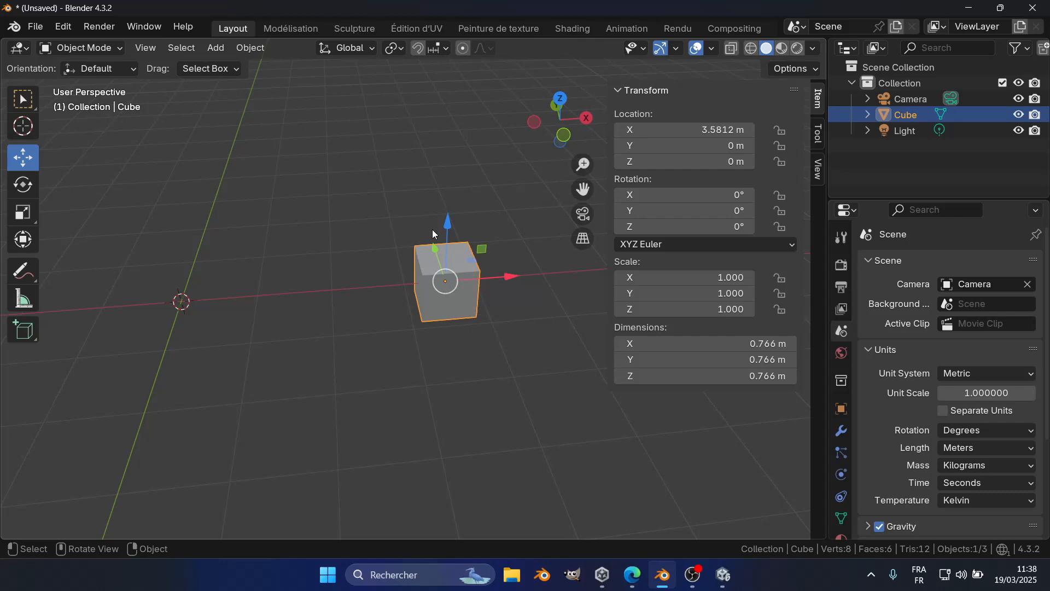
{"action": "middle_click_drag", "start_coordinate": [303, 304], "coordinate": [408, 378]}
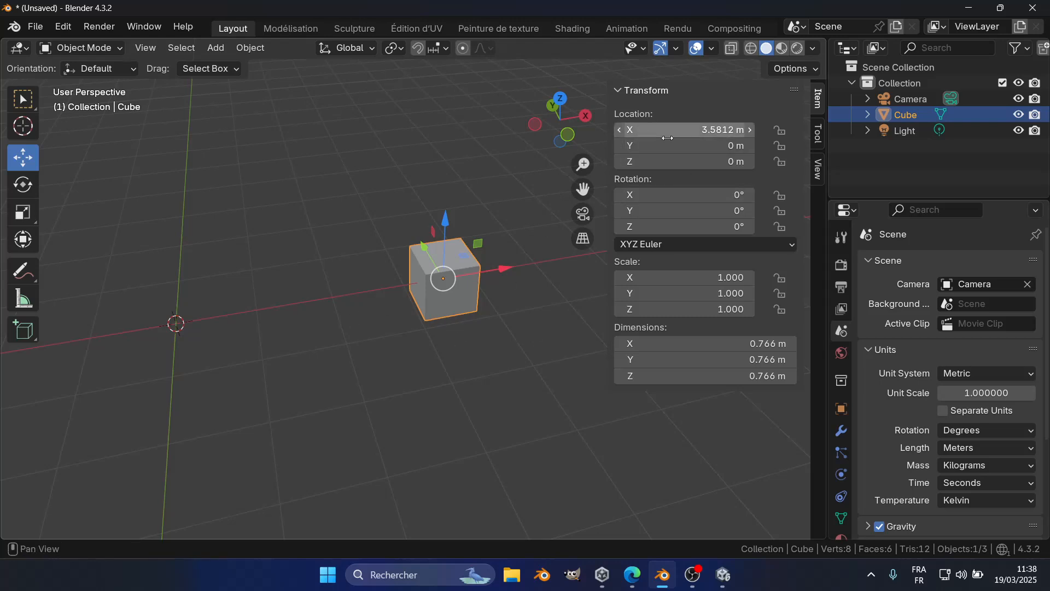
Apply the location transform of the cube offset along the X axis
{"action": "middle_click_drag", "start_coordinate": [458, 340], "coordinate": [459, 319]}
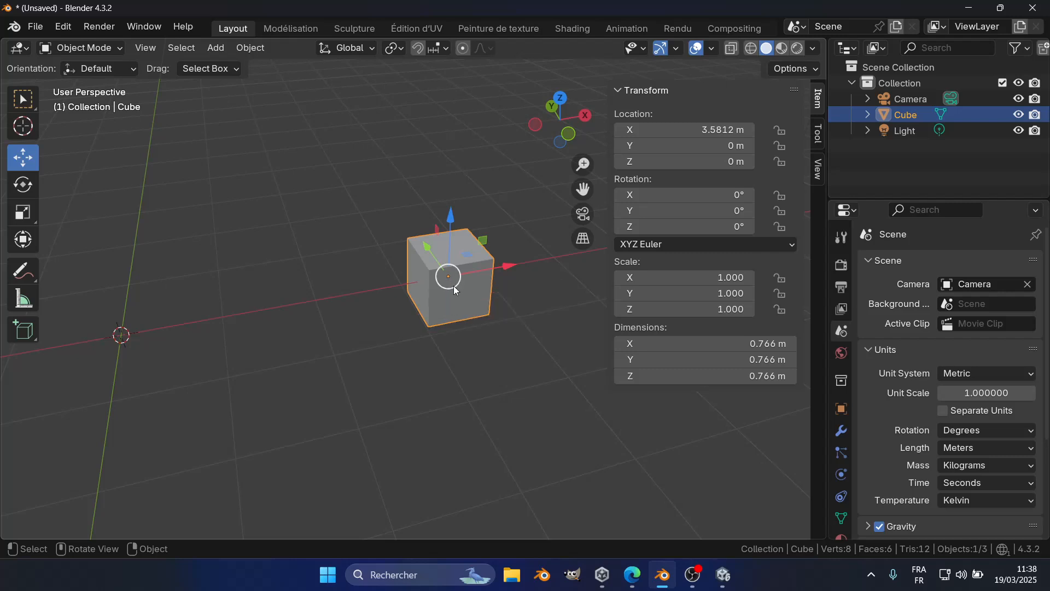
{"action": "middle_click_drag", "start_coordinate": [455, 288], "coordinate": [373, 310]}
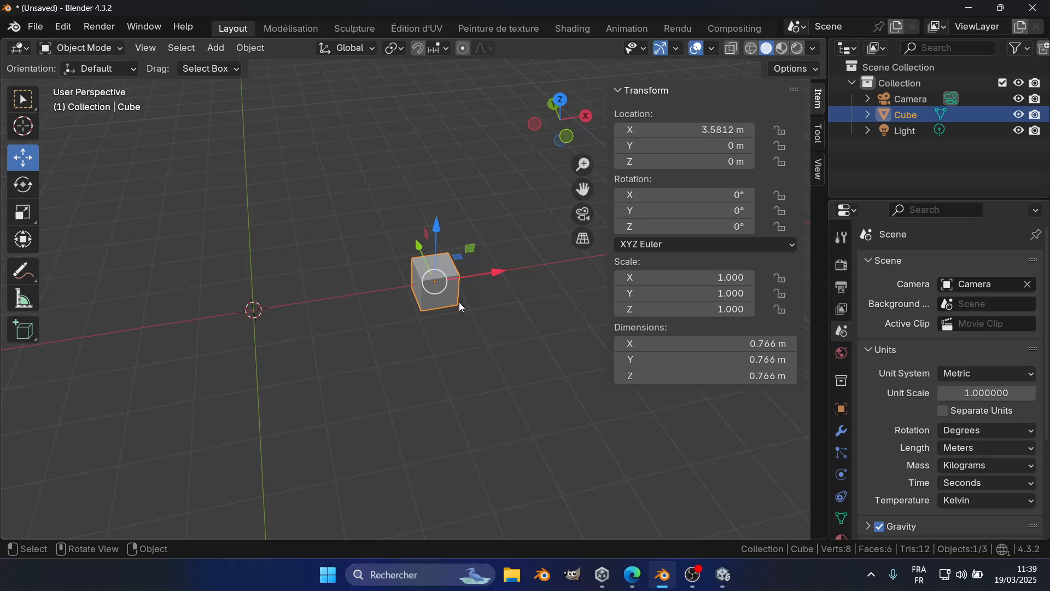
{"action": "key", "text": "ctrl+a"}
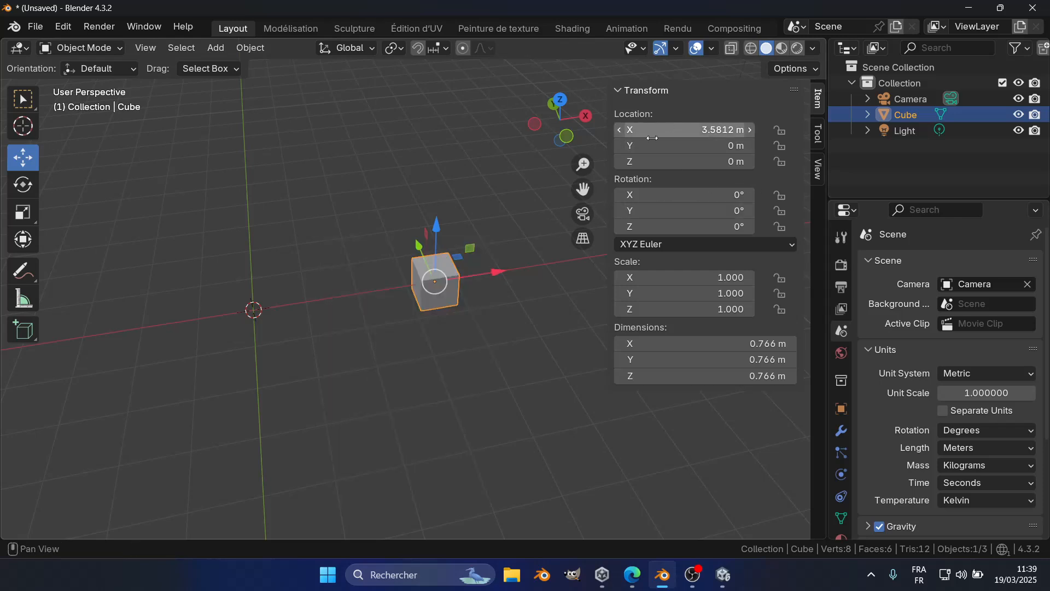
{"action": "key", "text": "ctrl+a"}
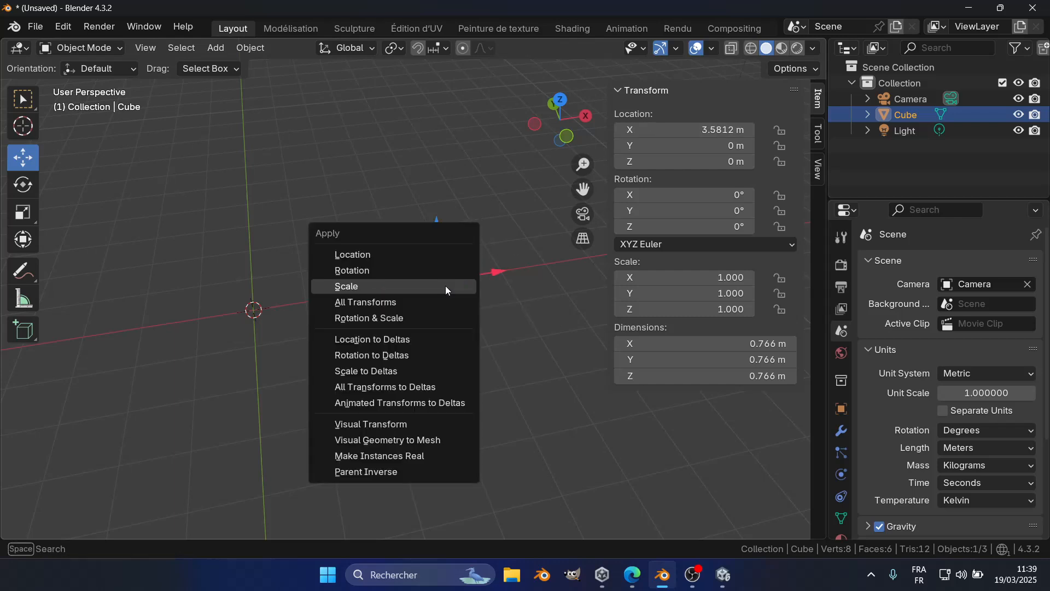
{"action": "left_click", "coordinate": [359, 256]}
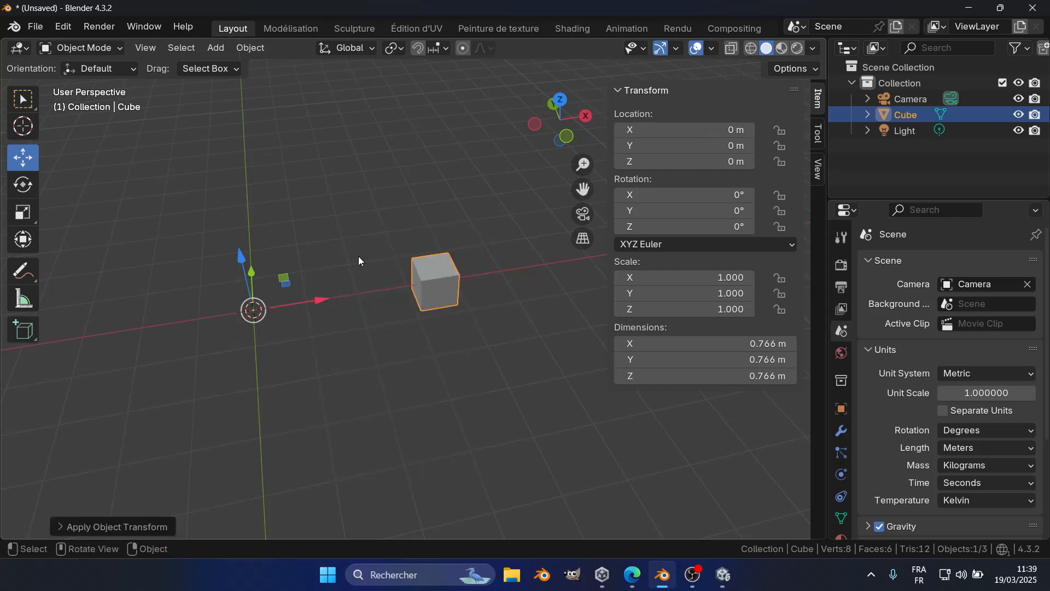
Move the cube, with its origin at the world centre, along the X axis to an X location of about 0.7 m
{"action": "scroll", "coordinate": [235, 309], "scroll_direction": "up", "scroll_amount": 1}
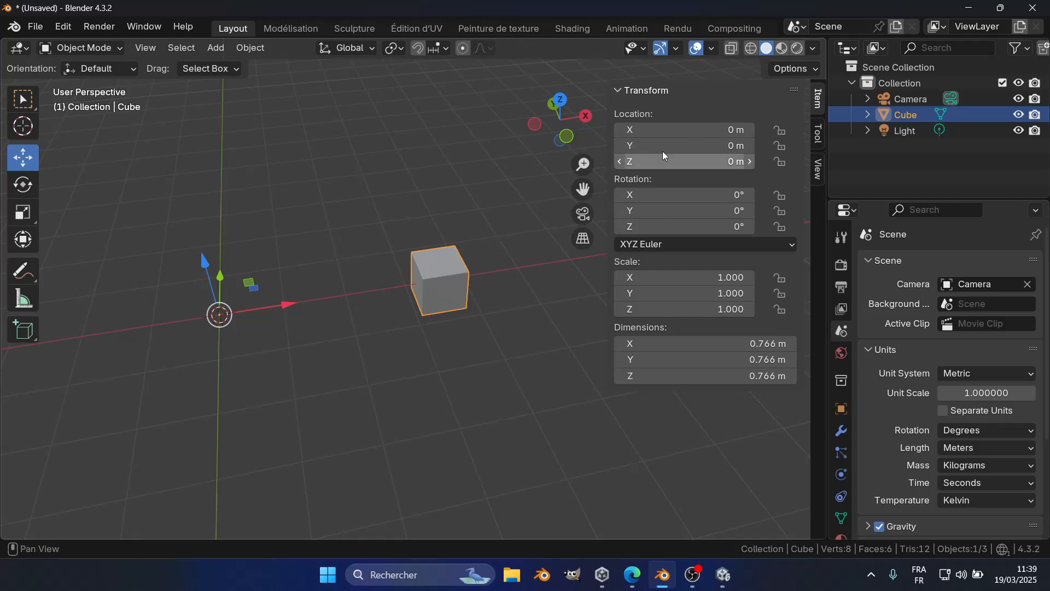
{"action": "left_click_drag", "start_coordinate": [676, 132], "coordinate": [683, 162]}
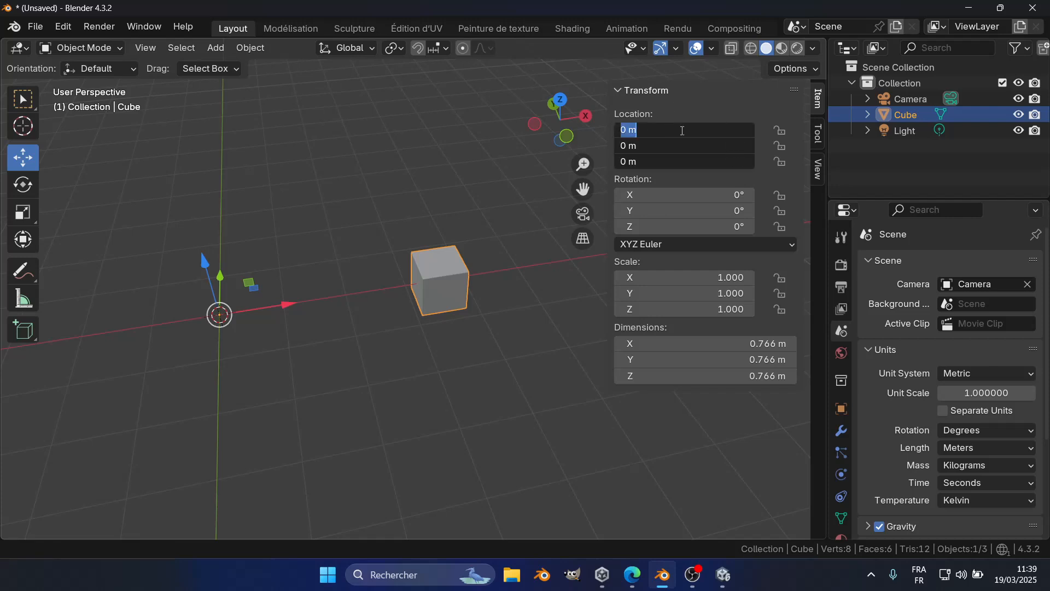
{"action": "key", "text": "Return"}
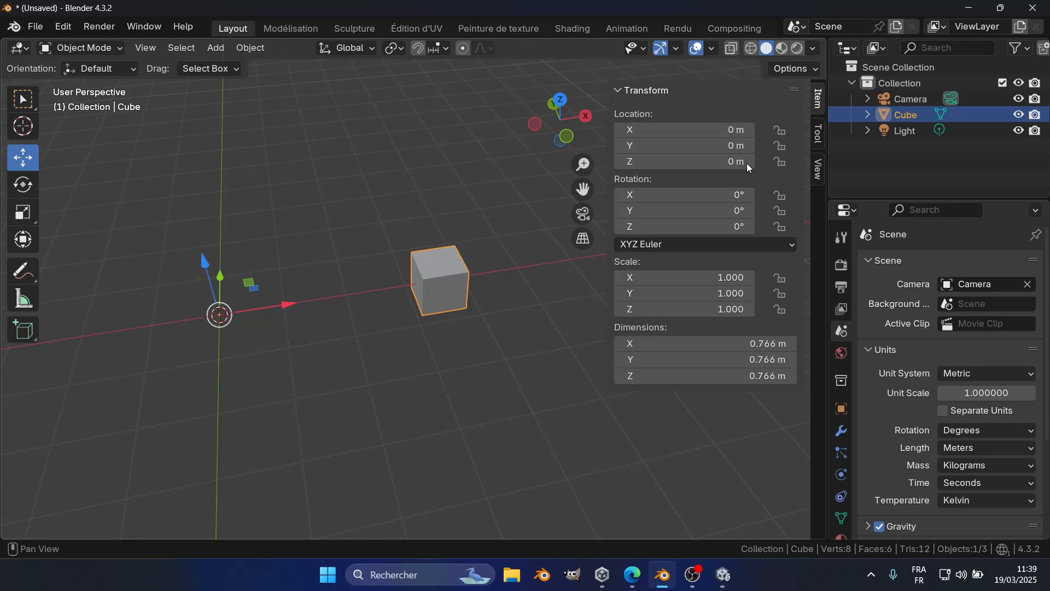
{"action": "middle_click_drag", "start_coordinate": [336, 361], "coordinate": [353, 314]}
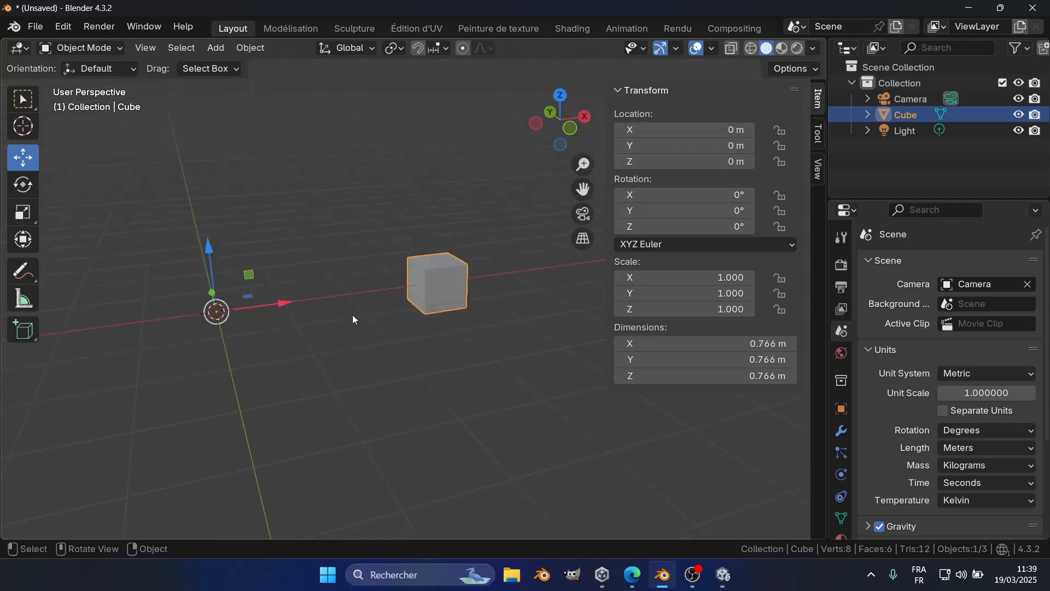
{"action": "middle_click_drag", "start_coordinate": [463, 296], "coordinate": [336, 313]}
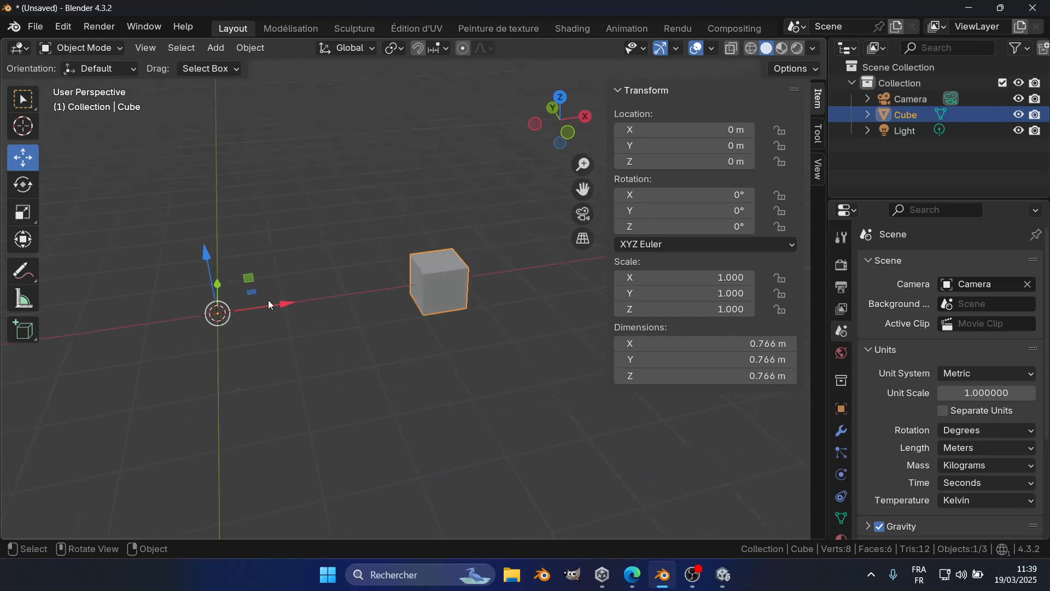
{"action": "left_click_drag", "start_coordinate": [278, 303], "coordinate": [331, 298]}
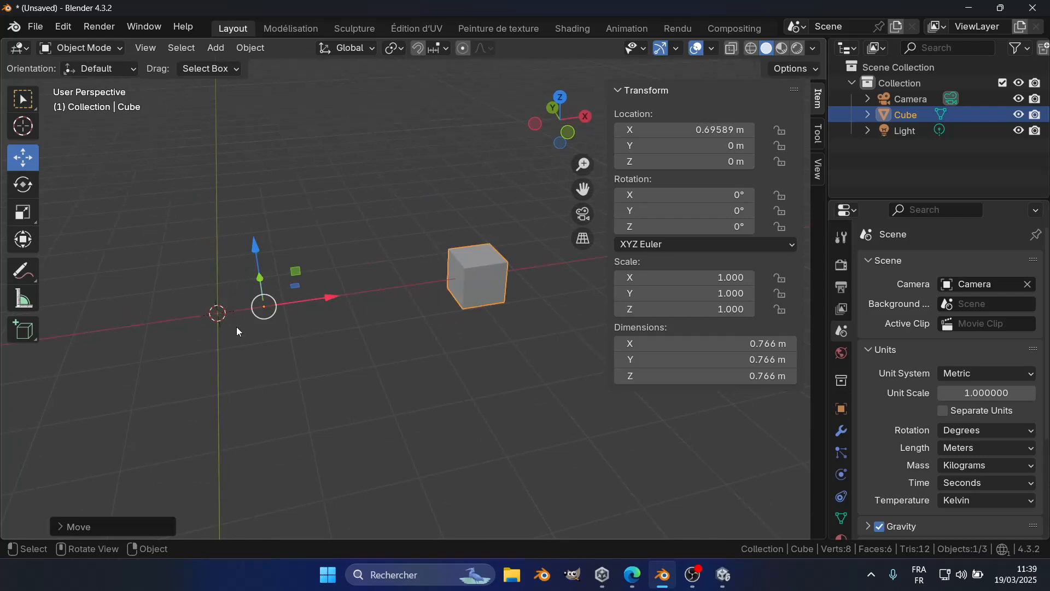
{"action": "middle_click_drag", "start_coordinate": [336, 332], "coordinate": [339, 350]}
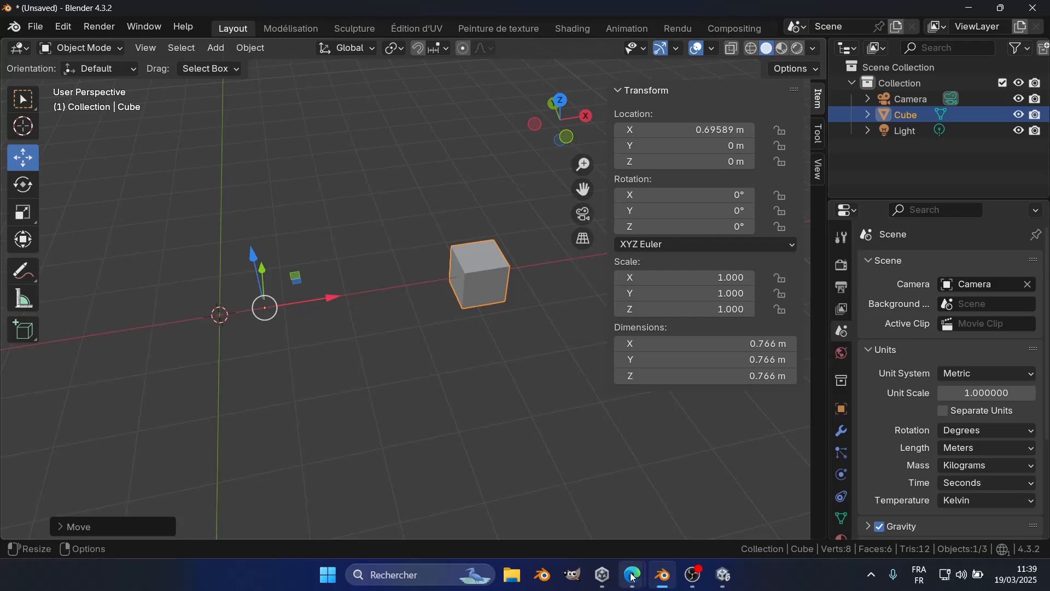
Switch to the course page in Microsoft Edge and read through the sections on the 3D cursor, pivot point options and selection
{"action": "mouse_move", "coordinate": [632, 575]}
{"action": "left_click", "coordinate": [692, 496]}
{"action": "scroll", "coordinate": [713, 380], "scroll_direction": "down", "scroll_amount": 10}
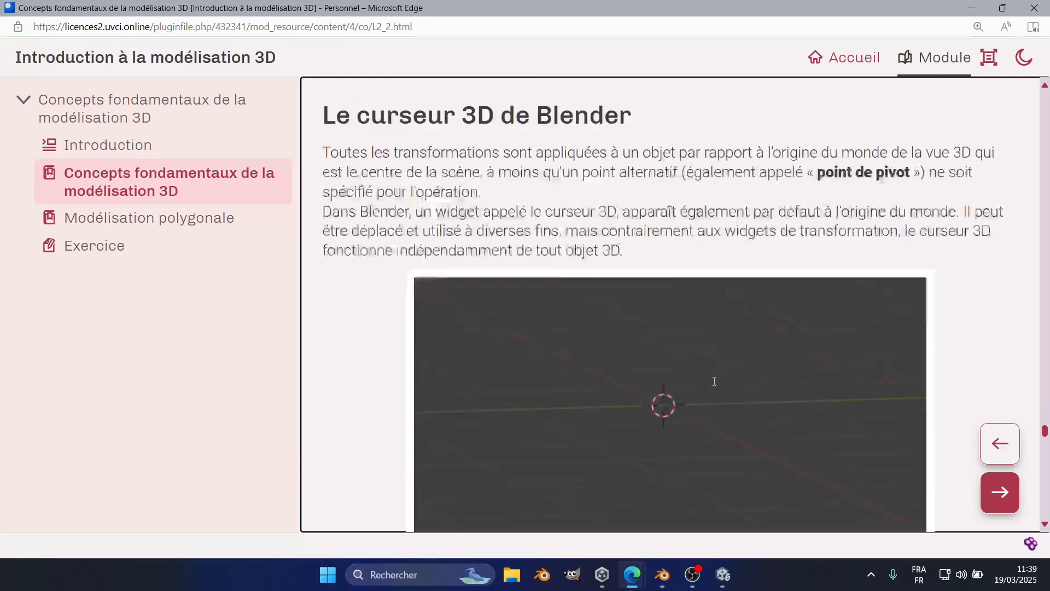
{"action": "scroll", "coordinate": [712, 379], "scroll_direction": "up", "scroll_amount": 3}
{"action": "scroll", "coordinate": [712, 380], "scroll_direction": "down", "scroll_amount": 10}
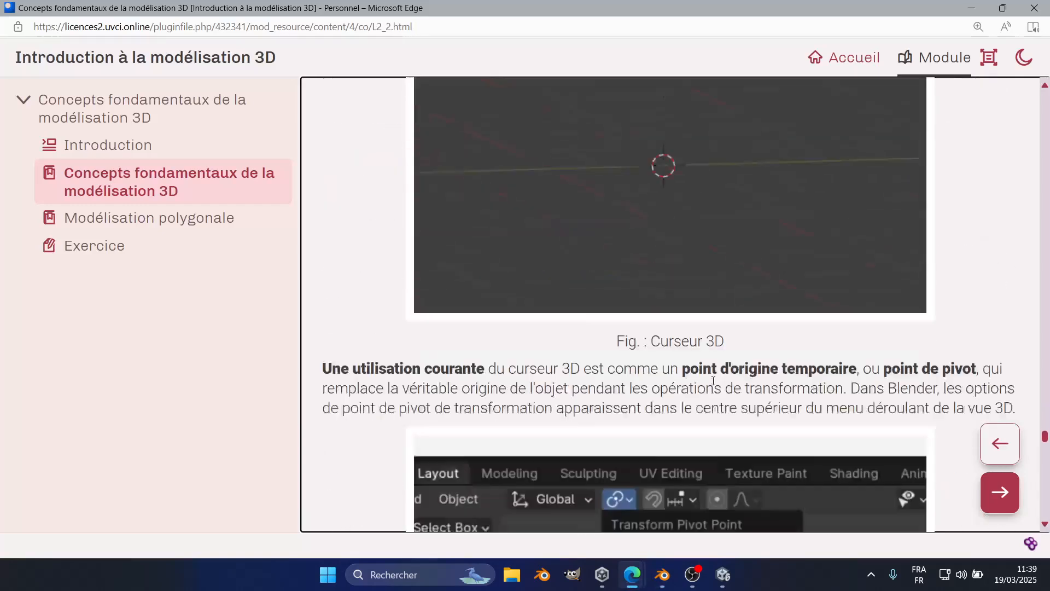
{"action": "scroll", "coordinate": [711, 377], "scroll_direction": "up", "scroll_amount": 3}
{"action": "scroll", "coordinate": [709, 375], "scroll_direction": "down", "scroll_amount": 10}
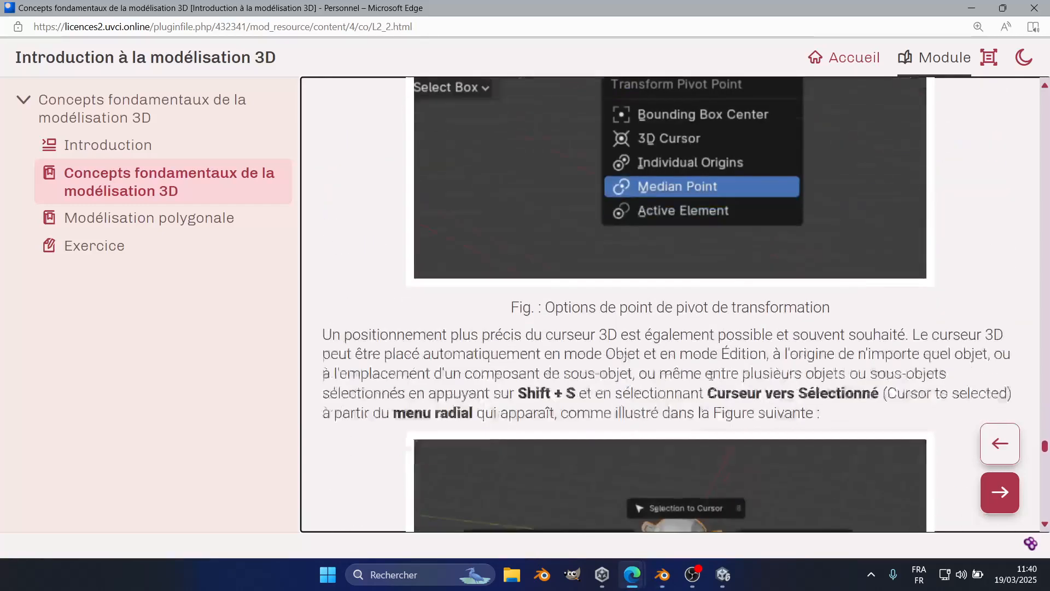
{"action": "scroll", "coordinate": [705, 374], "scroll_direction": "down", "scroll_amount": 8}
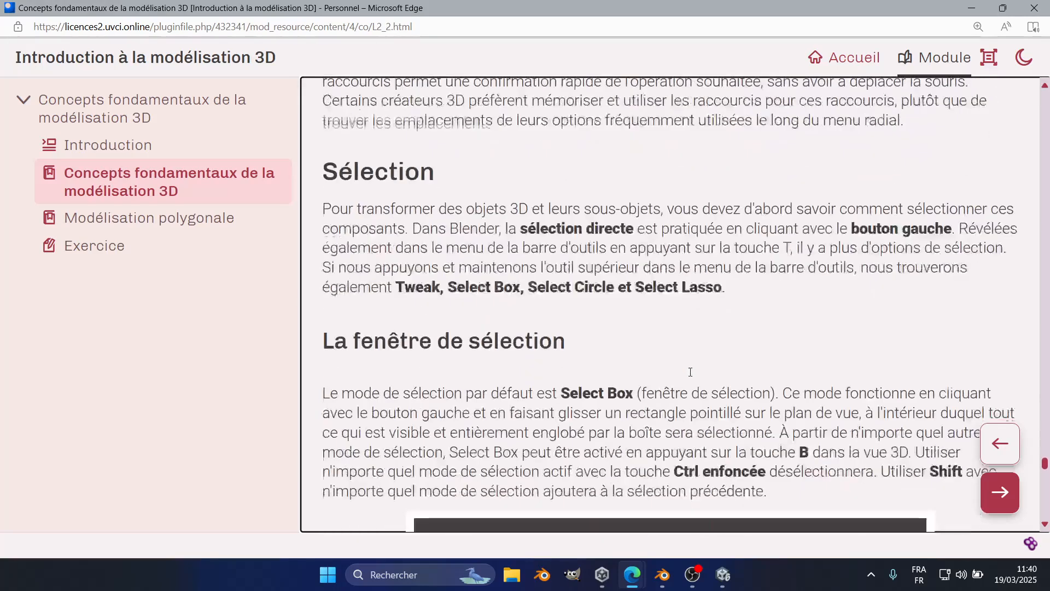
{"action": "scroll", "coordinate": [690, 375], "scroll_direction": "down", "scroll_amount": 4}
{"action": "scroll", "coordinate": [691, 375], "scroll_direction": "up", "scroll_amount": 5}
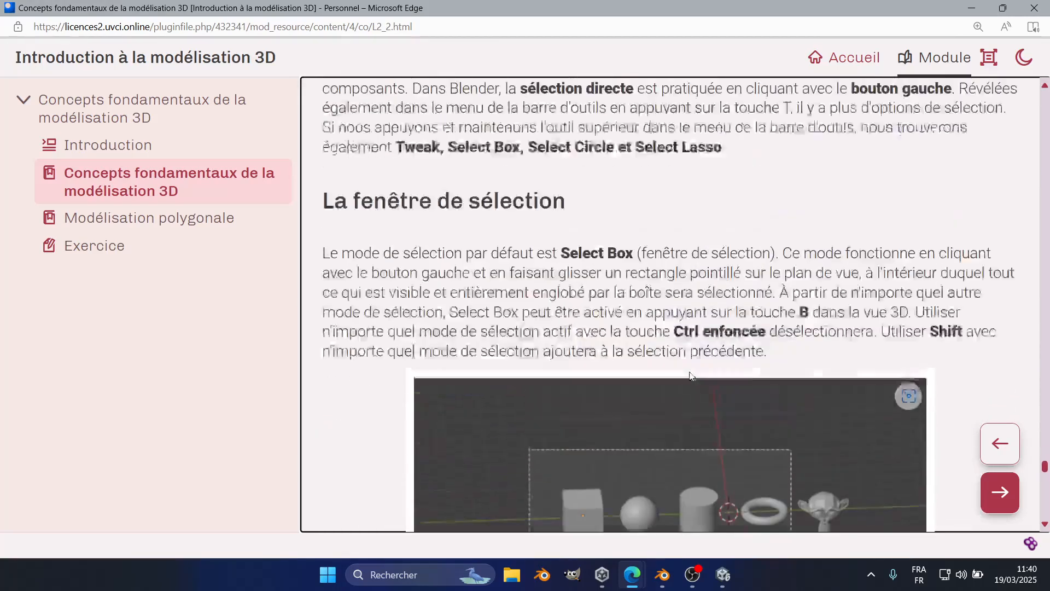
Switch back to Blender and delete the cube
{"action": "mouse_move", "coordinate": [663, 577]}
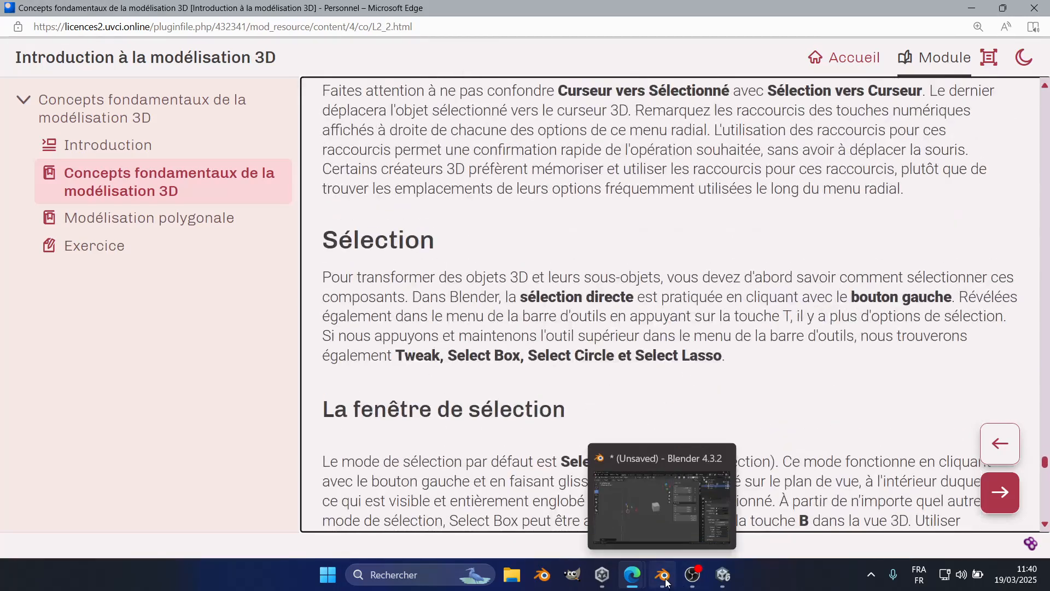
{"action": "left_click", "coordinate": [634, 485]}
{"action": "key", "text": "x"}
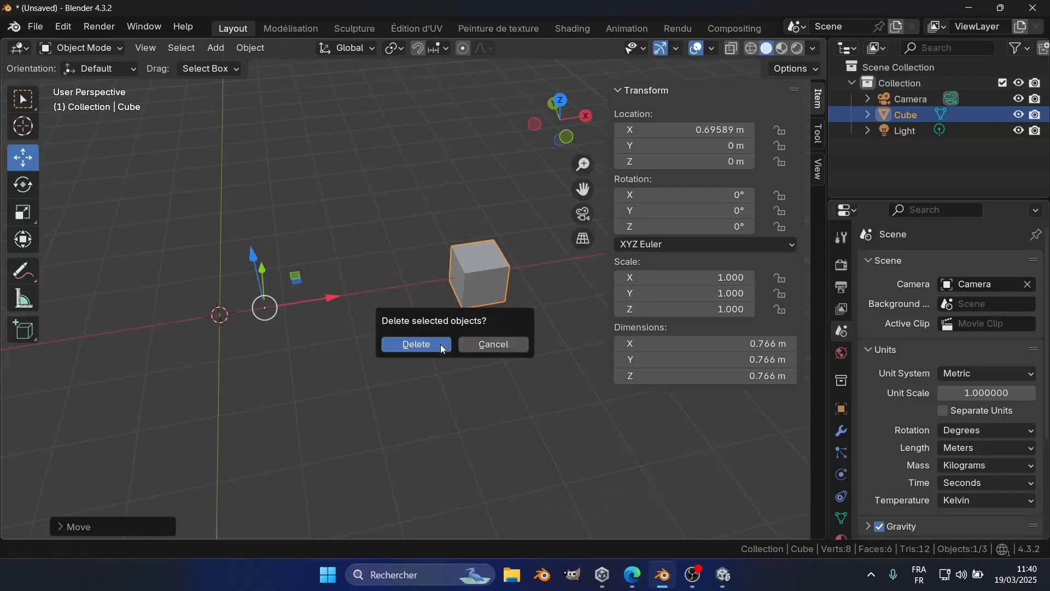
{"action": "left_click", "coordinate": [441, 345]}
Activate the Cursor tool, hide the sidebar and place the 3D cursor away from the world origin
{"action": "left_click", "coordinate": [22, 128]}
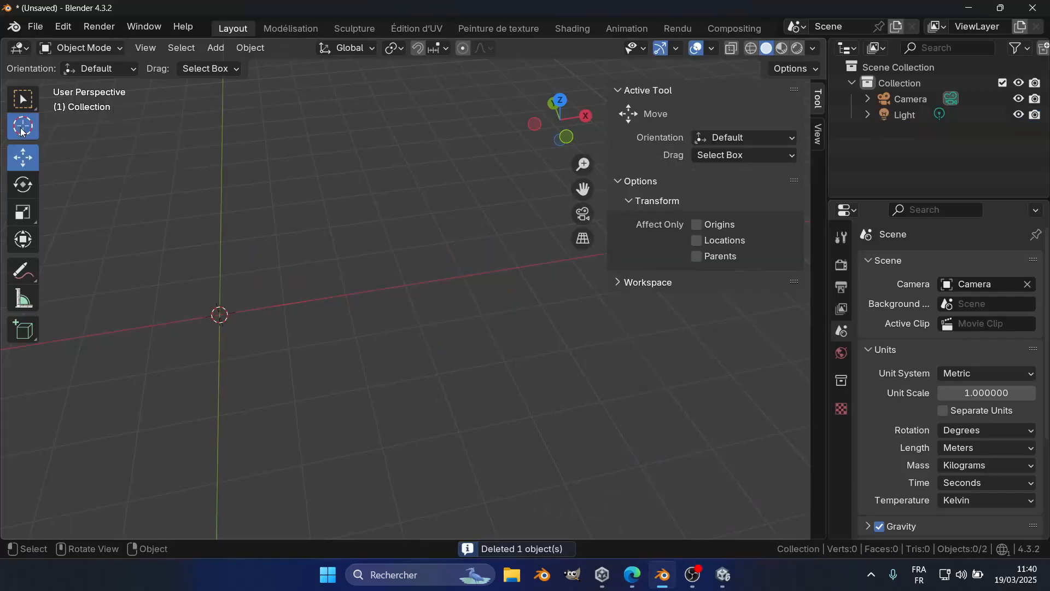
{"action": "middle_click_drag", "start_coordinate": [210, 313], "coordinate": [310, 284], "text": "shift"}
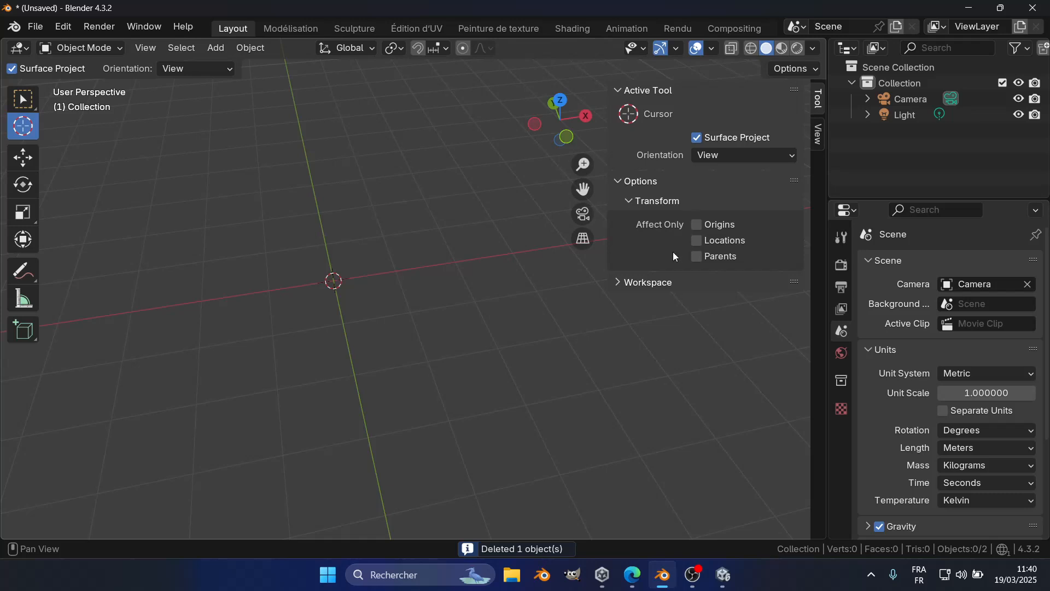
{"action": "key", "text": "n"}
{"action": "scroll", "coordinate": [633, 256], "scroll_direction": "up", "scroll_amount": 2}
{"action": "middle_click_drag", "start_coordinate": [203, 283], "coordinate": [376, 255], "text": "shift"}
{"action": "scroll", "coordinate": [416, 255], "scroll_direction": "up", "scroll_amount": 5}
{"action": "middle_click_drag", "start_coordinate": [547, 254], "coordinate": [452, 289], "text": "shift"}
{"action": "middle_click_drag", "start_coordinate": [569, 270], "coordinate": [476, 279], "text": "shift"}
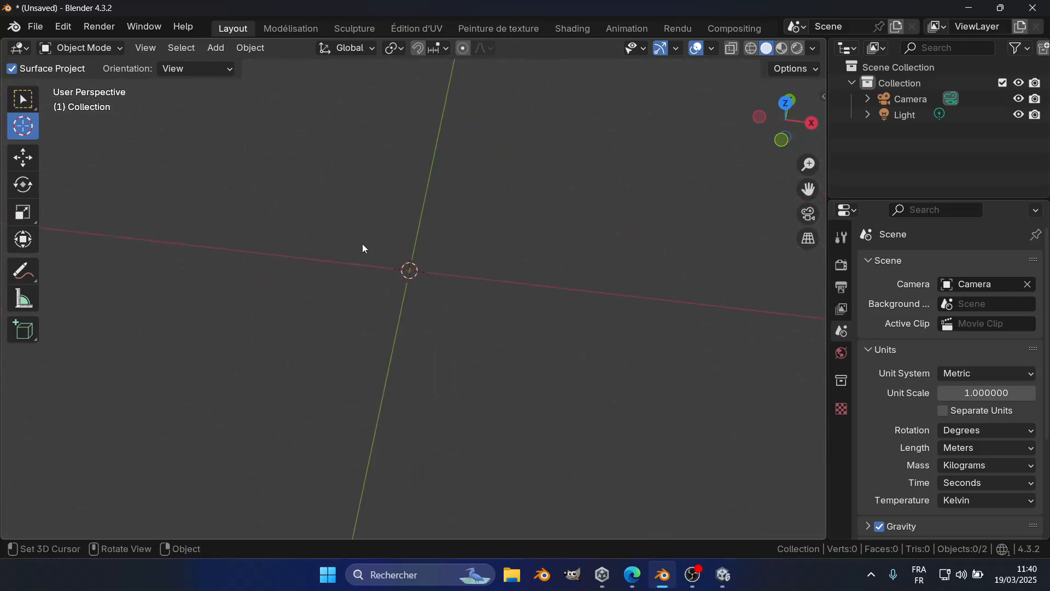
{"action": "middle_click_drag", "start_coordinate": [363, 244], "coordinate": [441, 245]}
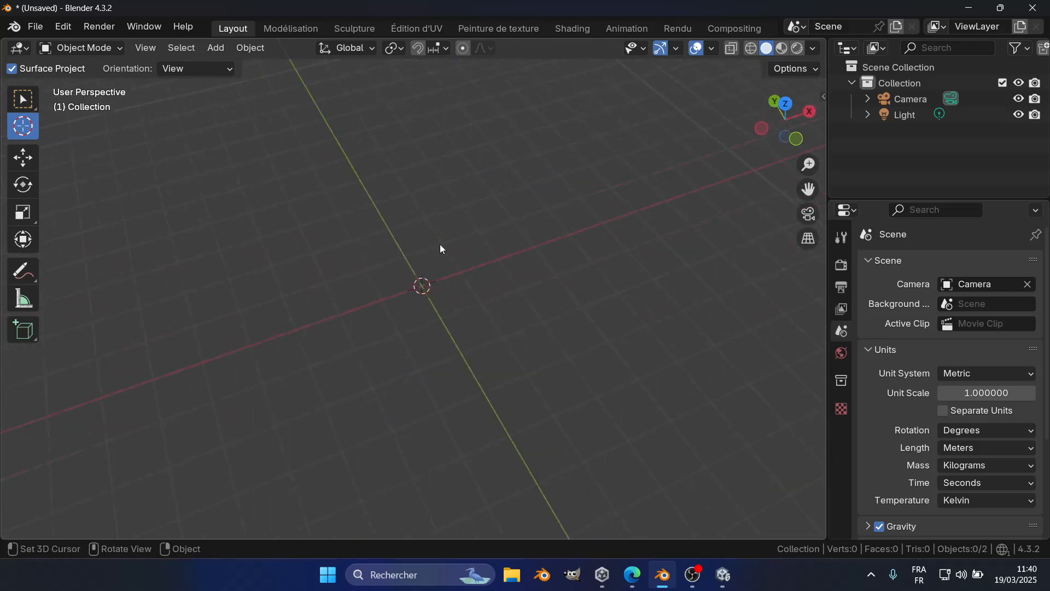
{"action": "right_click", "coordinate": [646, 129], "text": "shift"}
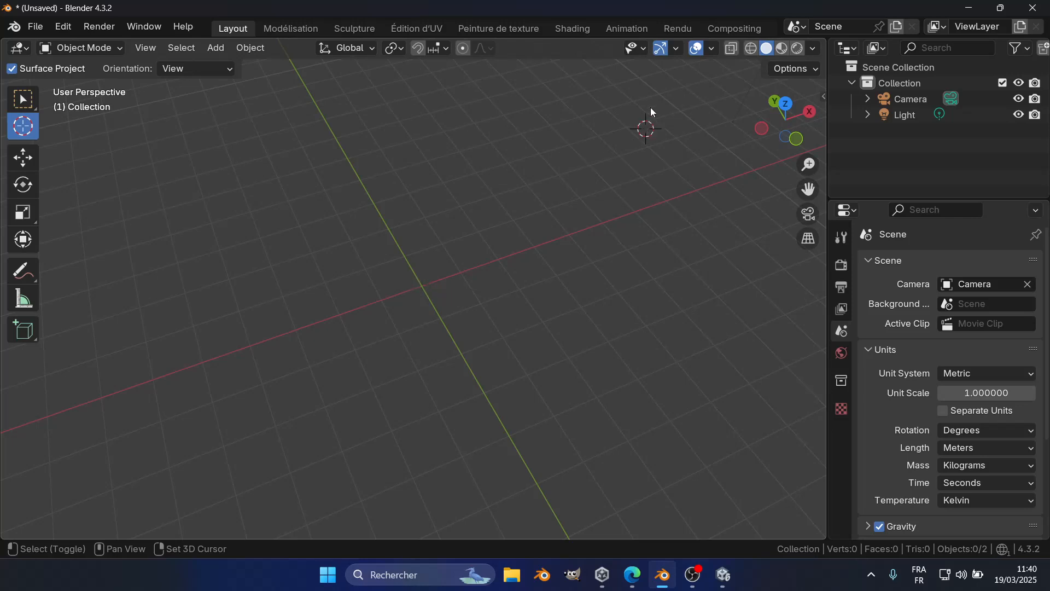
Reposition the 3D cursor at several spots around the grid, ending on the negative X side of the Y axis
{"action": "middle_click_drag", "start_coordinate": [467, 175], "coordinate": [470, 208], "text": "shift"}
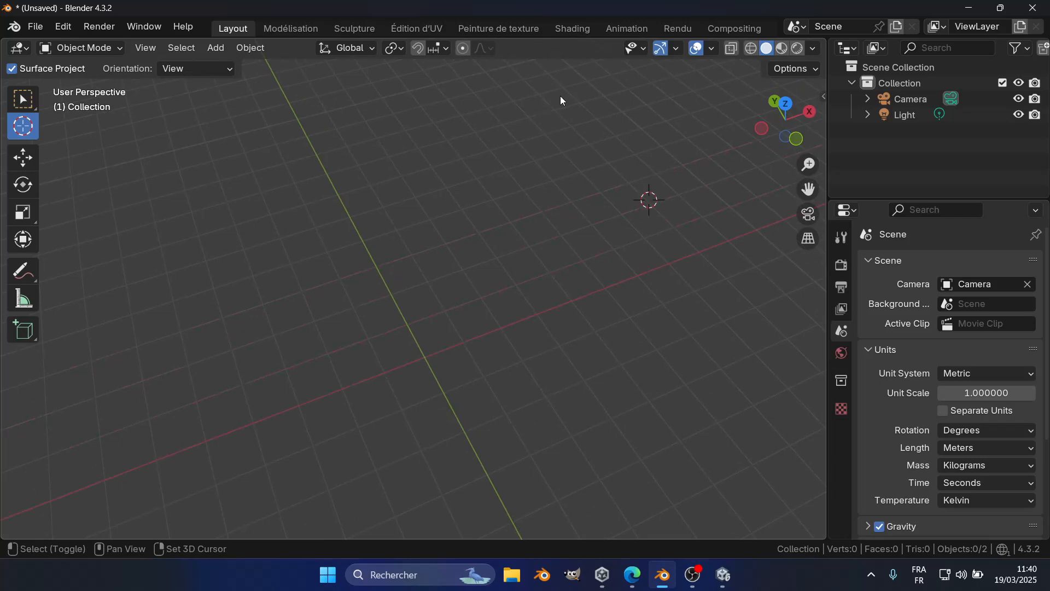
{"action": "right_click", "coordinate": [637, 94], "text": "shift"}
{"action": "right_click", "coordinate": [418, 356], "text": "shift"}
{"action": "right_click", "coordinate": [541, 224], "text": "shift"}
{"action": "right_click", "coordinate": [278, 187], "text": "shift"}
{"action": "right_click", "coordinate": [180, 262], "text": "shift"}
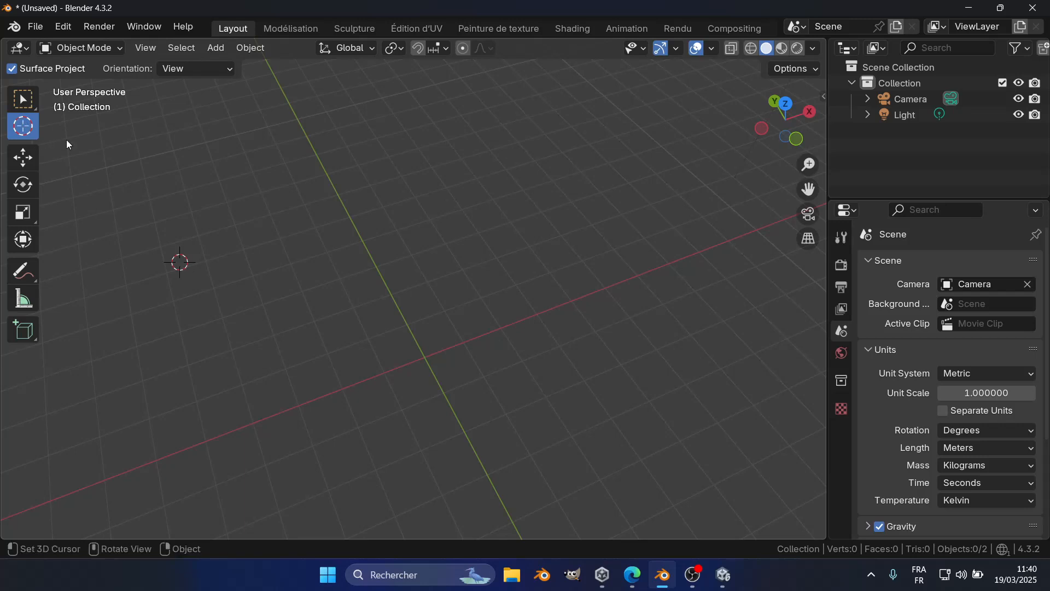
Add a cube mesh at the 3D cursor's position and view it from several angles
{"action": "scroll", "coordinate": [416, 208], "scroll_direction": "down", "scroll_amount": 2}
{"action": "middle_click_drag", "start_coordinate": [286, 255], "coordinate": [395, 246], "text": "shift"}
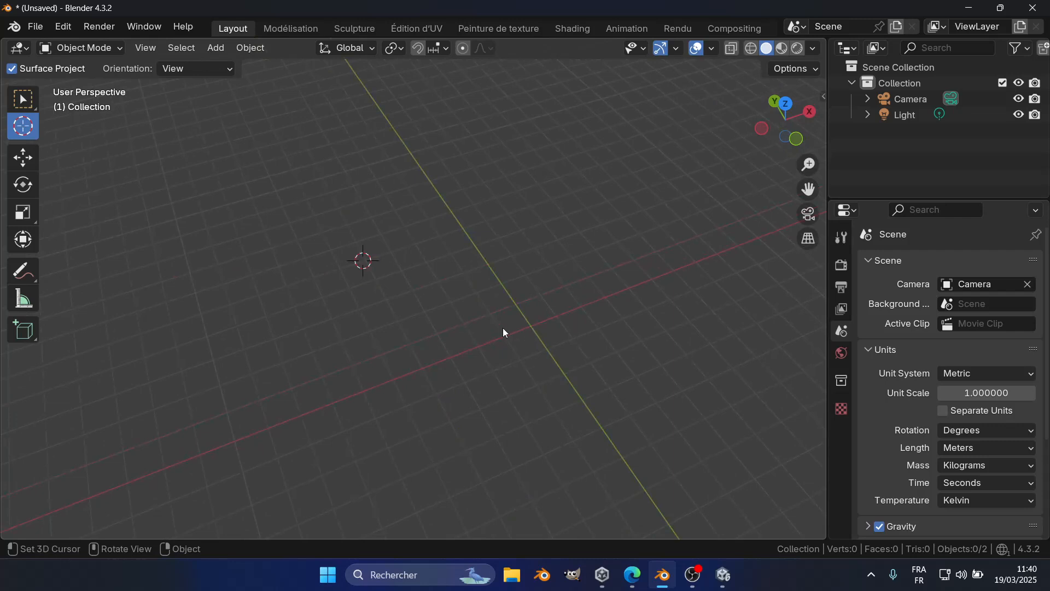
{"action": "key", "text": "shift+a"}
{"action": "left_click", "coordinate": [213, 48]}
{"action": "mouse_move", "coordinate": [259, 67]}
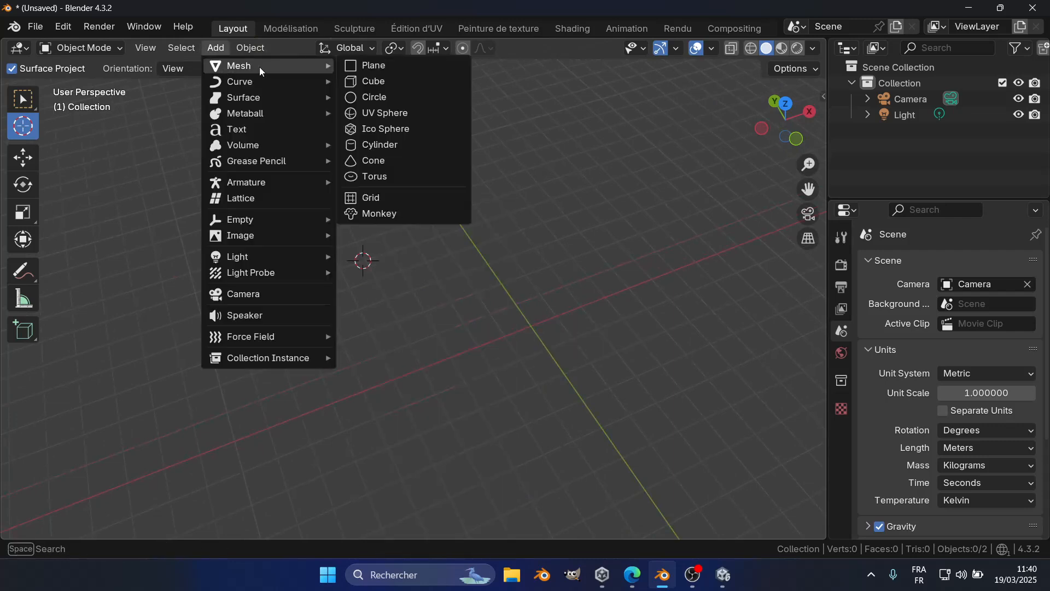
{"action": "left_click", "coordinate": [389, 82]}
{"action": "middle_click_drag", "start_coordinate": [317, 252], "coordinate": [422, 229]}
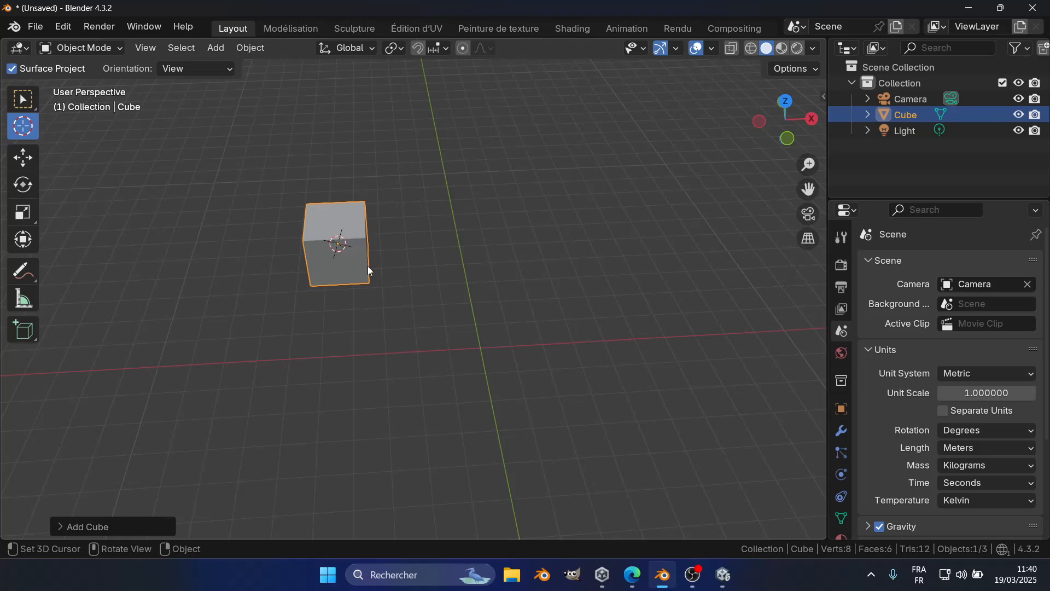
{"action": "middle_click_drag", "start_coordinate": [369, 261], "coordinate": [326, 273]}
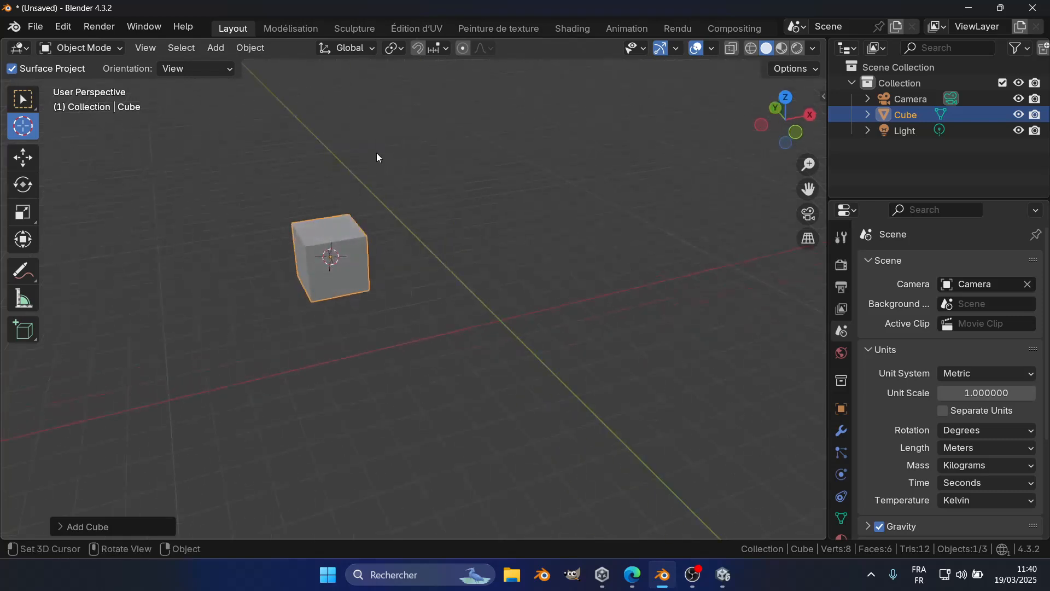
Set the transform pivot point to 3D Cursor and scale the cube about it
{"action": "left_click", "coordinate": [393, 48]}
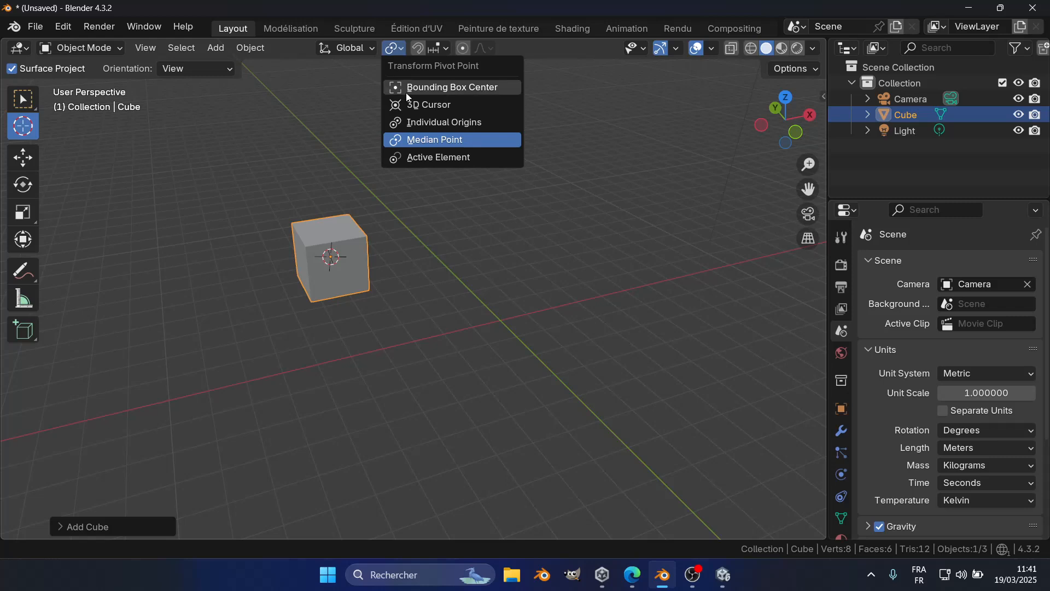
{"action": "left_click", "coordinate": [411, 107]}
{"action": "middle_click_drag", "start_coordinate": [447, 330], "coordinate": [365, 291]}
{"action": "key", "text": "s"}
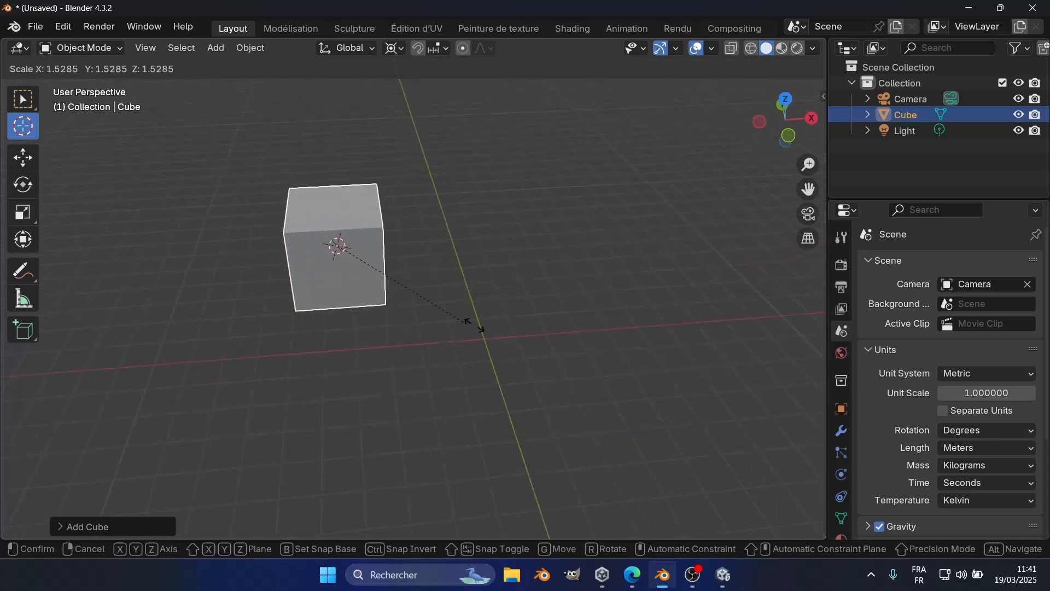
{"action": "left_click", "coordinate": [418, 316]}
Move the cube away from the 3D cursor, across to the positive X side of the Y axis
{"action": "key", "text": "g"}
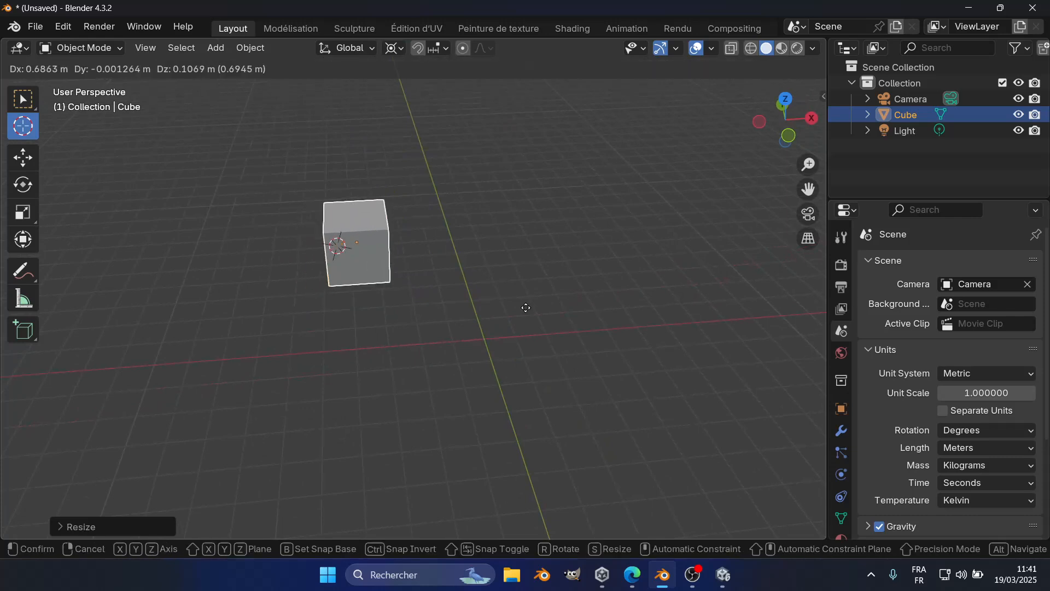
{"action": "left_click", "coordinate": [595, 319]}
{"action": "middle_click_drag", "start_coordinate": [593, 314], "coordinate": [534, 283], "text": "shift"}
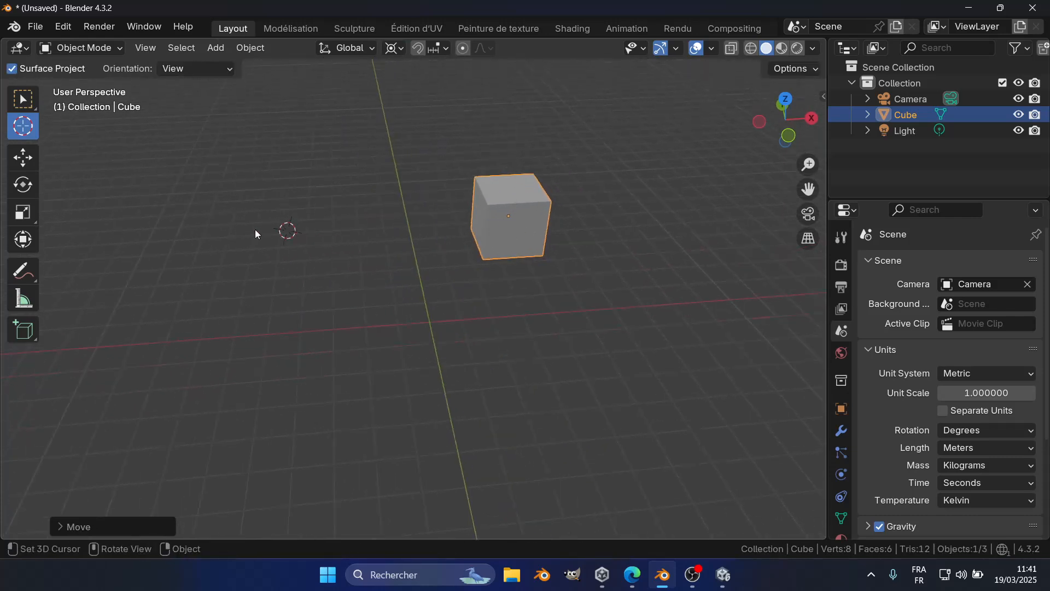
Scale the cube down toward the 3D cursor and rotate it about the global Z axis around the cursor
{"action": "key", "text": "s"}
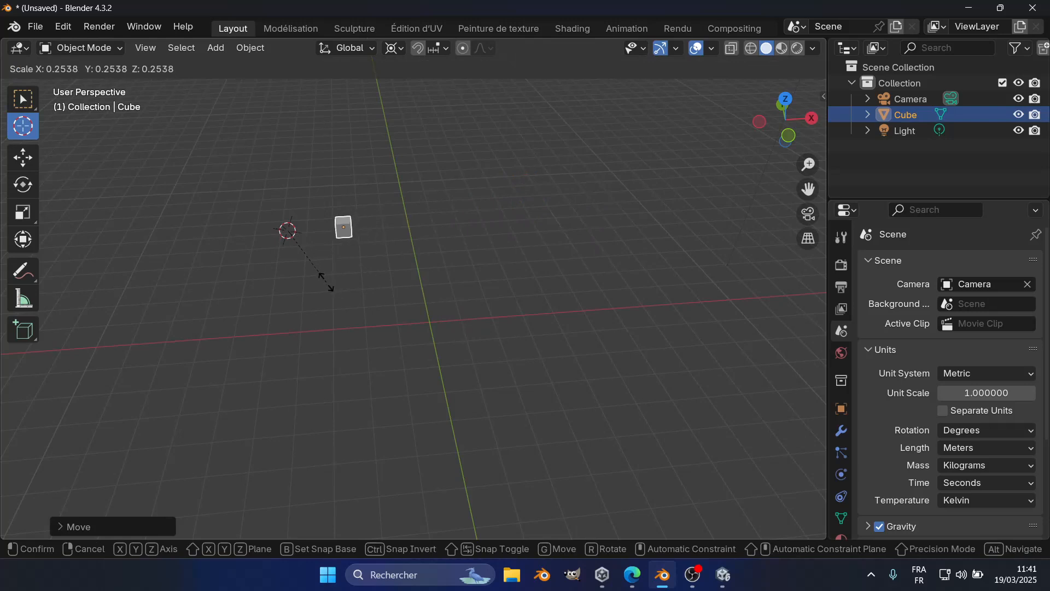
{"action": "left_click", "coordinate": [469, 347]}
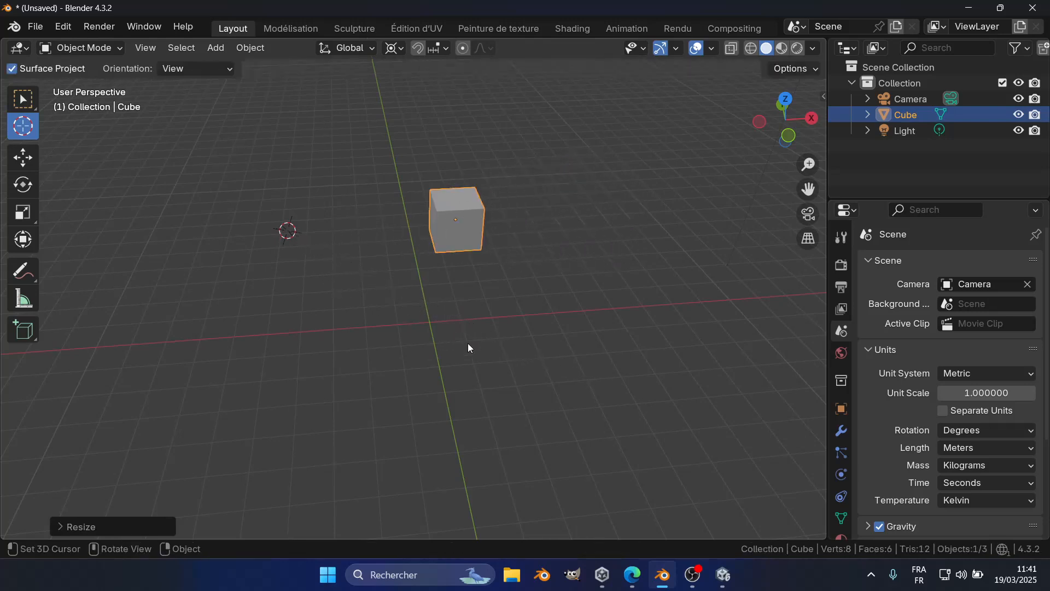
{"action": "key", "text": "r"}
{"action": "key", "text": "z"}
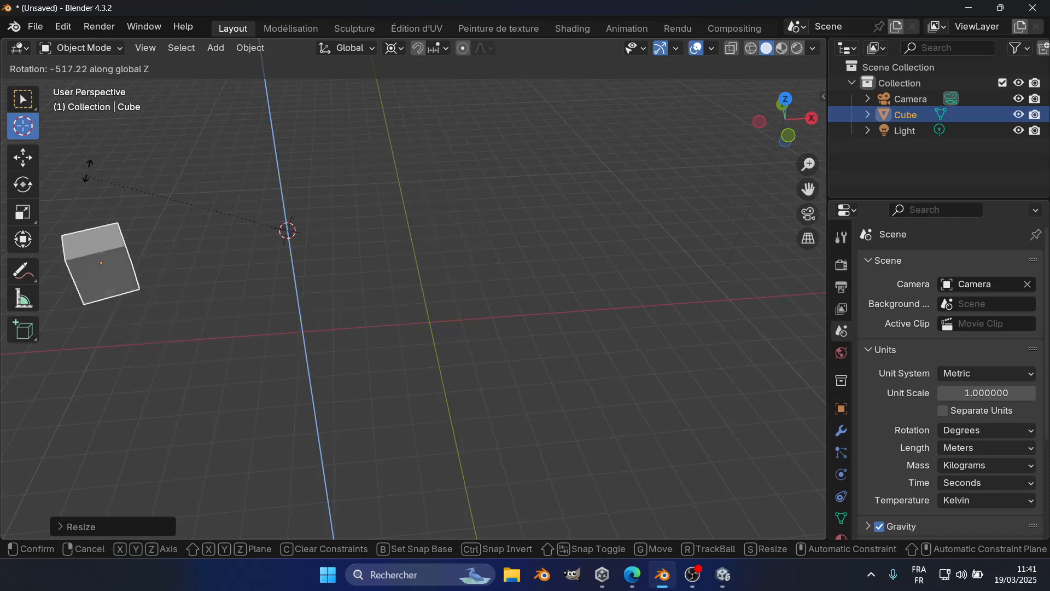
{"action": "left_click", "coordinate": [441, 286]}
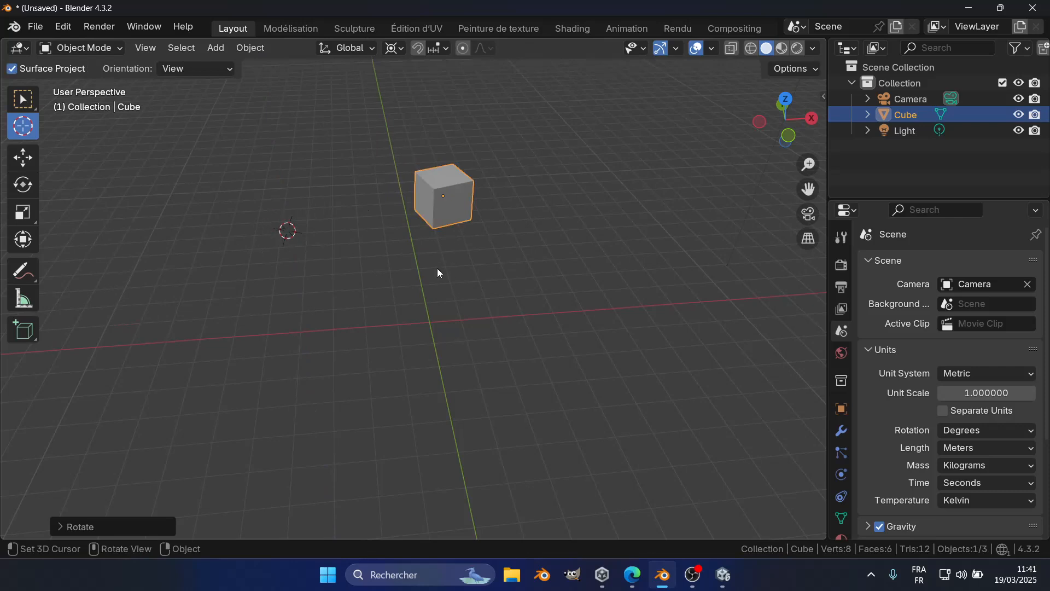
Reposition the 3D cursor at several spots around the cube, ending well away on its positive X side
{"action": "scroll", "coordinate": [481, 227], "scroll_direction": "down", "scroll_amount": 2}
{"action": "middle_click_drag", "start_coordinate": [482, 228], "coordinate": [465, 328], "text": "shift"}
{"action": "scroll", "coordinate": [458, 252], "scroll_direction": "up", "scroll_amount": 3}
{"action": "left_click", "coordinate": [396, 48]}
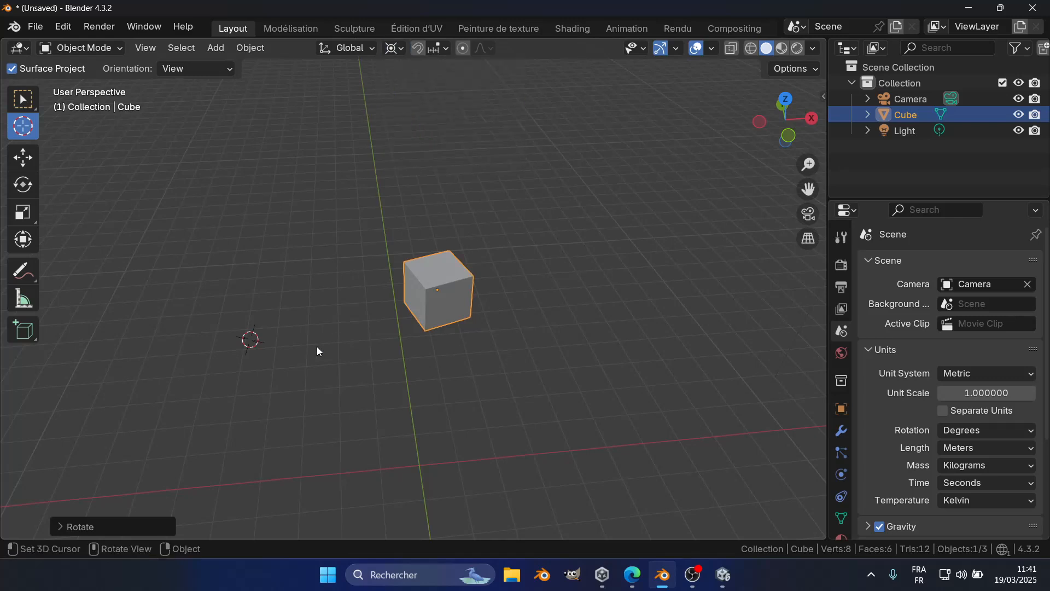
{"action": "left_click", "coordinate": [405, 48]}
{"action": "left_click", "coordinate": [449, 279]}
{"action": "left_click", "coordinate": [182, 190]}
{"action": "left_click", "coordinate": [459, 154]}
{"action": "left_click", "coordinate": [595, 155]}
{"action": "left_click", "coordinate": [301, 141]}
{"action": "left_click", "coordinate": [192, 161]}
{"action": "left_click", "coordinate": [523, 129]}
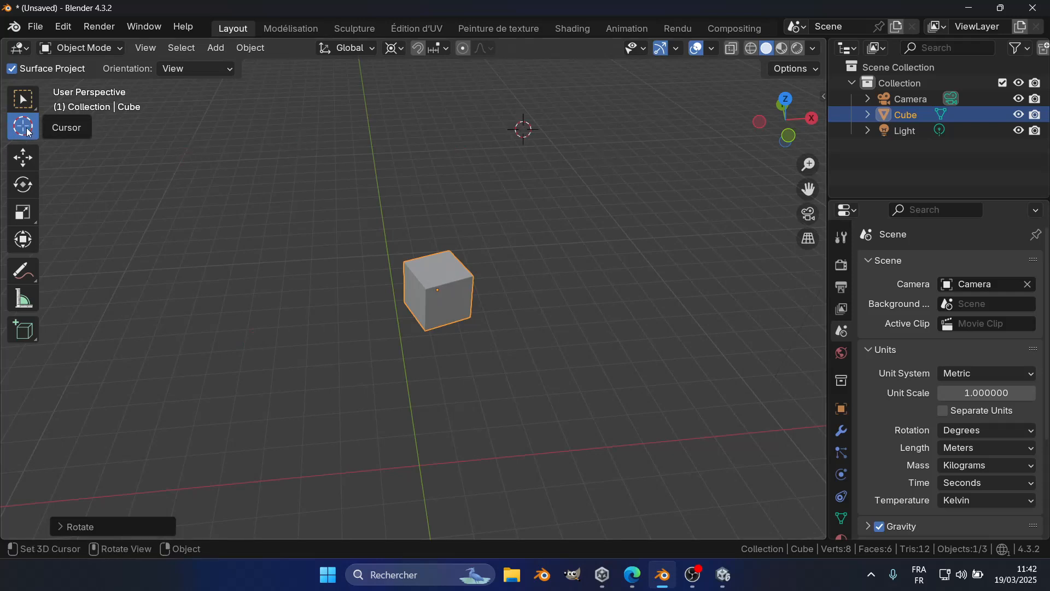
{"action": "left_click", "coordinate": [244, 121]}
{"action": "left_click", "coordinate": [751, 324]}
Switch from the Cursor tool to the Select Box tool, then deselect and reselect the cube
{"action": "left_click", "coordinate": [25, 98]}
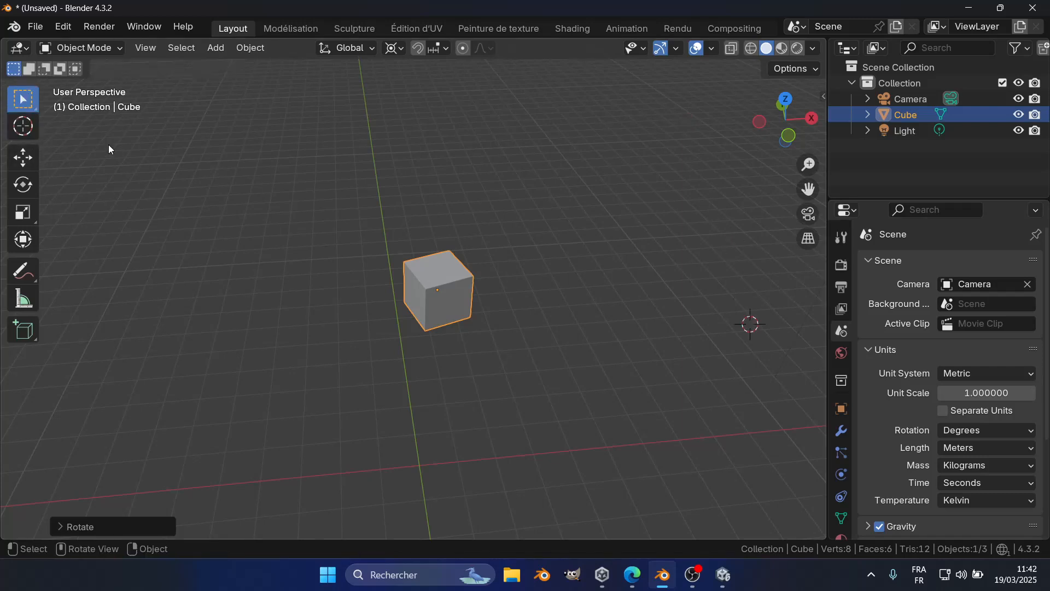
{"action": "left_click", "coordinate": [234, 146]}
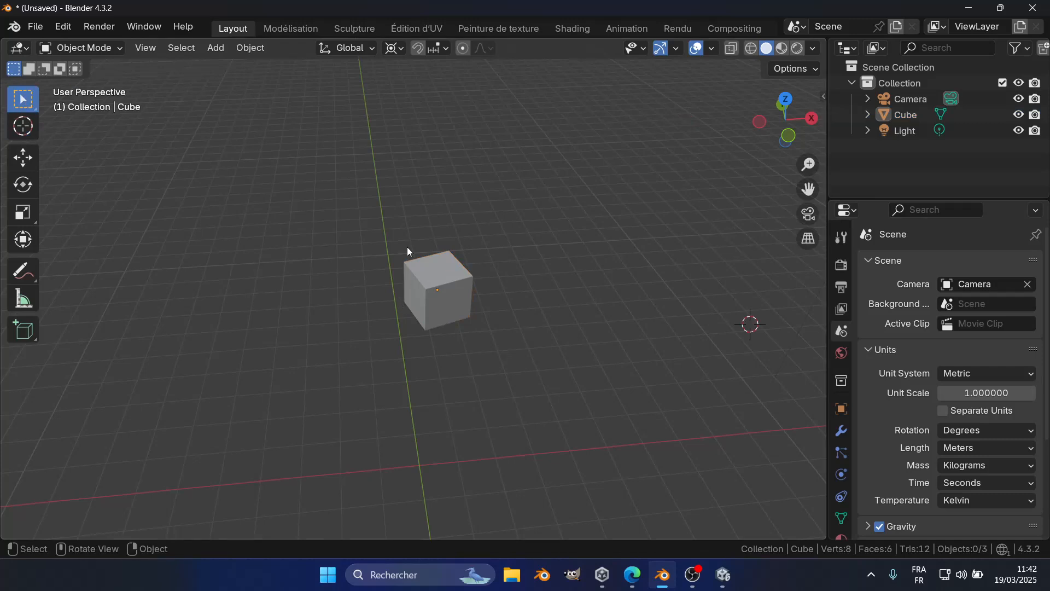
{"action": "left_click", "coordinate": [430, 287]}
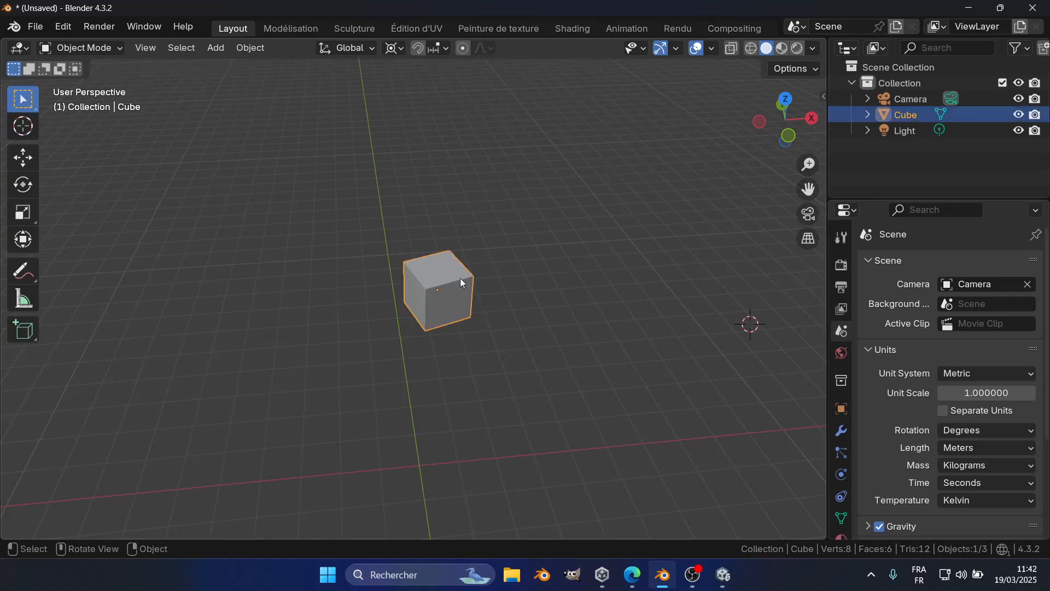
Set the transform pivot point to Bounding Box Center and scale the cube about its own centre
{"action": "left_click", "coordinate": [395, 48]}
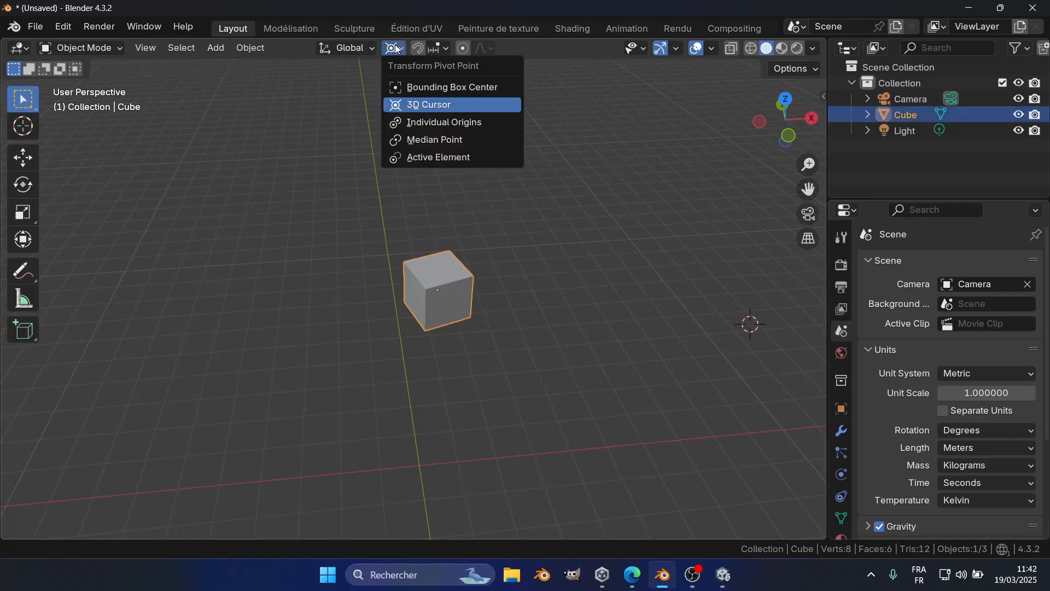
{"action": "left_click", "coordinate": [429, 89]}
{"action": "middle_click_drag", "start_coordinate": [596, 225], "coordinate": [519, 279]}
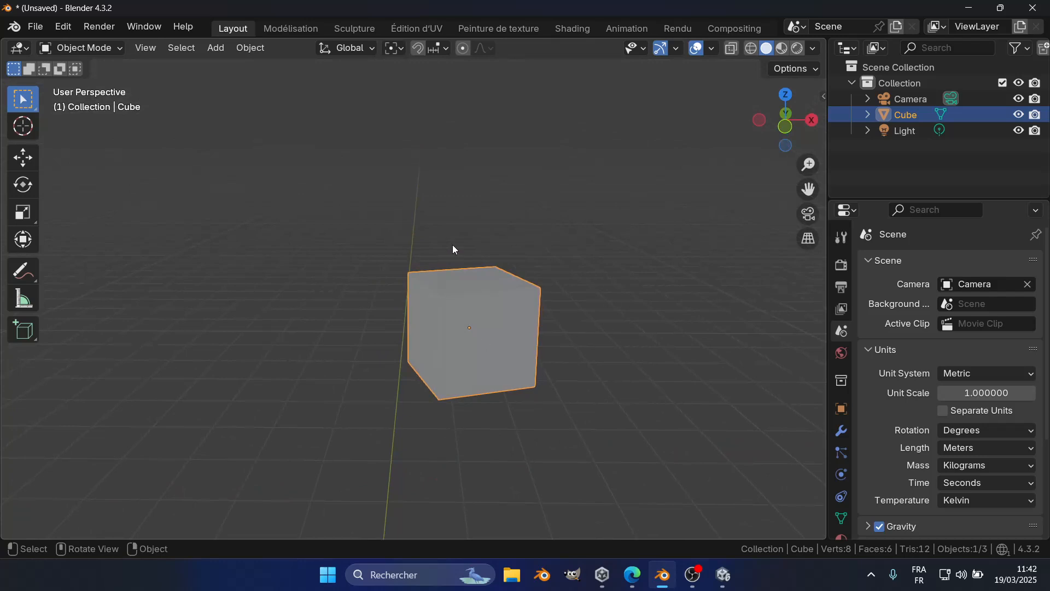
{"action": "scroll", "coordinate": [525, 328], "scroll_direction": "down", "scroll_amount": 3}
{"action": "mouse_move", "coordinate": [524, 336]}
{"action": "middle_mouse_down"}
{"action": "mouse_move", "coordinate": [458, 293]}
{"action": "mouse_move", "coordinate": [520, 327]}
{"action": "middle_mouse_up"}
{"action": "key", "text": "s"}
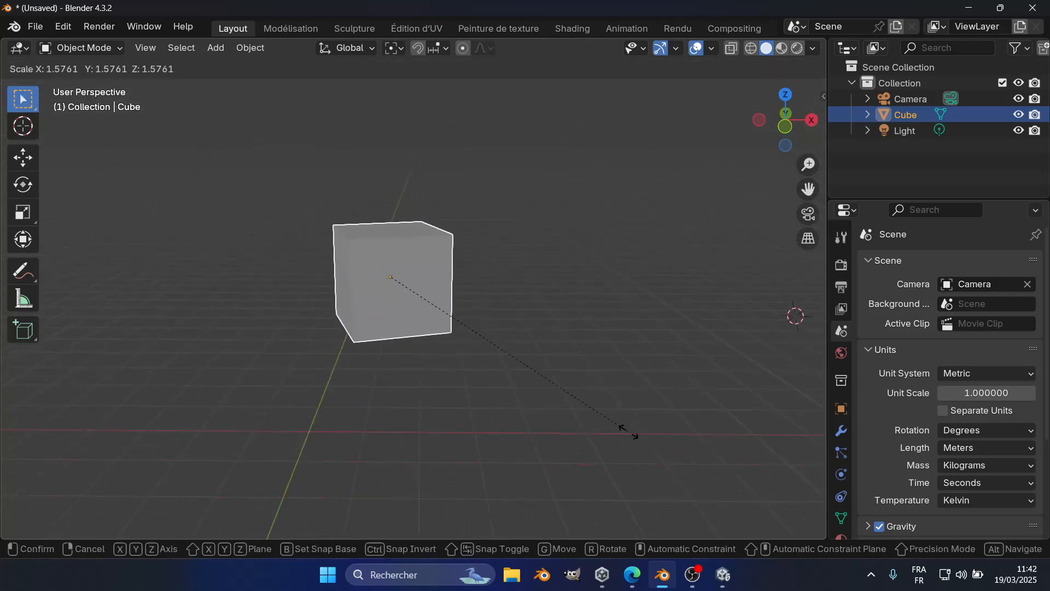
{"action": "left_click", "coordinate": [547, 366]}
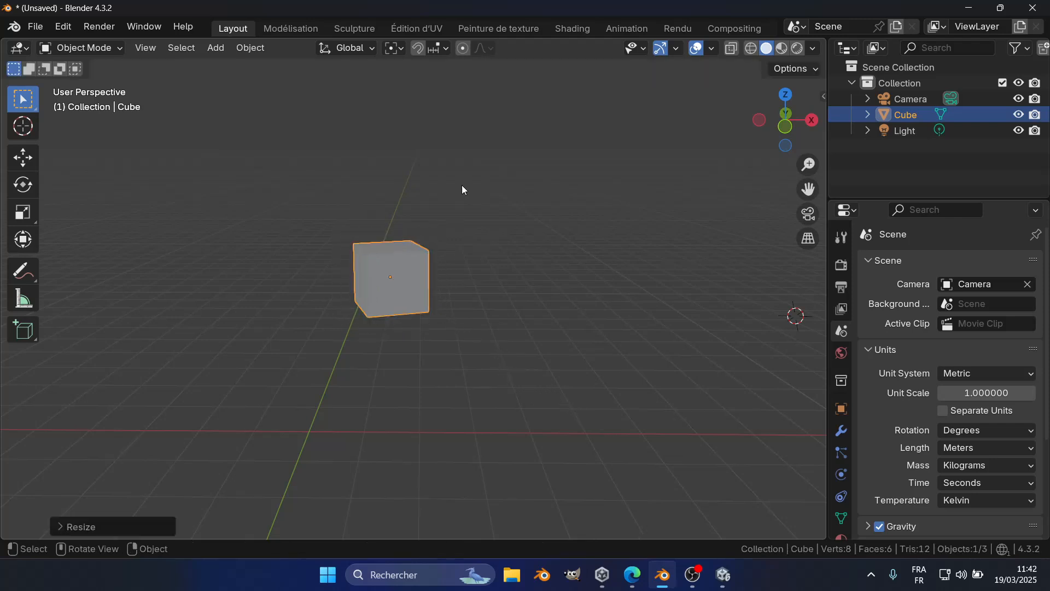
Set the transform pivot point back to 3D Cursor and scale the cube up, away from the cursor
{"action": "left_click", "coordinate": [401, 50]}
{"action": "left_click", "coordinate": [416, 104]}
{"action": "key", "text": "s"}
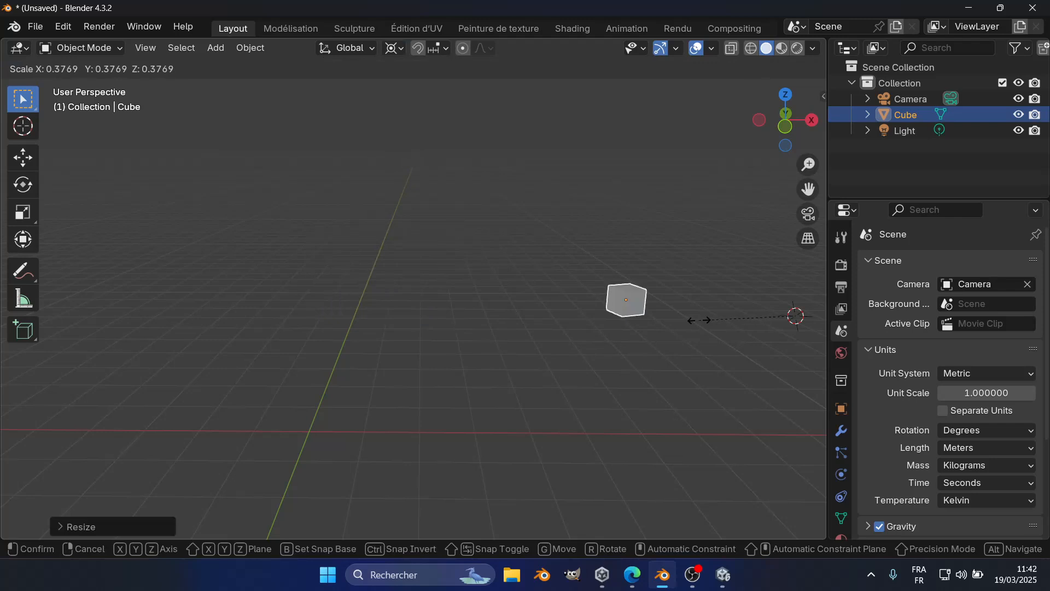
{"action": "left_click", "coordinate": [459, 353]}
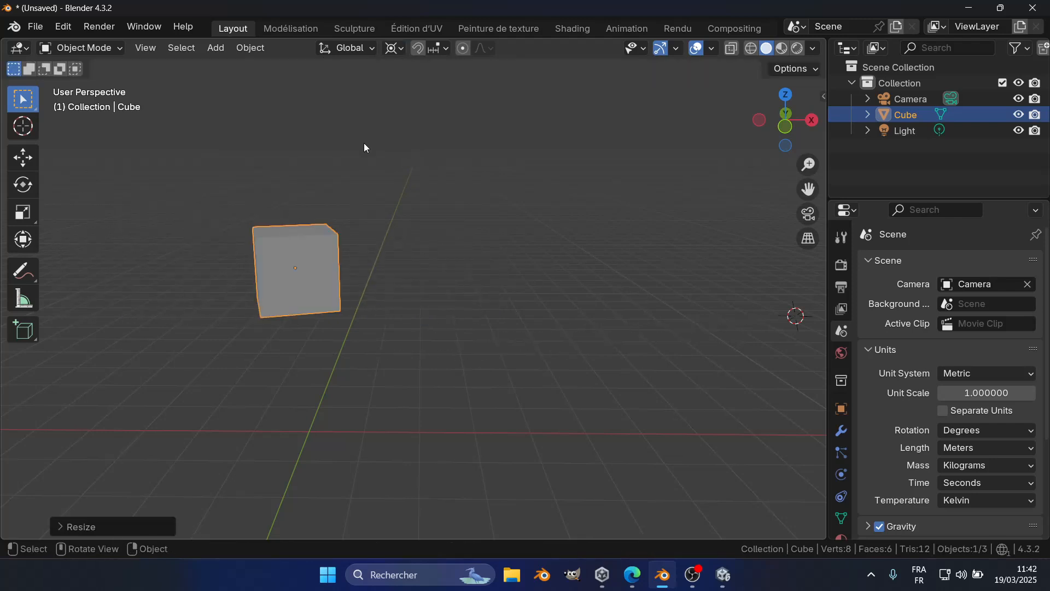
Set the transform pivot point to Individual Origins and duplicate the cube, placing the copy beside the original on its negative X side
{"action": "left_click", "coordinate": [391, 50]}
{"action": "left_click", "coordinate": [406, 120]}
{"action": "scroll", "coordinate": [318, 276], "scroll_direction": "down", "scroll_amount": 5}
{"action": "middle_click_drag", "start_coordinate": [451, 324], "coordinate": [432, 359]}
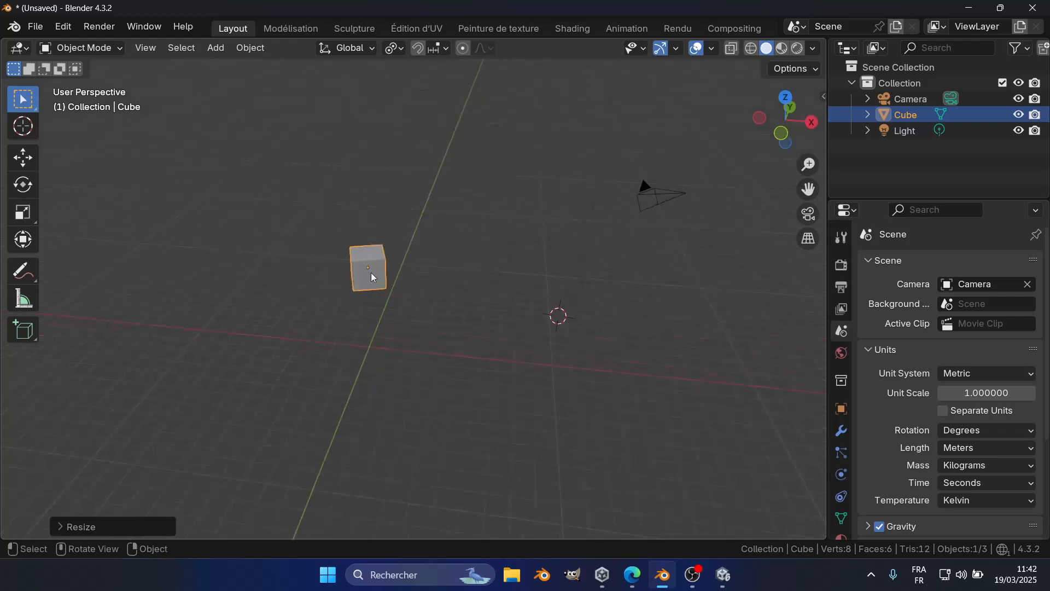
{"action": "key", "text": "shift+d"}
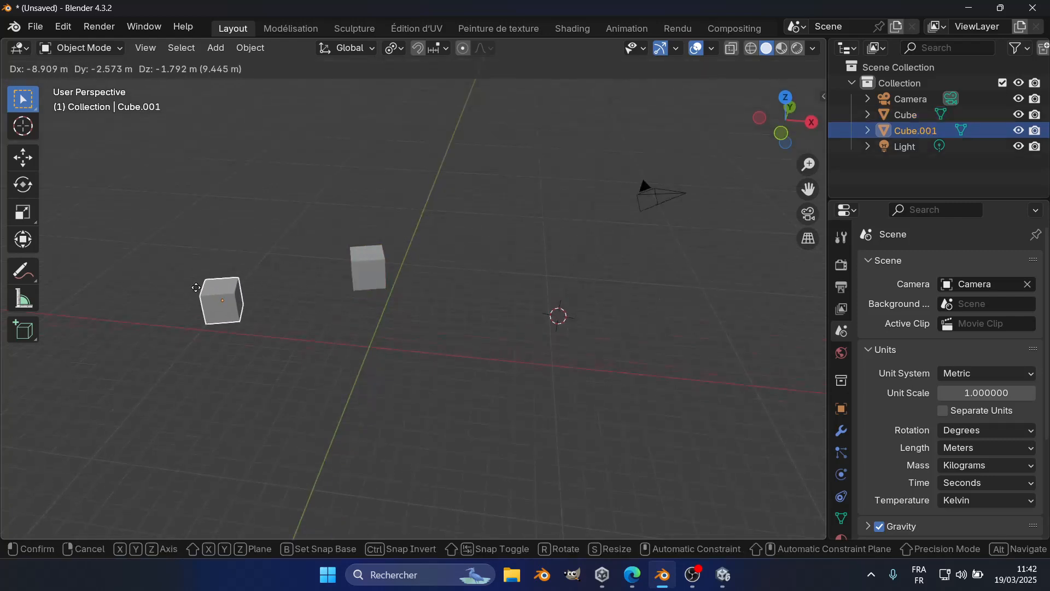
{"action": "left_click", "coordinate": [175, 286]}
{"action": "middle_click_drag", "start_coordinate": [364, 350], "coordinate": [448, 294], "text": "shift"}
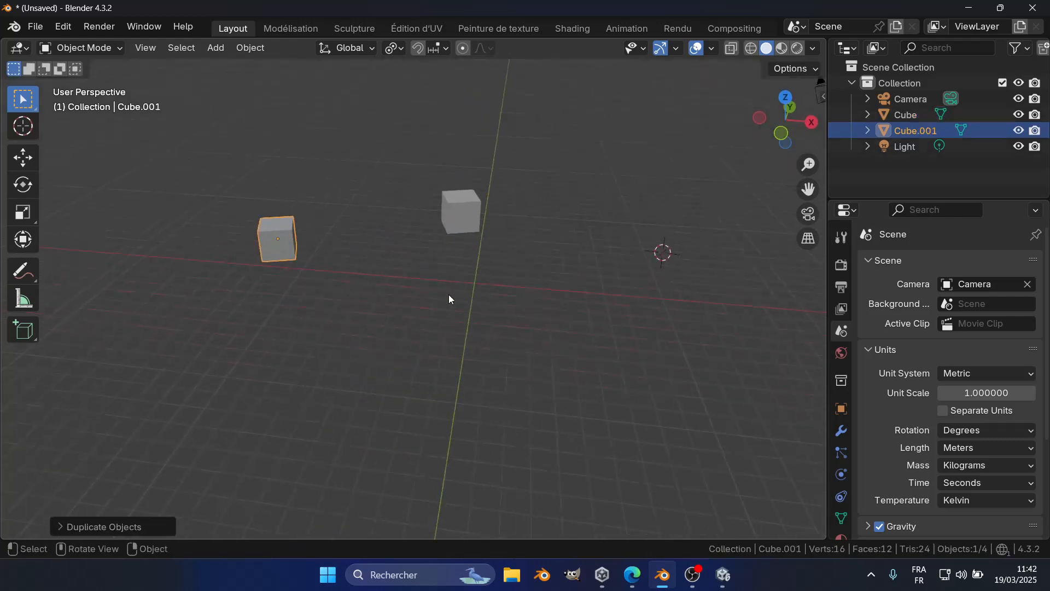
{"action": "key", "text": "g"}
{"action": "left_click", "coordinate": [448, 289]}
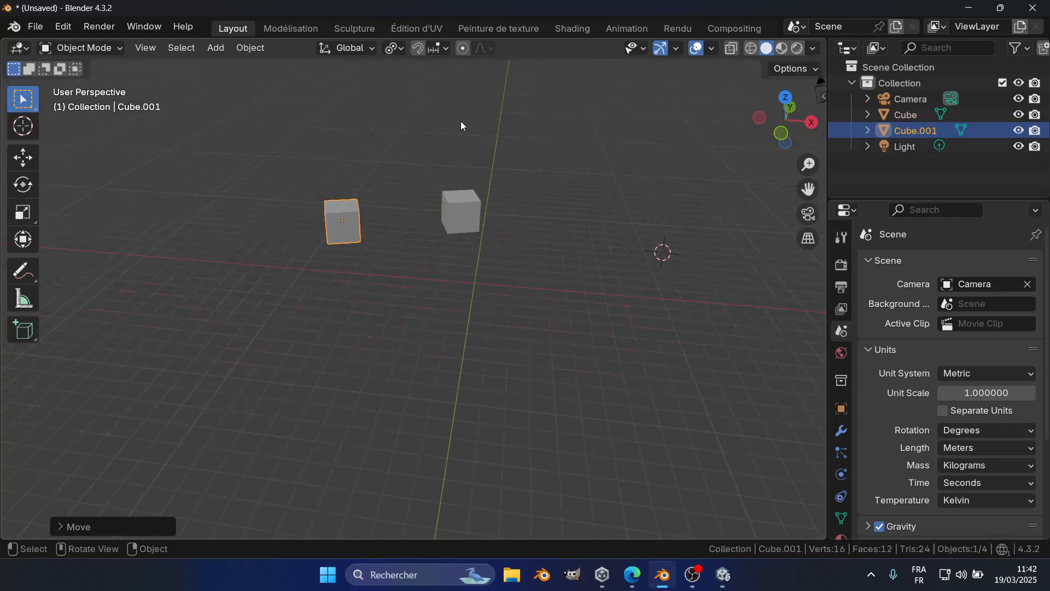
Set the transform pivot point to 3D Cursor, select both cubes and scale them slightly up about the cursor
{"action": "left_click", "coordinate": [396, 48]}
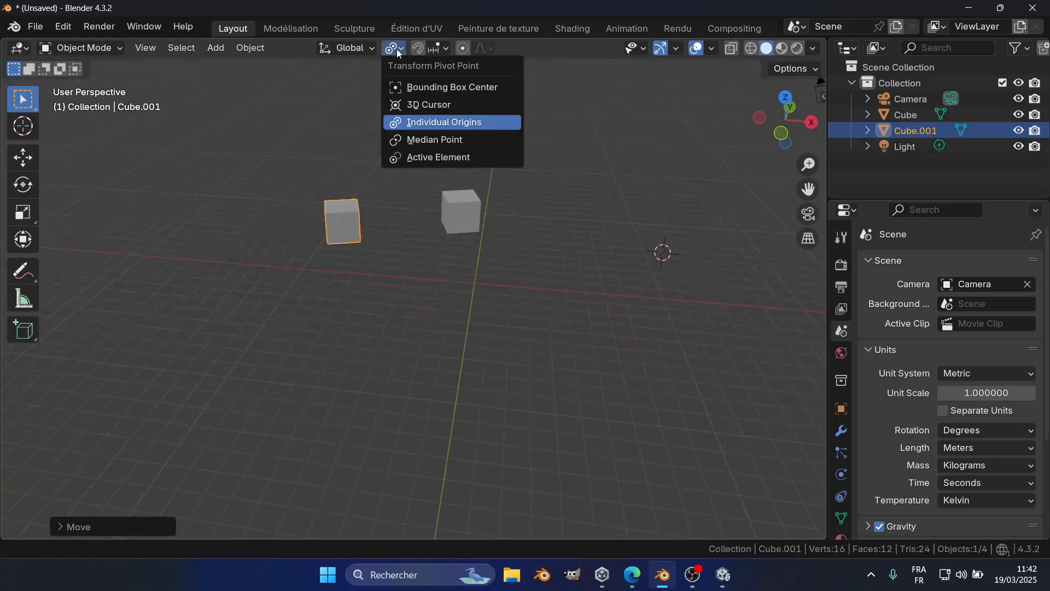
{"action": "left_click", "coordinate": [424, 104]}
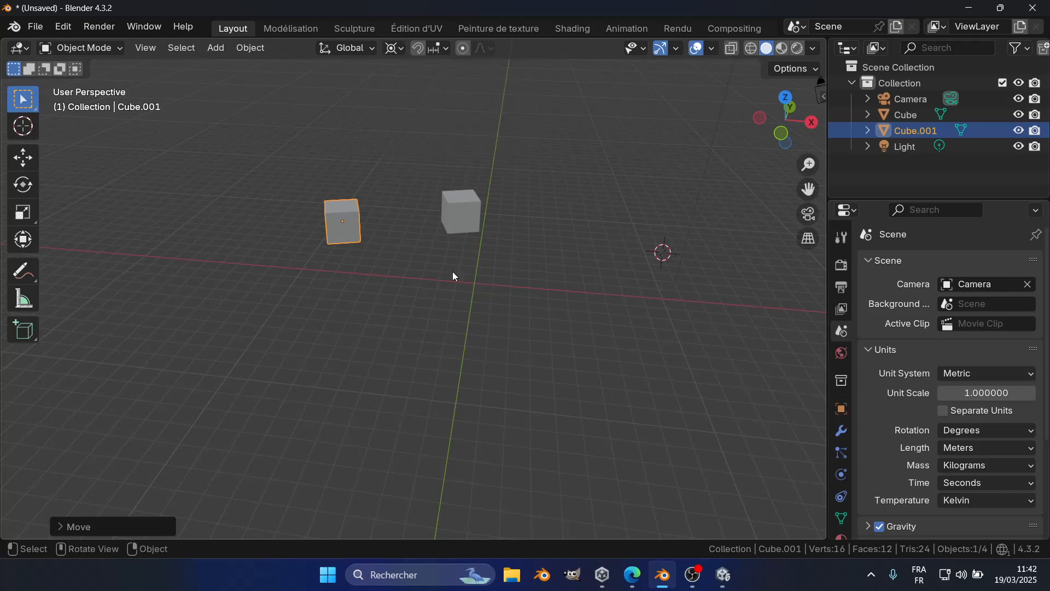
{"action": "left_click_drag", "start_coordinate": [276, 142], "coordinate": [533, 302]}
{"action": "key", "text": "s"}
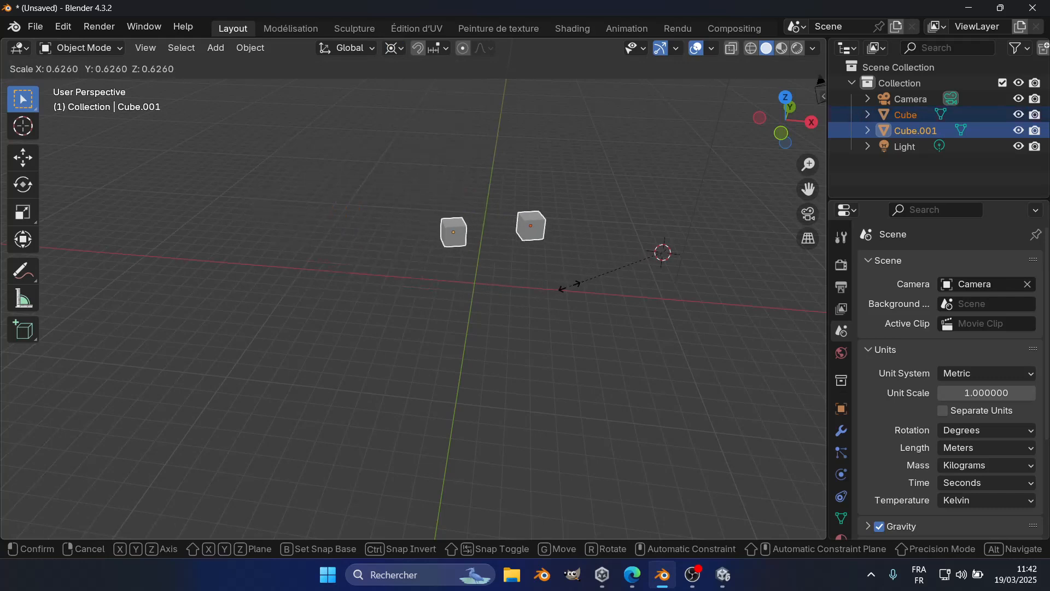
{"action": "left_click", "coordinate": [492, 294]}
Set the transform pivot point to Individual Origins and scale both cubes up, each about its own origin
{"action": "left_click", "coordinate": [390, 48]}
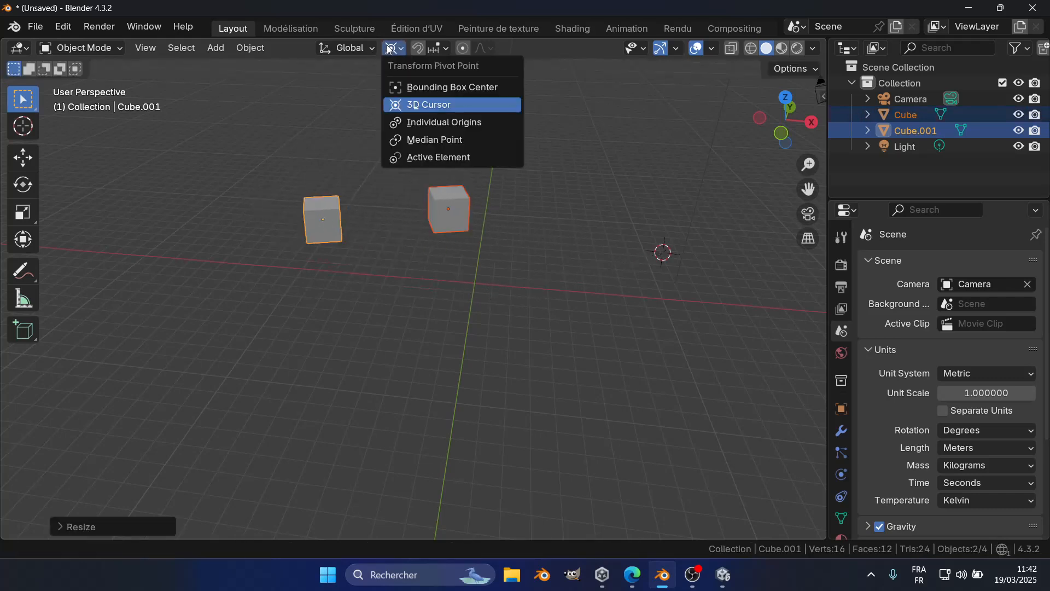
{"action": "left_click", "coordinate": [426, 123]}
{"action": "key", "text": "s"}
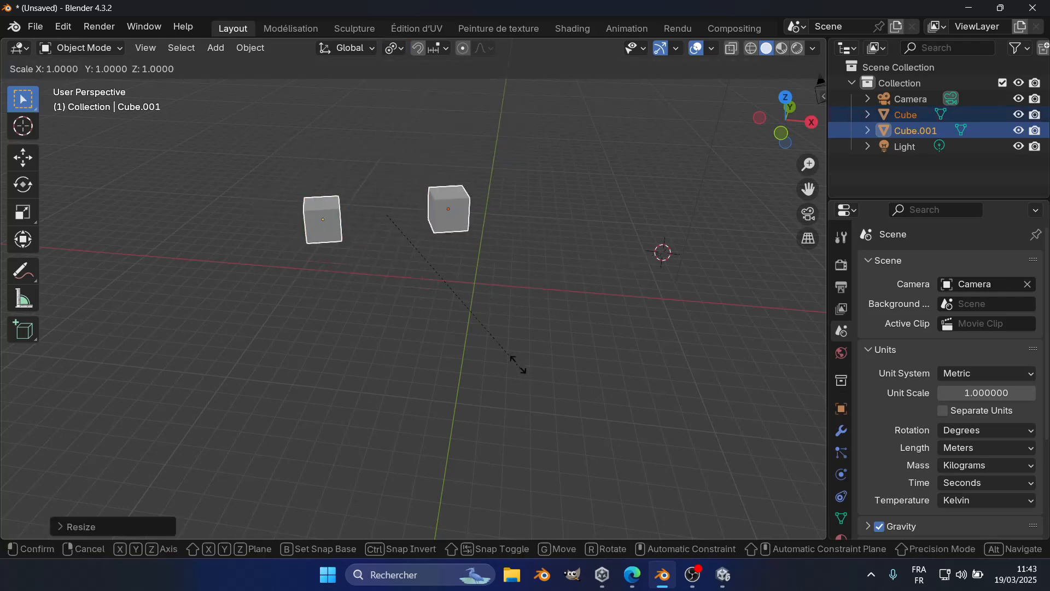
{"action": "left_click", "coordinate": [625, 410]}
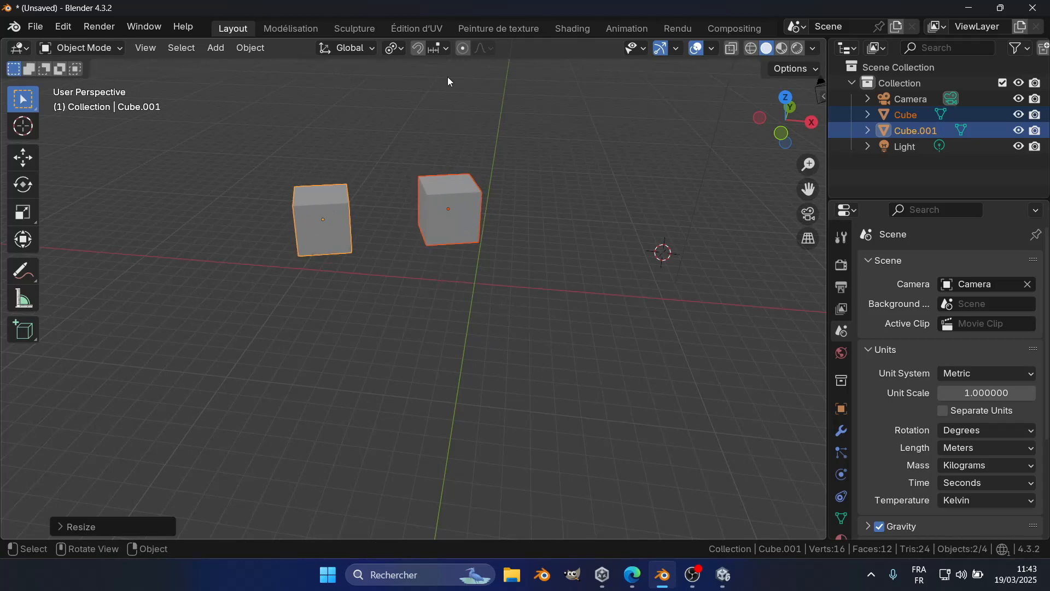
Set the transform pivot point to Median Point and scale both cubes several times about their shared midpoint, leaving them much larger
{"action": "left_click", "coordinate": [392, 48]}
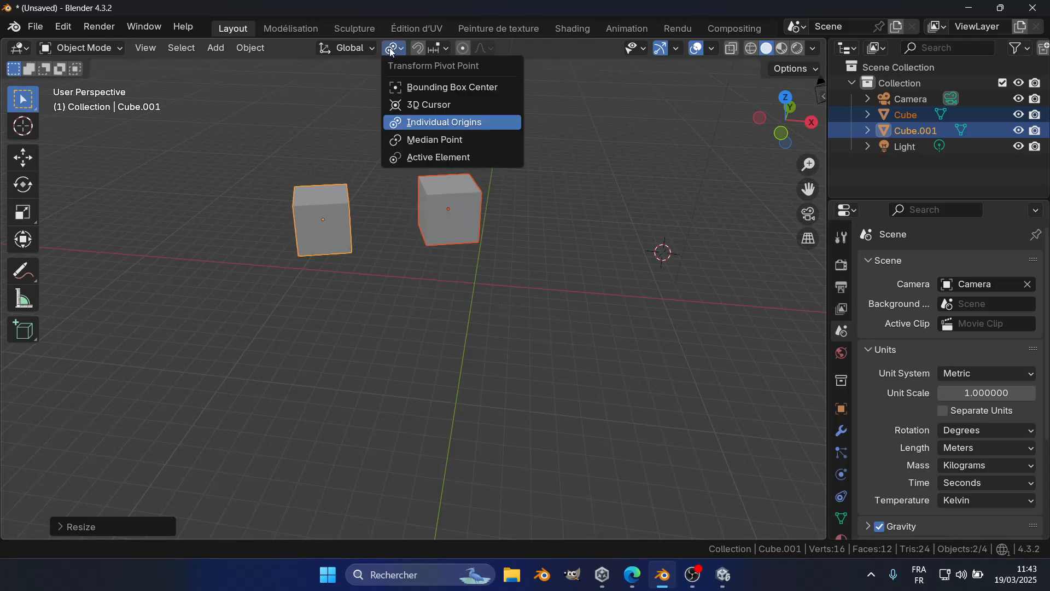
{"action": "left_click", "coordinate": [418, 140]}
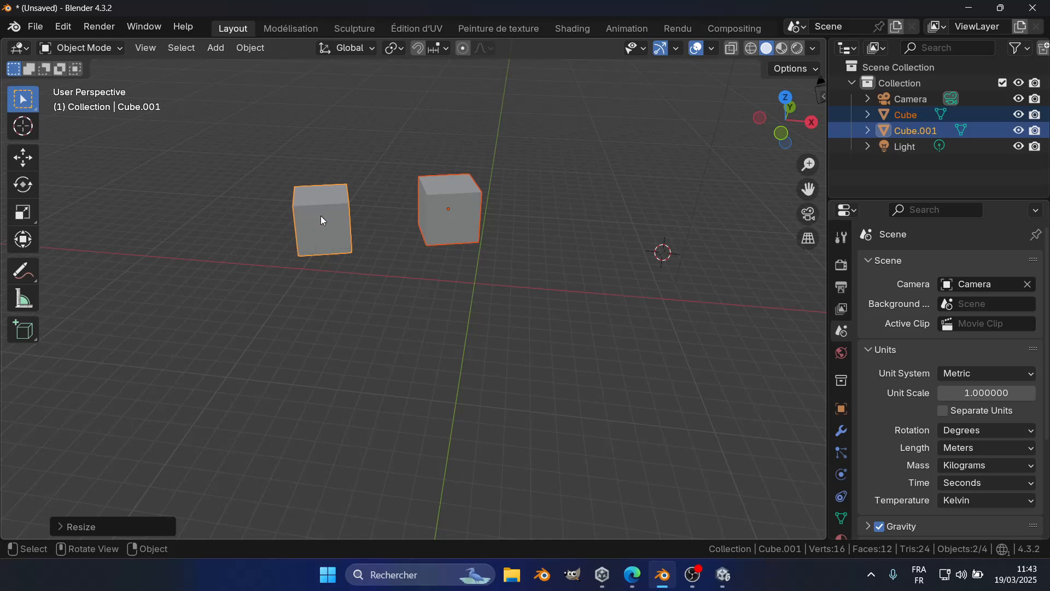
{"action": "key", "text": "s"}
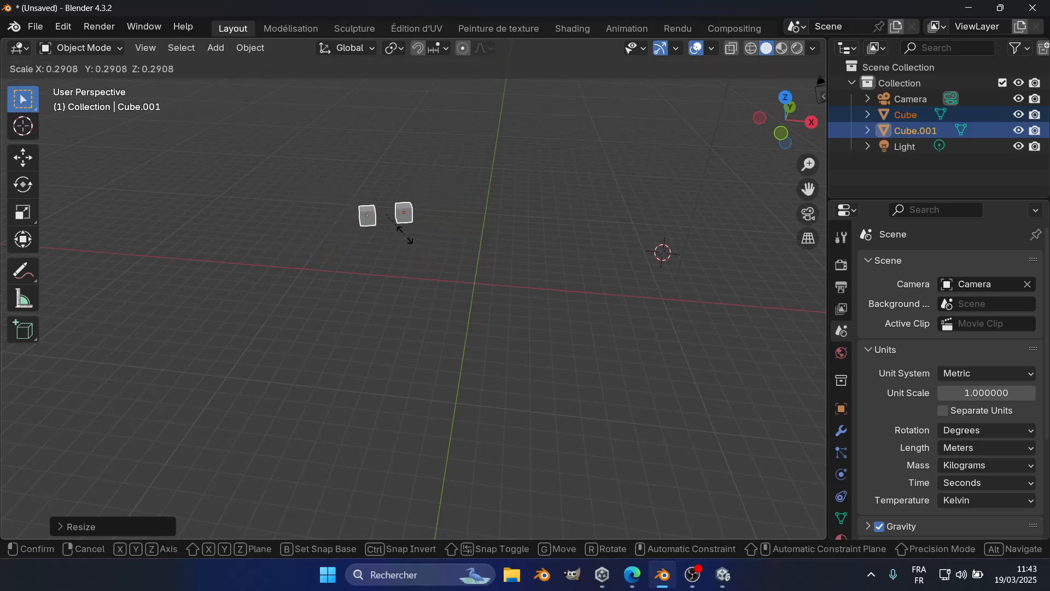
{"action": "left_click", "coordinate": [535, 375]}
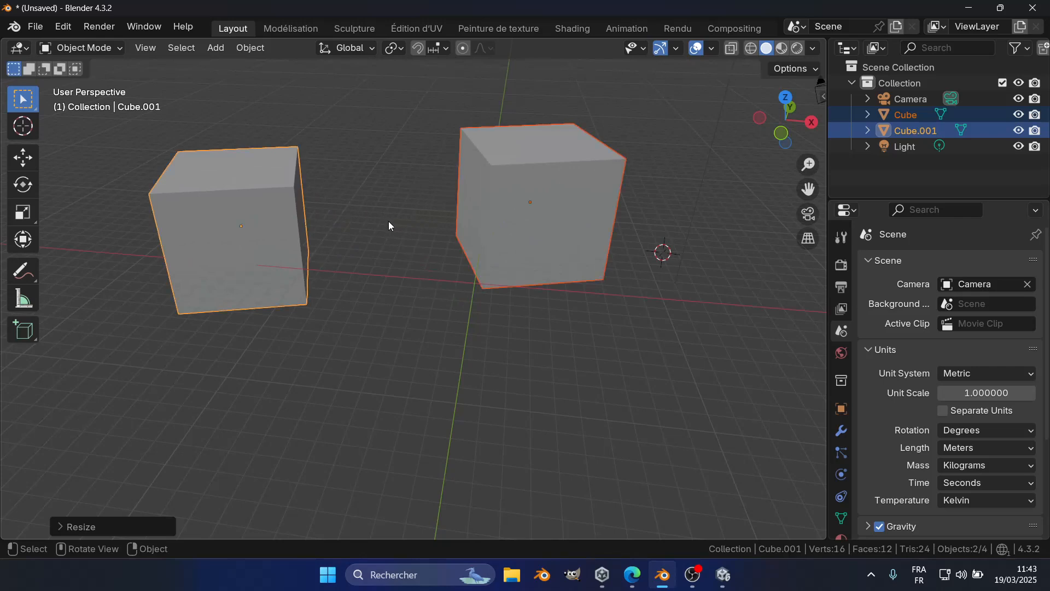
{"action": "key", "text": "s"}
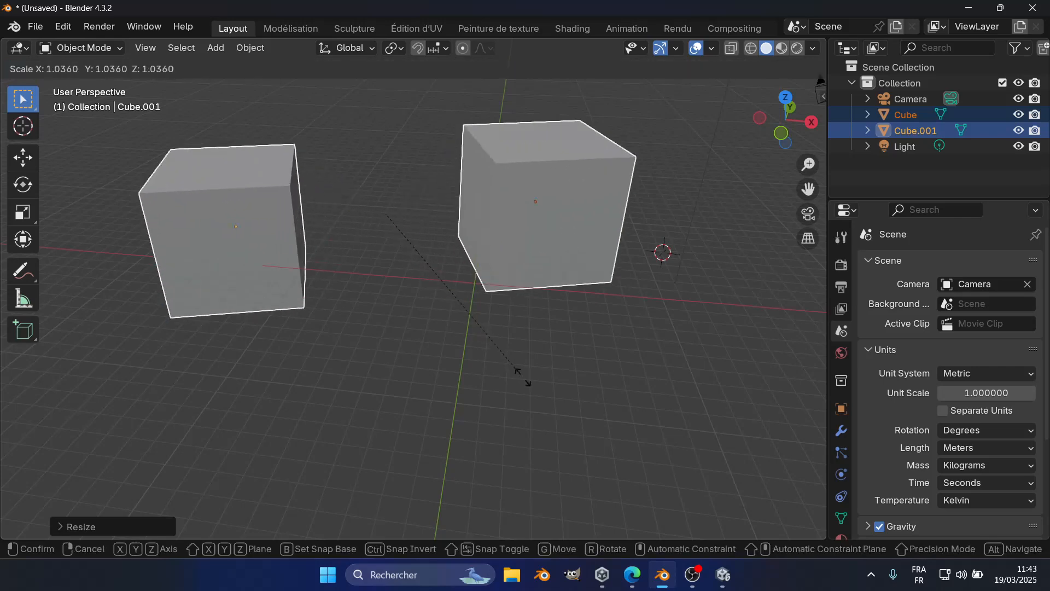
{"action": "left_click", "coordinate": [550, 405]}
{"action": "key", "text": "s"}
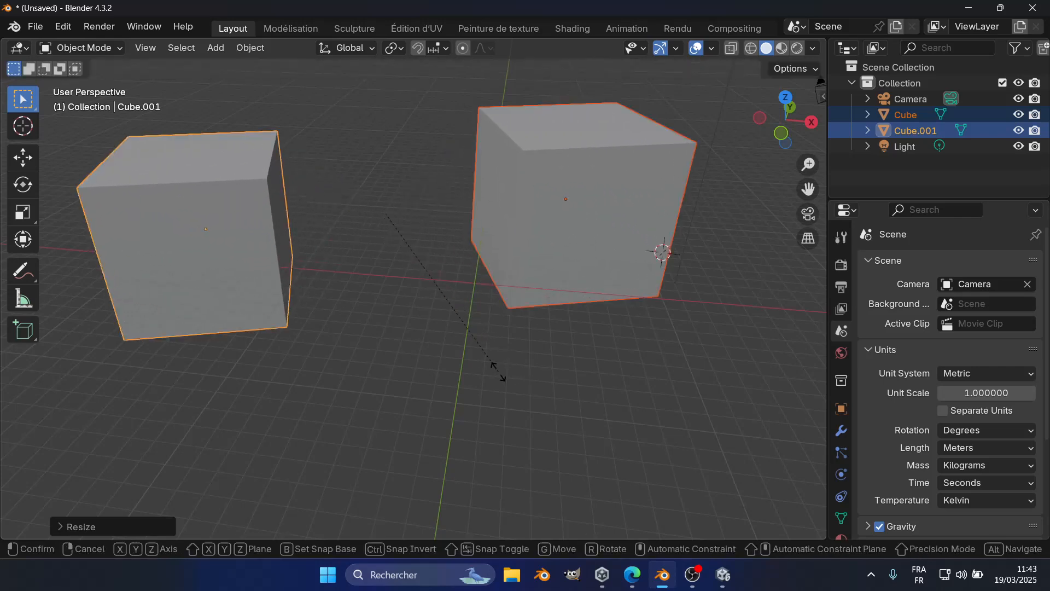
{"action": "left_click", "coordinate": [504, 320]}
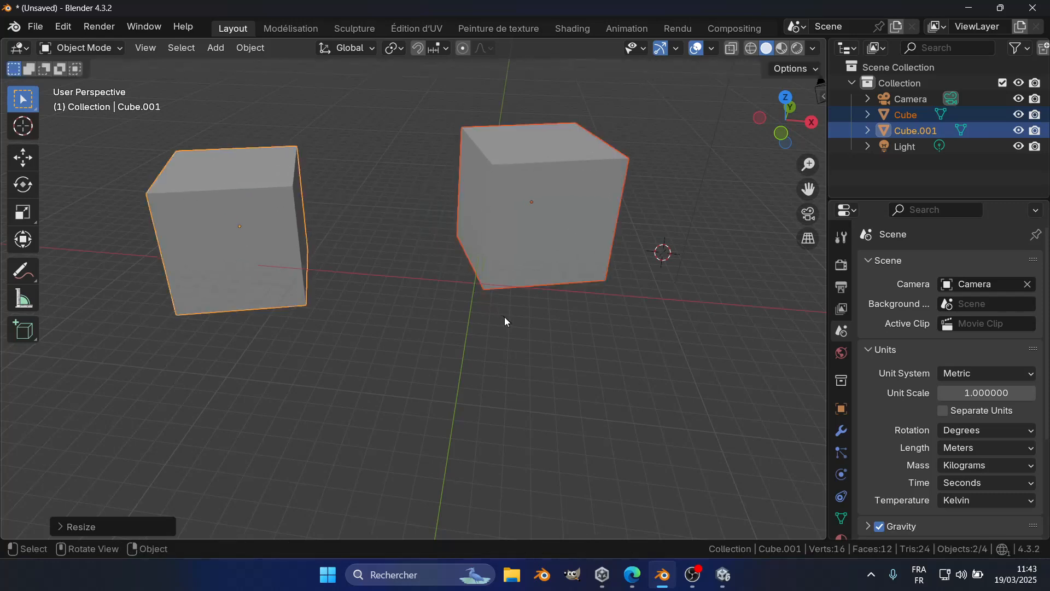
Set the transform pivot point to Active Element and scale both cubes up about the active duplicate cube
{"action": "left_click", "coordinate": [403, 48]}
{"action": "left_click", "coordinate": [427, 158]}
{"action": "scroll", "coordinate": [407, 317], "scroll_direction": "down", "scroll_amount": 3}
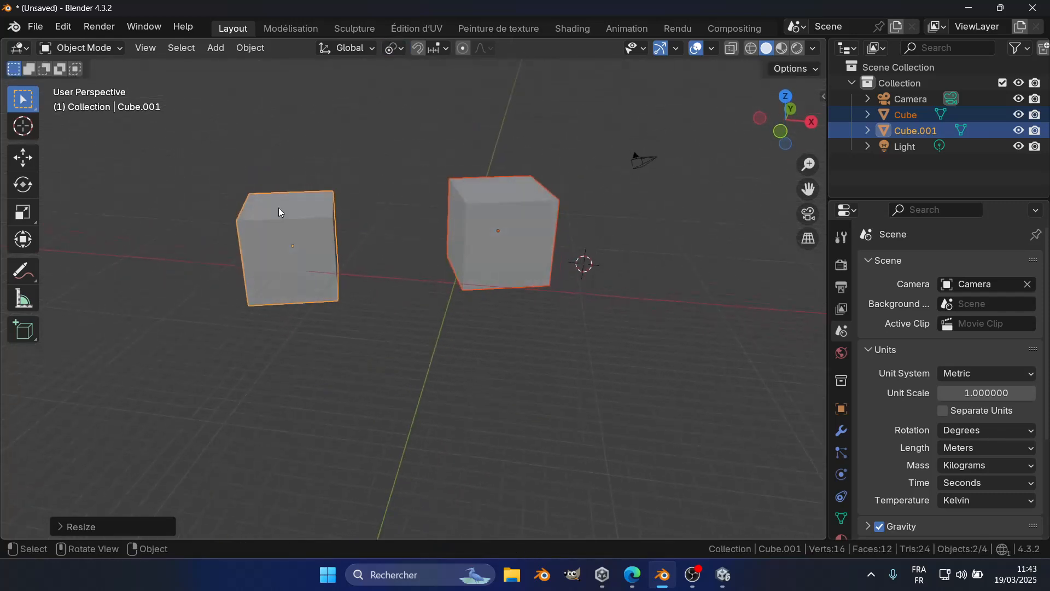
{"action": "key", "text": "s"}
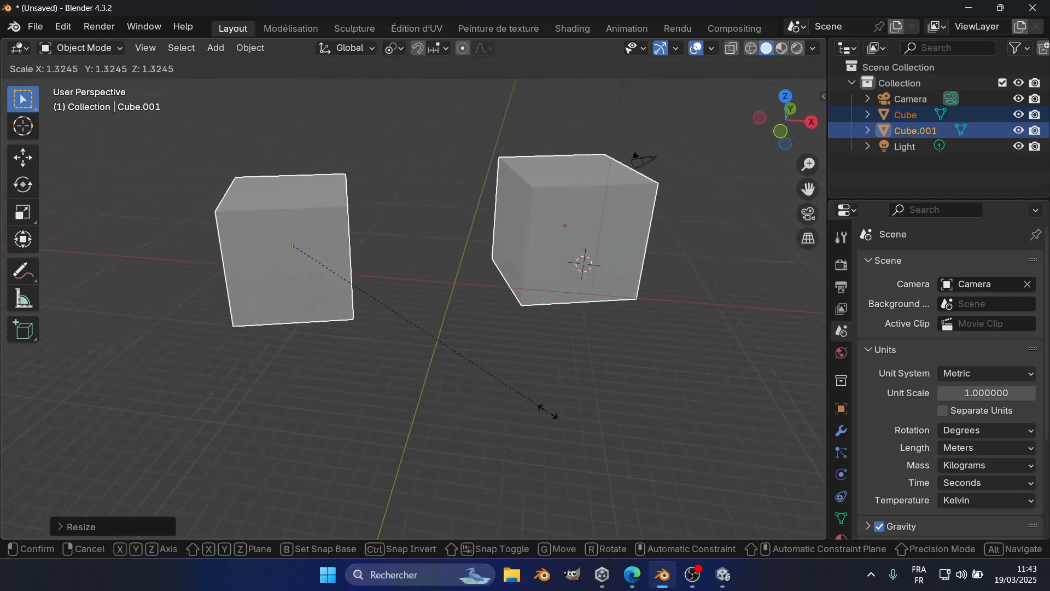
{"action": "left_click", "coordinate": [583, 327]}
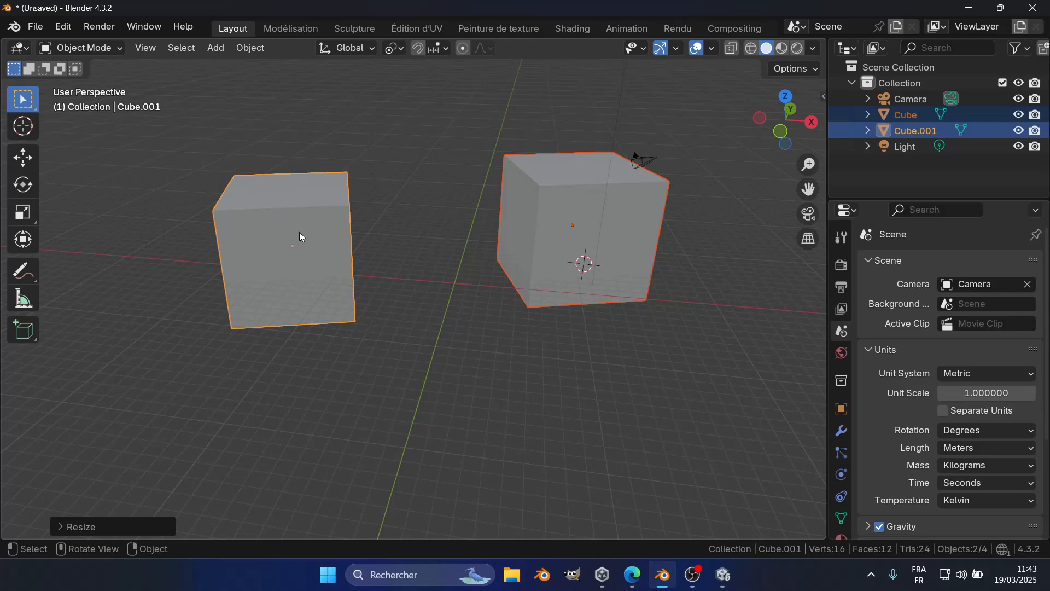
Scale both cubes down about the active duplicate cube
{"action": "key", "text": "s"}
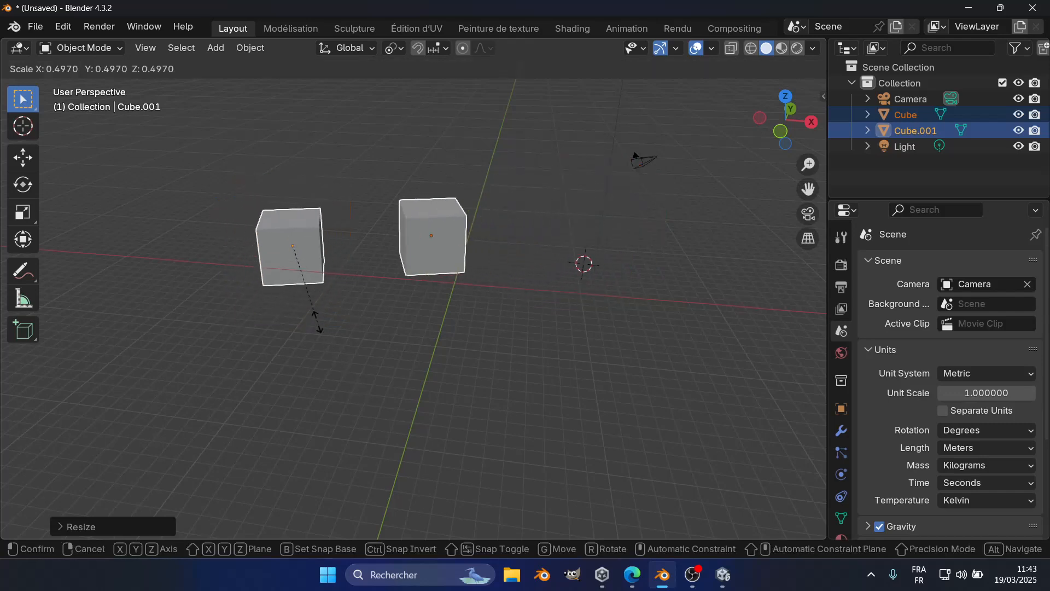
{"action": "left_click", "coordinate": [382, 186]}
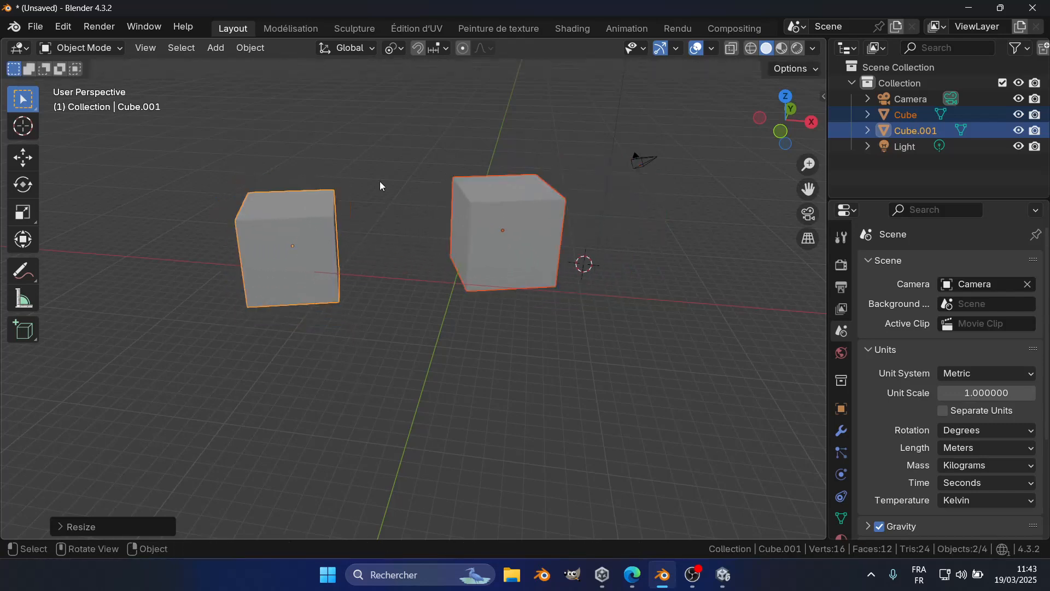
{"action": "left_click", "coordinate": [395, 50]}
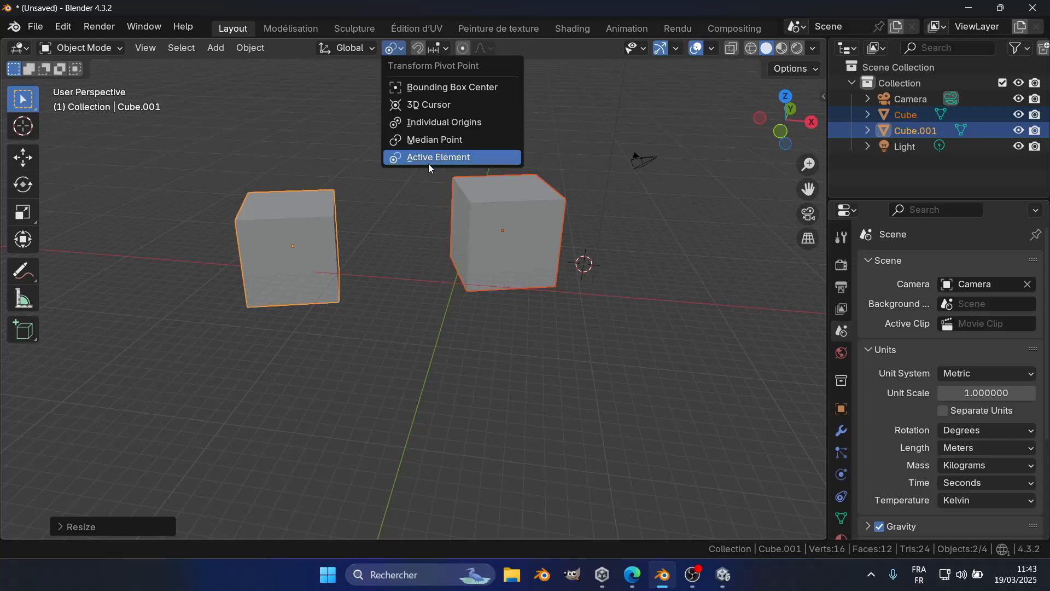
{"action": "left_click", "coordinate": [389, 46]}
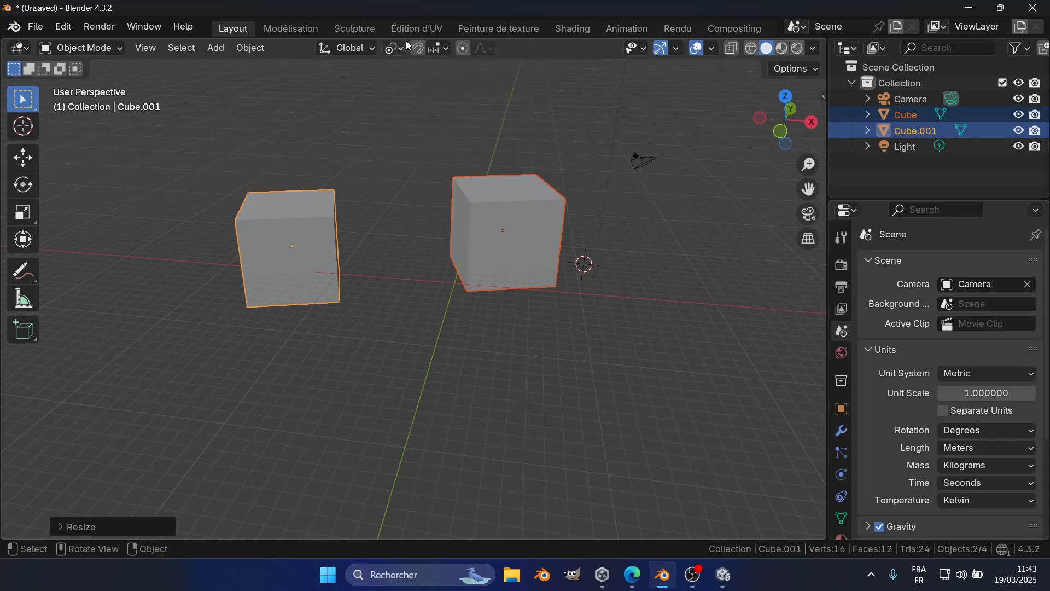
{"action": "left_click", "coordinate": [394, 49]}
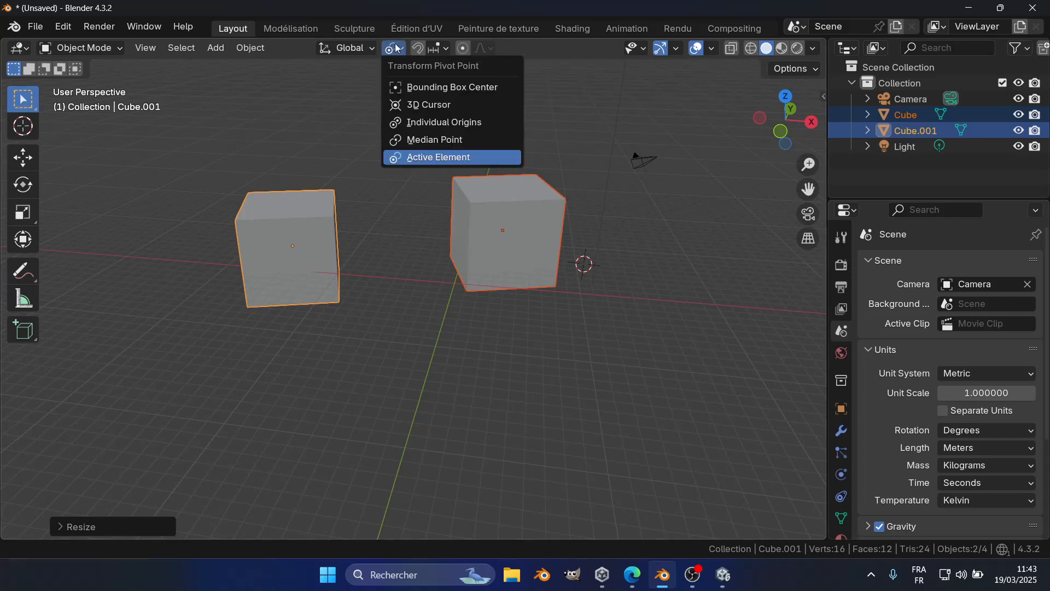
{"action": "left_click", "coordinate": [394, 48]}
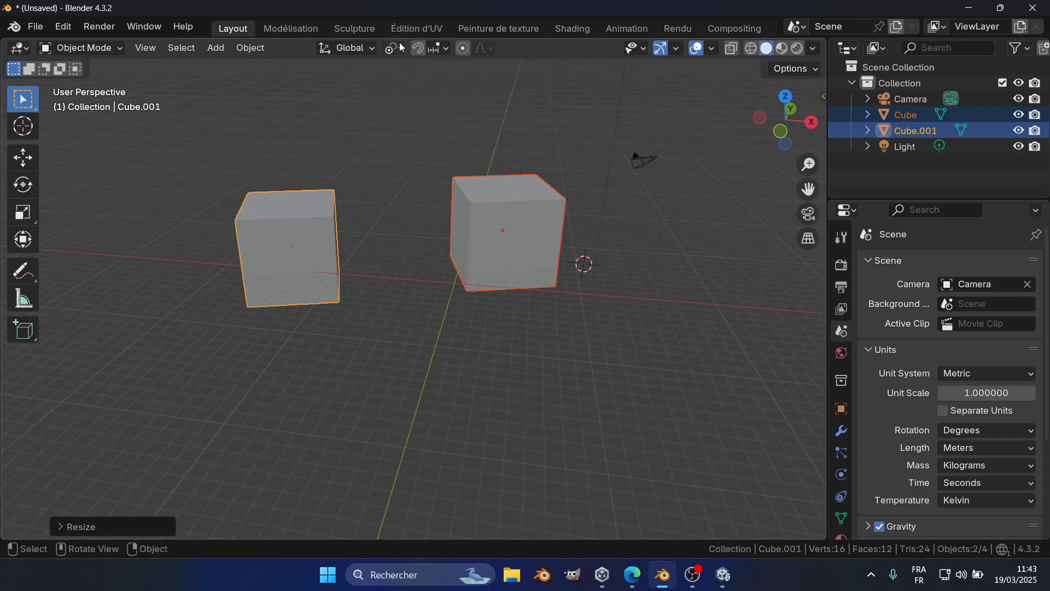
{"action": "left_click", "coordinate": [394, 48]}
Deselect both cubes
{"action": "scroll", "coordinate": [429, 383], "scroll_direction": "down", "scroll_amount": 3}
{"action": "left_click", "coordinate": [438, 350]}
{"action": "scroll", "coordinate": [519, 330], "scroll_direction": "up", "scroll_amount": 1}
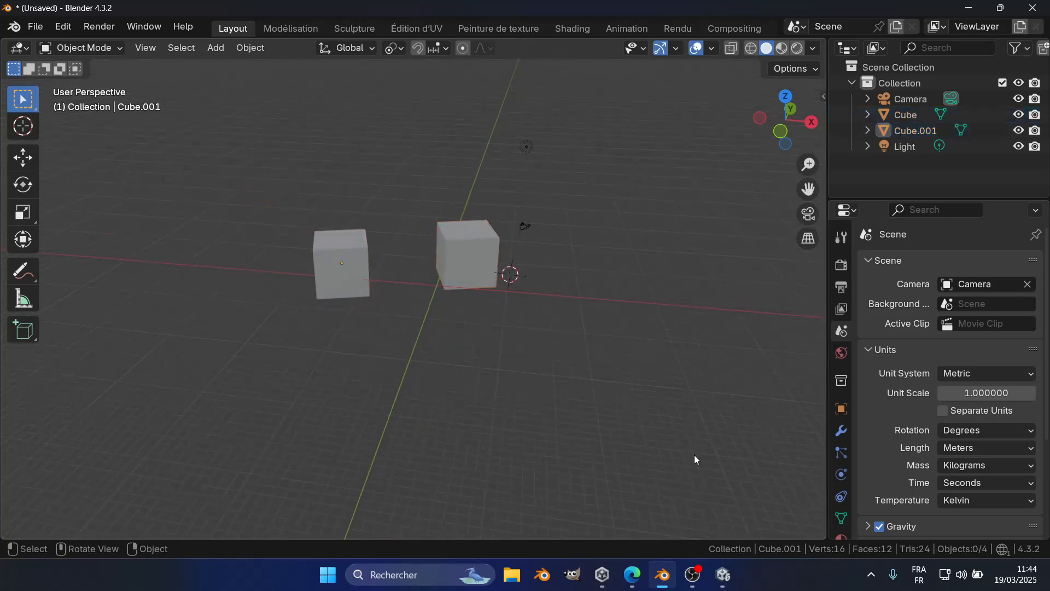
Switch to the course page in Microsoft Edge and read the passage on placing the 3D cursor precisely with the snap pie menu
{"action": "mouse_move", "coordinate": [633, 574]}
{"action": "left_click", "coordinate": [681, 505]}
{"action": "scroll", "coordinate": [632, 422], "scroll_direction": "down", "scroll_amount": 6}
{"action": "scroll", "coordinate": [633, 418], "scroll_direction": "down", "scroll_amount": 5}
{"action": "scroll", "coordinate": [494, 160], "scroll_direction": "up", "scroll_amount": 5}
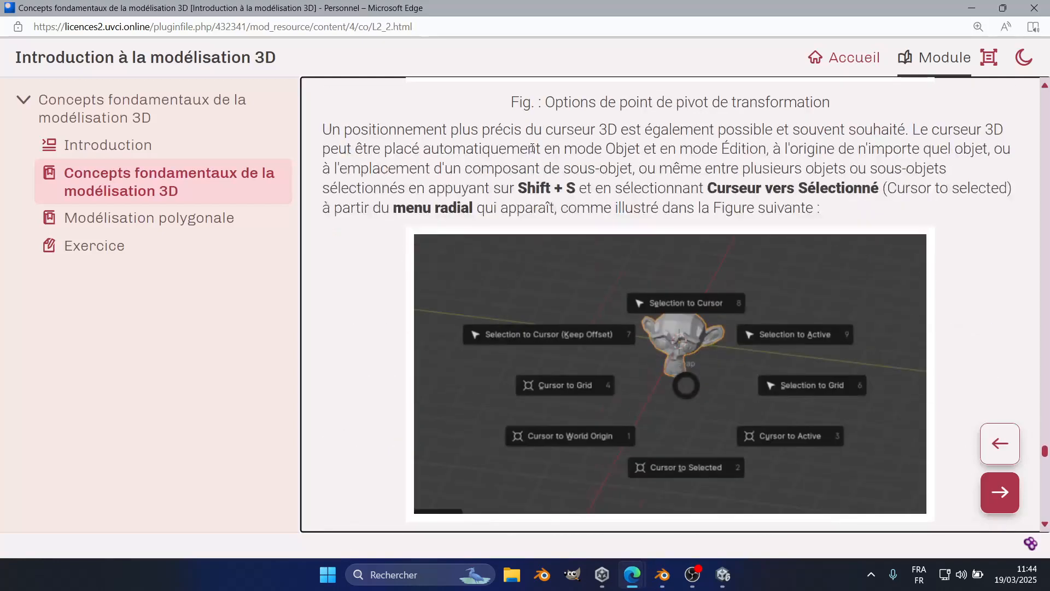
{"action": "scroll", "coordinate": [680, 281], "scroll_direction": "down", "scroll_amount": 3}
{"action": "scroll", "coordinate": [602, 215], "scroll_direction": "up", "scroll_amount": 2}
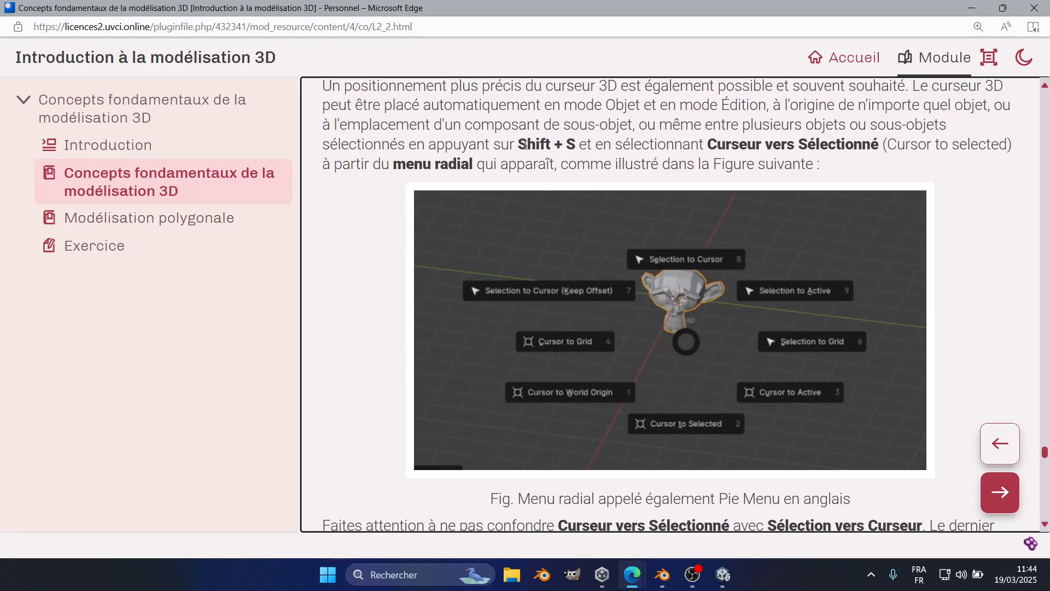
Switch back to Blender, select the duplicate cube and snap it to the 3D cursor
{"action": "left_click", "coordinate": [662, 574]}
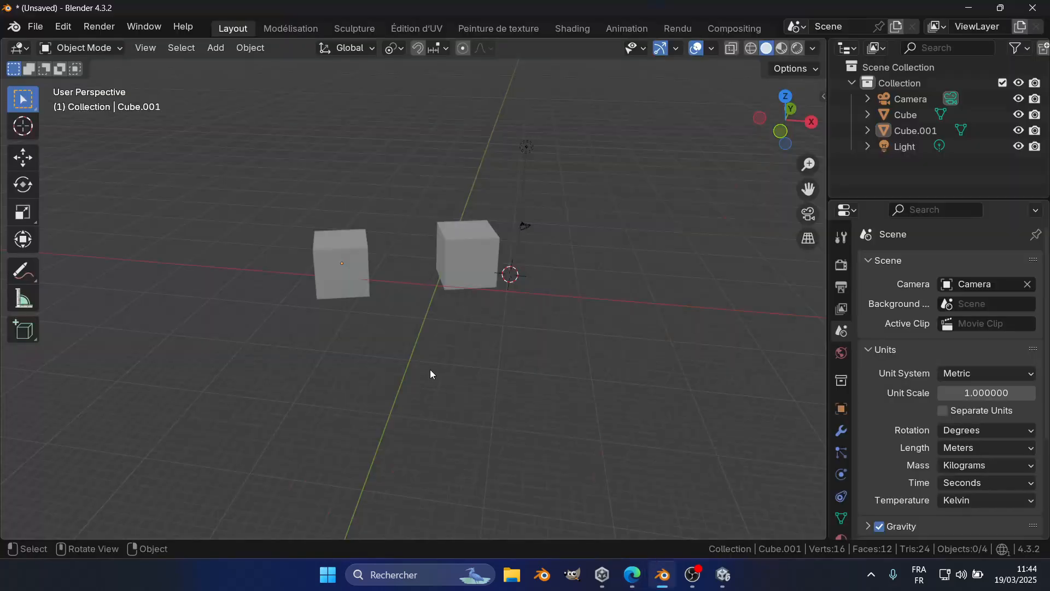
{"action": "key", "text": "shift+s"}
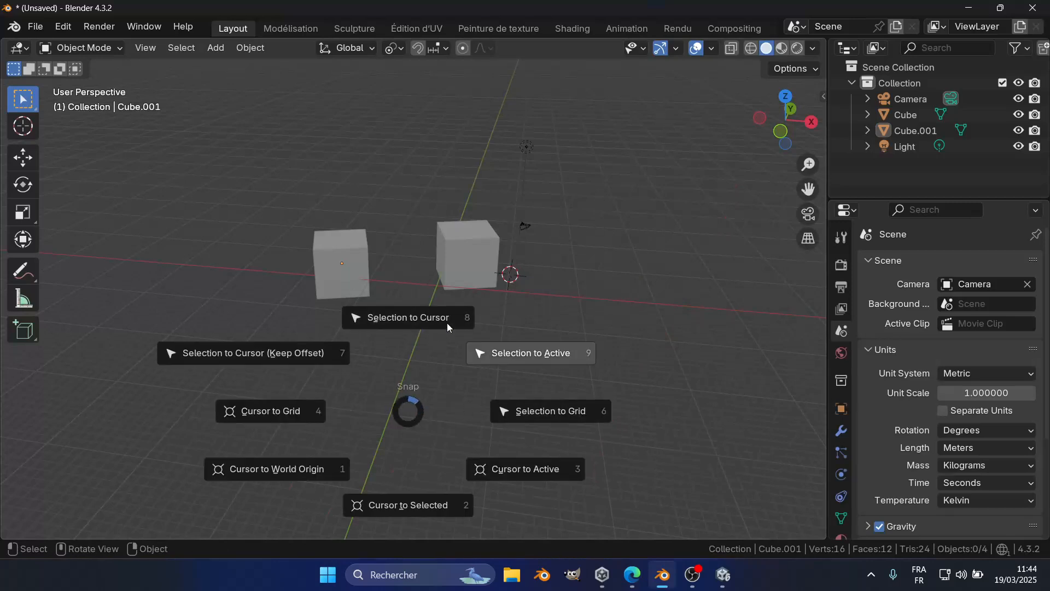
{"action": "left_click", "coordinate": [339, 271]}
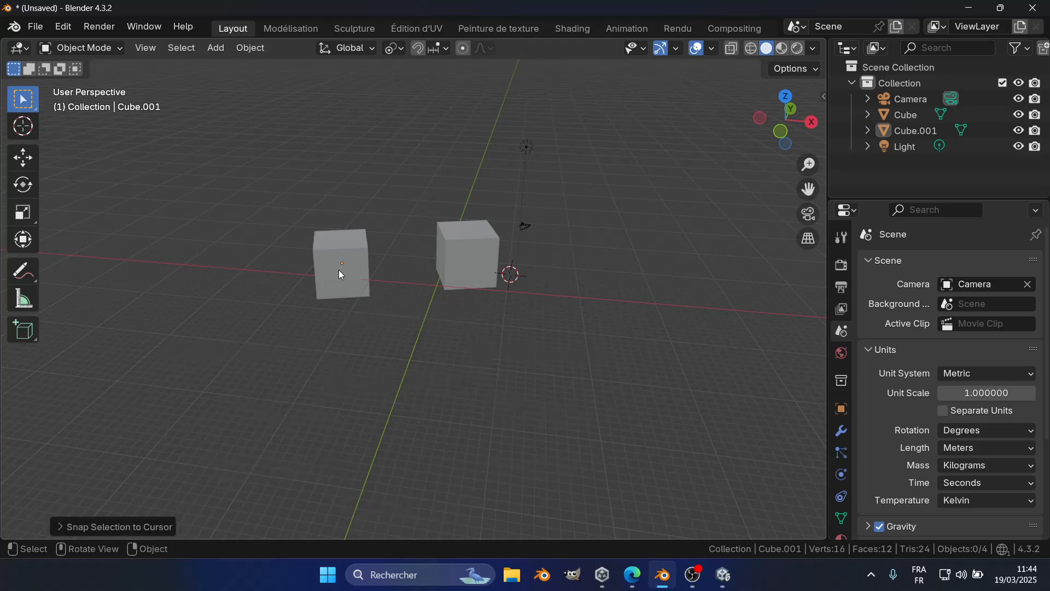
{"action": "left_click", "coordinate": [339, 271]}
{"action": "key", "text": "shift+s"}
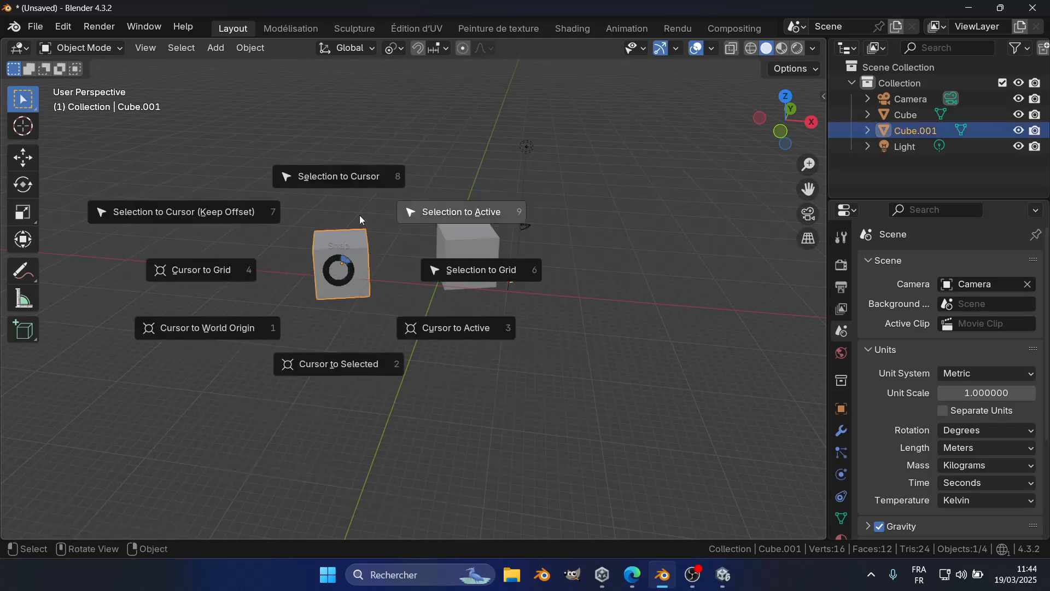
{"action": "left_click", "coordinate": [350, 174]}
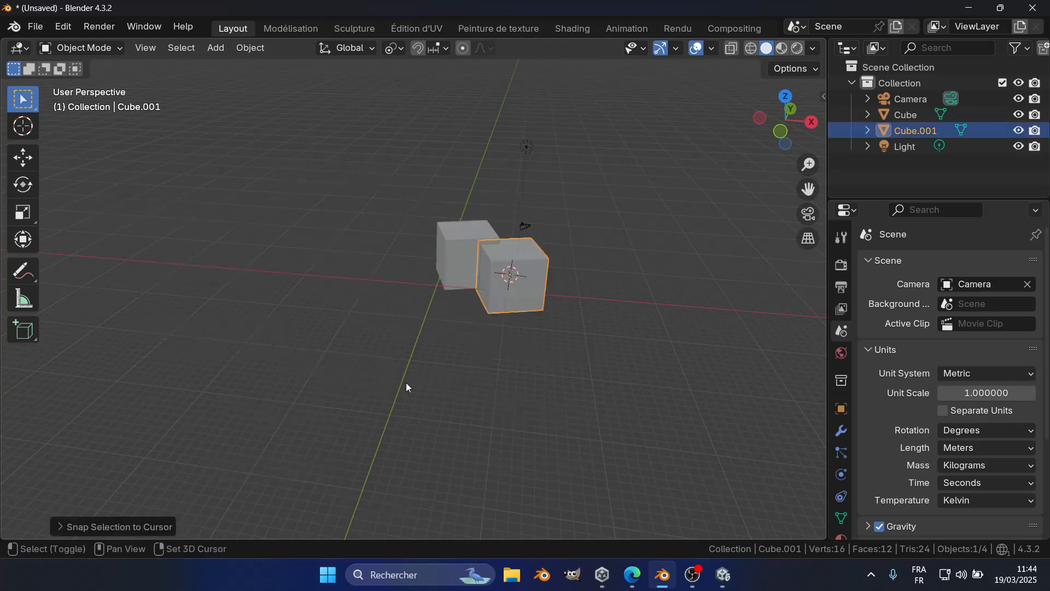
Place the 3D cursor in the empty area far behind the cubes, then snap it to the selected duplicate cube
{"action": "key", "text": "shift+s"}
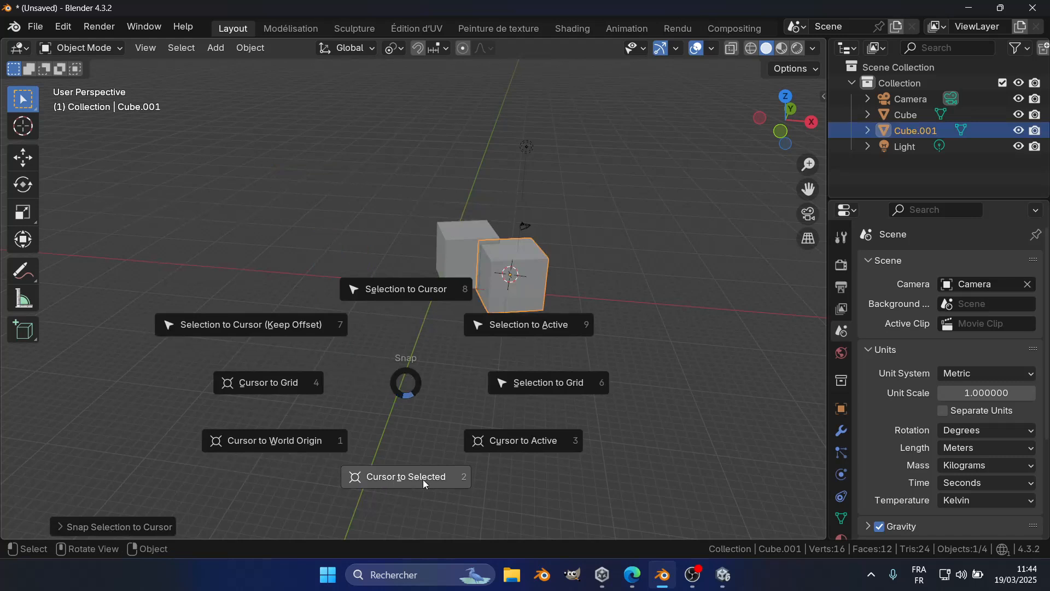
{"action": "left_click", "coordinate": [212, 151]}
{"action": "right_click", "coordinate": [195, 140], "text": "shift"}
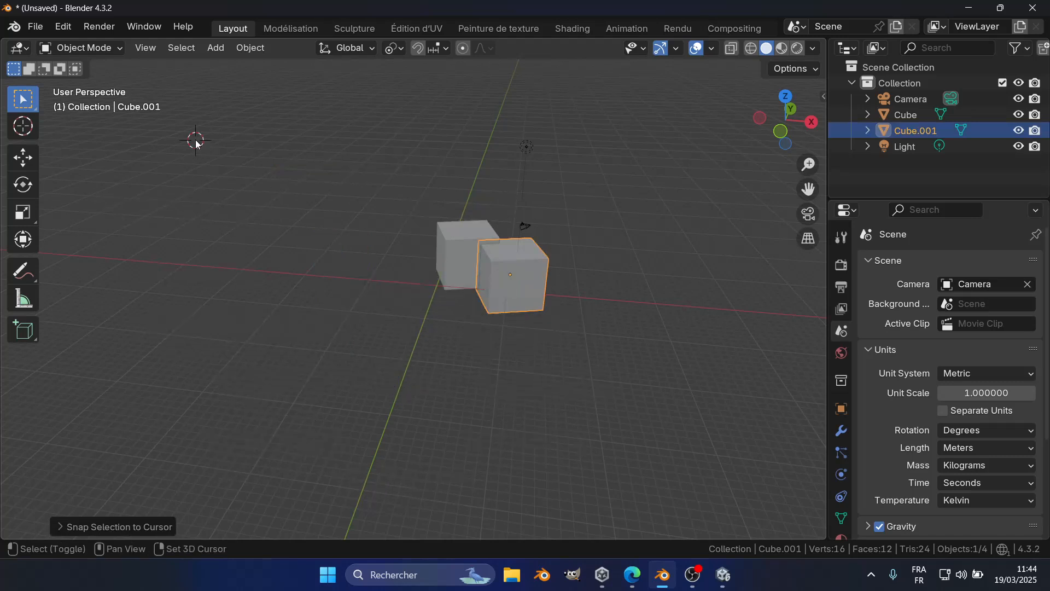
{"action": "key", "text": "shift+s"}
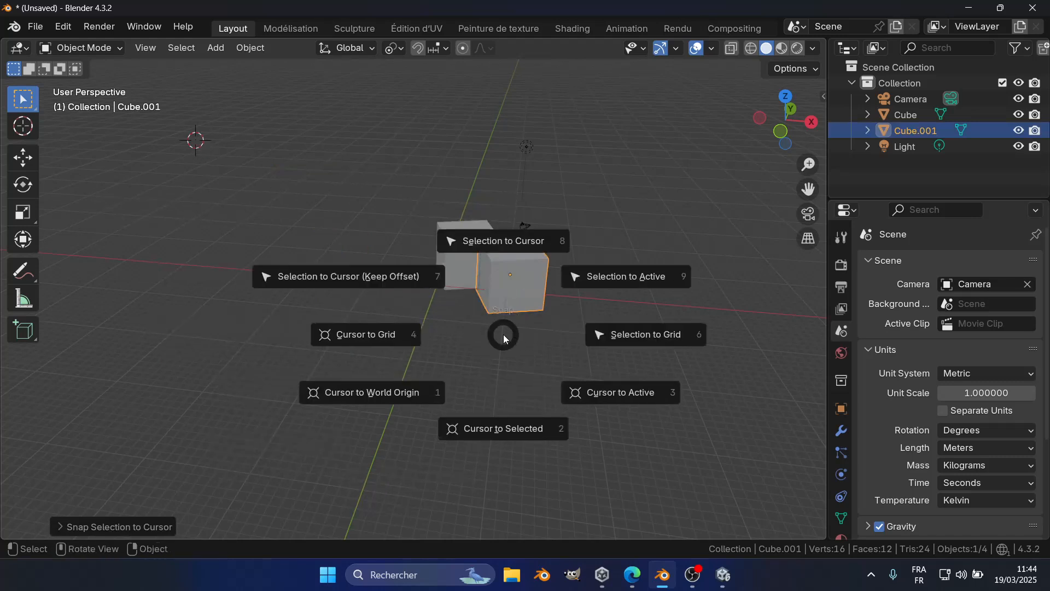
{"action": "left_click", "coordinate": [487, 438]}
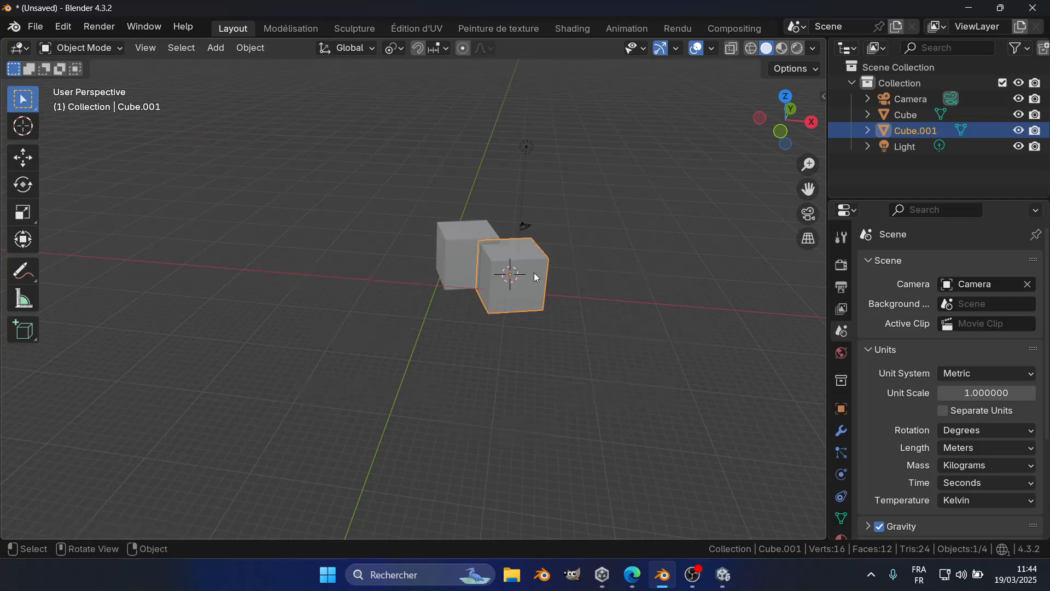
Snap the 3D cursor to the grid and inspect its position from other angles
{"action": "key", "text": "shift+s"}
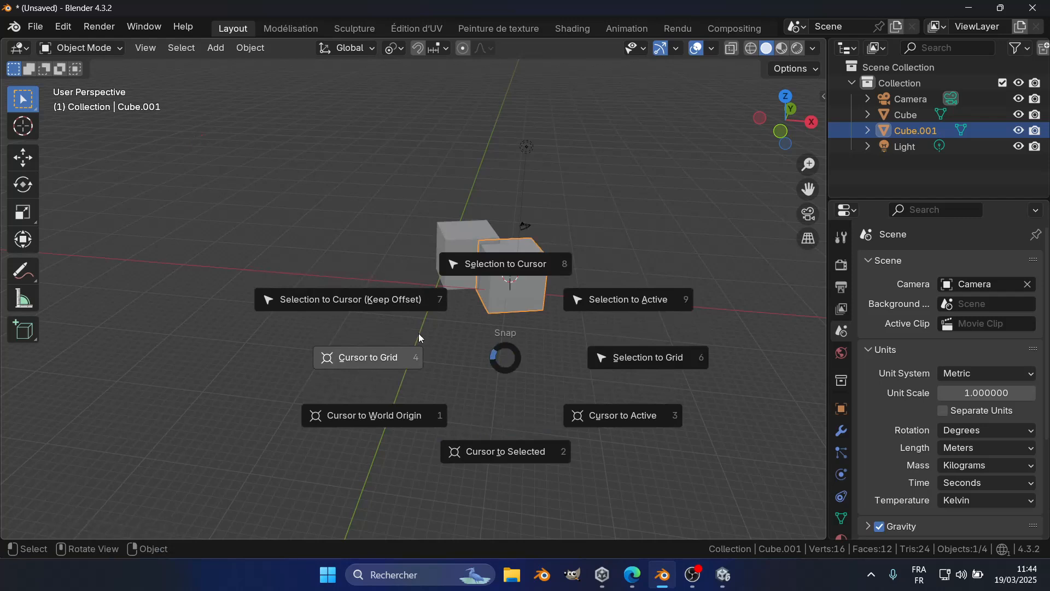
{"action": "left_click", "coordinate": [383, 355]}
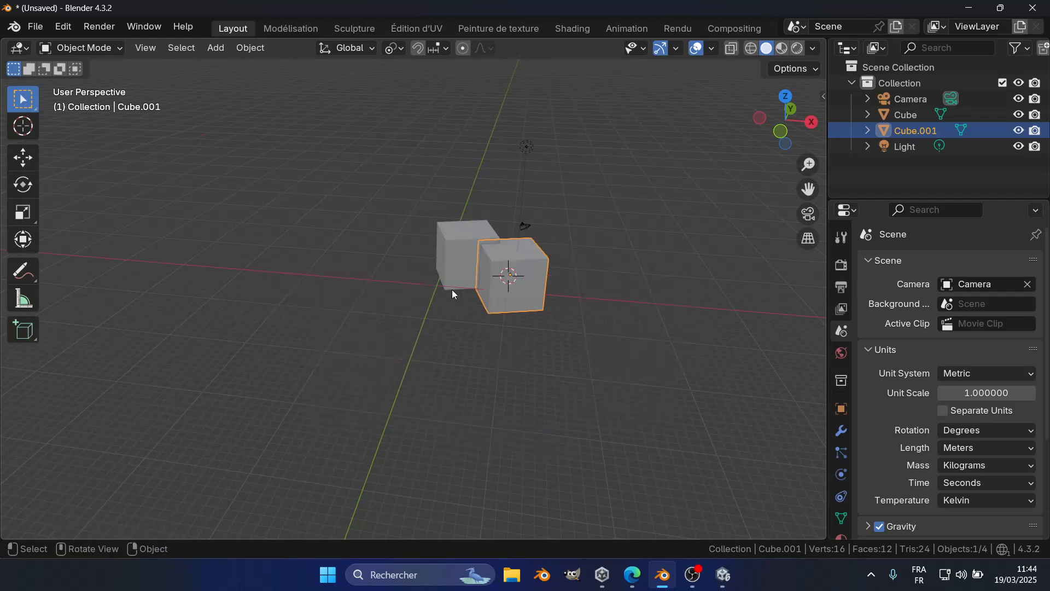
{"action": "key", "text": "shift+s"}
{"action": "left_click", "coordinate": [298, 339]}
{"action": "middle_click_drag", "start_coordinate": [612, 195], "coordinate": [563, 276]}
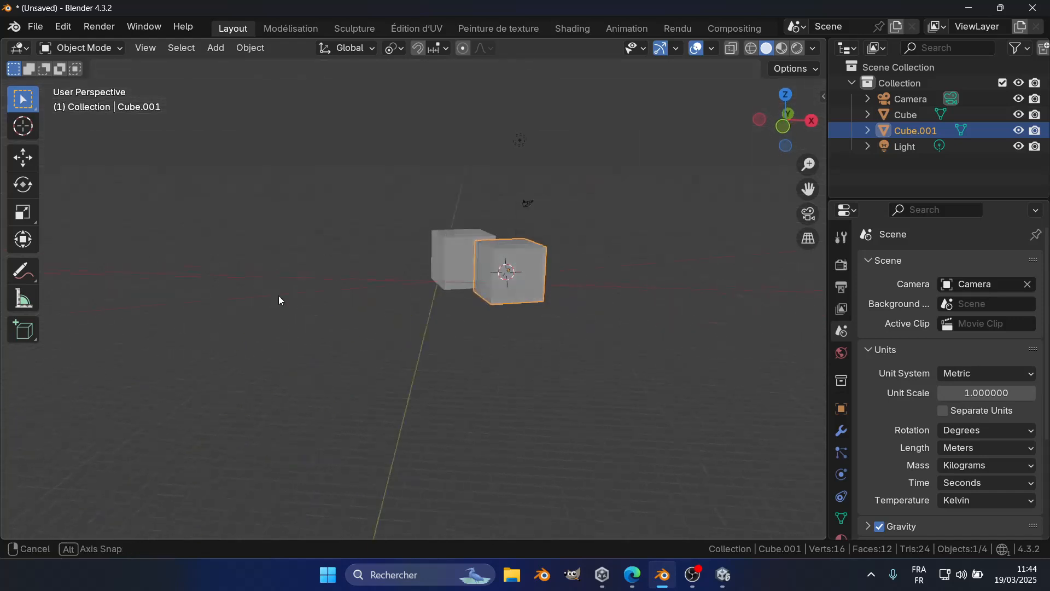
{"action": "middle_click_drag", "start_coordinate": [237, 269], "coordinate": [192, 264]}
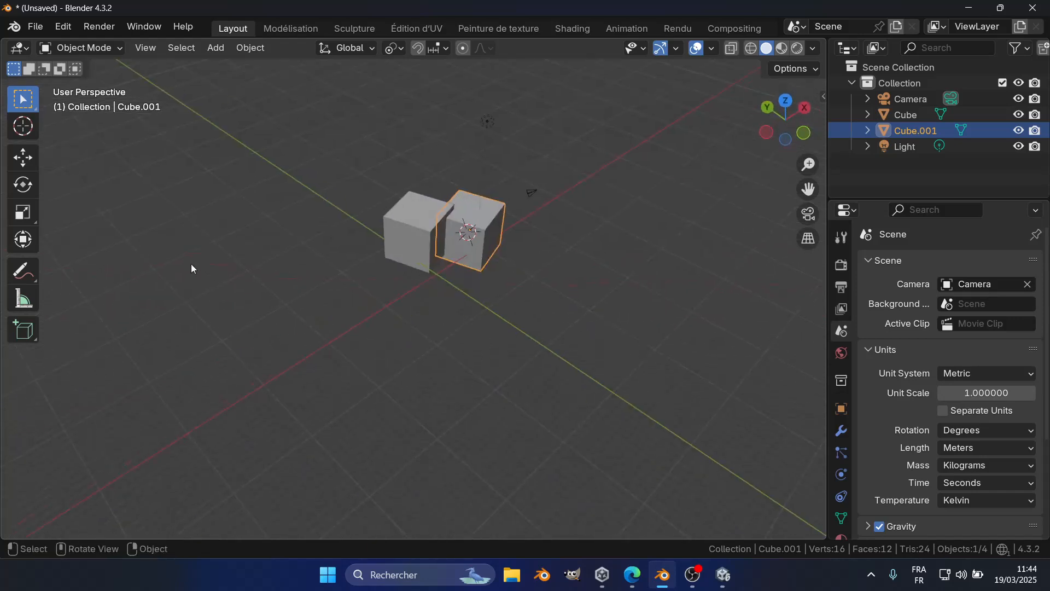
Select the light and bring up the snap options for the selection and the 3D cursor
{"action": "left_click", "coordinate": [489, 121]}
{"action": "key", "text": "shift+s"}
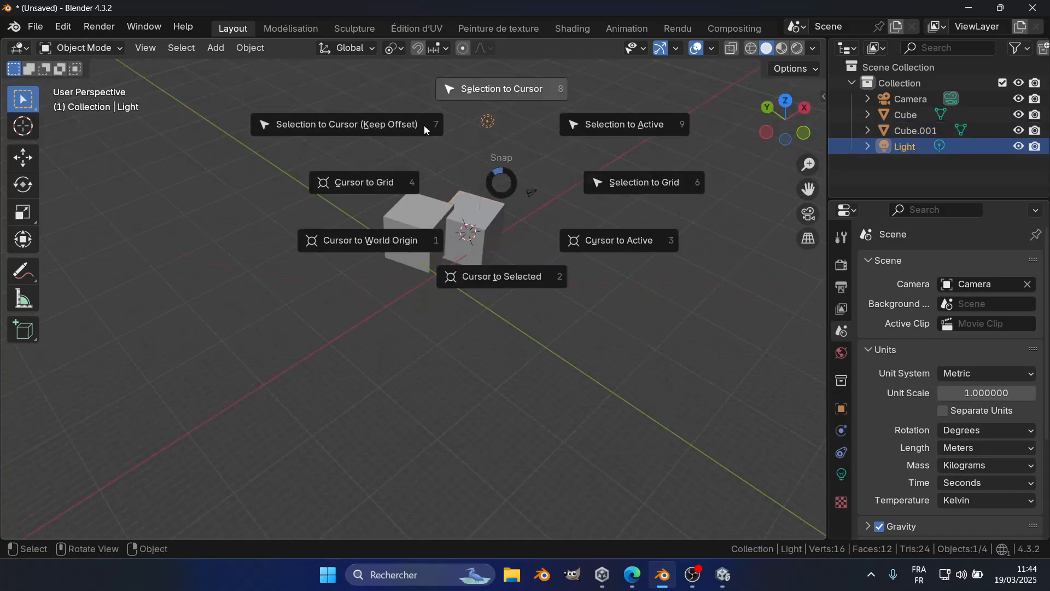
{"action": "left_click", "coordinate": [539, 272]}
Switch to the course page in Microsoft Edge and go to the section on window selection and the Tweak mode
{"action": "mouse_move", "coordinate": [632, 574]}
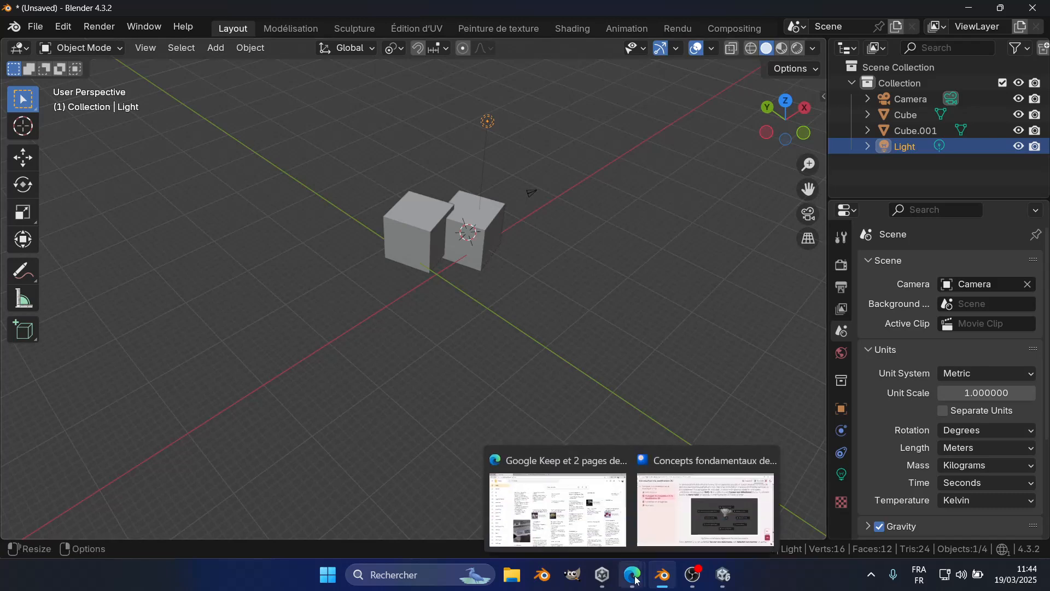
{"action": "left_click", "coordinate": [706, 509]}
{"action": "scroll", "coordinate": [670, 307], "scroll_direction": "down", "scroll_amount": 8}
{"action": "scroll", "coordinate": [670, 306], "scroll_direction": "down", "scroll_amount": 8}
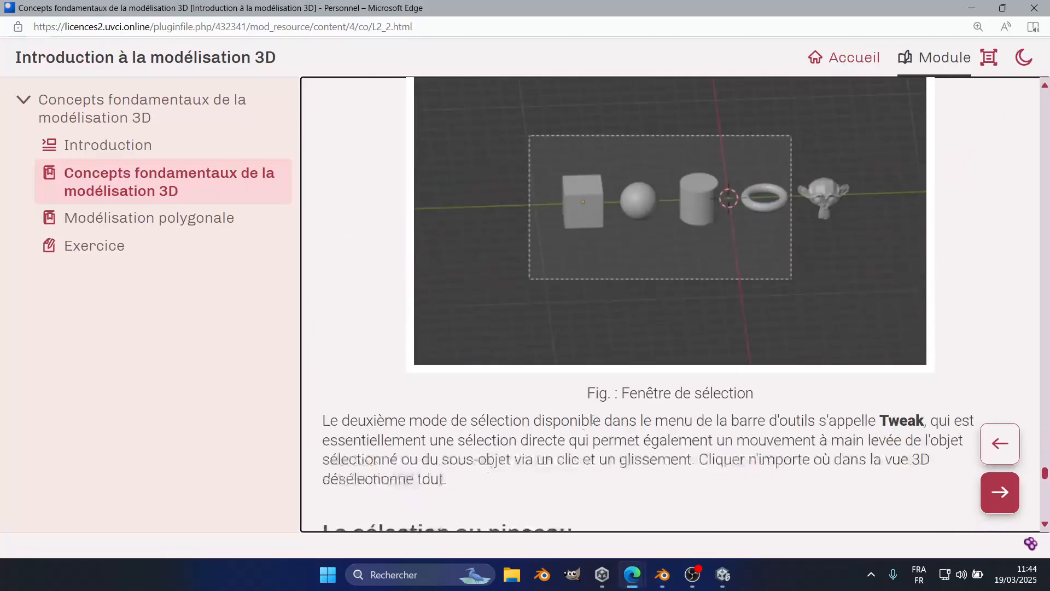
Switch back to Blender and move the original cube away from its duplicate
{"action": "left_click", "coordinate": [658, 583]}
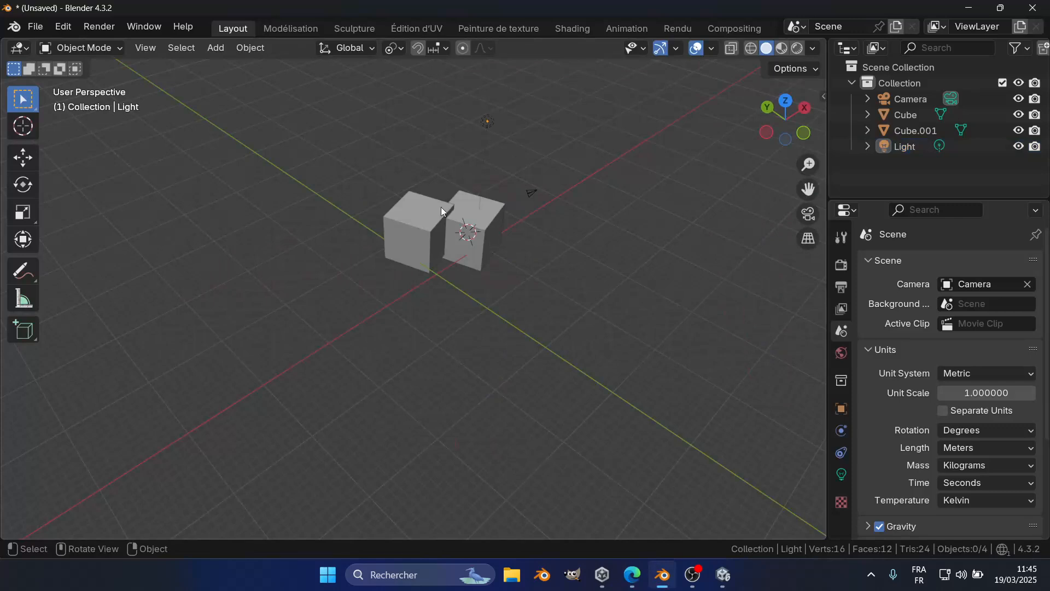
{"action": "left_click", "coordinate": [441, 207]}
{"action": "key", "text": "g"}
{"action": "left_click", "coordinate": [331, 355]}
{"action": "middle_click_drag", "start_coordinate": [363, 306], "coordinate": [219, 210]}
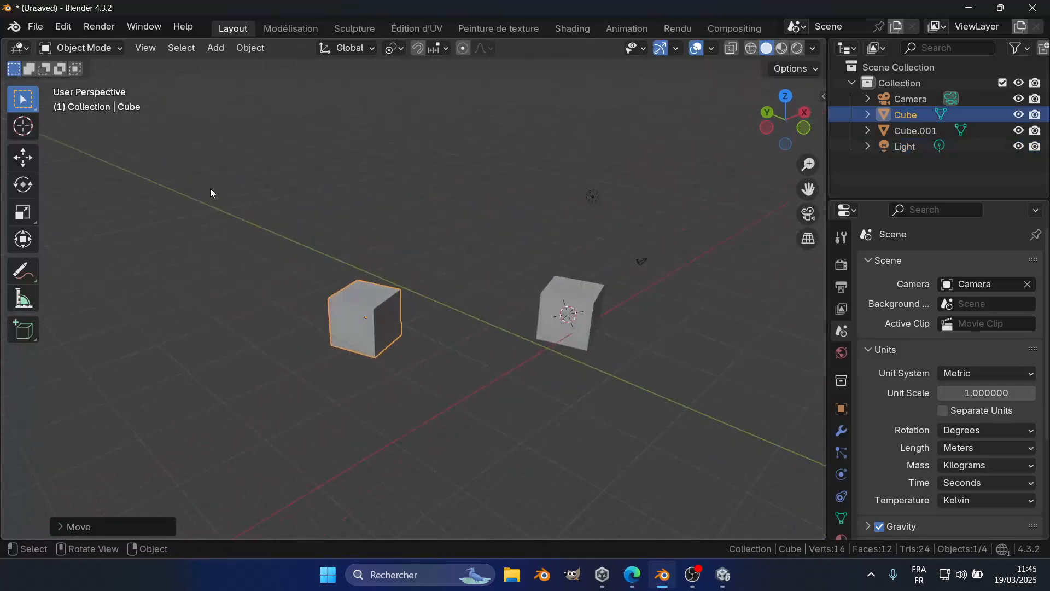
Box-select both cubes, the camera and the light, clear the selection and box-select all four objects again
{"action": "left_click_drag", "start_coordinate": [216, 154], "coordinate": [672, 412]}
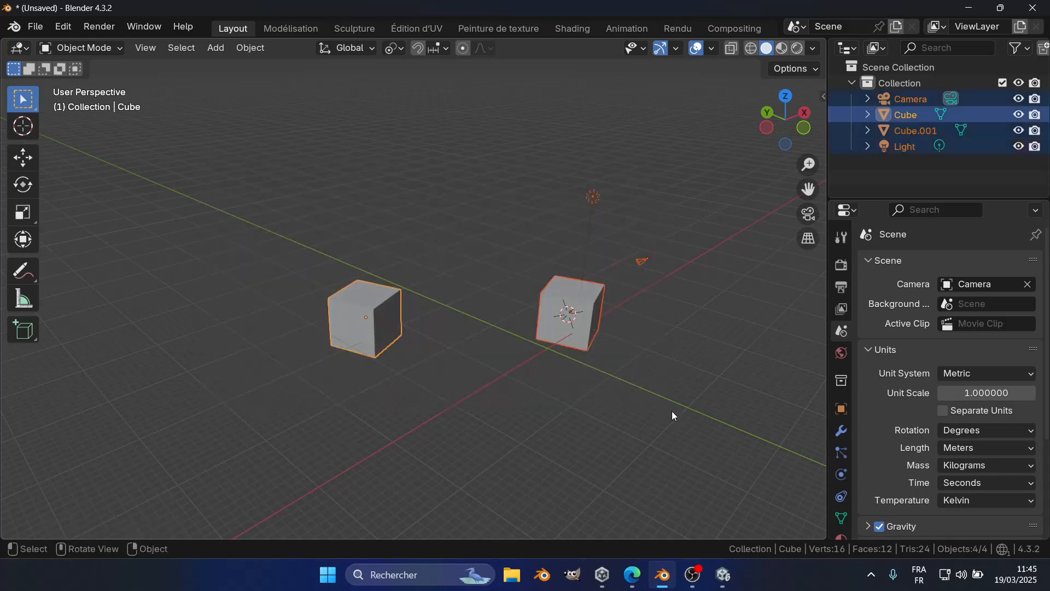
{"action": "left_click", "coordinate": [672, 411]}
{"action": "left_click_drag", "start_coordinate": [99, 154], "coordinate": [682, 410]}
{"action": "scroll", "coordinate": [461, 310], "scroll_direction": "down", "scroll_amount": 3}
{"action": "middle_click_drag", "start_coordinate": [462, 316], "coordinate": [589, 446]}
Switch to the course page in Microsoft Edge and read the section on brush (circle) selection
{"action": "mouse_move", "coordinate": [632, 575]}
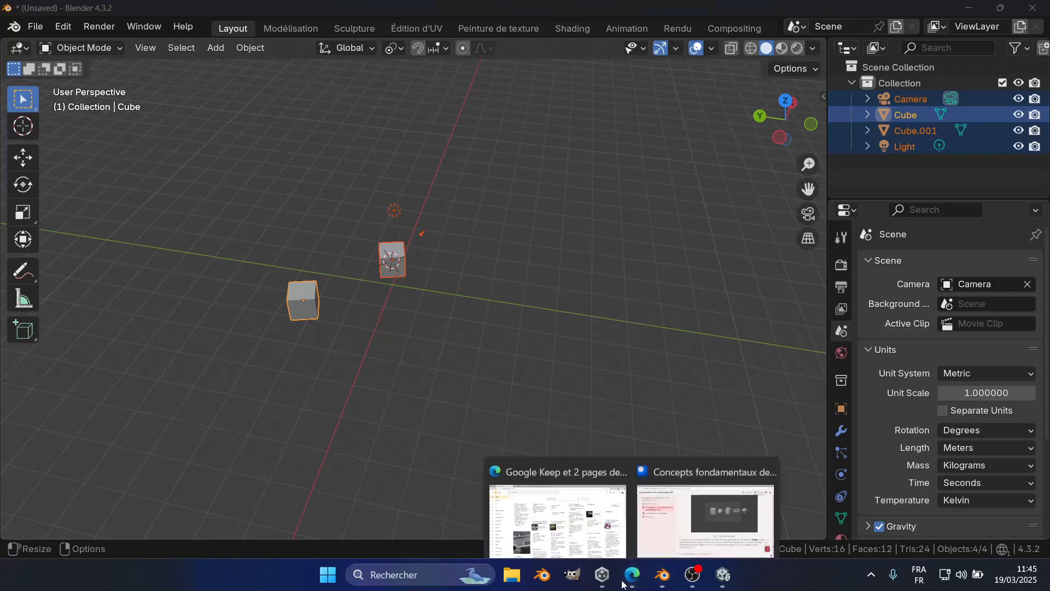
{"action": "left_click", "coordinate": [681, 510]}
{"action": "scroll", "coordinate": [609, 379], "scroll_direction": "down", "scroll_amount": 5}
{"action": "scroll", "coordinate": [609, 378], "scroll_direction": "down", "scroll_amount": 3}
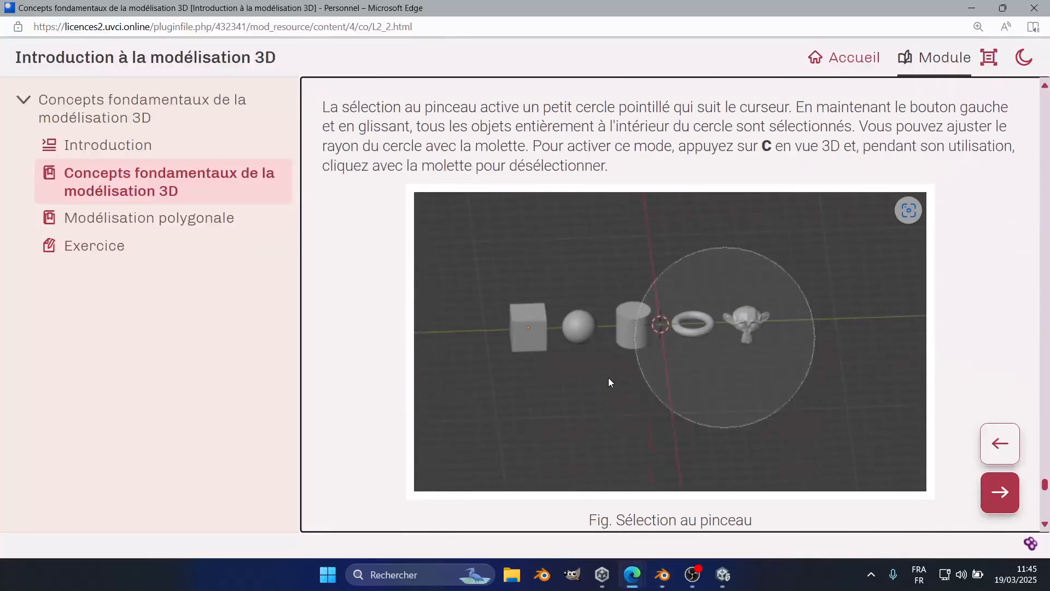
{"action": "scroll", "coordinate": [608, 377], "scroll_direction": "up", "scroll_amount": 2}
{"action": "scroll", "coordinate": [544, 345], "scroll_direction": "down", "scroll_amount": 3}
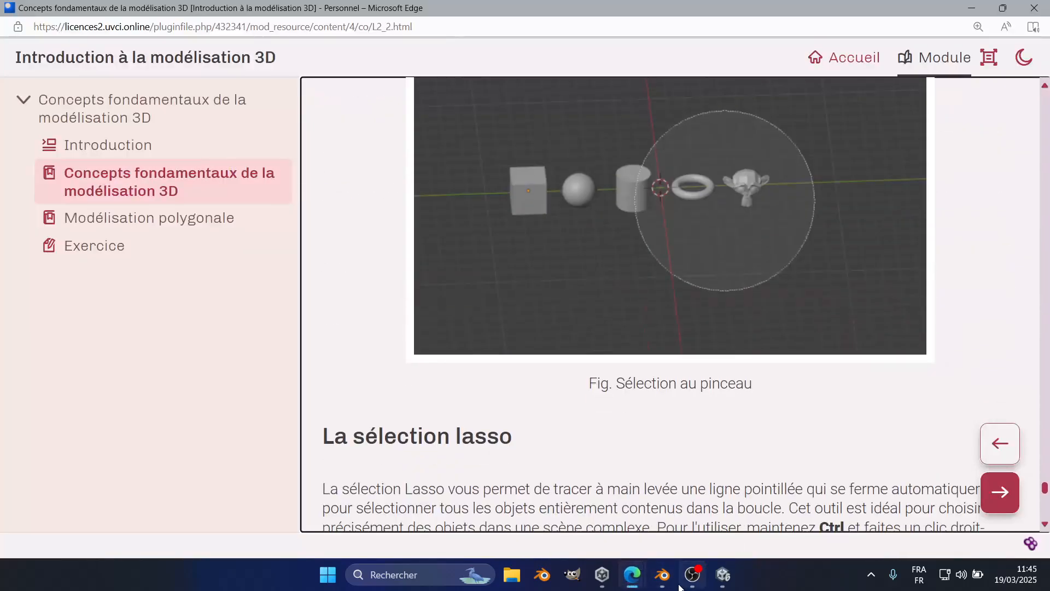
Switch to Blender and circle-select both cubes, the camera and the light with an enlarged selection circle
{"action": "left_click", "coordinate": [663, 575]}
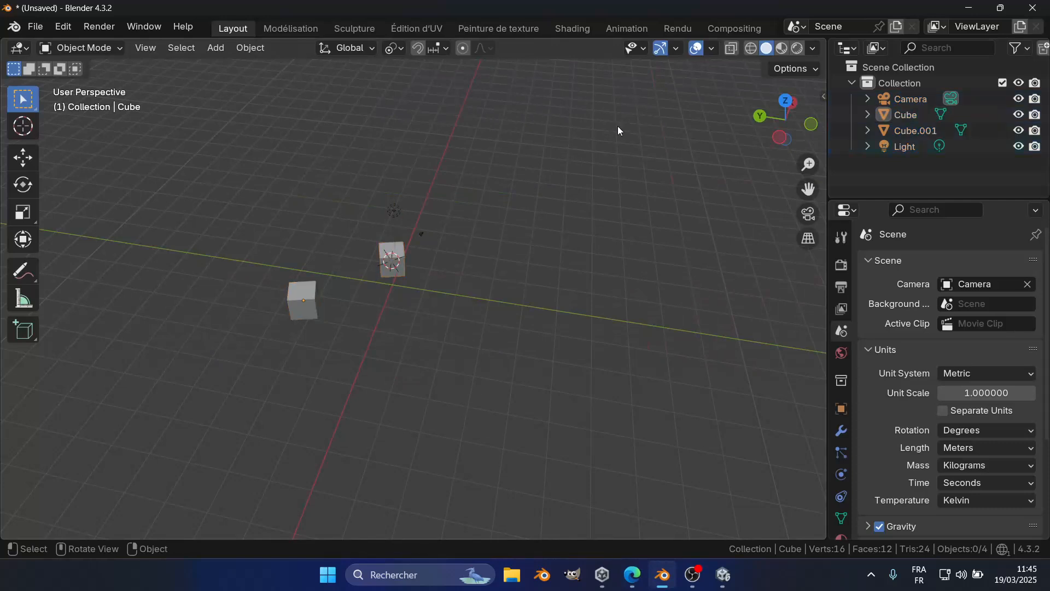
{"action": "scroll", "coordinate": [427, 329], "scroll_direction": "up", "scroll_amount": 2}
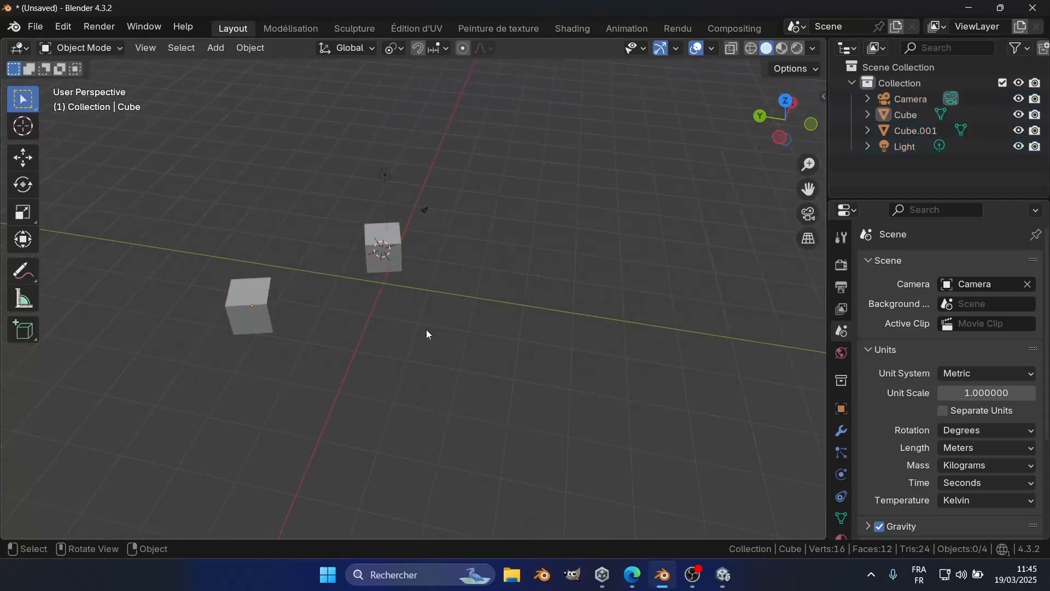
{"action": "key", "text": "c"}
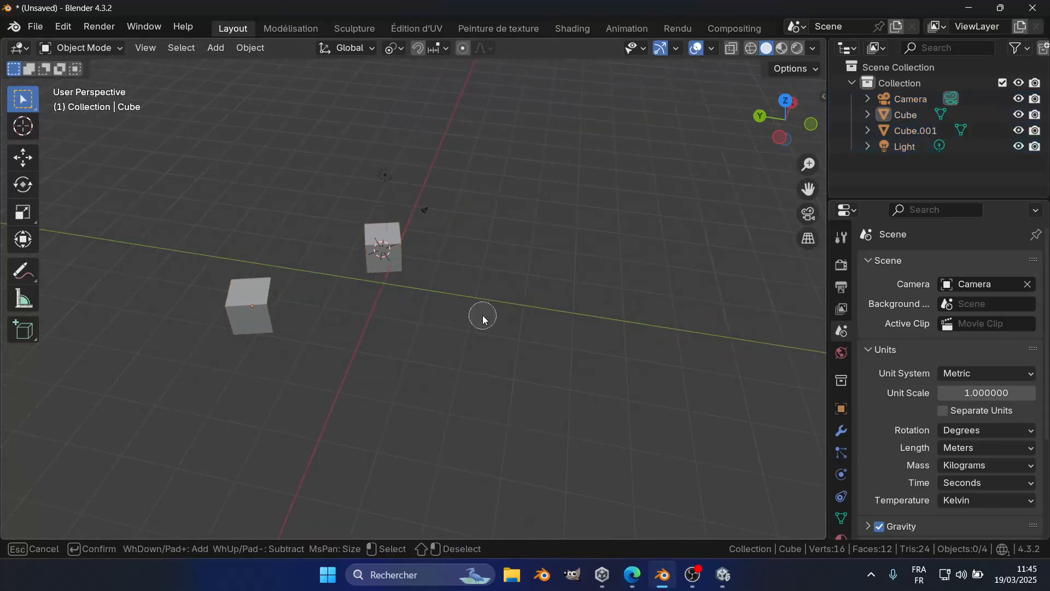
{"action": "scroll", "coordinate": [483, 315], "scroll_direction": "down", "scroll_amount": 5}
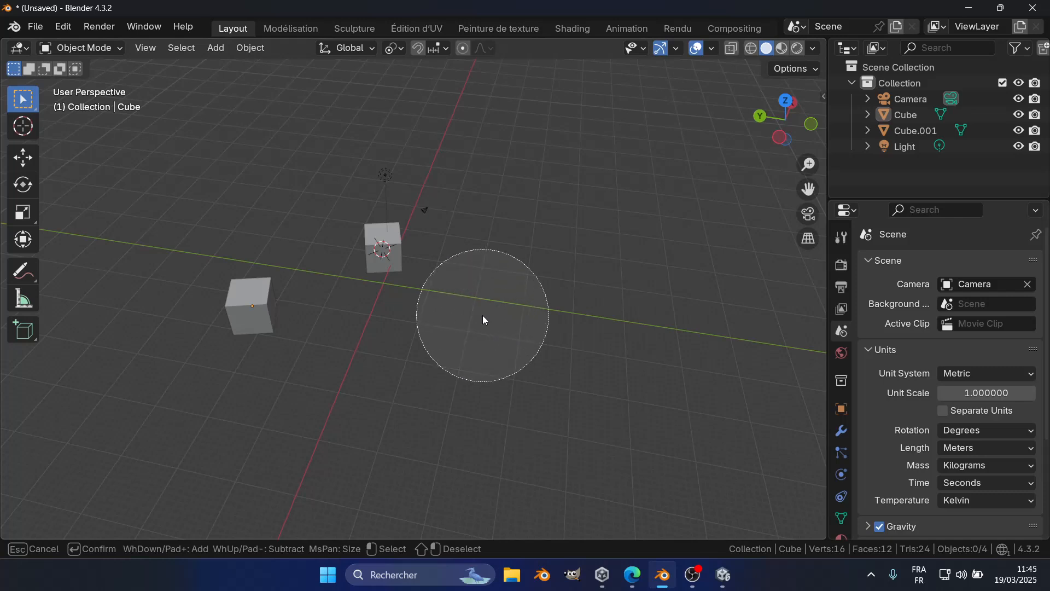
{"action": "scroll", "coordinate": [583, 227], "scroll_direction": "down", "scroll_amount": 3}
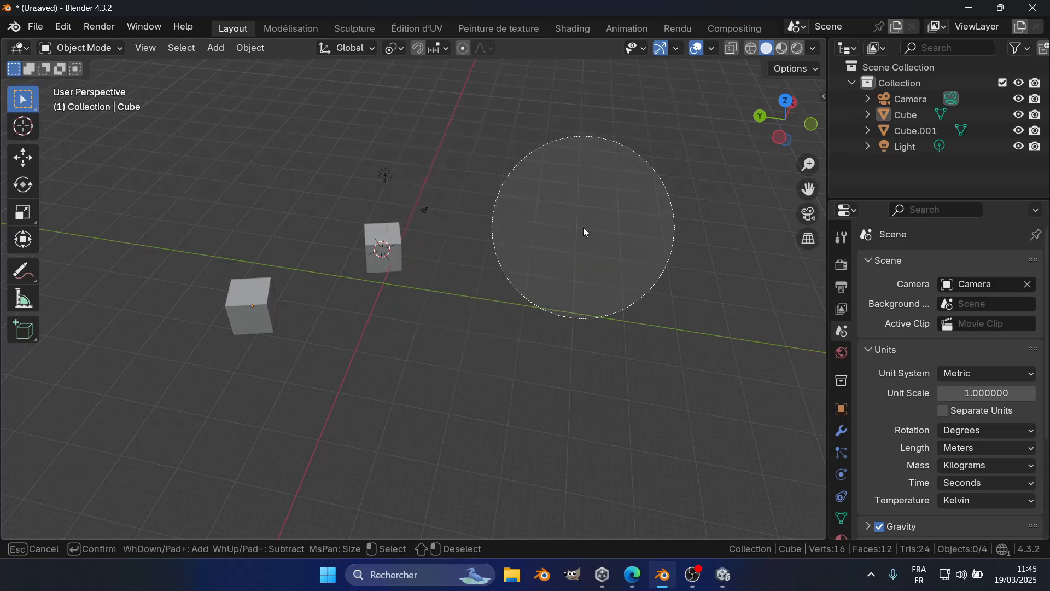
{"action": "left_click_drag", "start_coordinate": [257, 308], "coordinate": [363, 229]}
{"action": "key", "text": "Escape"}
{"action": "key", "text": "c"}
{"action": "key", "text": "Escape"}
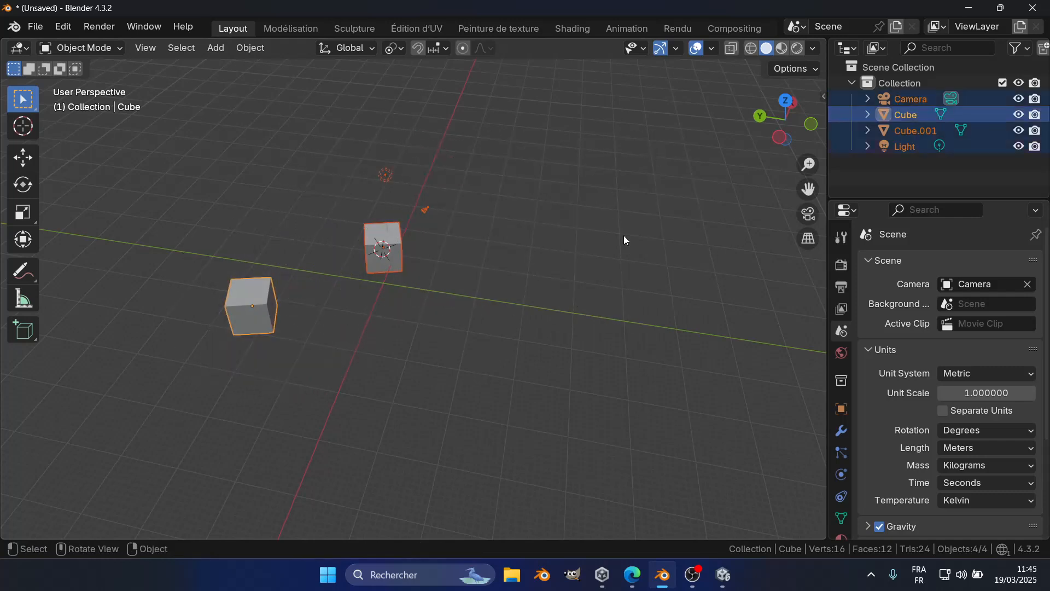
Clear the selection, circle-select only the duplicate cube, camera and light, and deselect them again
{"action": "key", "text": "alt+a"}
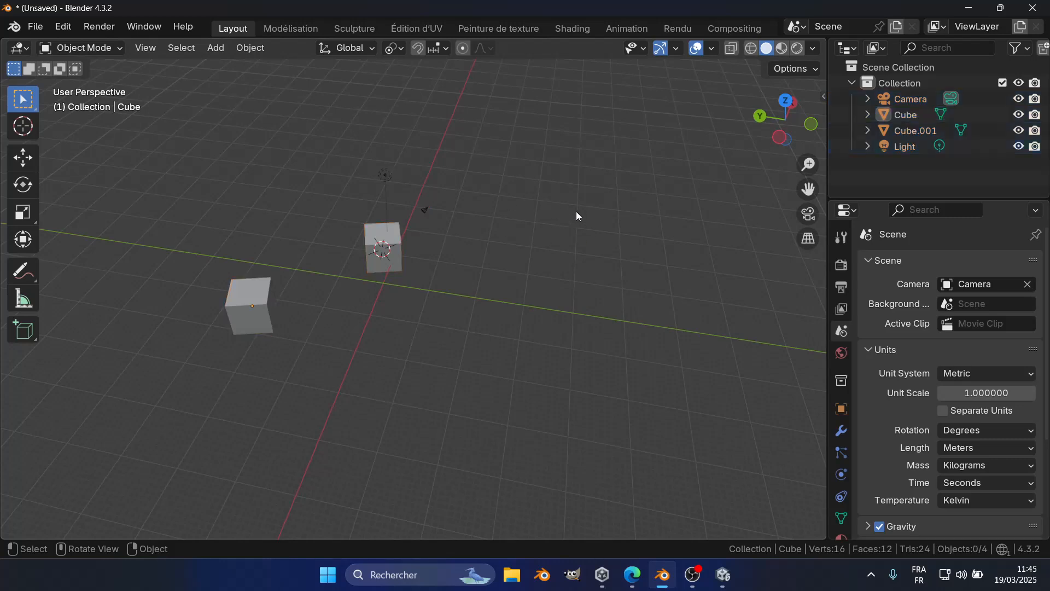
{"action": "key", "text": "c"}
{"action": "left_click", "coordinate": [406, 225]}
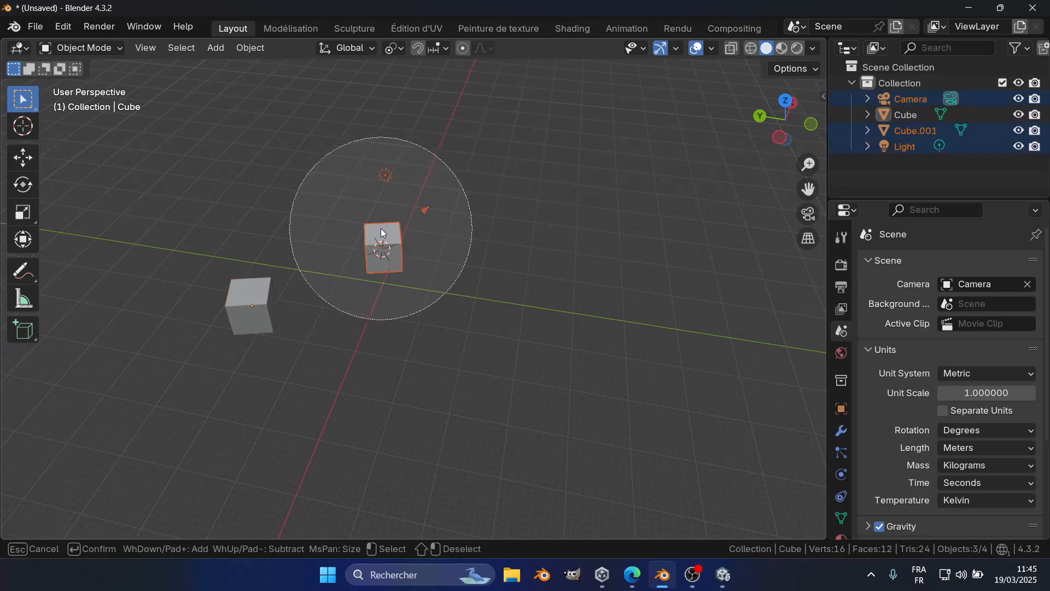
{"action": "key", "text": "Escape"}
{"action": "left_click", "coordinate": [635, 232]}
Switch to the course page in Microsoft Edge and read the section on lasso selection
{"action": "key", "text": "alt+Tab"}
{"action": "scroll", "coordinate": [612, 272], "scroll_direction": "down", "scroll_amount": 8}
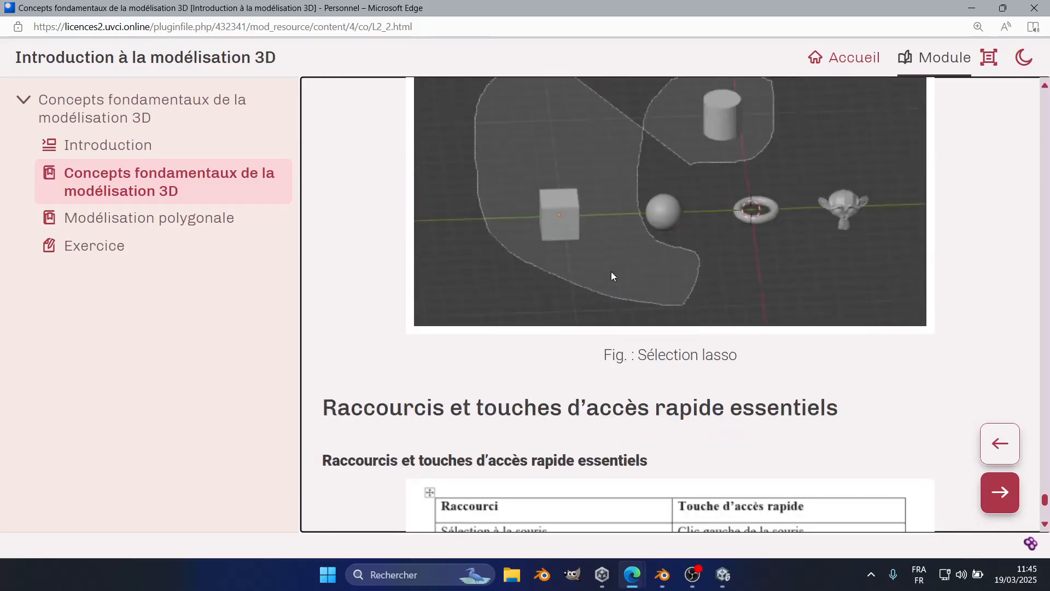
{"action": "scroll", "coordinate": [611, 276], "scroll_direction": "up", "scroll_amount": 2}
{"action": "scroll", "coordinate": [612, 276], "scroll_direction": "down", "scroll_amount": 2}
{"action": "scroll", "coordinate": [612, 276], "scroll_direction": "up", "scroll_amount": 3}
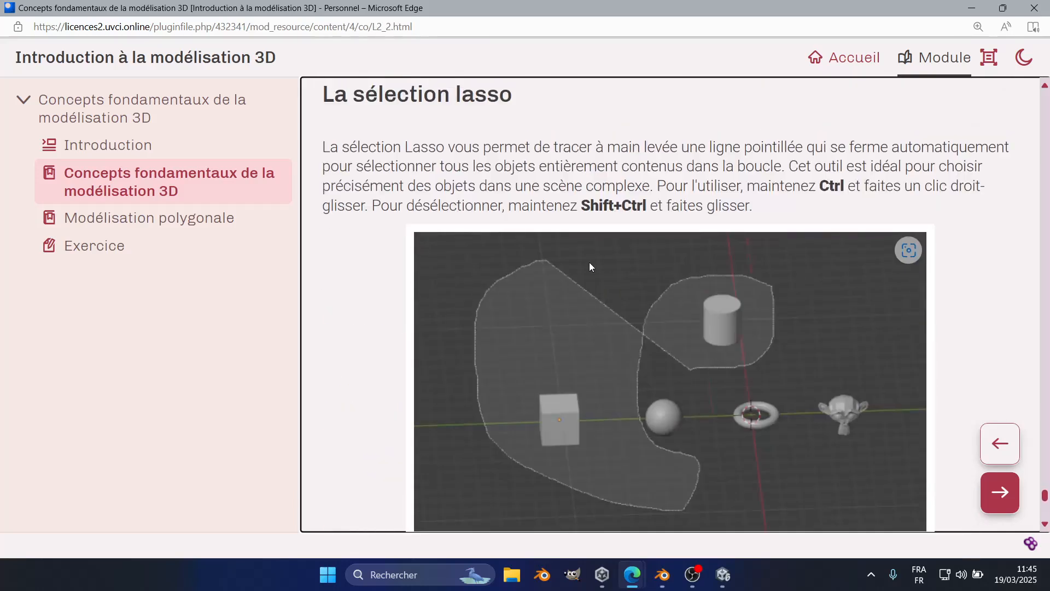
Switch back to Blender and lasso-select both cubes and the light, leaving out the camera
{"action": "key", "text": "alt+Tab"}
{"action": "key", "text": "ctrl"}
{"action": "right_click_drag", "start_coordinate": [588, 285], "coordinate": [550, 284], "text": "ctrl"}
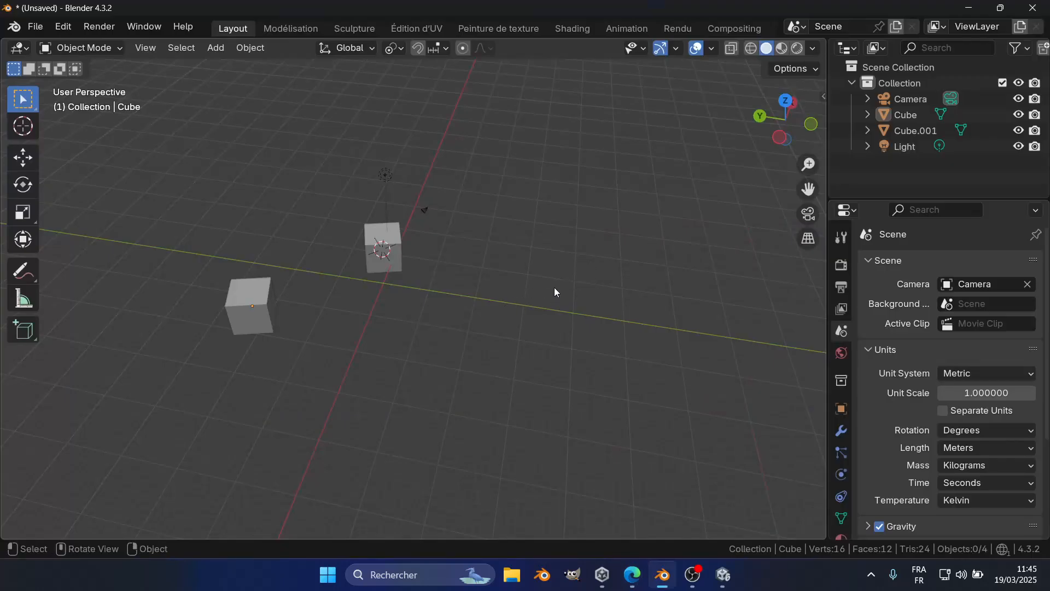
{"action": "key", "text": "ctrl"}
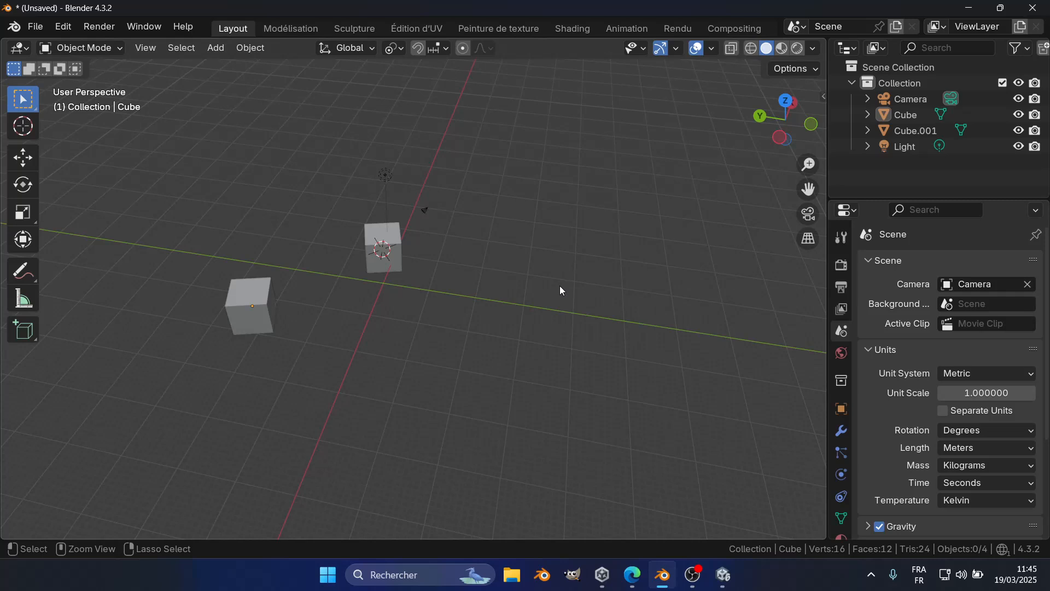
{"action": "key", "text": "ctrl"}
{"action": "mouse_move", "coordinate": [580, 257]}
{"action": "right_mouse_down", "text": "ctrl"}
{"action": "mouse_move", "coordinate": [511, 268]}
{"action": "mouse_move", "coordinate": [464, 333]}
{"action": "mouse_move", "coordinate": [599, 372]}
{"action": "mouse_move", "coordinate": [481, 166]}
{"action": "mouse_move", "coordinate": [557, 263]}
{"action": "right_mouse_up", "text": "ctrl"}
{"action": "scroll", "coordinate": [527, 281], "scroll_direction": "up", "scroll_amount": 3}
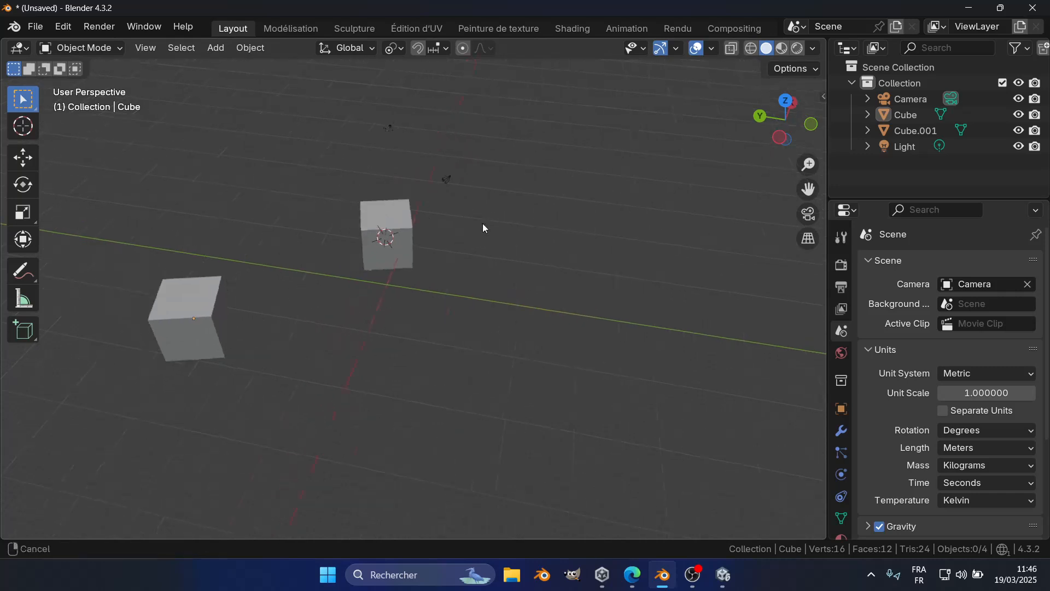
{"action": "middle_click_drag", "start_coordinate": [426, 211], "coordinate": [569, 229], "text": "shift"}
{"action": "middle_click_drag", "start_coordinate": [605, 297], "coordinate": [570, 279]}
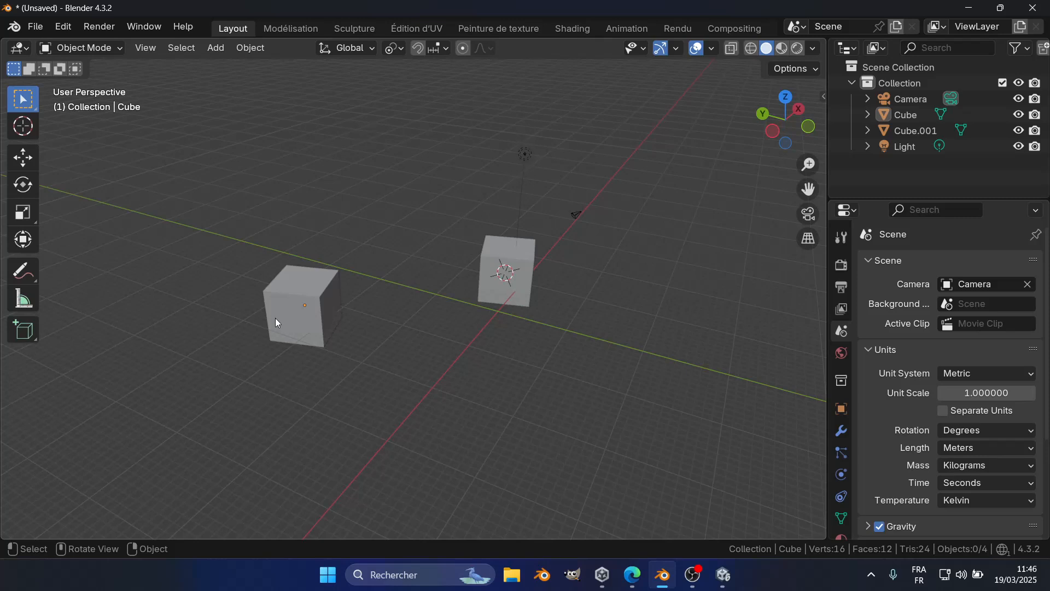
{"action": "mouse_move", "coordinate": [376, 119]}
{"action": "right_mouse_down", "text": "ctrl"}
{"action": "mouse_move", "coordinate": [239, 234]}
{"action": "mouse_move", "coordinate": [282, 376]}
{"action": "mouse_move", "coordinate": [514, 396]}
{"action": "mouse_move", "coordinate": [562, 306]}
{"action": "mouse_move", "coordinate": [487, 184]}
{"action": "mouse_move", "coordinate": [480, 143]}
{"action": "mouse_move", "coordinate": [502, 133]}
{"action": "mouse_move", "coordinate": [556, 164]}
{"action": "mouse_move", "coordinate": [504, 201]}
{"action": "right_mouse_up", "text": "ctrl"}
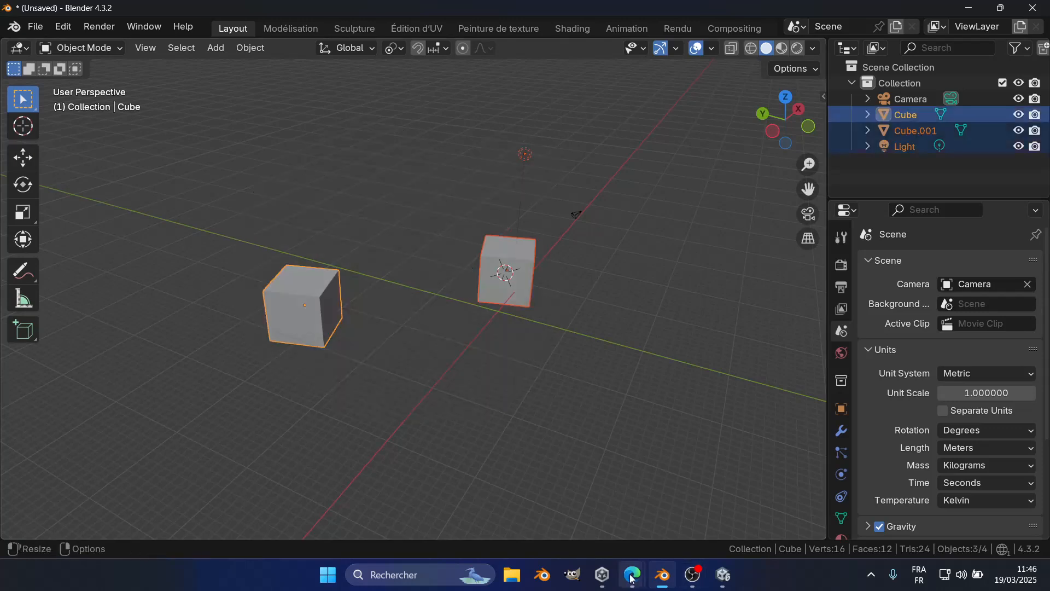
Clear the selection and lasso-select both cubes, the camera and the light
{"action": "left_click", "coordinate": [552, 379]}
{"action": "key", "text": "ctrl"}
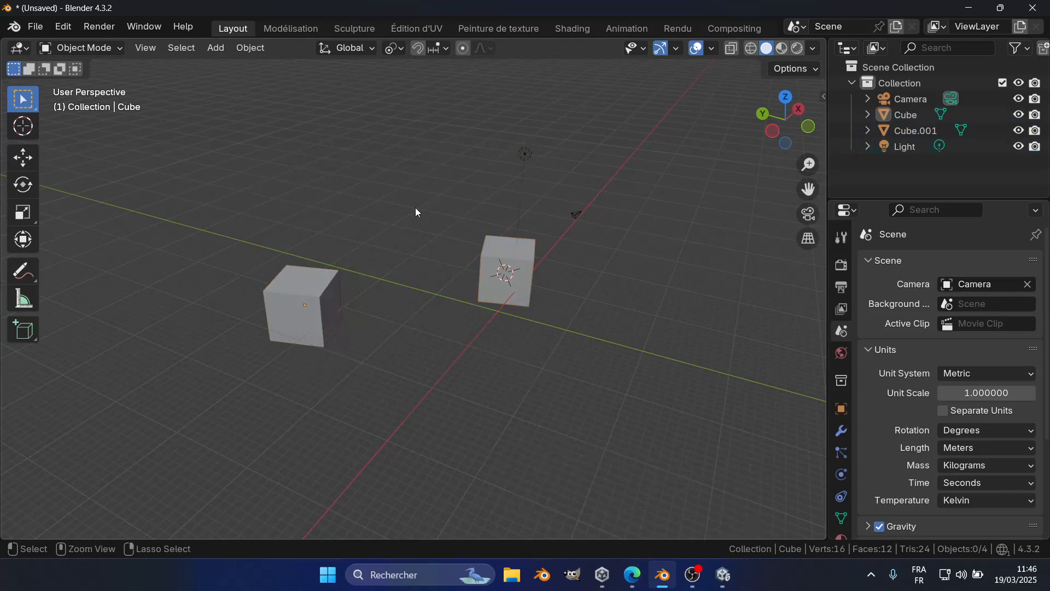
{"action": "mouse_move", "coordinate": [489, 132]}
{"action": "right_mouse_down", "text": "ctrl"}
{"action": "mouse_move", "coordinate": [376, 134]}
{"action": "mouse_move", "coordinate": [186, 333]}
{"action": "mouse_move", "coordinate": [596, 389]}
{"action": "mouse_move", "coordinate": [499, 146]}
{"action": "right_mouse_up", "text": "ctrl"}
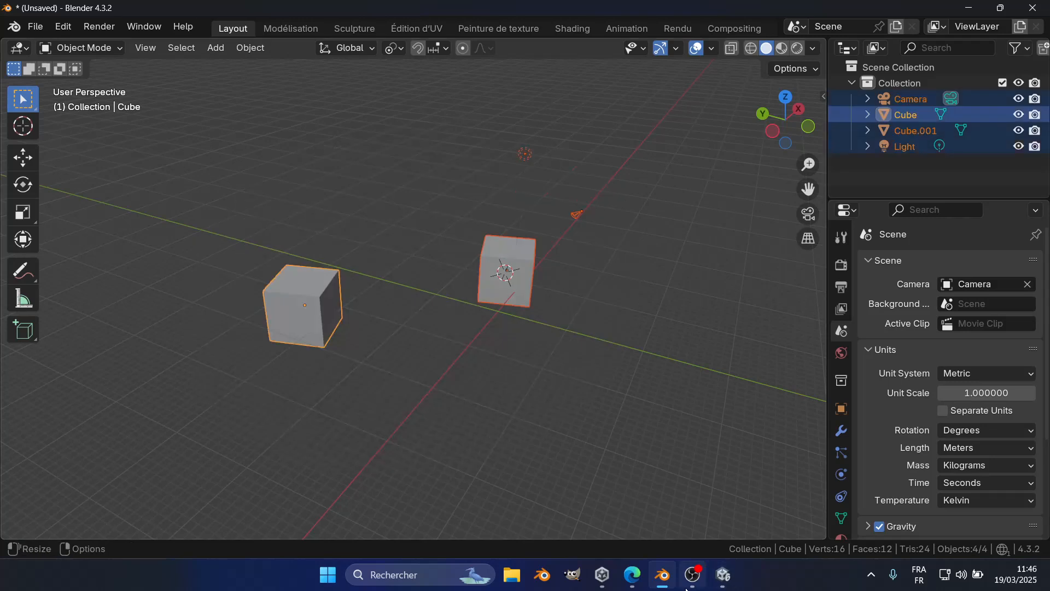
Switch to the course page in Microsoft Edge and look through the essential shortcuts table and the selection sections
{"action": "mouse_move", "coordinate": [632, 584]}
{"action": "left_click", "coordinate": [656, 465]}
{"action": "scroll", "coordinate": [648, 433], "scroll_direction": "down", "scroll_amount": 10}
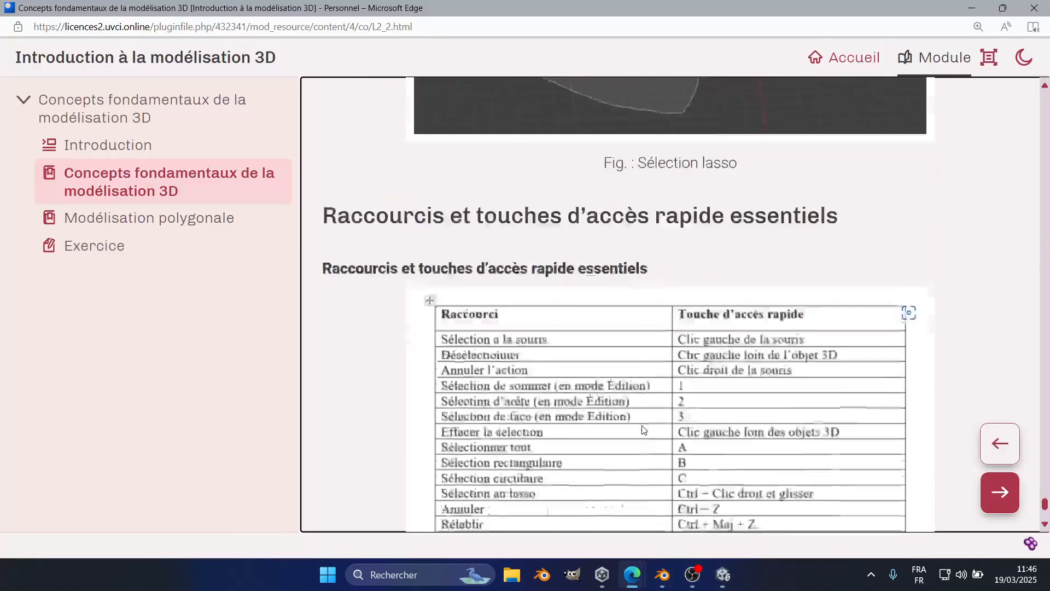
{"action": "scroll", "coordinate": [643, 430], "scroll_direction": "up", "scroll_amount": 15}
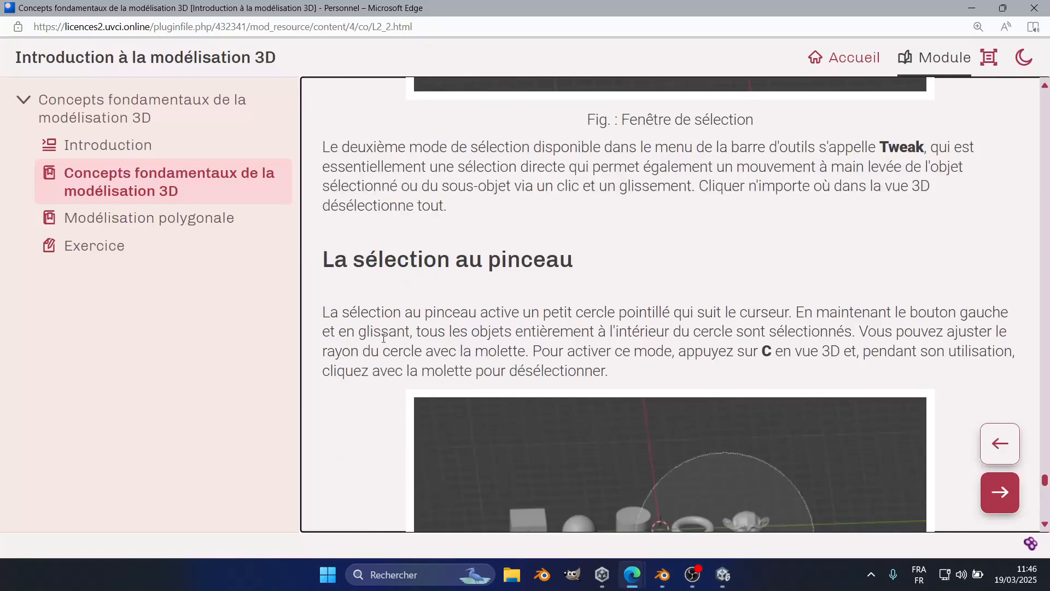
Switch back to Blender and select all objects in the scene and deselect them all, twice in a row
{"action": "left_click", "coordinate": [662, 574]}
{"action": "left_click", "coordinate": [465, 398]}
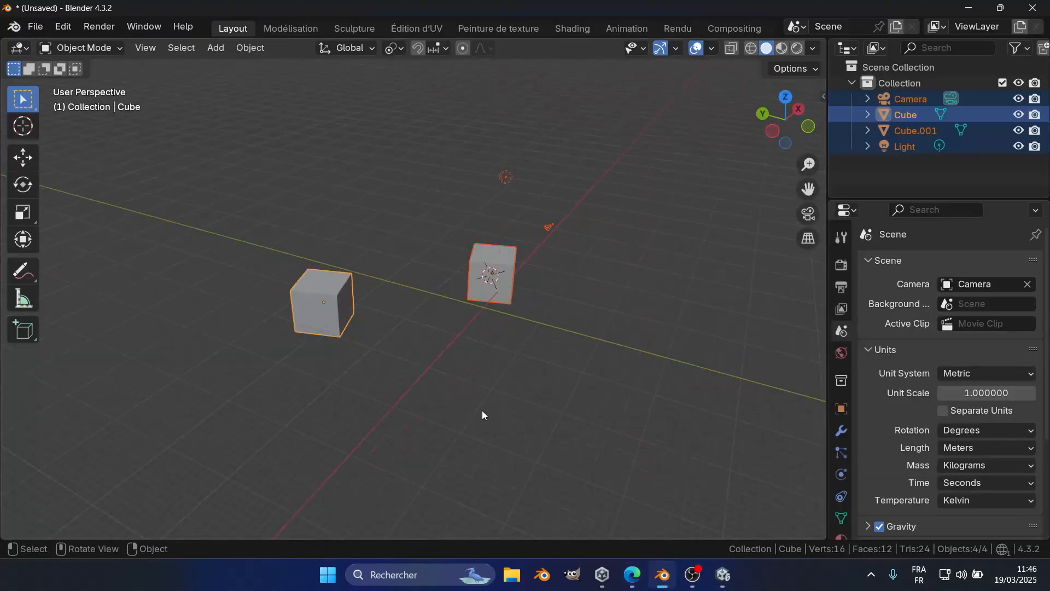
{"action": "key", "text": "a"}
{"action": "key", "text": "alt+a"}
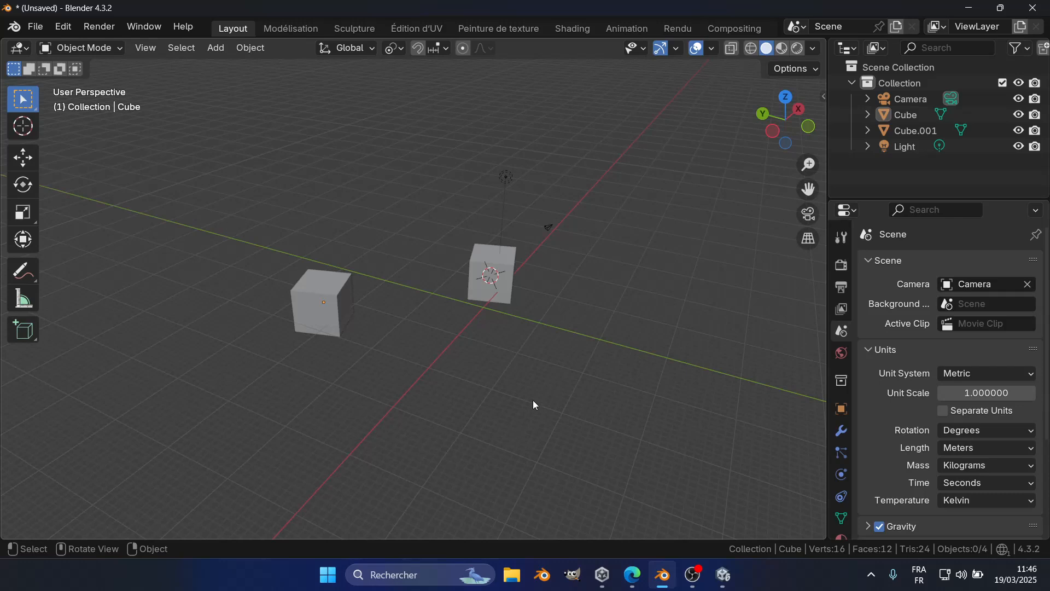
{"action": "key", "text": "a"}
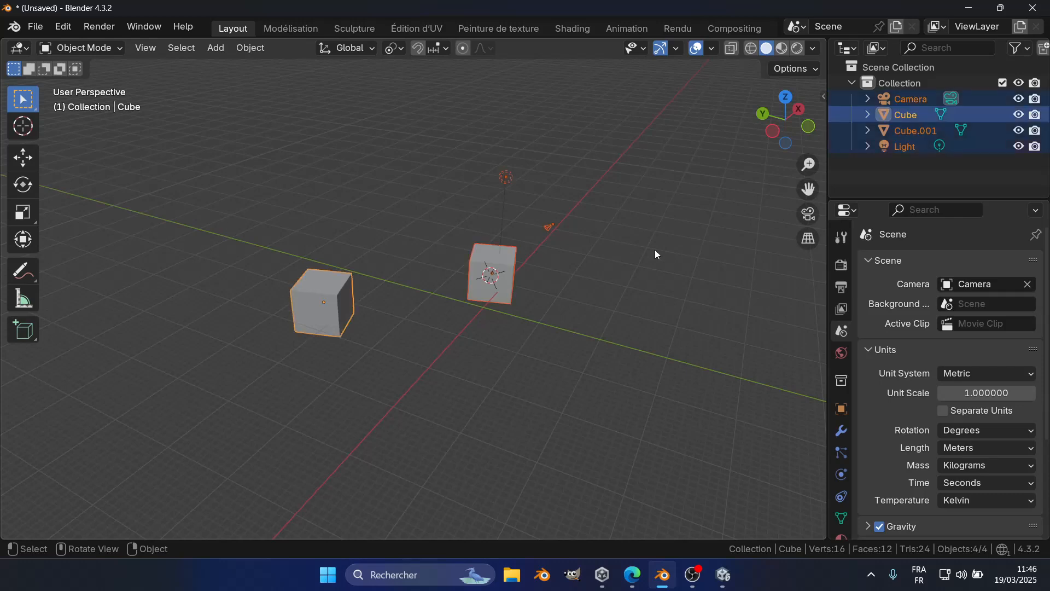
{"action": "key", "text": "alt+a"}
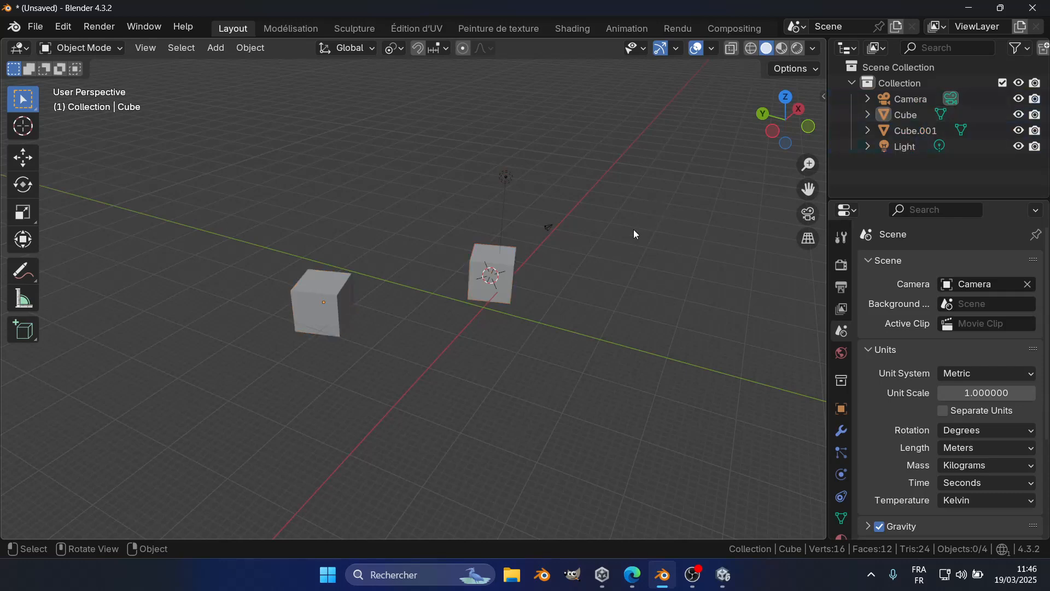